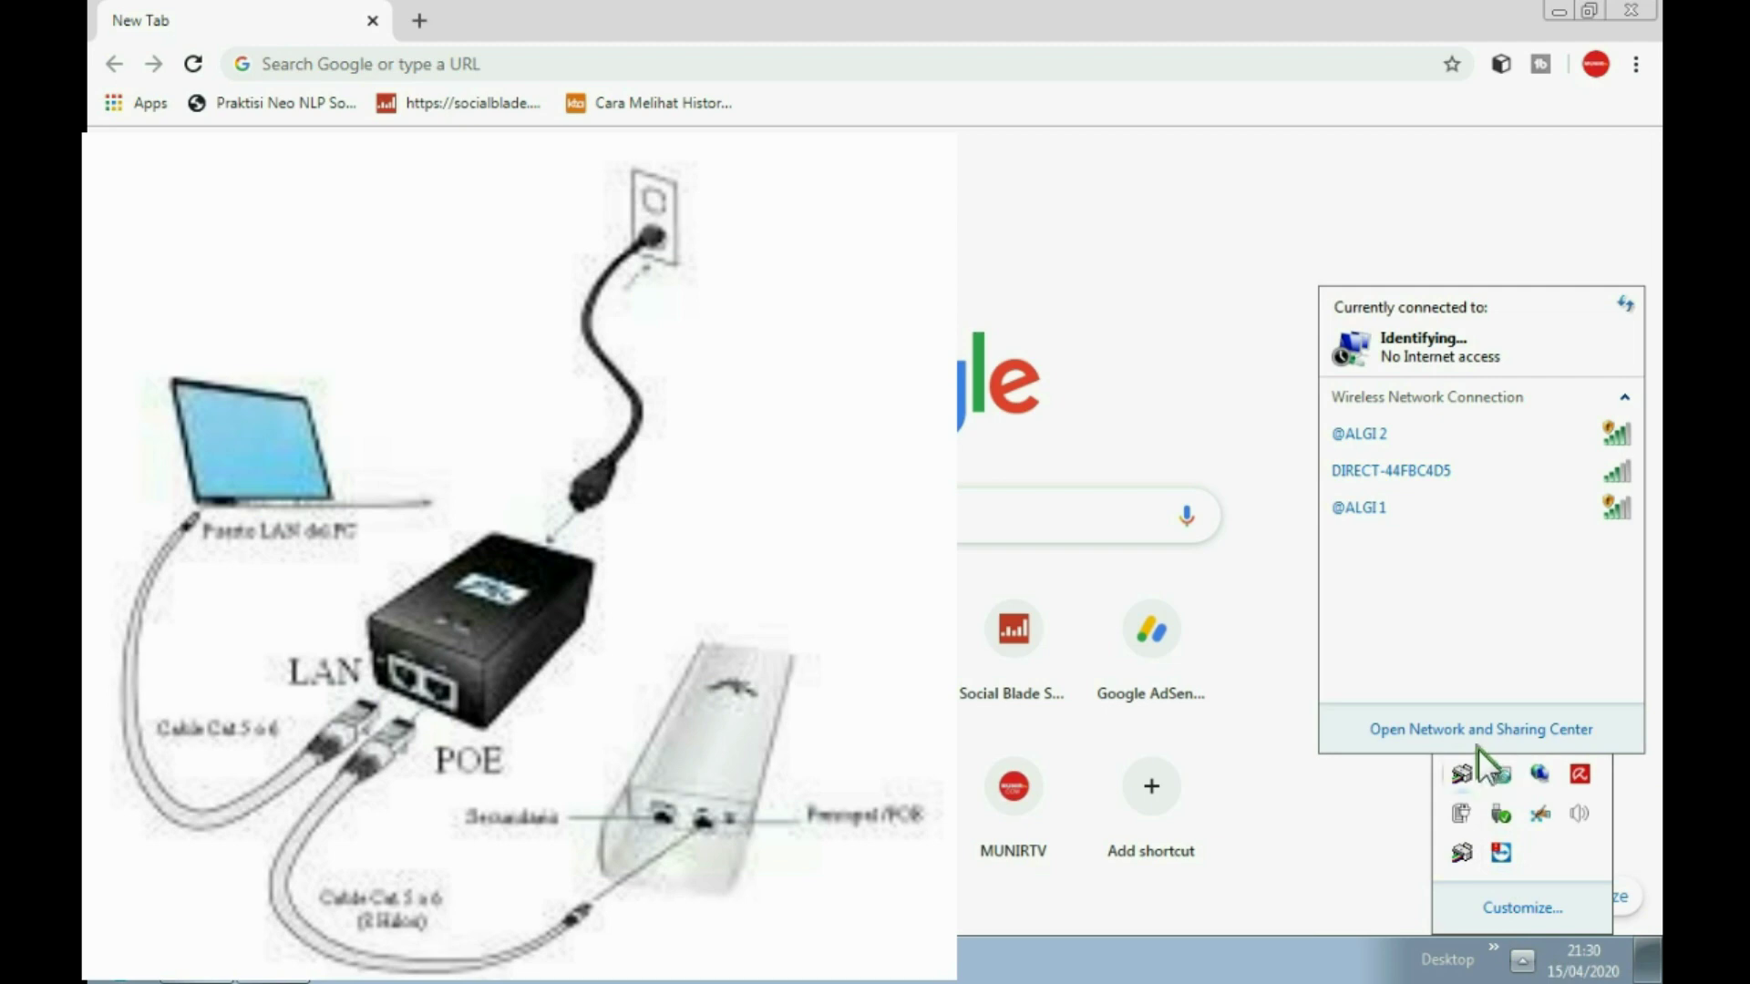
Step: Open Network and Sharing Center and view Local Area Connection status and properties without changes
{"action": "left_click", "coordinate": [1484, 729]}
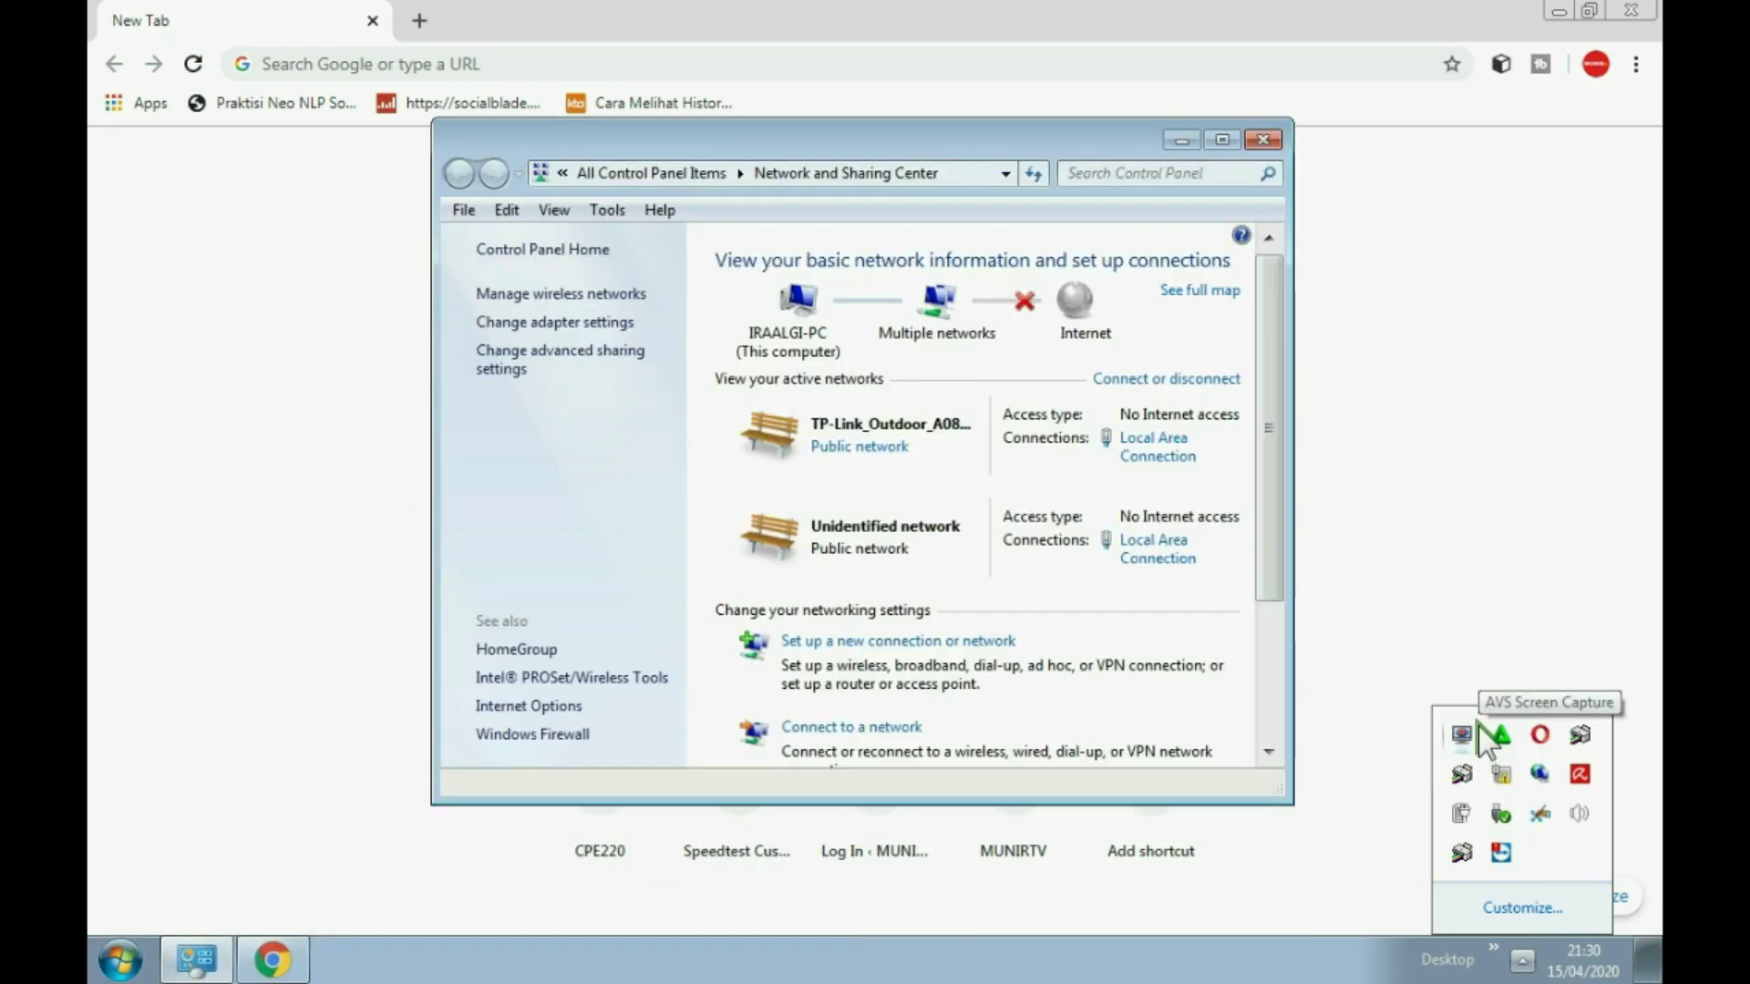
{"action": "left_click", "coordinate": [1501, 737]}
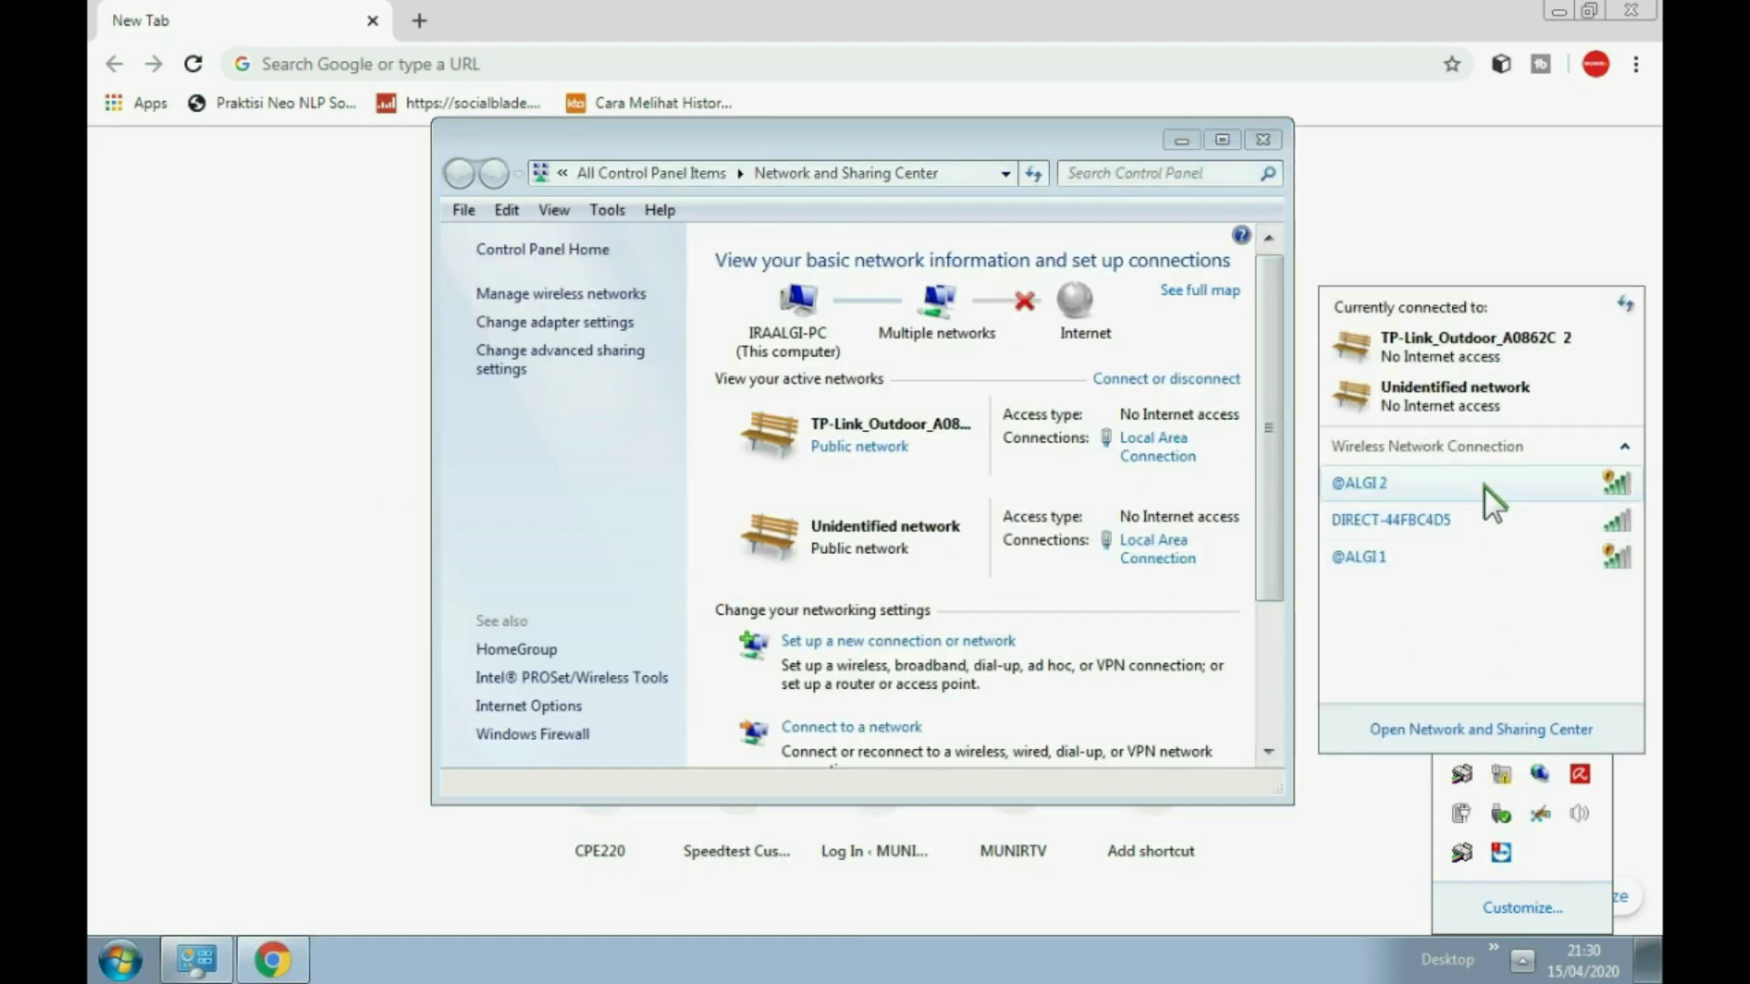
{"action": "mouse_move", "coordinate": [1438, 506]}
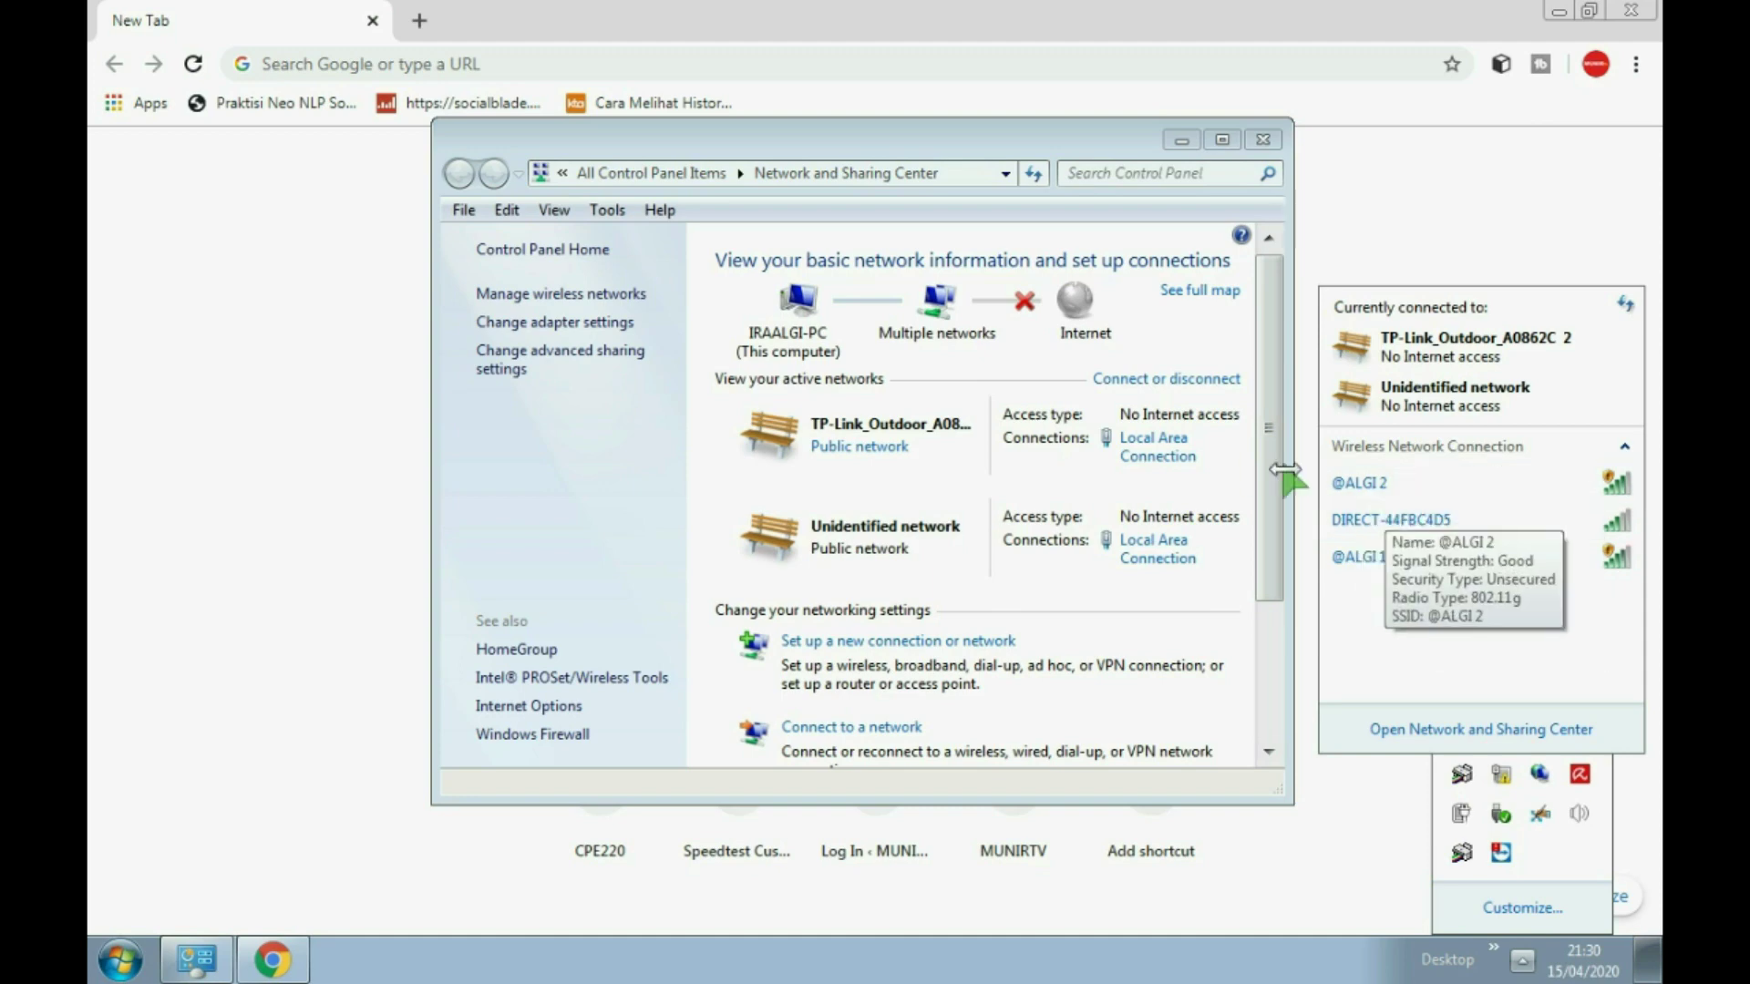
{"action": "left_click", "coordinate": [1156, 457]}
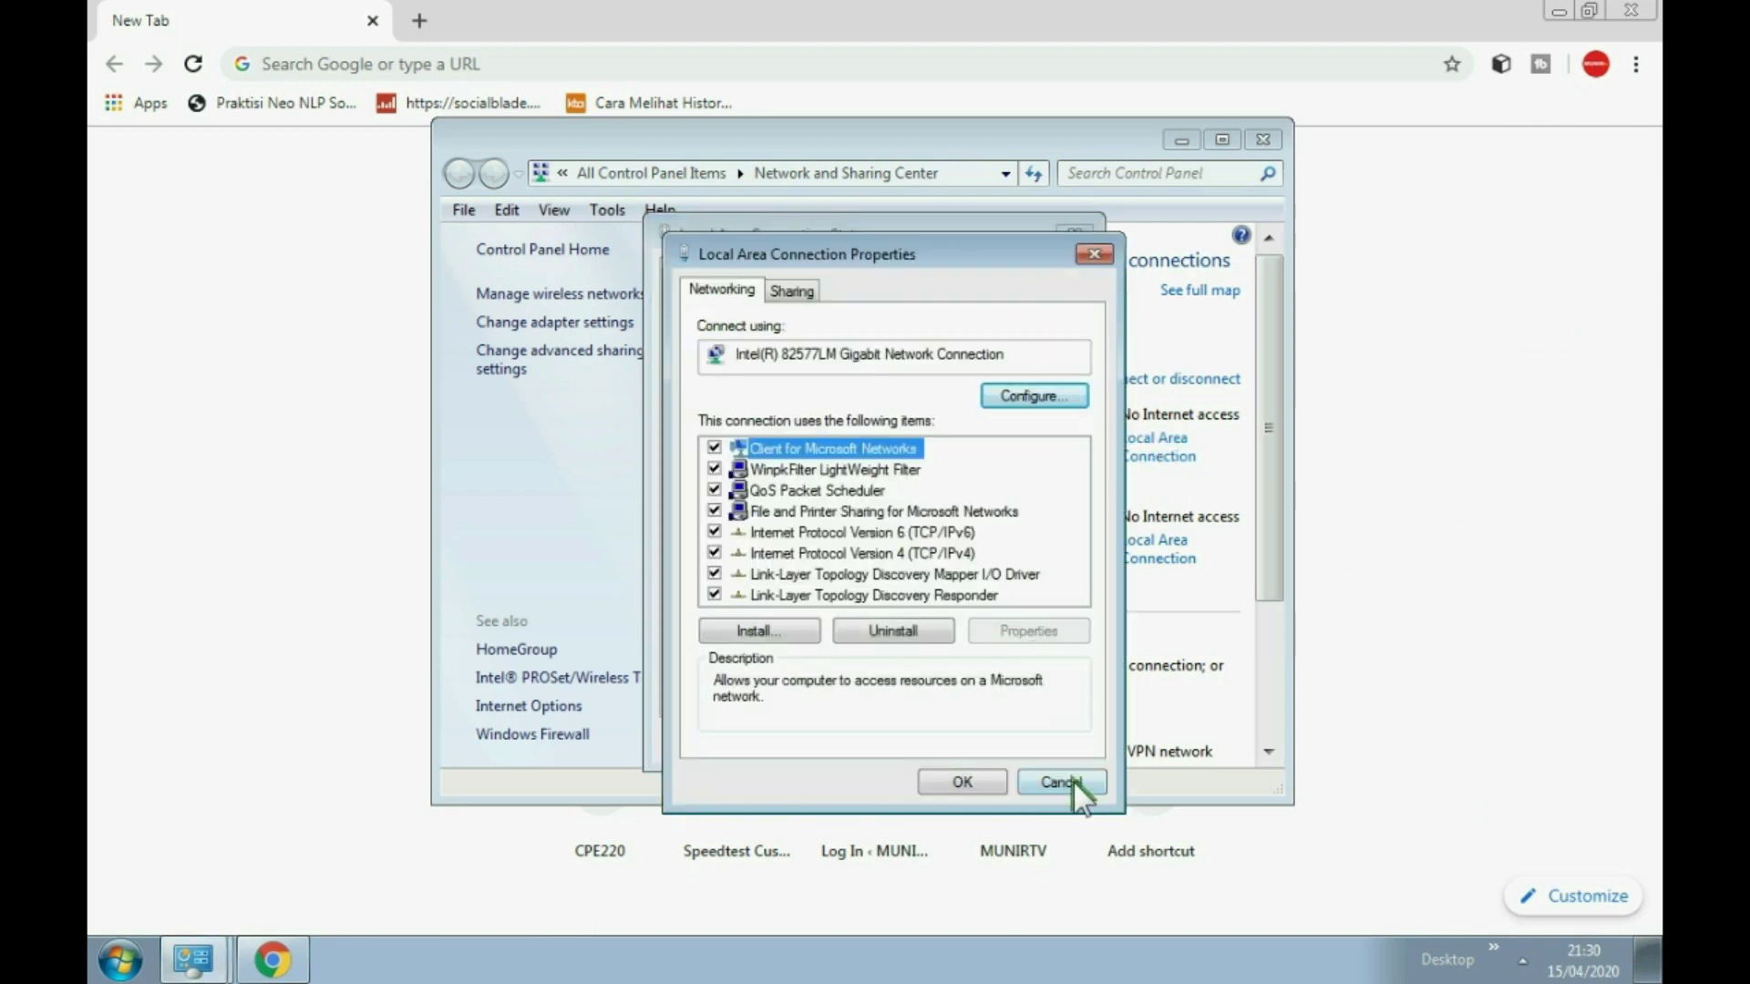
{"action": "left_click", "coordinate": [1072, 780]}
{"action": "left_click", "coordinate": [1064, 738]}
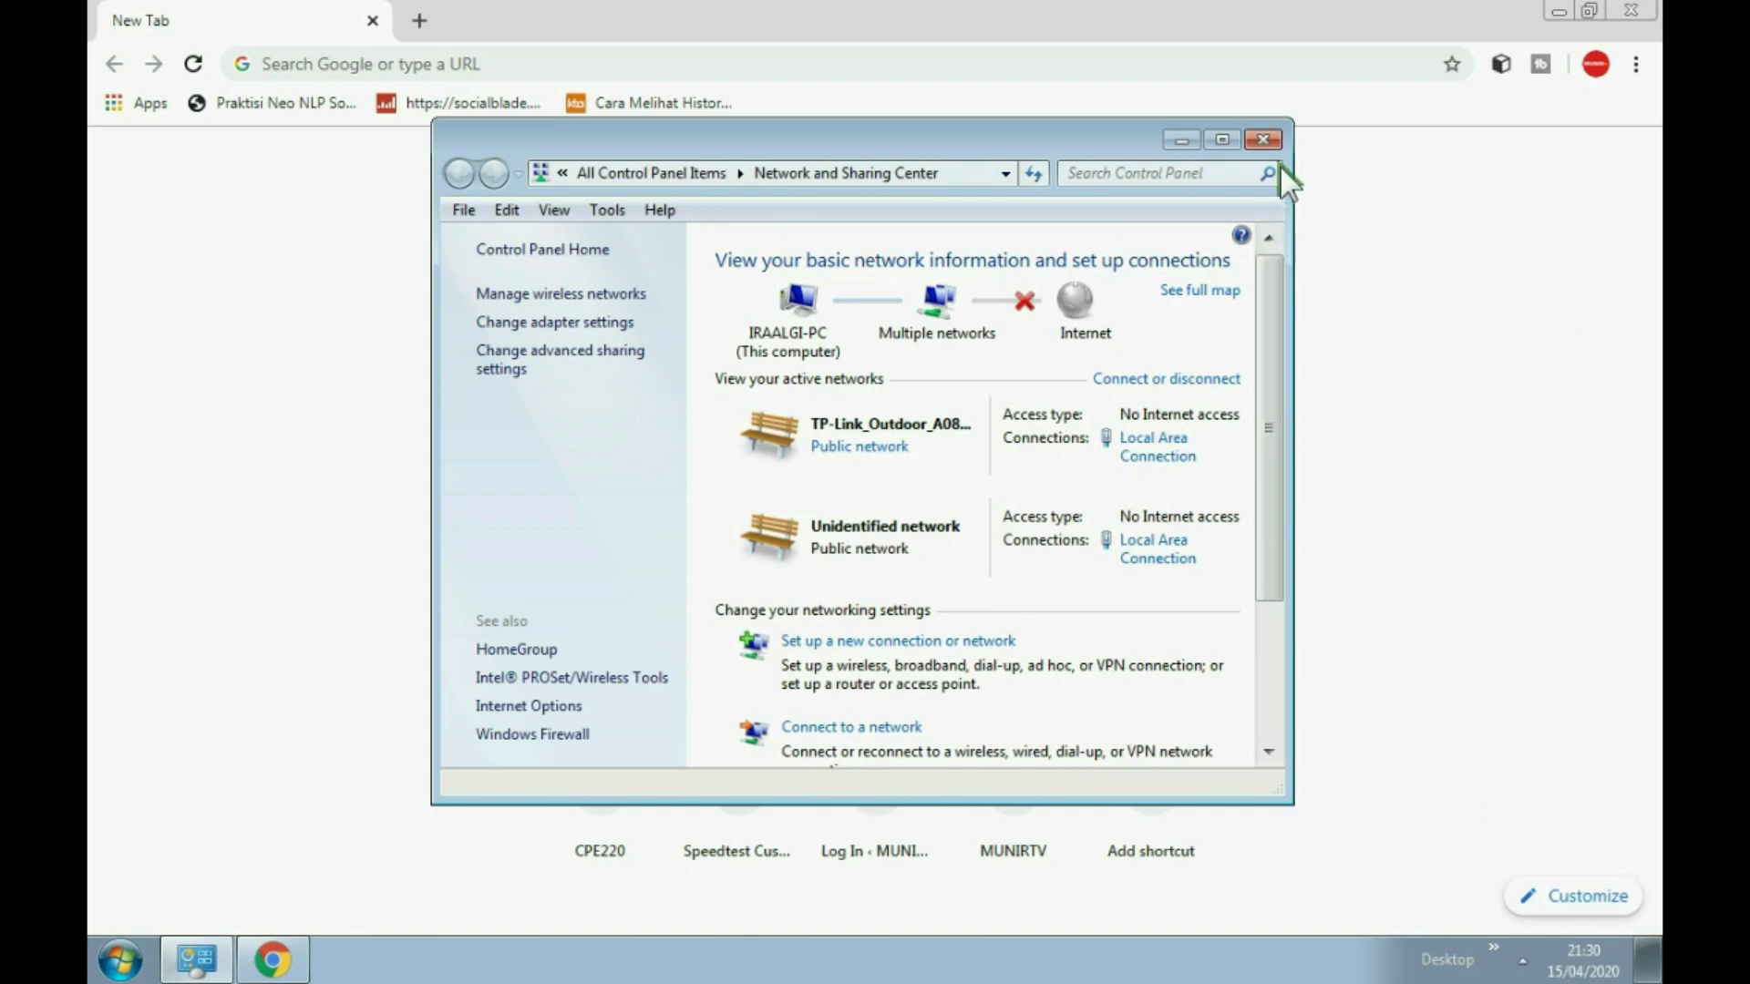
Step: Close and reopen Network and Sharing Center from the tray network list
{"action": "left_click", "coordinate": [1270, 138]}
{"action": "left_click", "coordinate": [1522, 959]}
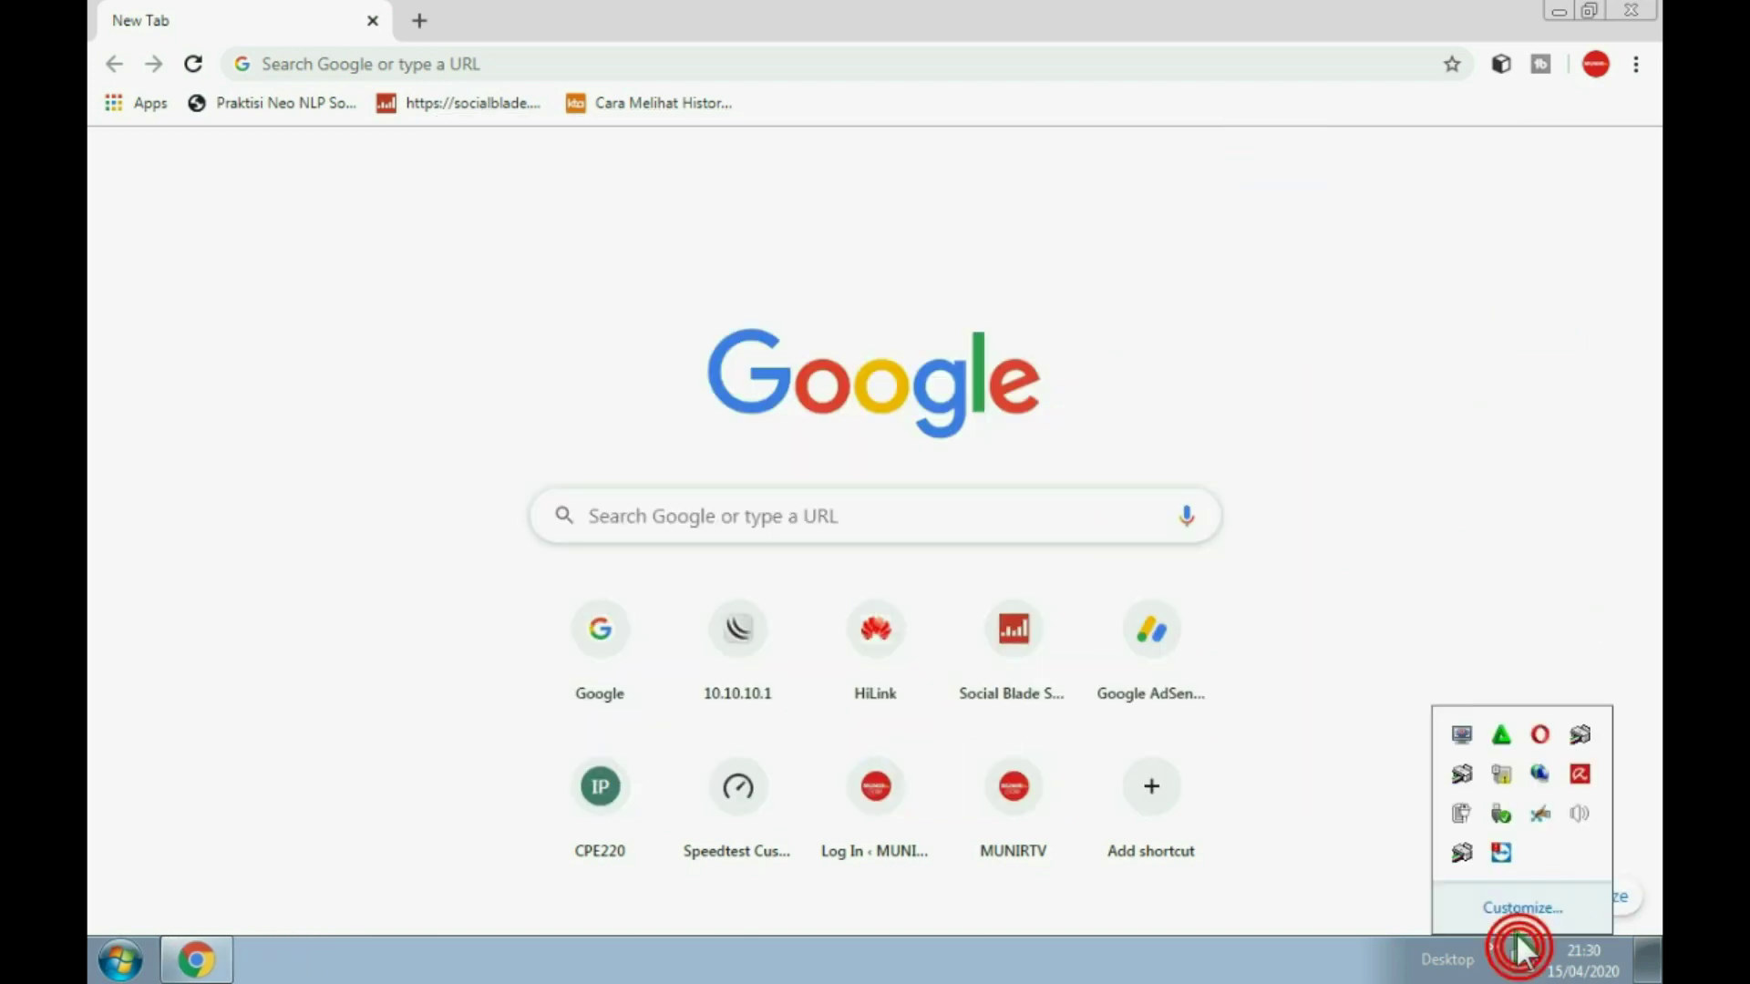
{"action": "left_click", "coordinate": [1501, 811]}
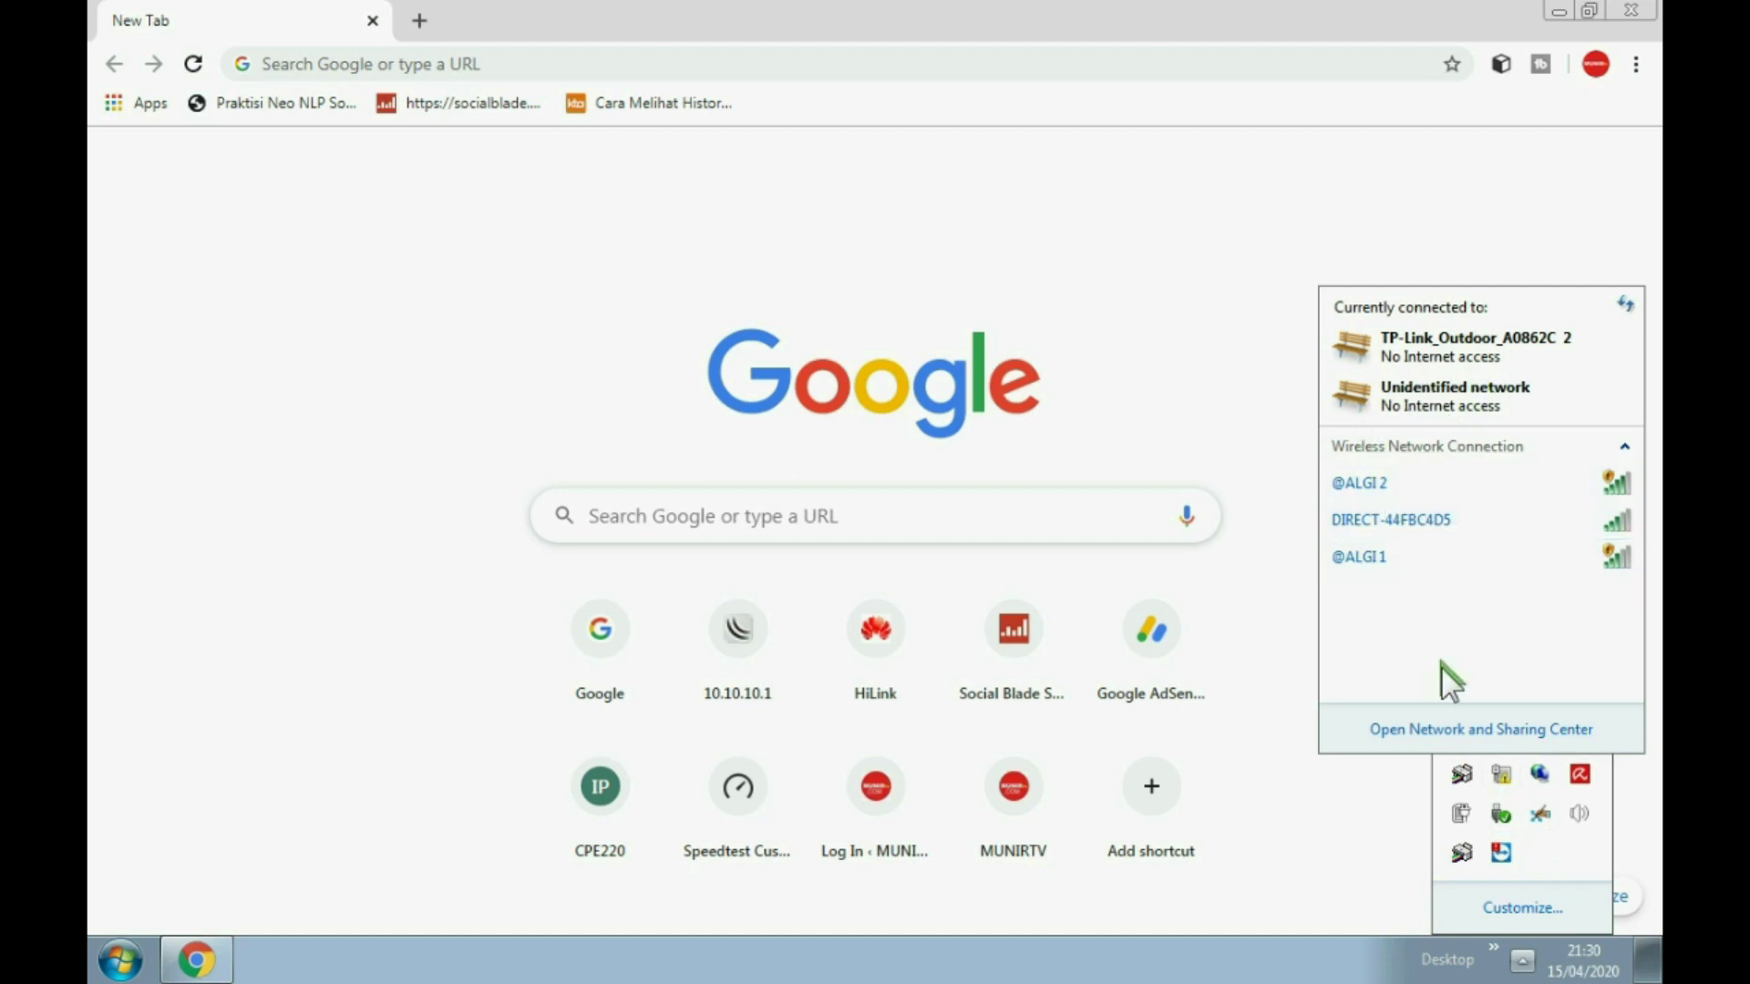
{"action": "left_click", "coordinate": [1407, 732]}
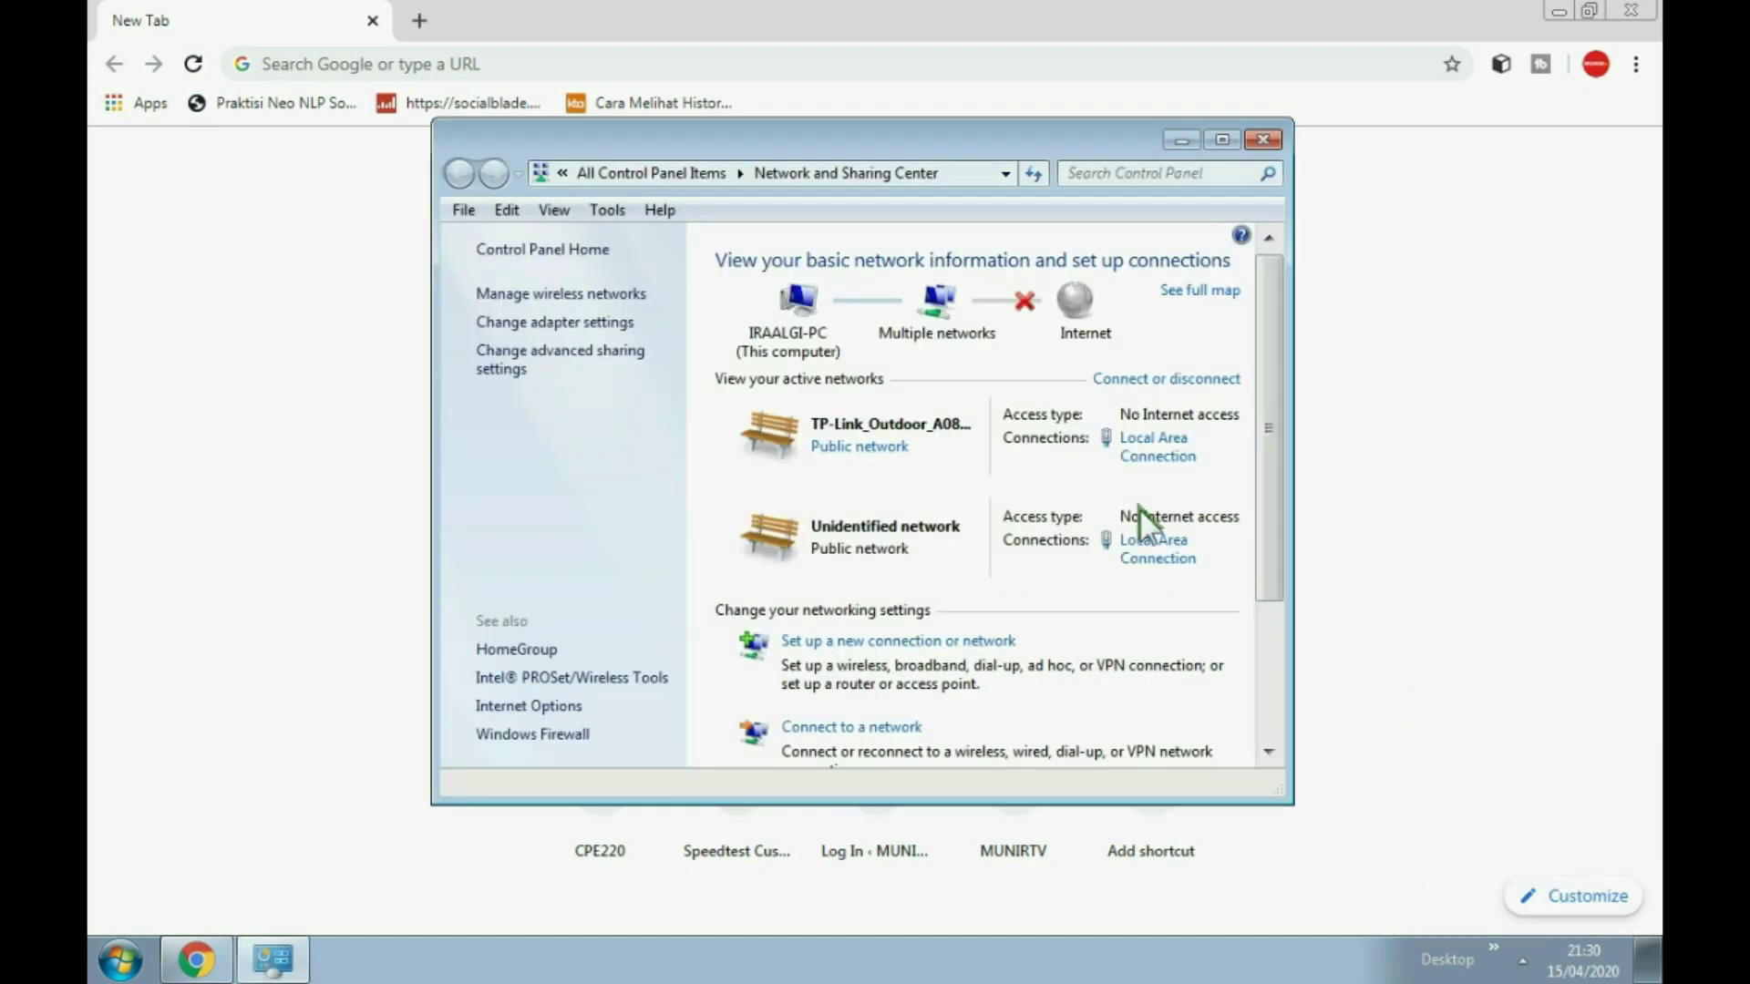
Step: Give Local Area Connection static IPv4 192.168.0.100, mask 255.255.255.0, gateway 192.168.0.254
{"action": "left_click", "coordinate": [1153, 455]}
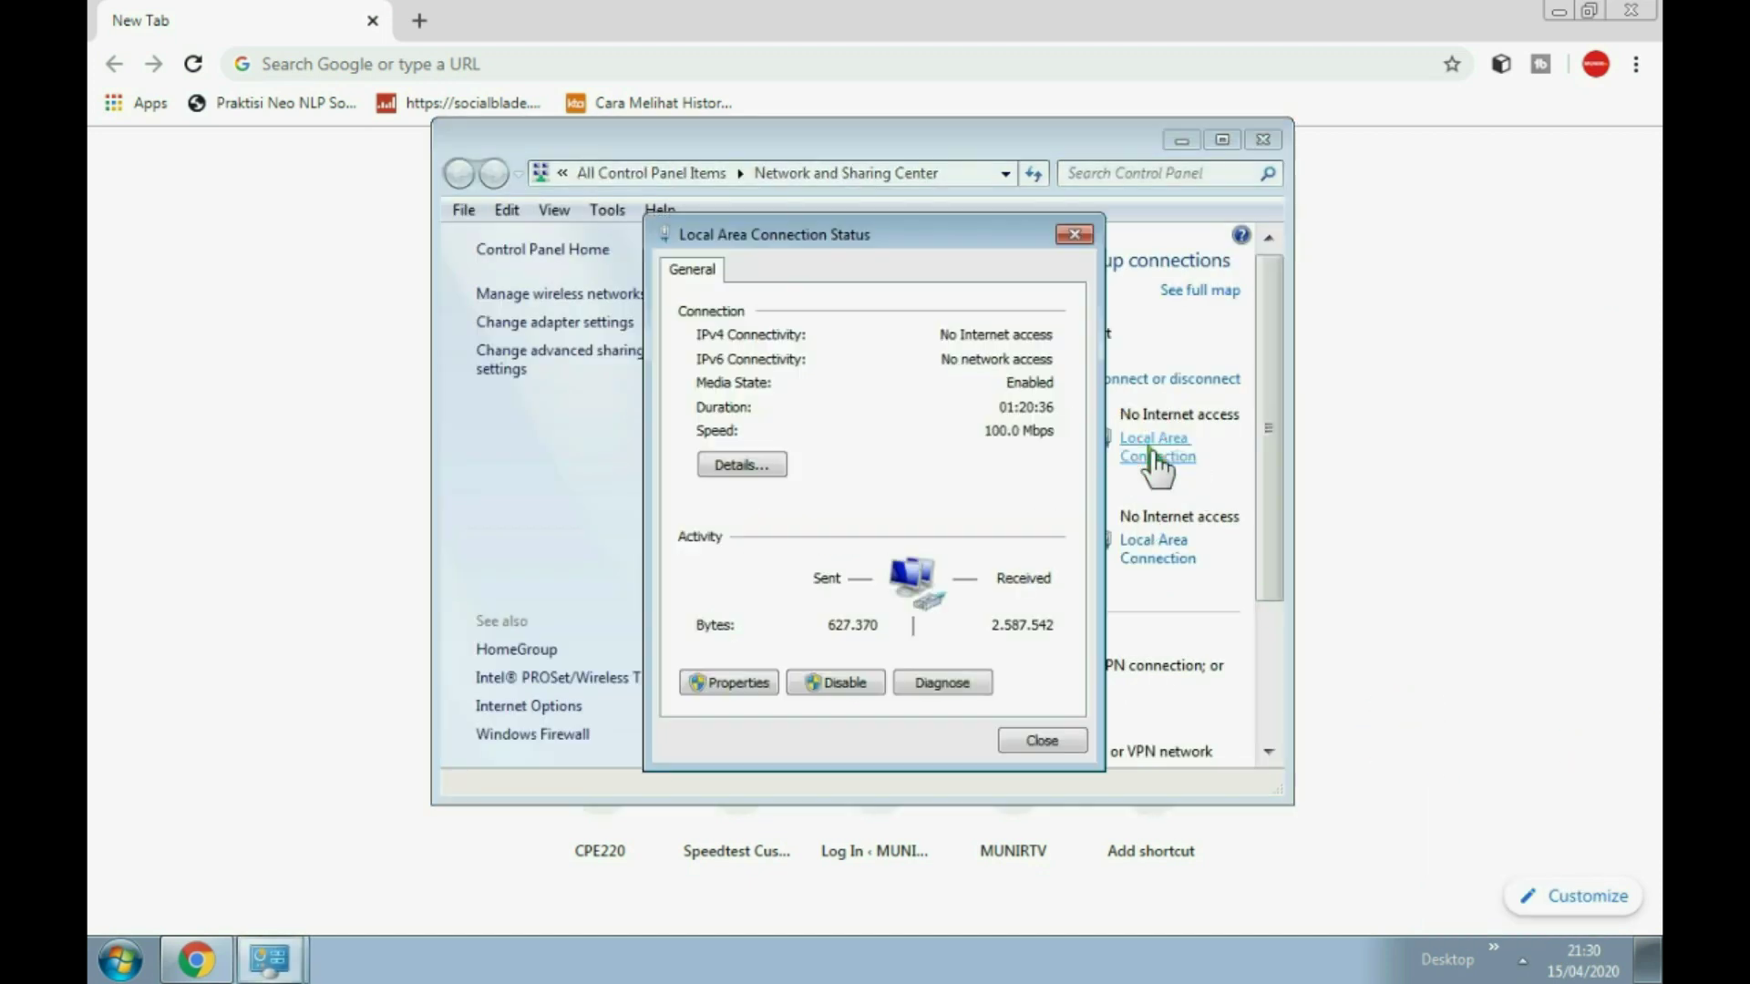
{"action": "left_click", "coordinate": [725, 679]}
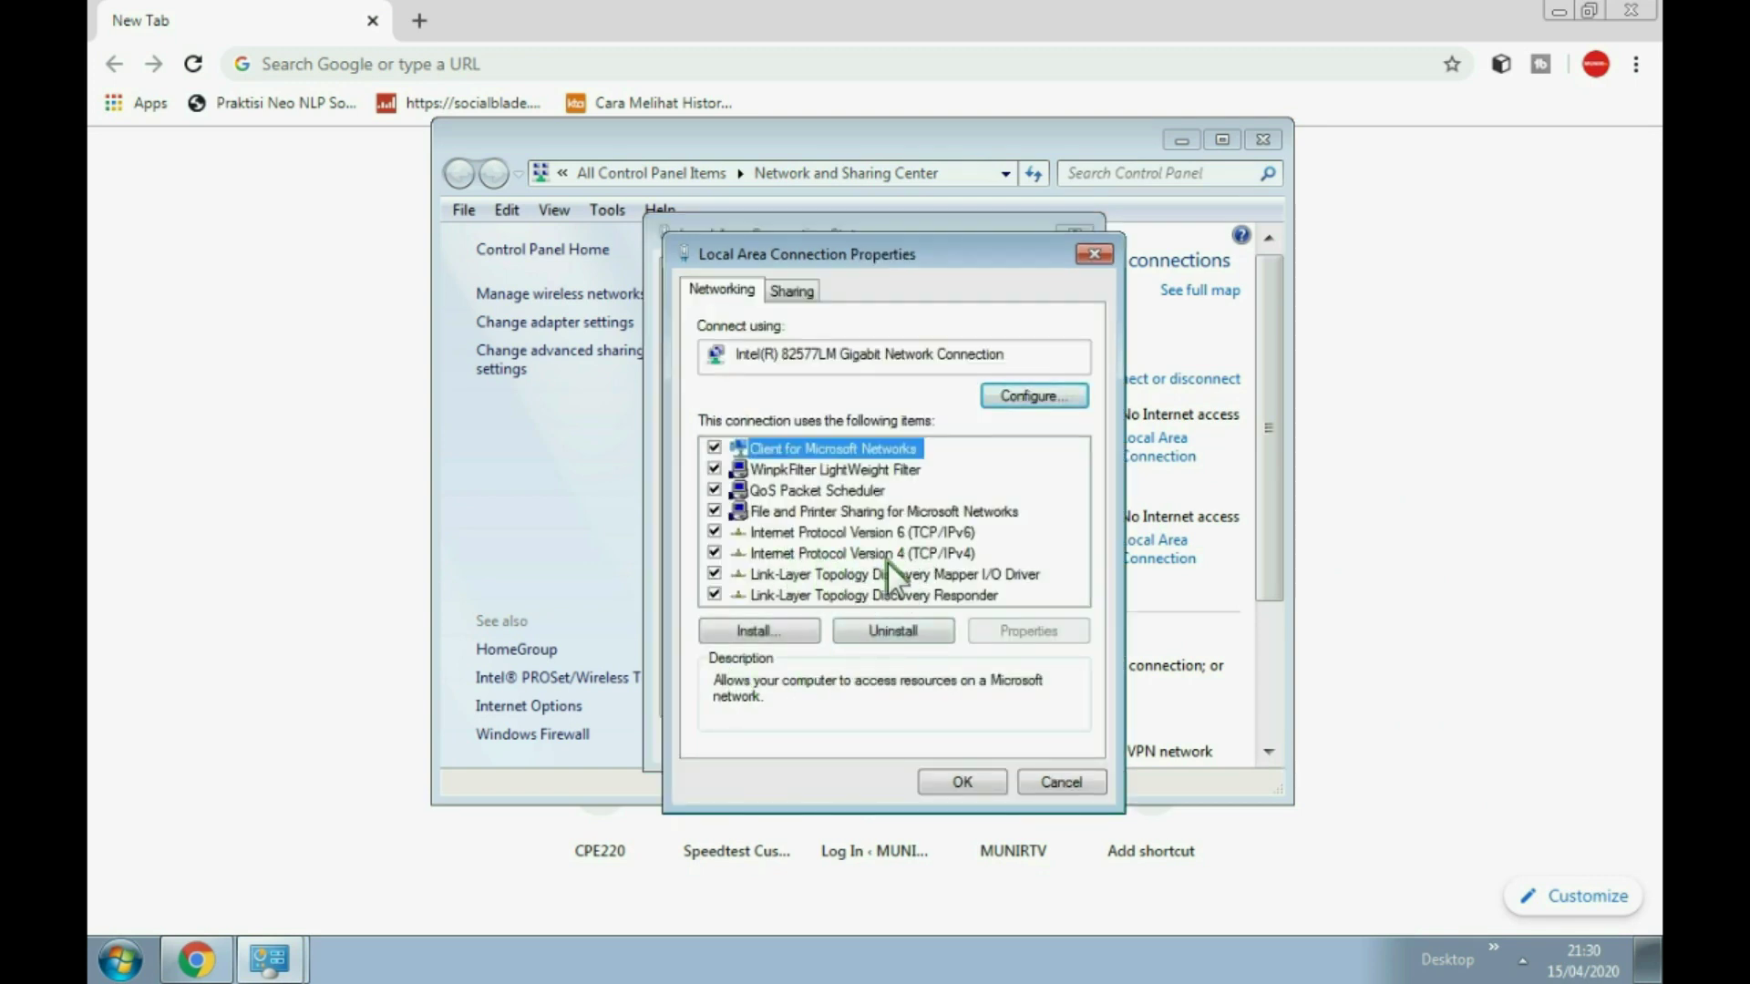
{"action": "double_click", "coordinate": [889, 553]}
{"action": "left_click", "coordinate": [758, 519]}
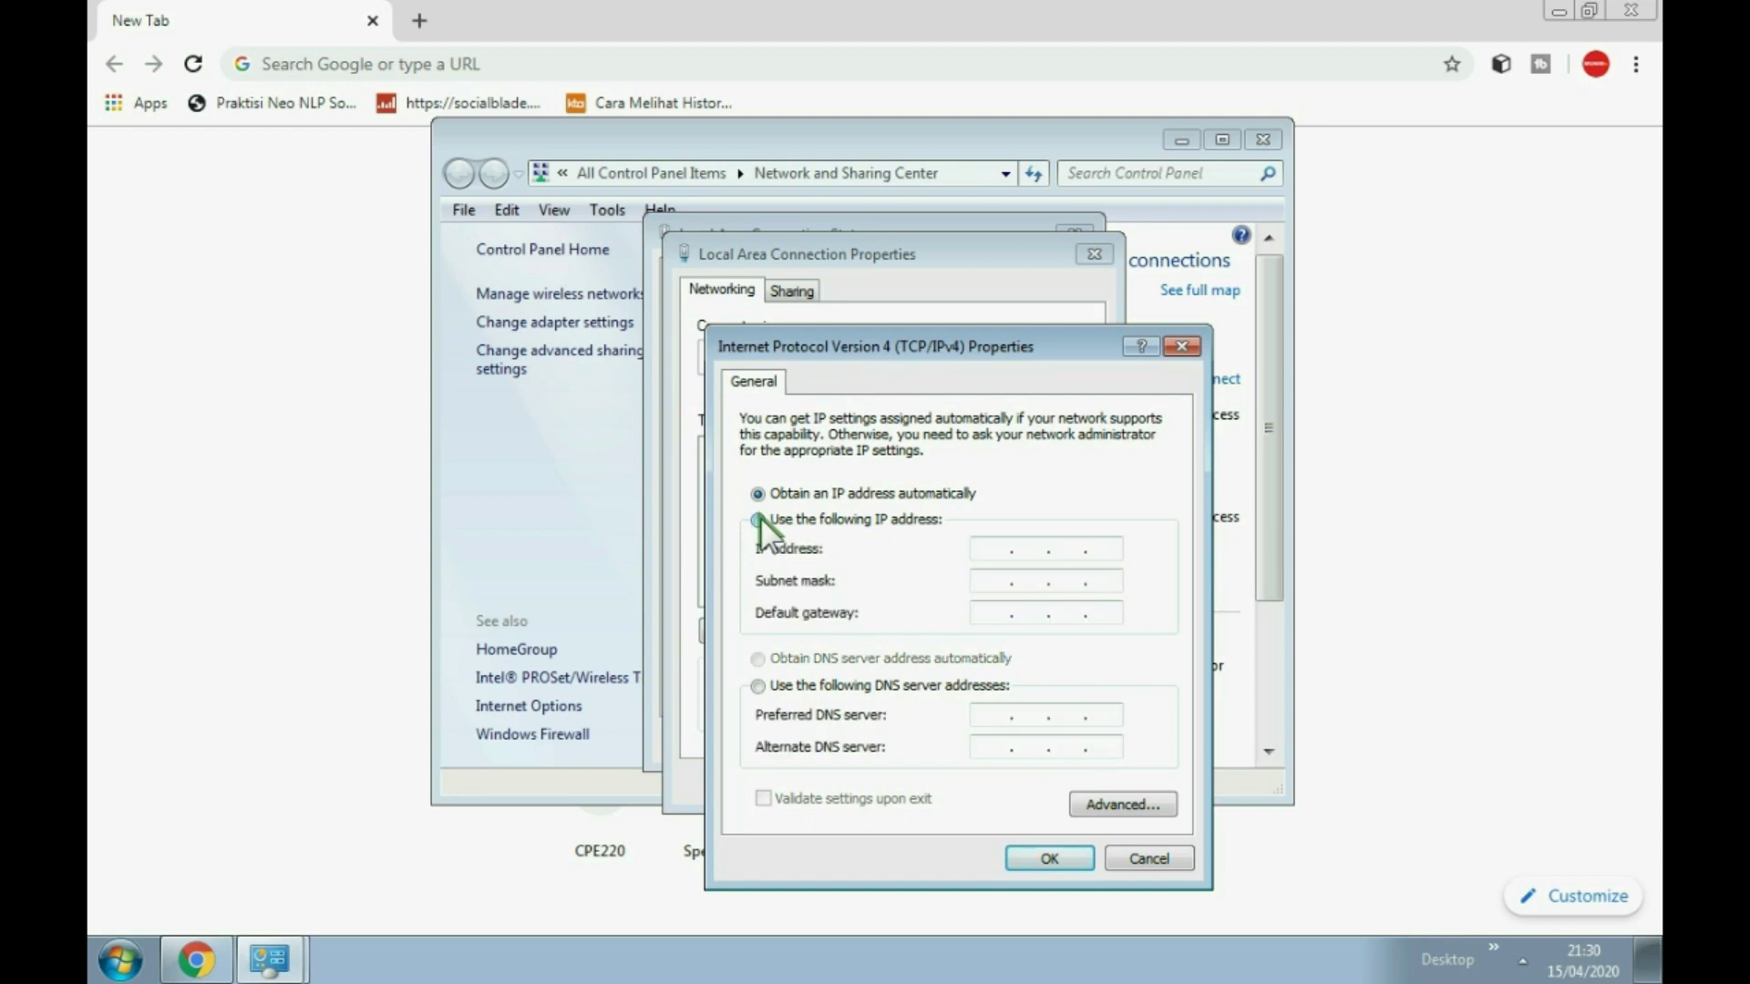
{"action": "left_click", "coordinate": [998, 550]}
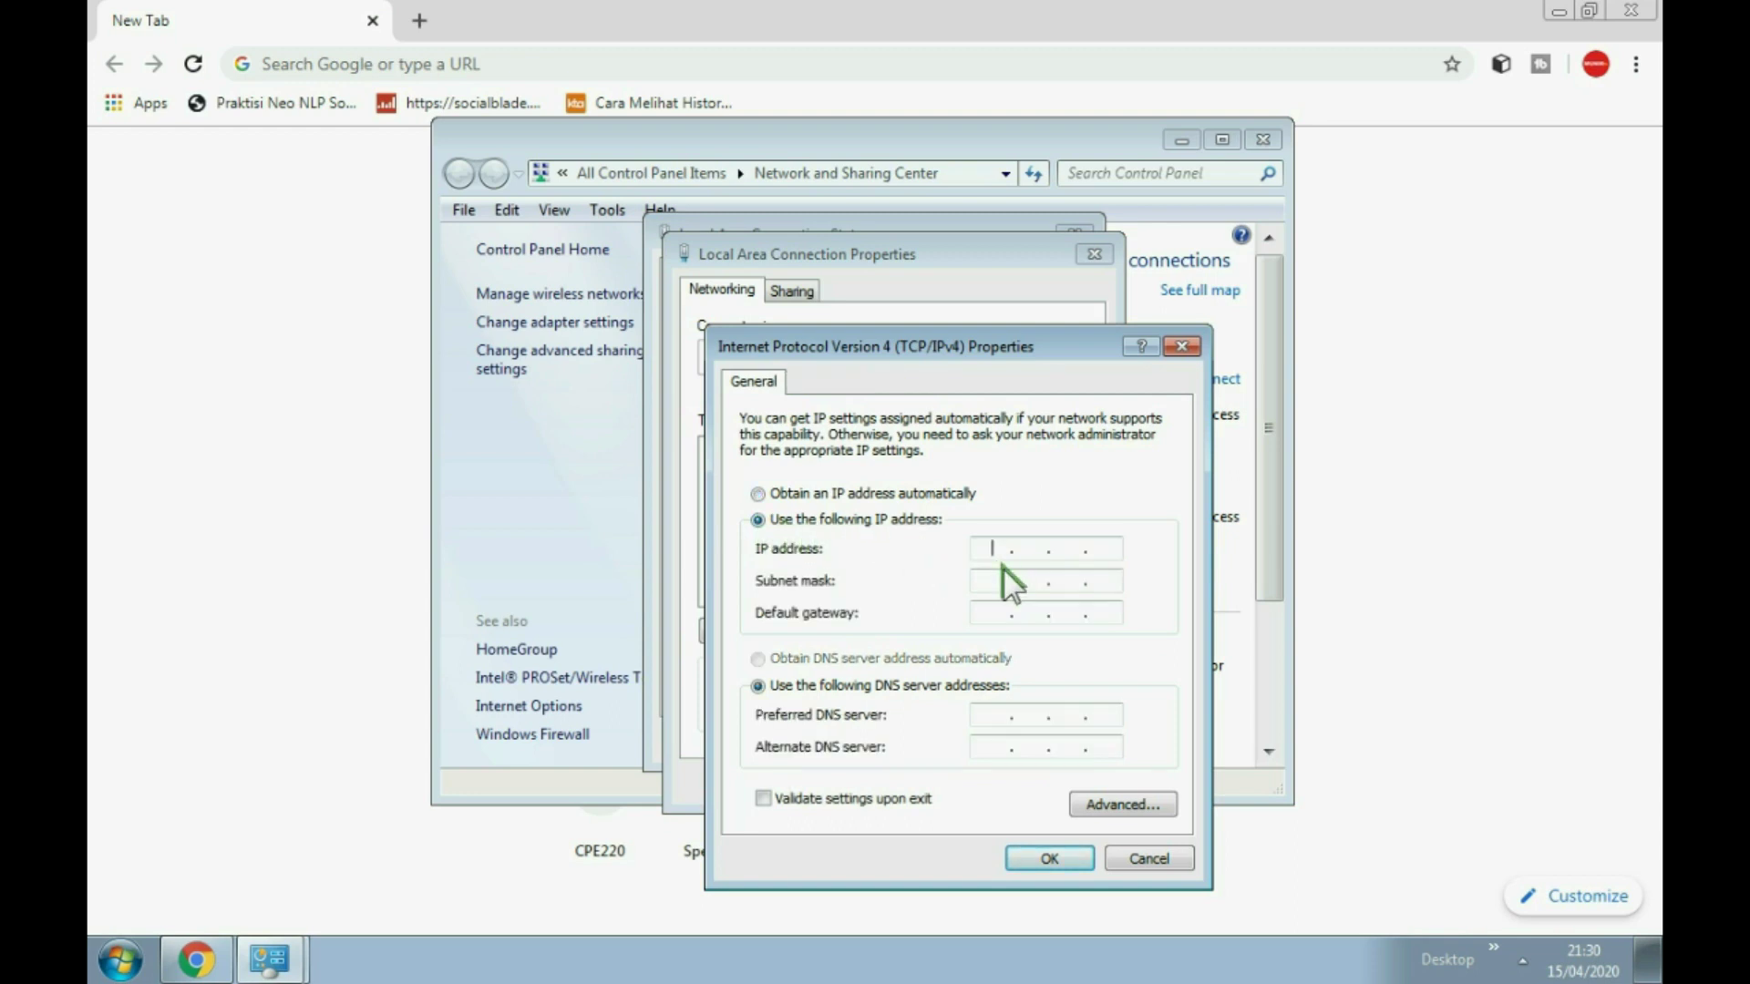
{"action": "type", "text": "192 . 168 . 0 . 100"}
{"action": "left_click", "coordinate": [993, 579]}
{"action": "left_click", "coordinate": [992, 613]}
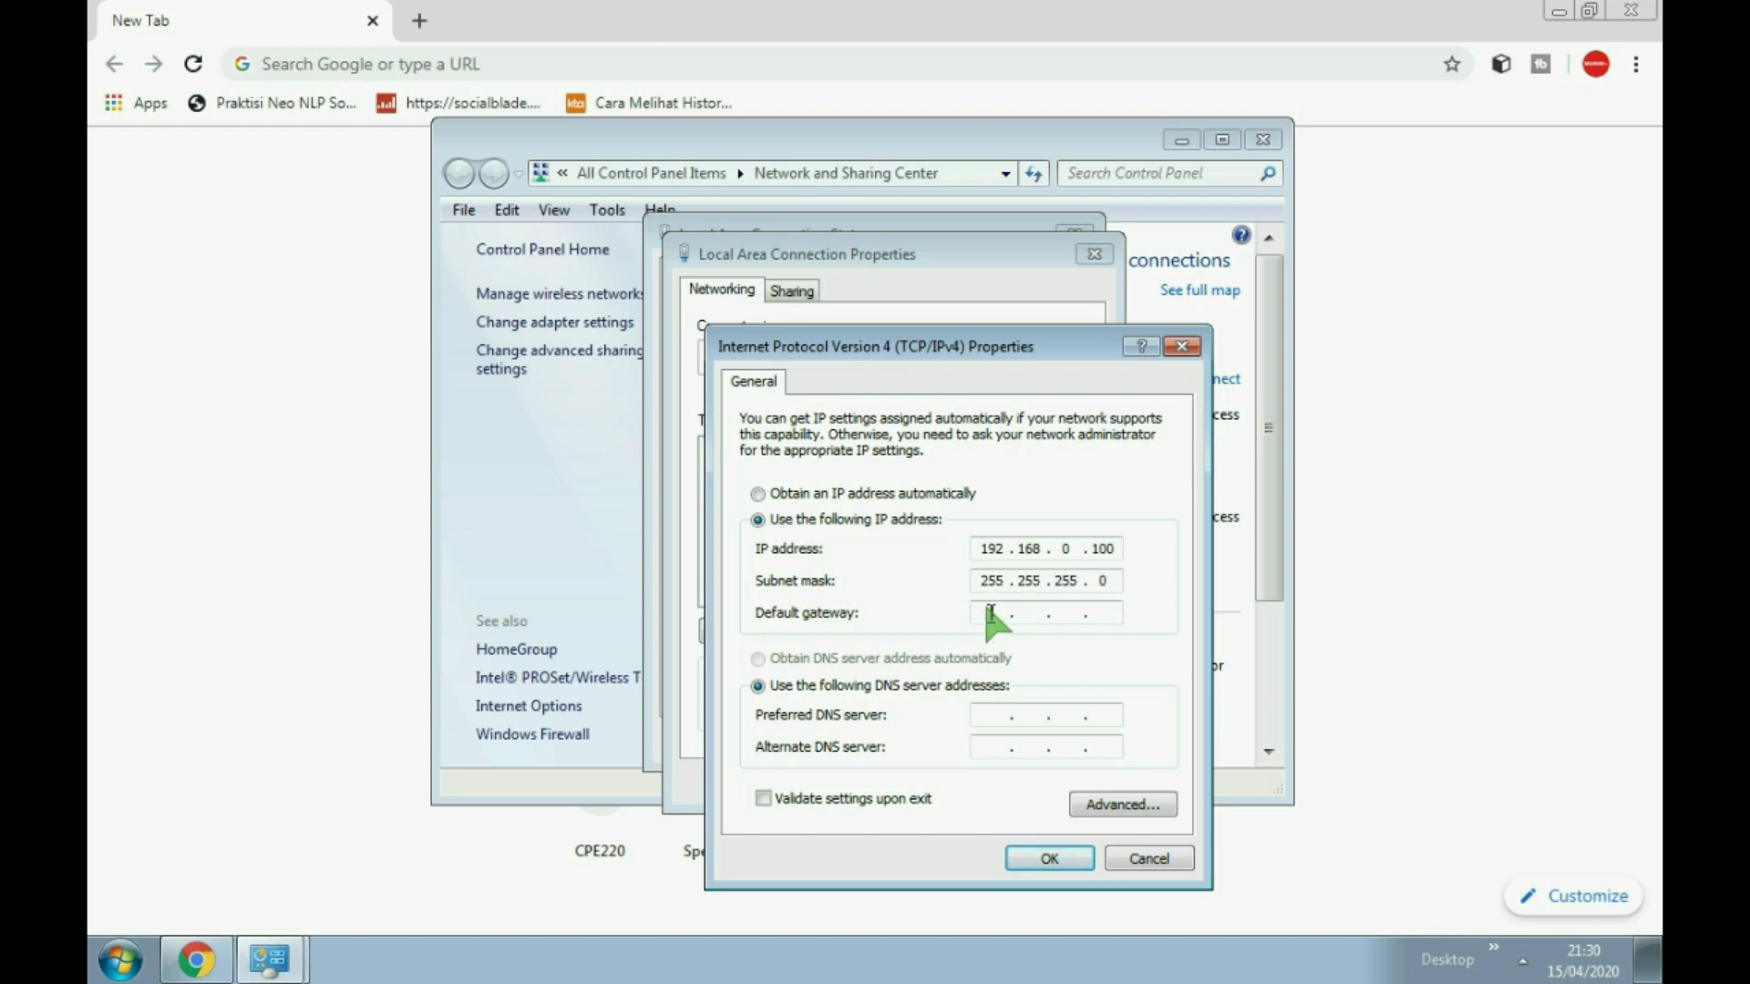
{"action": "type", "text": "192 . 168 . 0 . 254"}
{"action": "left_click", "coordinate": [1073, 853]}
{"action": "left_click", "coordinate": [972, 781]}
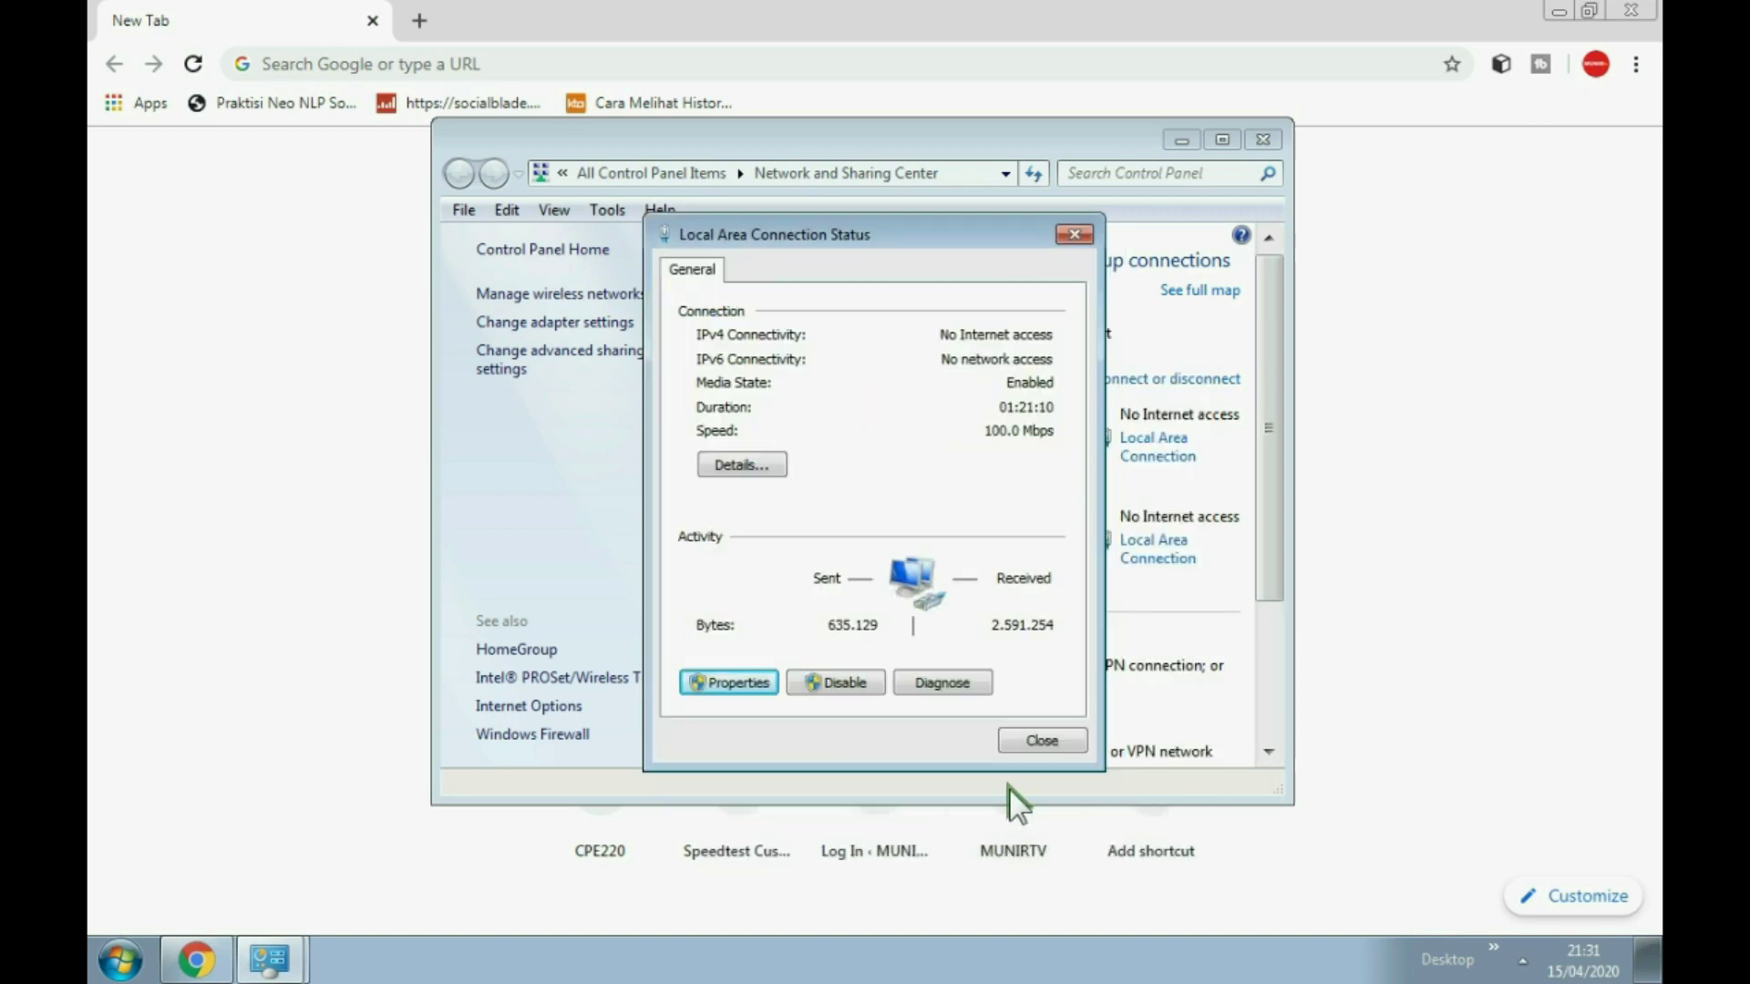
{"action": "left_click", "coordinate": [1044, 740]}
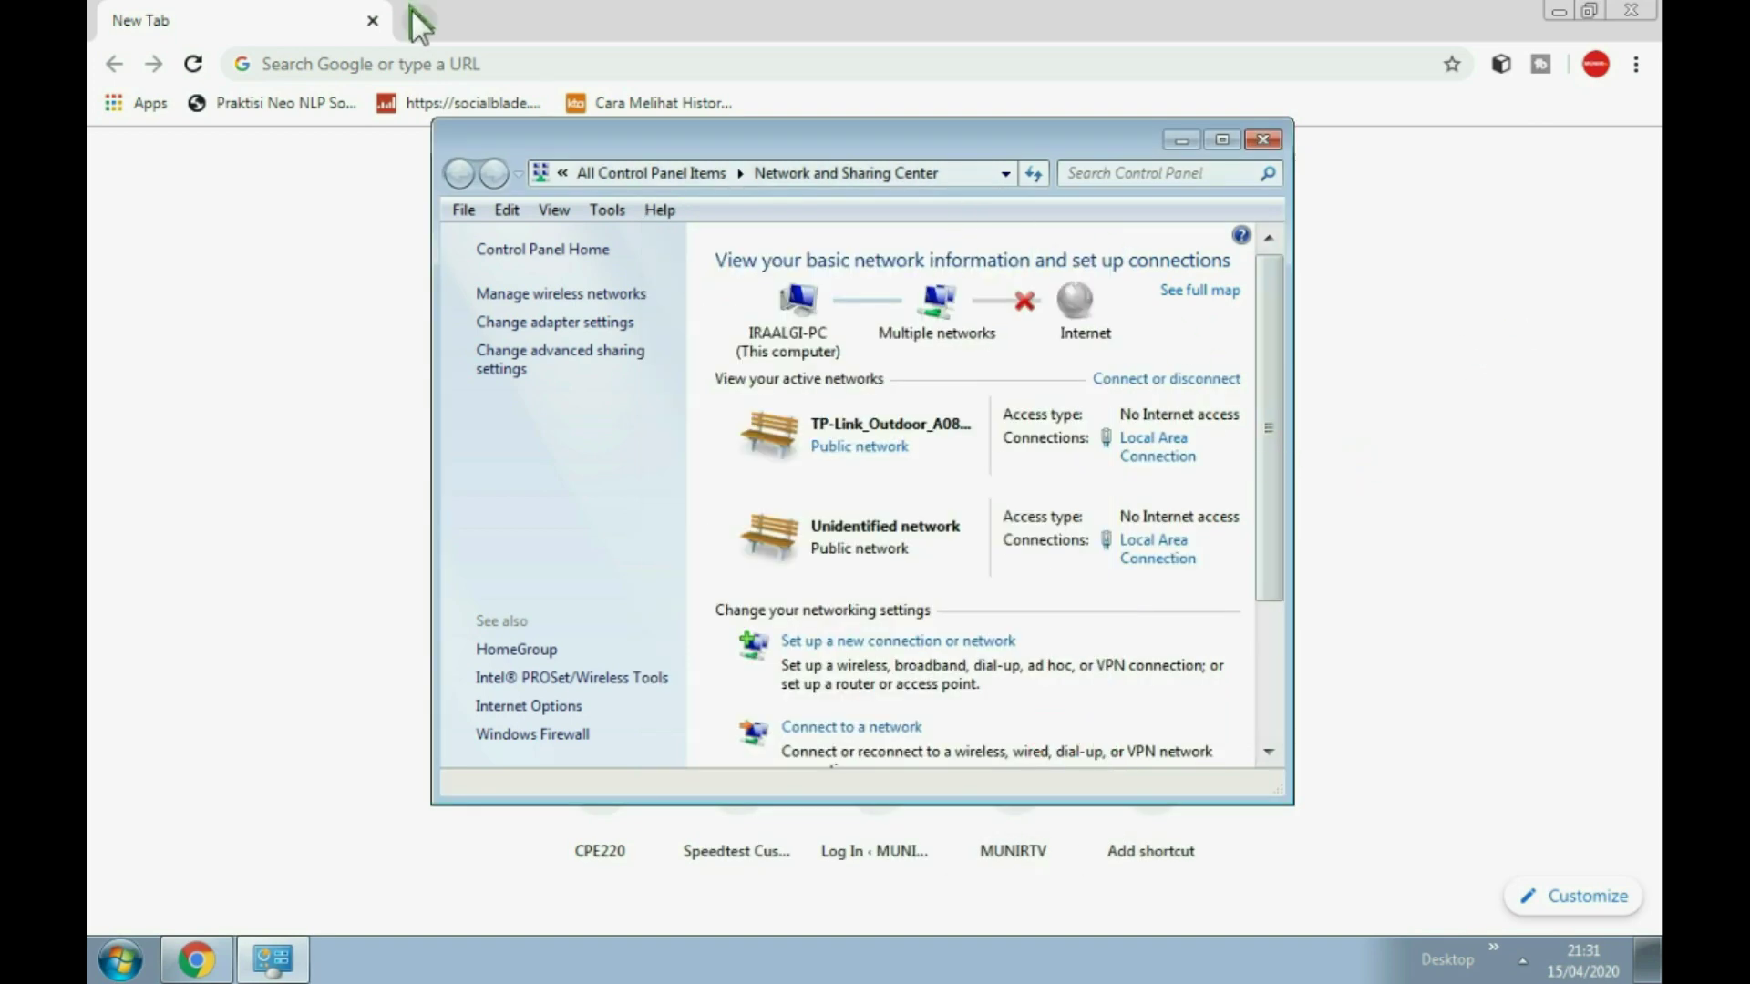
Step: Enter 192.168.0.254 in Chrome's address bar and load the CPE220 page
{"action": "left_click", "coordinate": [388, 59]}
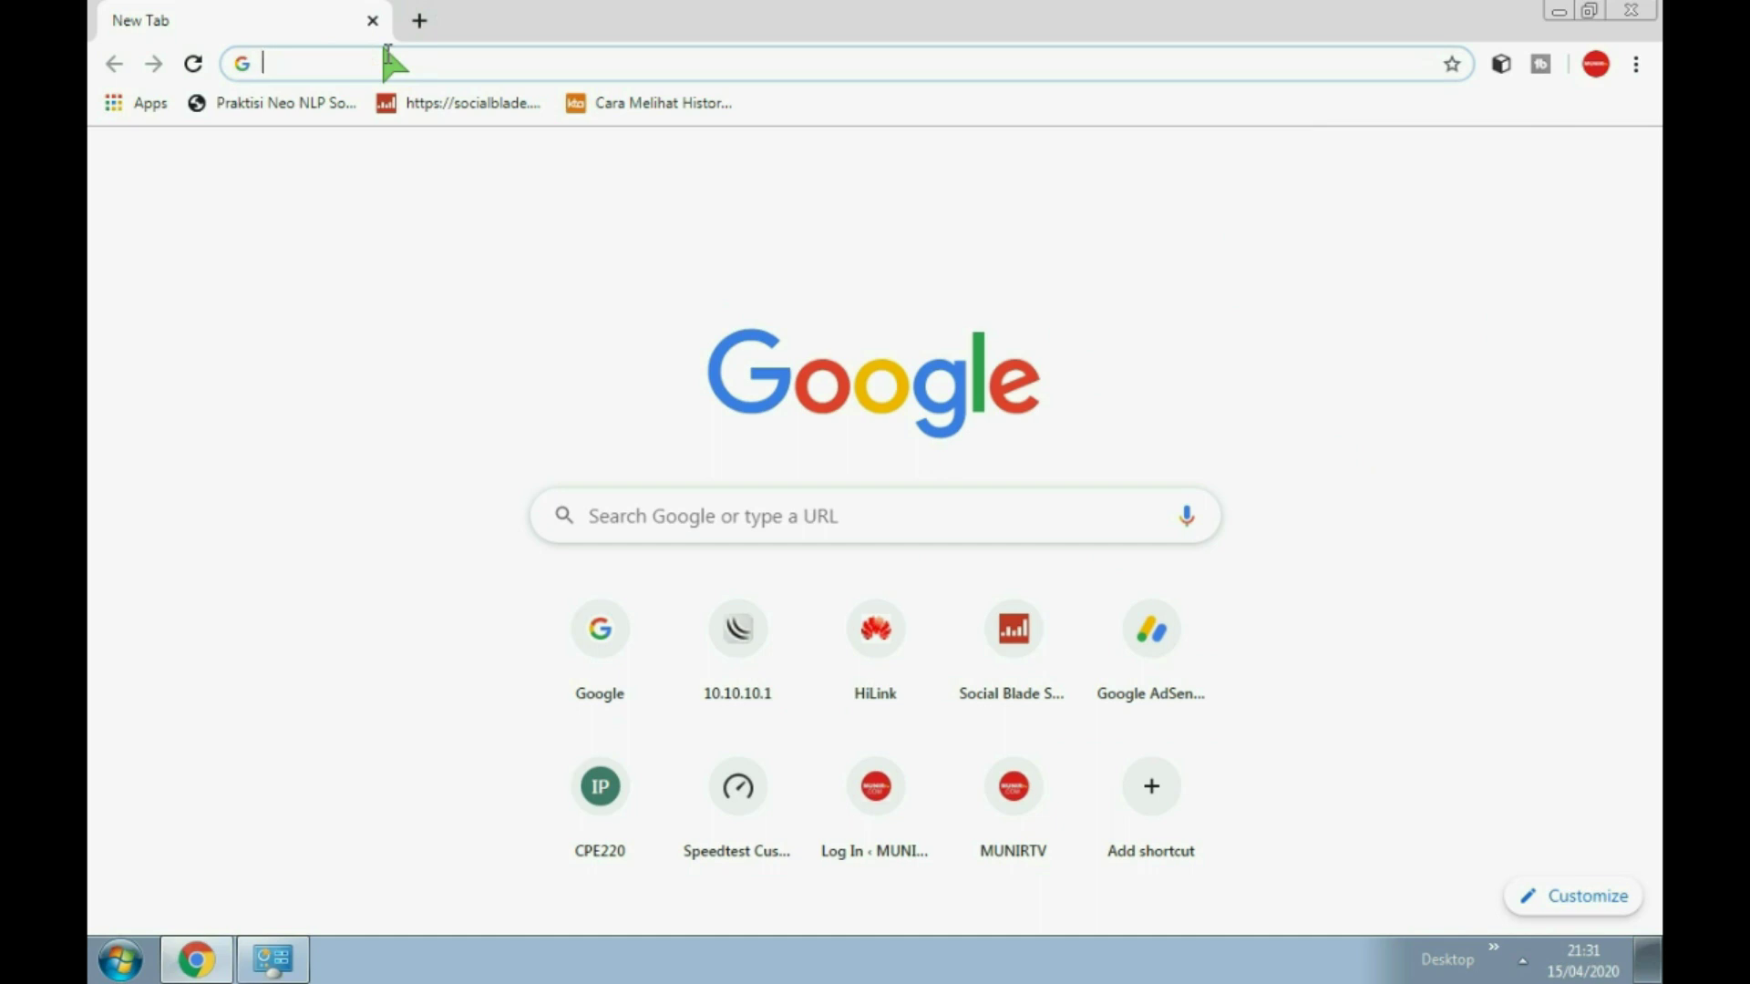
{"action": "type", "text": "192.168.8.1"}
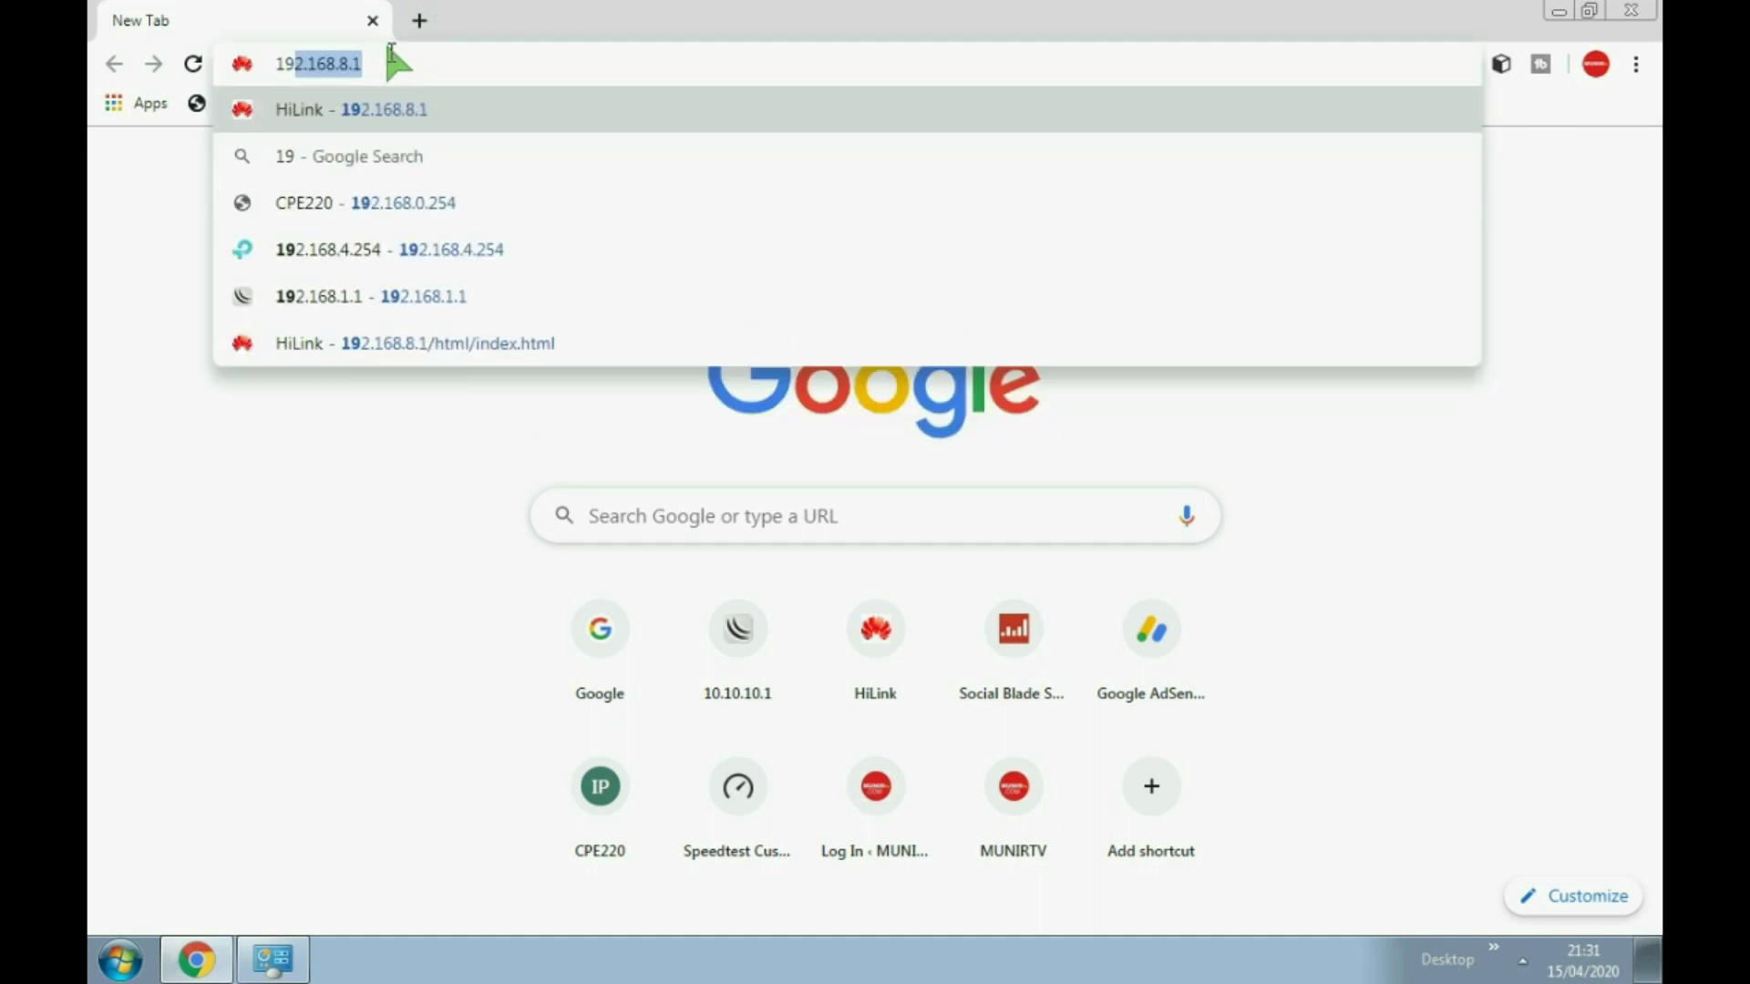
{"action": "key", "text": "End"}
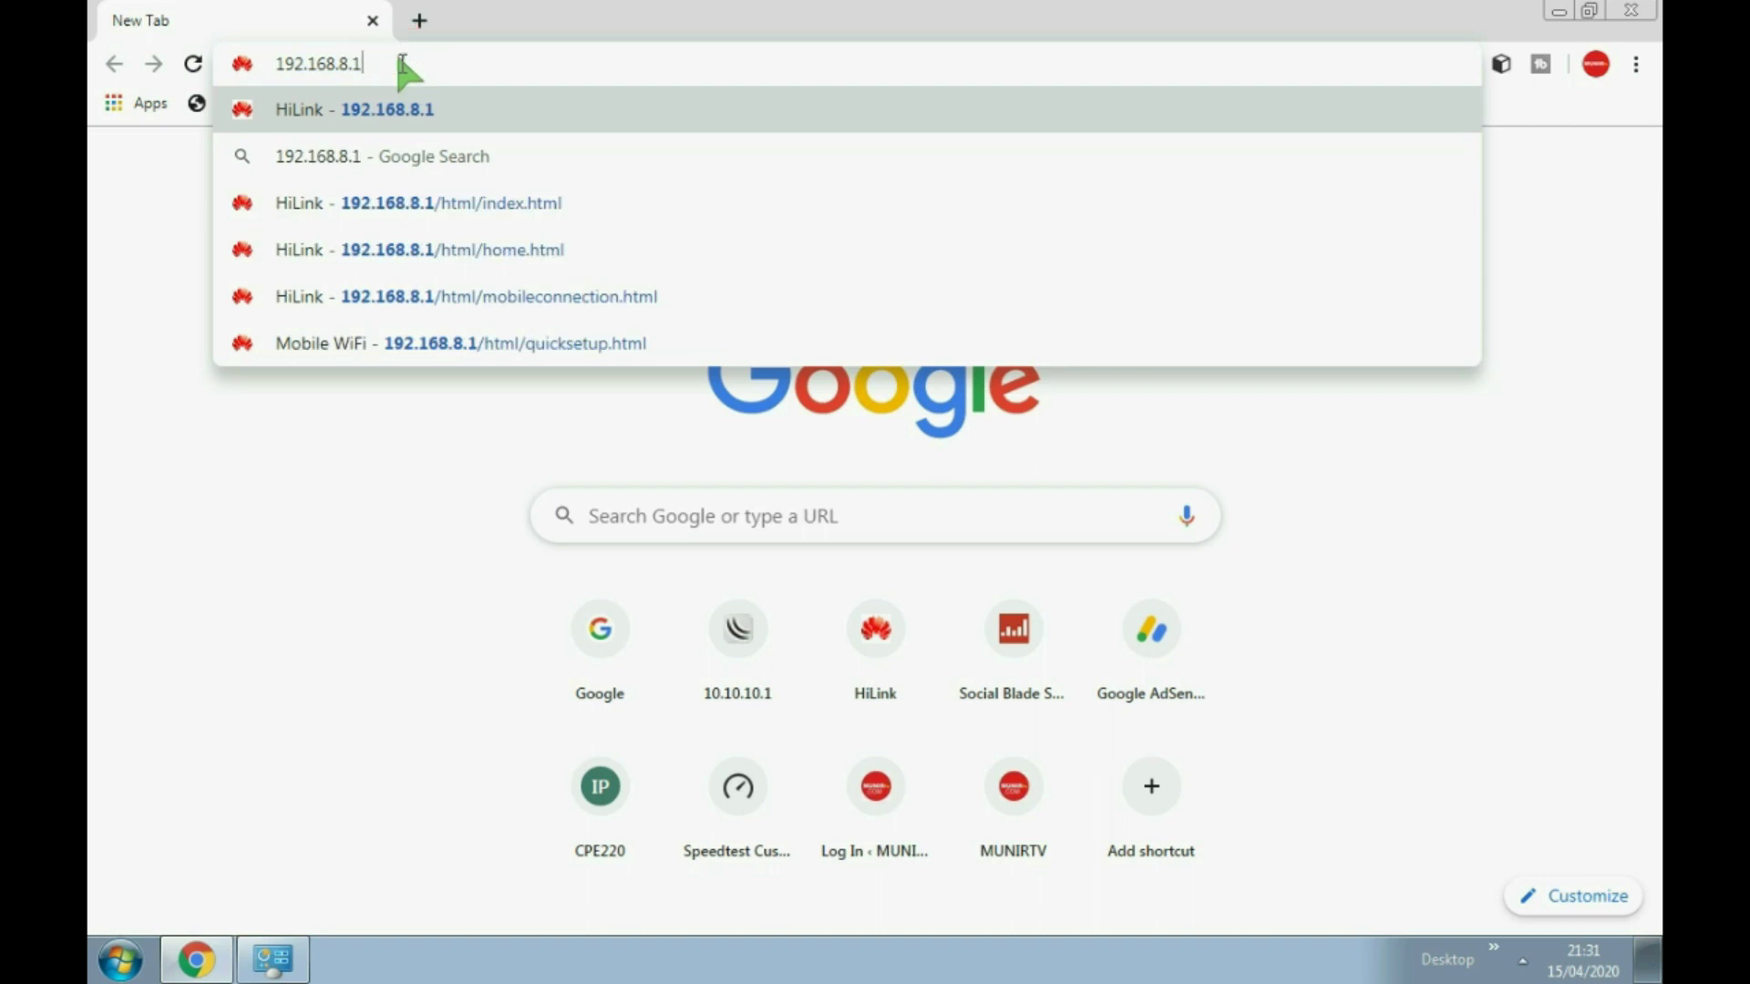
{"action": "key", "text": "BackSpace"}
{"action": "key", "text": "BackSpace"}
{"action": "key", "text": "BackSpace"}
{"action": "key", "text": "BackSpace"}
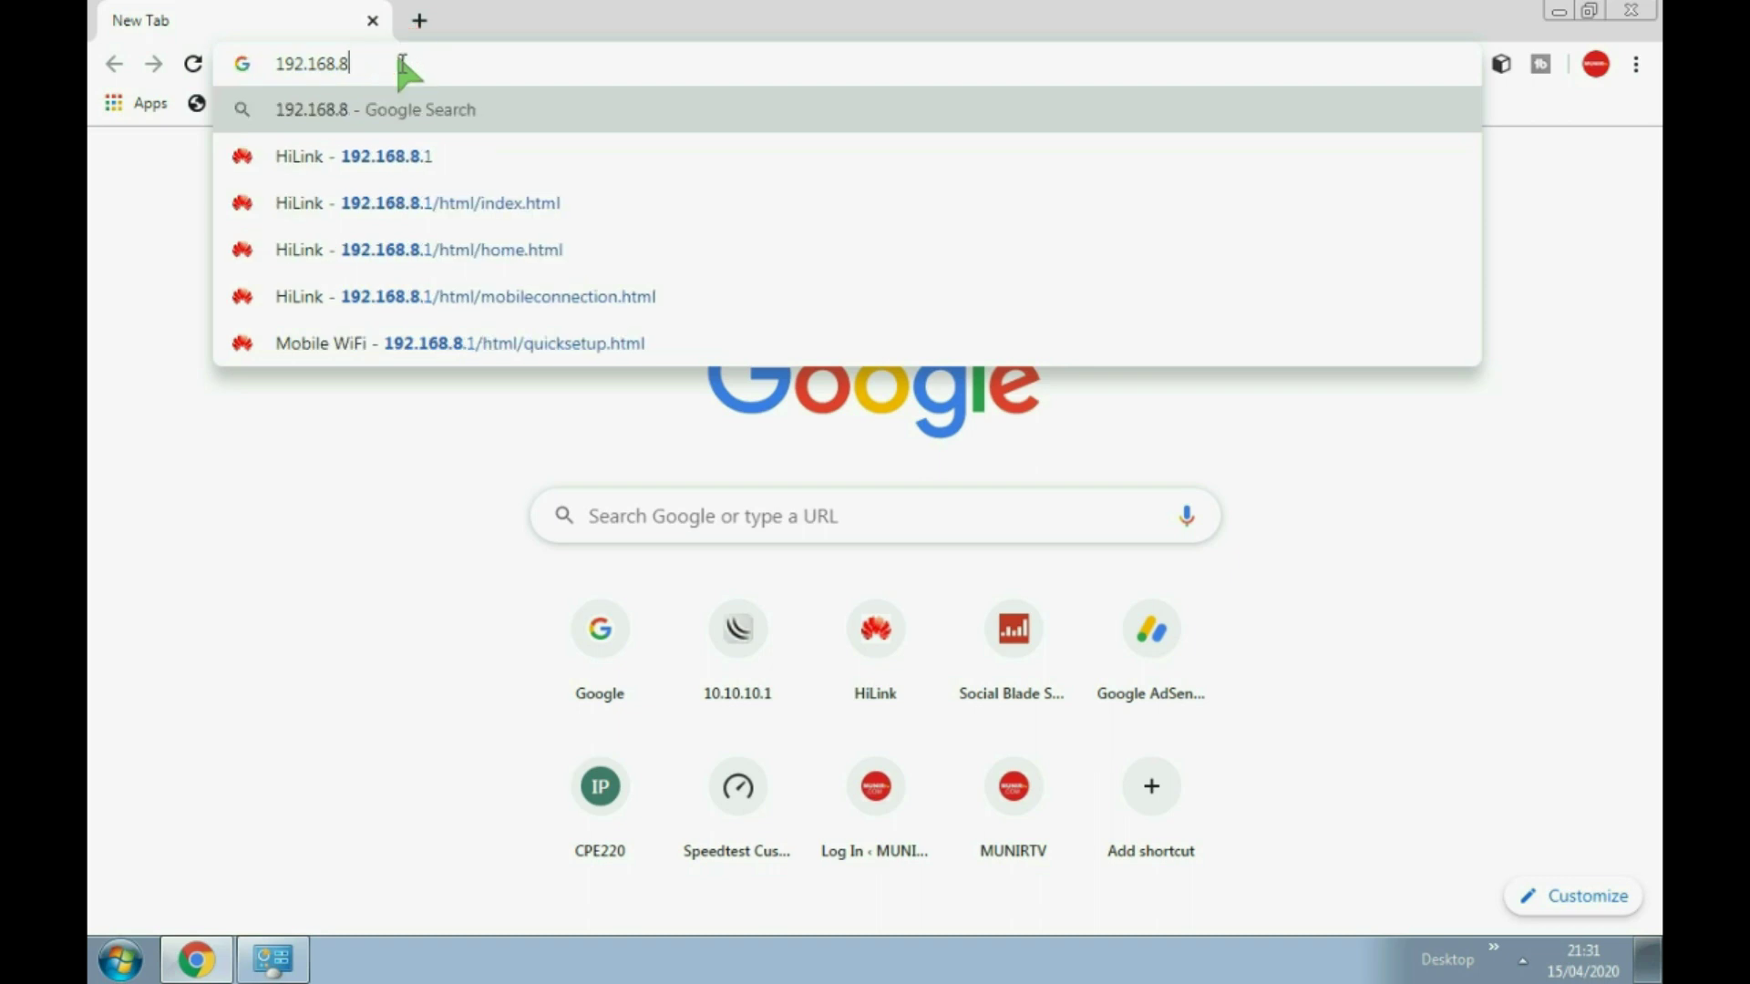
{"action": "type", "text": ".0.254"}
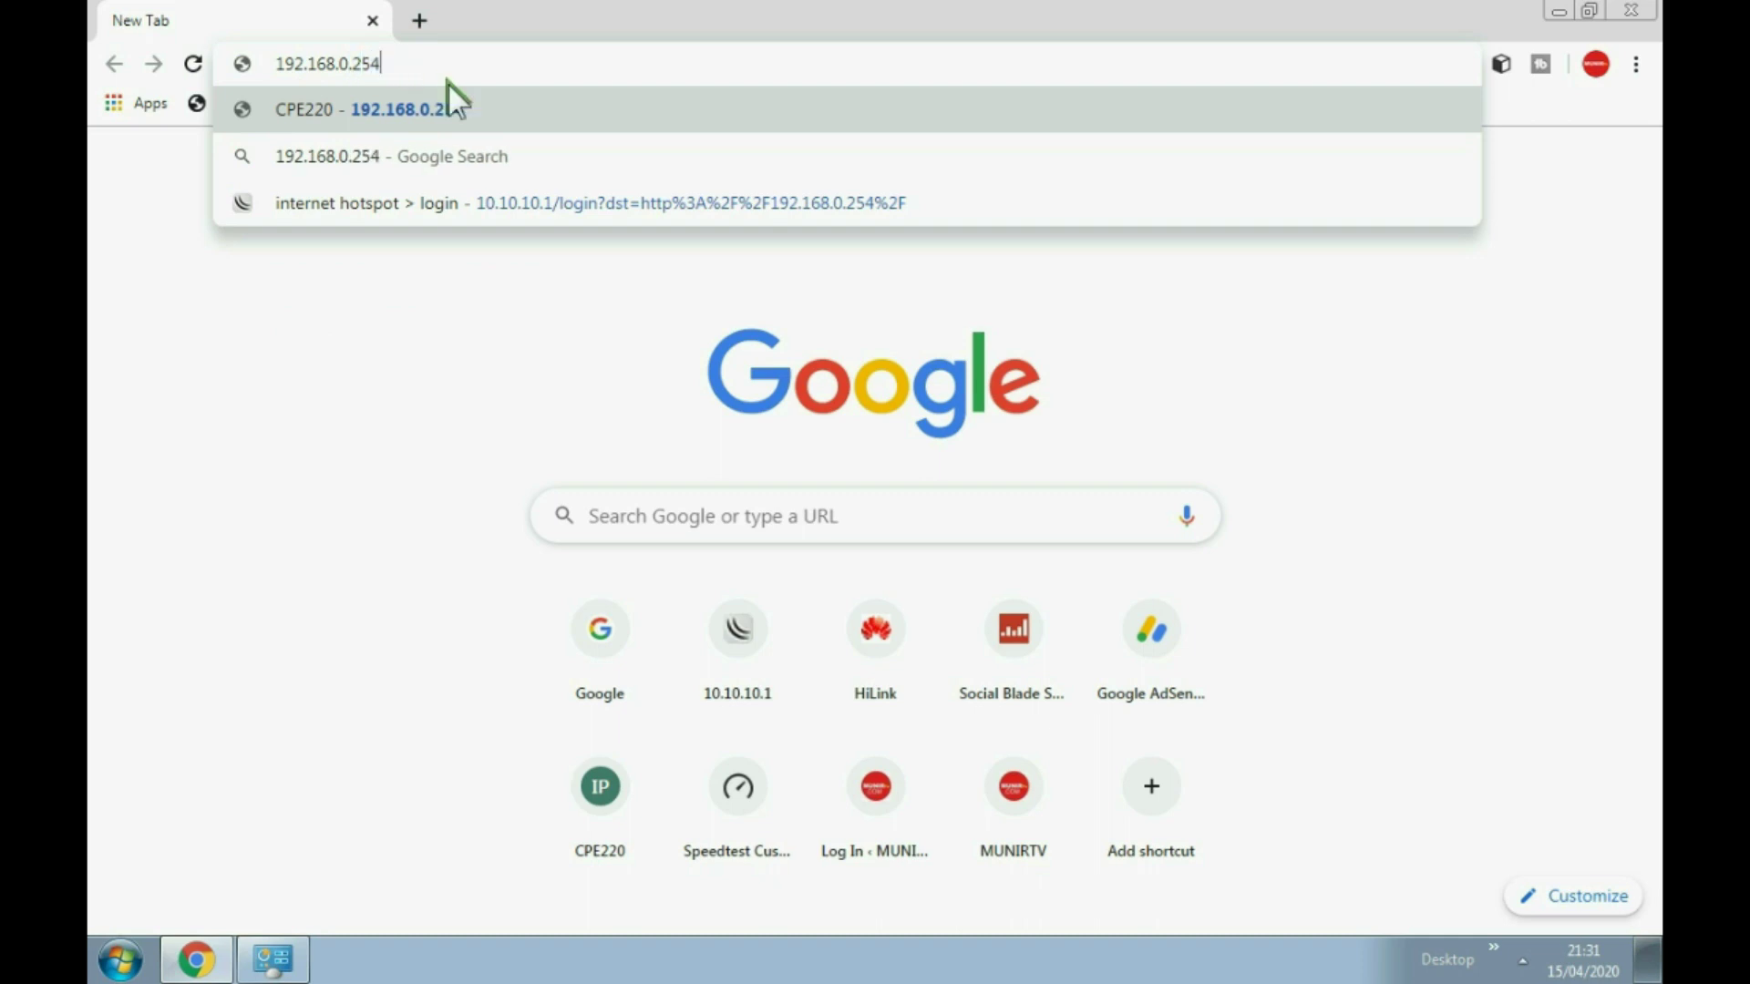
{"action": "left_click", "coordinate": [436, 100]}
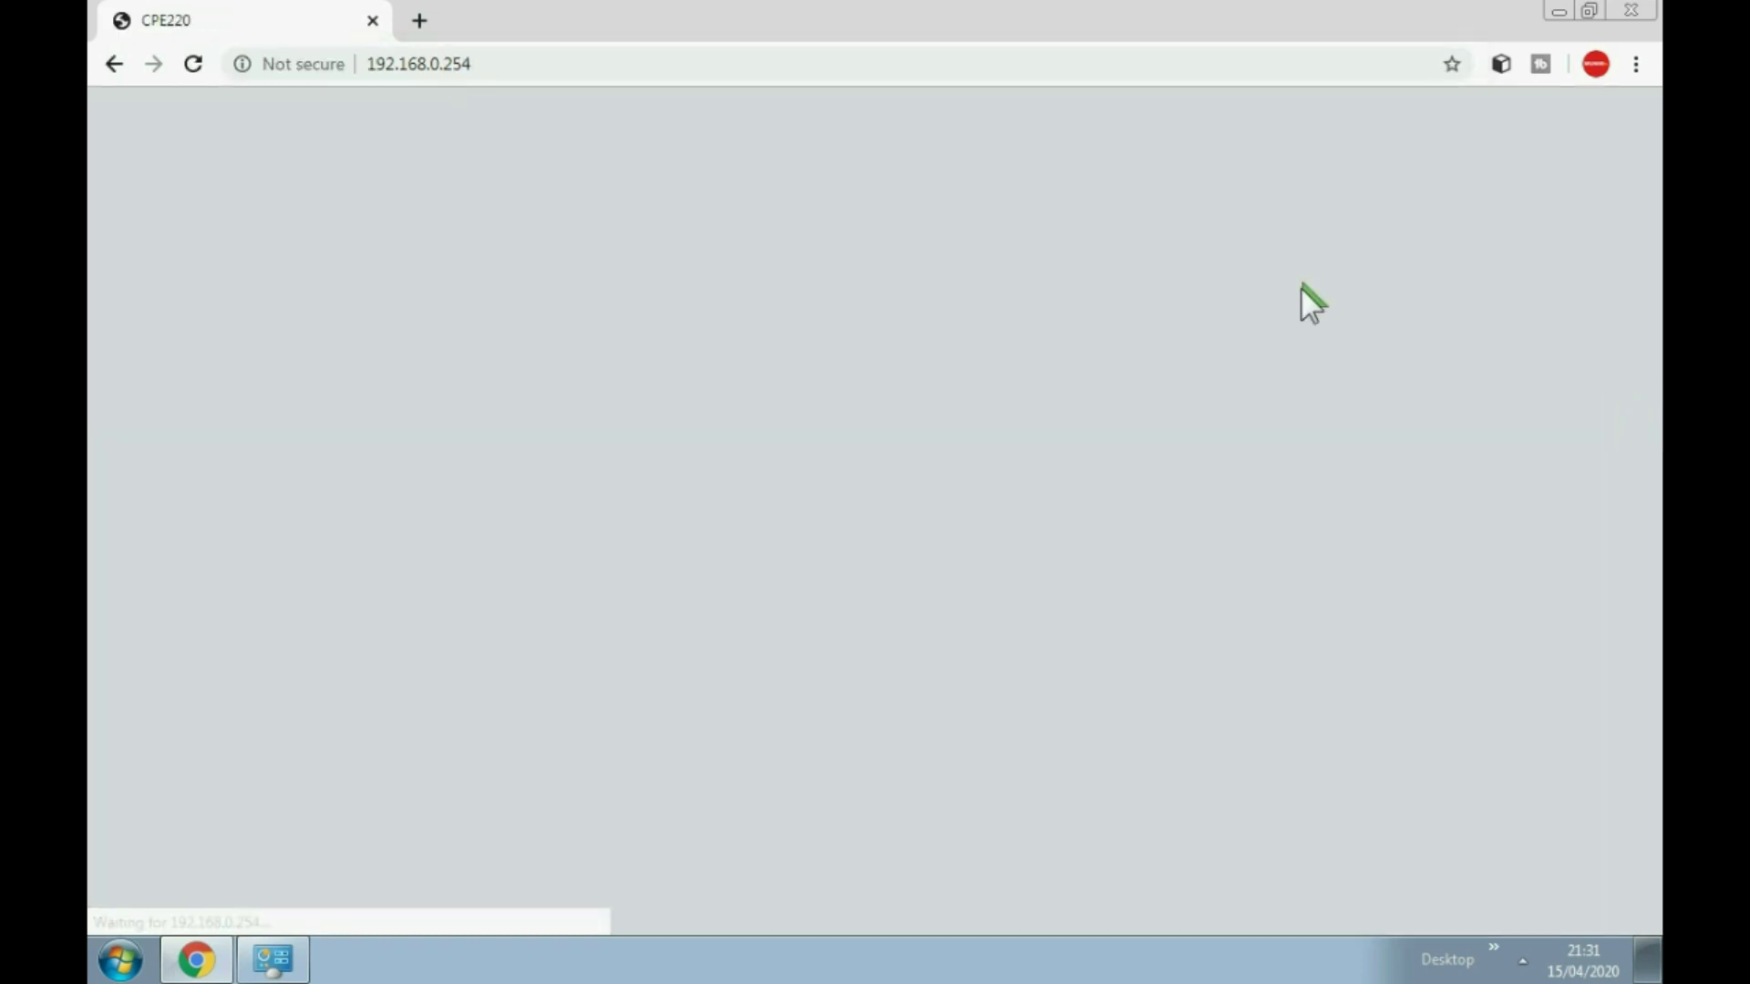
Step: Enter the device's login user name and password
{"action": "left_click", "coordinate": [978, 290]}
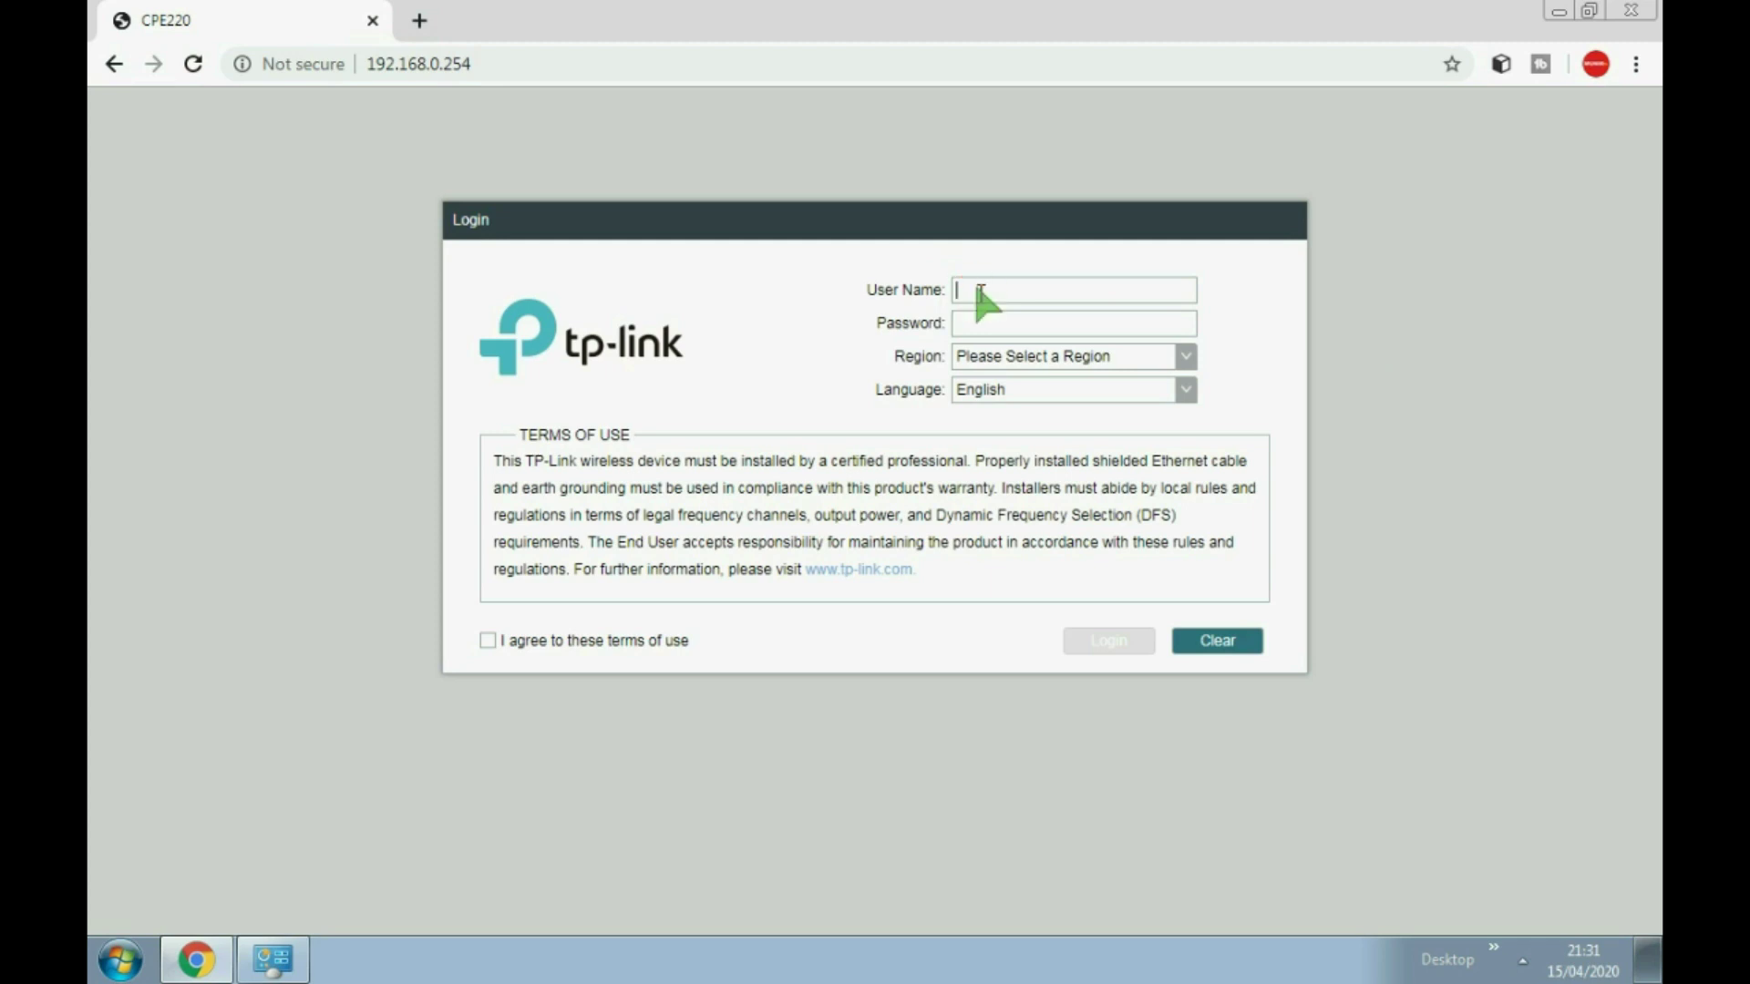
{"action": "type", "text": "admin"}
{"action": "left_click", "coordinate": [995, 325]}
Step: Choose region Indonesia and English language, agree to the terms, and log in
{"action": "left_click", "coordinate": [1183, 357]}
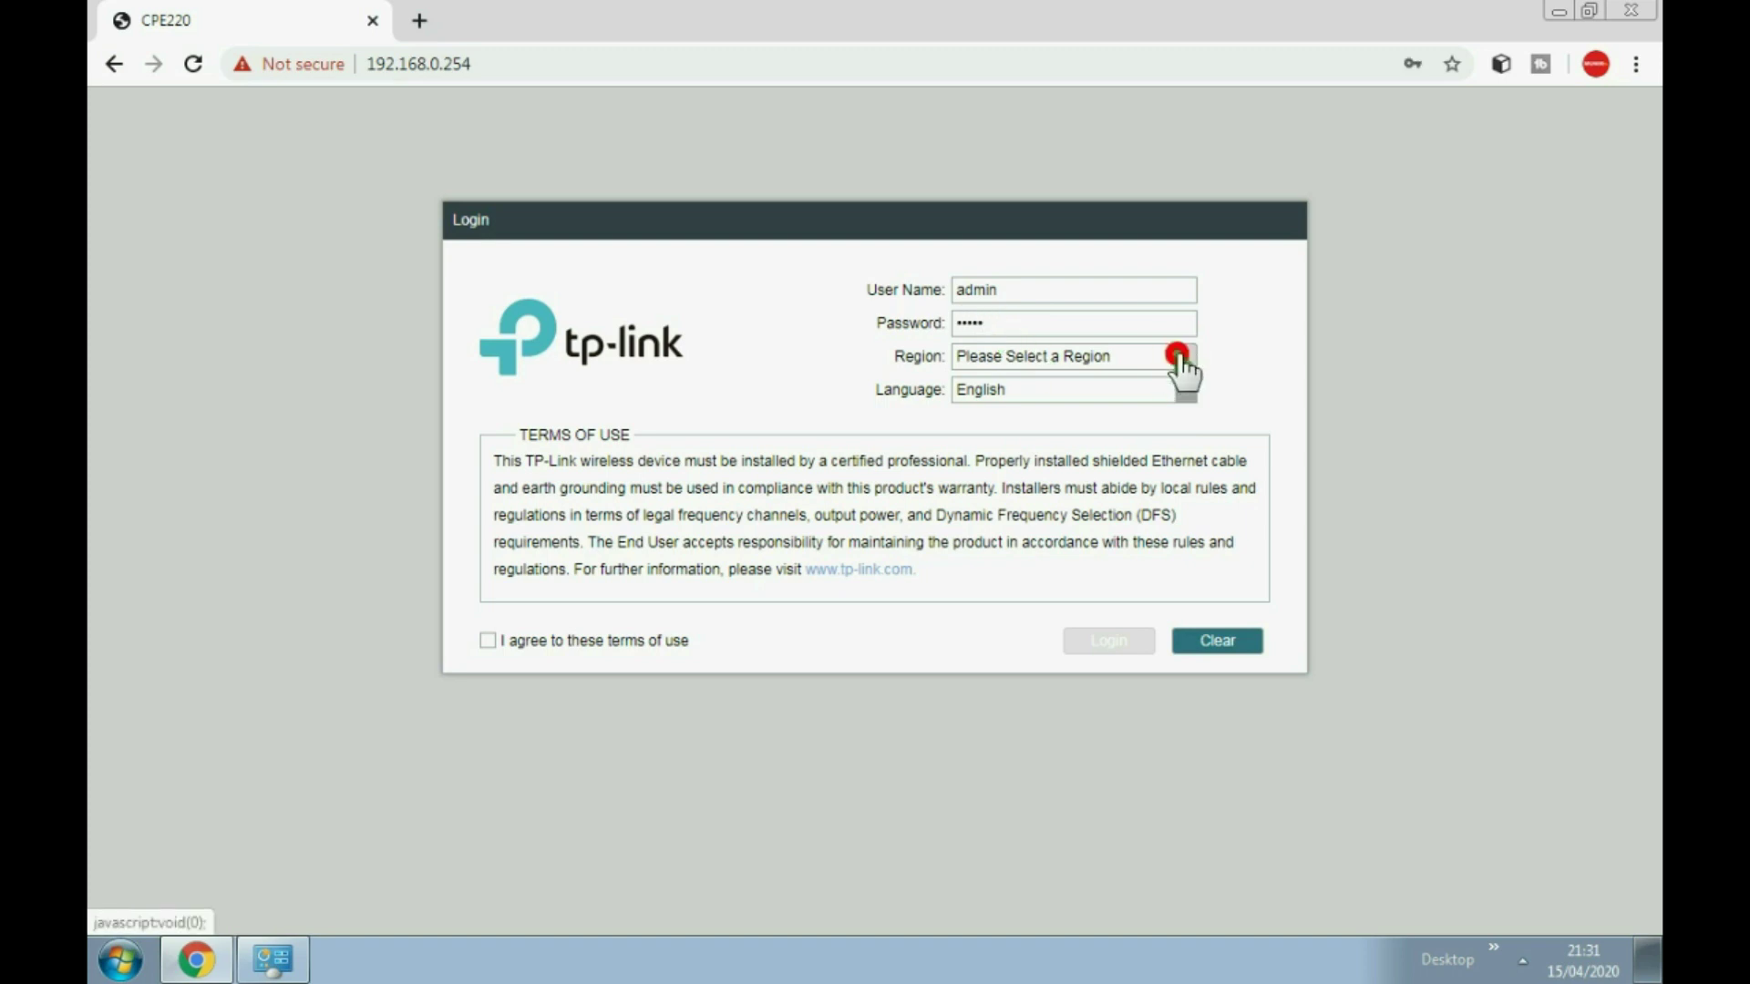
{"action": "scroll", "coordinate": [1073, 497], "scroll_direction": "down", "scroll_amount": 15}
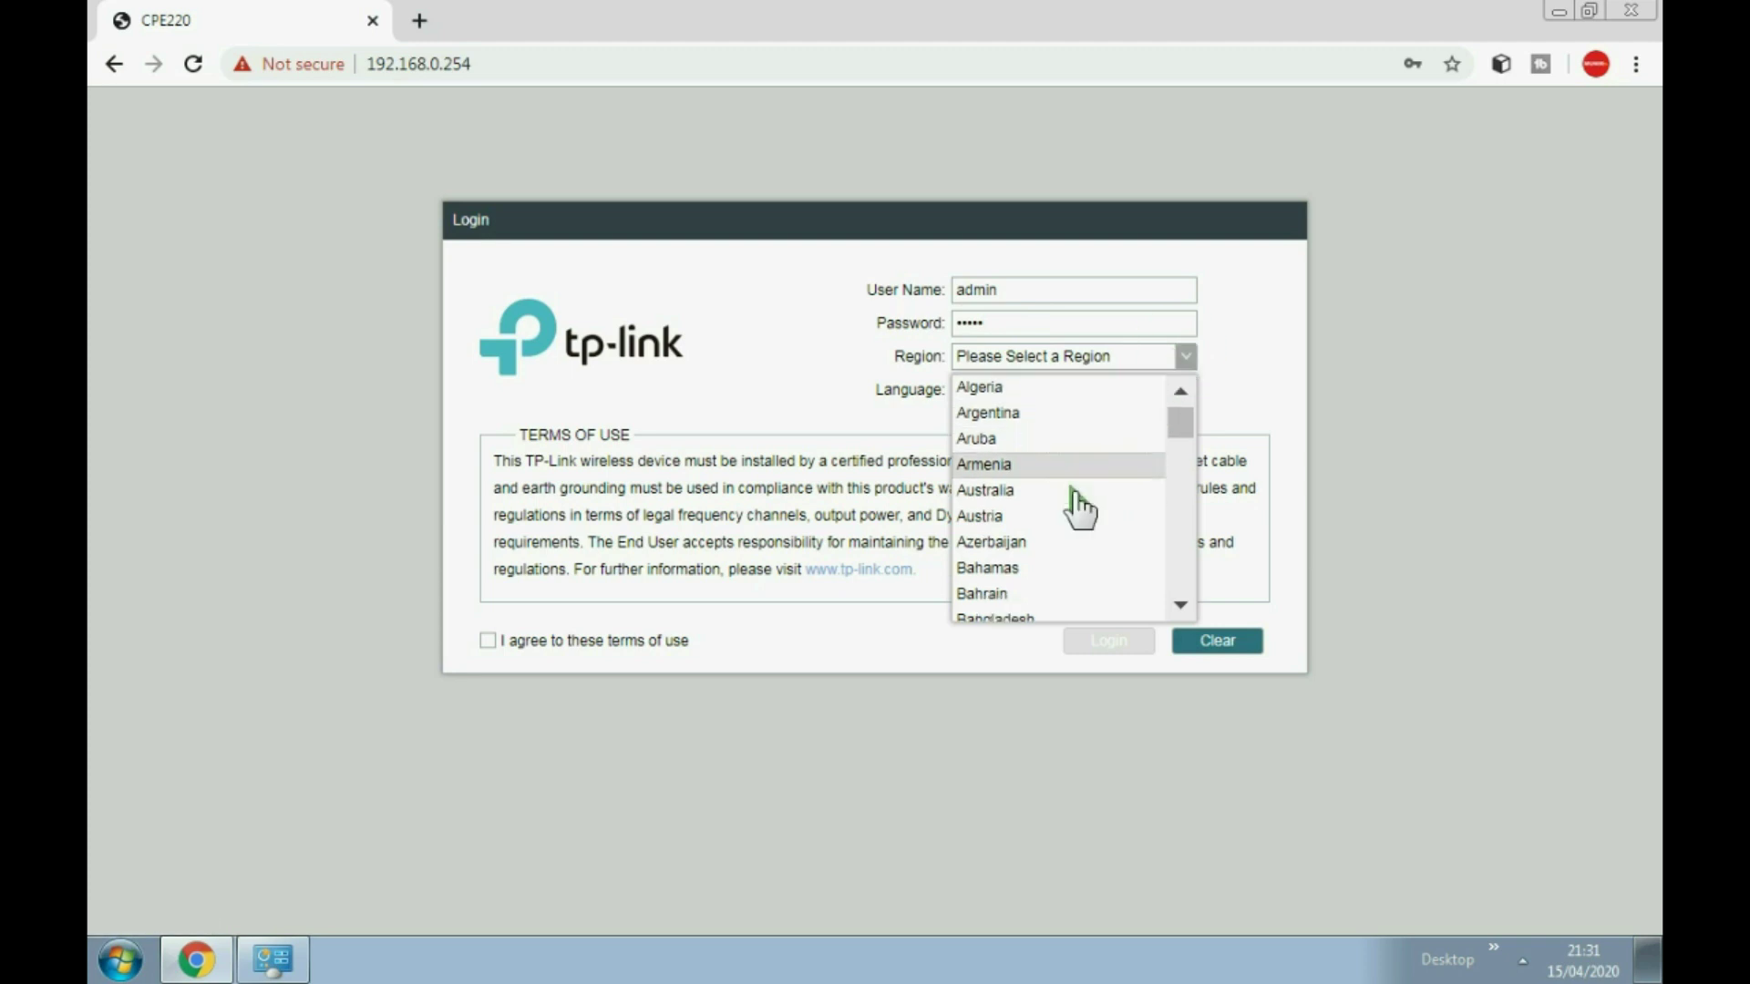
{"action": "scroll", "coordinate": [1066, 494], "scroll_direction": "down", "scroll_amount": 5}
{"action": "scroll", "coordinate": [1057, 487], "scroll_direction": "up", "scroll_amount": 3}
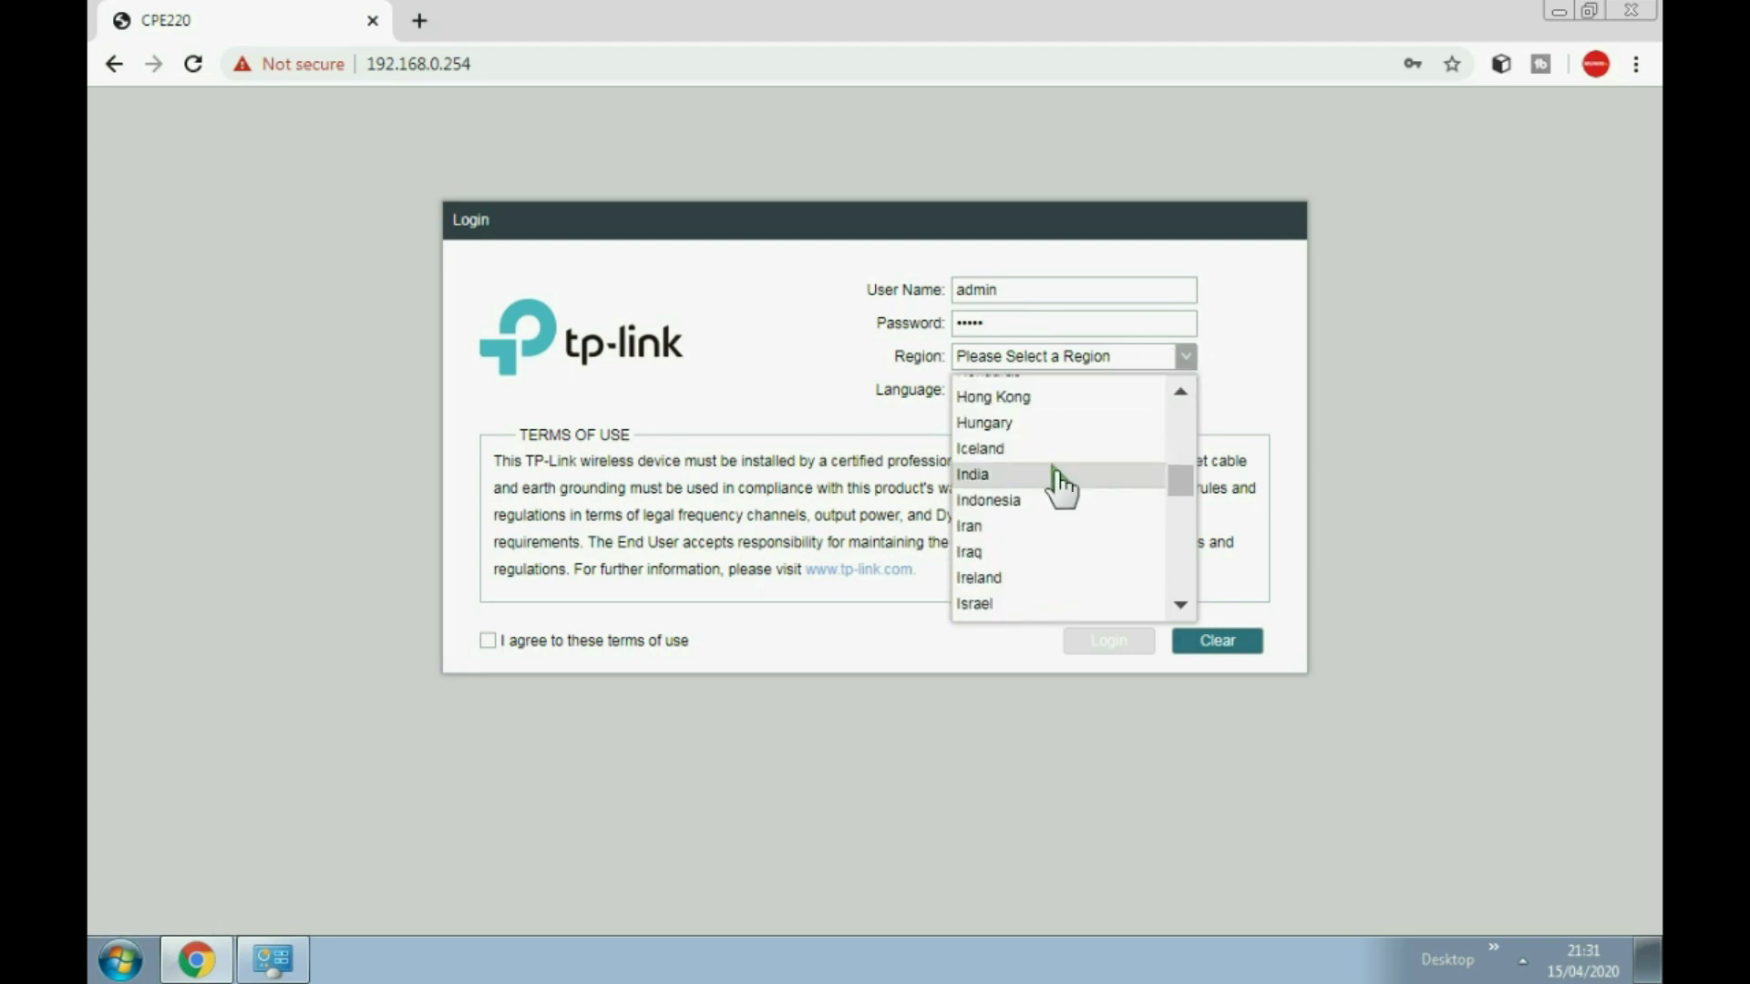
{"action": "left_click", "coordinate": [1023, 499]}
{"action": "left_click", "coordinate": [1022, 390]}
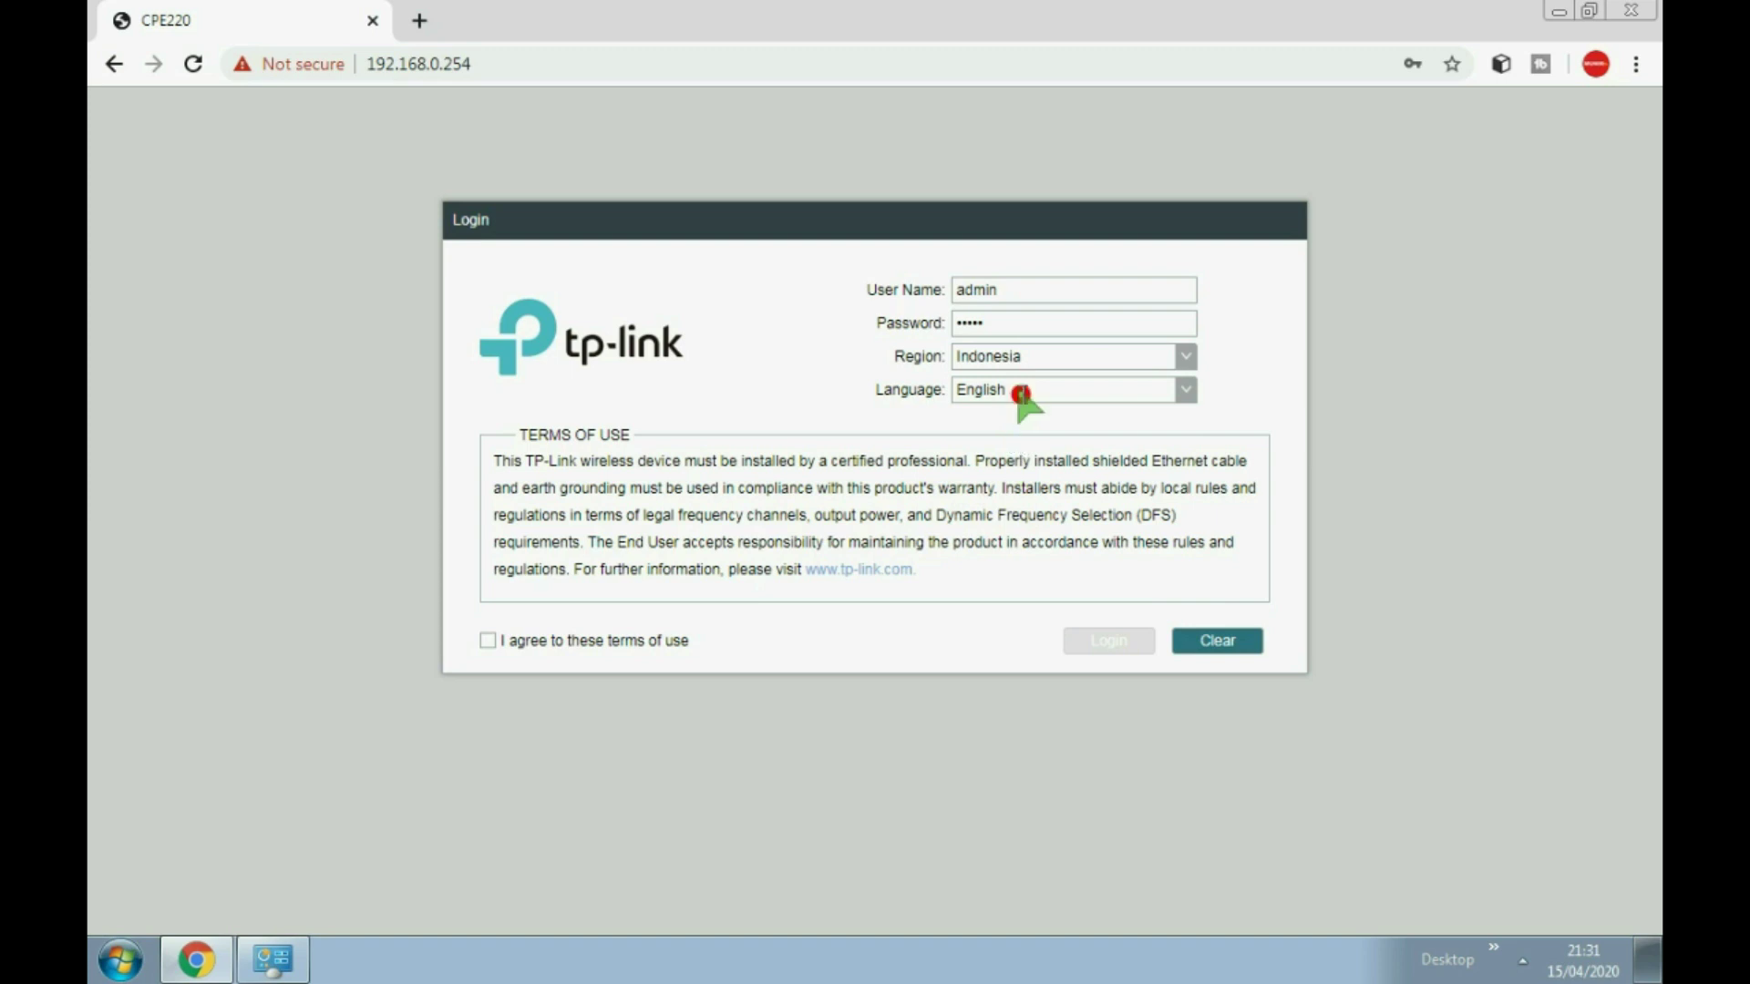
{"action": "left_click", "coordinate": [808, 376]}
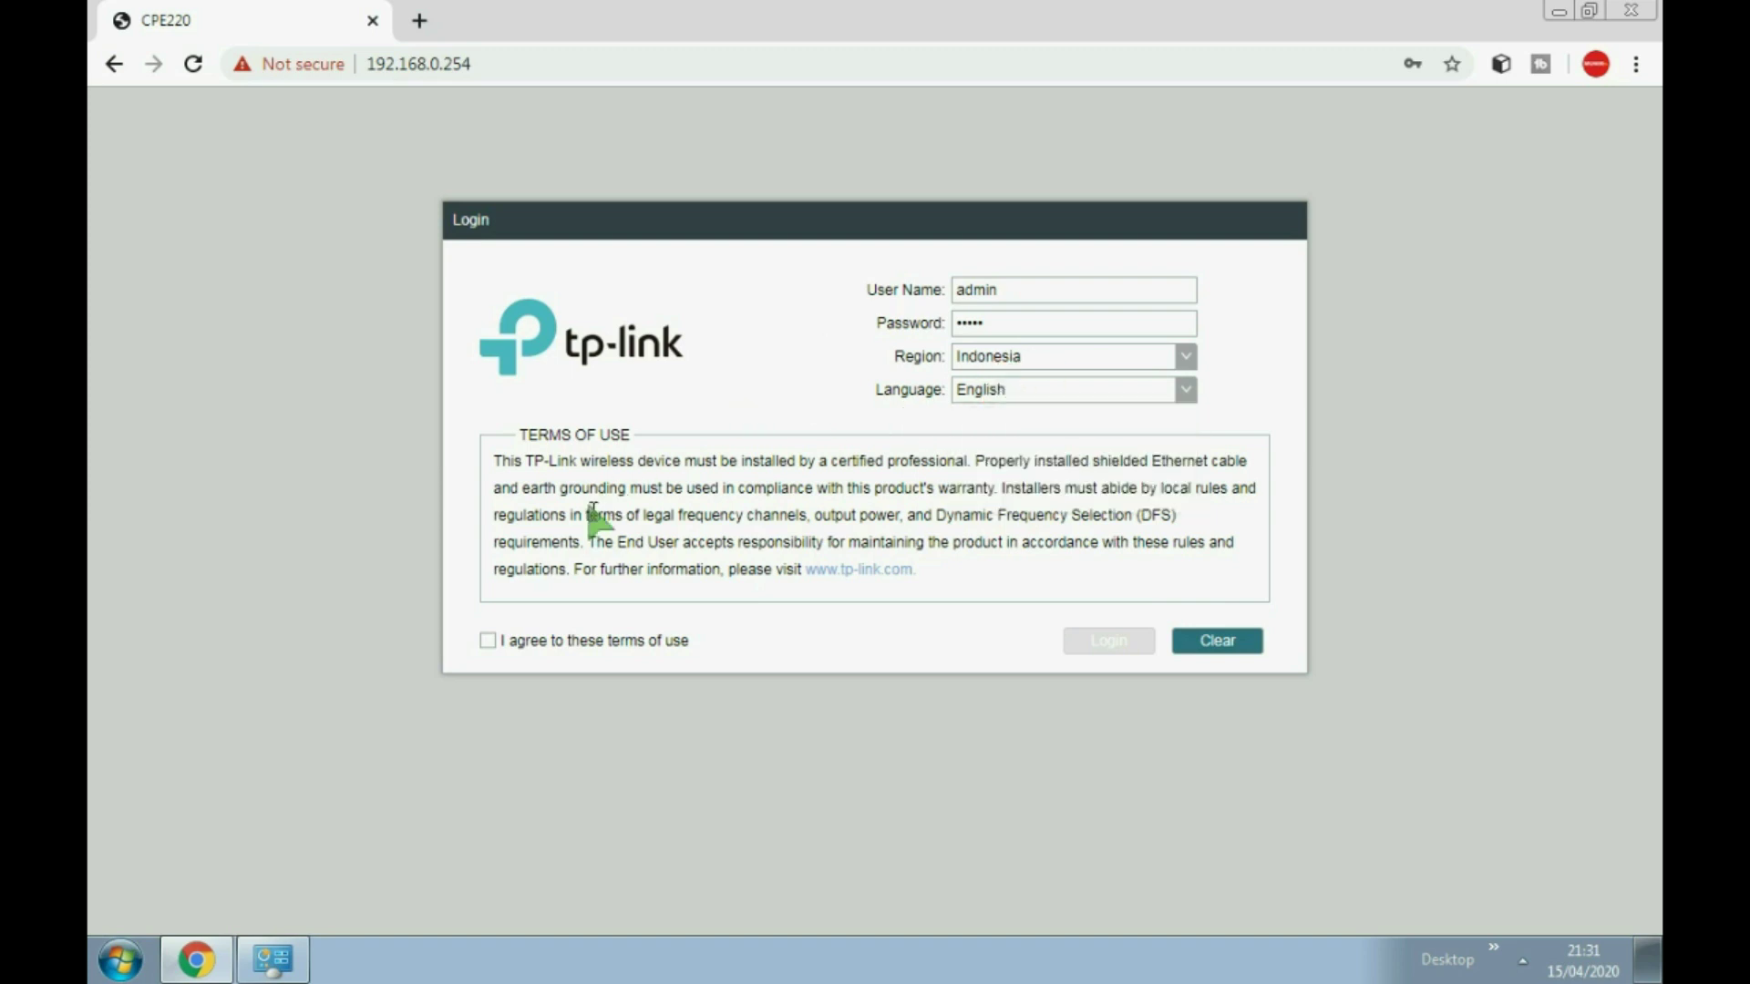
{"action": "left_click", "coordinate": [490, 643]}
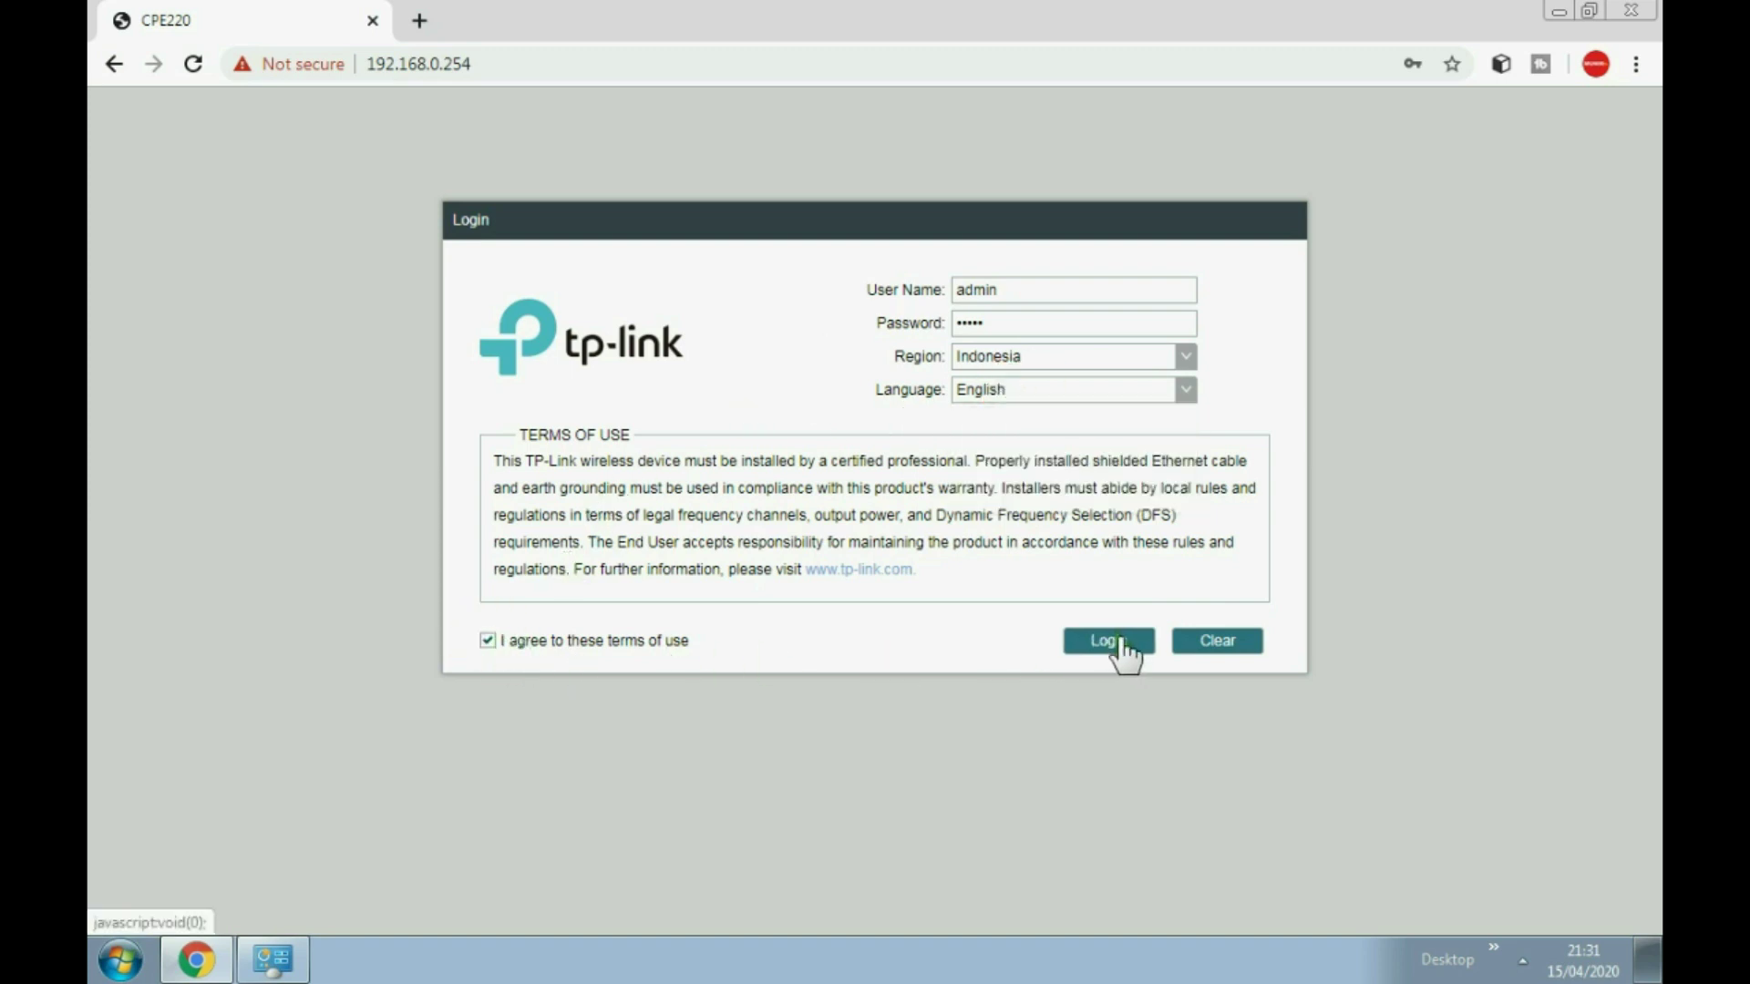
{"action": "left_click", "coordinate": [1123, 647]}
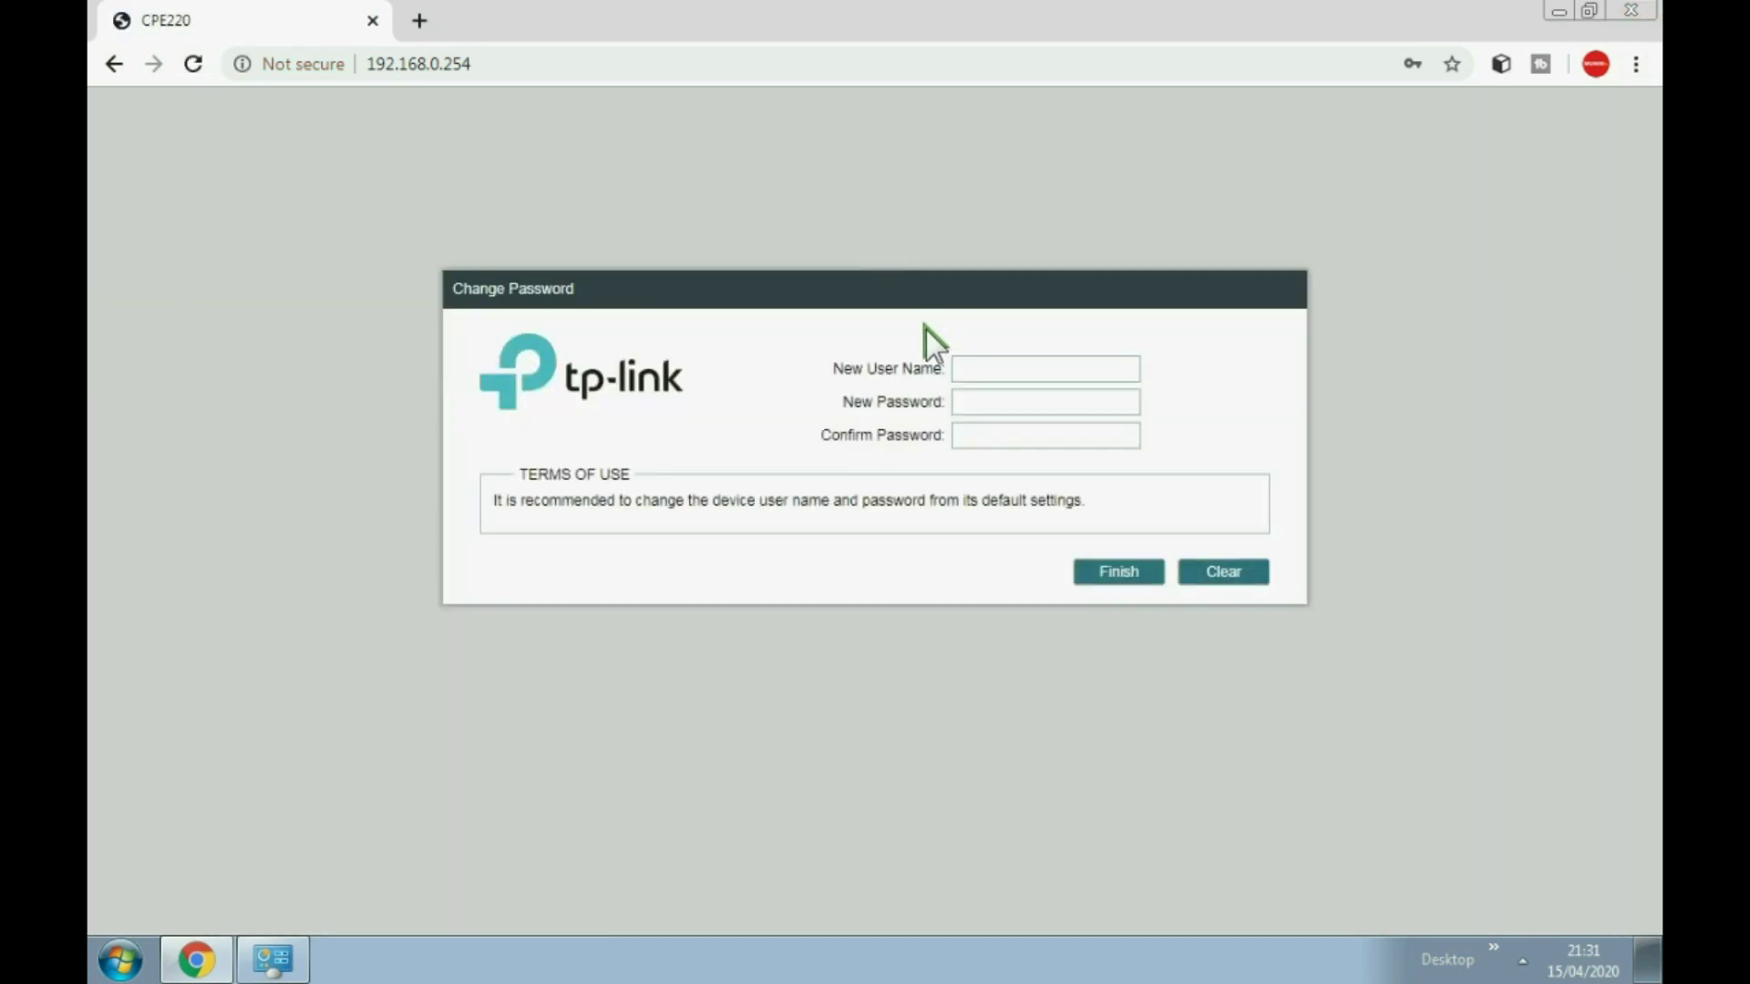
Step: Fill in a new user name and new password, then begin confirming the password
{"action": "left_click", "coordinate": [970, 369]}
{"action": "type", "text": "etbookmunir"}
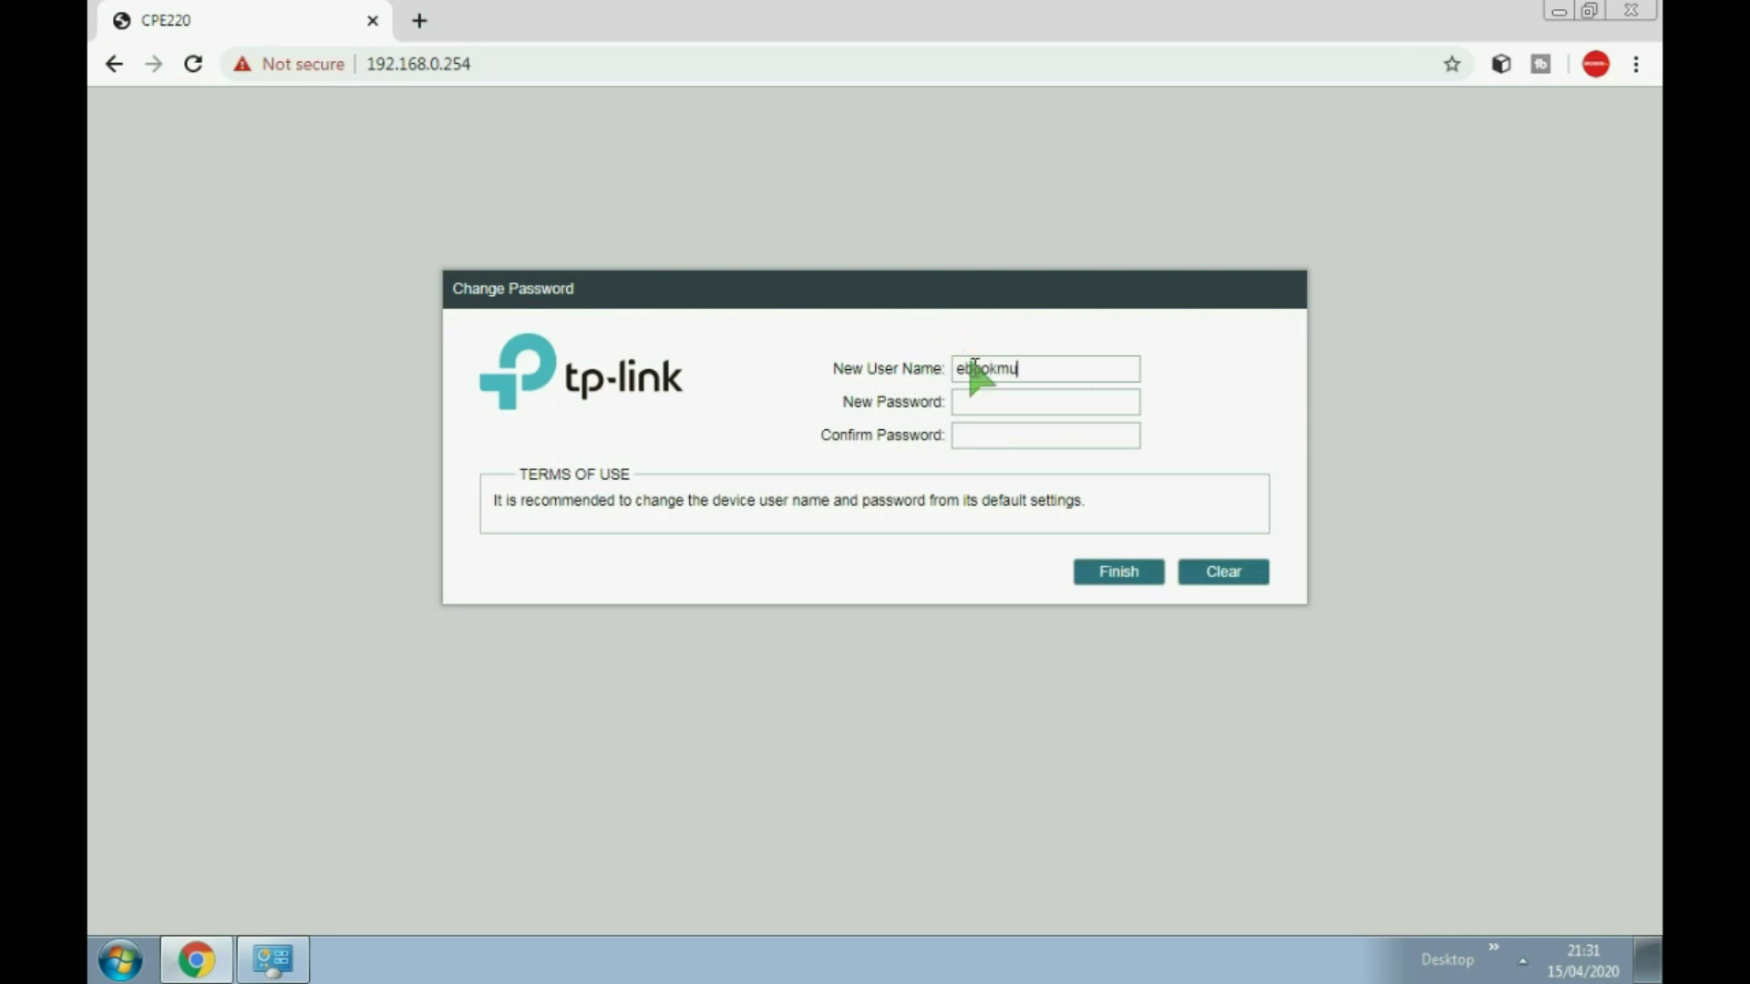
{"action": "left_click", "coordinate": [984, 405]}
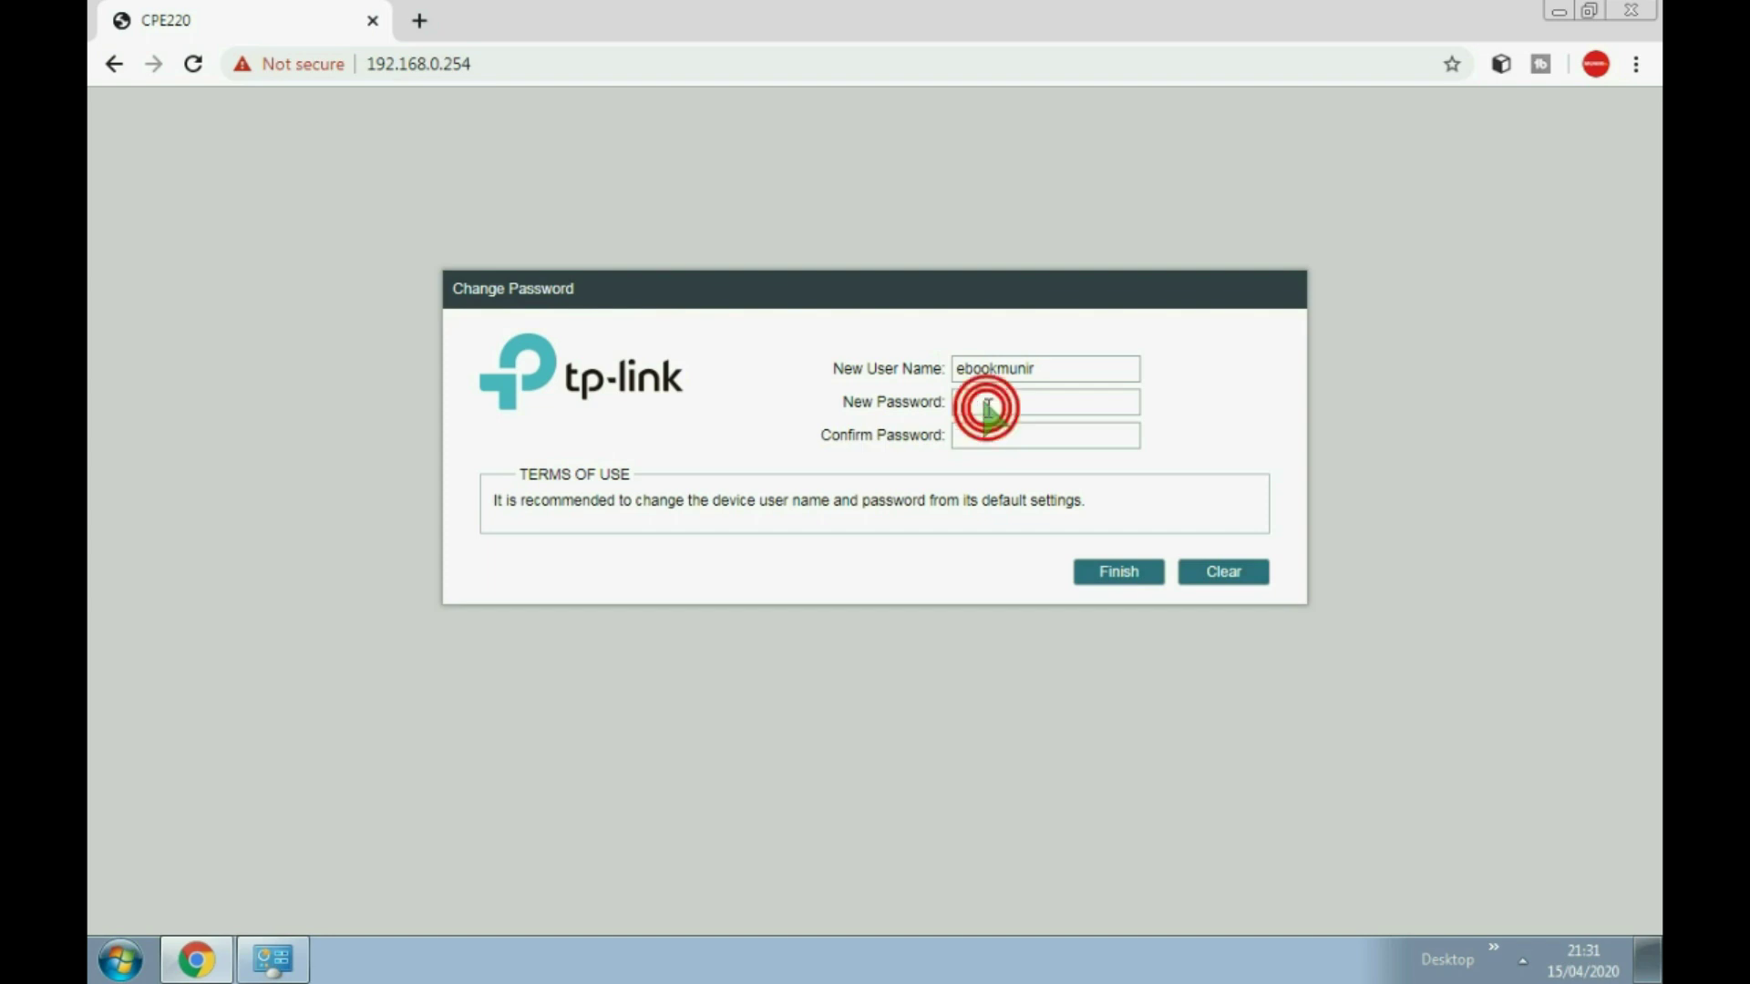
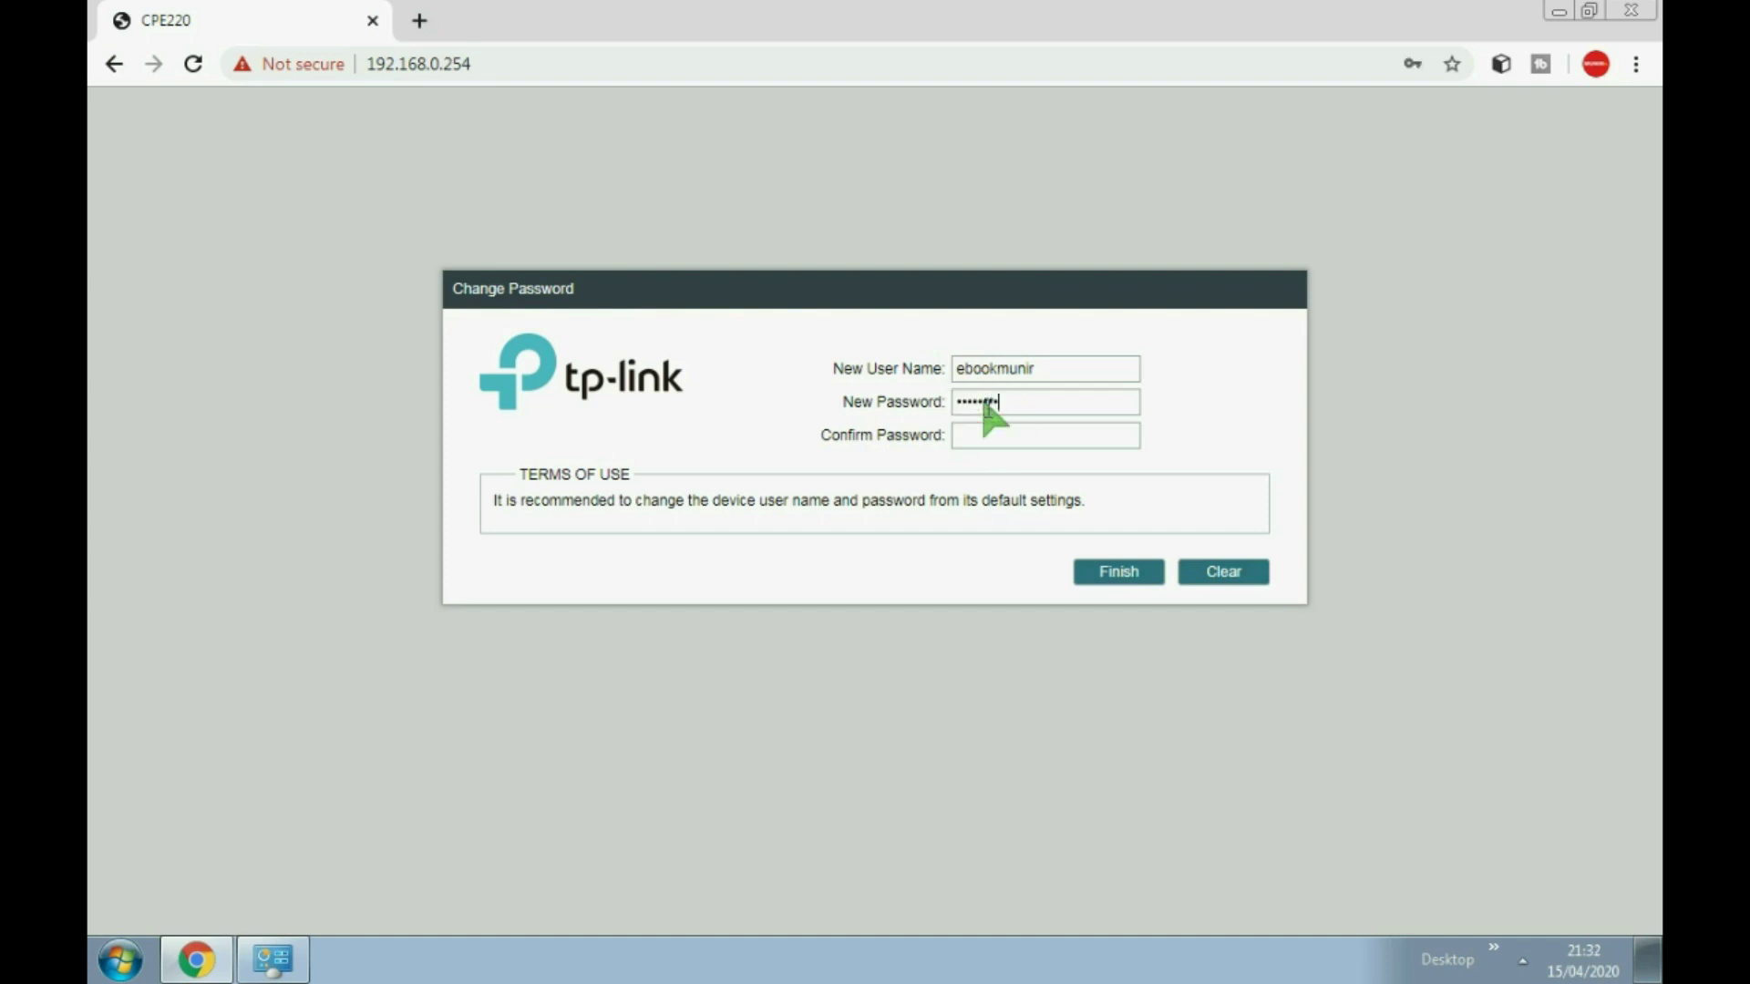
{"action": "left_click", "coordinate": [995, 430]}
Step: Finish the credential change and switch the operation mode to AP Client Router
{"action": "left_click", "coordinate": [1121, 574]}
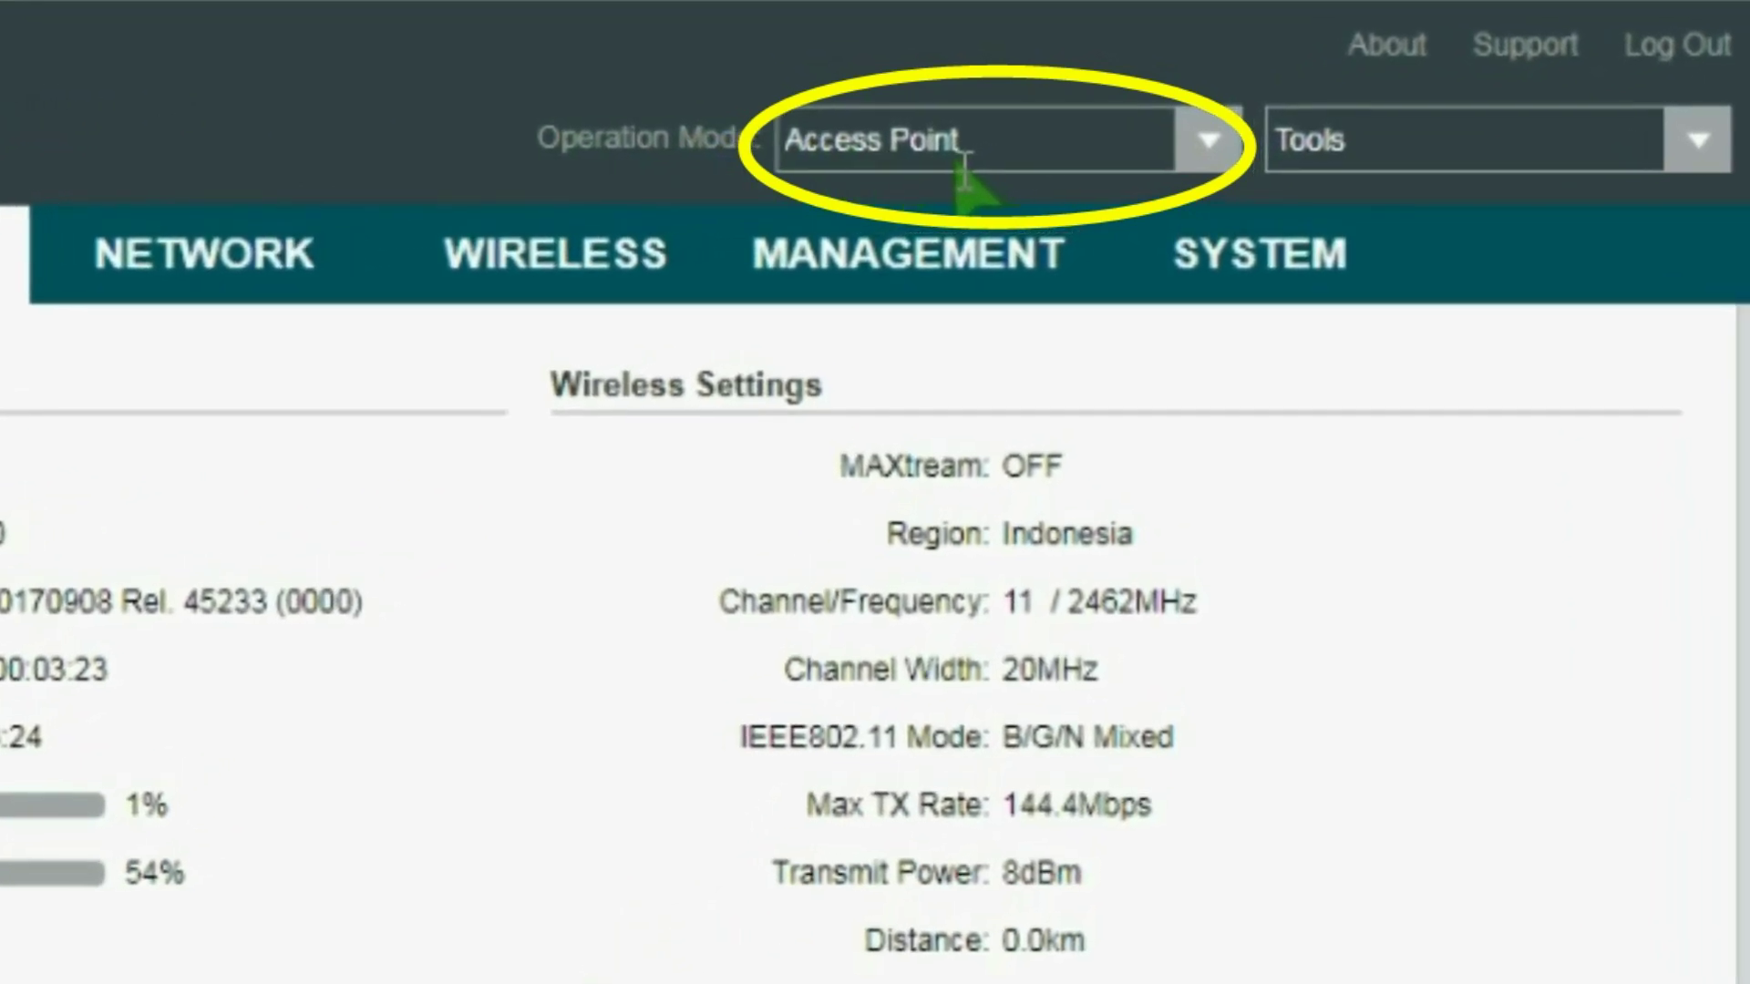
{"action": "left_click", "coordinate": [1208, 144]}
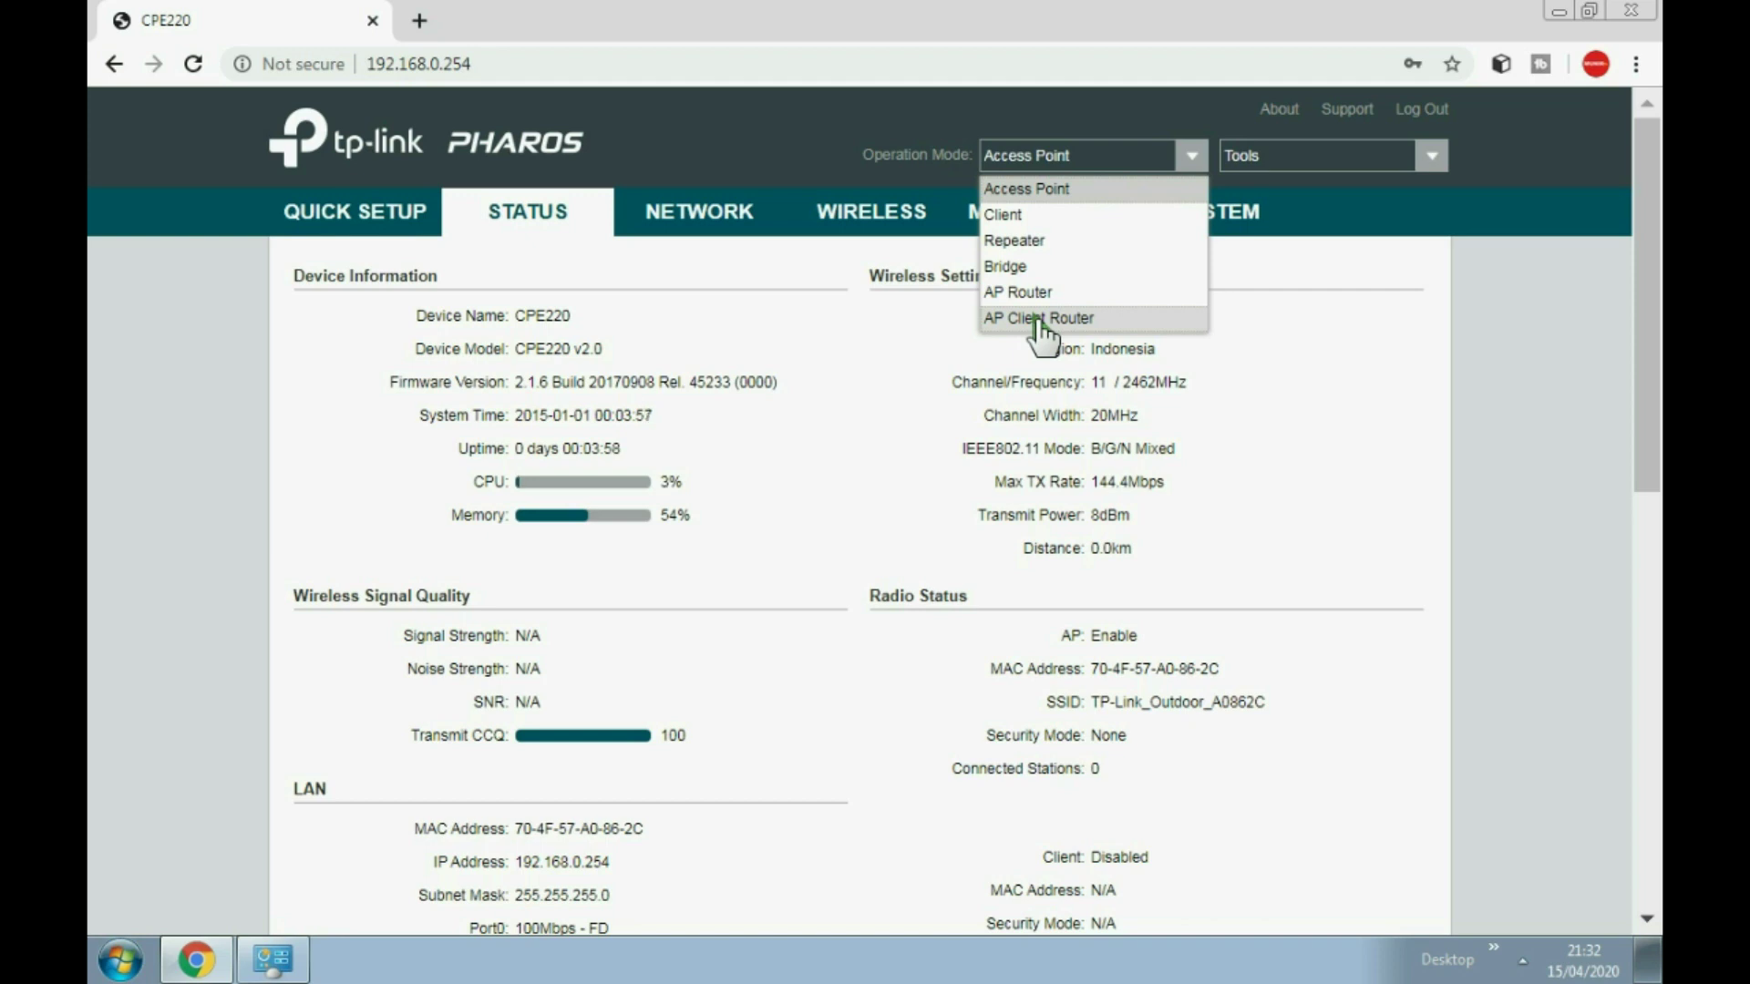
{"action": "left_click", "coordinate": [1038, 318]}
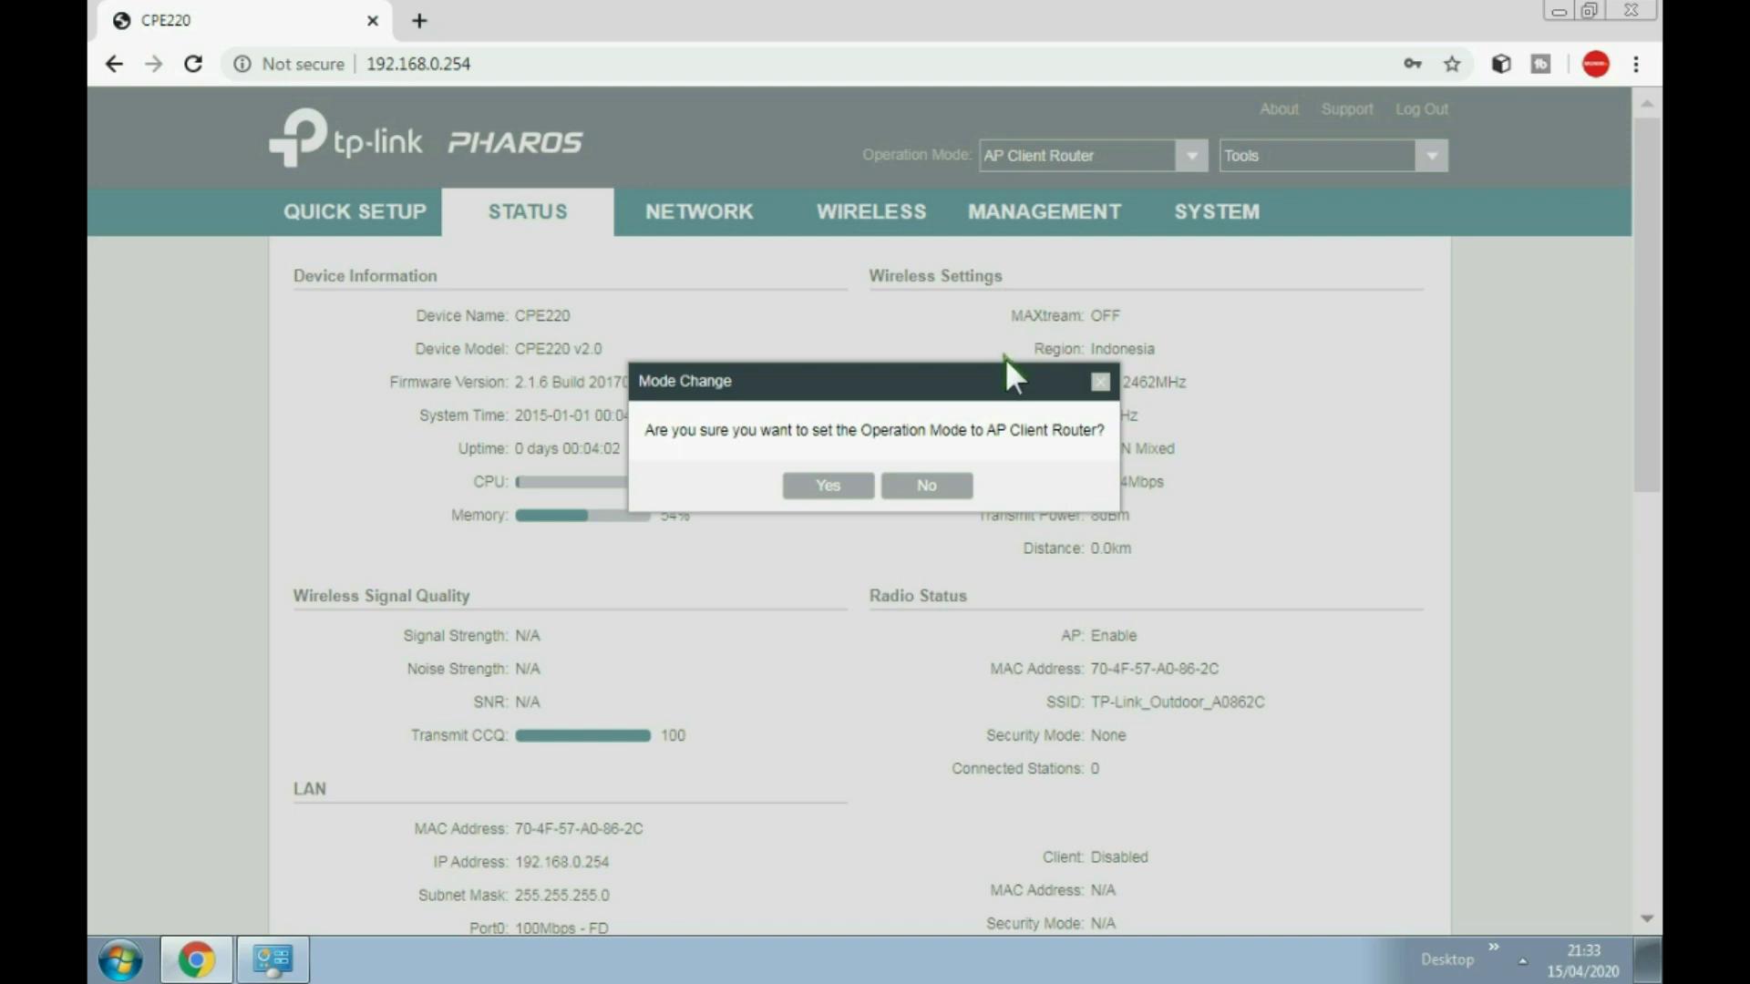
{"action": "left_click", "coordinate": [838, 488]}
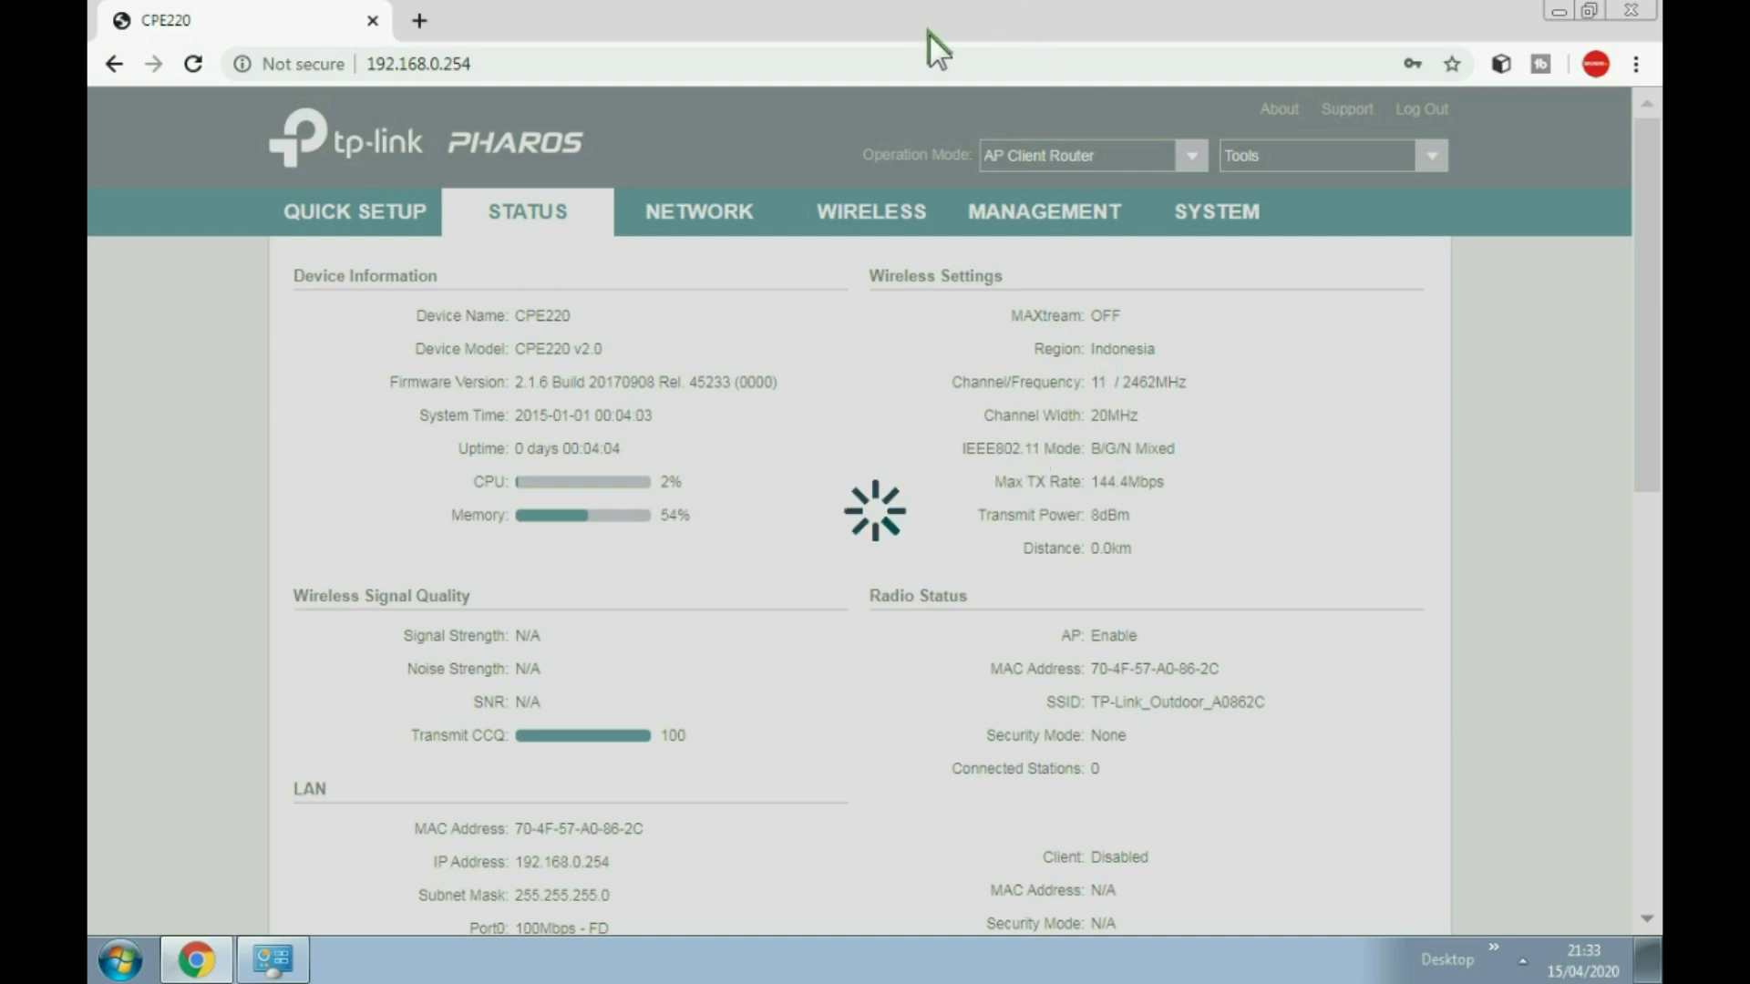
Step: Check the PC's Wi-Fi list, then save the pending configuration changes
{"action": "left_click", "coordinate": [1522, 959]}
{"action": "left_click", "coordinate": [1501, 774]}
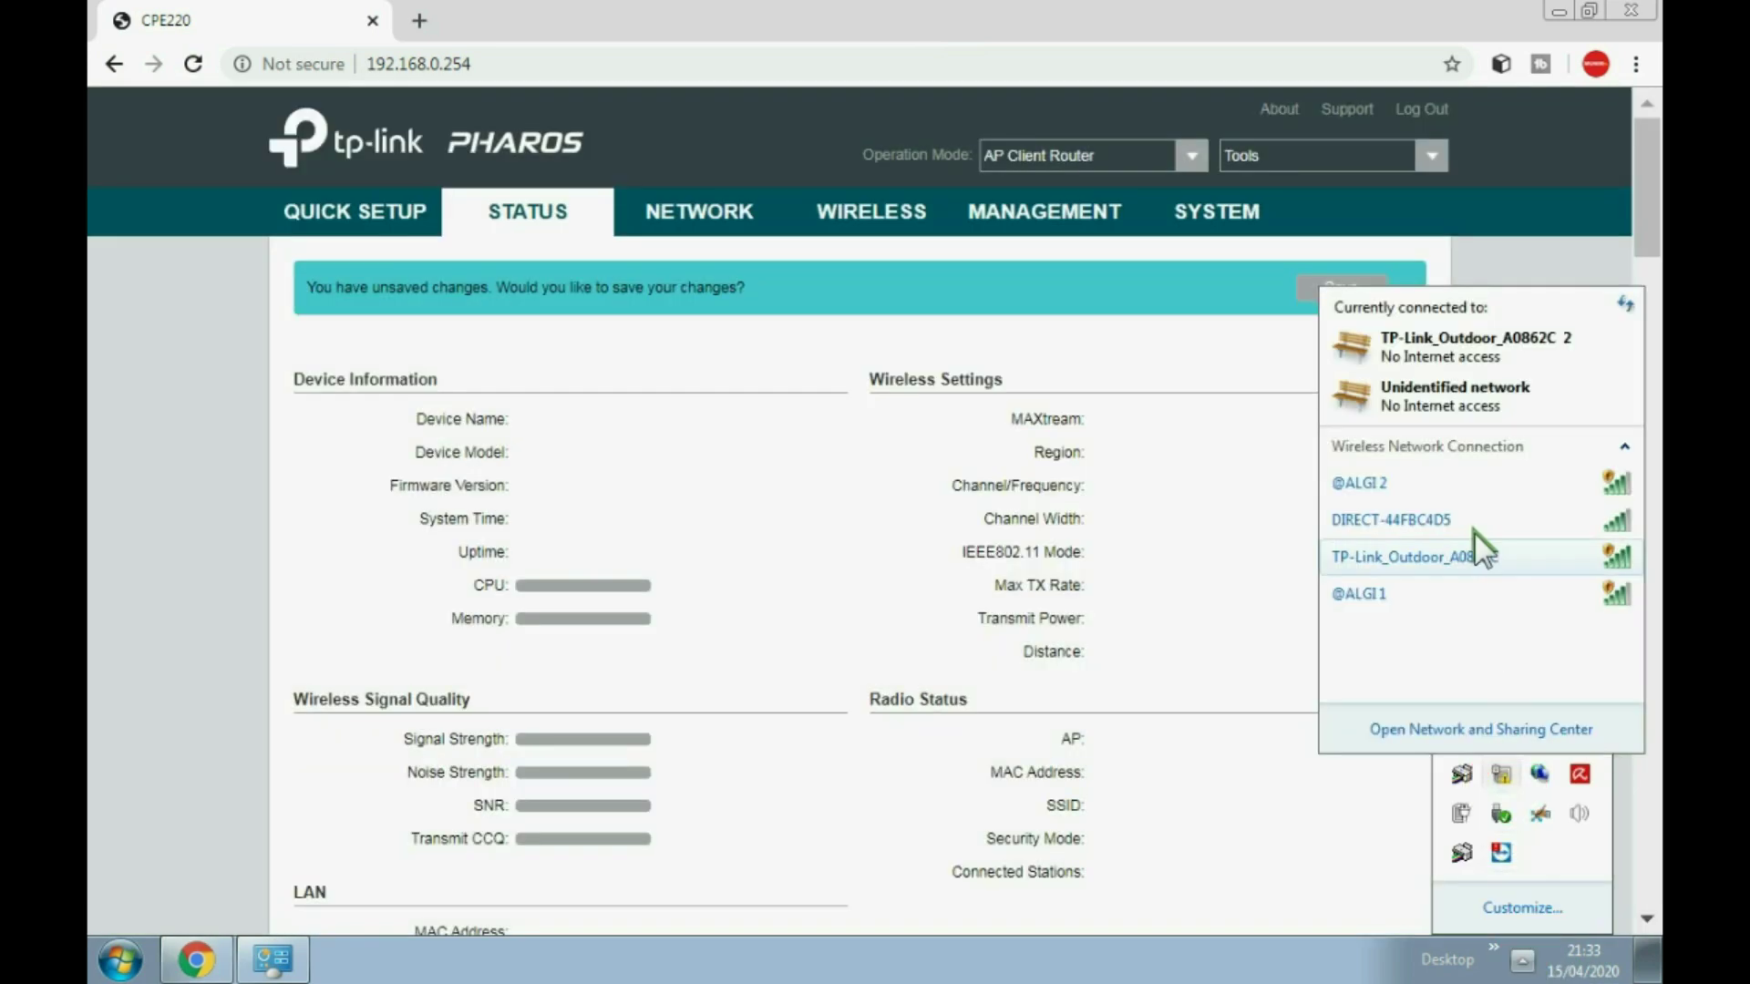
{"action": "left_click", "coordinate": [727, 328]}
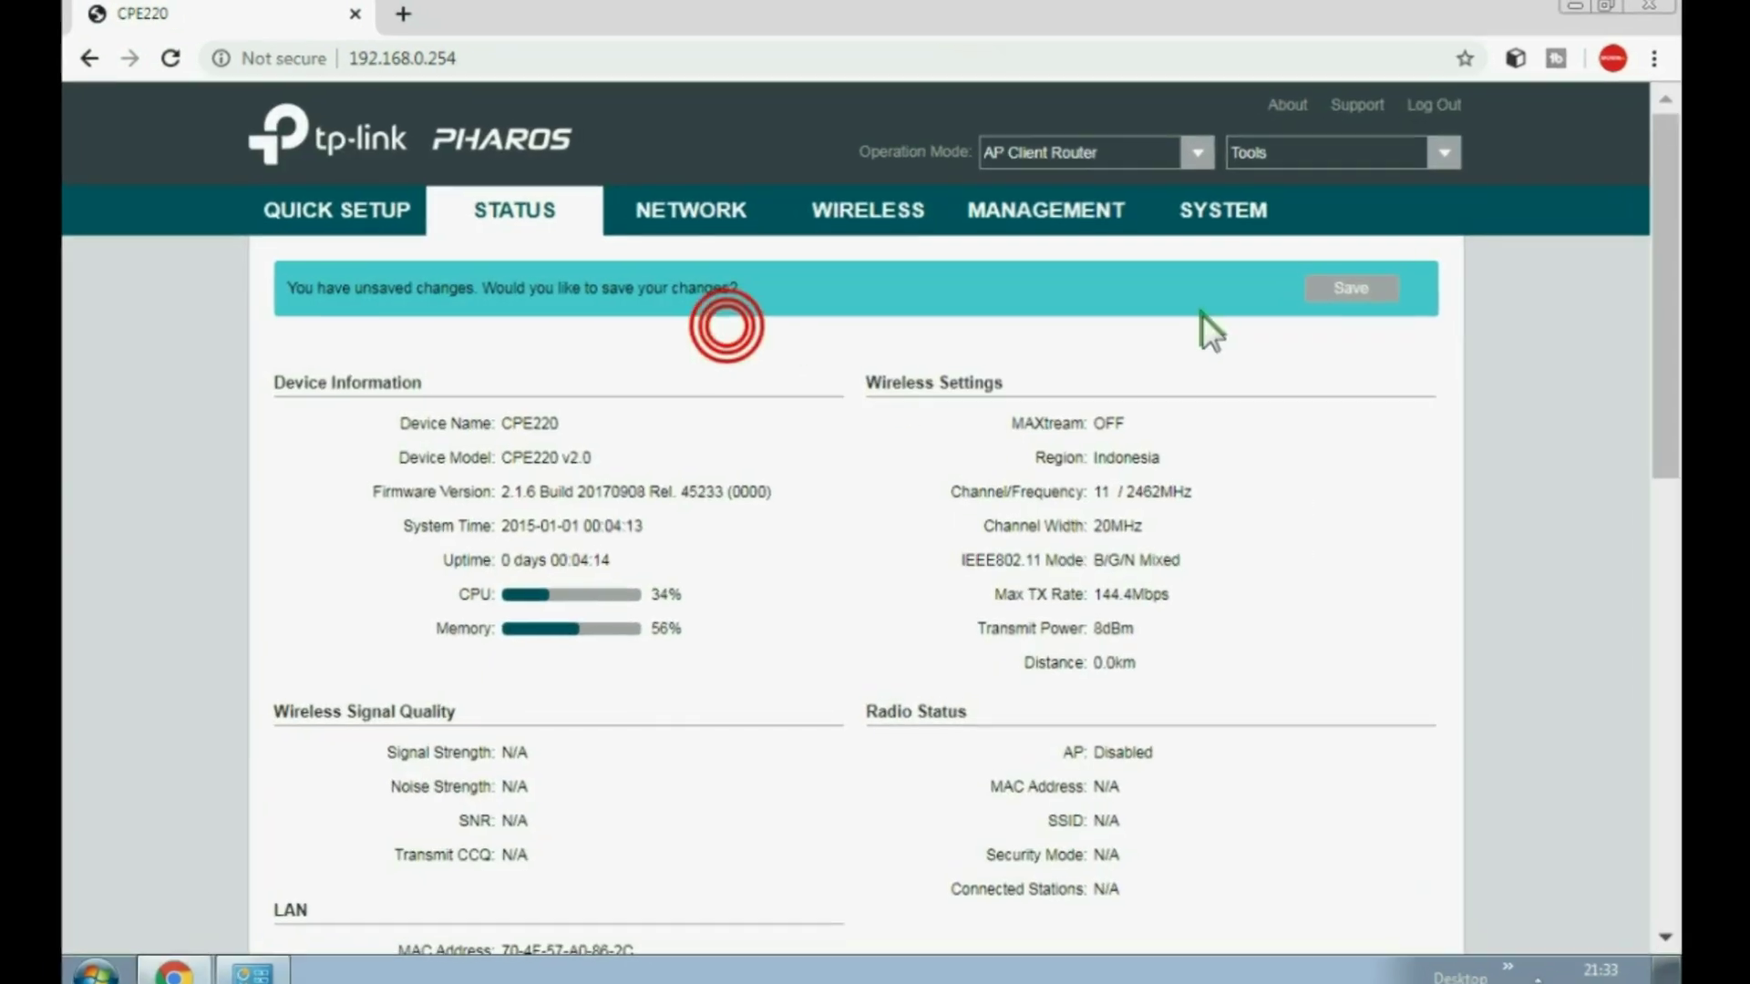
{"action": "left_click", "coordinate": [1340, 285]}
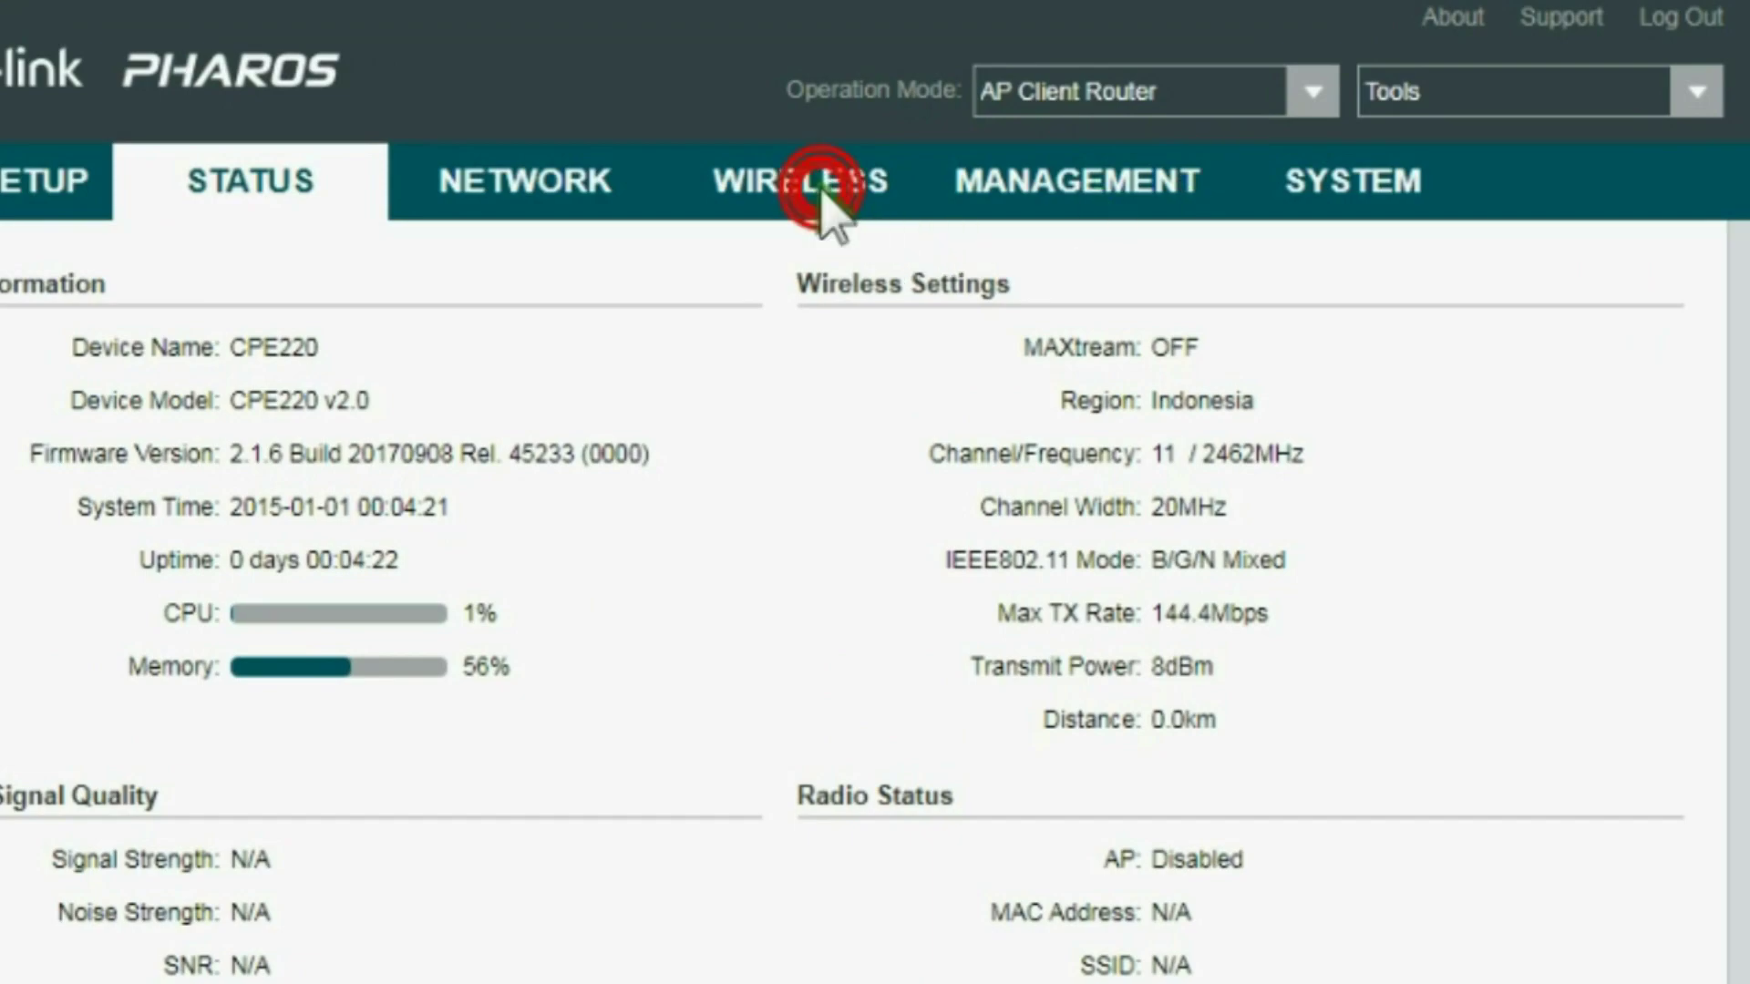
{"action": "left_click", "coordinate": [823, 189]}
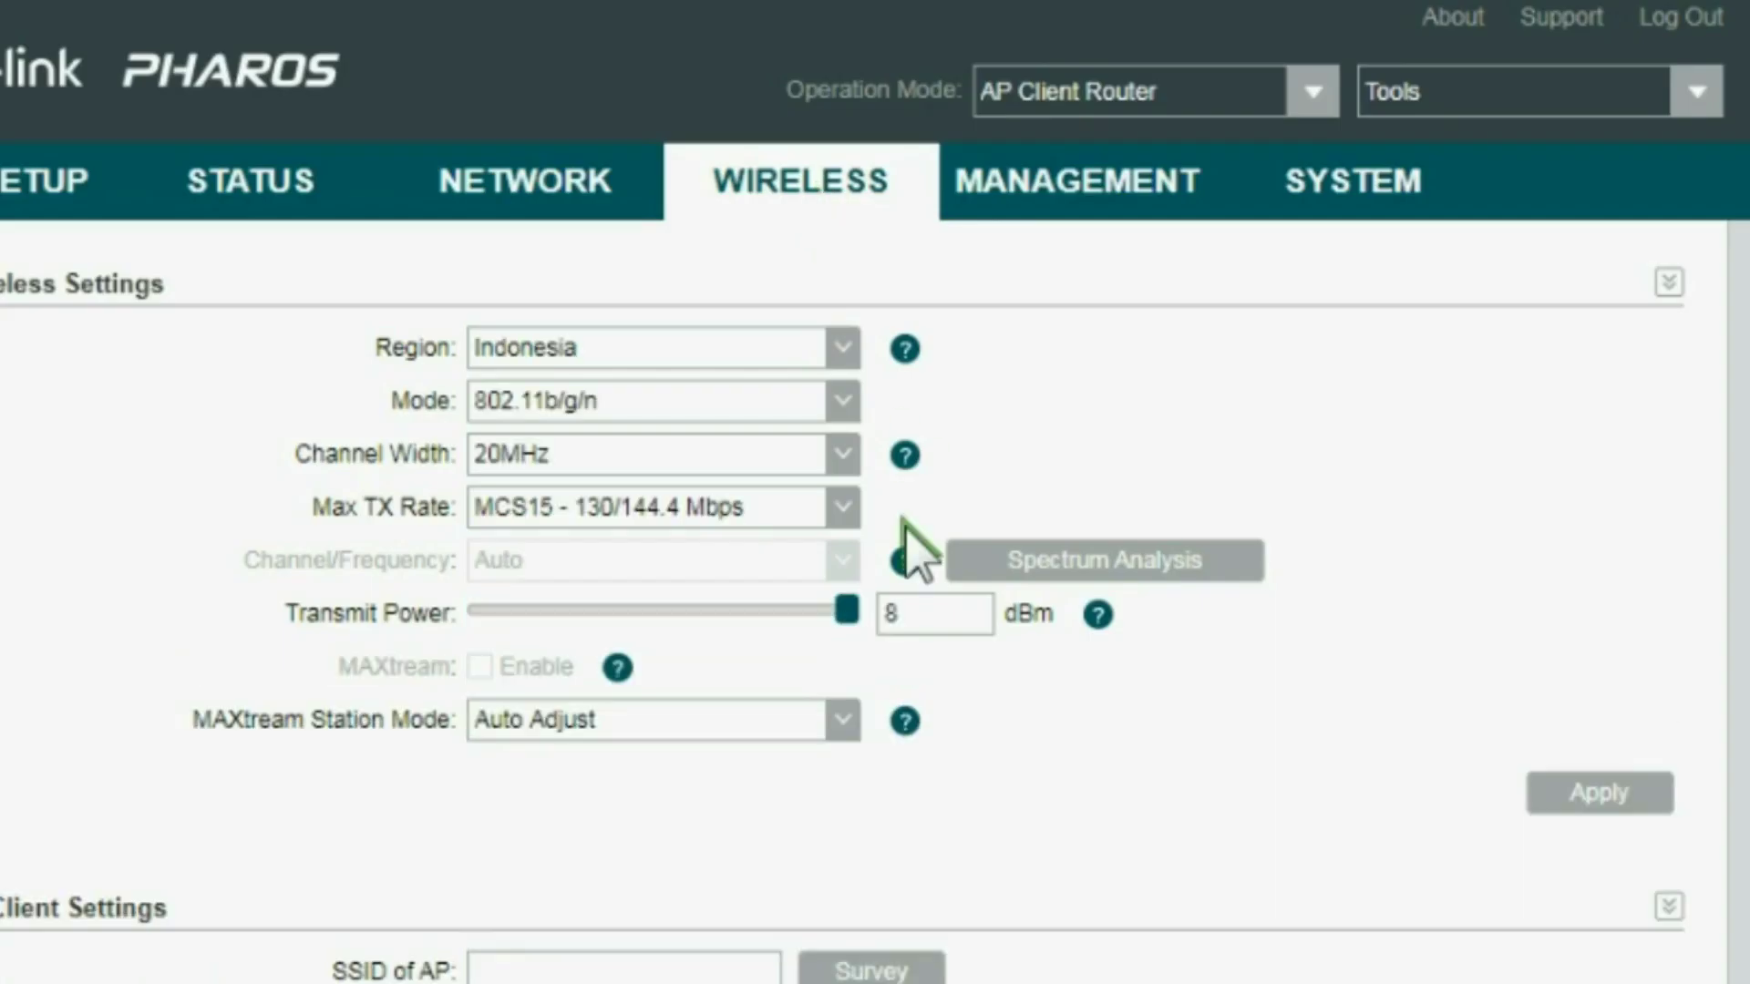
{"action": "scroll", "coordinate": [969, 755], "scroll_direction": "down", "scroll_amount": 2}
{"action": "scroll", "coordinate": [970, 729], "scroll_direction": "up", "scroll_amount": 1}
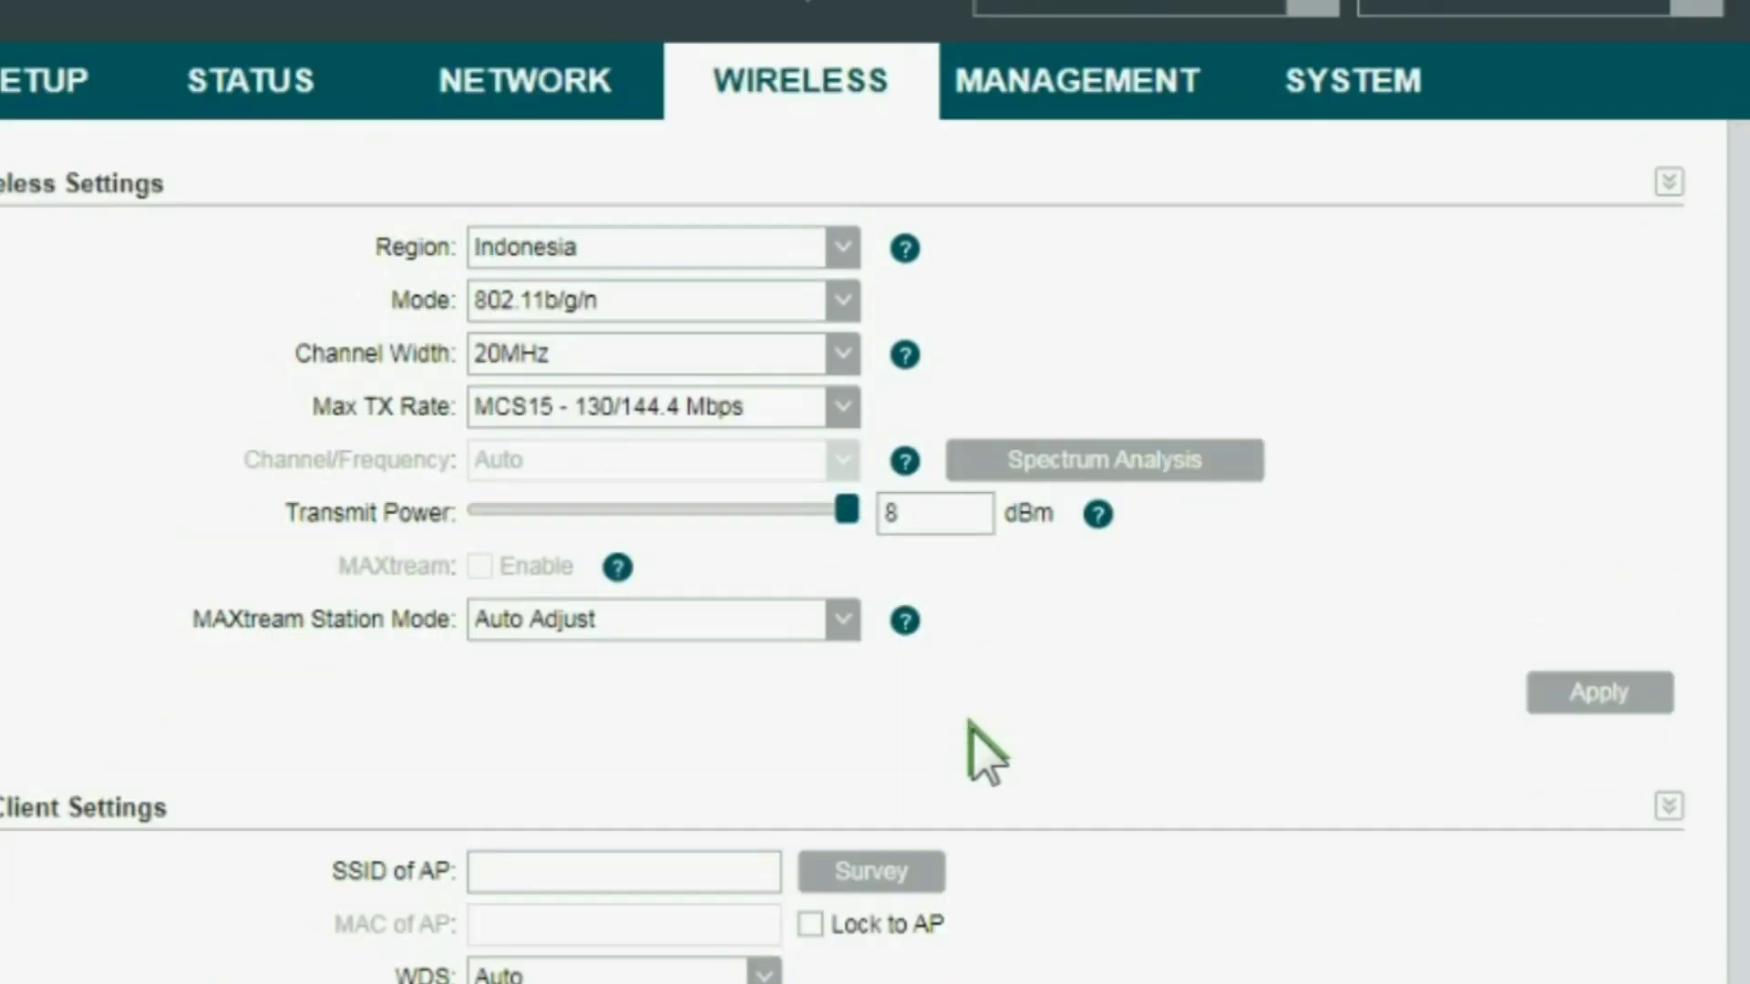
{"action": "scroll", "coordinate": [971, 729], "scroll_direction": "up", "scroll_amount": 1}
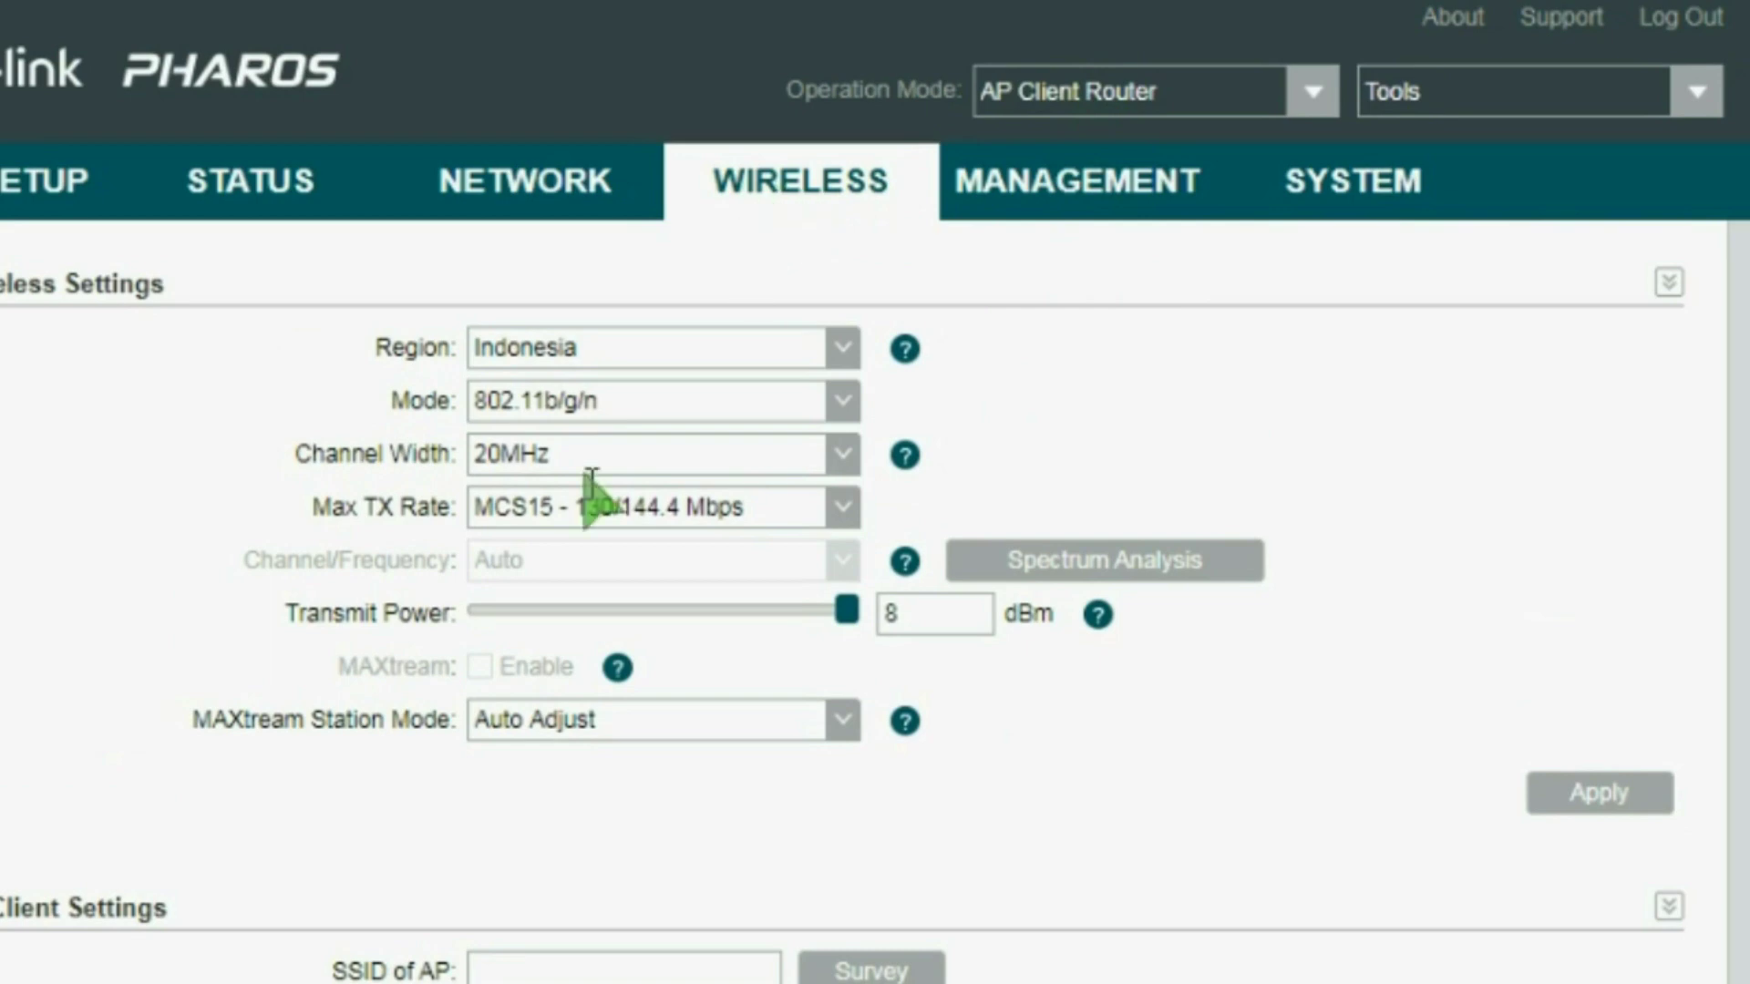
{"action": "scroll", "coordinate": [590, 483], "scroll_direction": "down", "scroll_amount": 4}
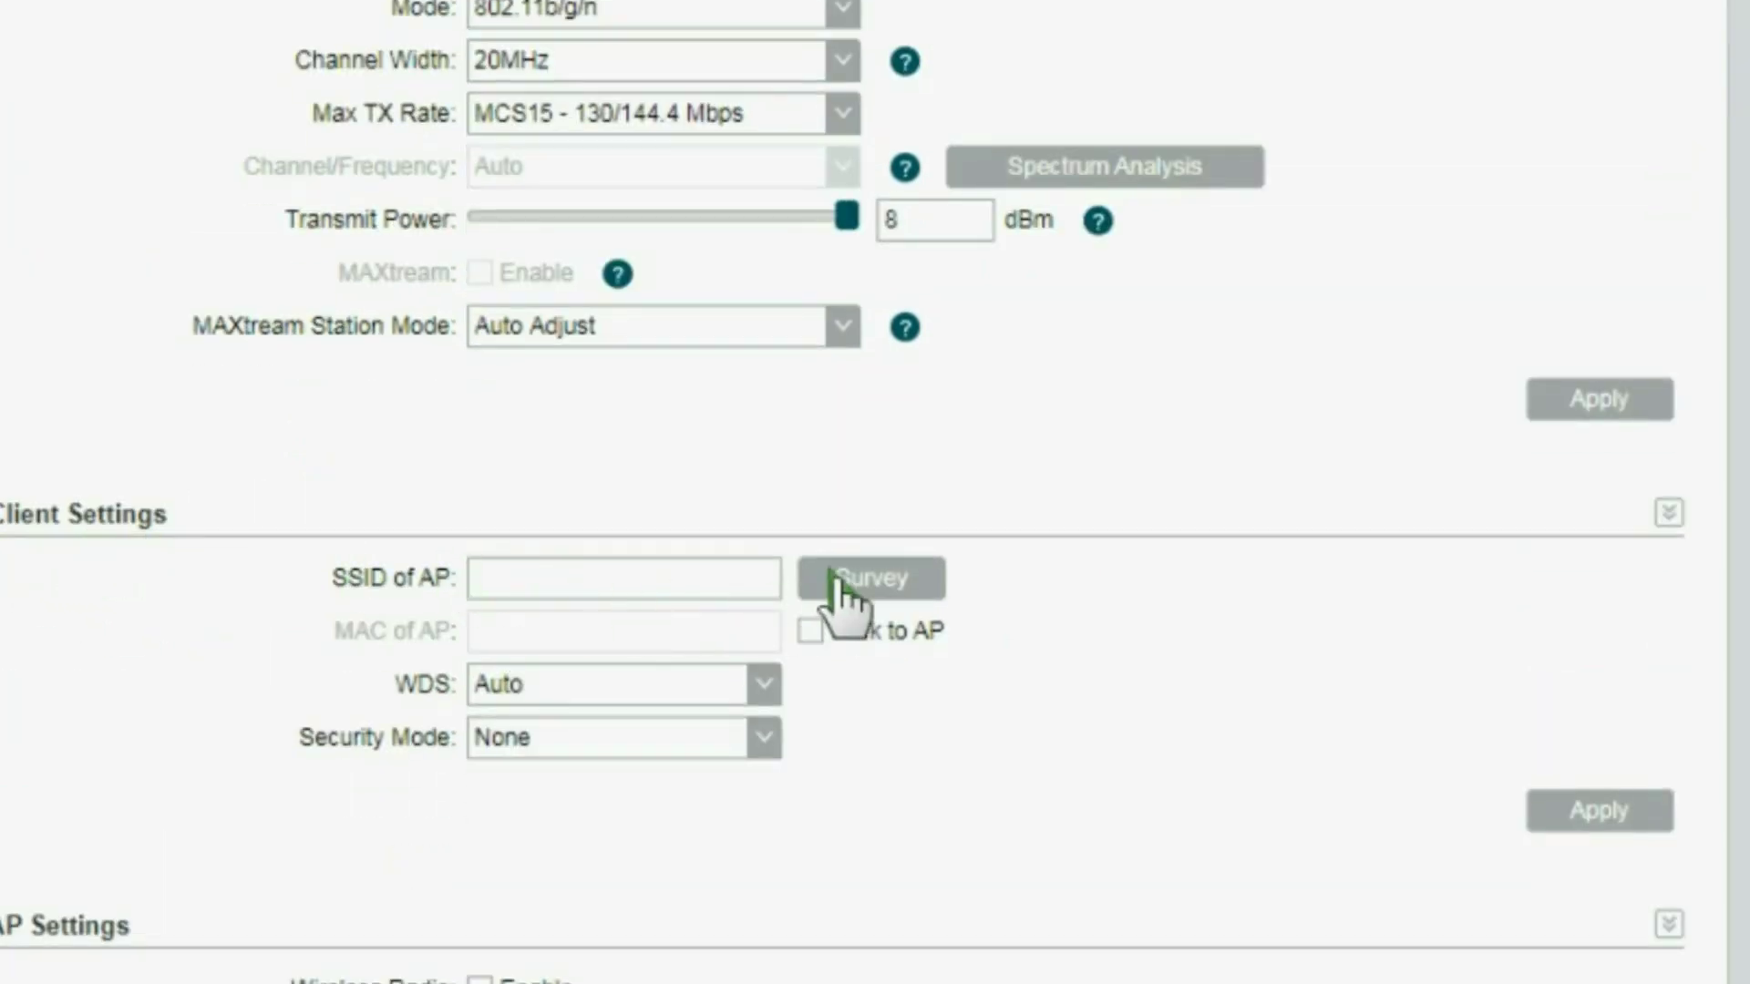
{"action": "left_click", "coordinate": [865, 578]}
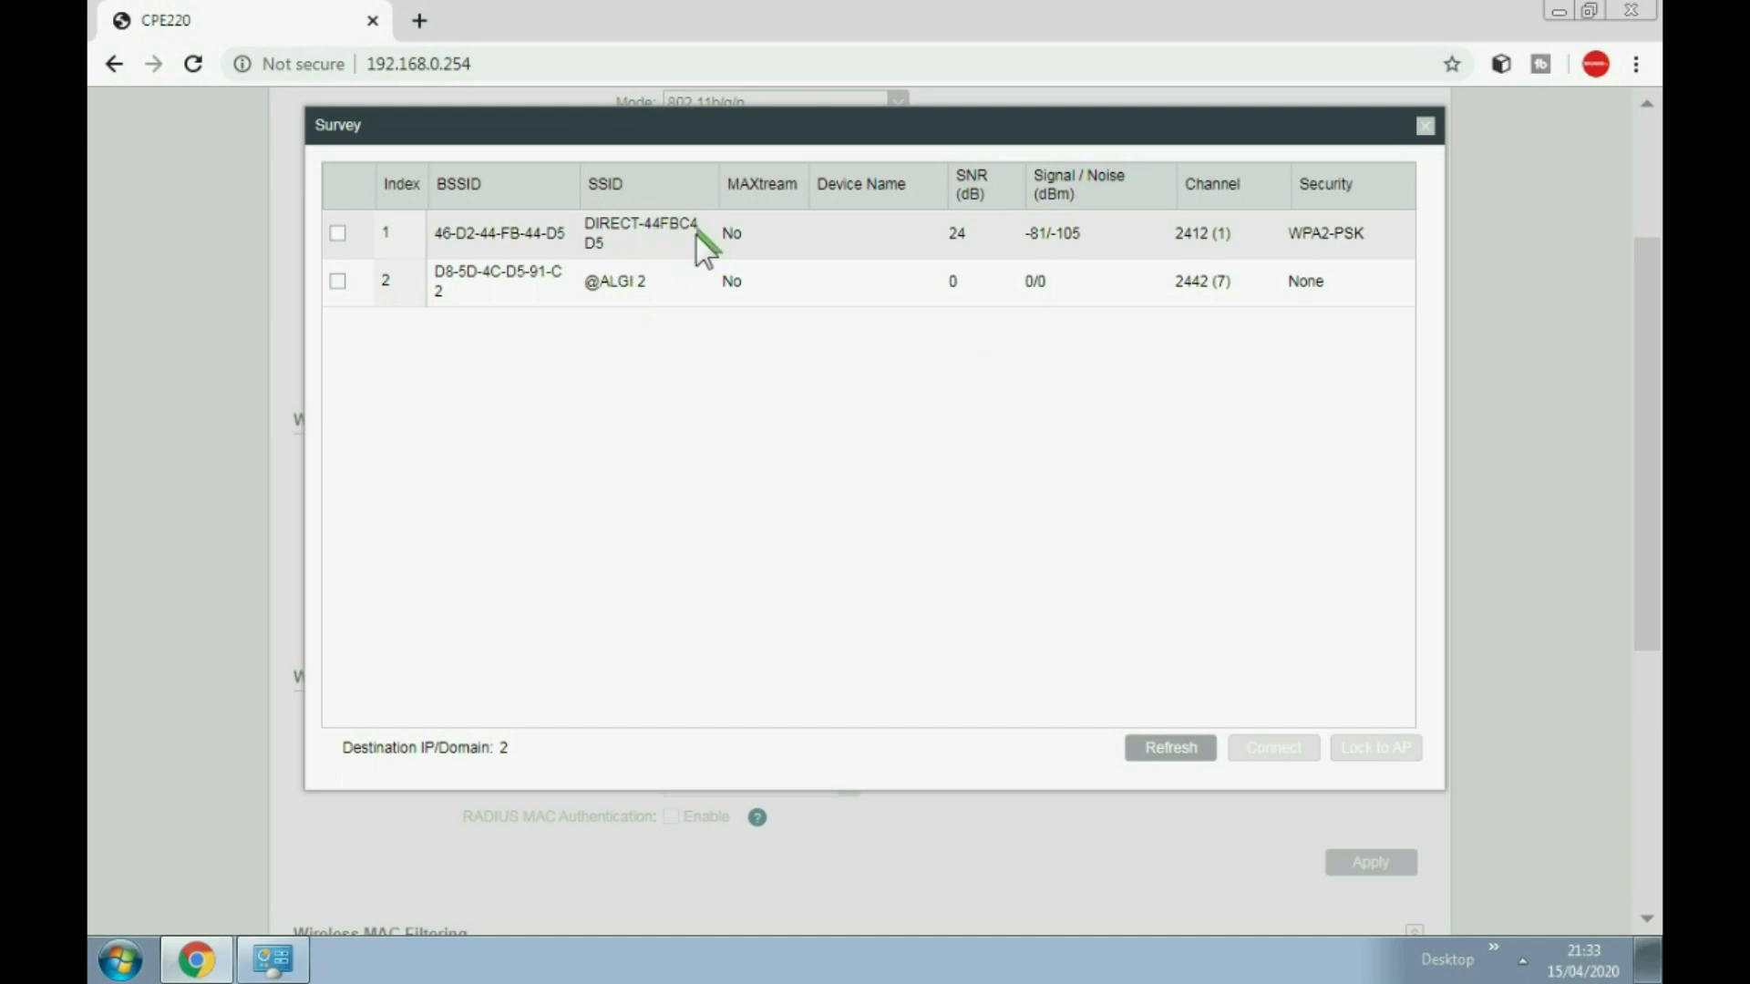
{"action": "left_click", "coordinate": [1219, 762]}
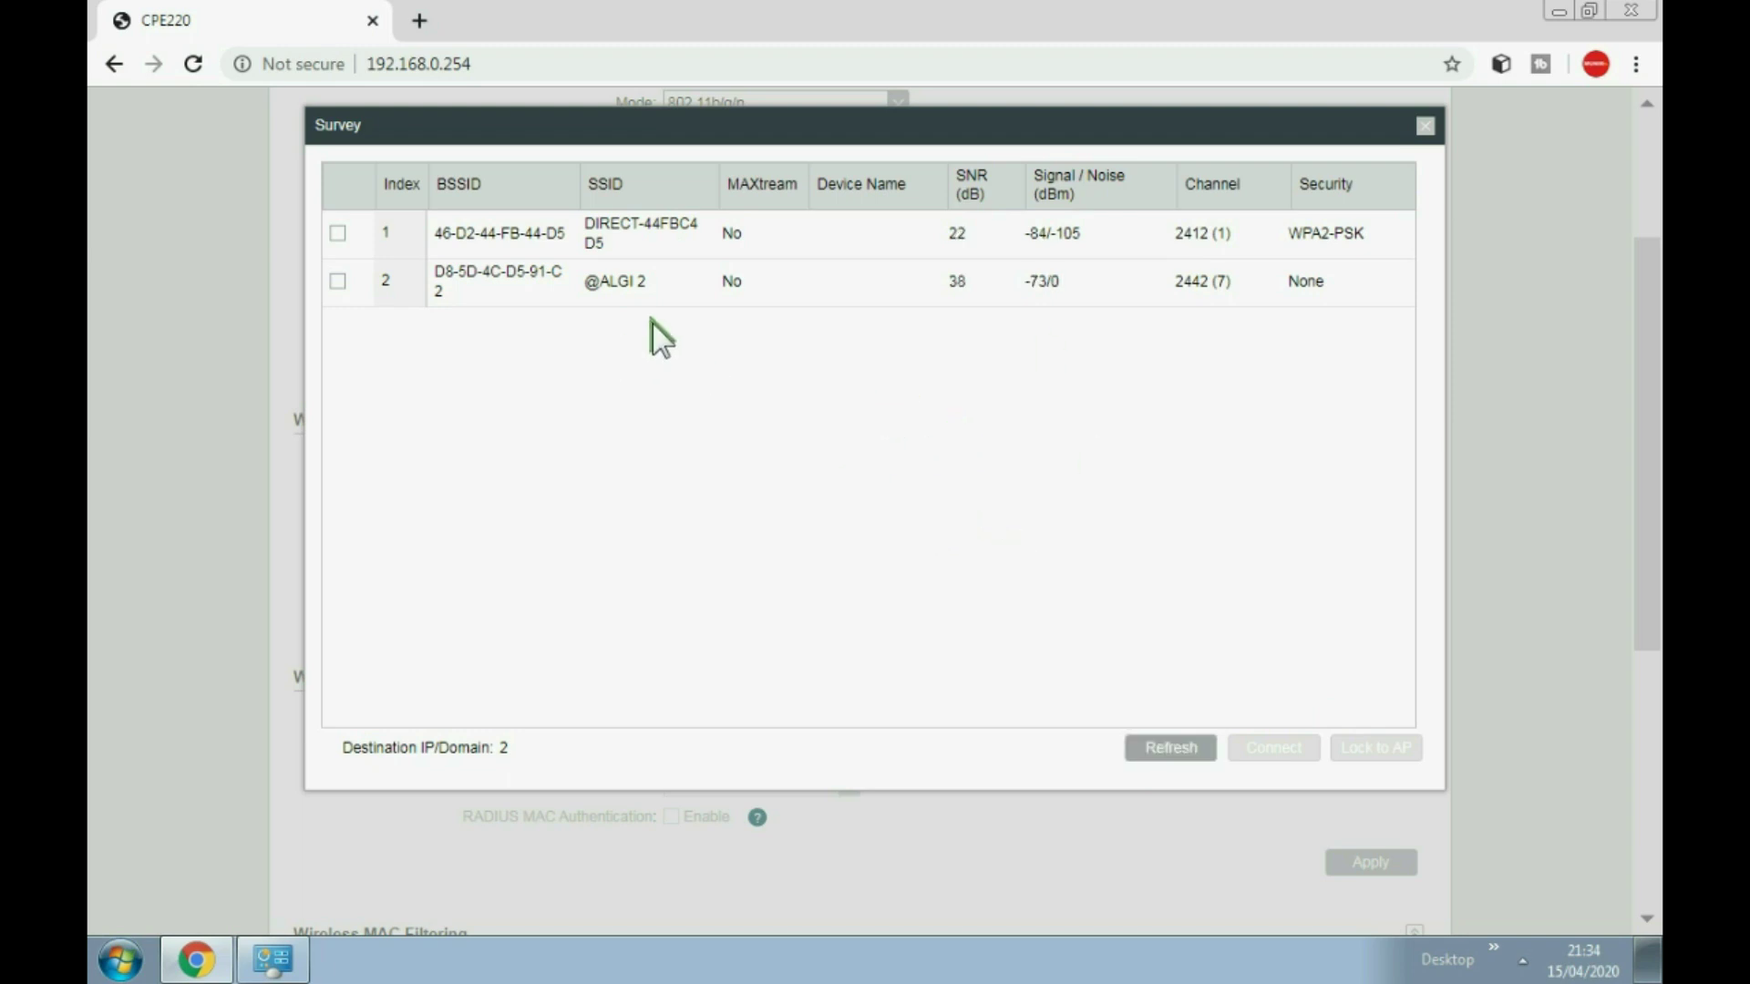
{"action": "left_click", "coordinate": [338, 282]}
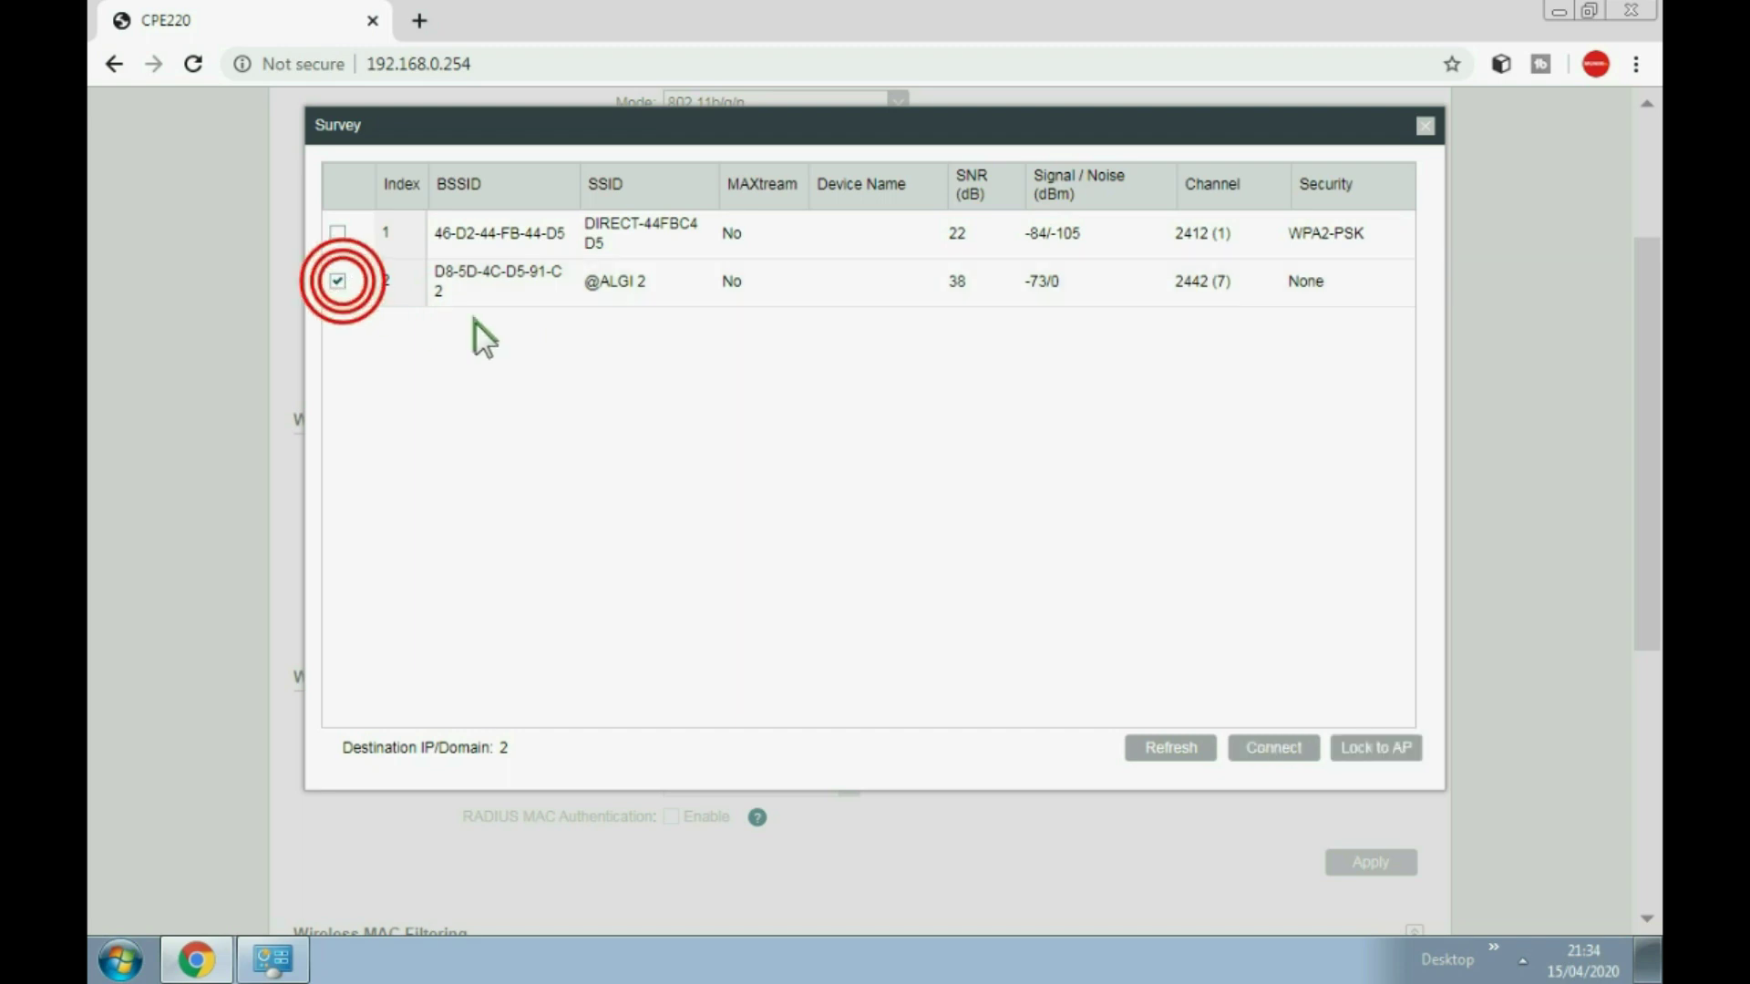
{"action": "left_click", "coordinate": [1300, 751]}
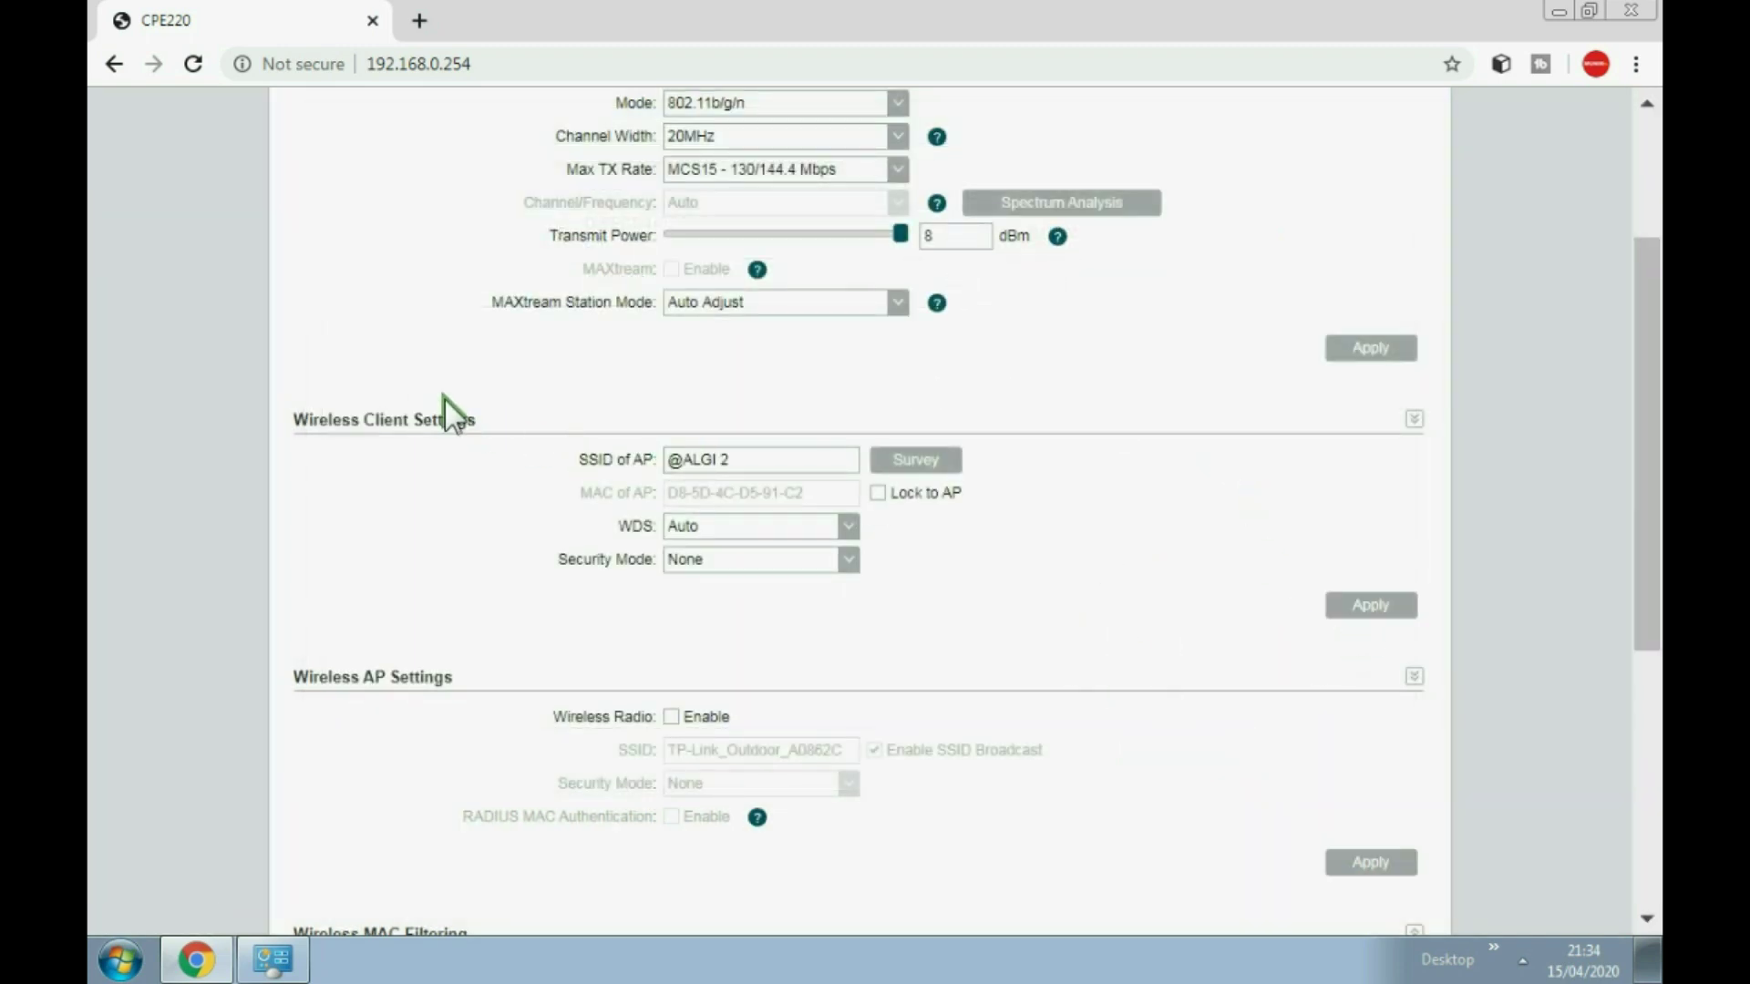
{"action": "left_click", "coordinate": [1378, 608]}
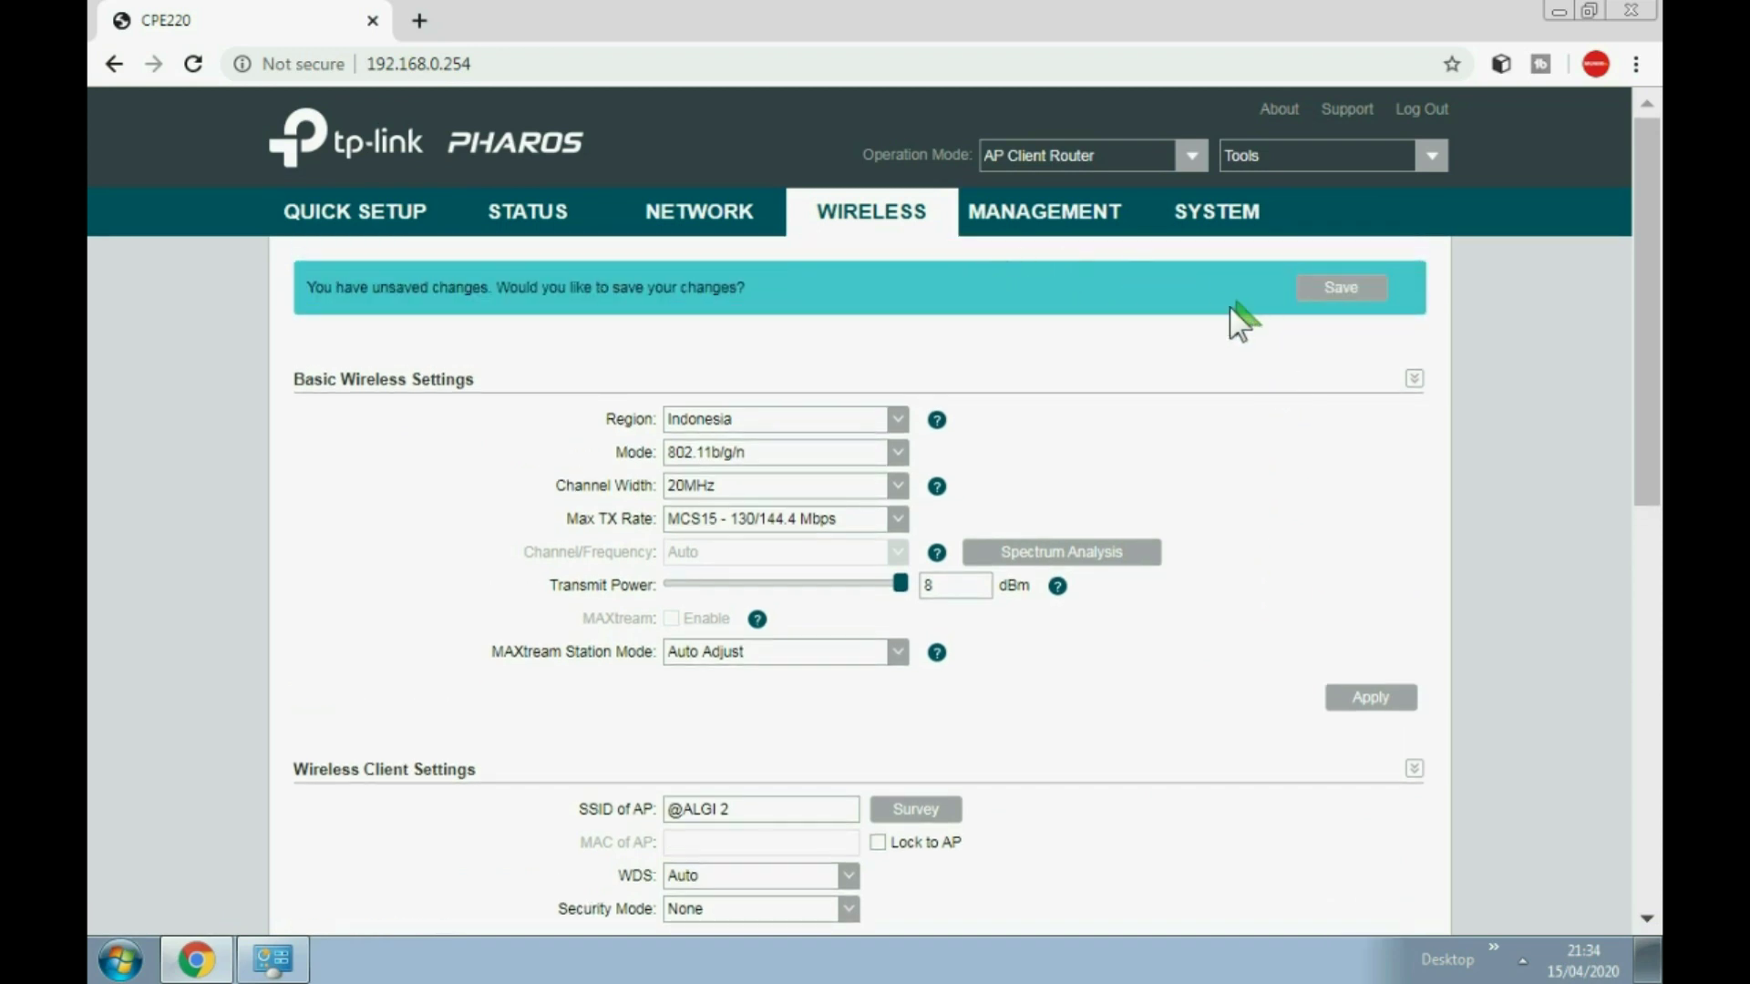
Step: Save the pending configuration changes
{"action": "left_click", "coordinate": [1356, 290]}
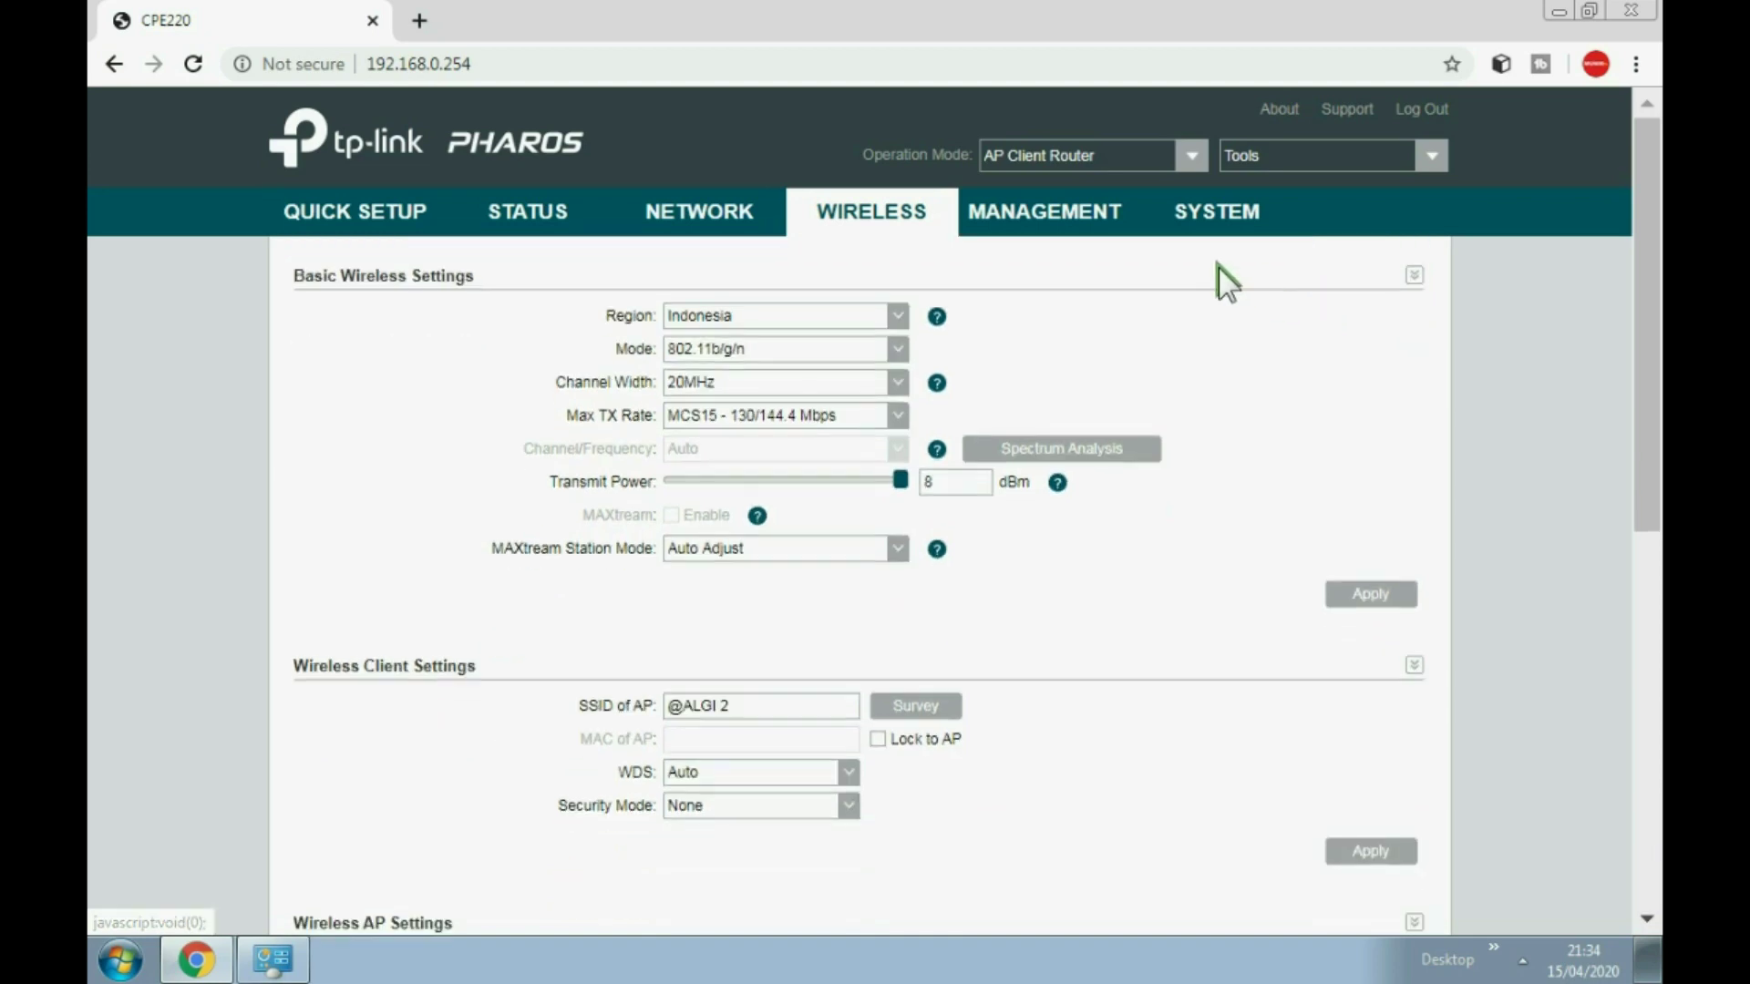
{"action": "scroll", "coordinate": [1121, 392], "scroll_direction": "down", "scroll_amount": 3}
{"action": "scroll", "coordinate": [1102, 429], "scroll_direction": "down", "scroll_amount": 1}
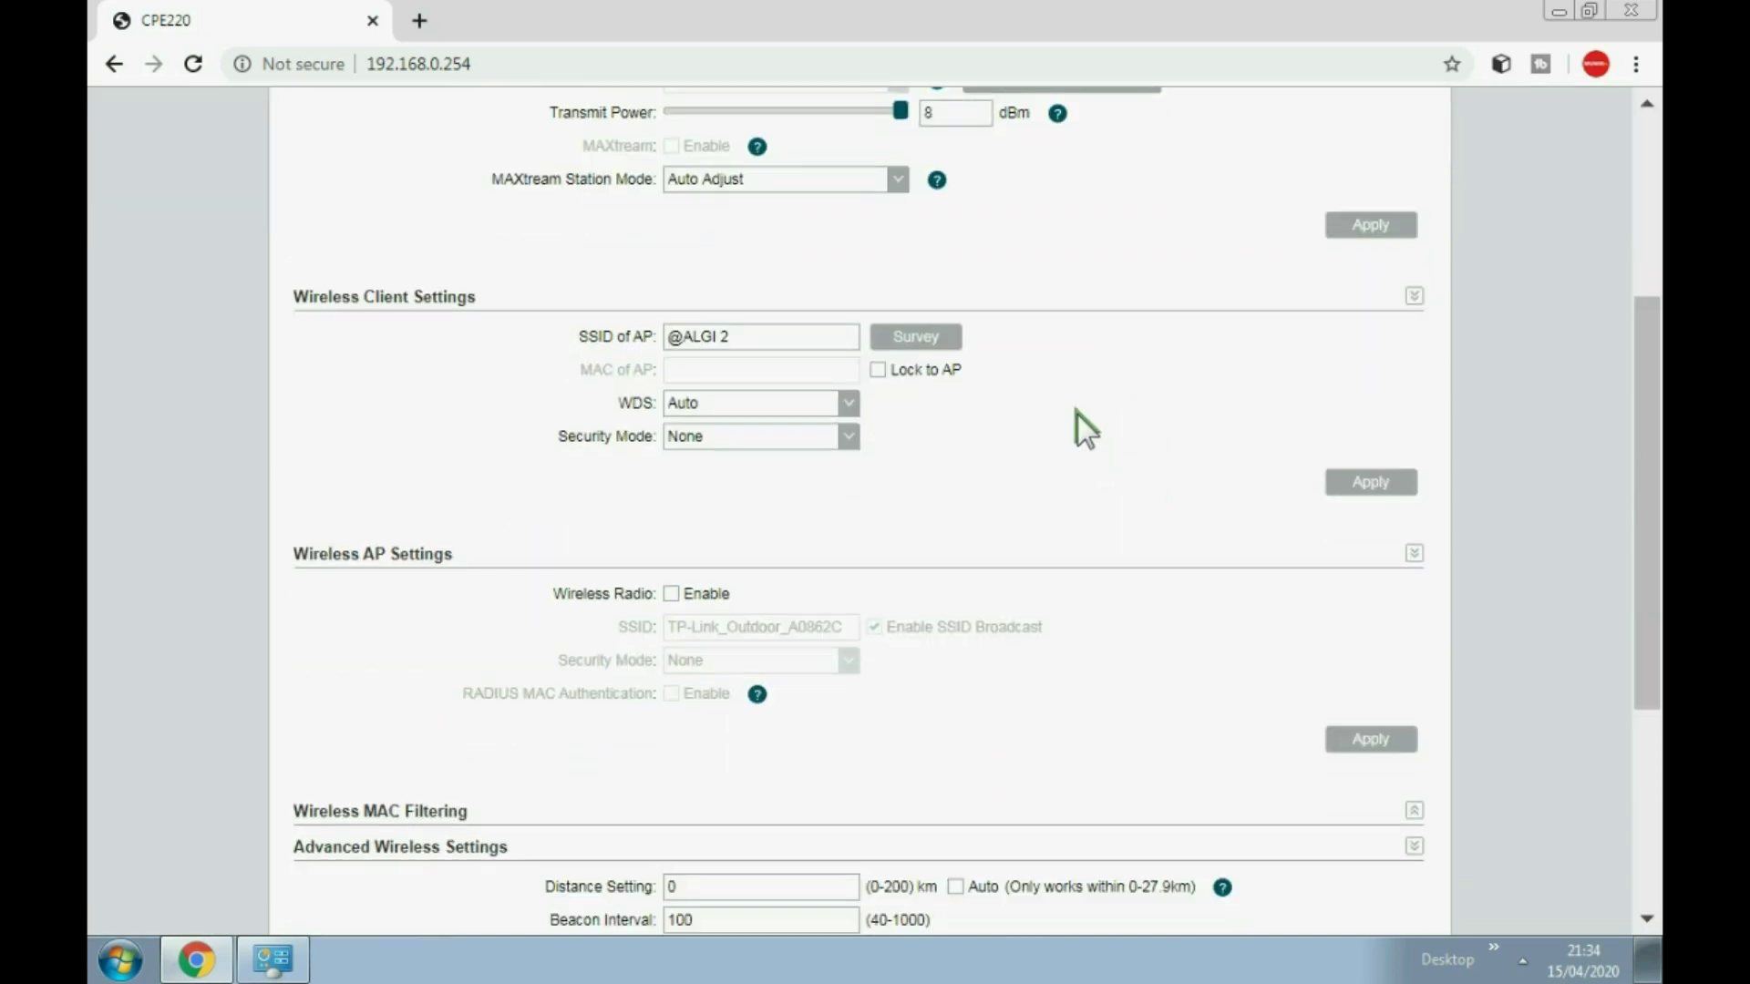
{"action": "scroll", "coordinate": [1072, 401], "scroll_direction": "up", "scroll_amount": 5}
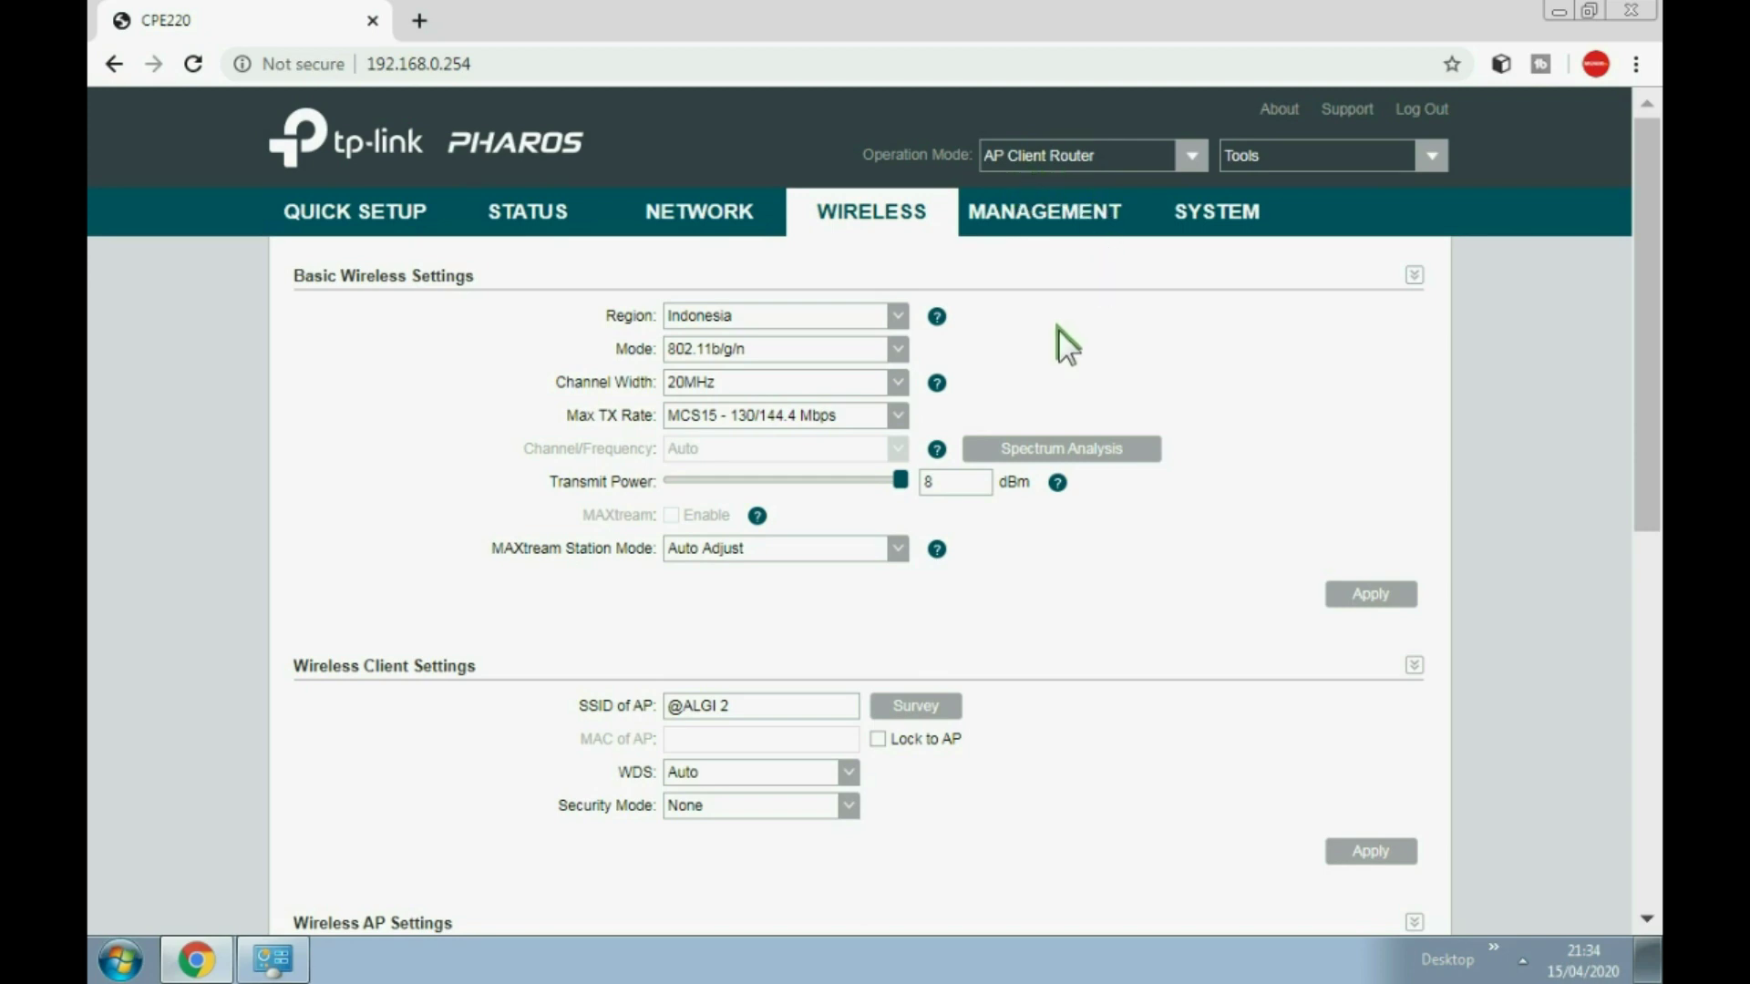
{"action": "scroll", "coordinate": [1060, 356], "scroll_direction": "down", "scroll_amount": 4}
{"action": "scroll", "coordinate": [1062, 364], "scroll_direction": "up", "scroll_amount": 1}
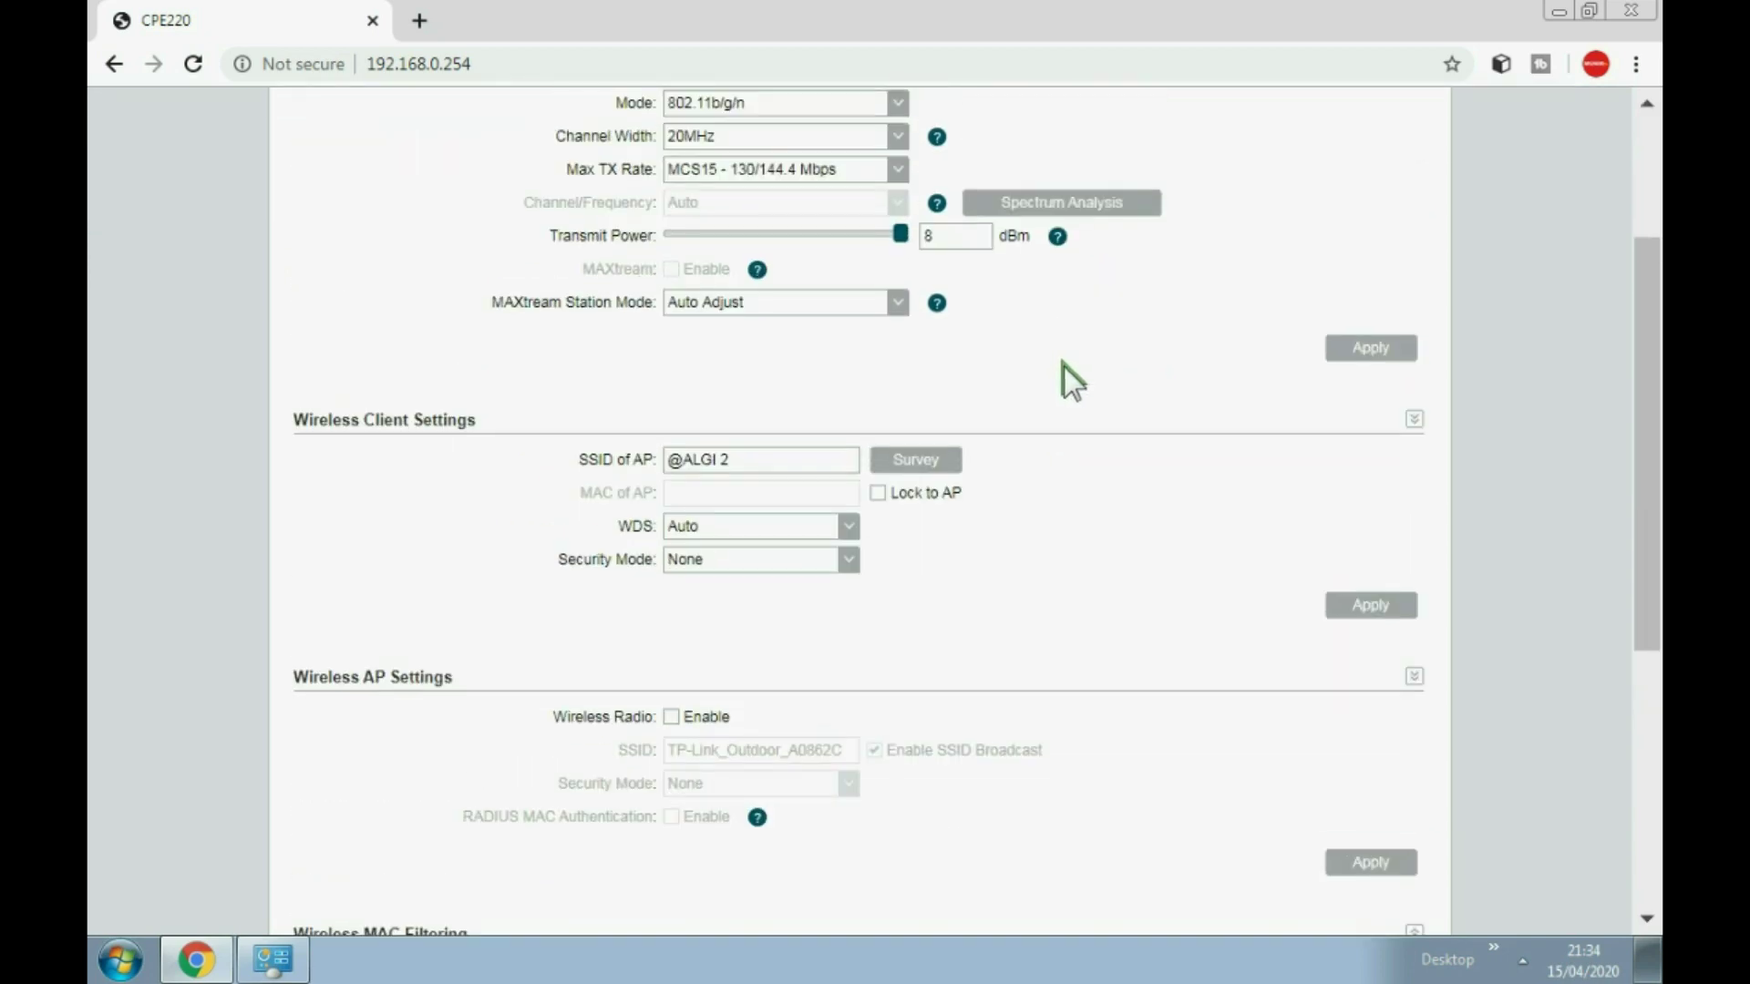
{"action": "scroll", "coordinate": [1063, 366], "scroll_direction": "down", "scroll_amount": 4}
{"action": "scroll", "coordinate": [1062, 366], "scroll_direction": "up", "scroll_amount": 7}
{"action": "left_click", "coordinate": [529, 215]}
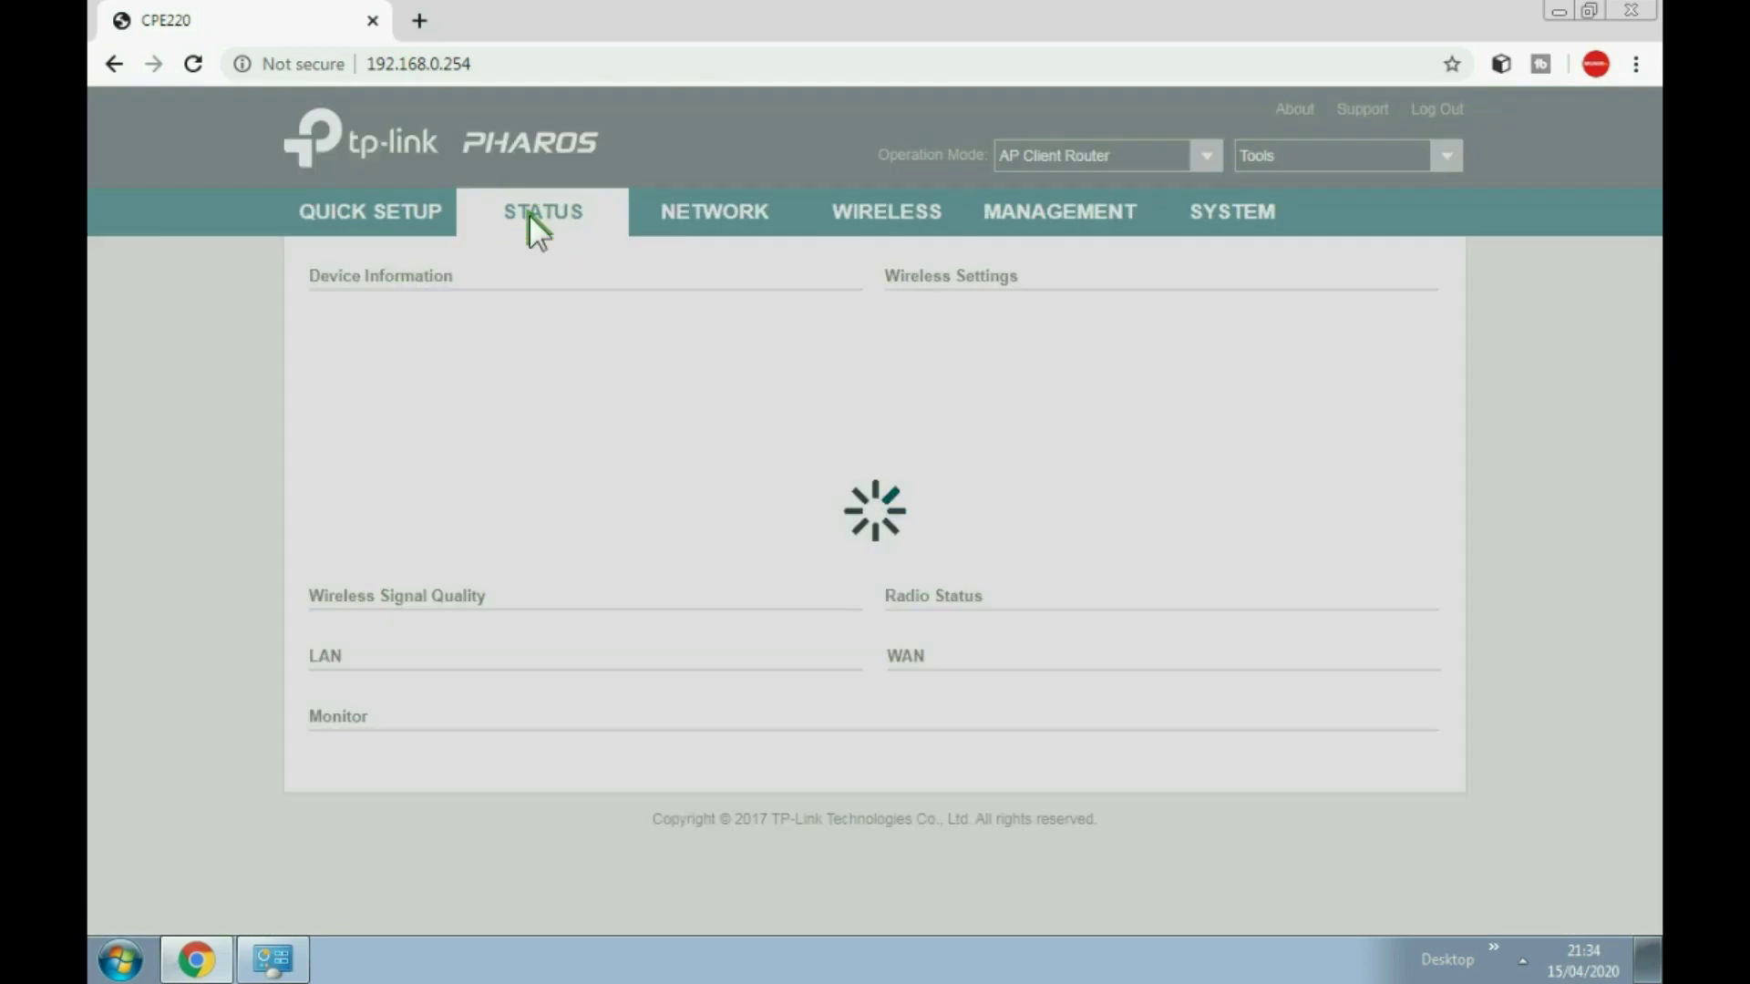
{"action": "scroll", "coordinate": [696, 396], "scroll_direction": "down", "scroll_amount": 9}
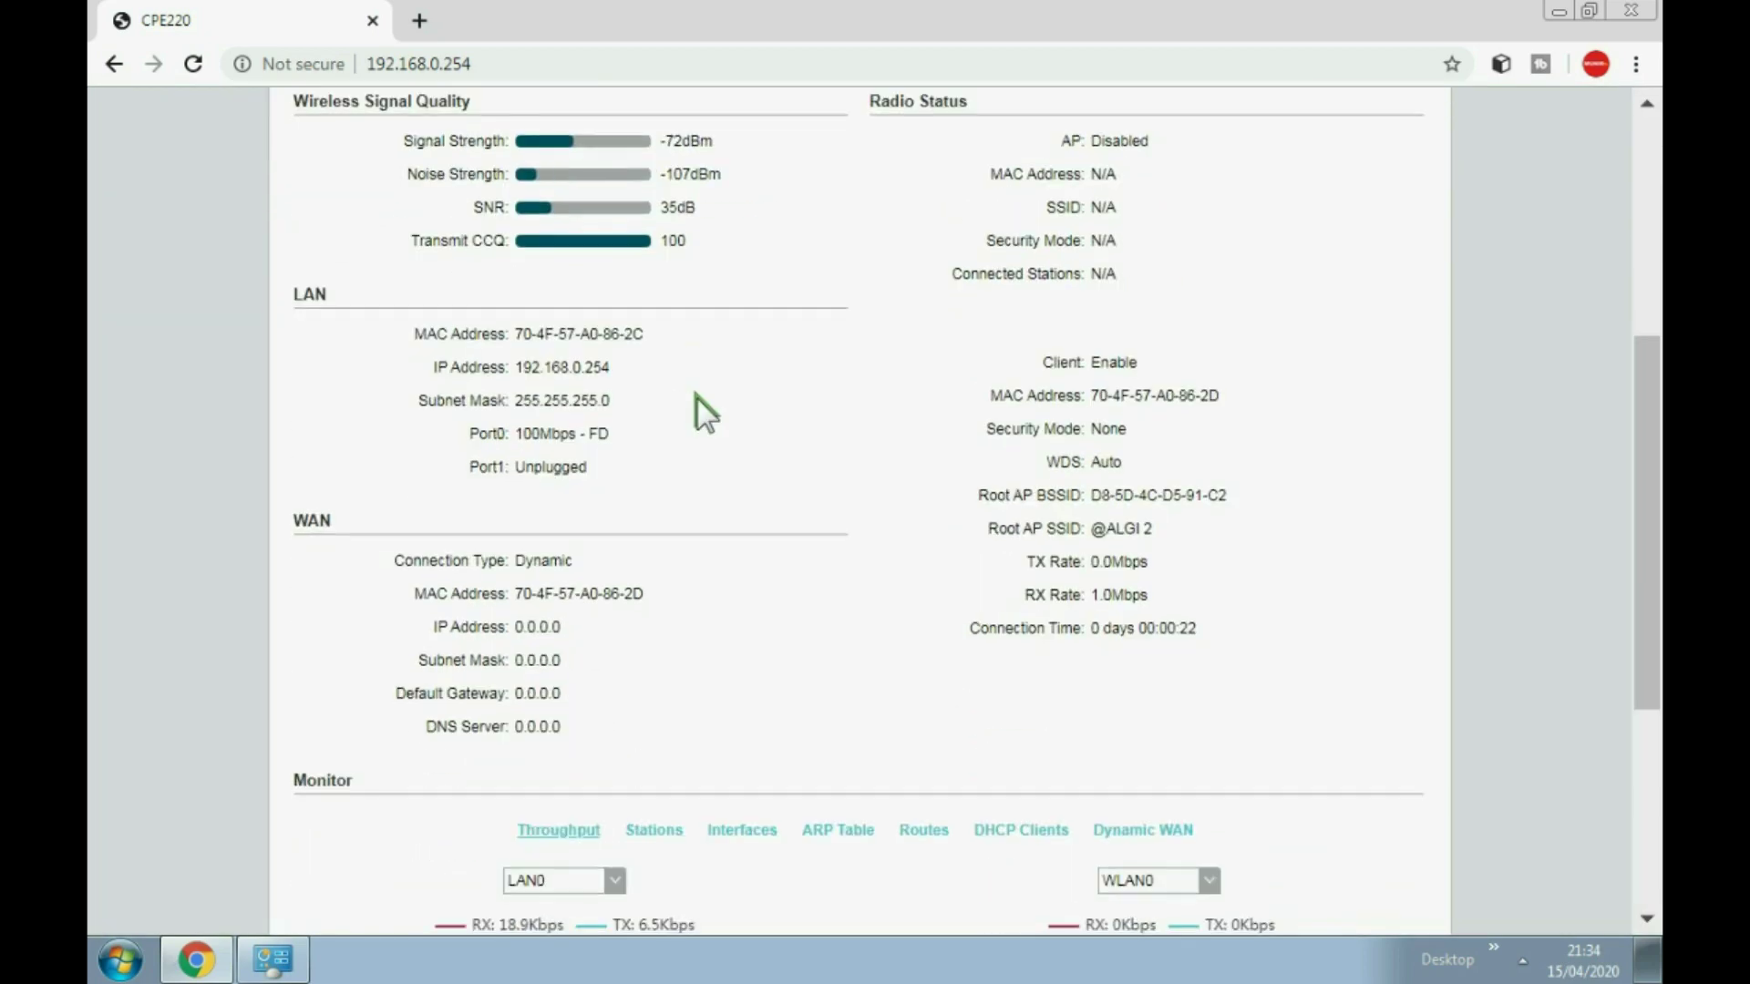
{"action": "scroll", "coordinate": [631, 375], "scroll_direction": "up", "scroll_amount": 1}
{"action": "left_click_drag", "start_coordinate": [605, 483], "coordinate": [401, 317]}
{"action": "left_click", "coordinate": [684, 390]}
{"action": "scroll", "coordinate": [948, 381], "scroll_direction": "up", "scroll_amount": 8}
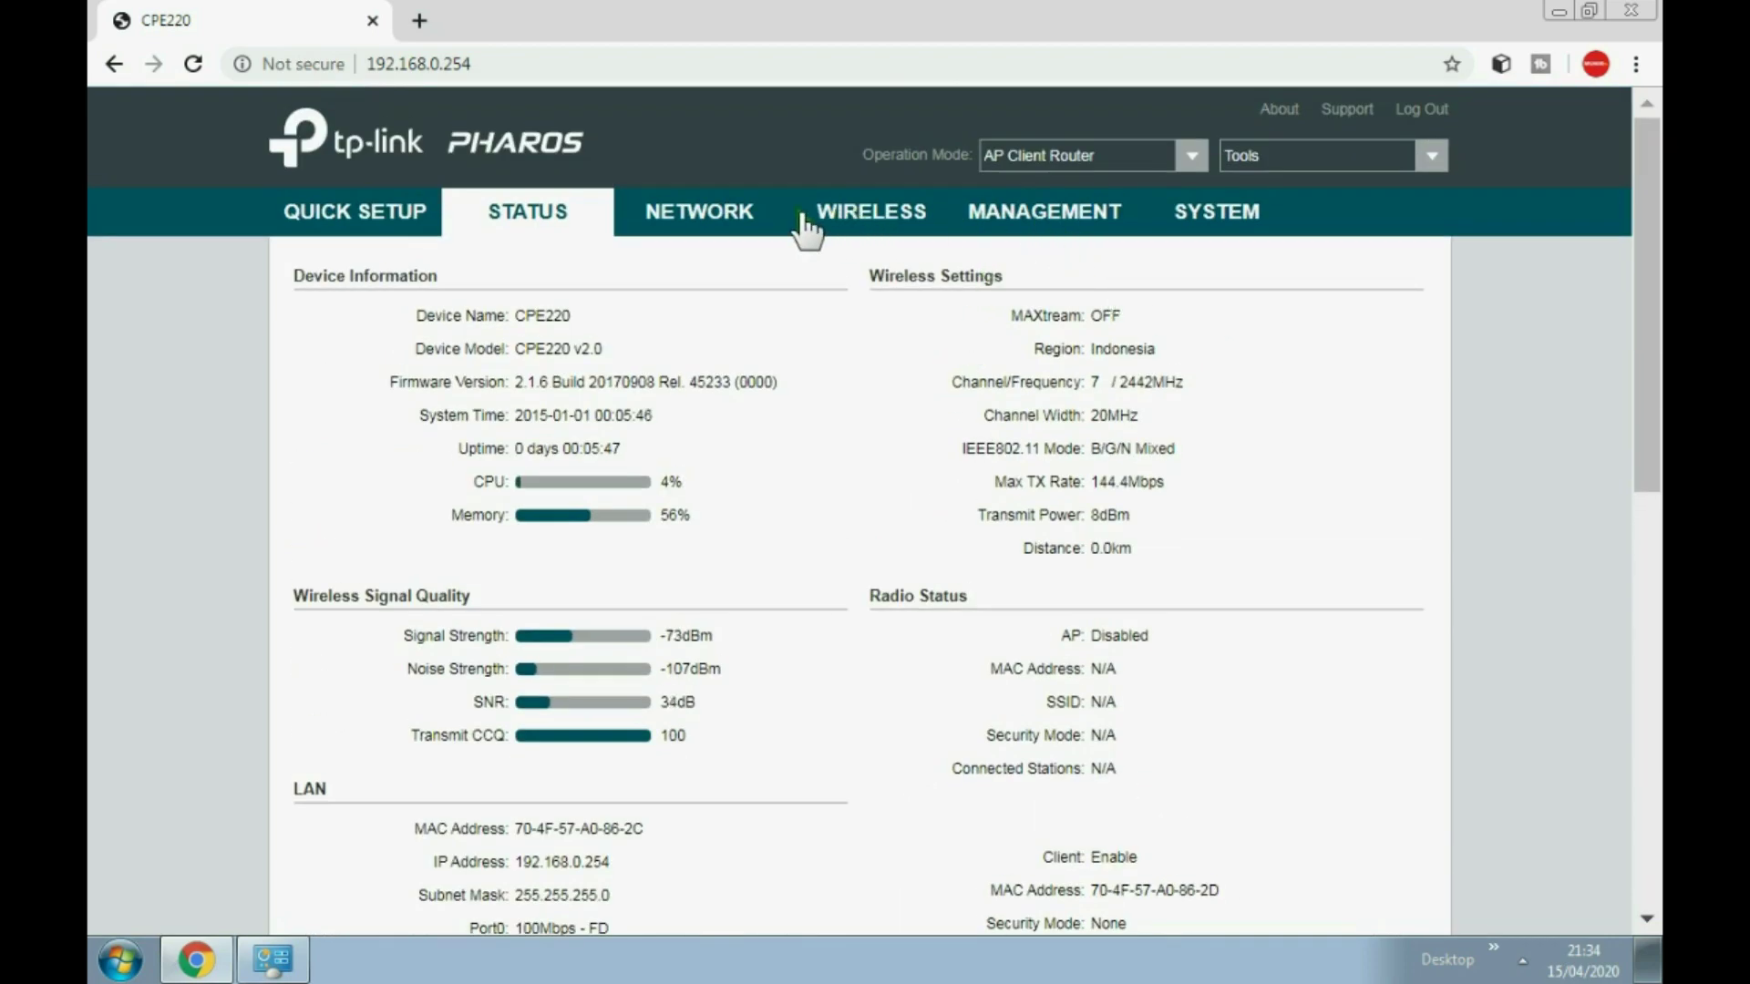
{"action": "scroll", "coordinate": [1156, 652], "scroll_direction": "down", "scroll_amount": 1}
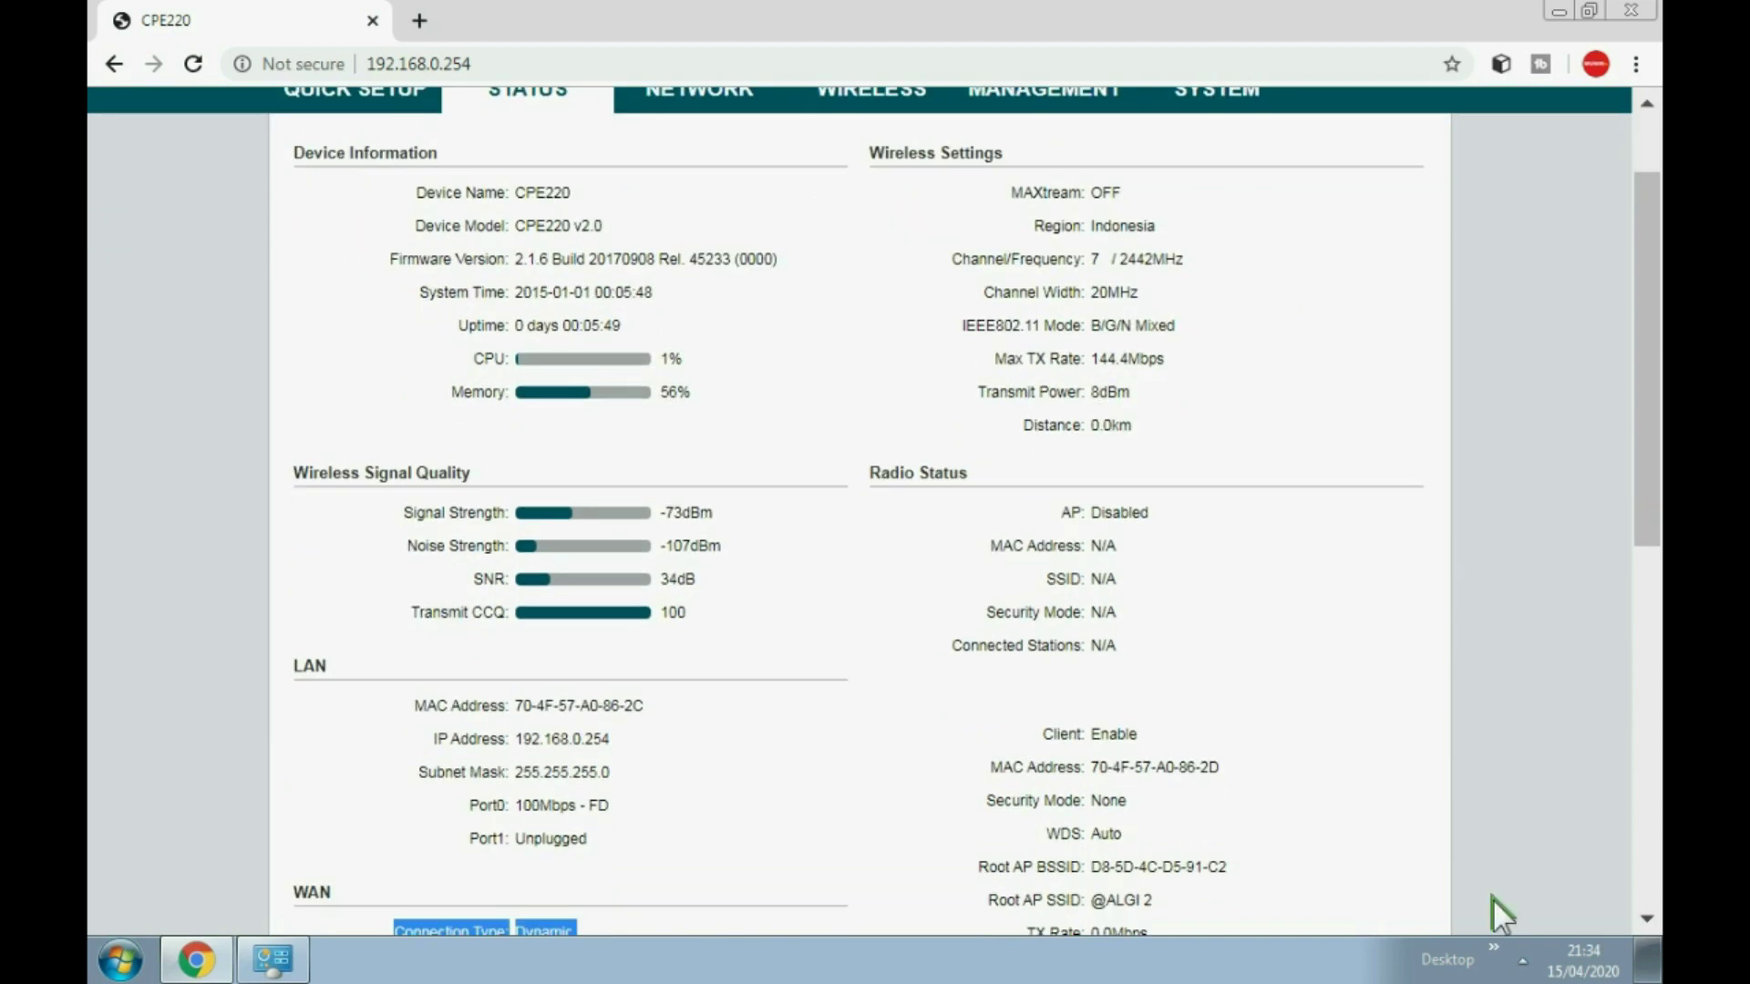
Step: Set Local Area Connection IPv4 to obtain IP and DNS automatically, then return to Chrome
{"action": "left_click", "coordinate": [1524, 957]}
{"action": "left_click", "coordinate": [1498, 763]}
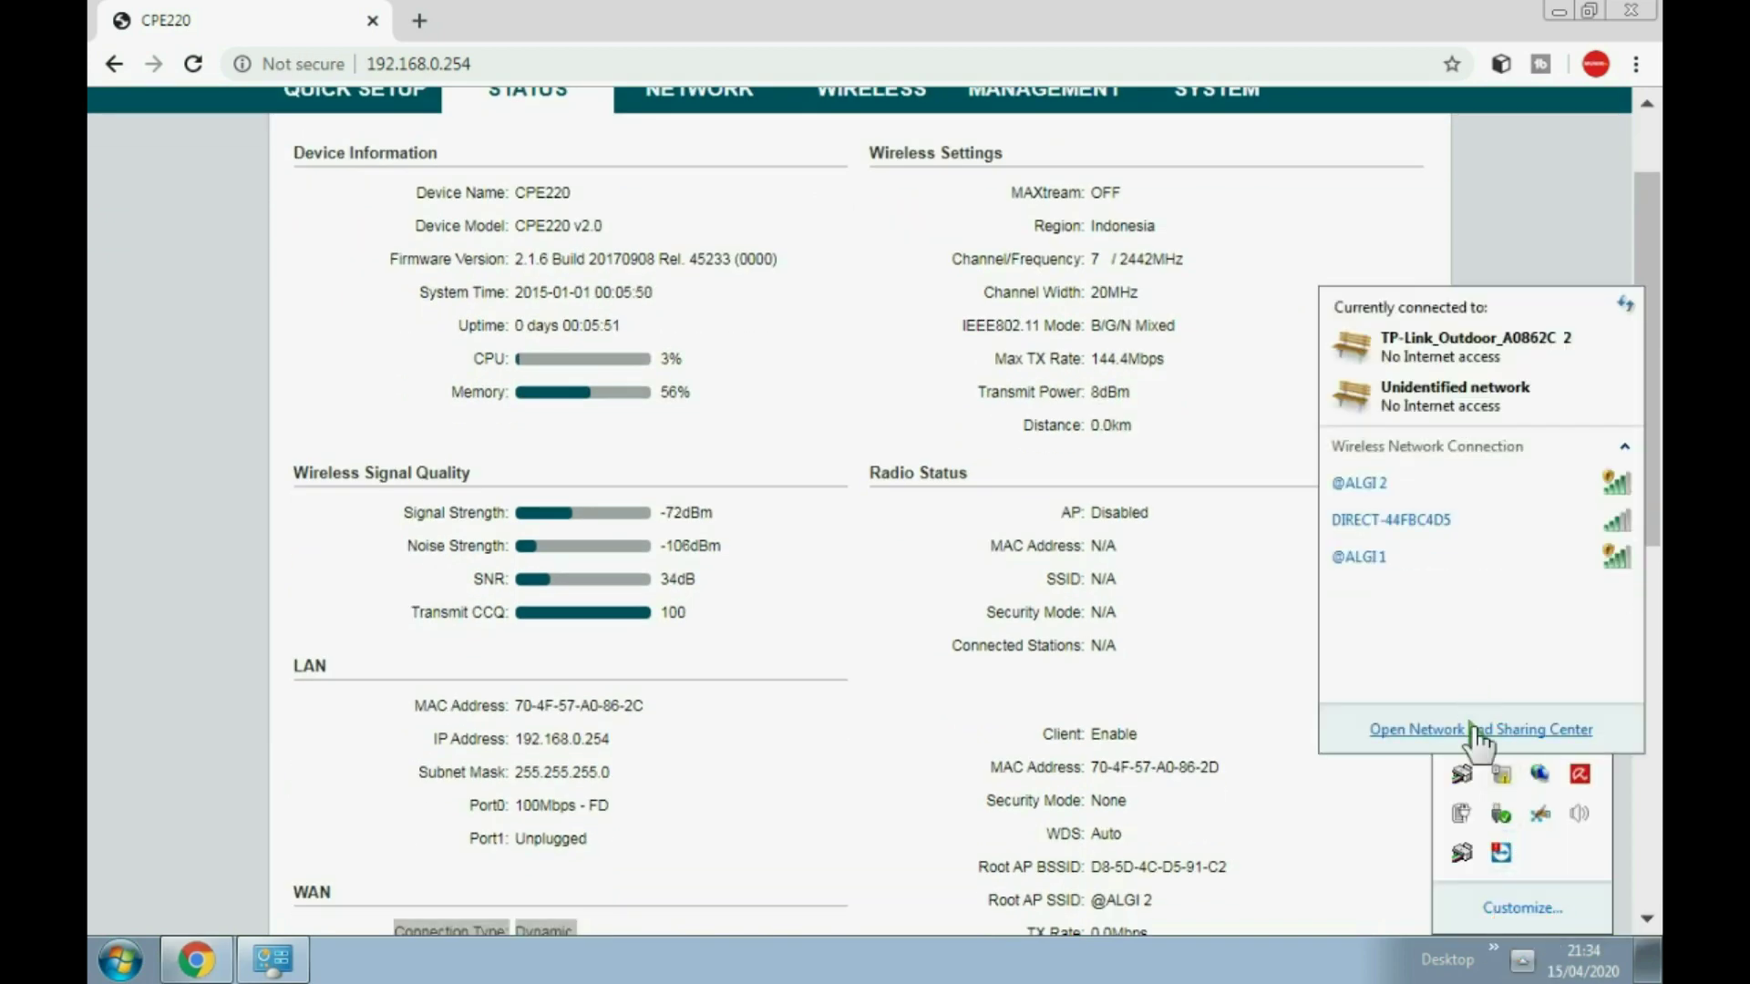
{"action": "left_click", "coordinate": [1473, 732]}
{"action": "left_click", "coordinate": [1153, 443]}
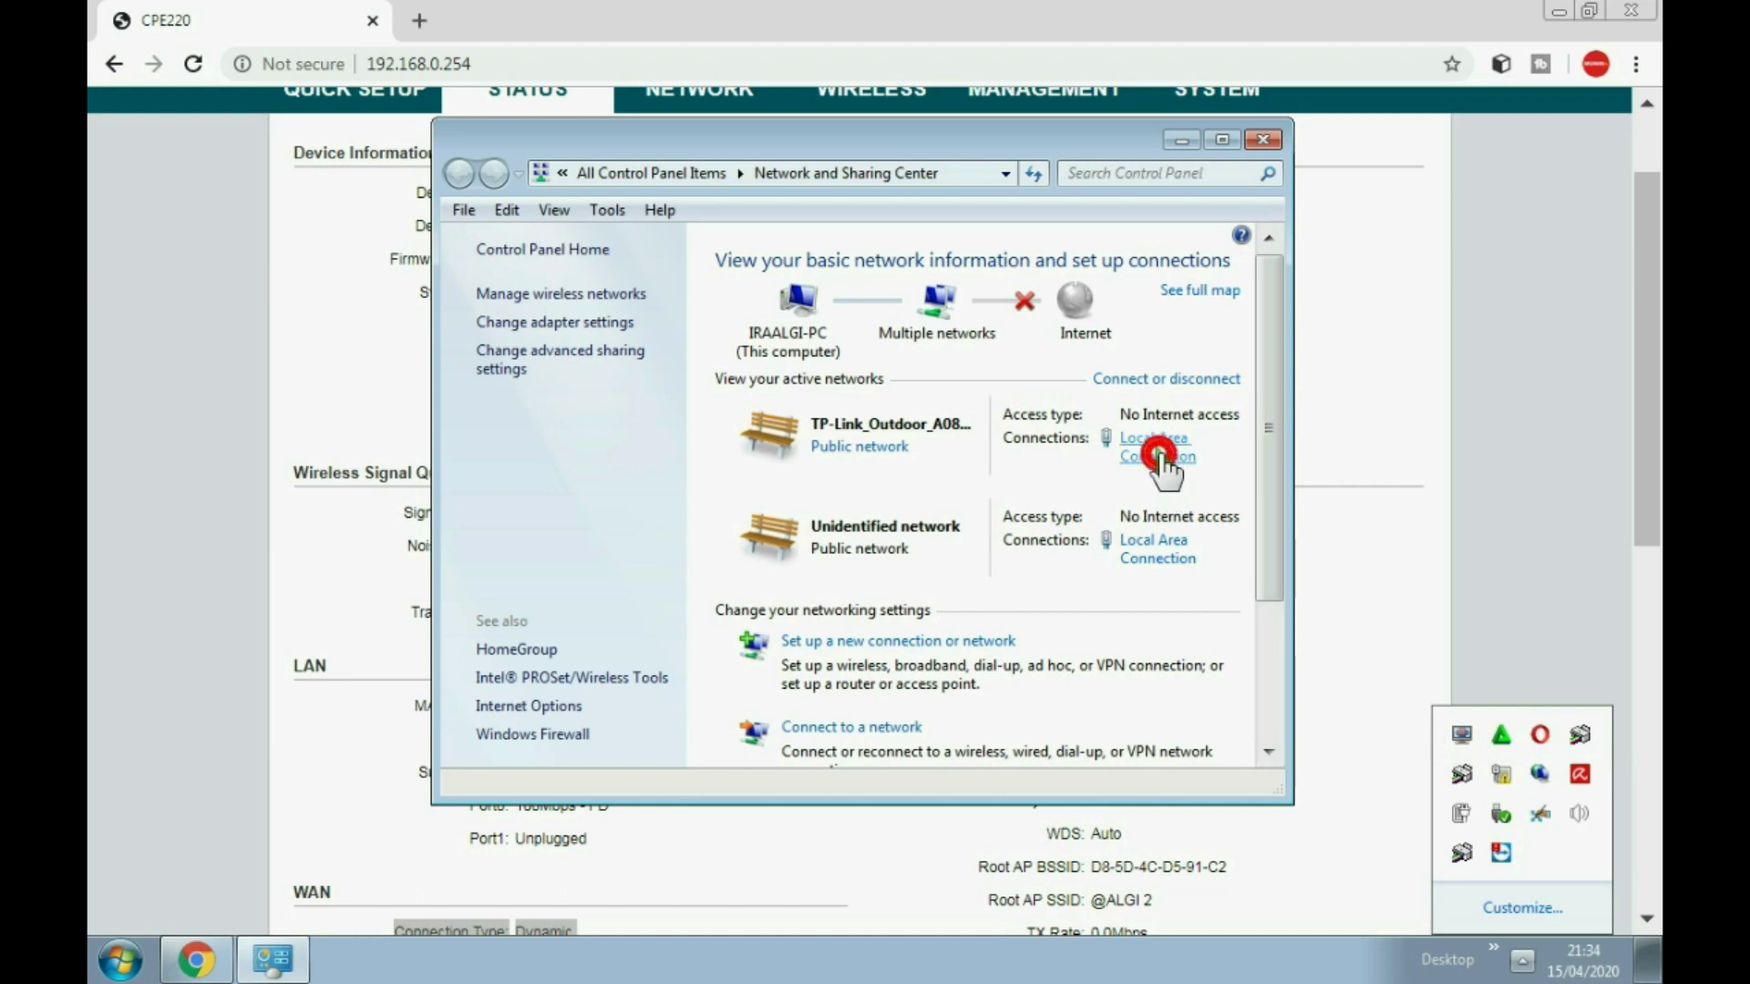
{"action": "left_click", "coordinate": [725, 680]}
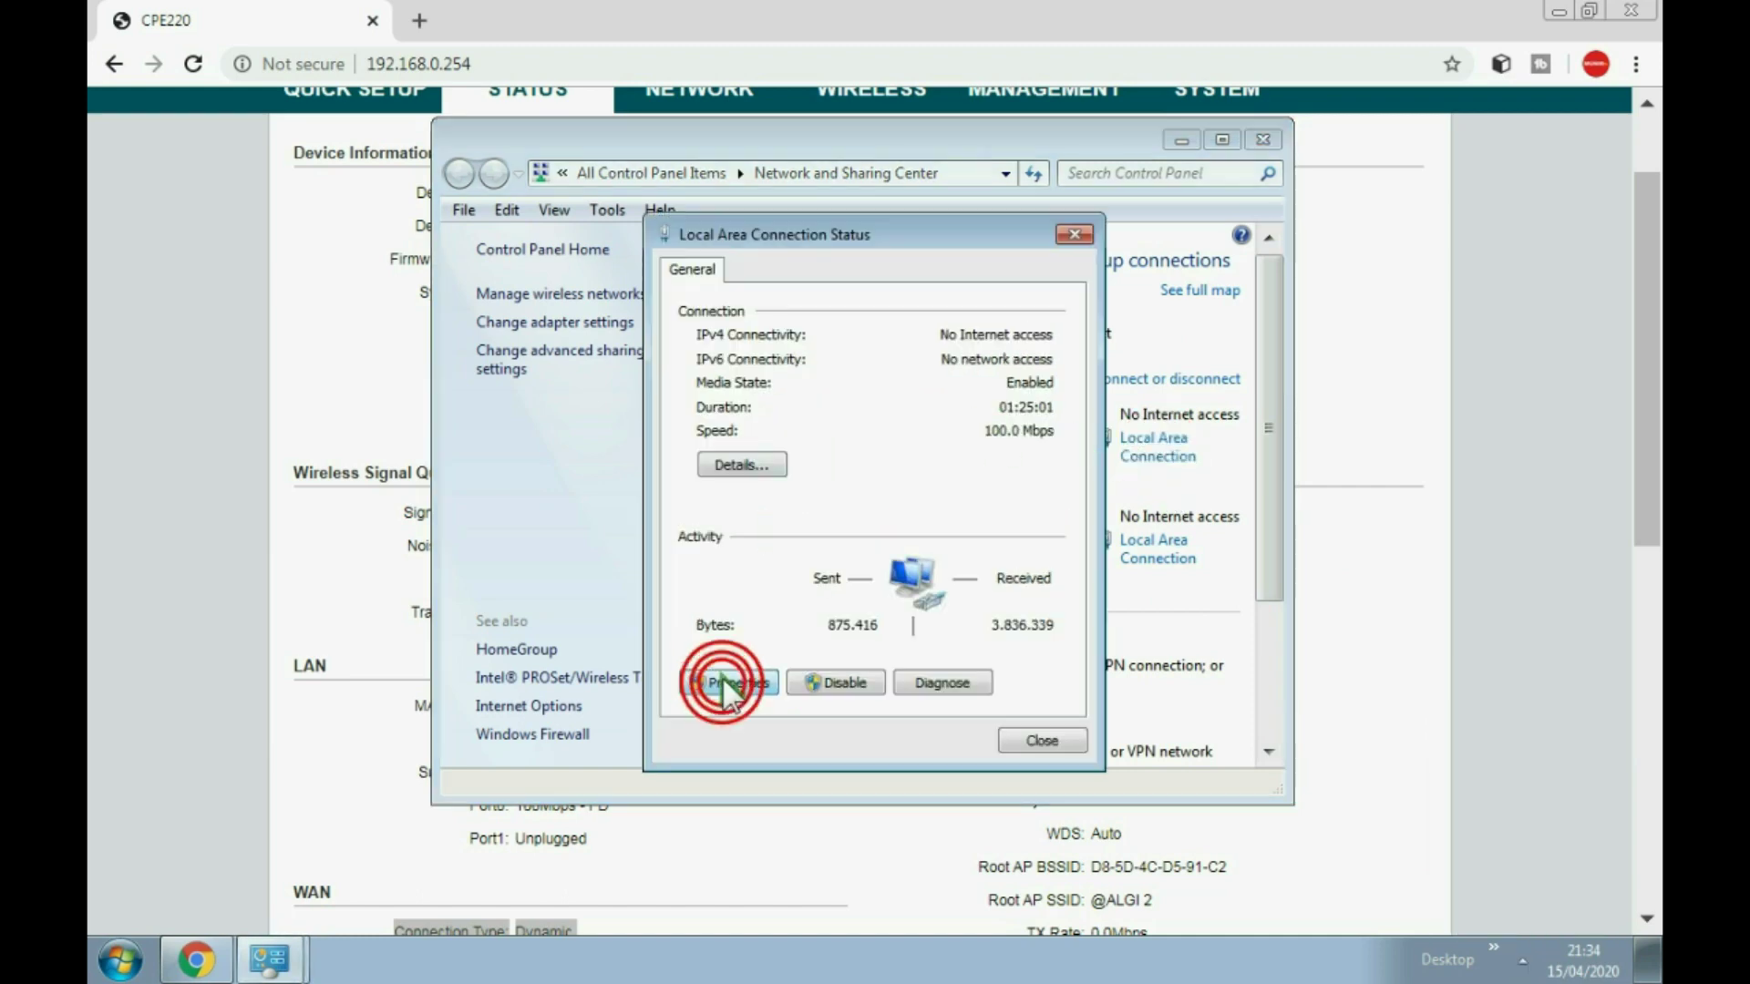
{"action": "double_click", "coordinate": [933, 551]}
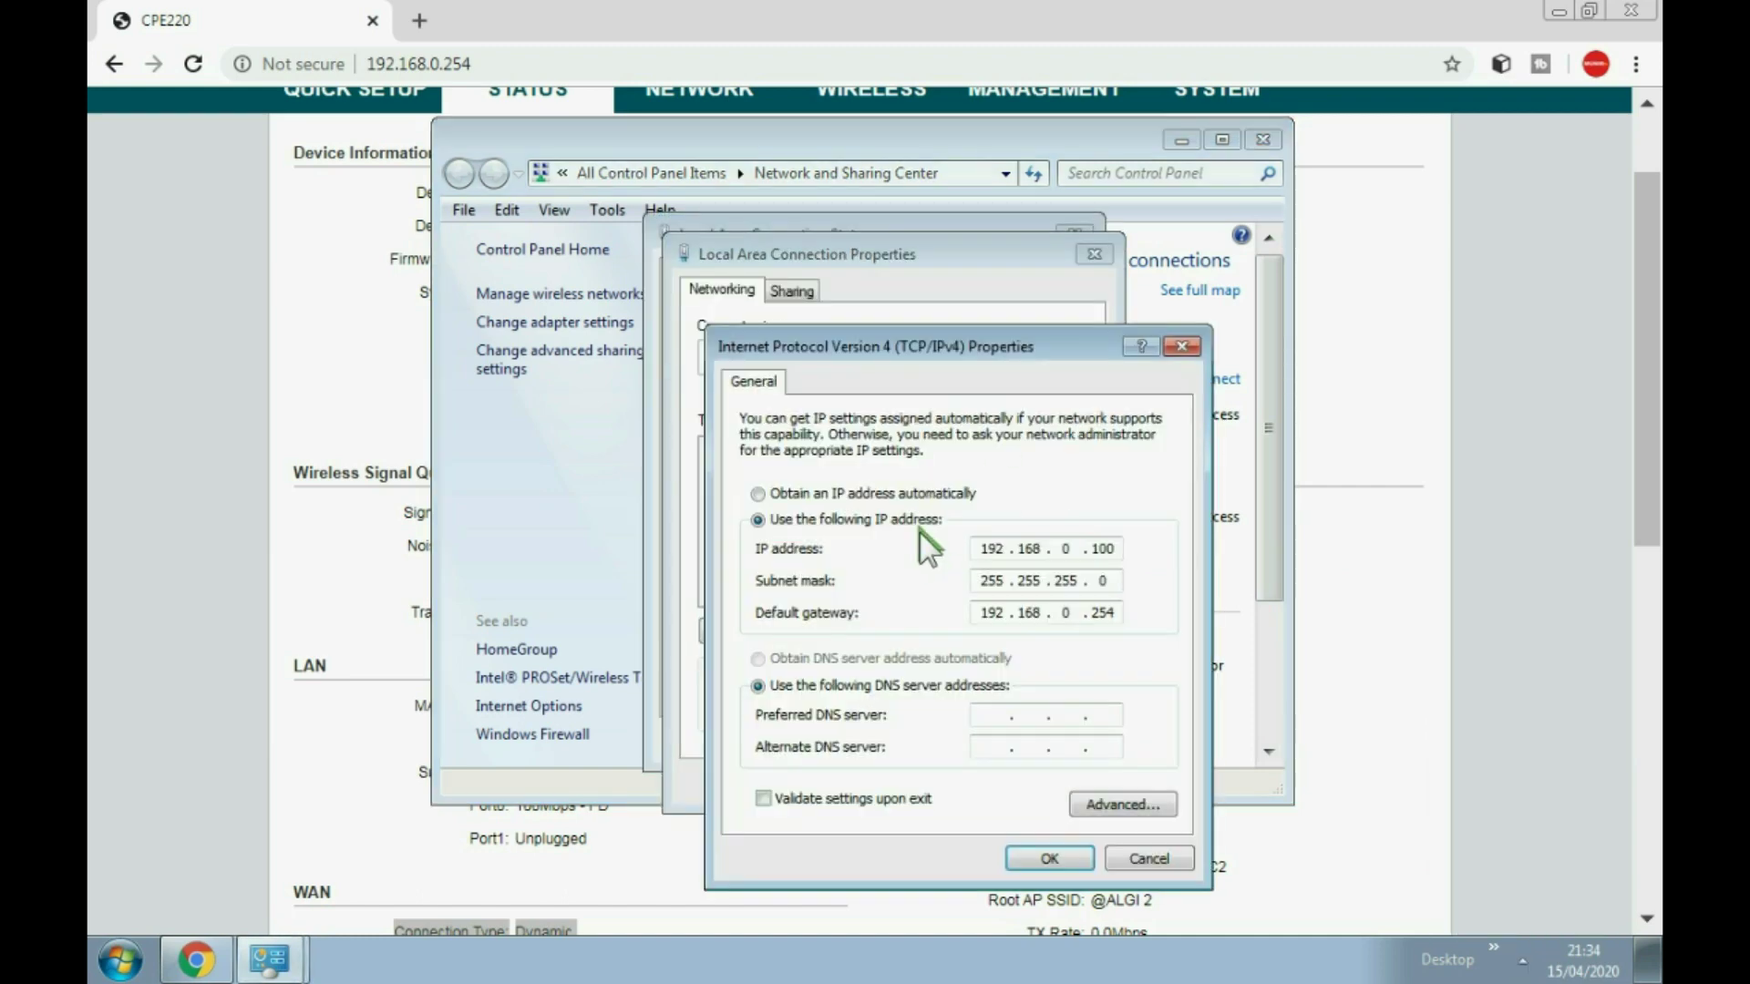
{"action": "left_click", "coordinate": [795, 493]}
{"action": "left_click", "coordinate": [786, 656]}
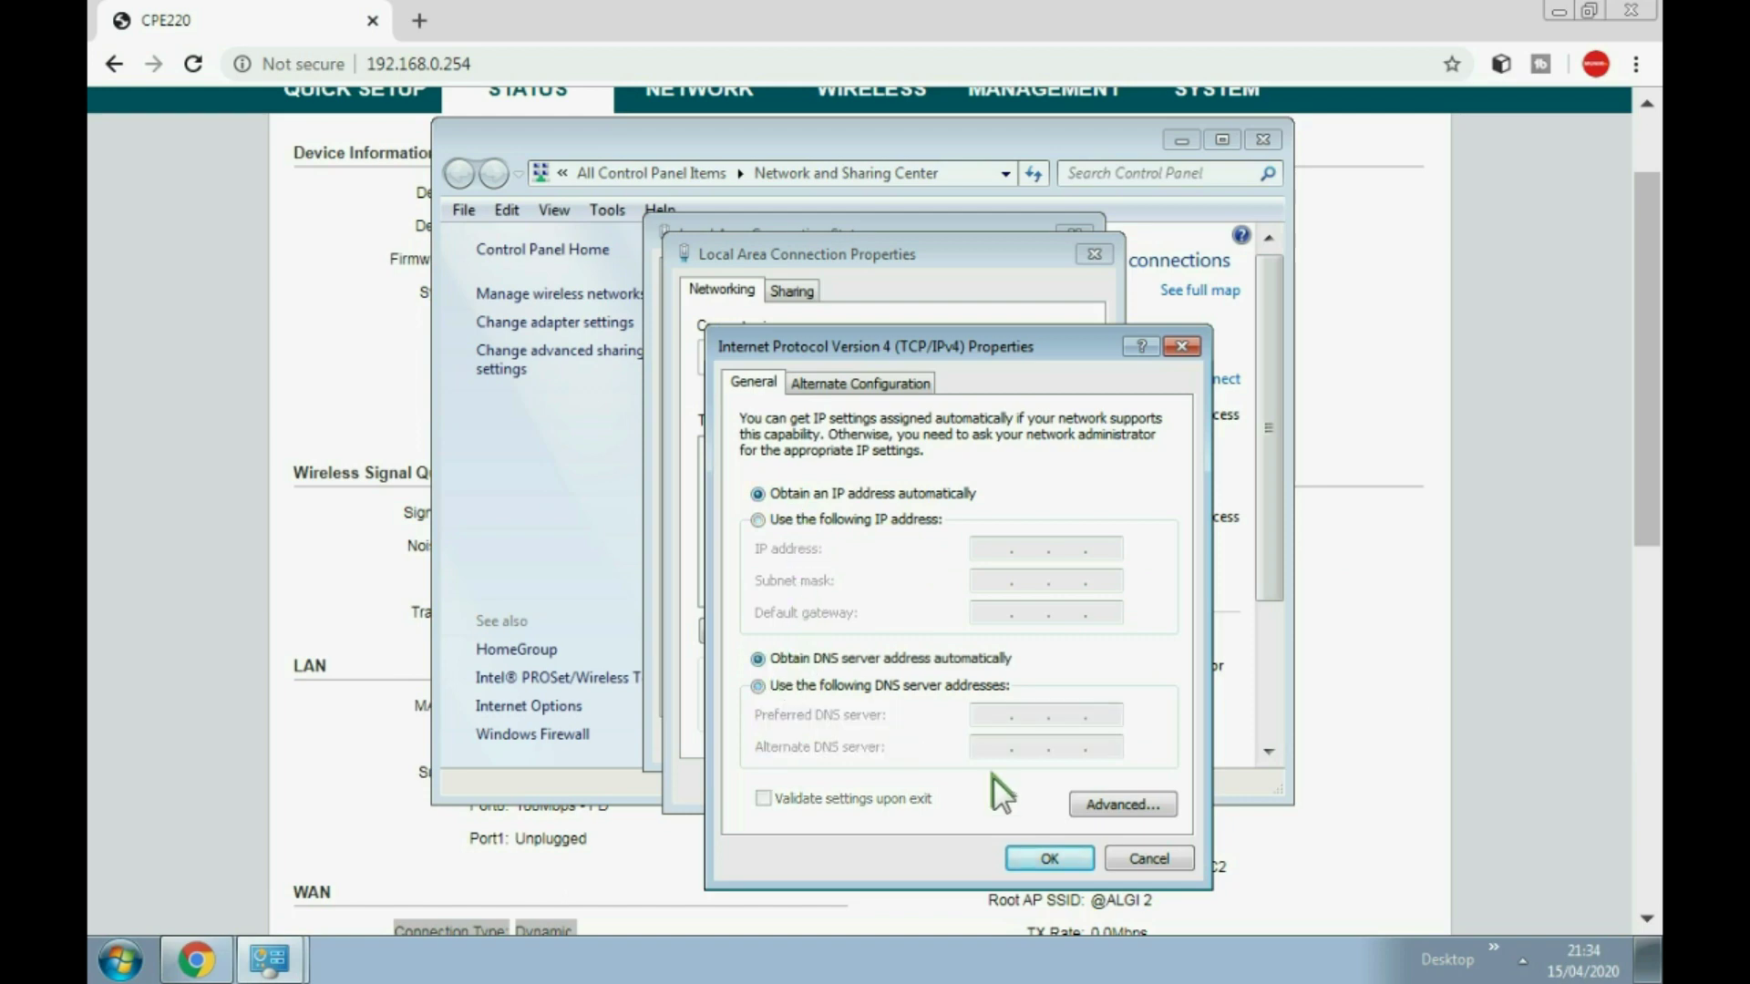
{"action": "left_click", "coordinate": [1039, 852]}
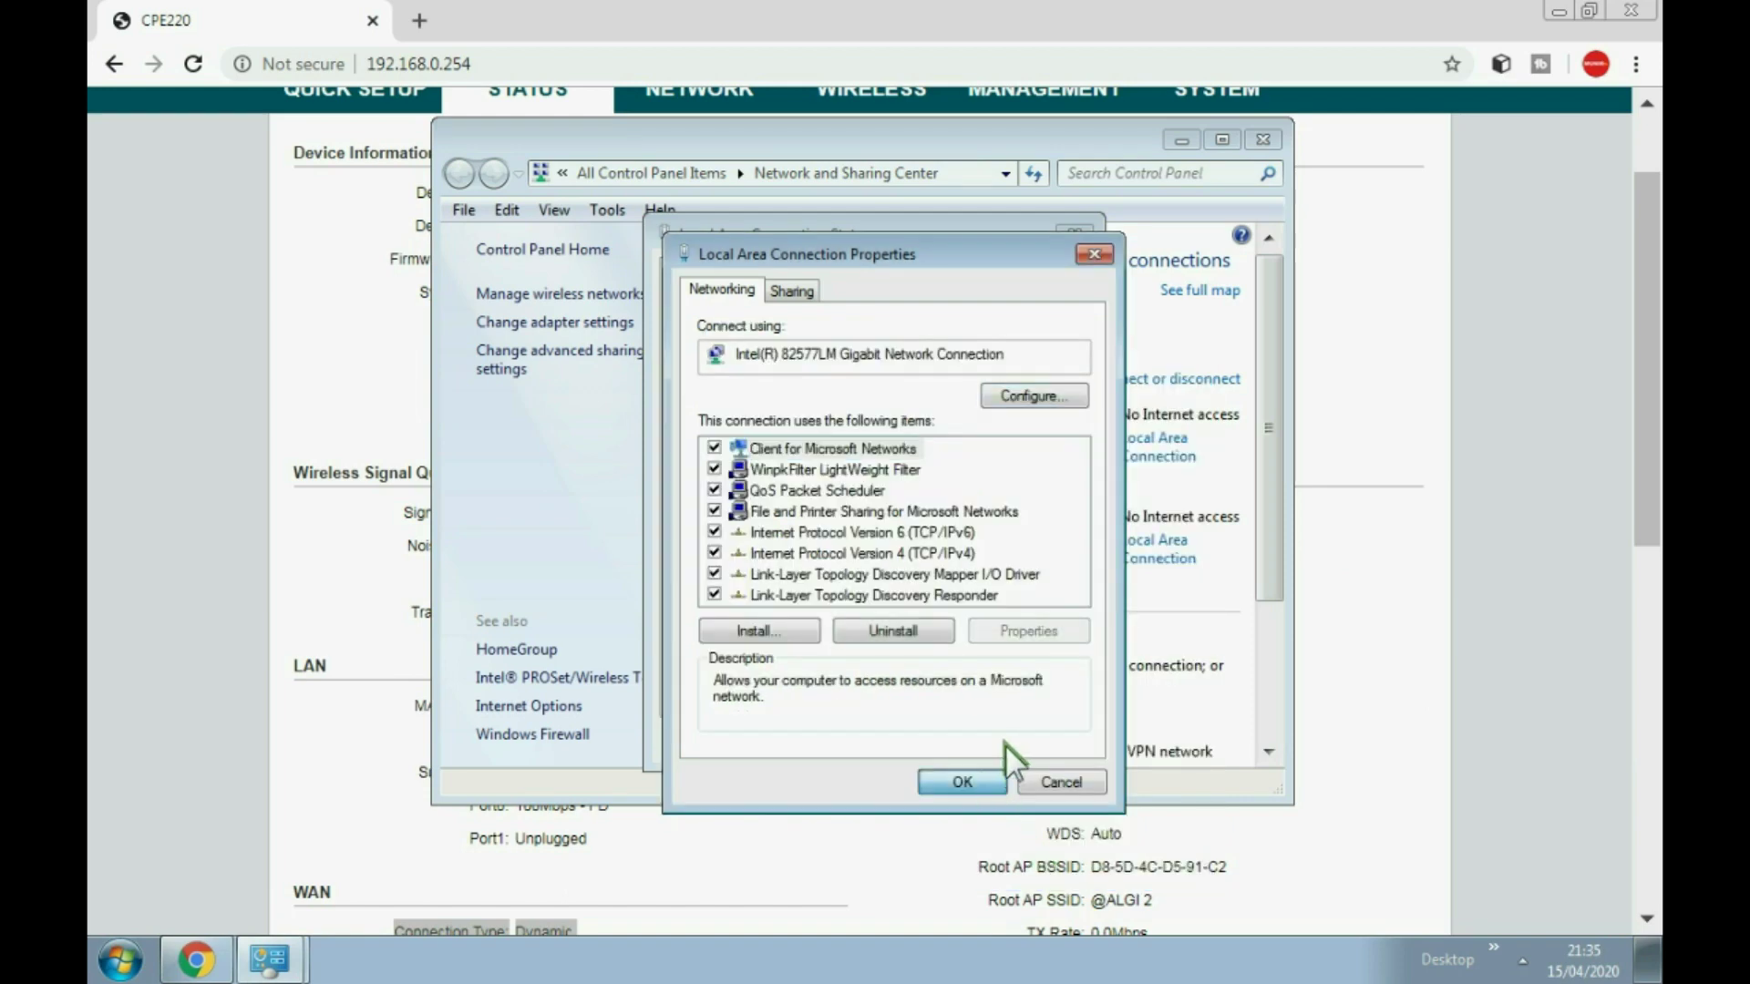
{"action": "left_click", "coordinate": [980, 779]}
{"action": "left_click", "coordinate": [1040, 742]}
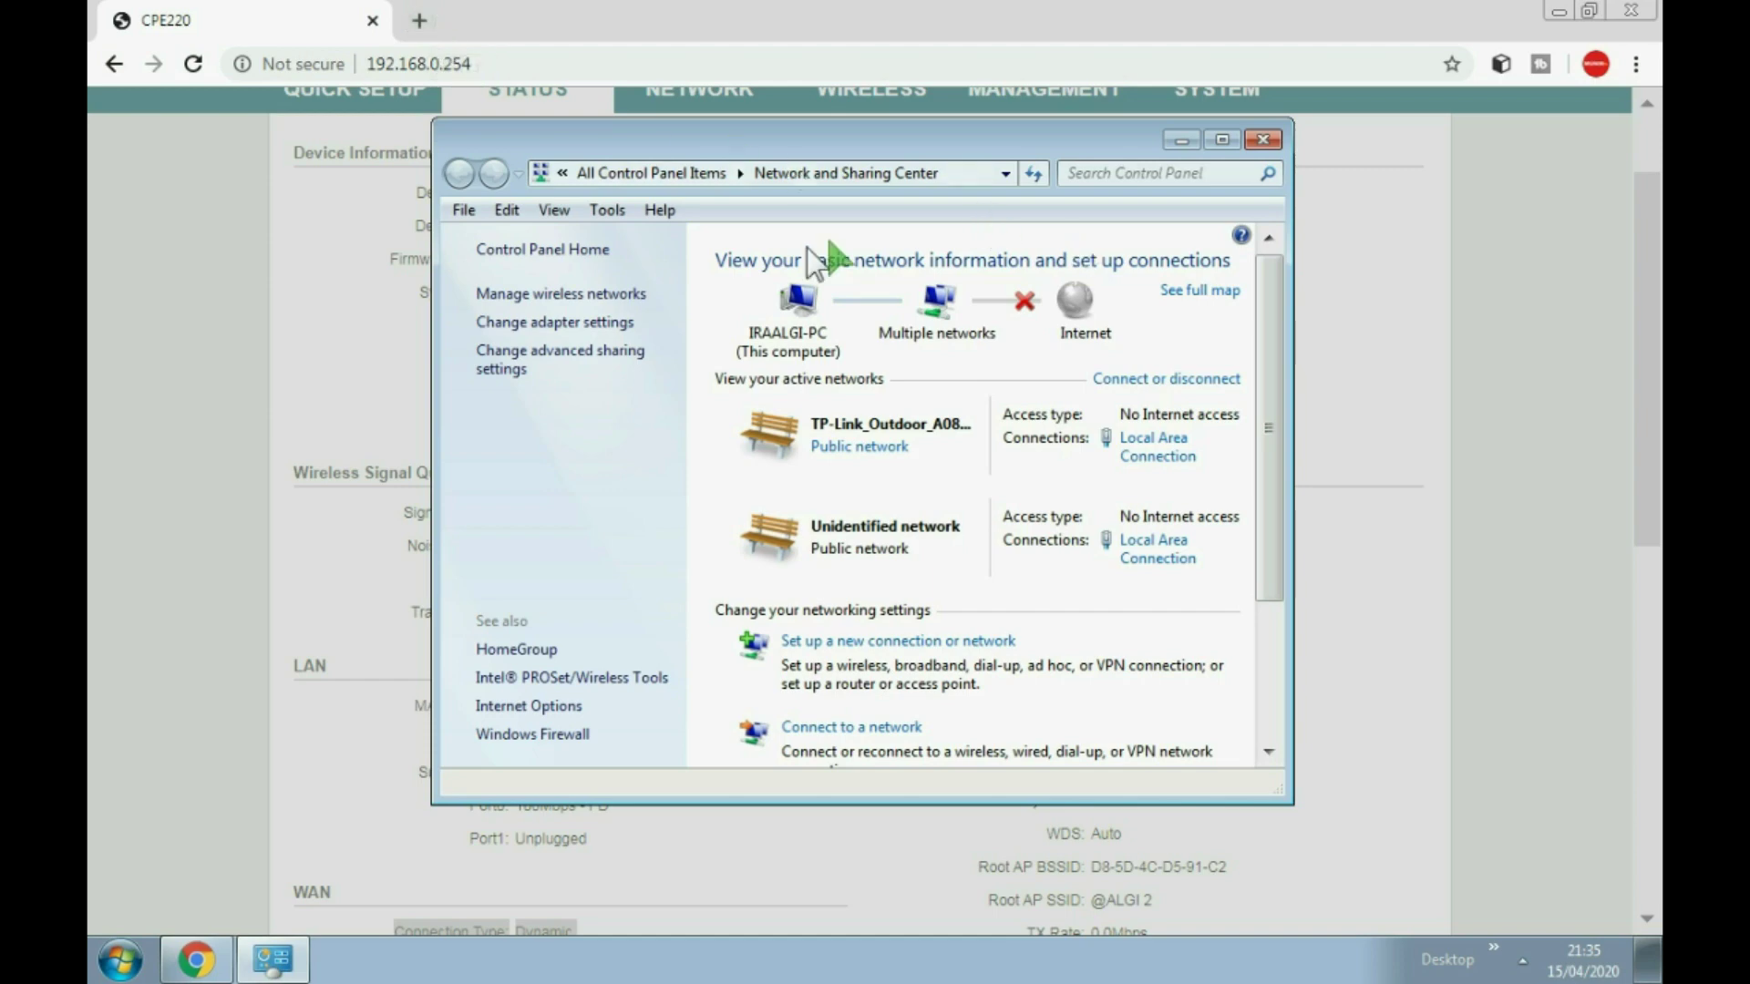
{"action": "left_click", "coordinate": [305, 118]}
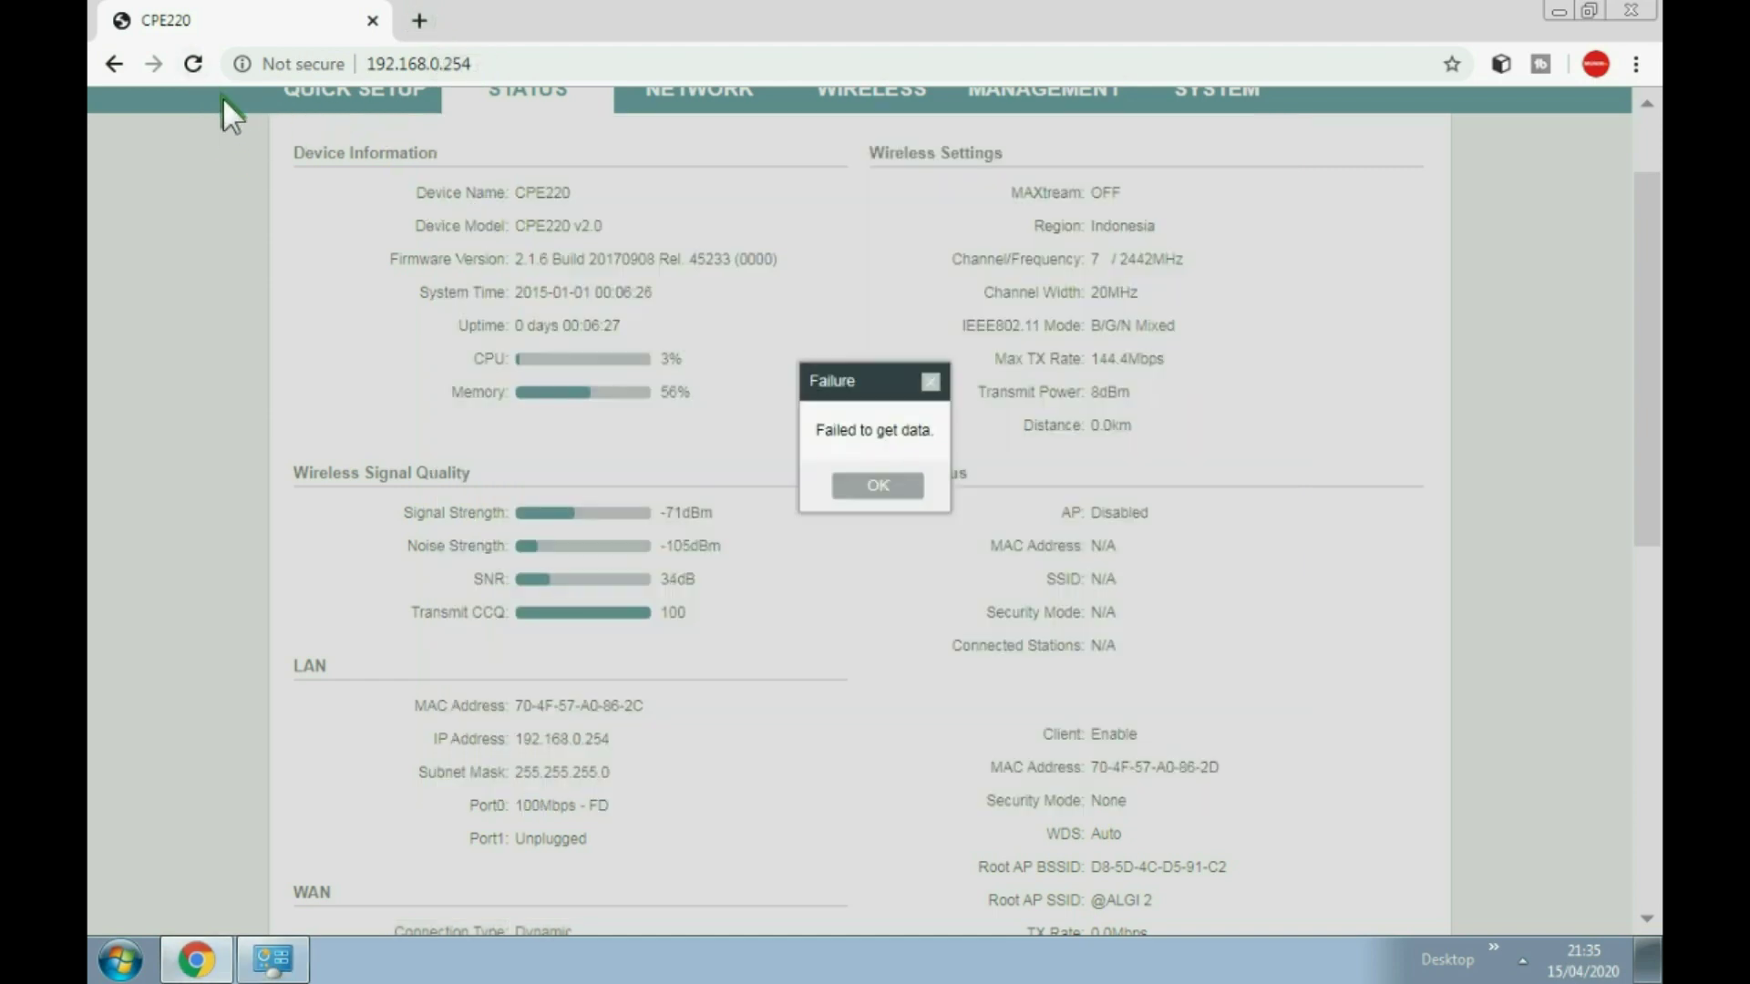
Step: Reload the CPE220 status page, then open and close a 10.10.10.1 tab
{"action": "left_click", "coordinate": [191, 62]}
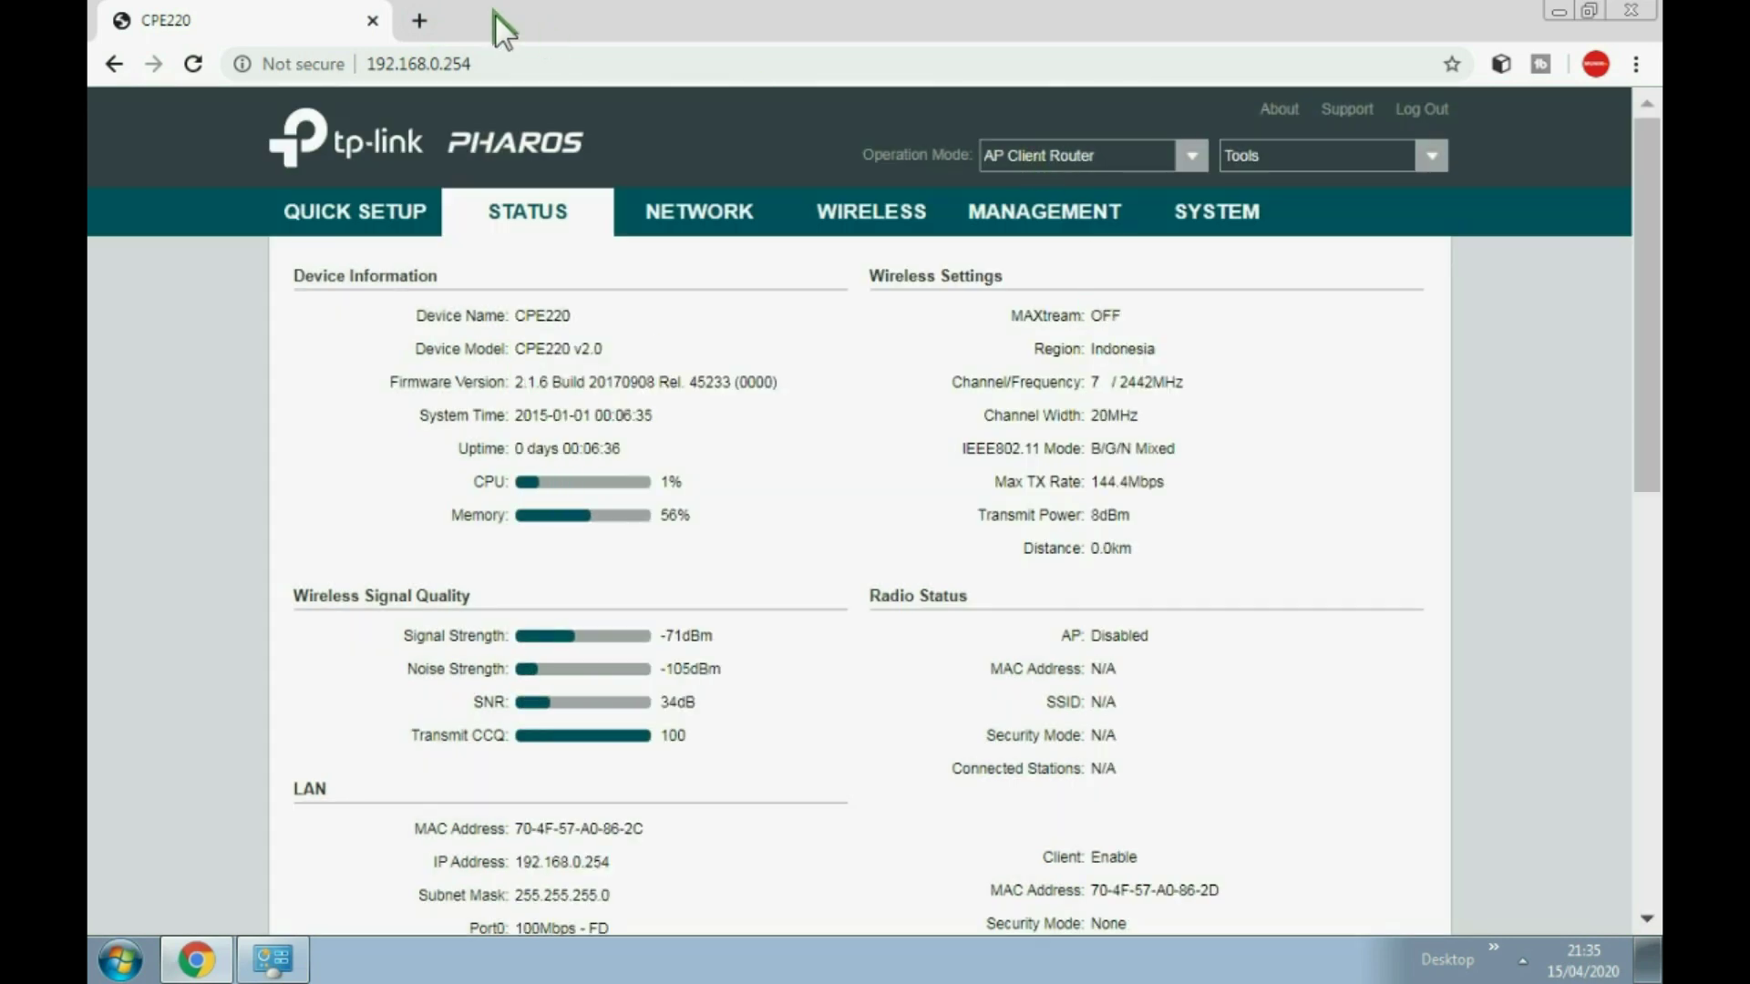
{"action": "left_click", "coordinate": [419, 20]}
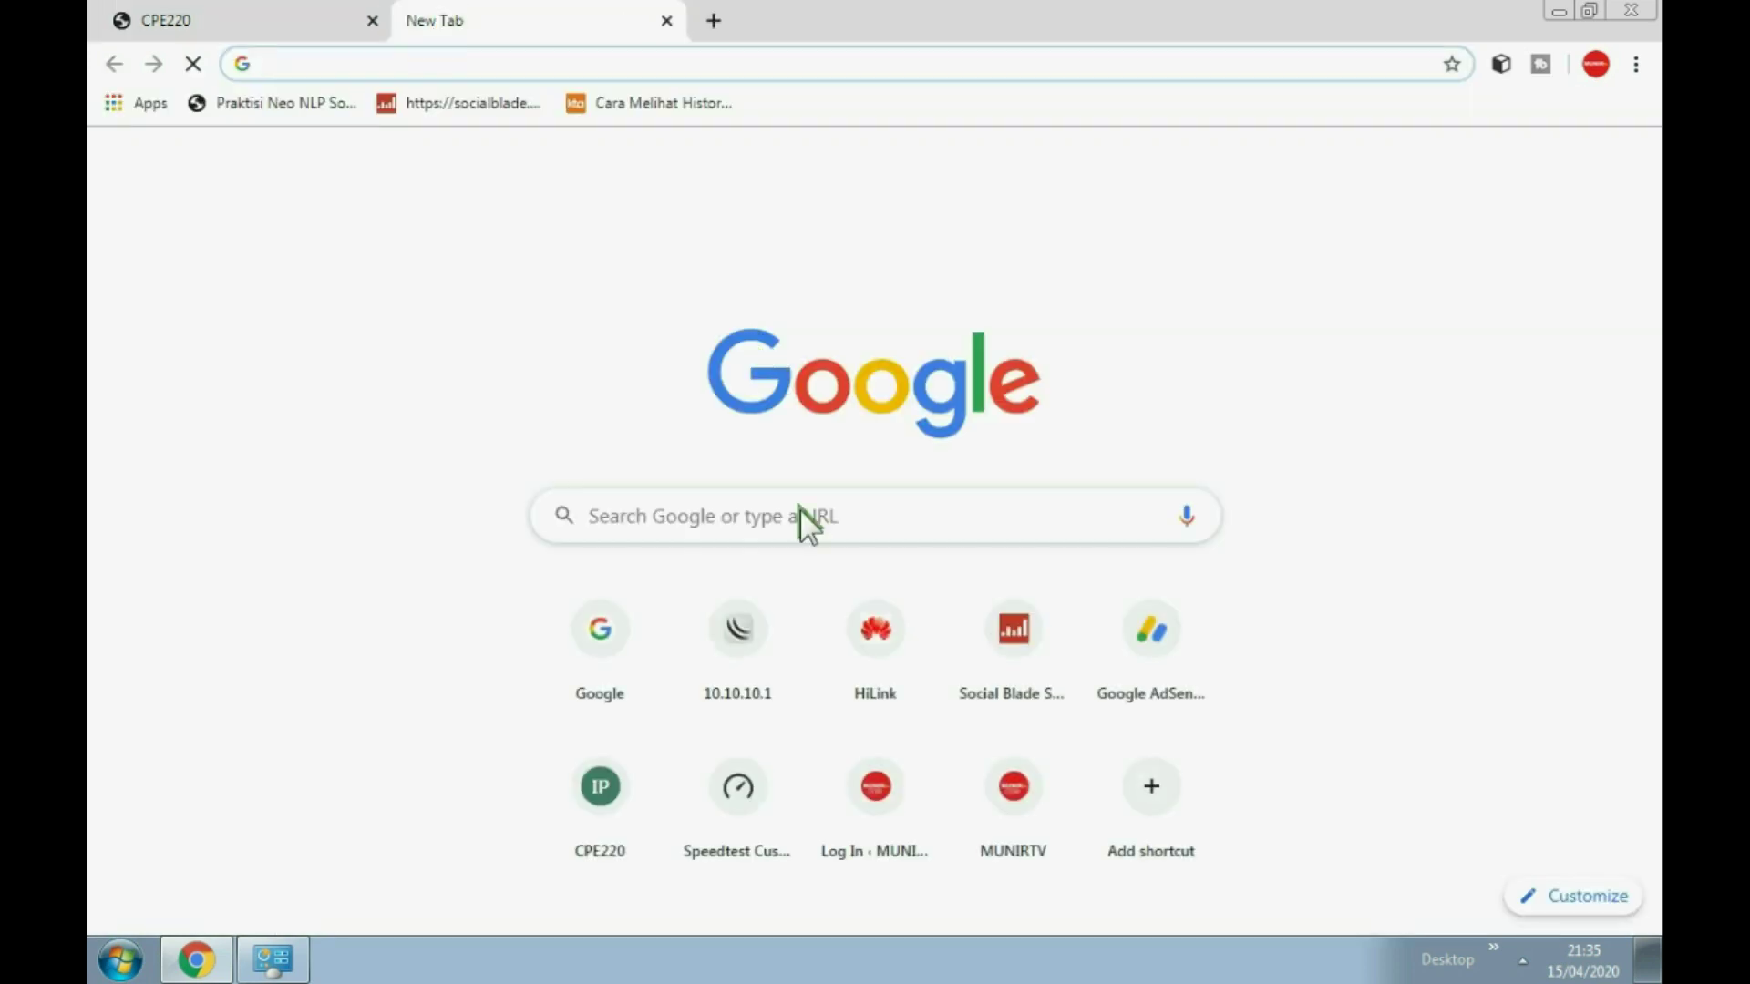
{"action": "left_click", "coordinate": [740, 633]}
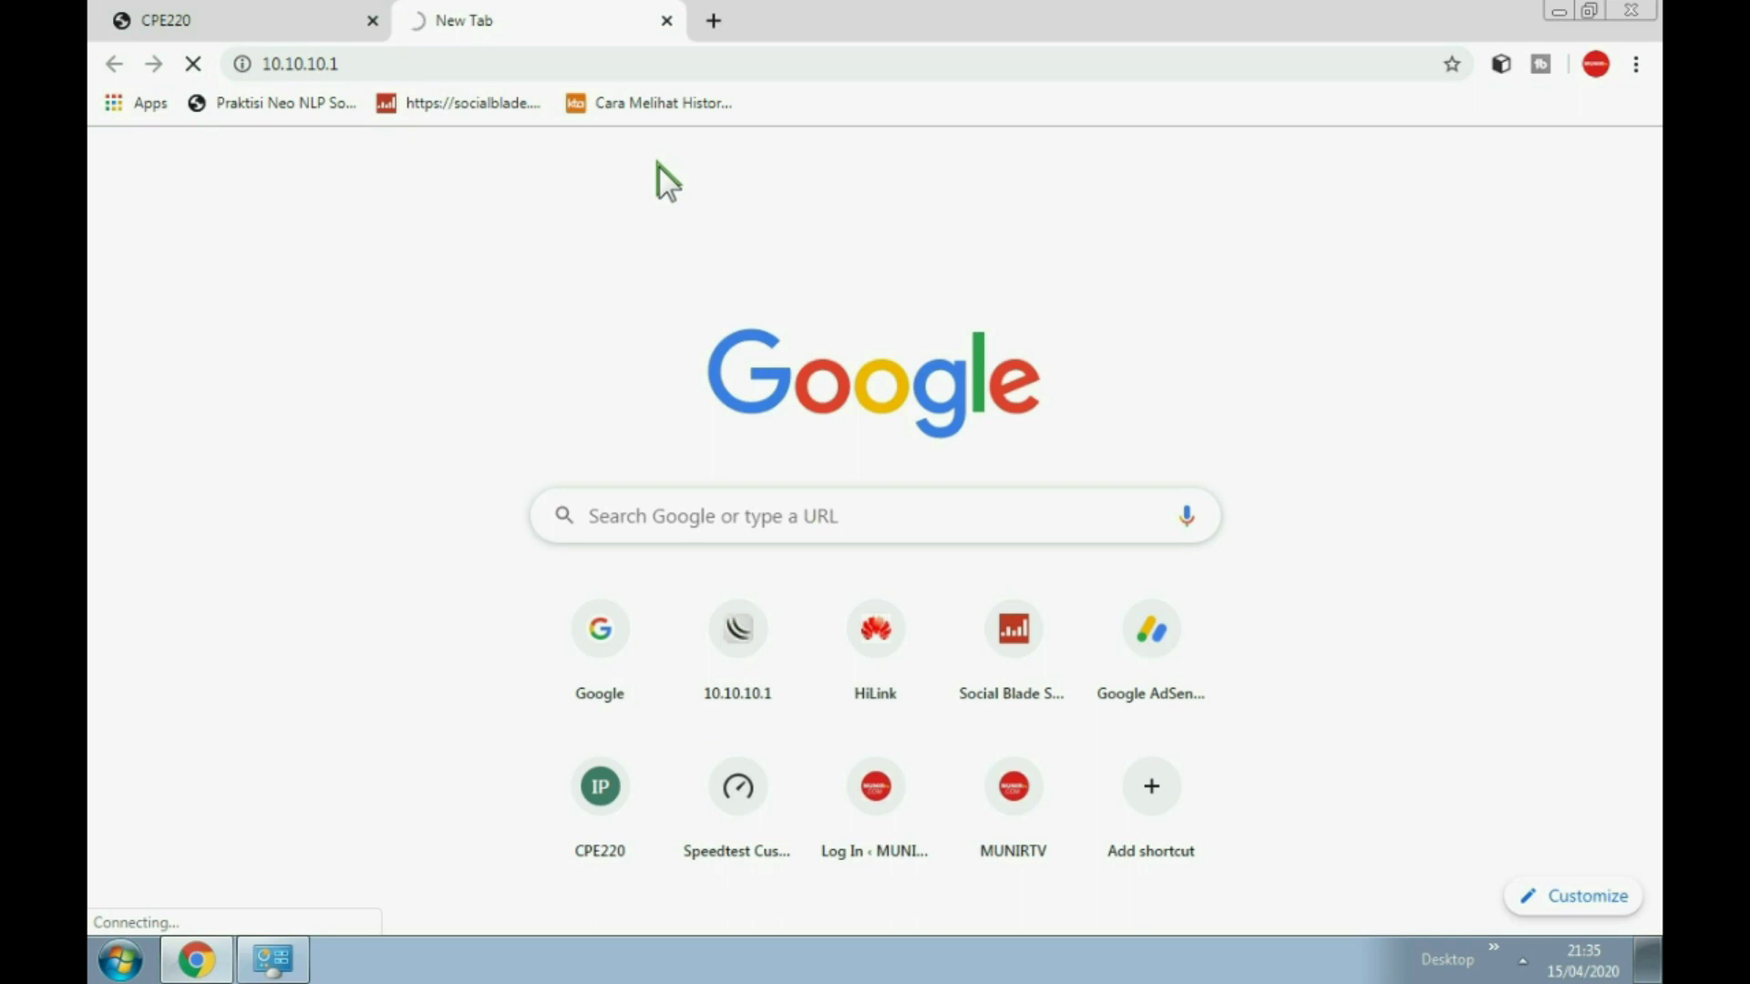
{"action": "left_click", "coordinate": [667, 19]}
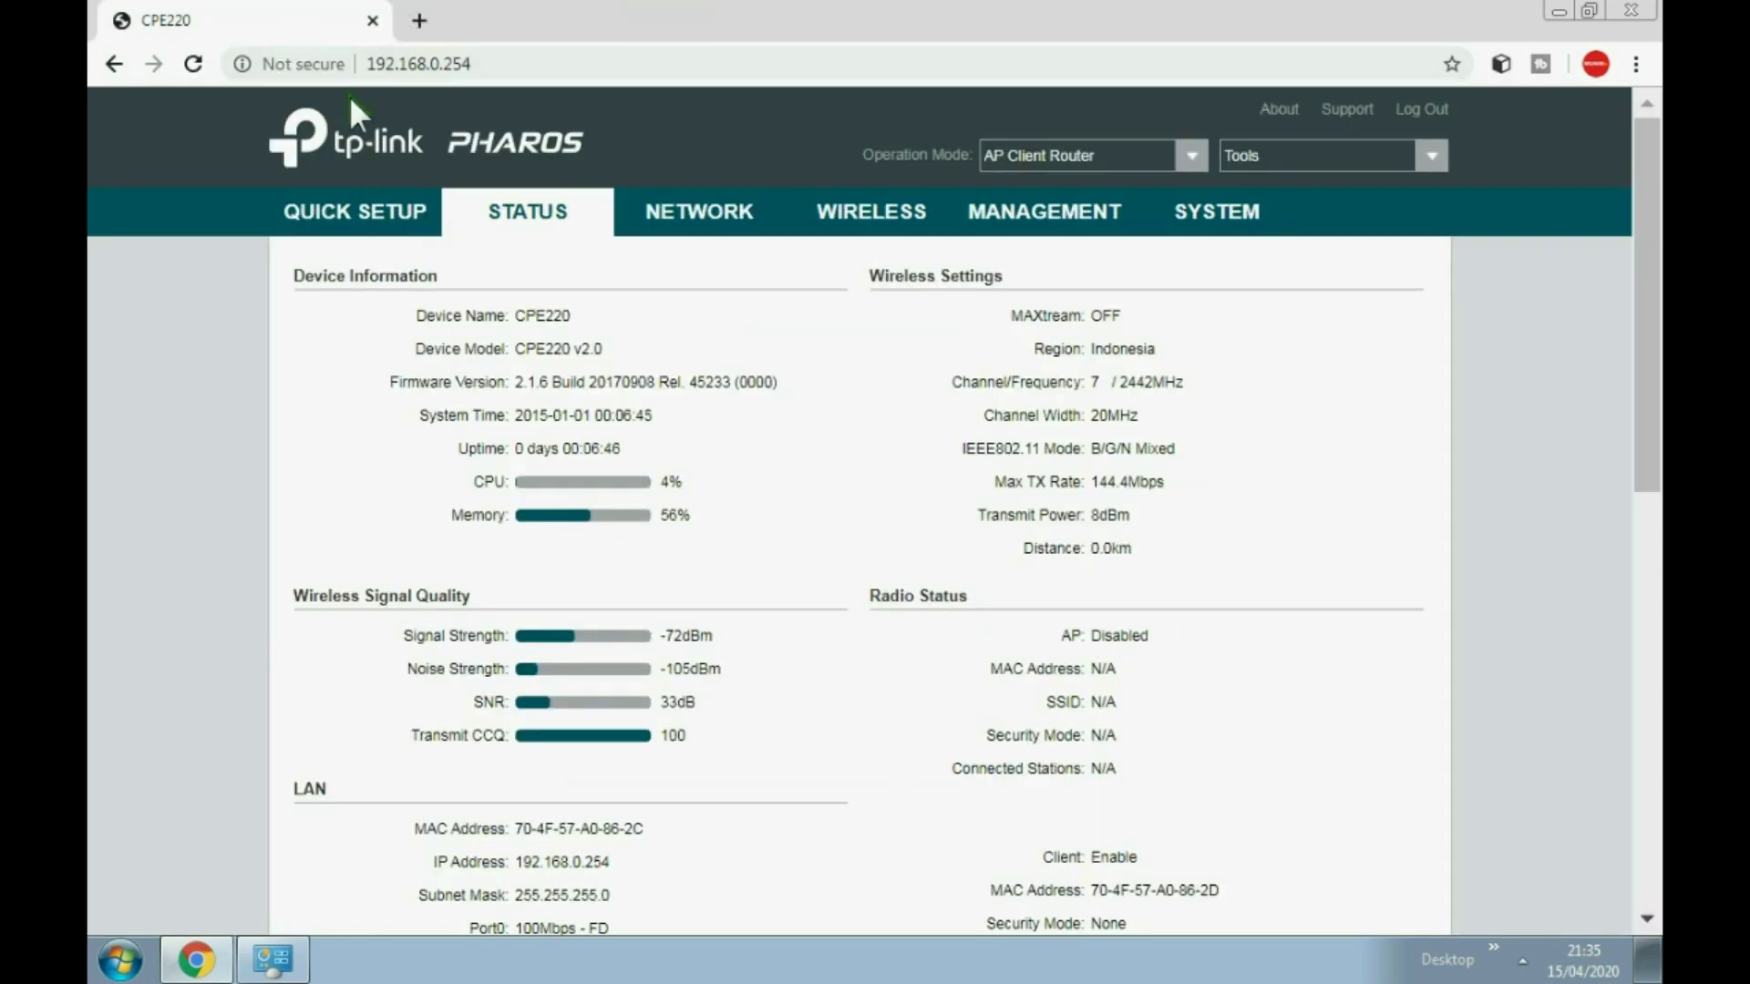
Step: Enable the wireless AP radio, change its SSID to CPE 220, then apply and save
{"action": "left_click", "coordinate": [866, 226]}
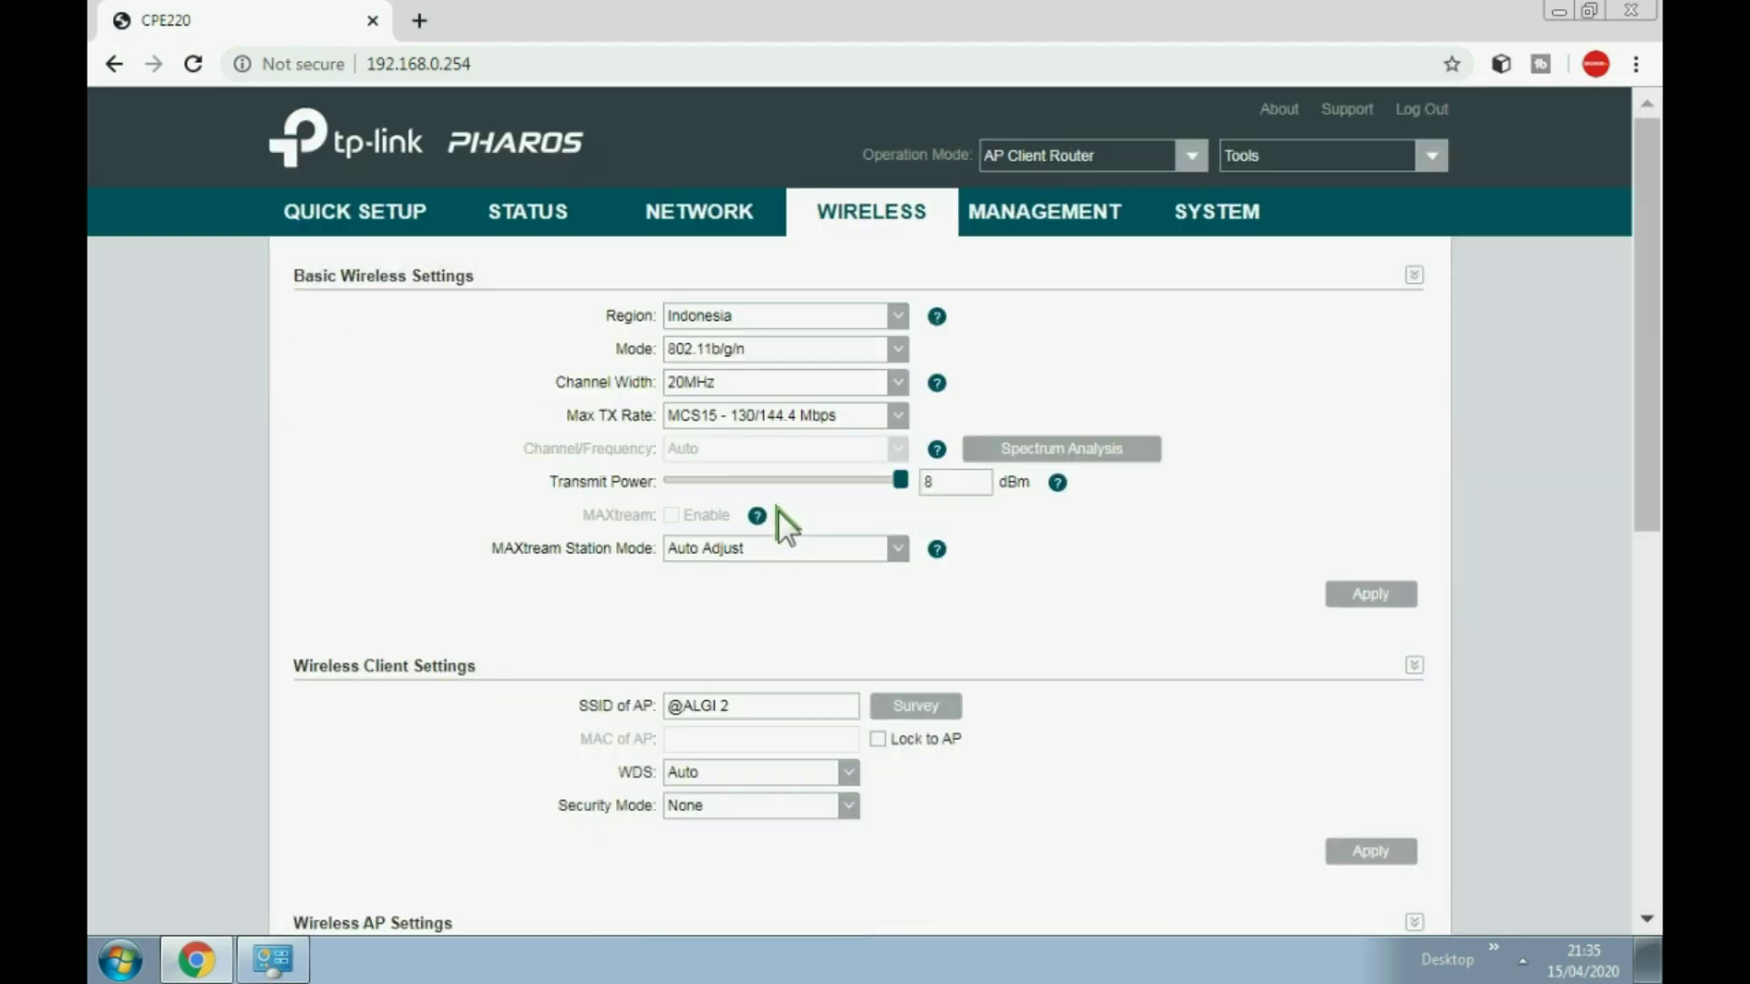
{"action": "scroll", "coordinate": [796, 576], "scroll_direction": "down", "scroll_amount": 5}
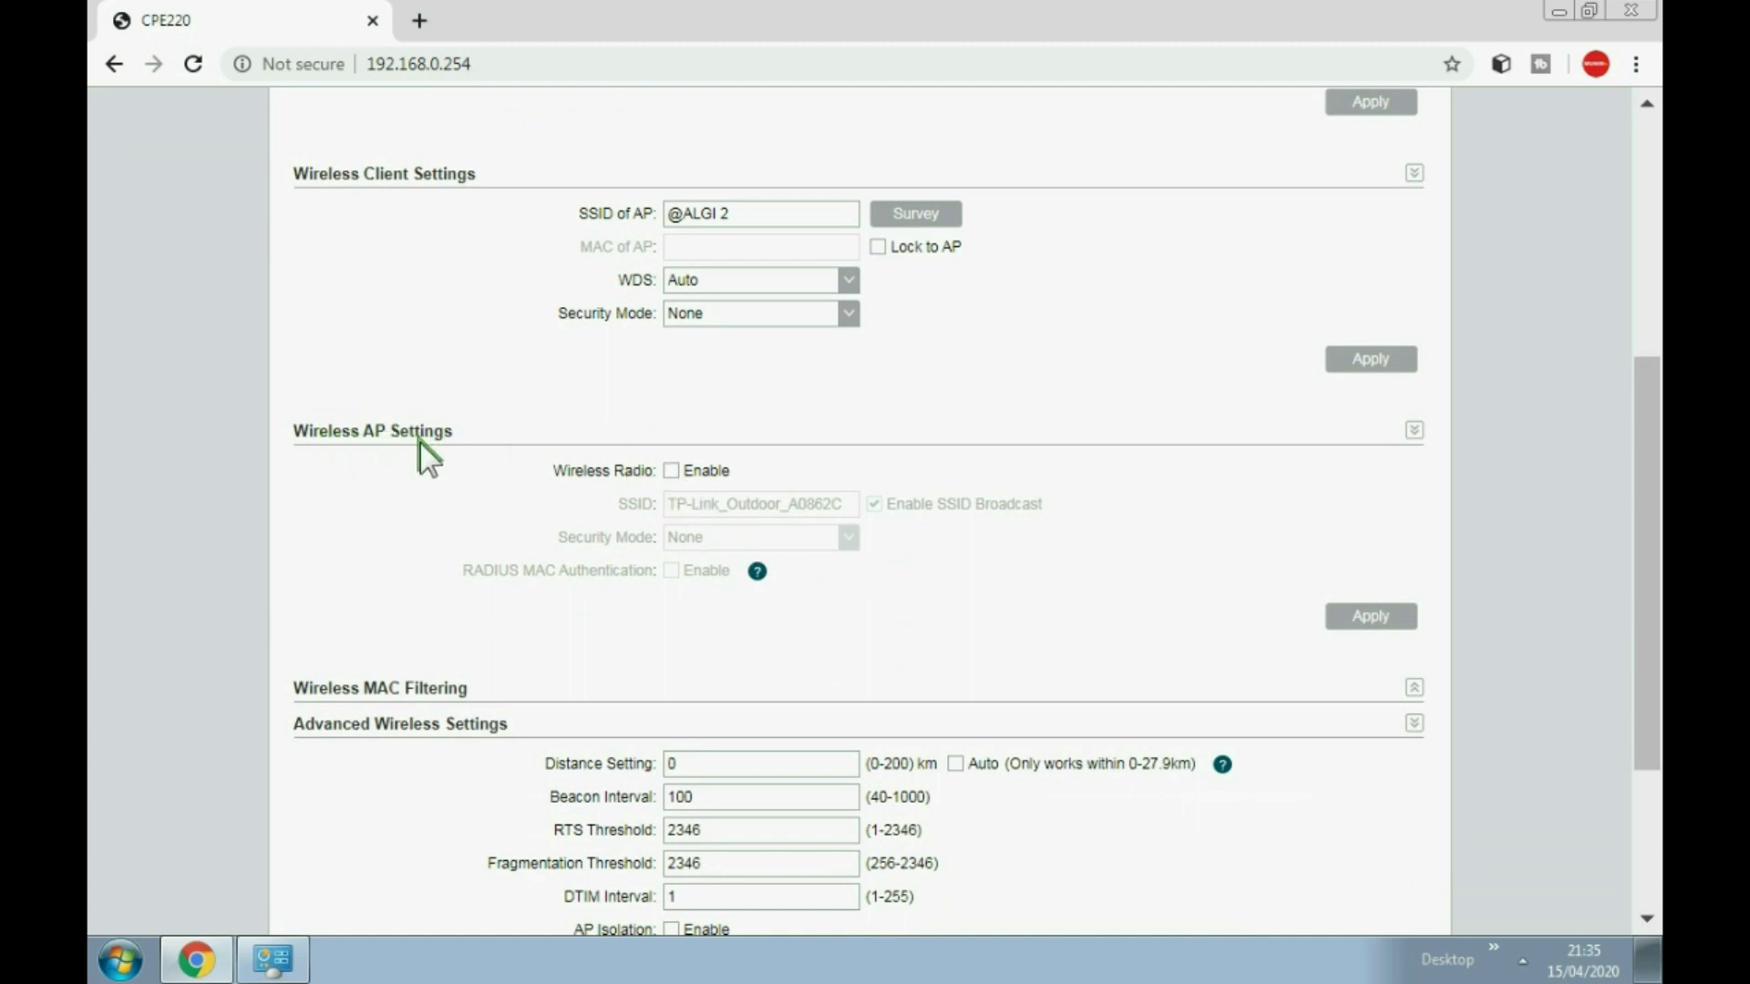
{"action": "left_click", "coordinate": [672, 470]}
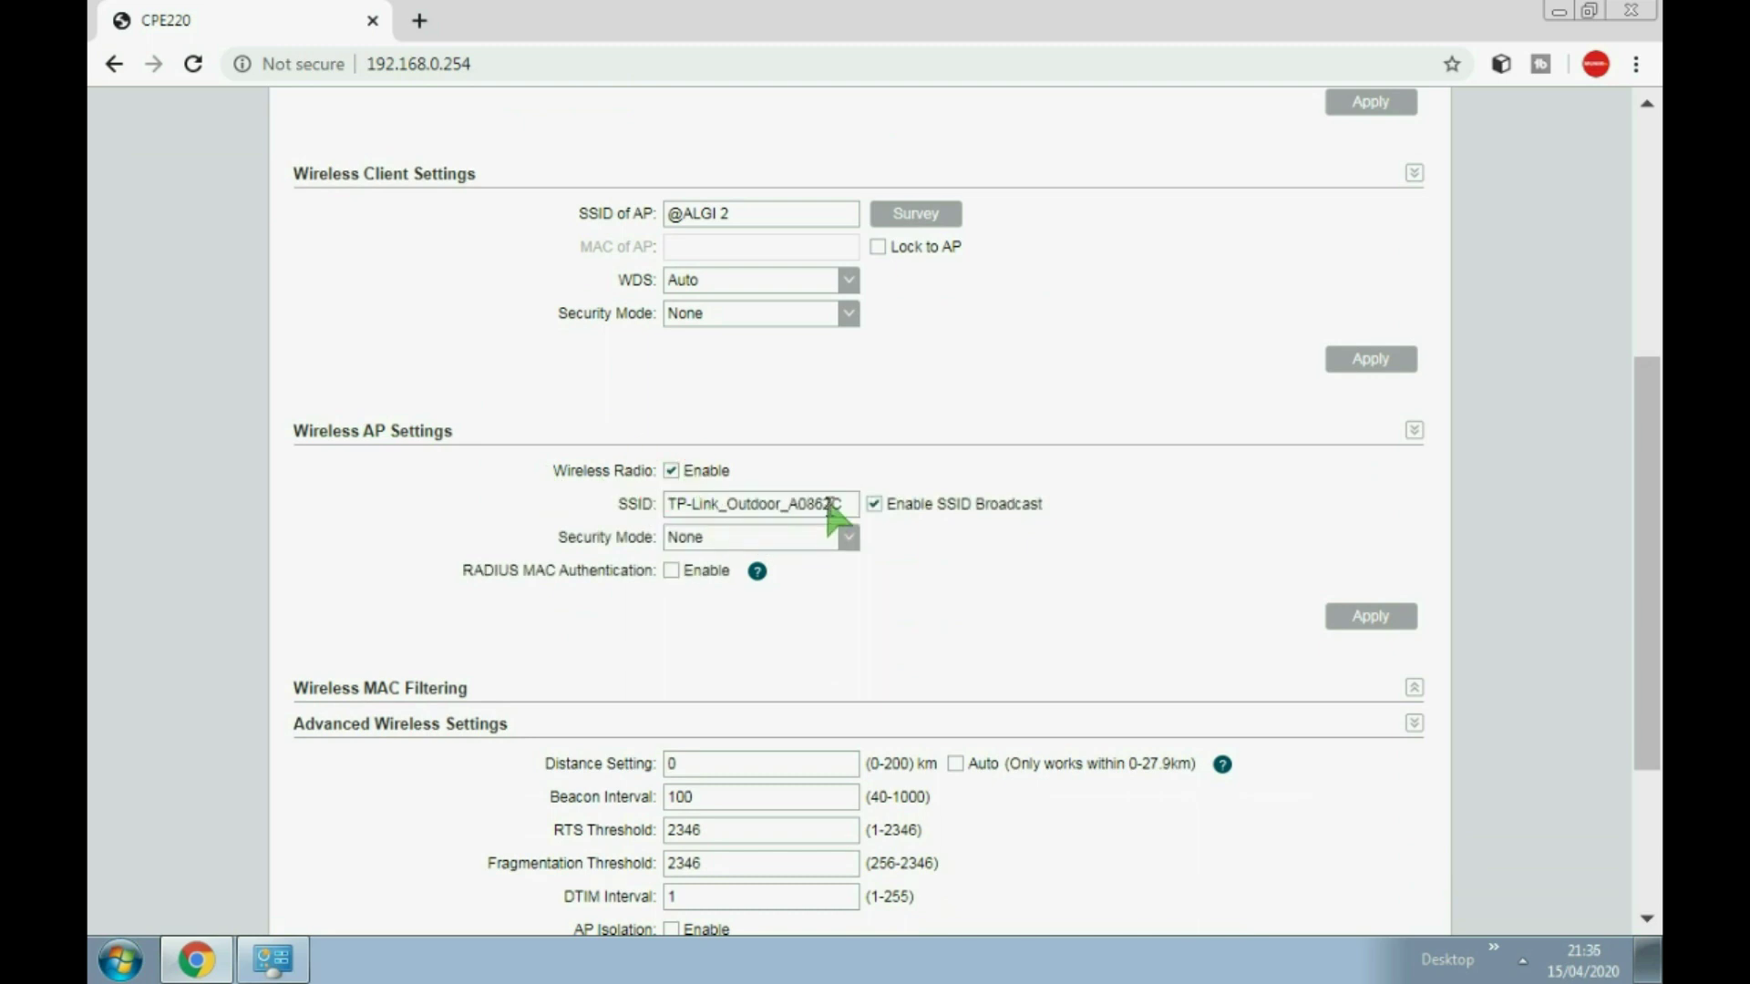
{"action": "left_click_drag", "start_coordinate": [828, 504], "coordinate": [522, 466]}
{"action": "key", "text": "BackSpace"}
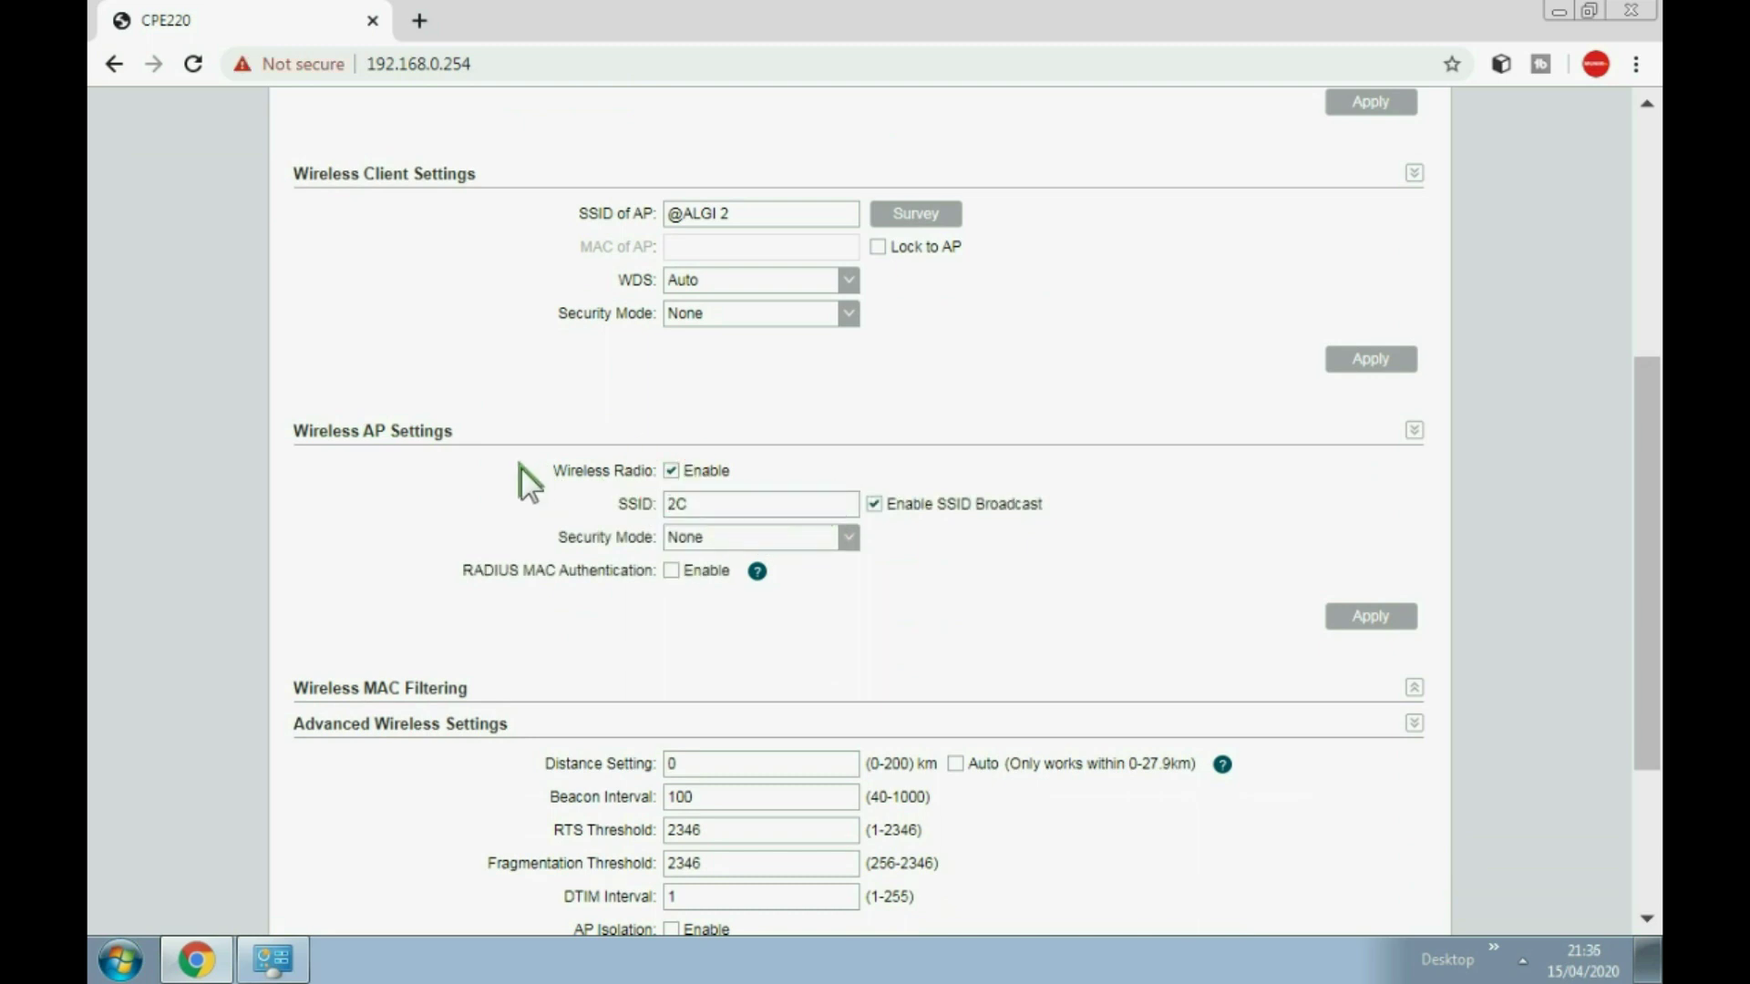
{"action": "key", "text": "BackSpace"}
{"action": "key", "text": "BackSpace"}
{"action": "type", "text": "CPE 220"}
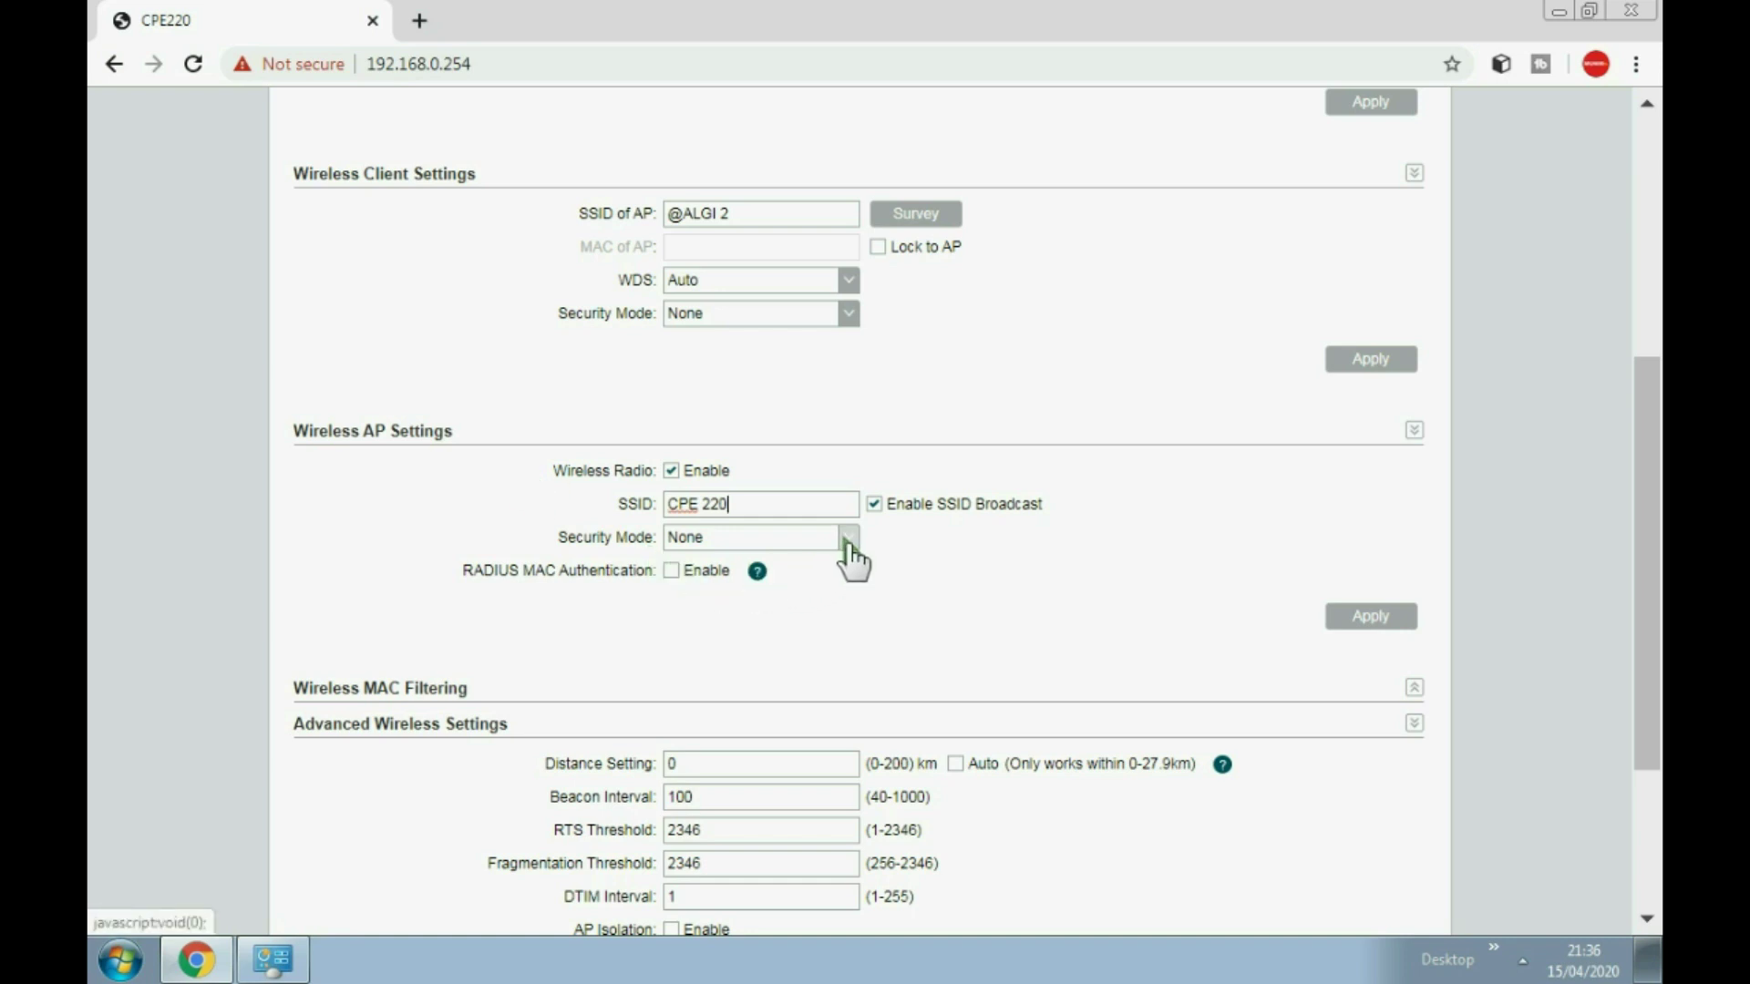
{"action": "left_click", "coordinate": [1382, 629]}
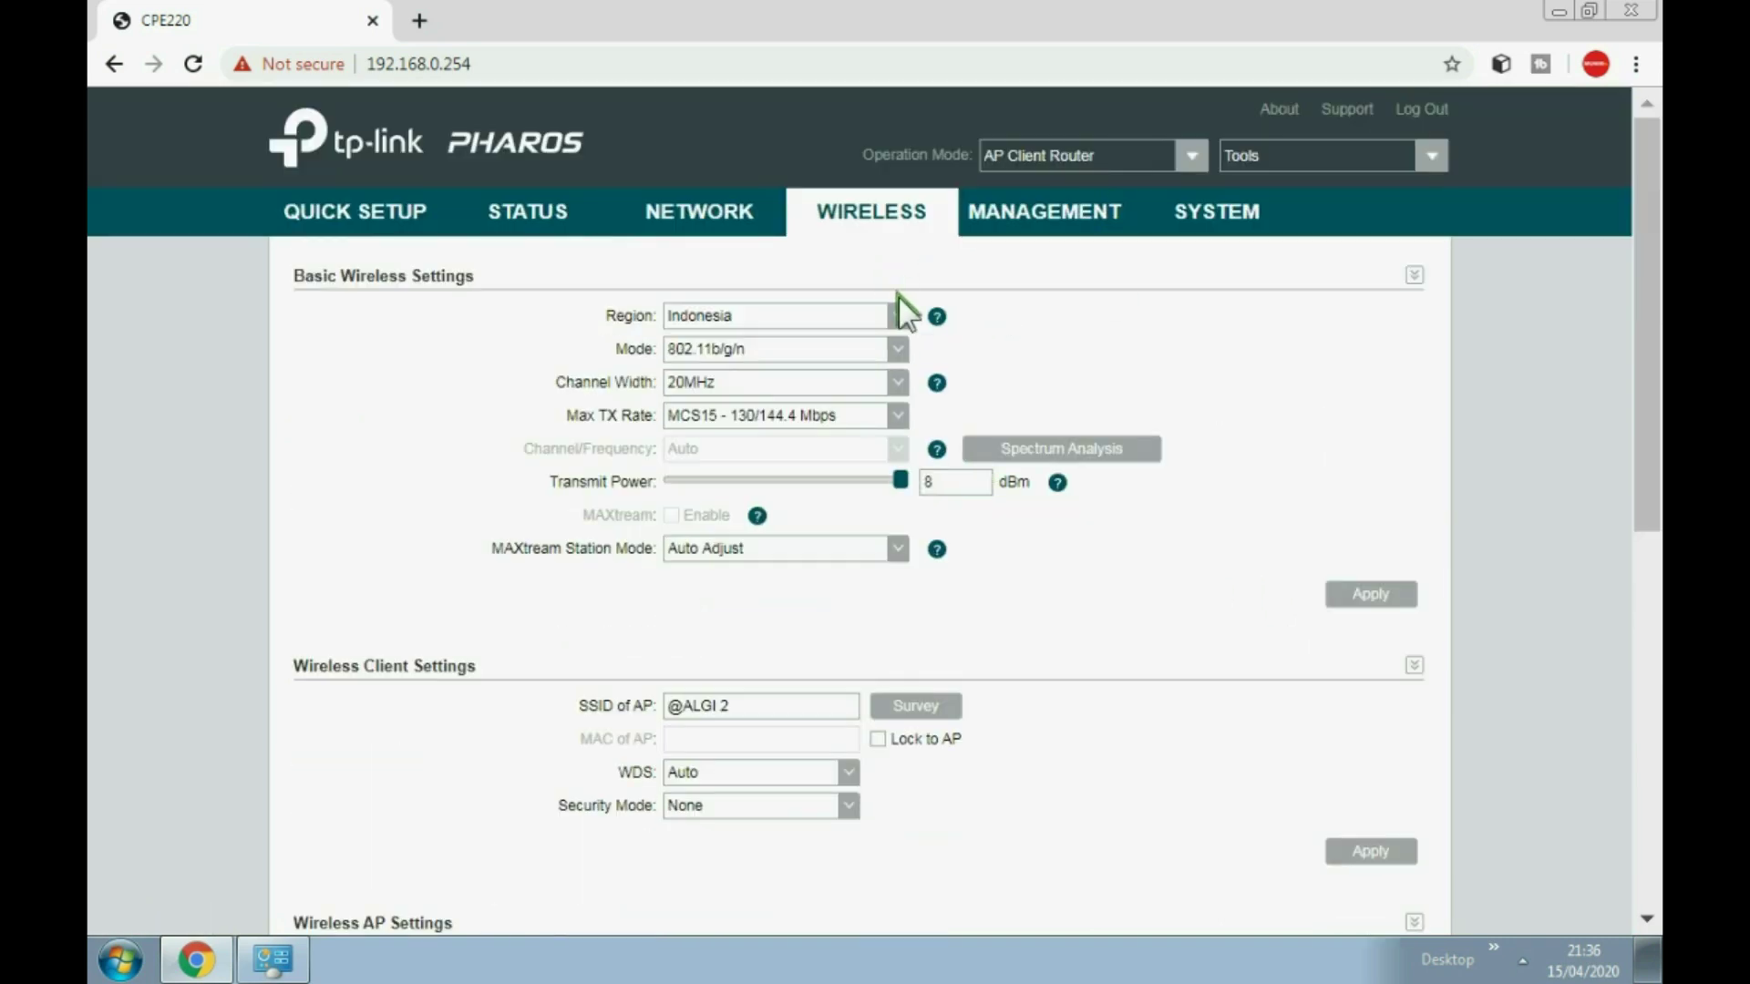
{"action": "left_click", "coordinate": [1331, 280]}
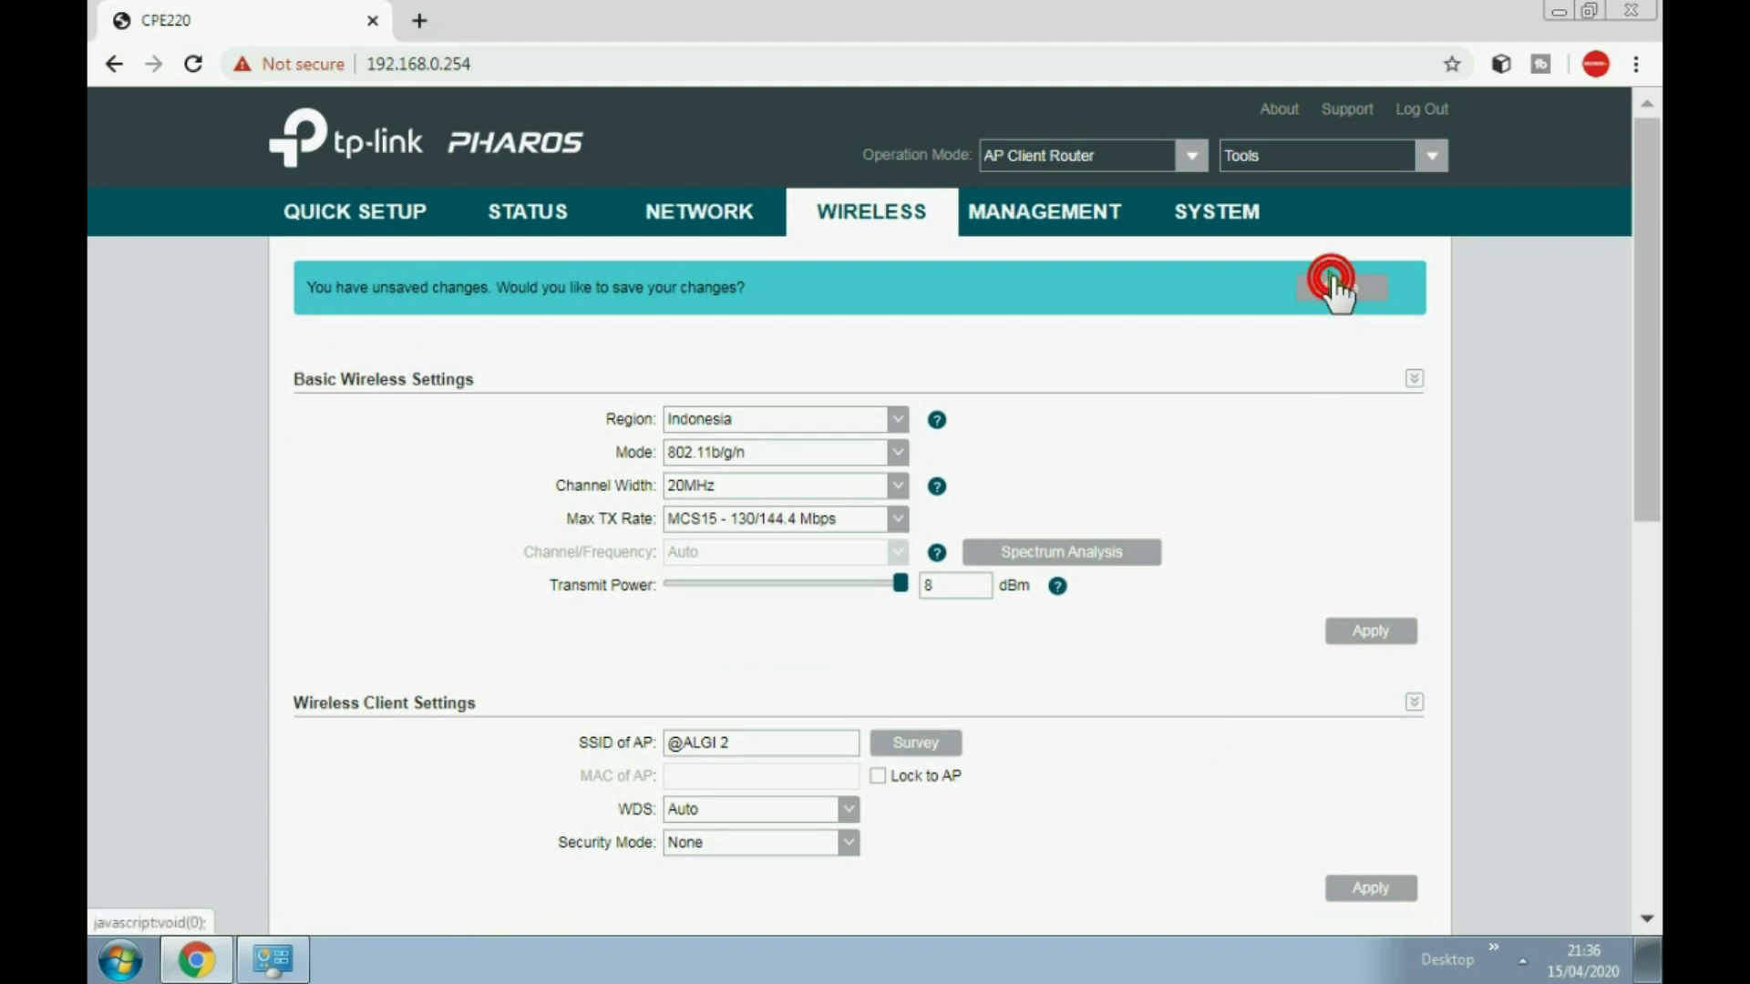
{"action": "scroll", "coordinate": [1075, 360], "scroll_direction": "down", "scroll_amount": 2}
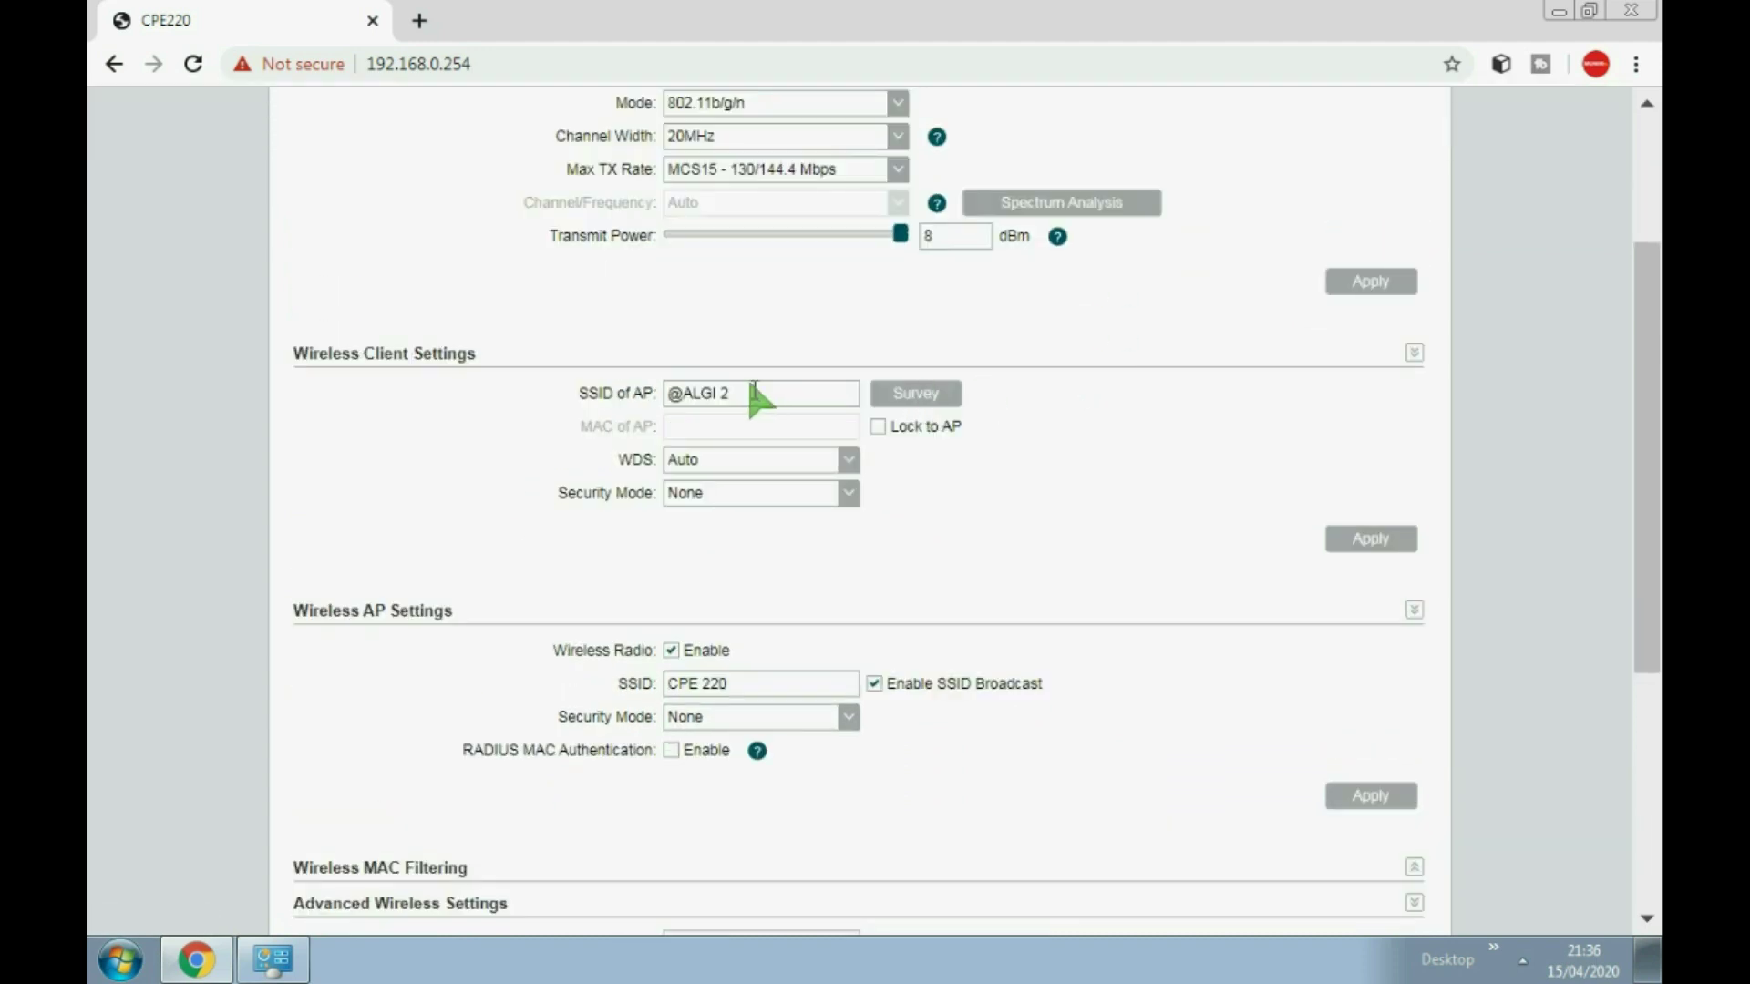
{"action": "left_click_drag", "start_coordinate": [739, 394], "coordinate": [573, 397]}
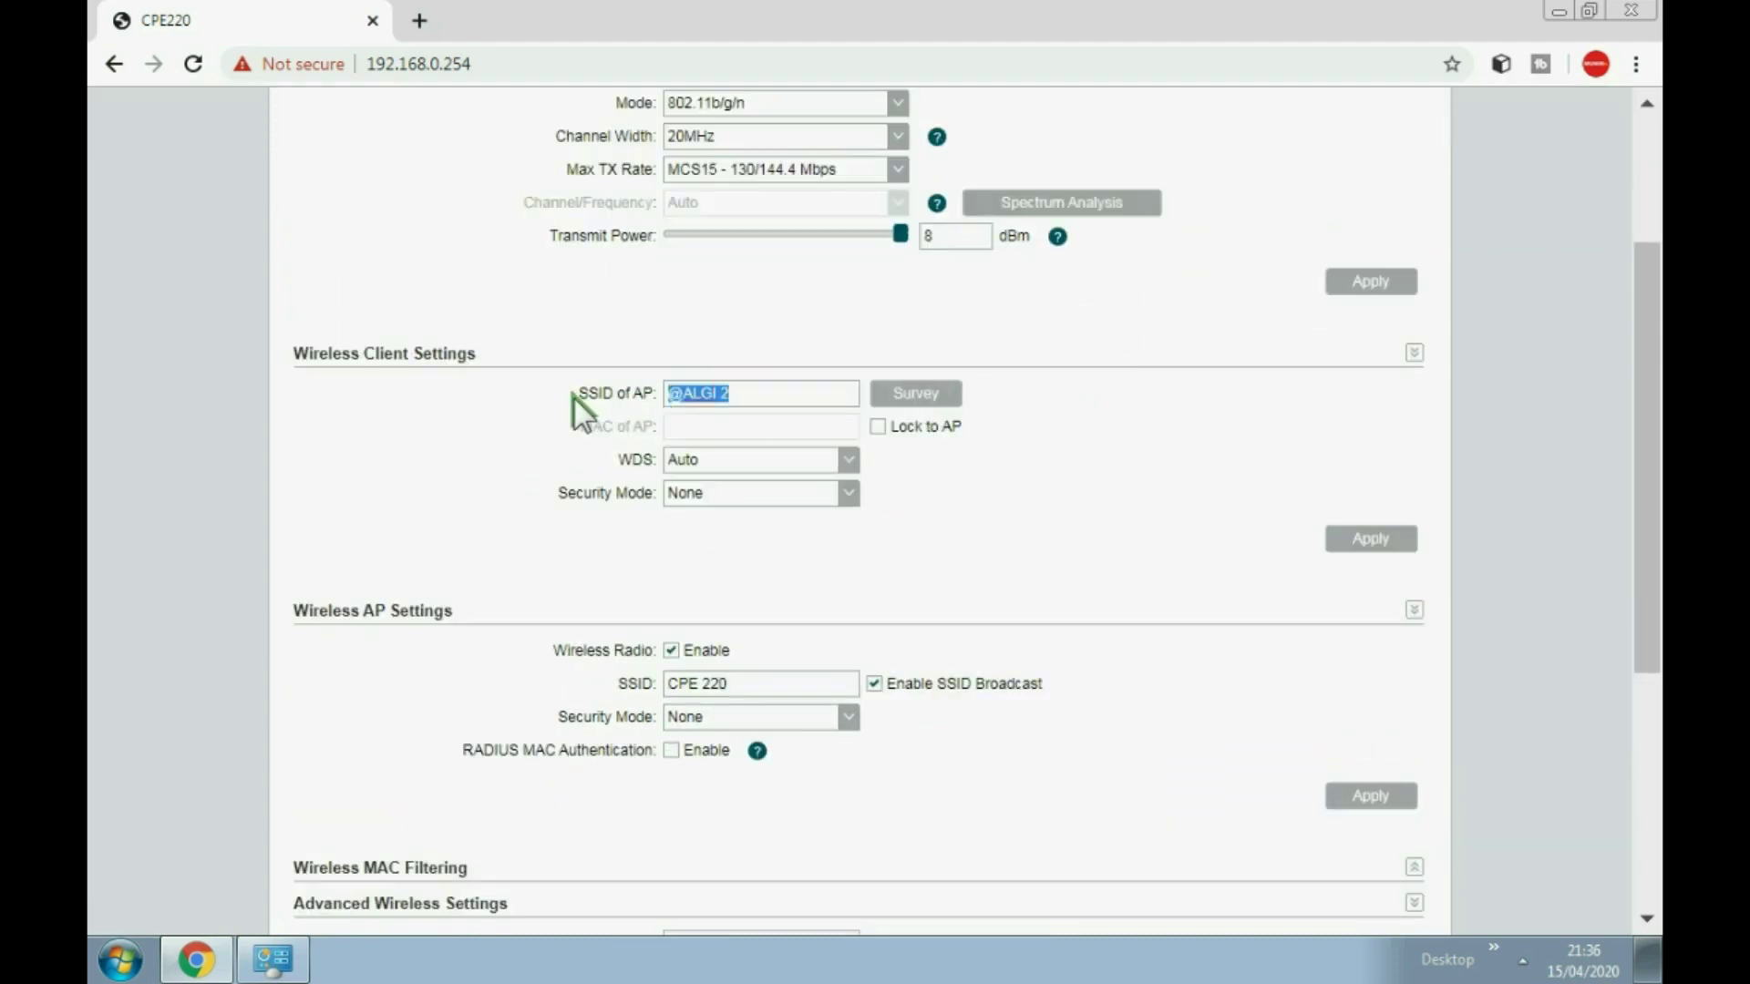
{"action": "triple_click", "coordinate": [741, 685]}
{"action": "scroll", "coordinate": [774, 718], "scroll_direction": "down", "scroll_amount": 1}
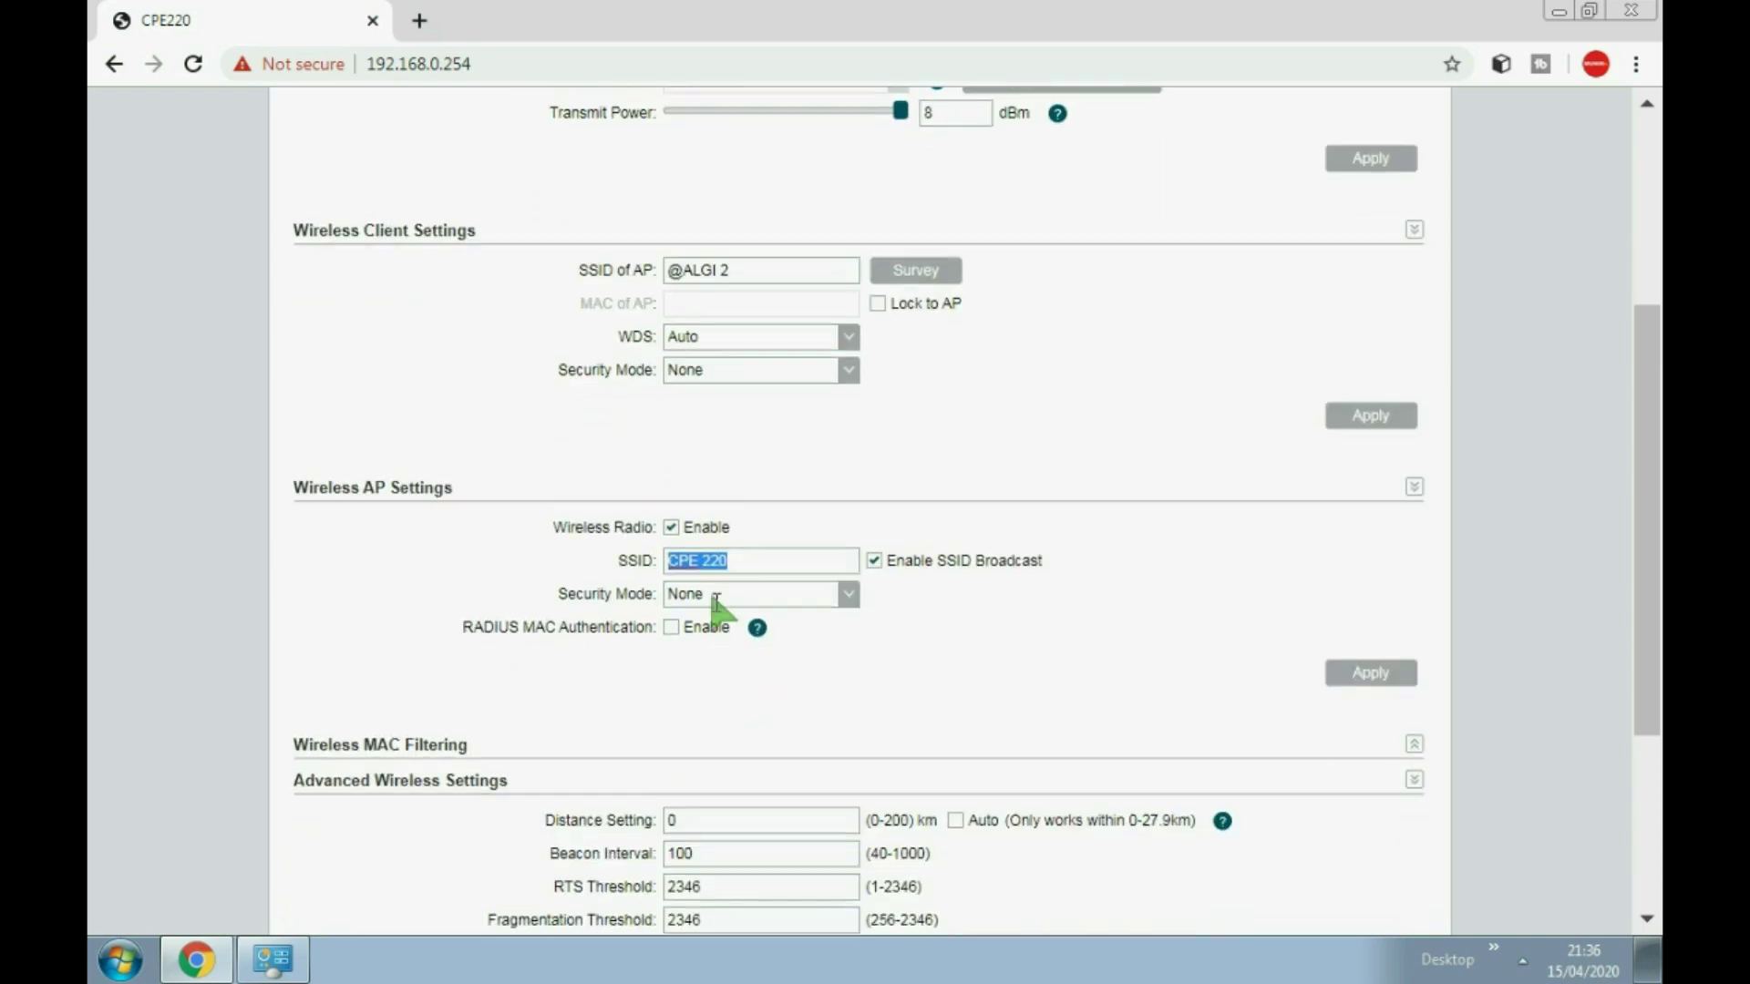
{"action": "left_click", "coordinate": [737, 552]}
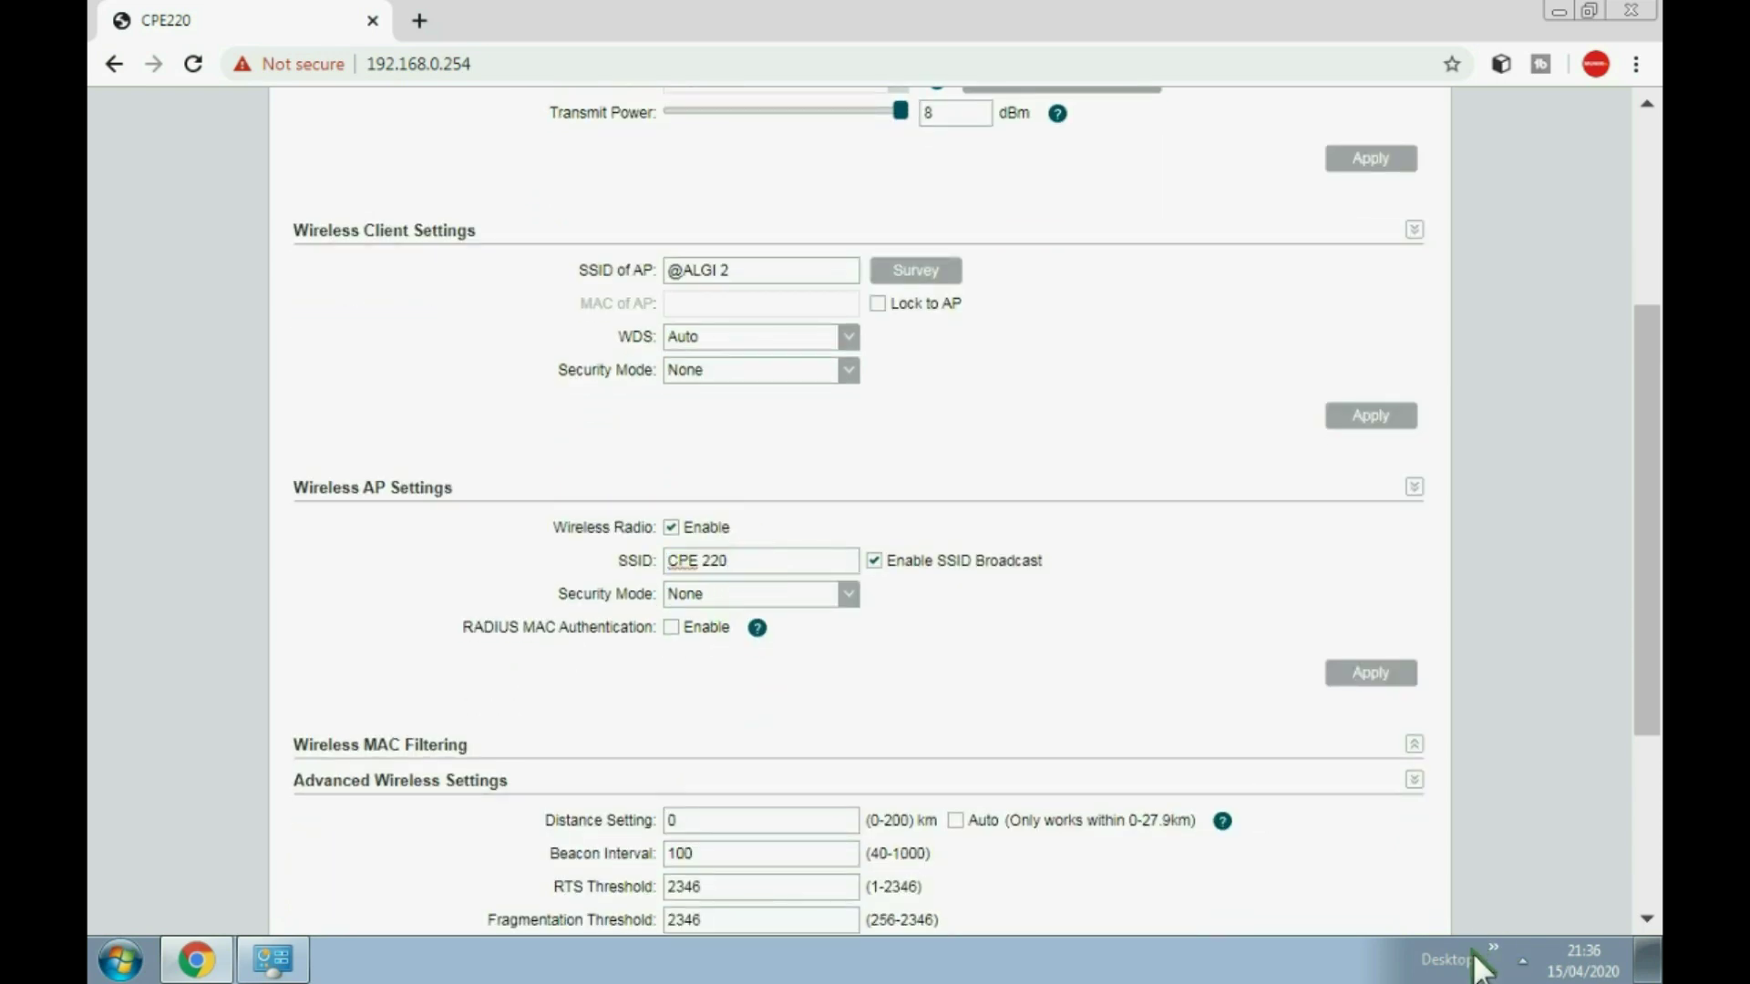
Step: Join the PC to the CPE 220 wireless network and confirm it shows Connected
{"action": "left_click", "coordinate": [1520, 957]}
{"action": "left_click", "coordinate": [1501, 813]}
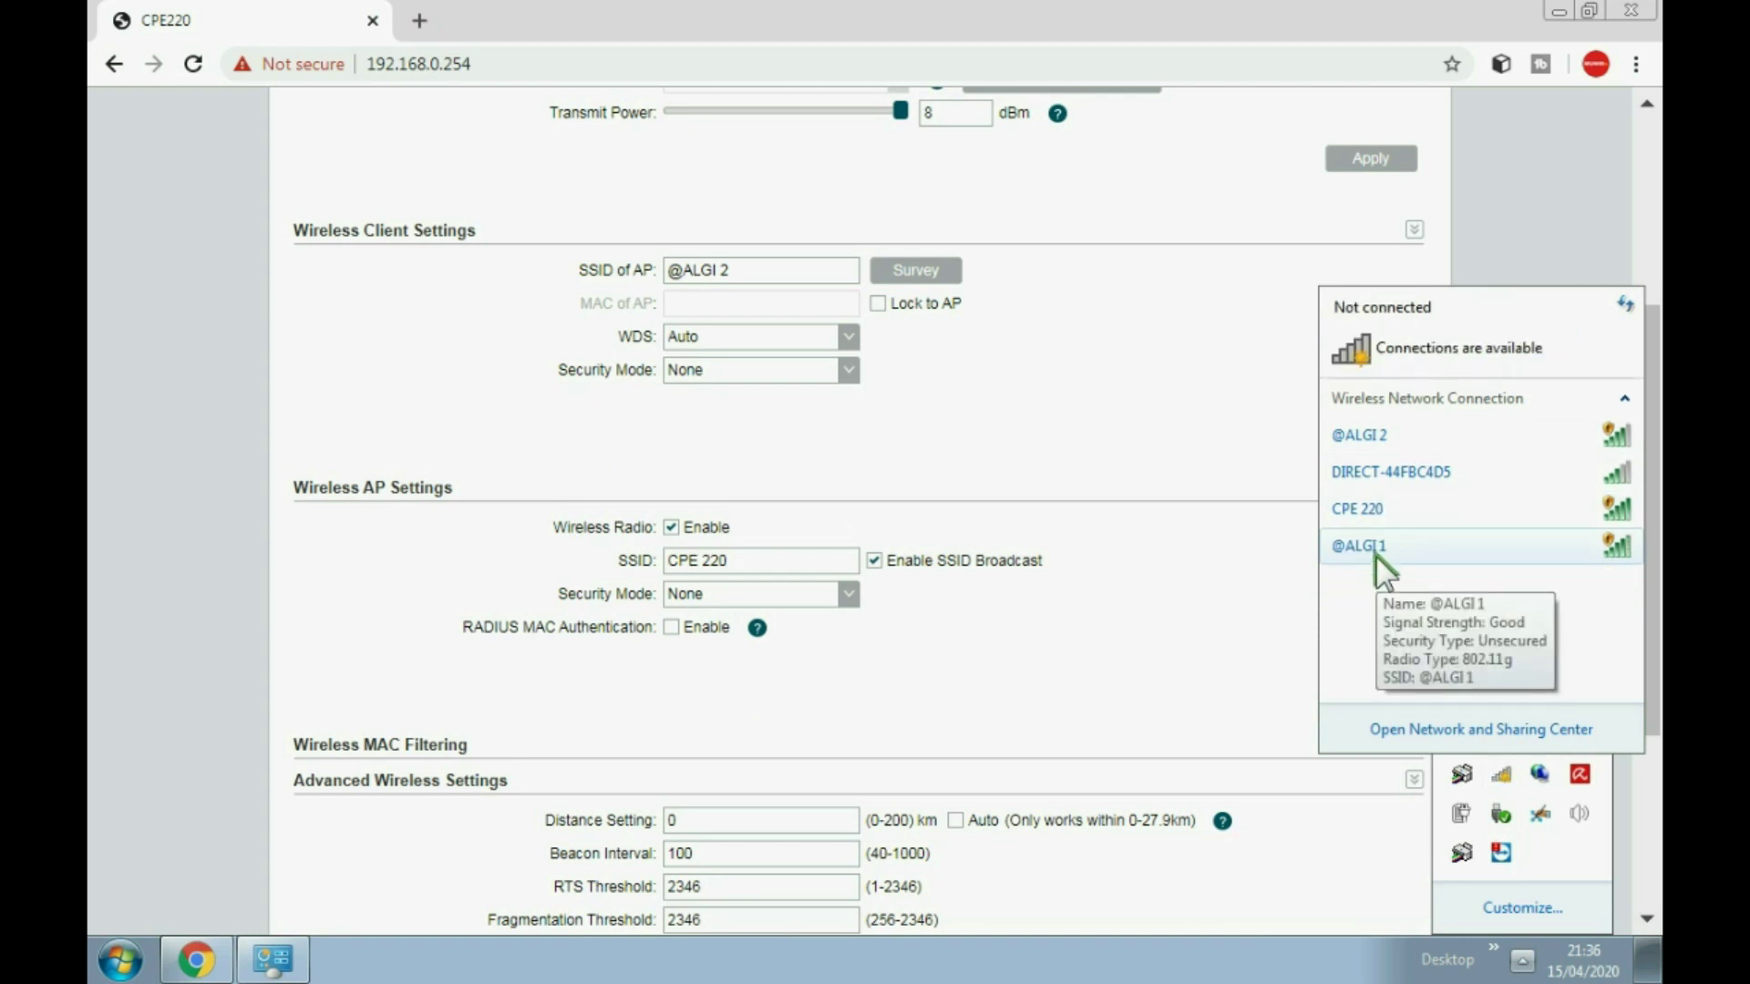
{"action": "left_click", "coordinate": [1389, 508]}
{"action": "left_click", "coordinate": [1580, 599]}
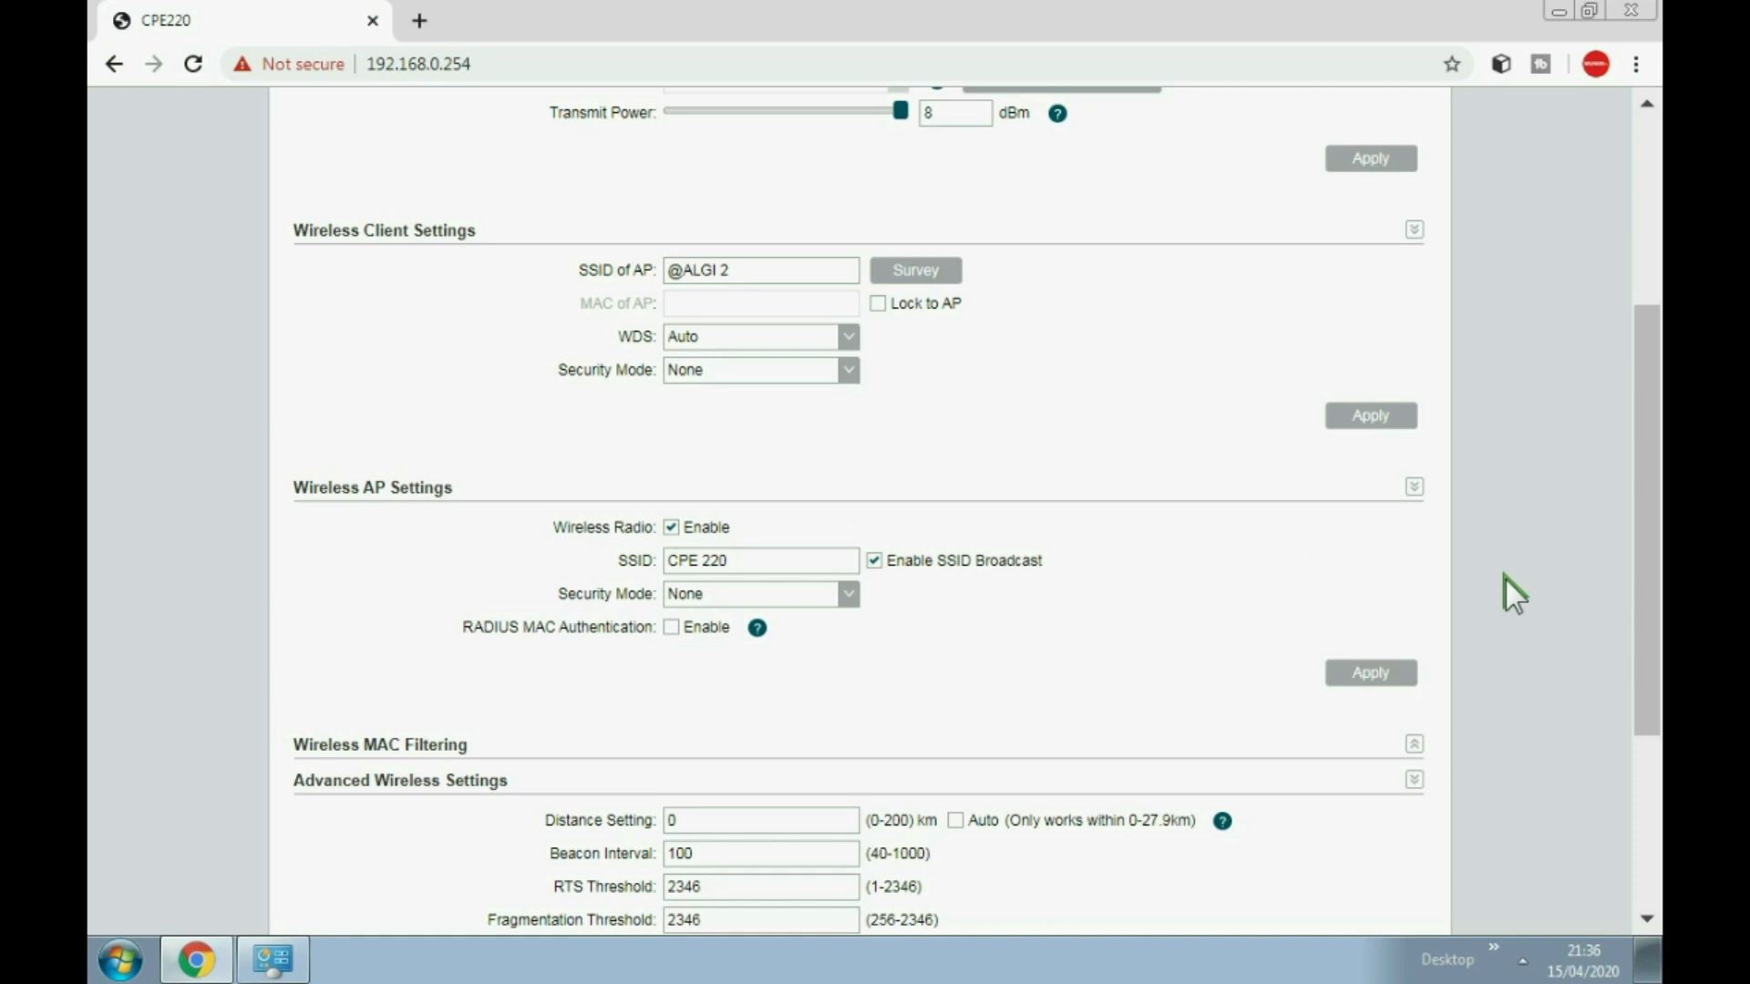
{"action": "left_click", "coordinate": [1522, 960]}
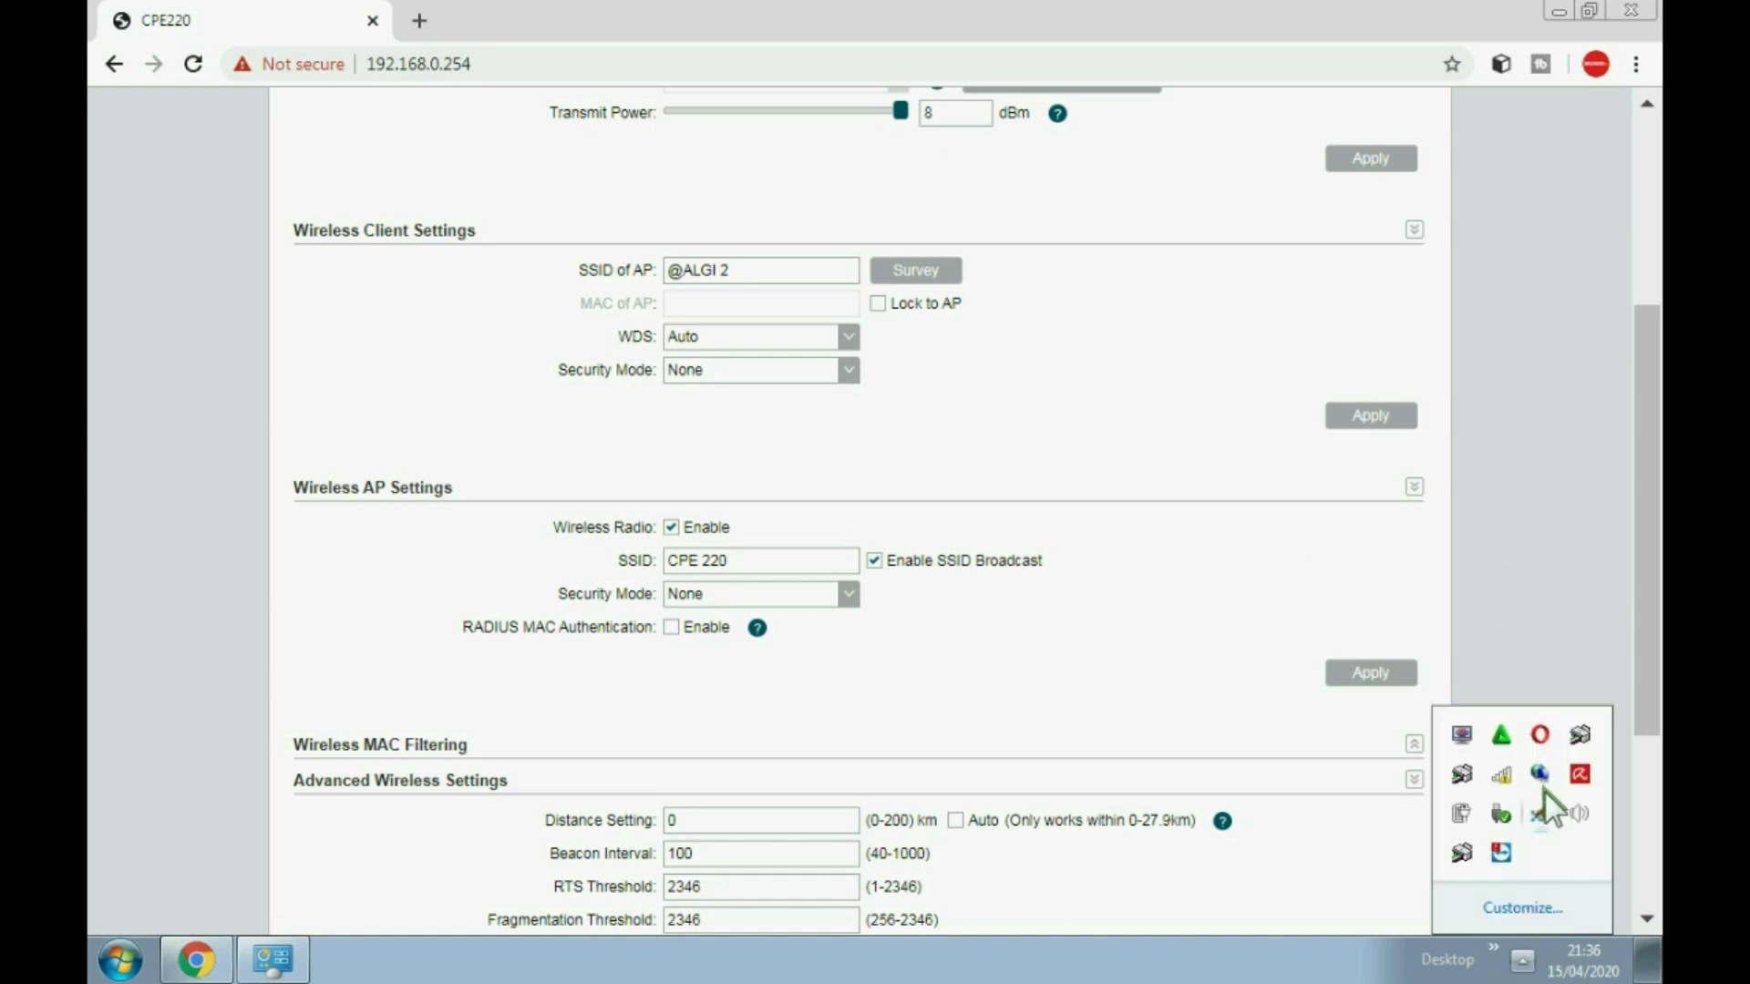
{"action": "left_click", "coordinate": [1501, 773]}
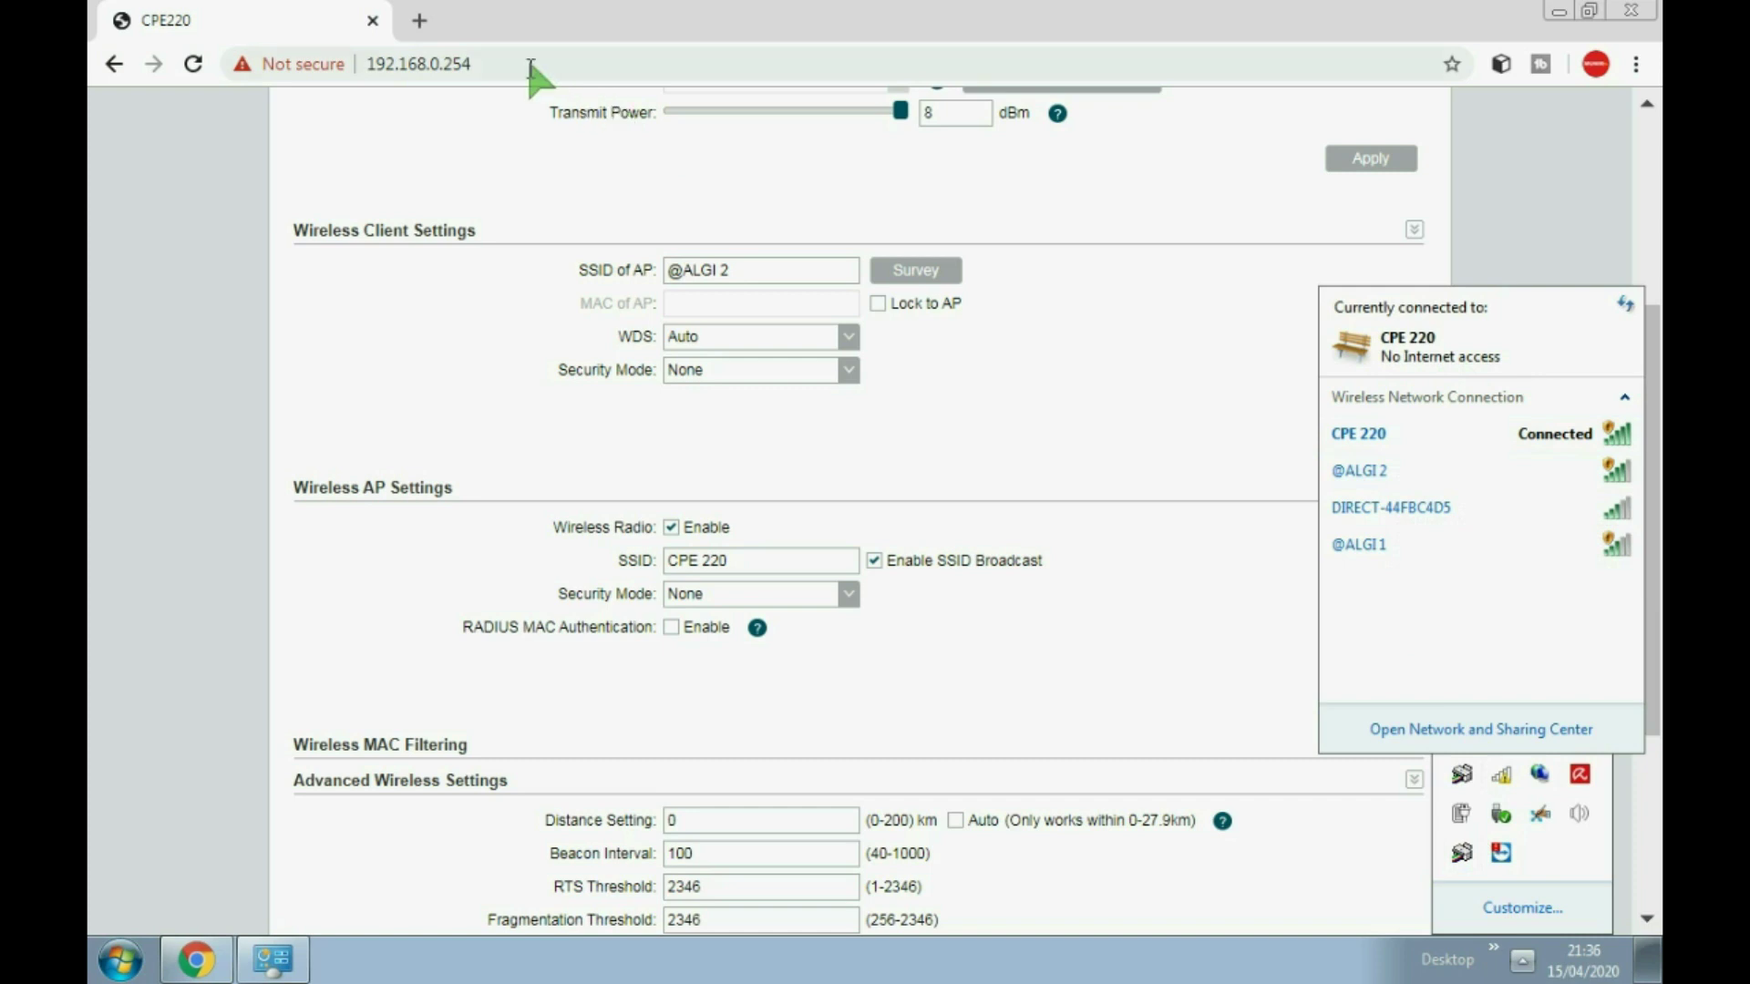
Step: Try loading the 10.10.10.1 gateway page in a new tab and bring up the wireless network list
{"action": "left_click", "coordinate": [419, 20]}
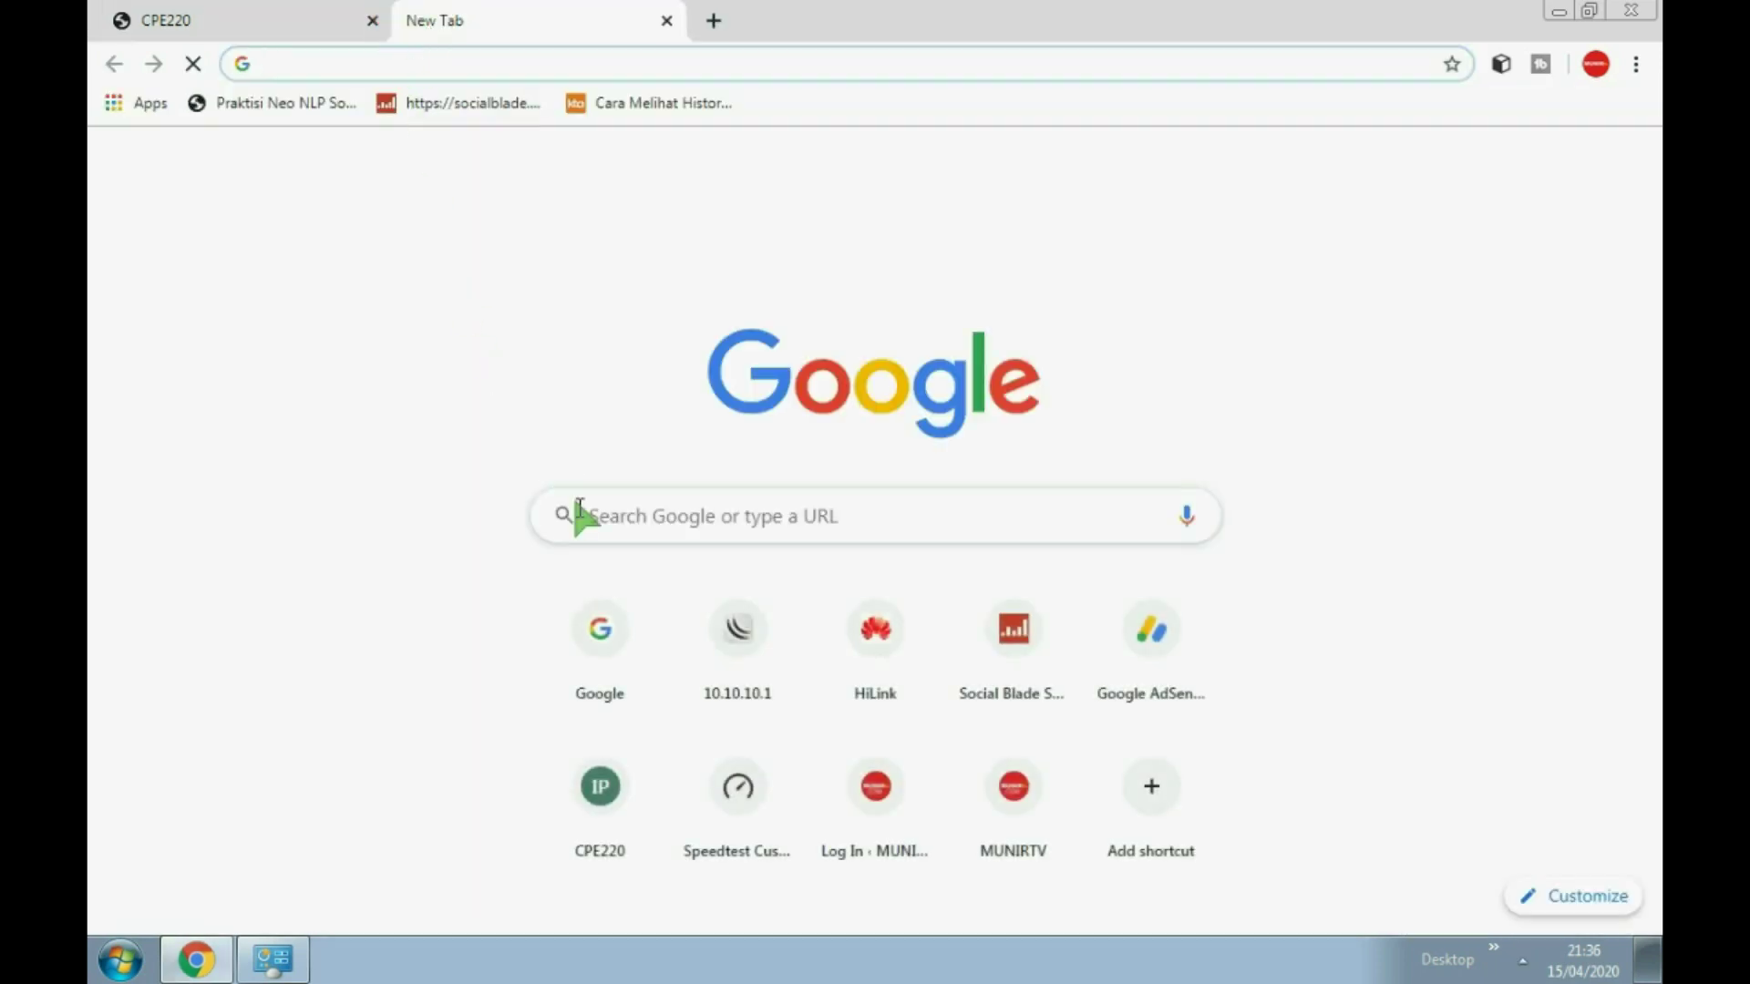
{"action": "left_click", "coordinate": [738, 652]}
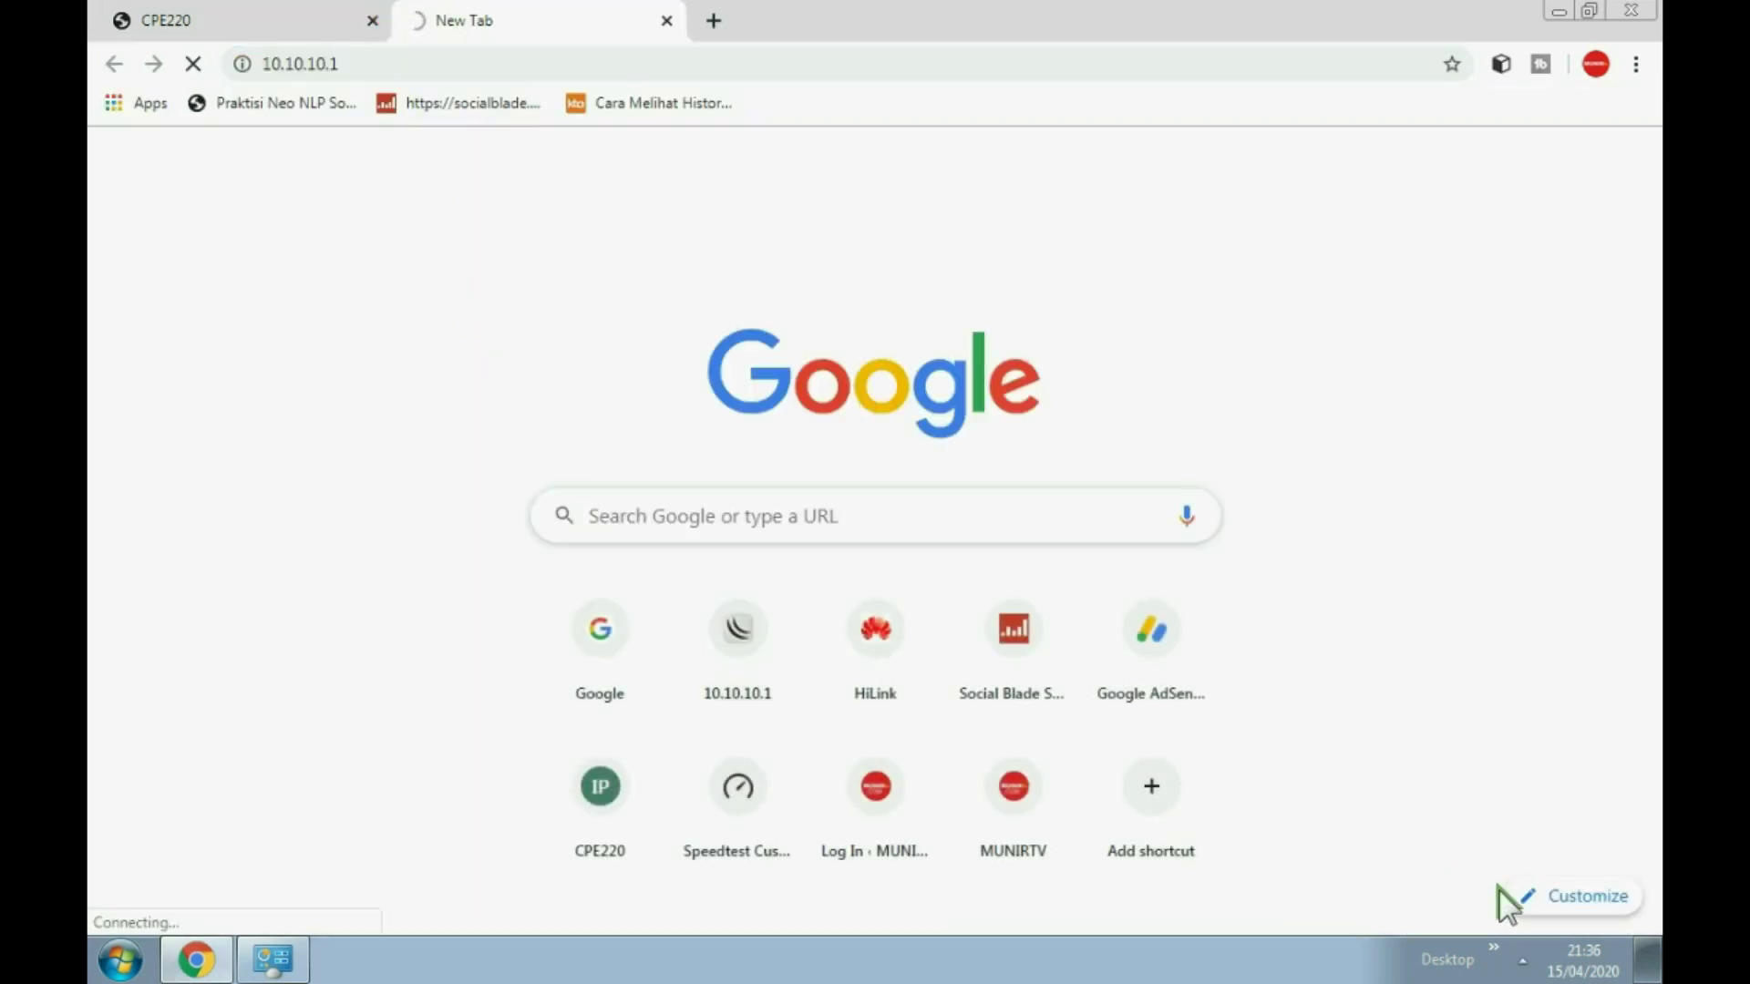
{"action": "left_click", "coordinate": [1522, 962]}
{"action": "left_click", "coordinate": [1501, 774]}
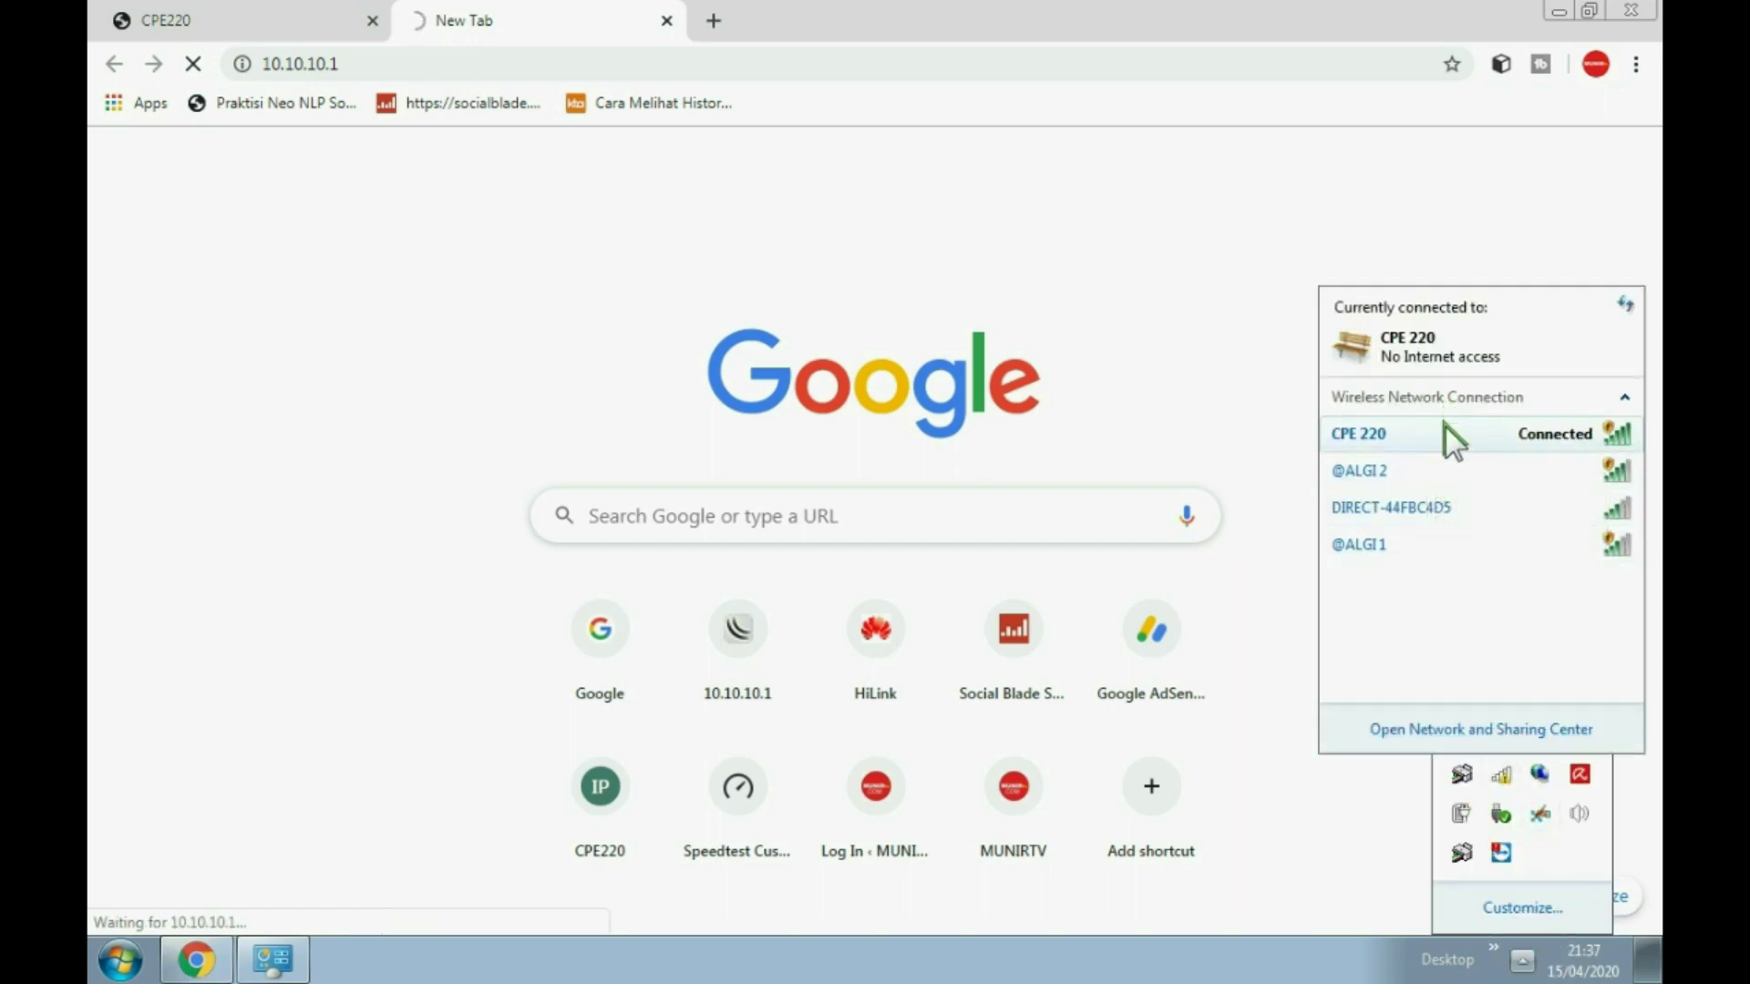
Step: Confirm CPE 220's IPv4 settings are automatic, then close the status and properties dialogs
{"action": "mouse_move", "coordinate": [1443, 425]}
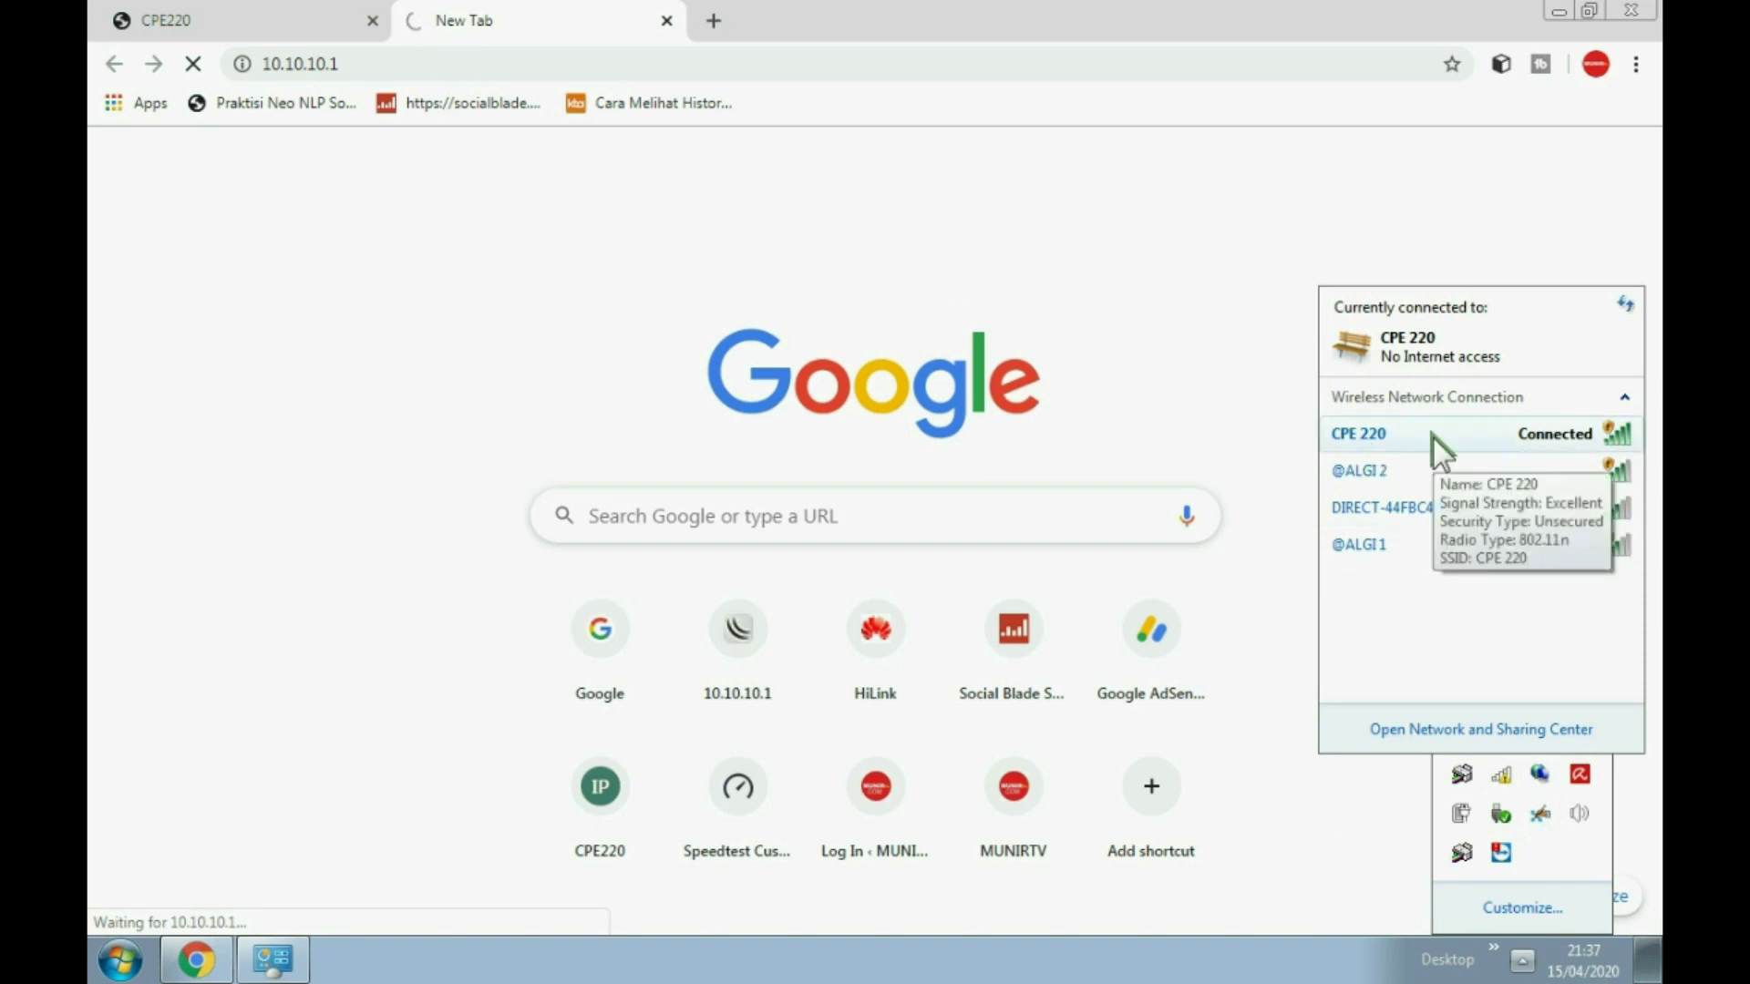
{"action": "right_click", "coordinate": [1430, 436]}
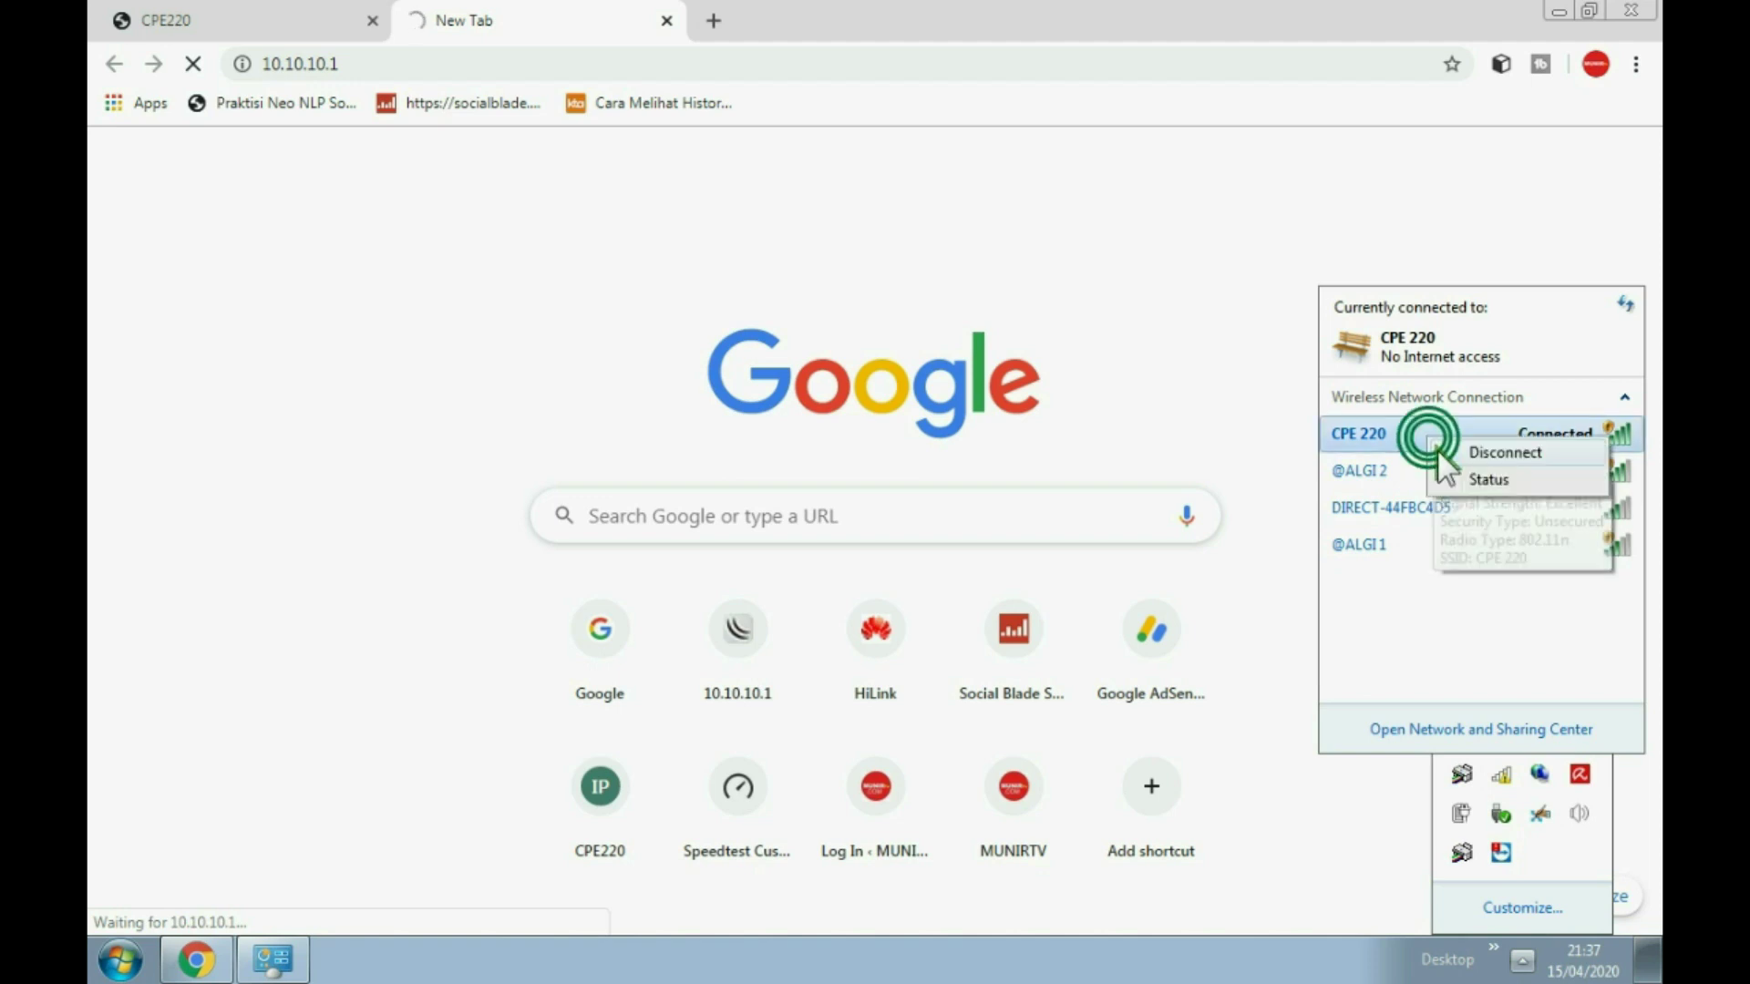
{"action": "left_click", "coordinate": [1483, 476]}
{"action": "left_click", "coordinate": [758, 684]}
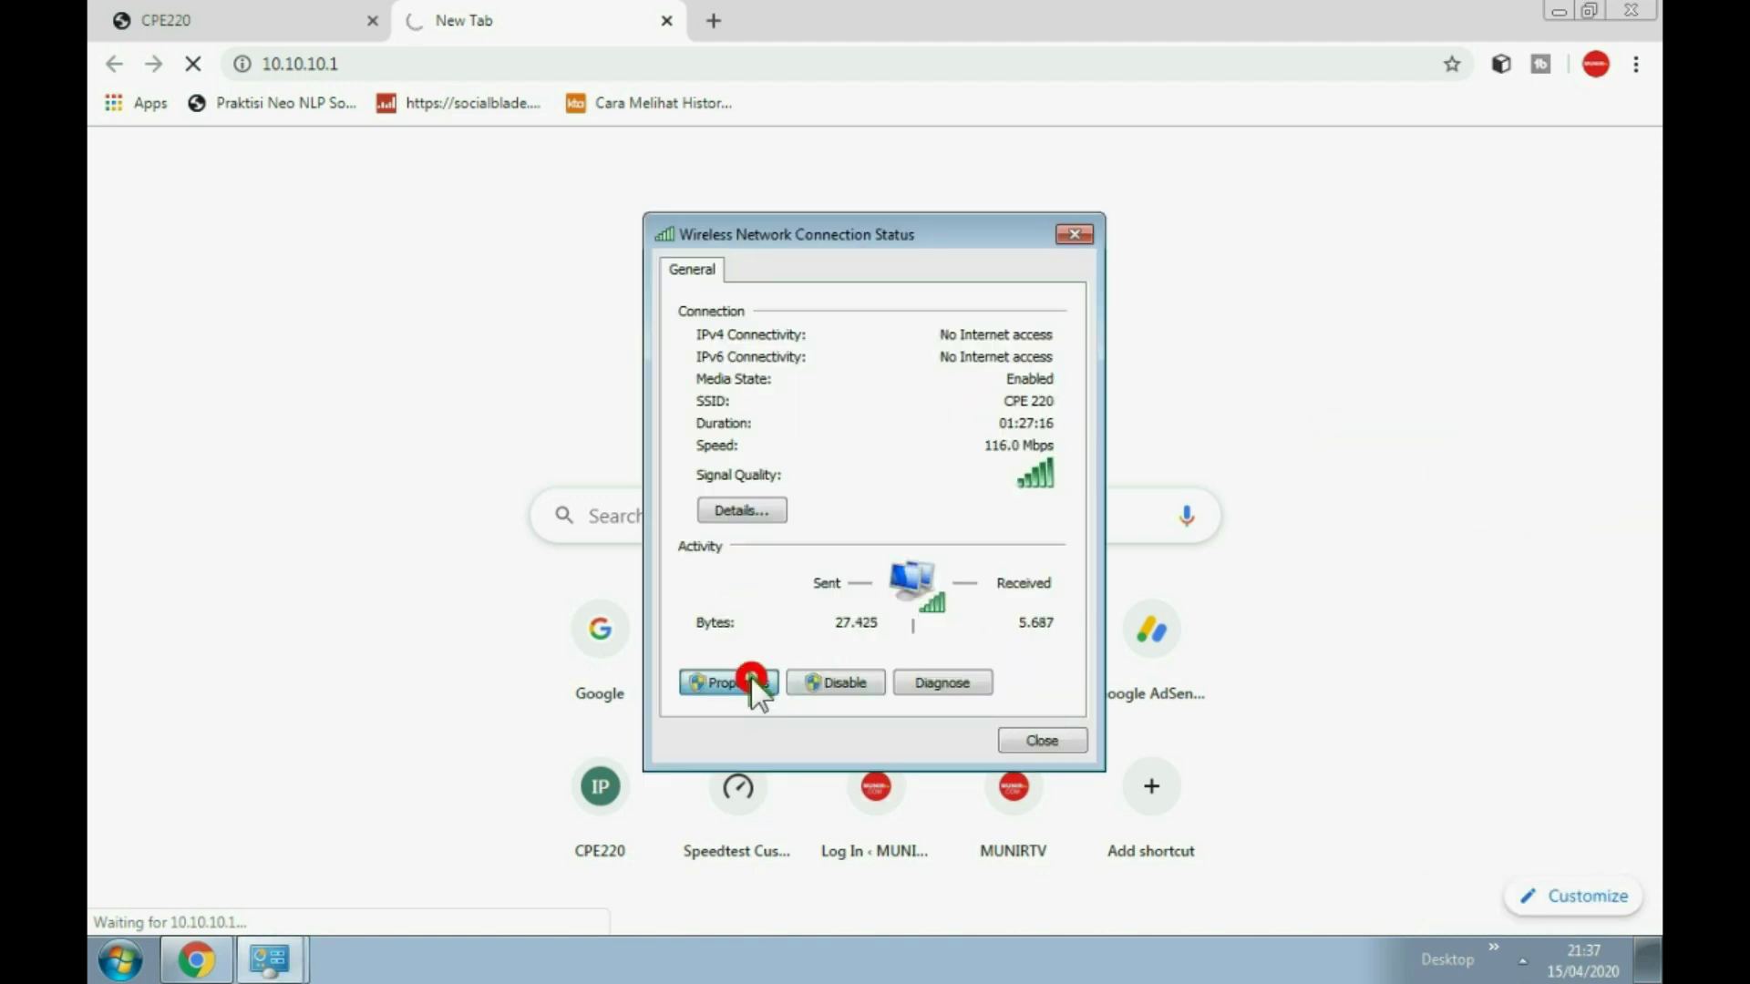
{"action": "double_click", "coordinate": [964, 556]}
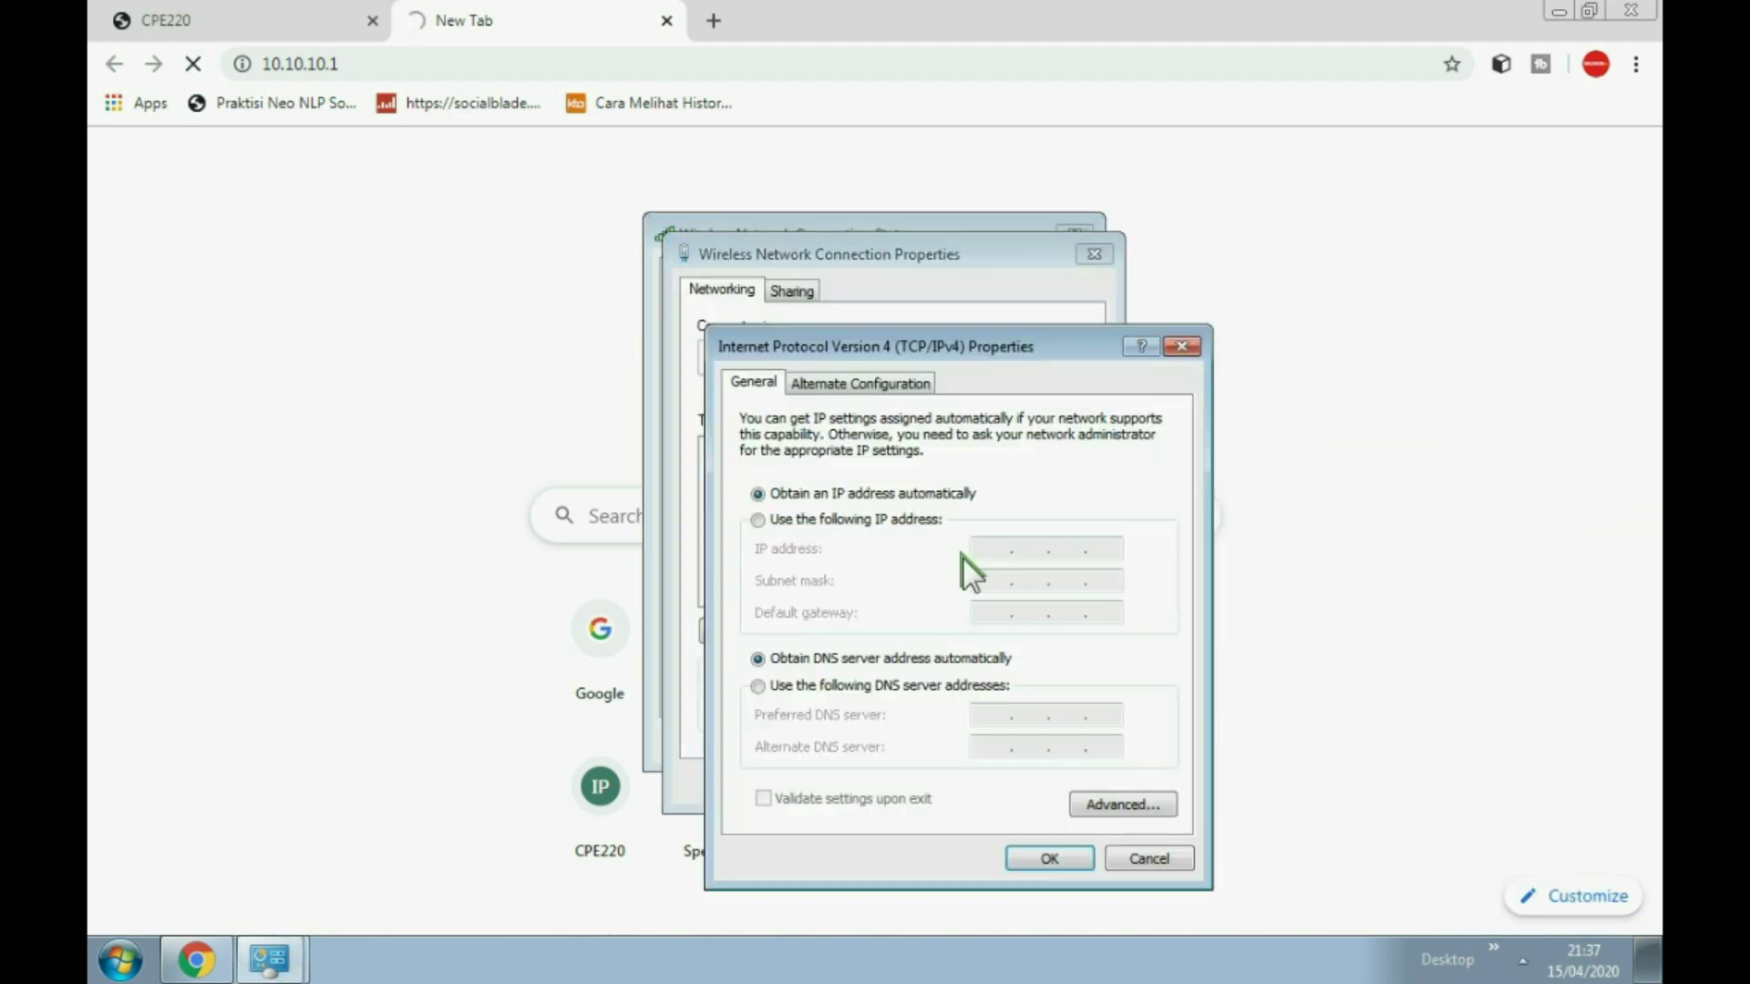
{"action": "left_click", "coordinate": [1147, 859]}
{"action": "left_click", "coordinate": [1051, 782]}
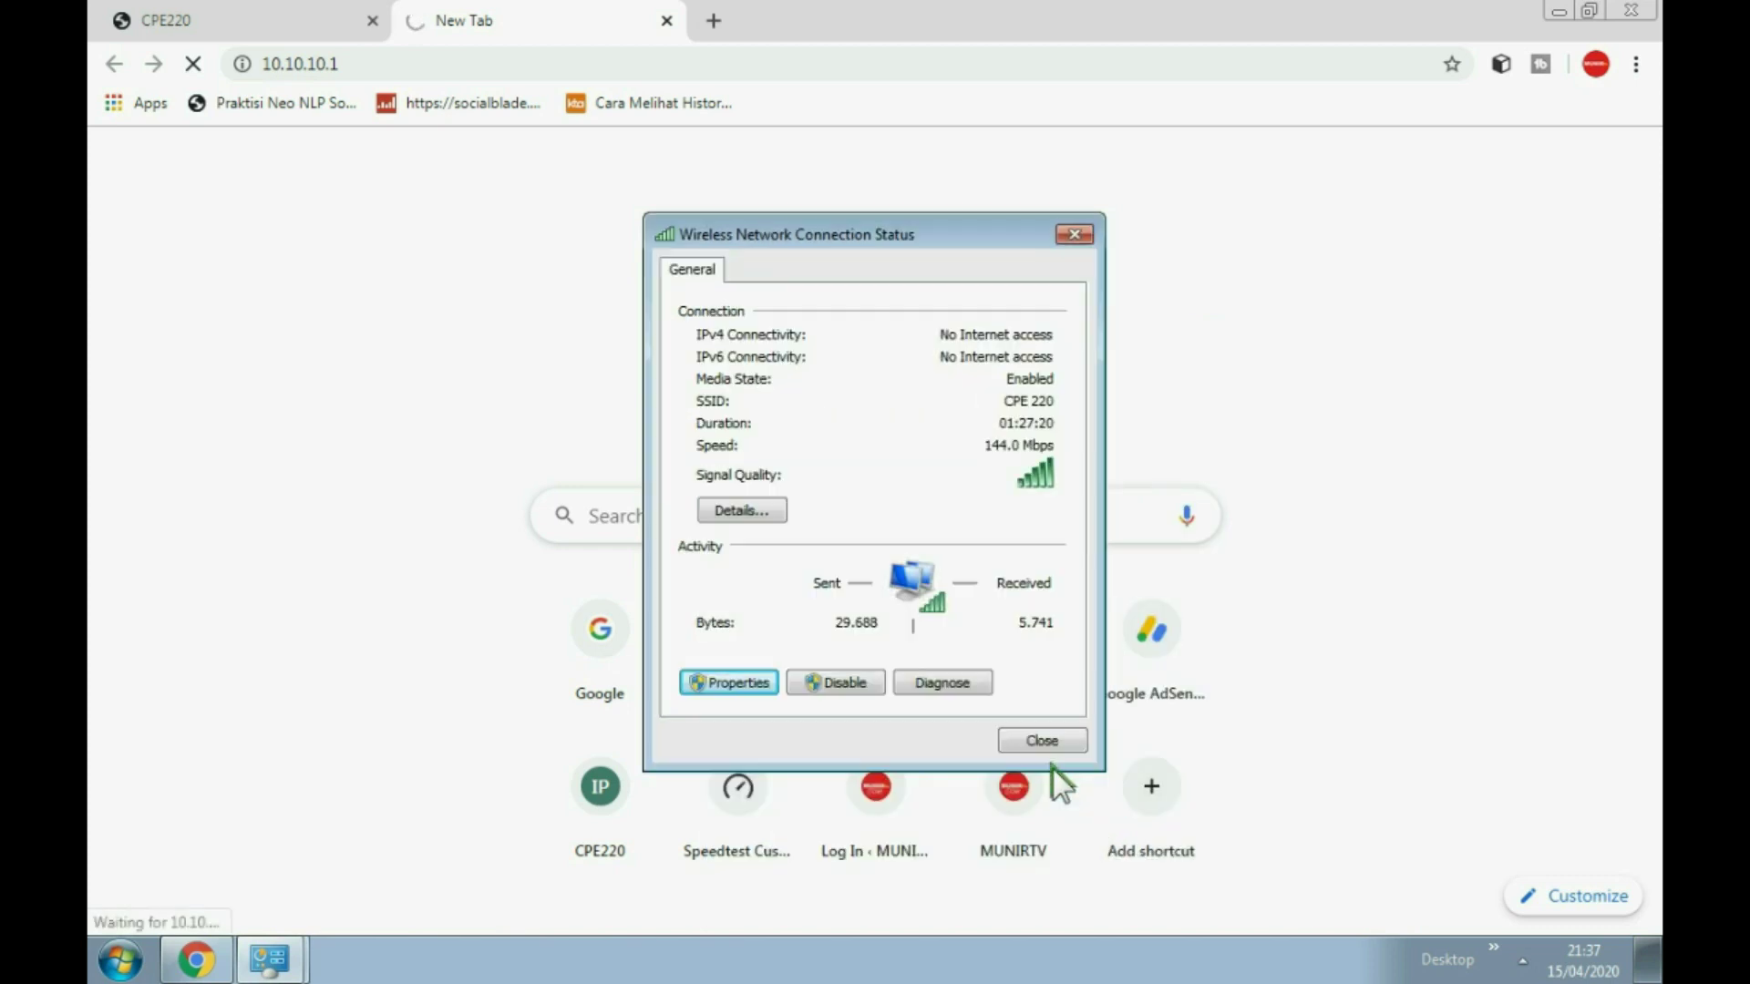
{"action": "left_click", "coordinate": [1041, 740]}
Step: Reload the CPE220 tab and log in with the user name and password, continuing past the existing session
{"action": "left_click", "coordinate": [183, 20]}
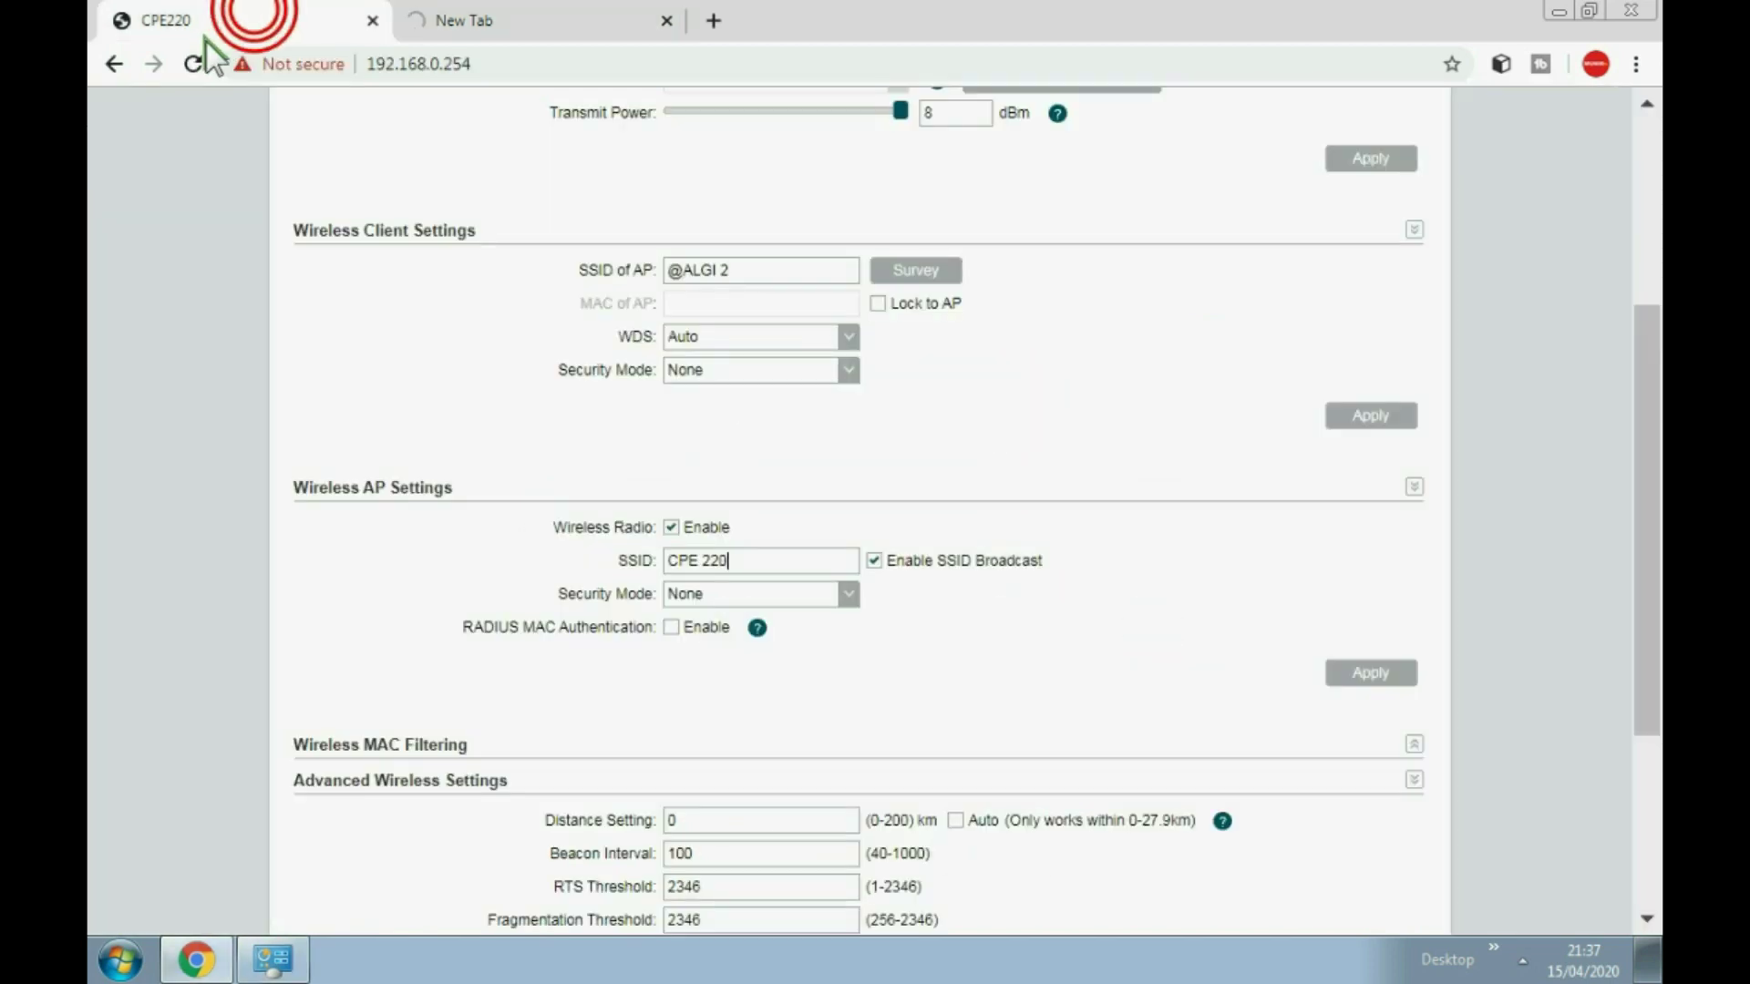
{"action": "left_click", "coordinate": [185, 62]}
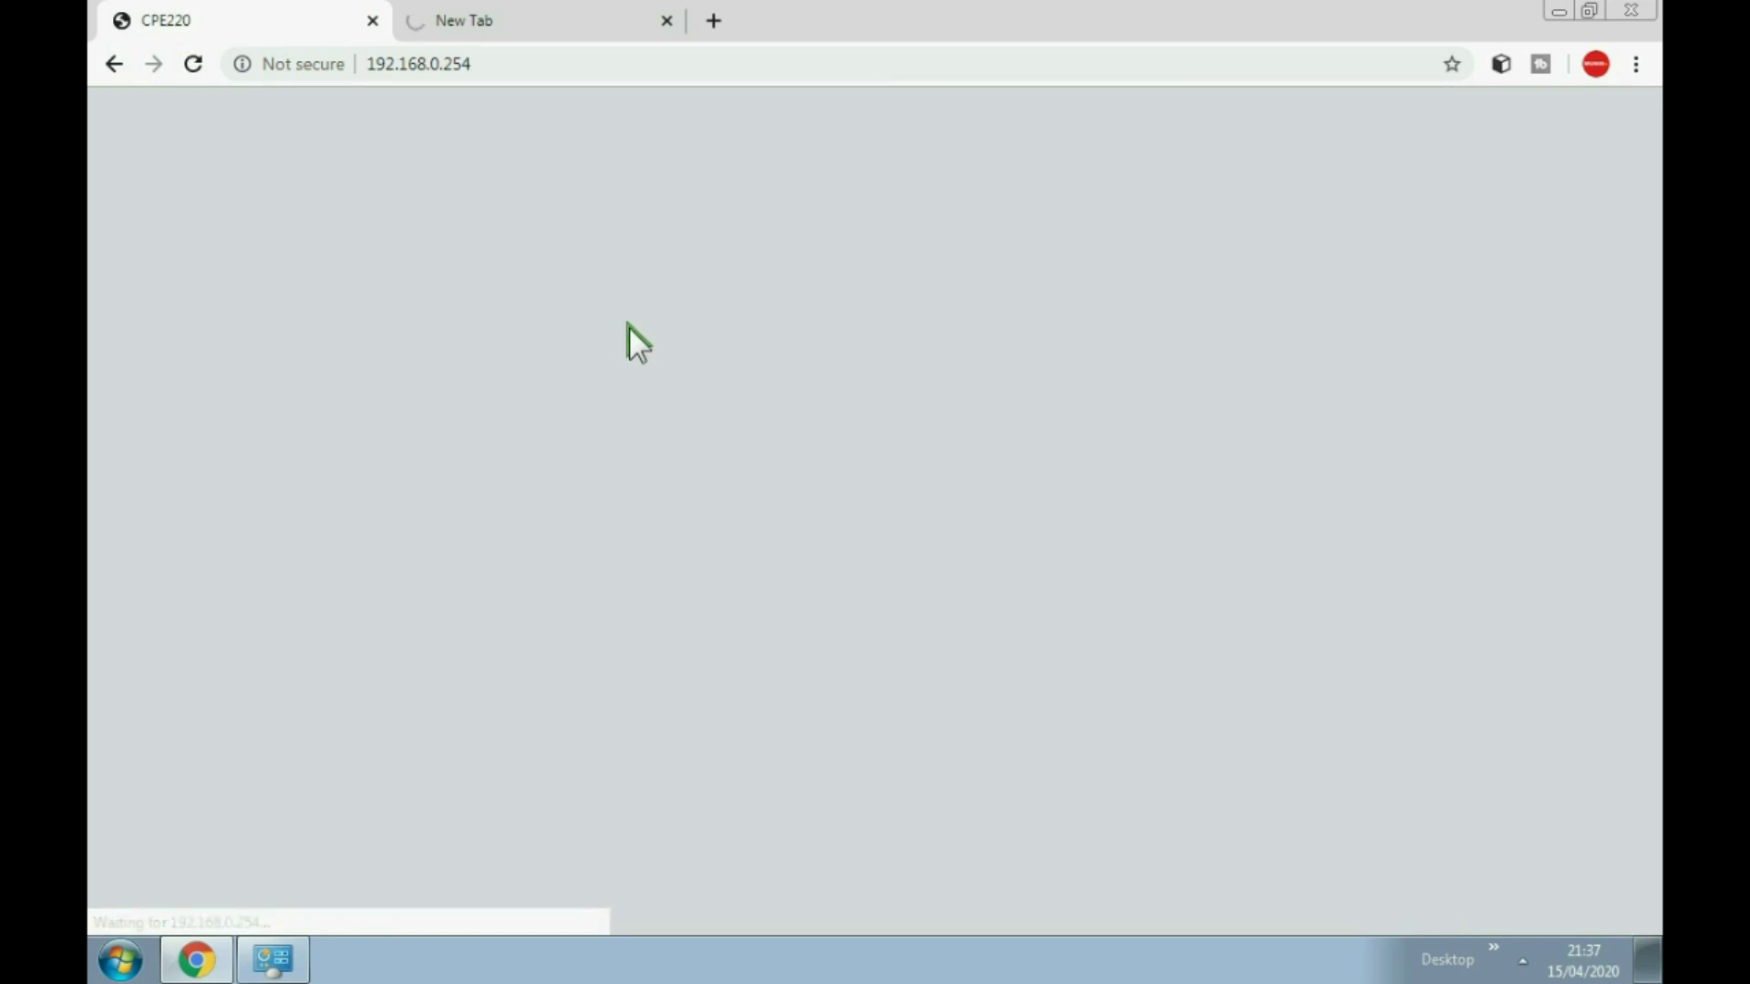
{"action": "left_click", "coordinate": [968, 326]}
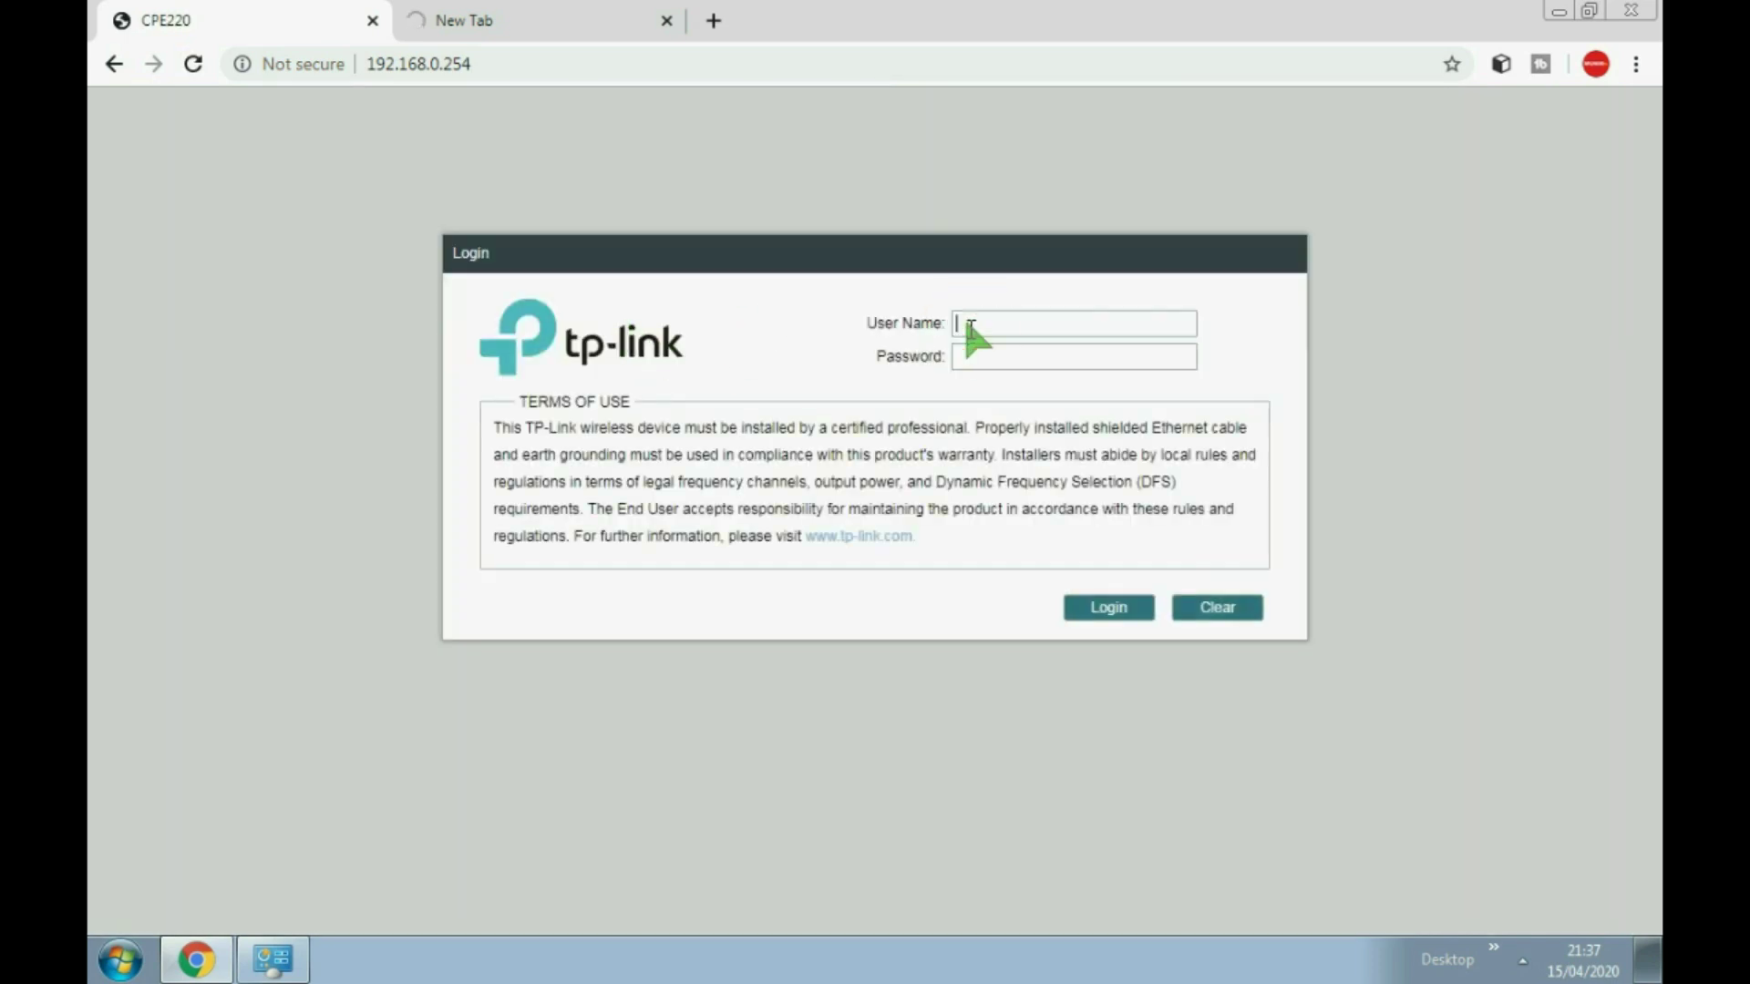
{"action": "type", "text": "EBOOKMUNIR"}
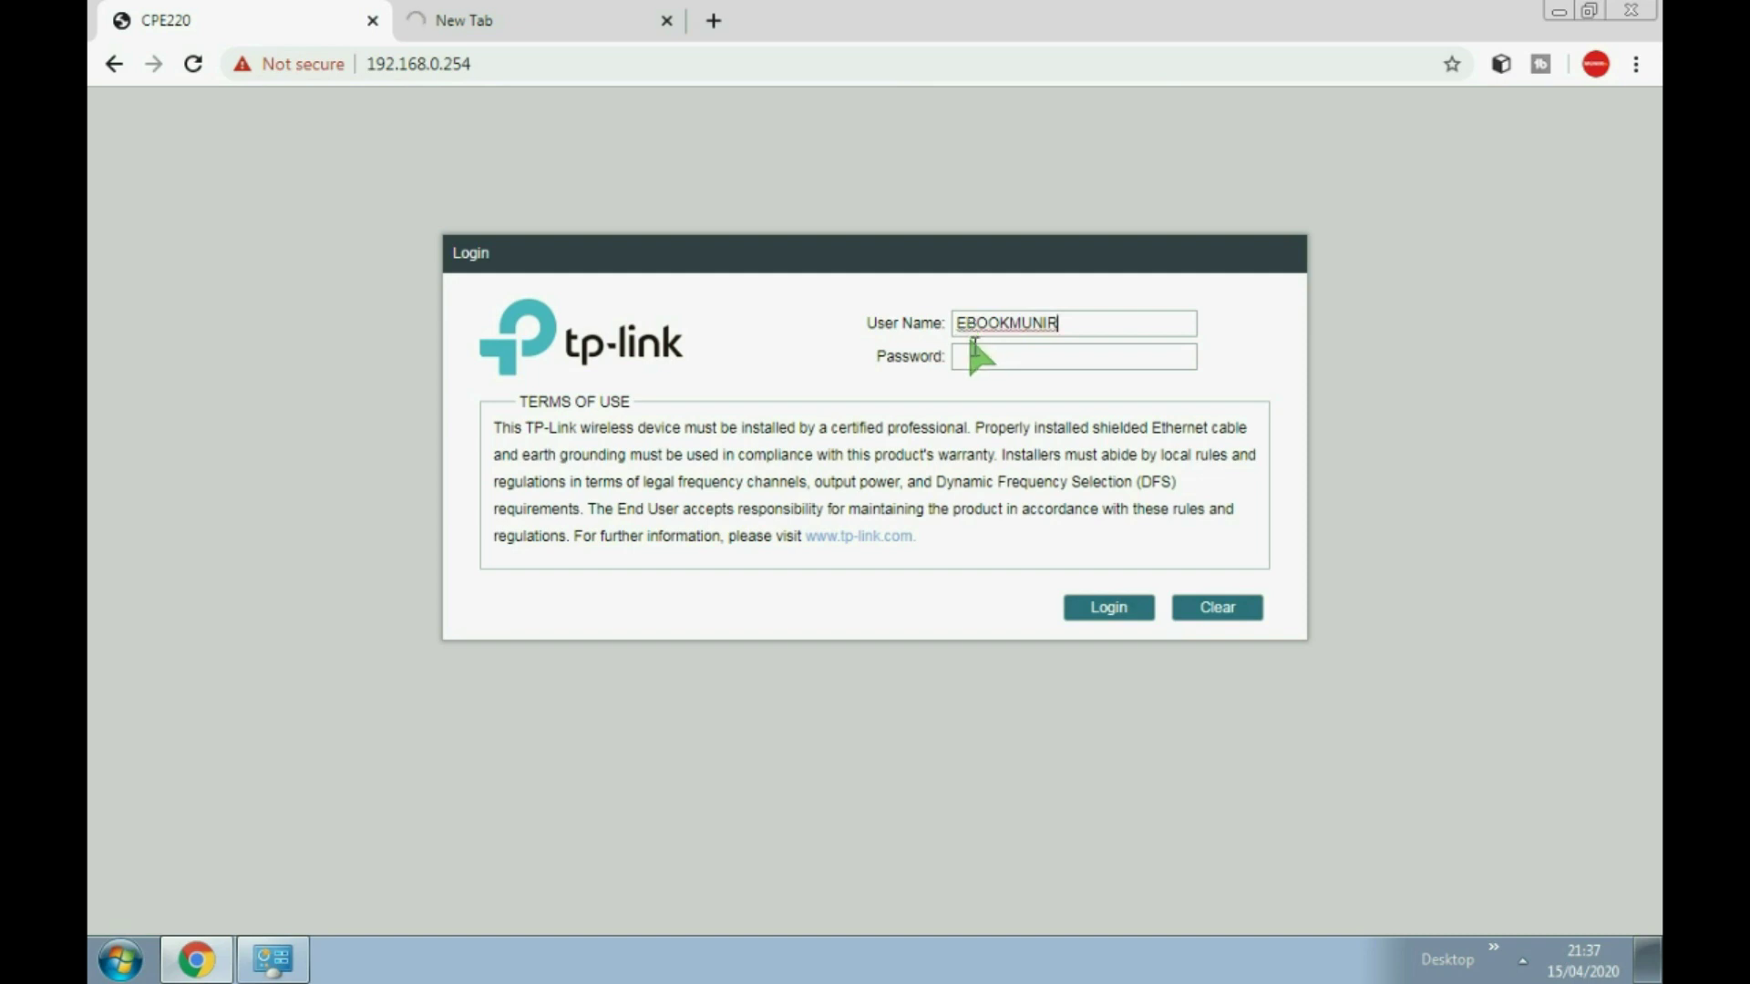
{"action": "key", "text": "BackSpace"}
{"action": "key", "text": "BackSpace"}
{"action": "key", "text": "BackSpace"}
{"action": "key", "text": "BackSpace"}
{"action": "key", "text": "BackSpace"}
{"action": "key", "text": "BackSpace"}
{"action": "key", "text": "BackSpace"}
{"action": "key", "text": "BackSpace"}
{"action": "key", "text": "BackSpace"}
{"action": "type", "text": "eb"}
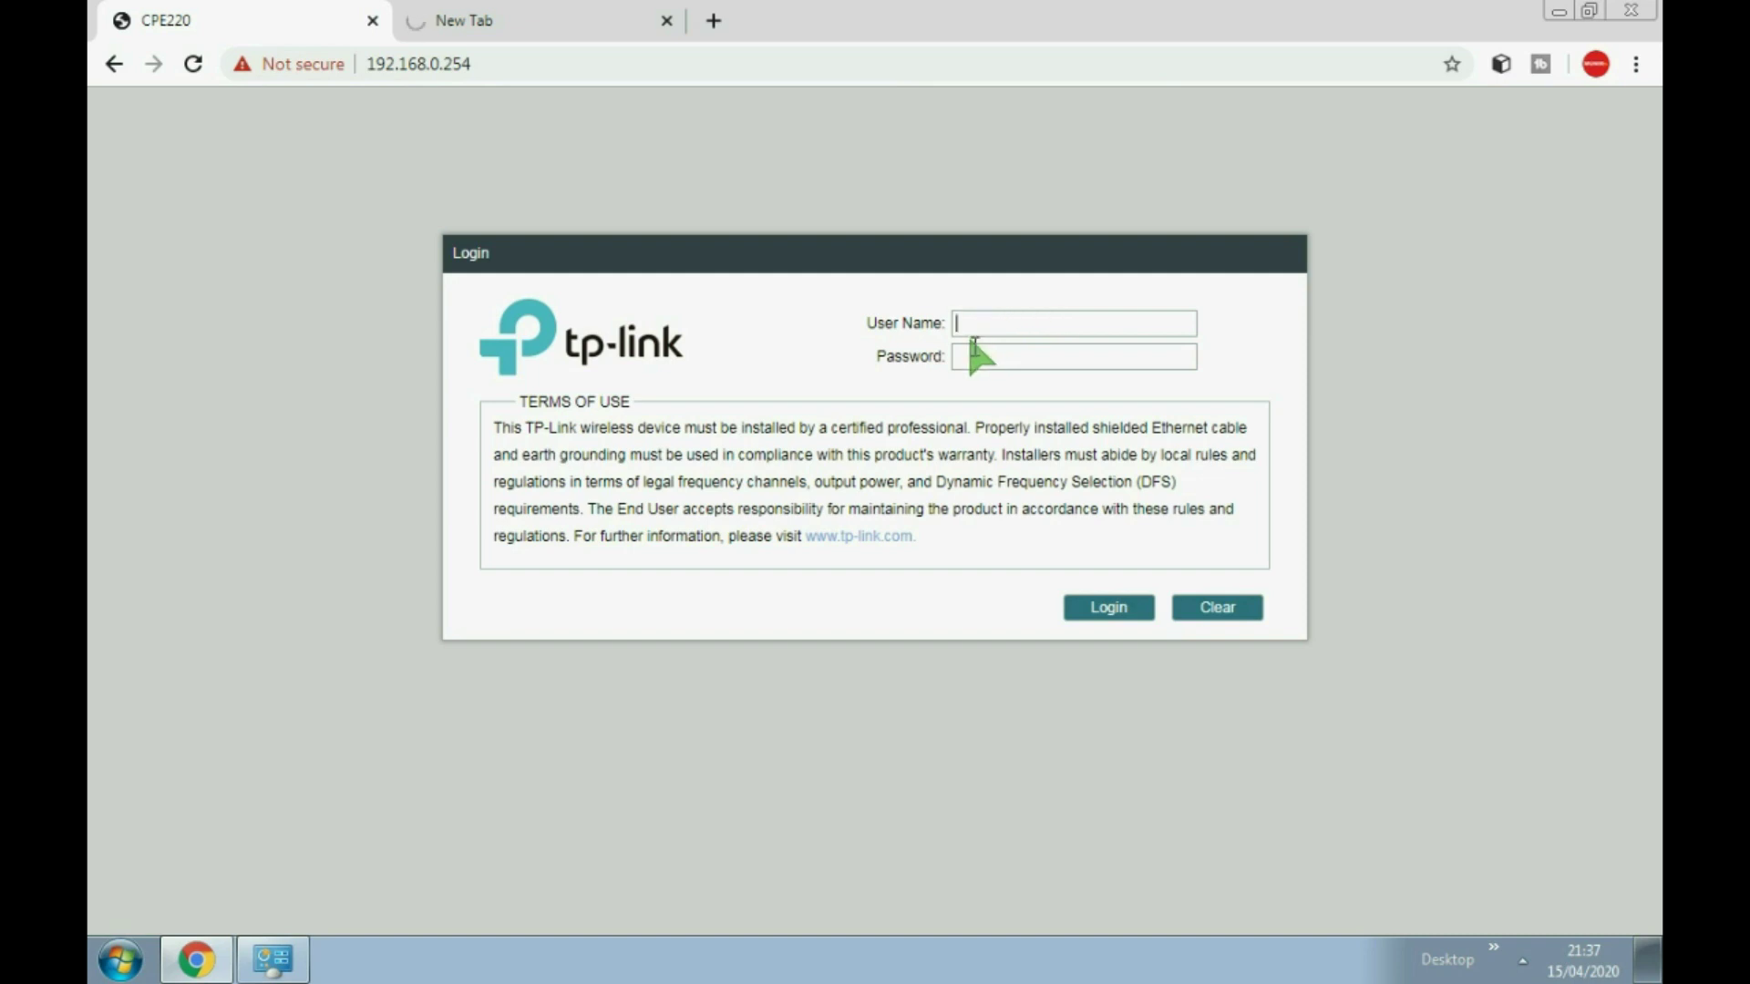
{"action": "type", "text": "ookmunir"}
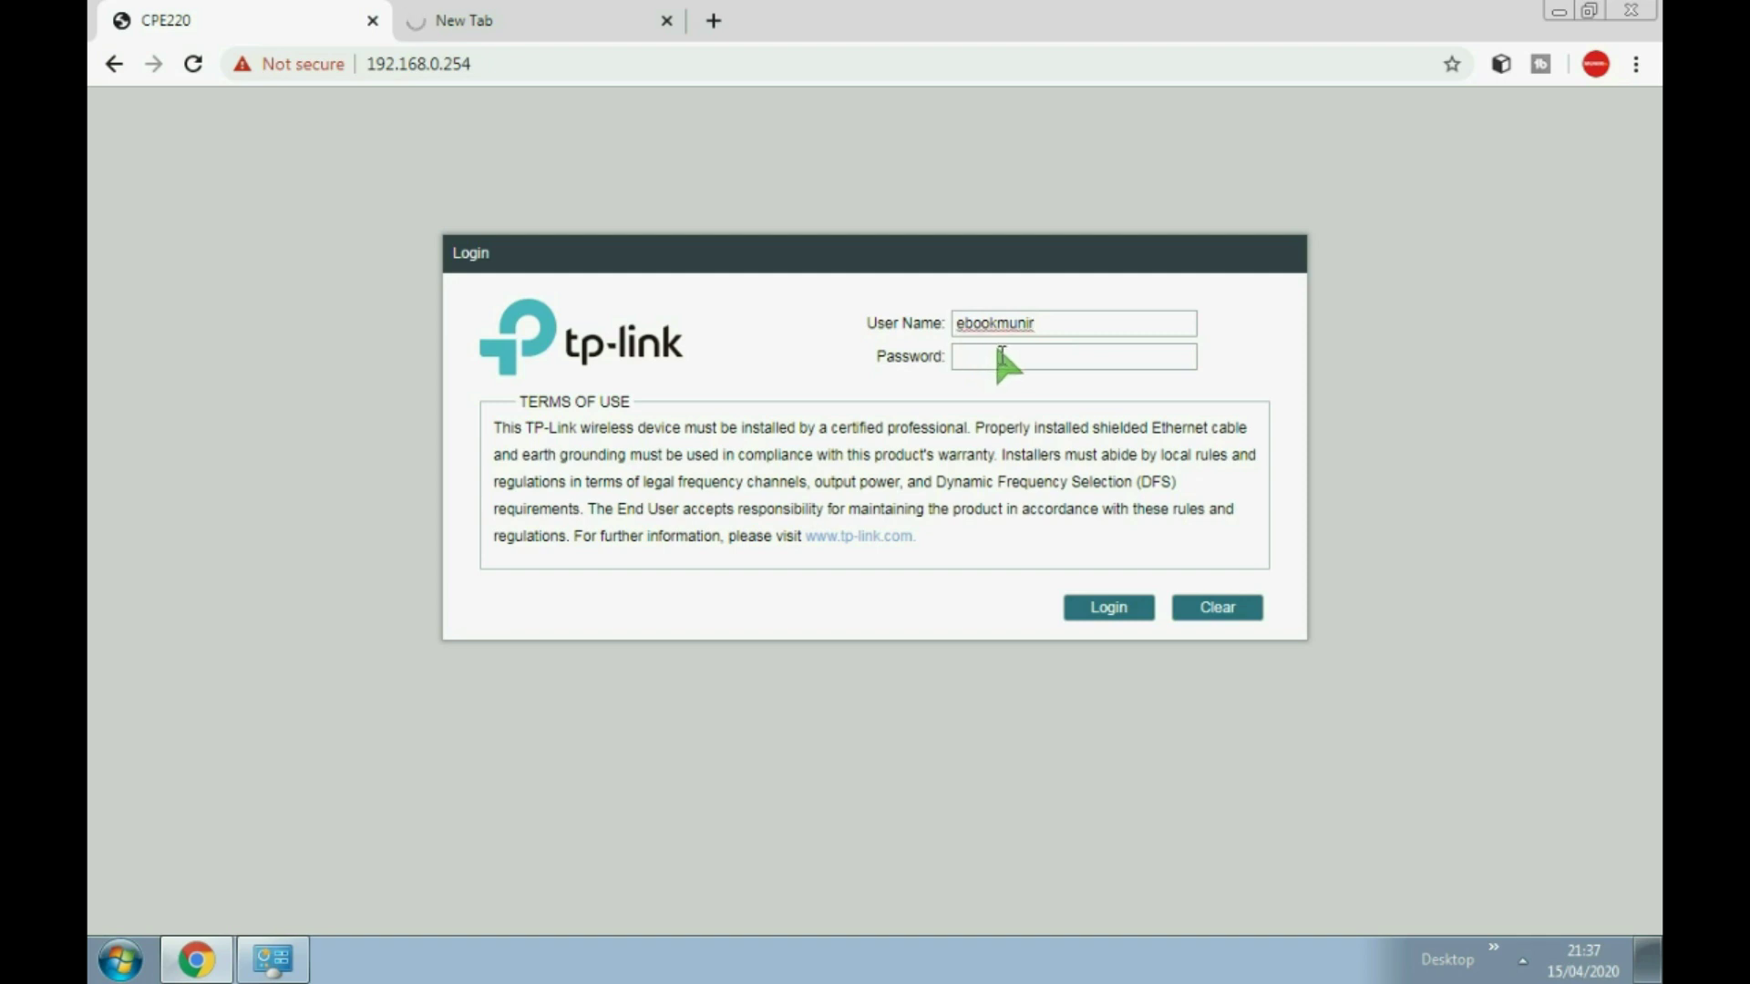
{"action": "left_click", "coordinate": [993, 356]}
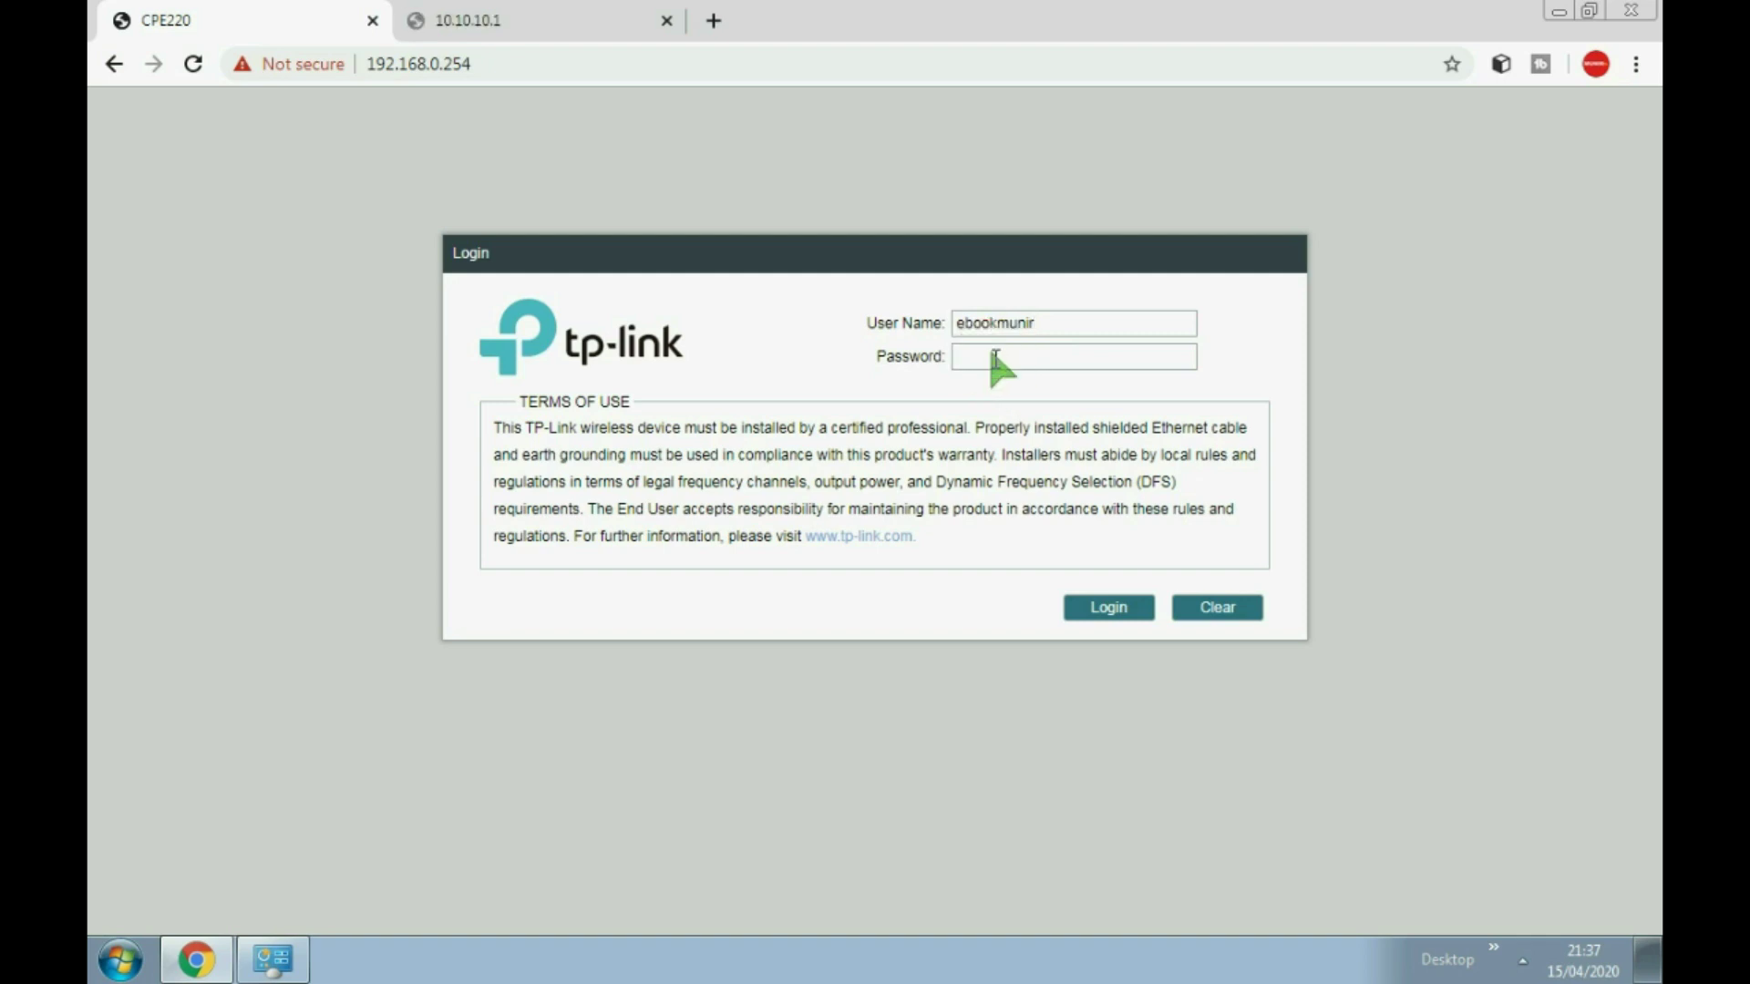
{"action": "type", "text": "••••••••••••"}
{"action": "left_click", "coordinate": [1081, 608]}
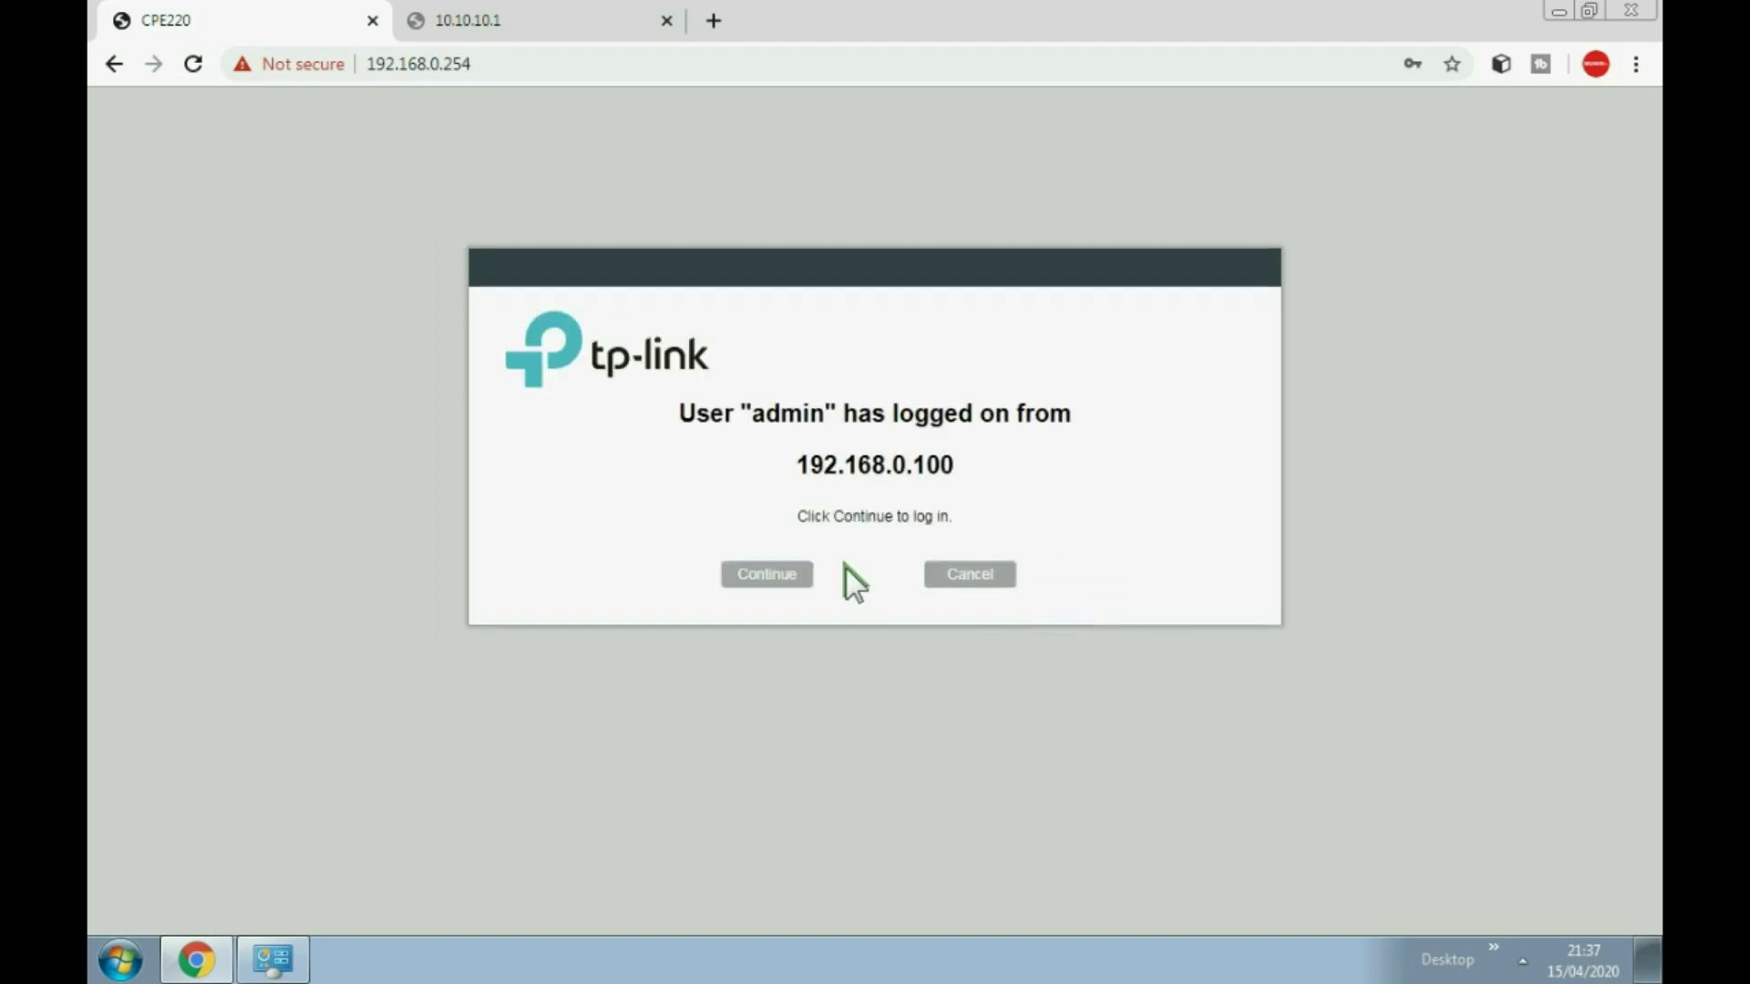
{"action": "left_click", "coordinate": [764, 576]}
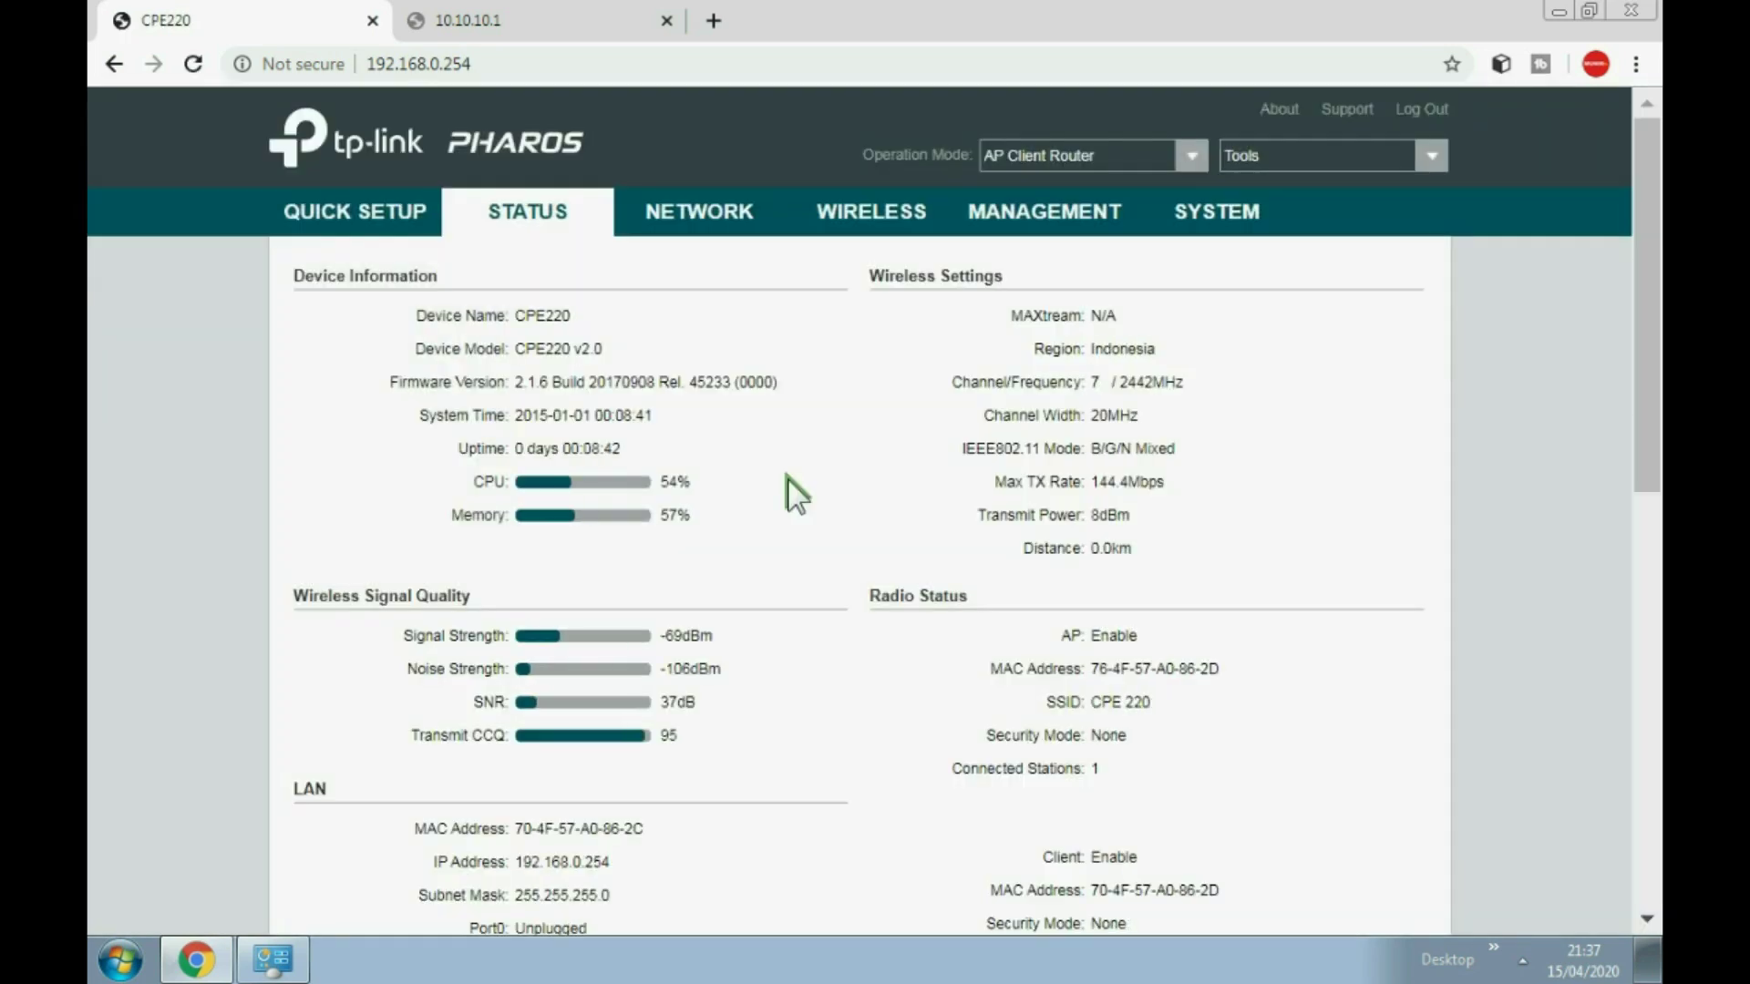
Step: Check the Status page's WAN IP 10.10.10.9, gateway 10.10.10.1 and the LAN address details
{"action": "scroll", "coordinate": [789, 483], "scroll_direction": "down", "scroll_amount": 5}
{"action": "scroll", "coordinate": [793, 470], "scroll_direction": "down", "scroll_amount": 3}
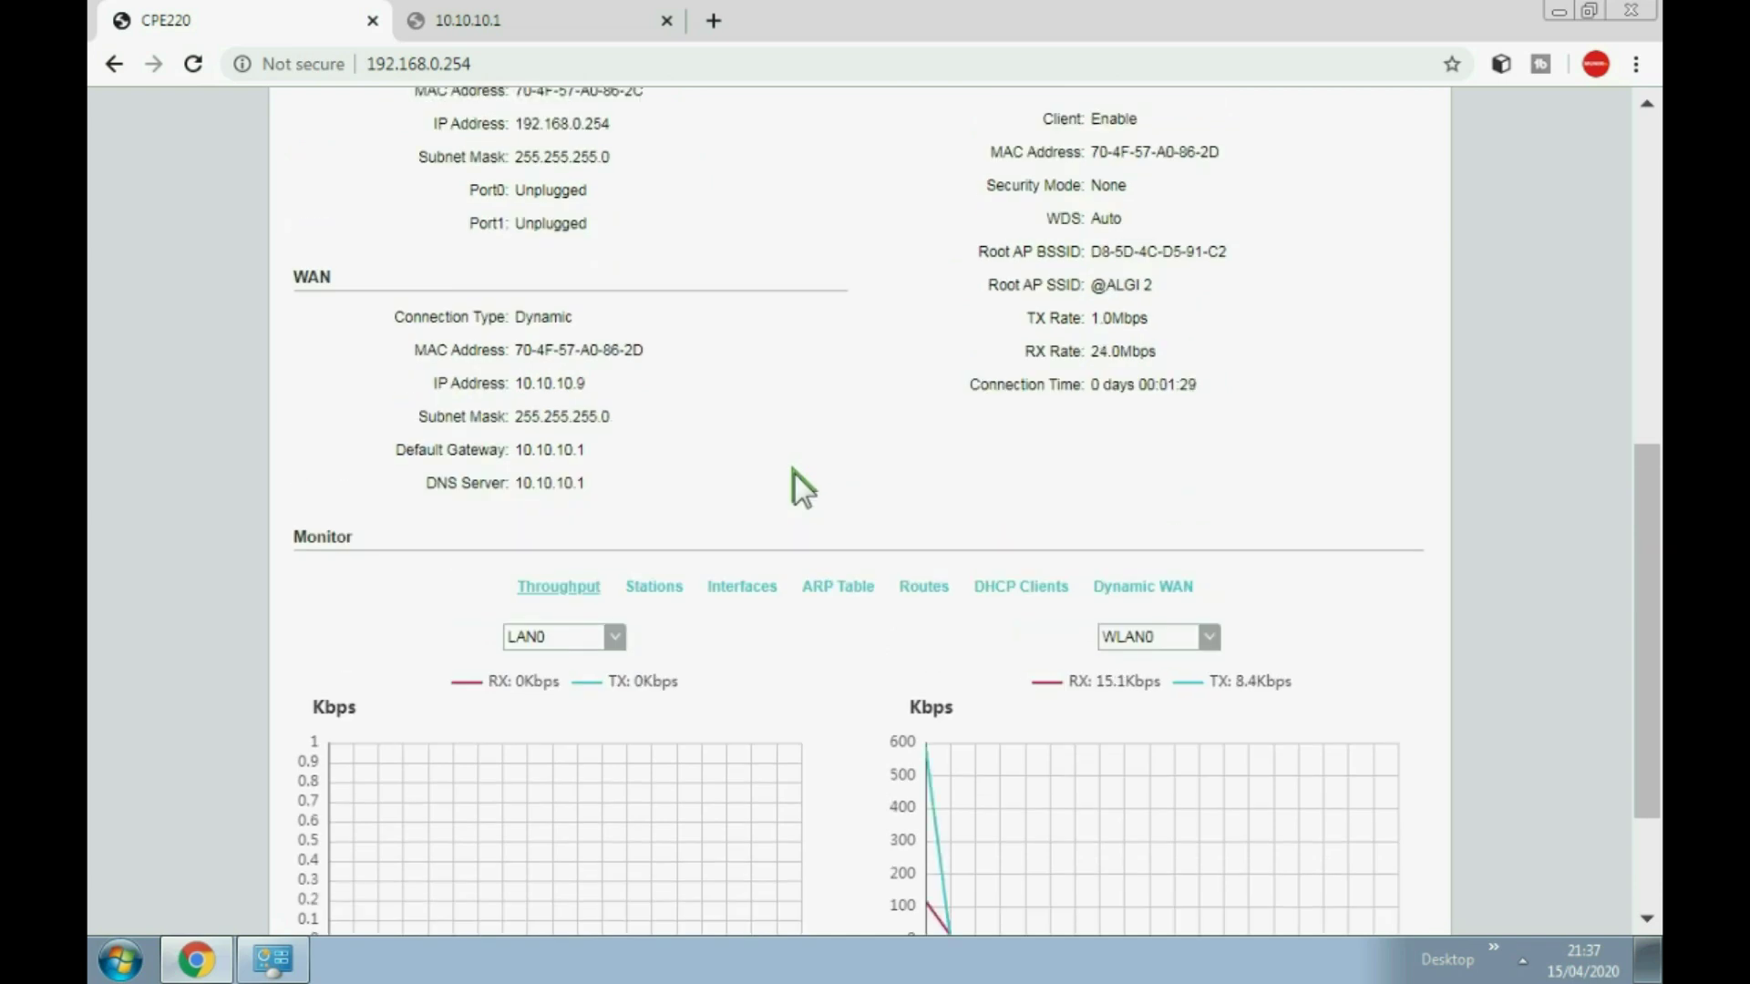
{"action": "scroll", "coordinate": [751, 489], "scroll_direction": "up", "scroll_amount": 2}
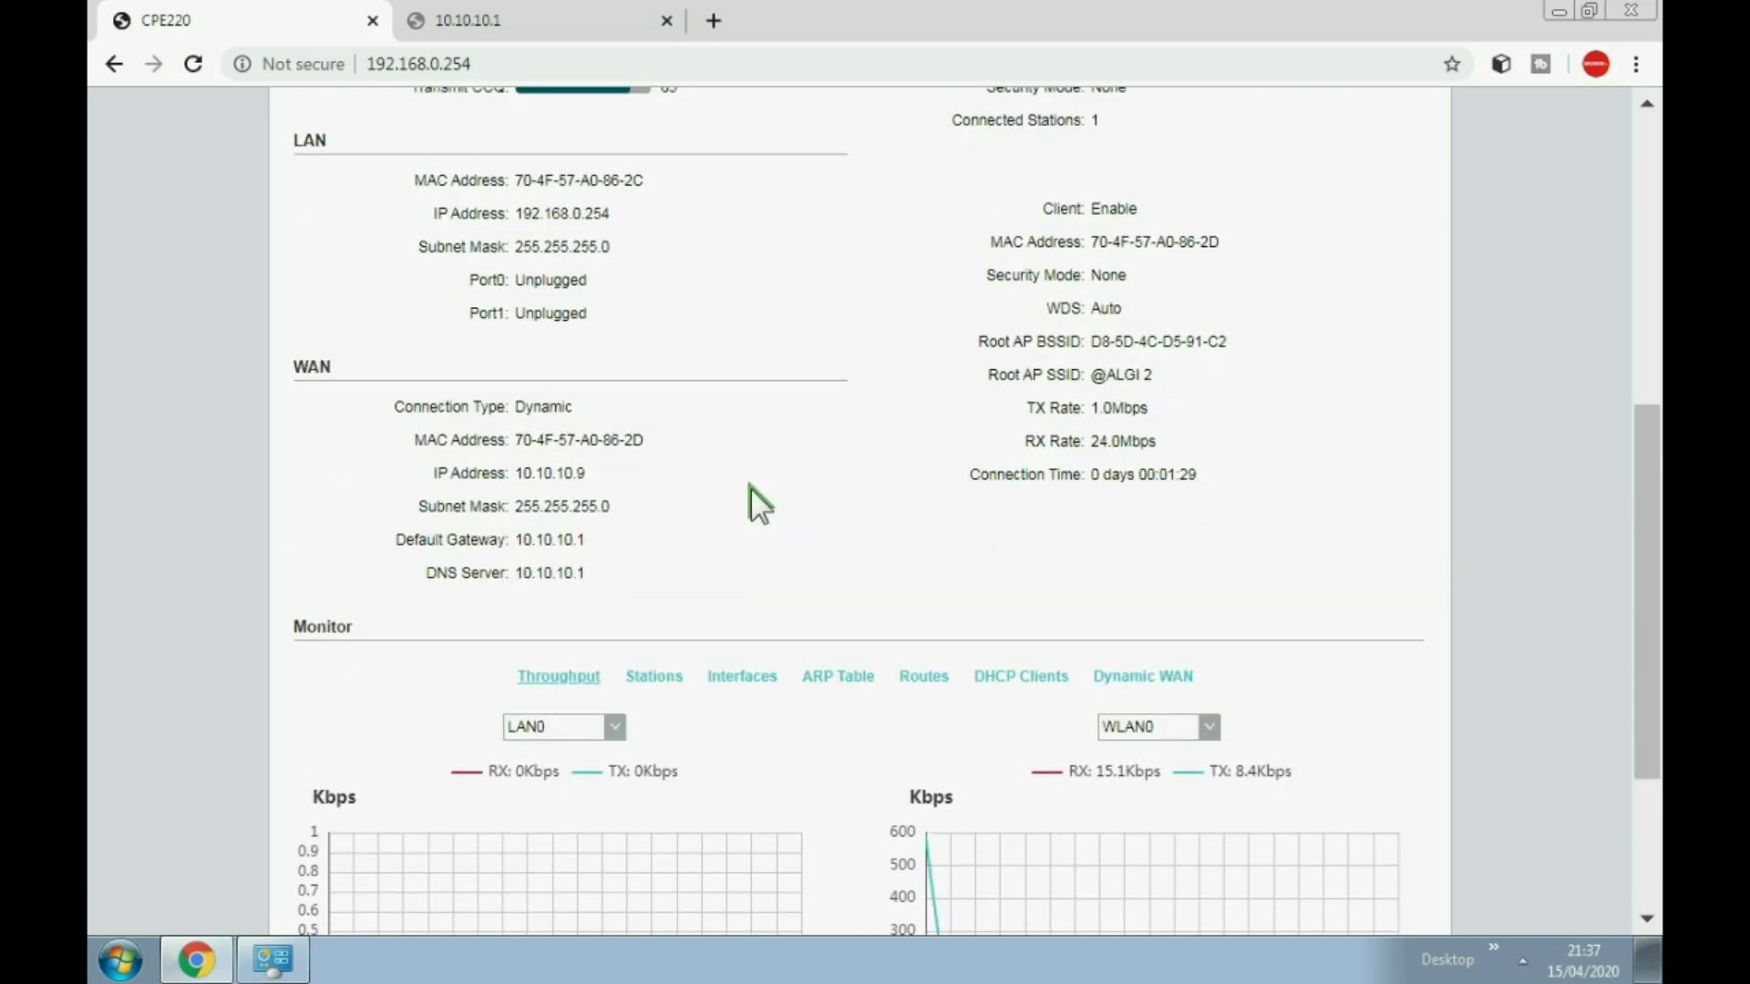
{"action": "left_click_drag", "start_coordinate": [413, 439], "coordinate": [641, 582]}
{"action": "left_click", "coordinate": [638, 581]}
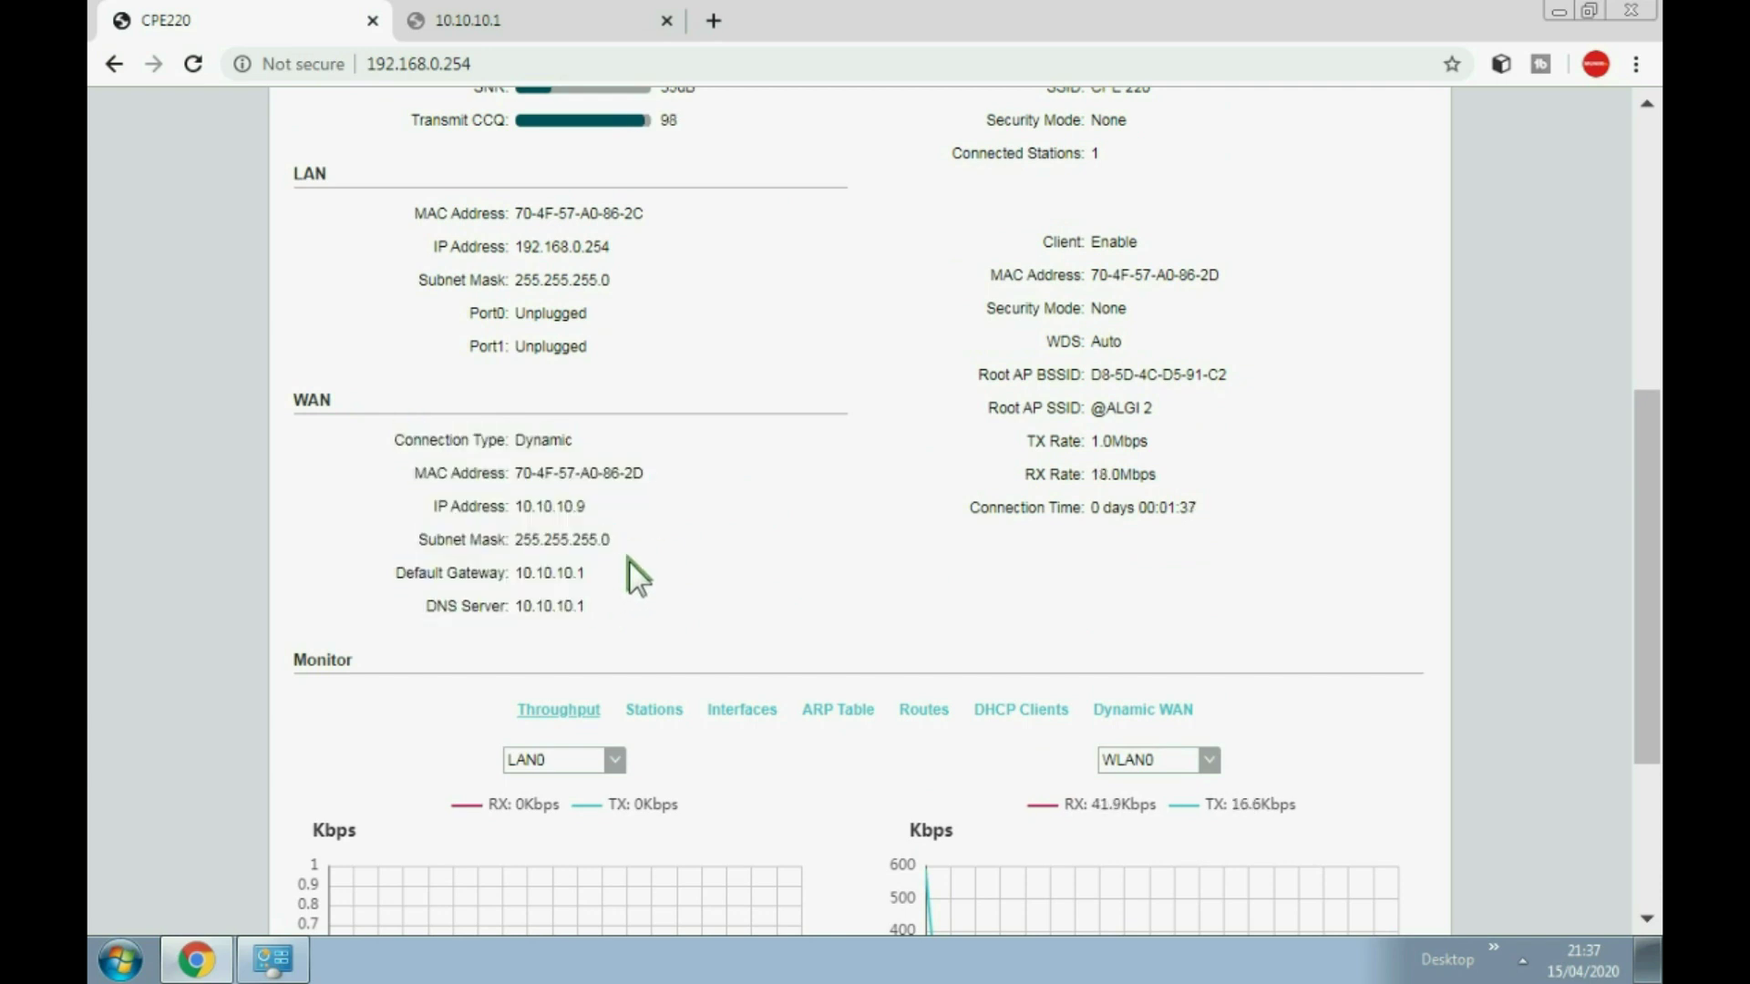
{"action": "scroll", "coordinate": [629, 560], "scroll_direction": "up", "scroll_amount": 1}
{"action": "left_click_drag", "start_coordinate": [613, 467], "coordinate": [427, 326]}
{"action": "left_click", "coordinate": [711, 419]}
Step: Highlight the WAN details from Connection Type down to the gateway, then clear the selection
{"action": "scroll", "coordinate": [583, 474], "scroll_direction": "down", "scroll_amount": 2}
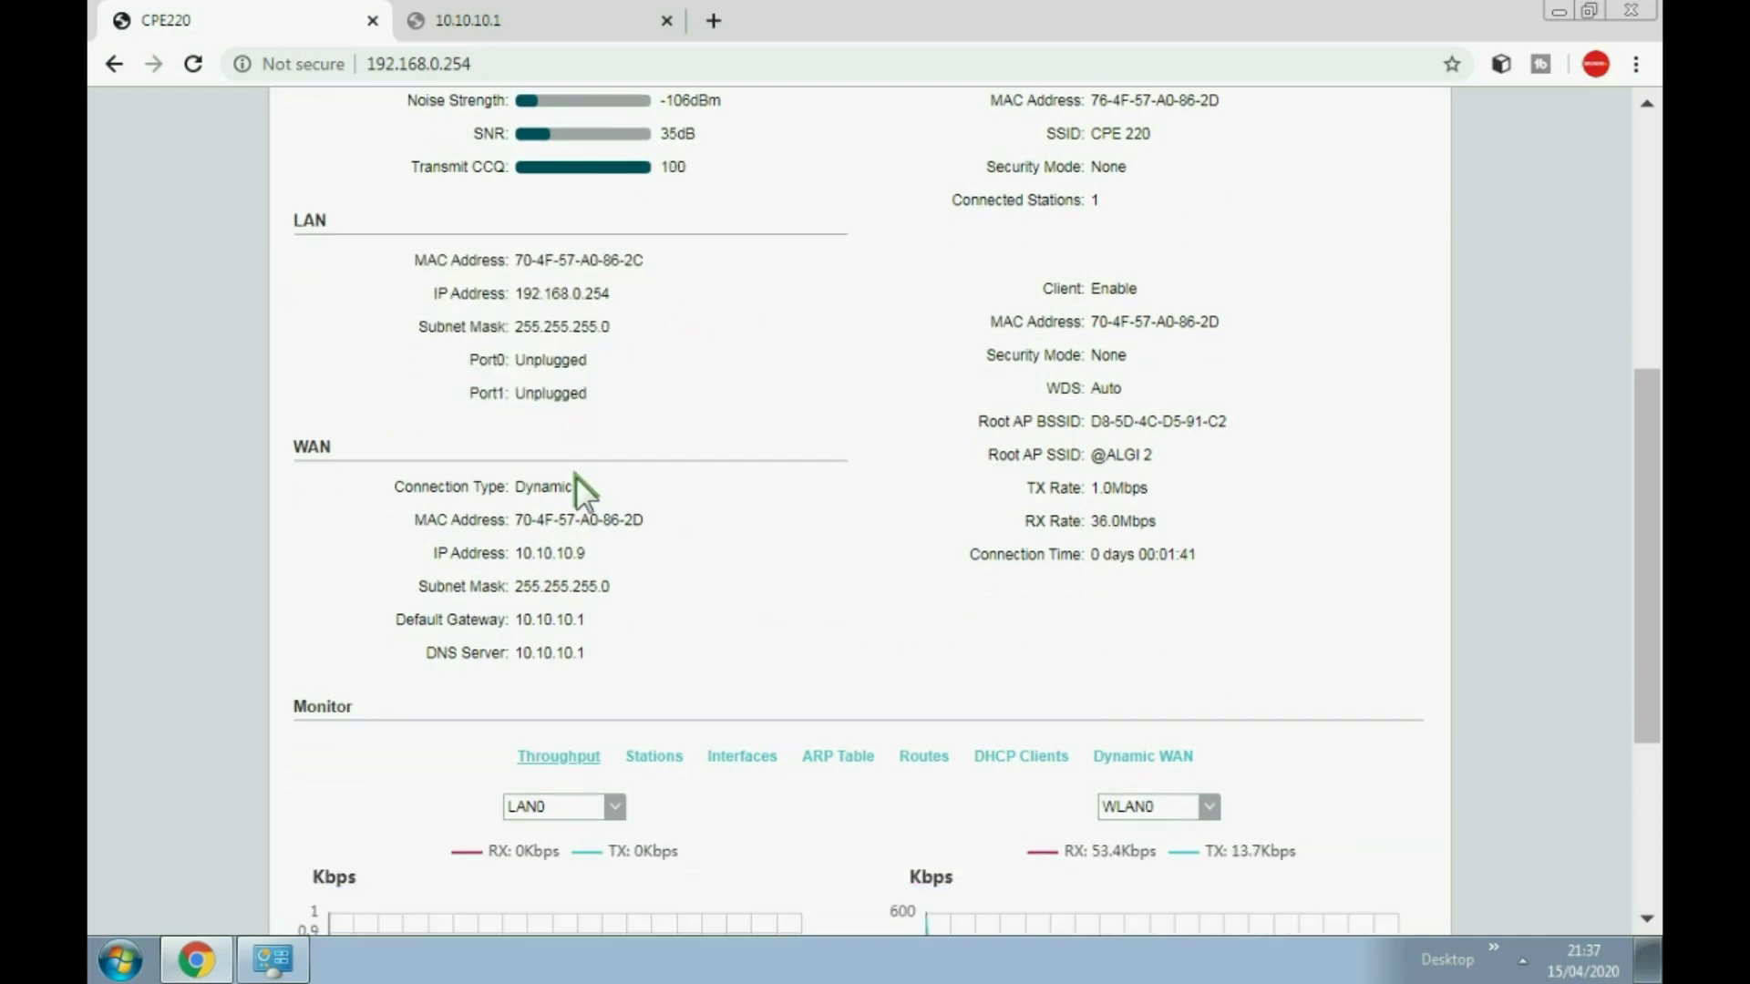
{"action": "left_click_drag", "start_coordinate": [603, 478], "coordinate": [455, 319]}
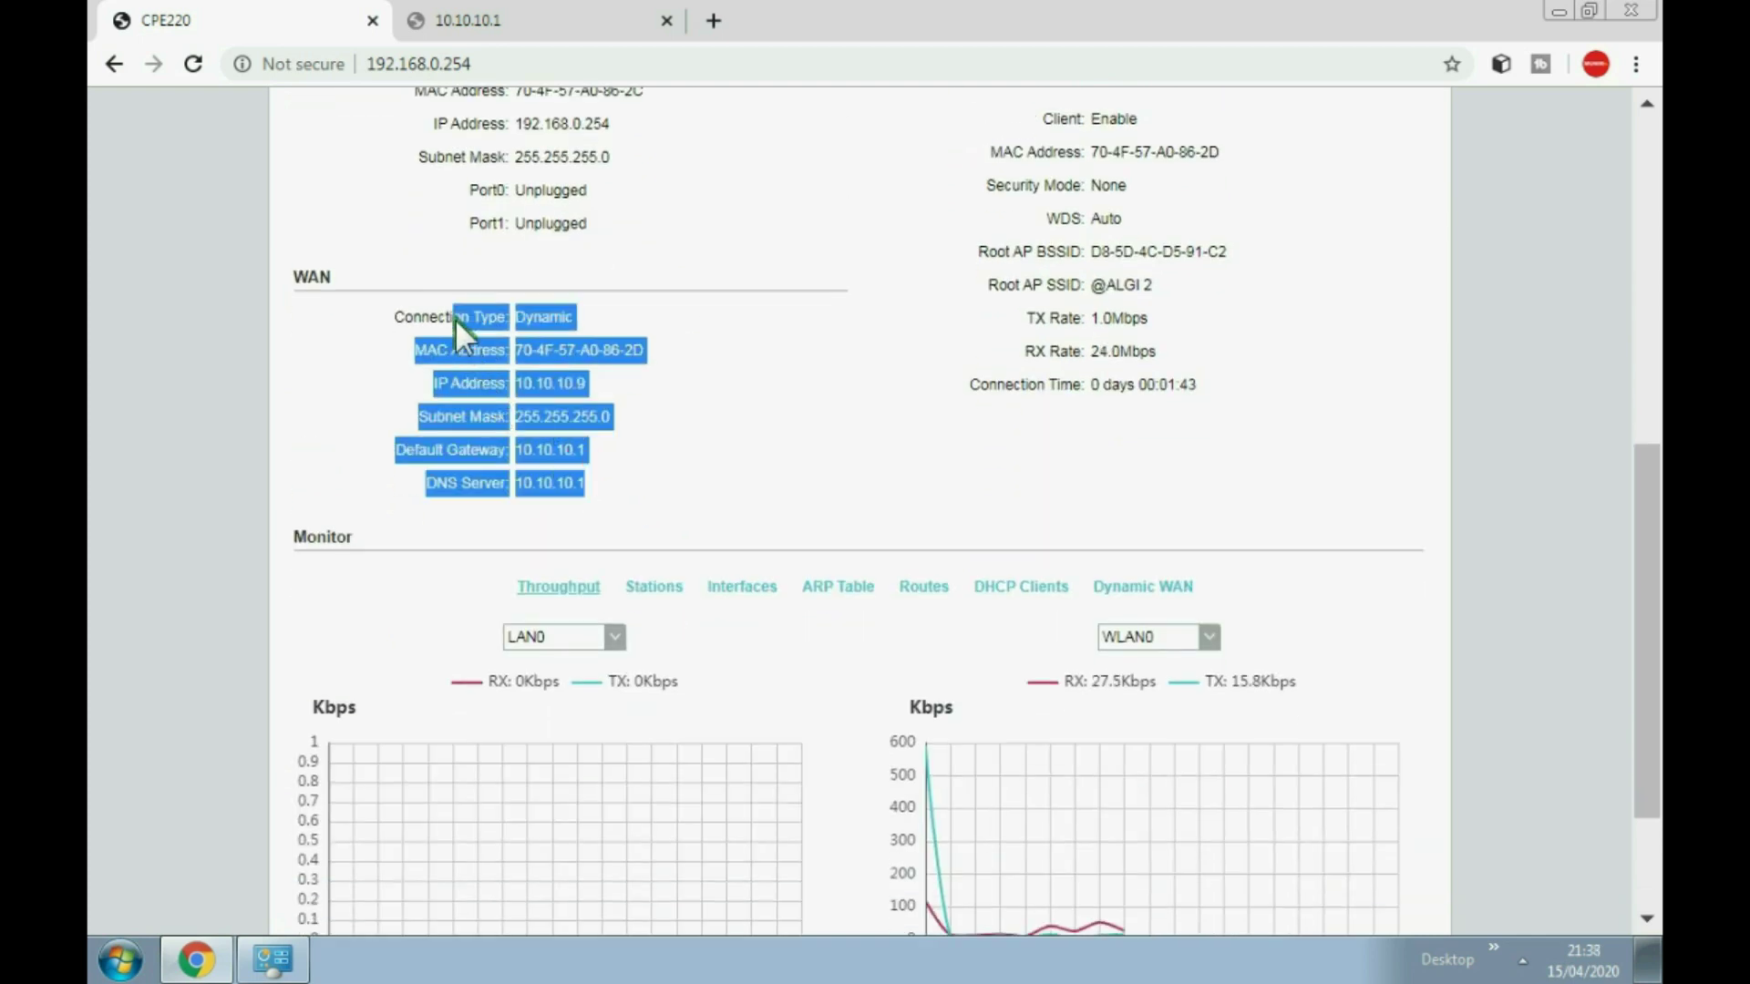
{"action": "left_click", "coordinate": [592, 415]}
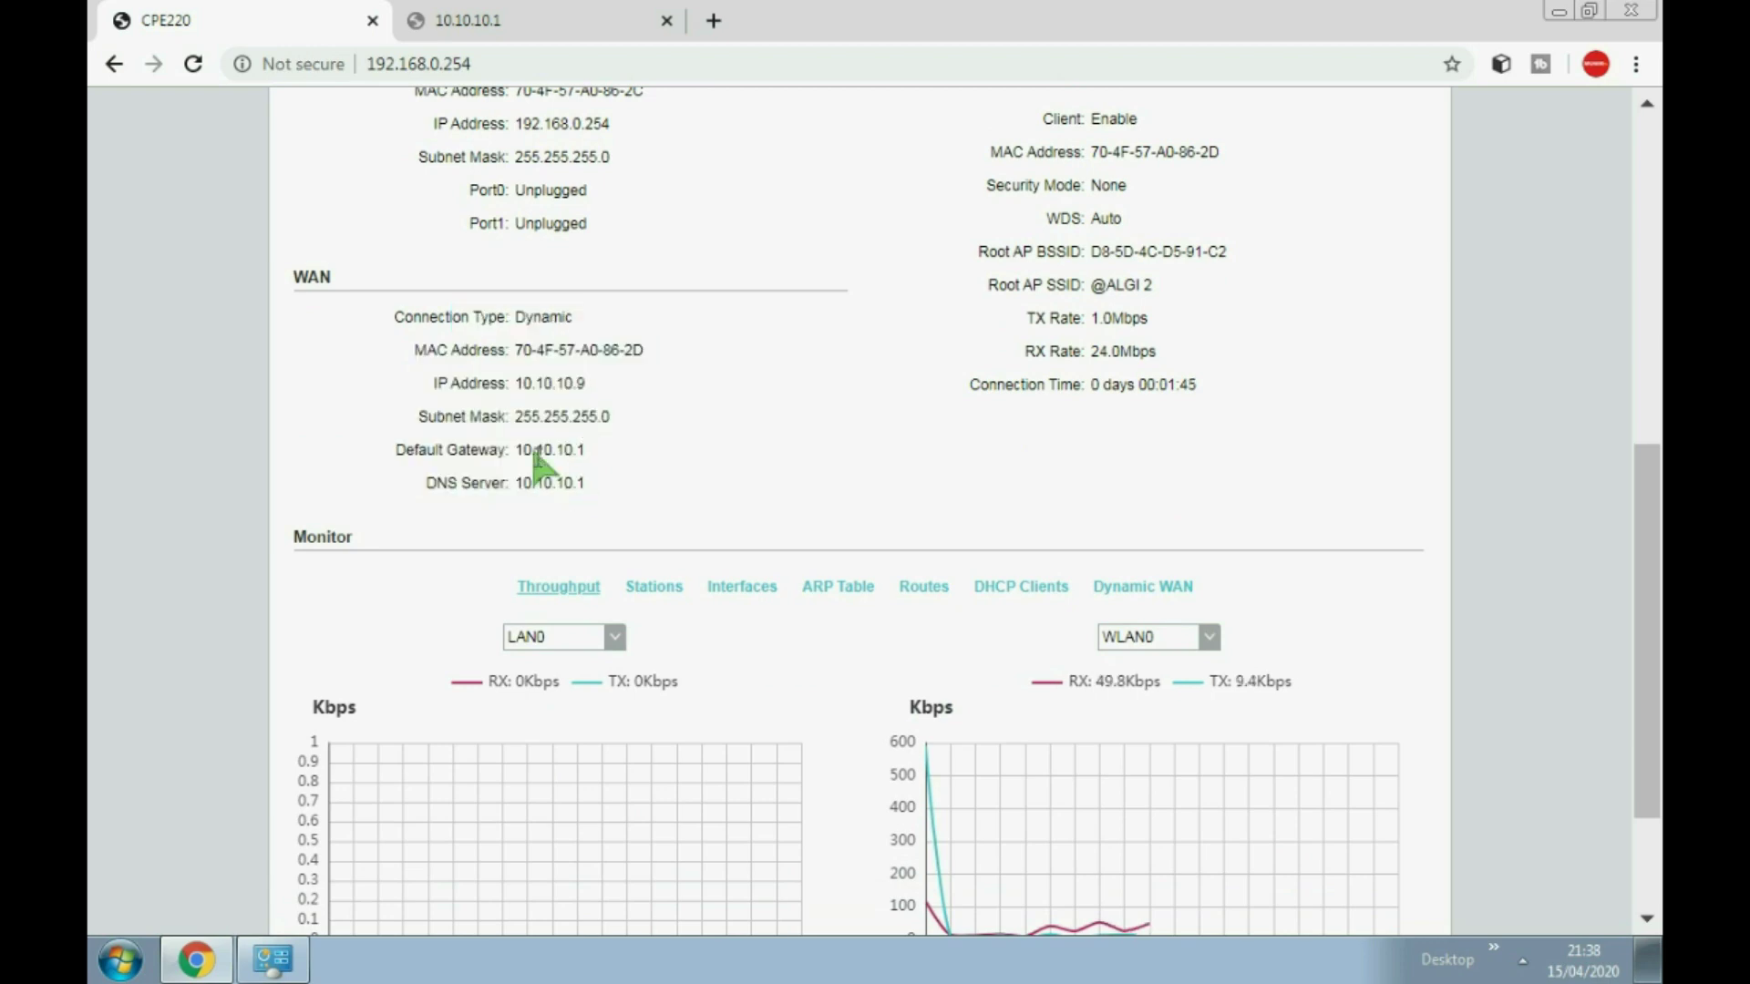
{"action": "left_click_drag", "start_coordinate": [586, 480], "coordinate": [468, 392]}
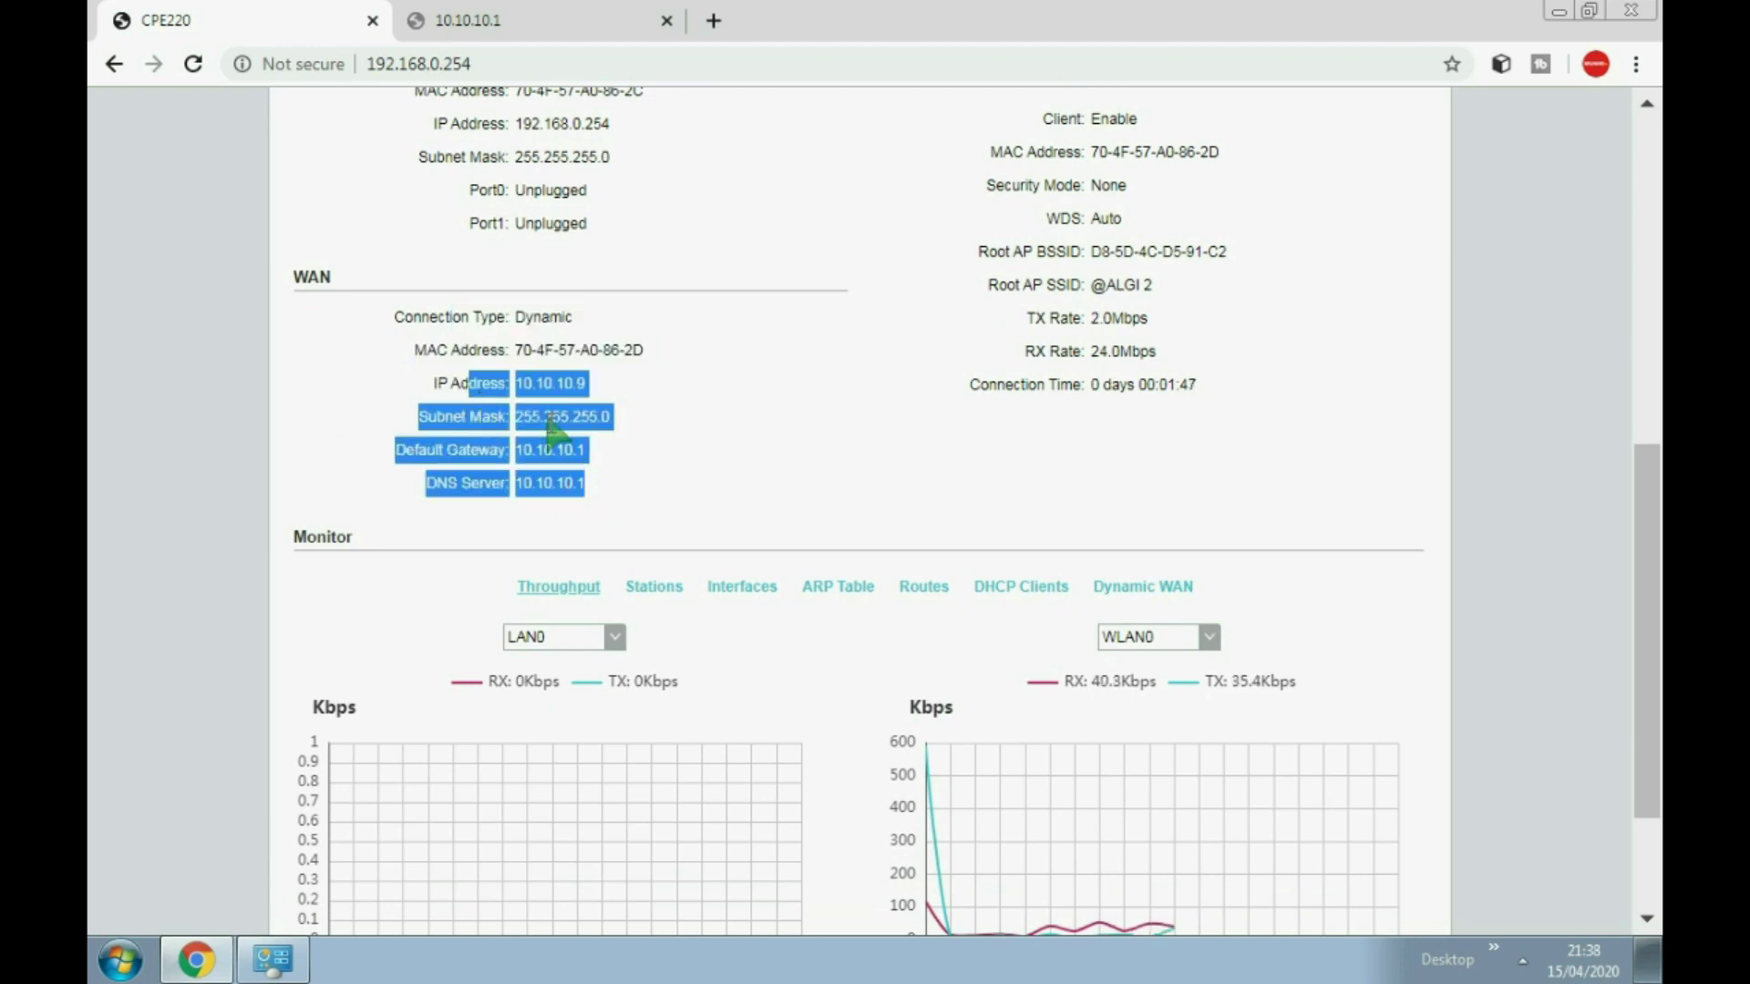
{"action": "scroll", "coordinate": [559, 438], "scroll_direction": "up", "scroll_amount": 1}
{"action": "left_click", "coordinate": [635, 474]}
{"action": "scroll", "coordinate": [635, 474], "scroll_direction": "up", "scroll_amount": 3}
Step: Replace the failing 10.10.10.1 tab with a new one showing the hotspot login at 10.10.10.1/login
{"action": "left_click", "coordinate": [560, 20]}
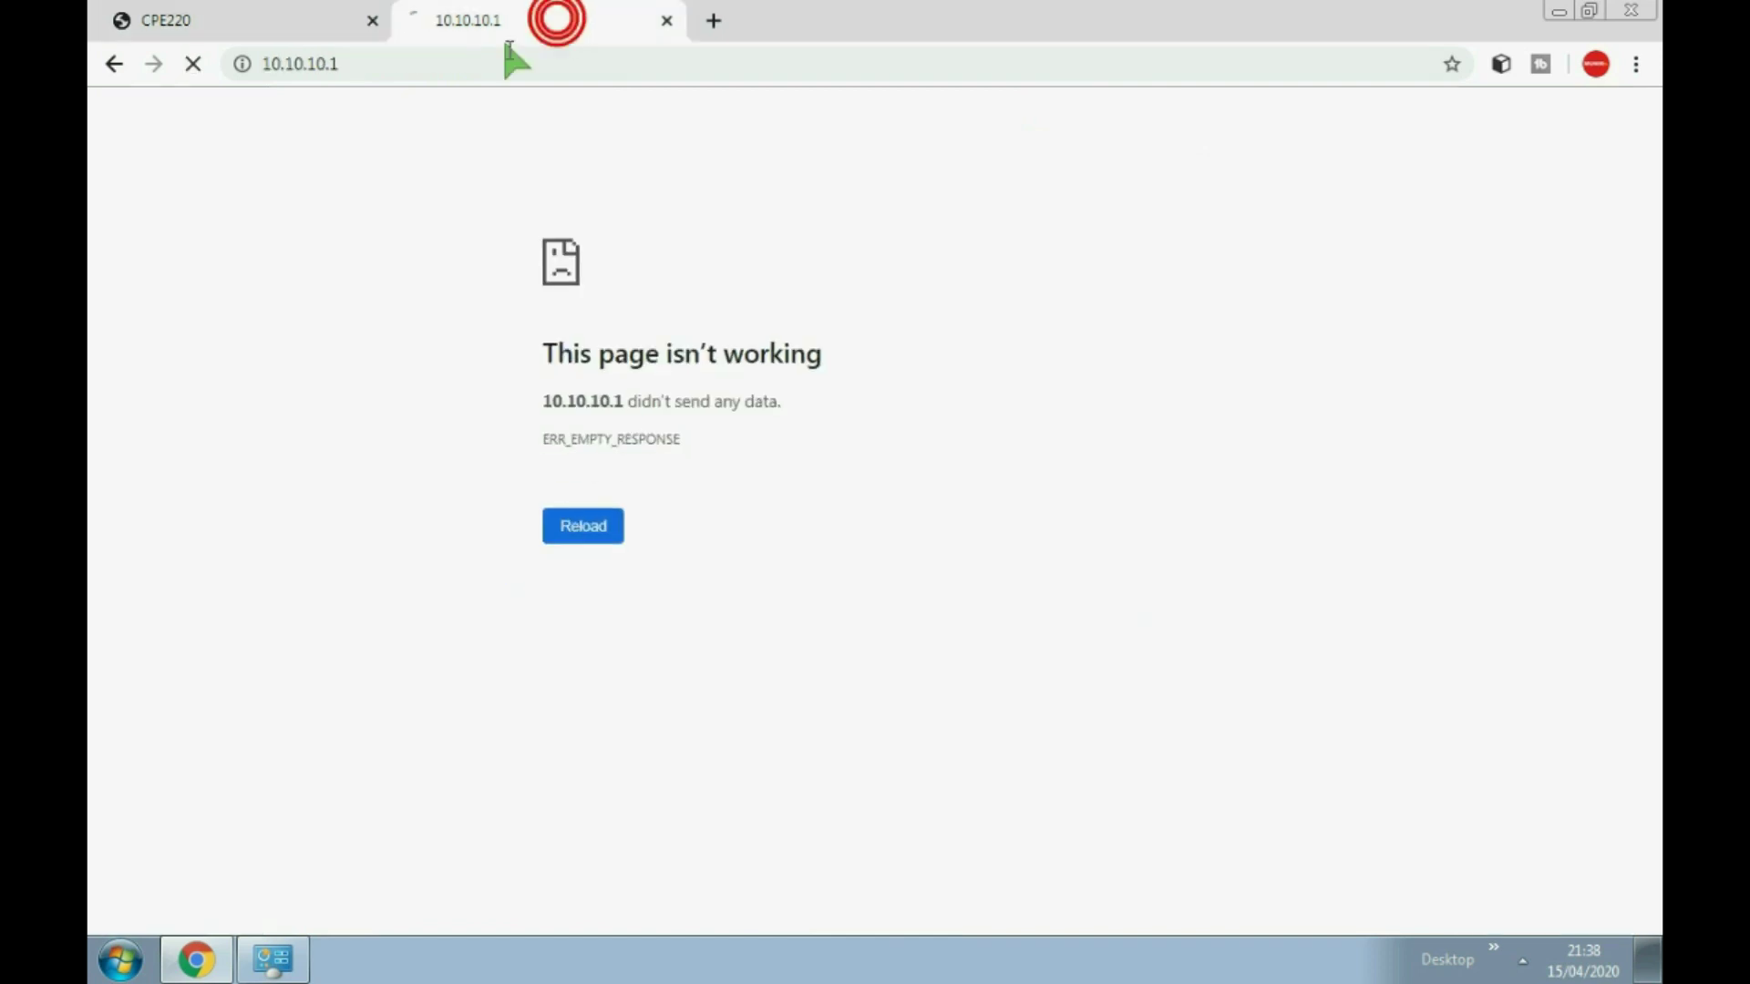
{"action": "left_click", "coordinate": [190, 65]}
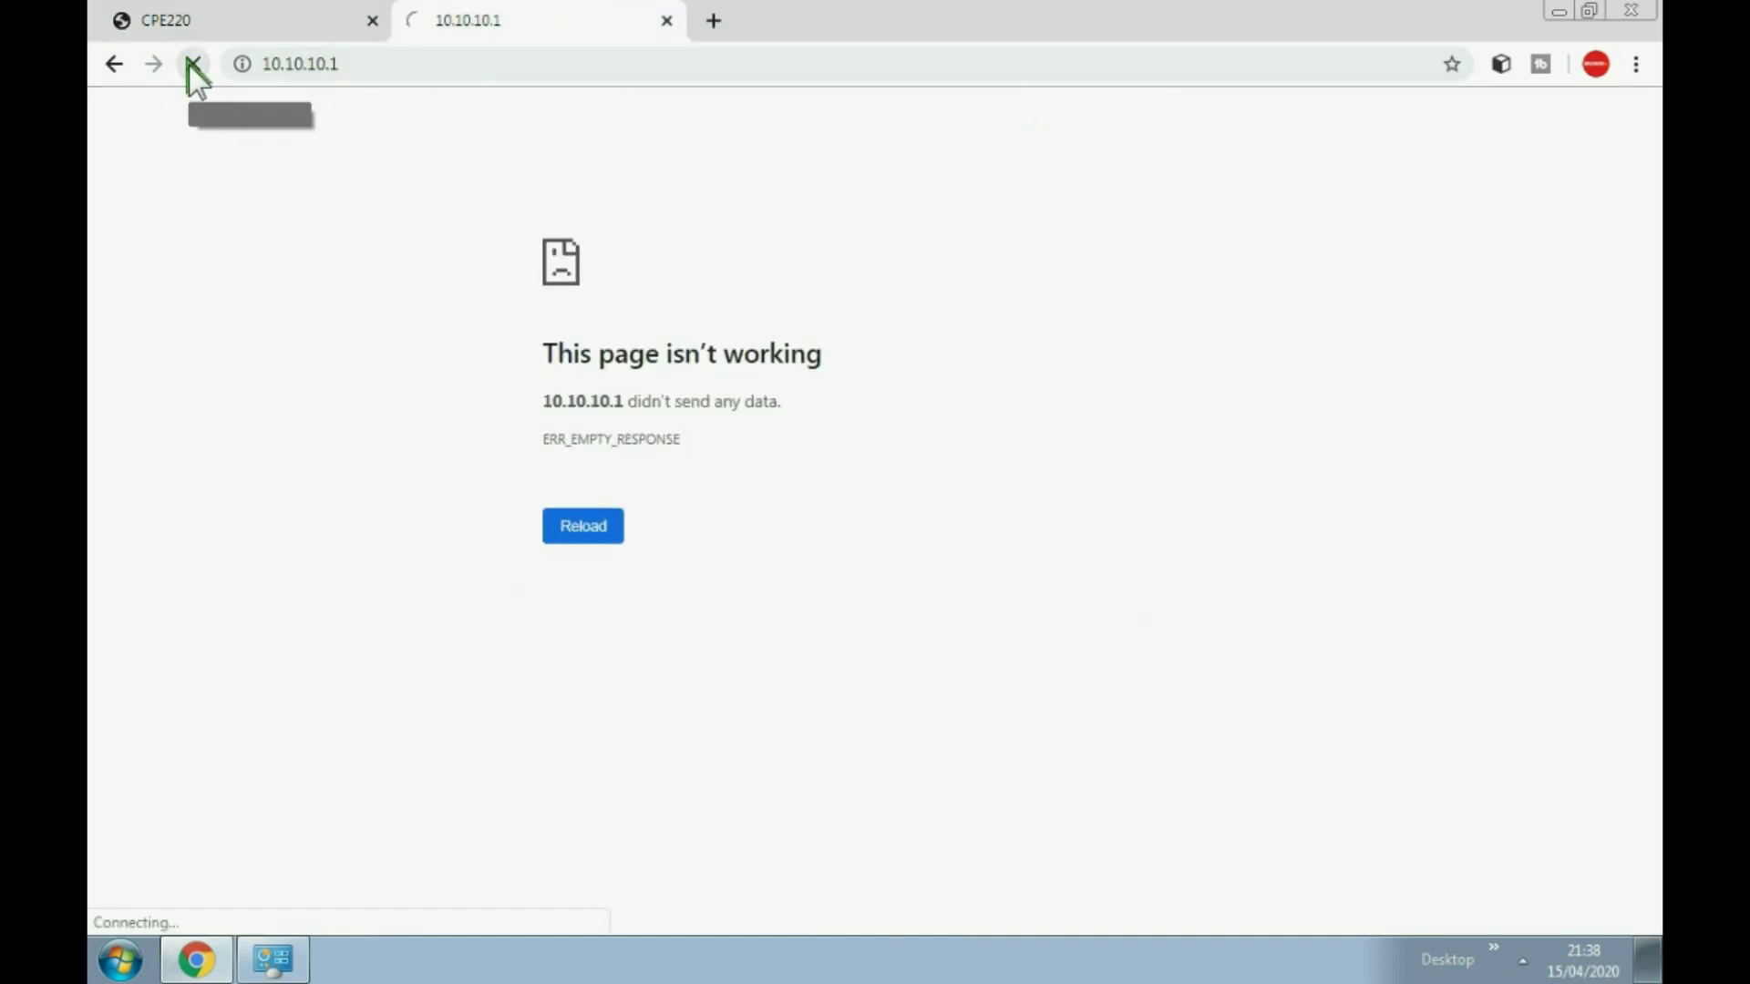
{"action": "left_click", "coordinate": [666, 20]}
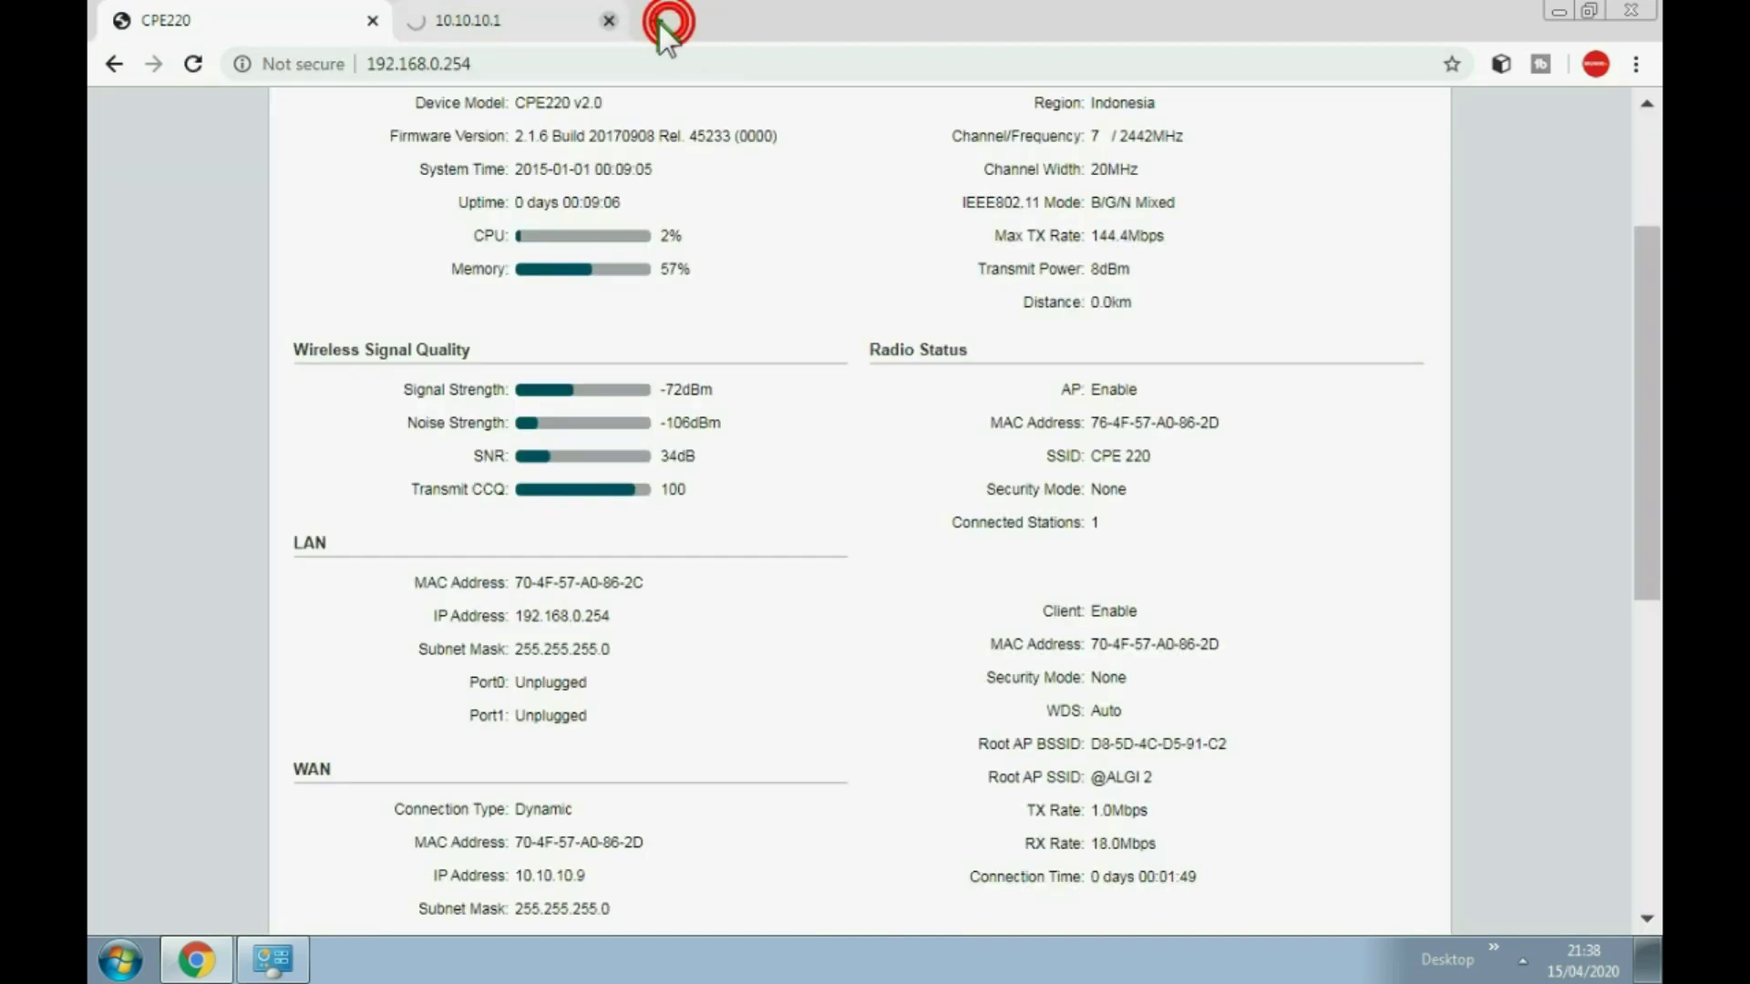
{"action": "left_click", "coordinate": [426, 18]}
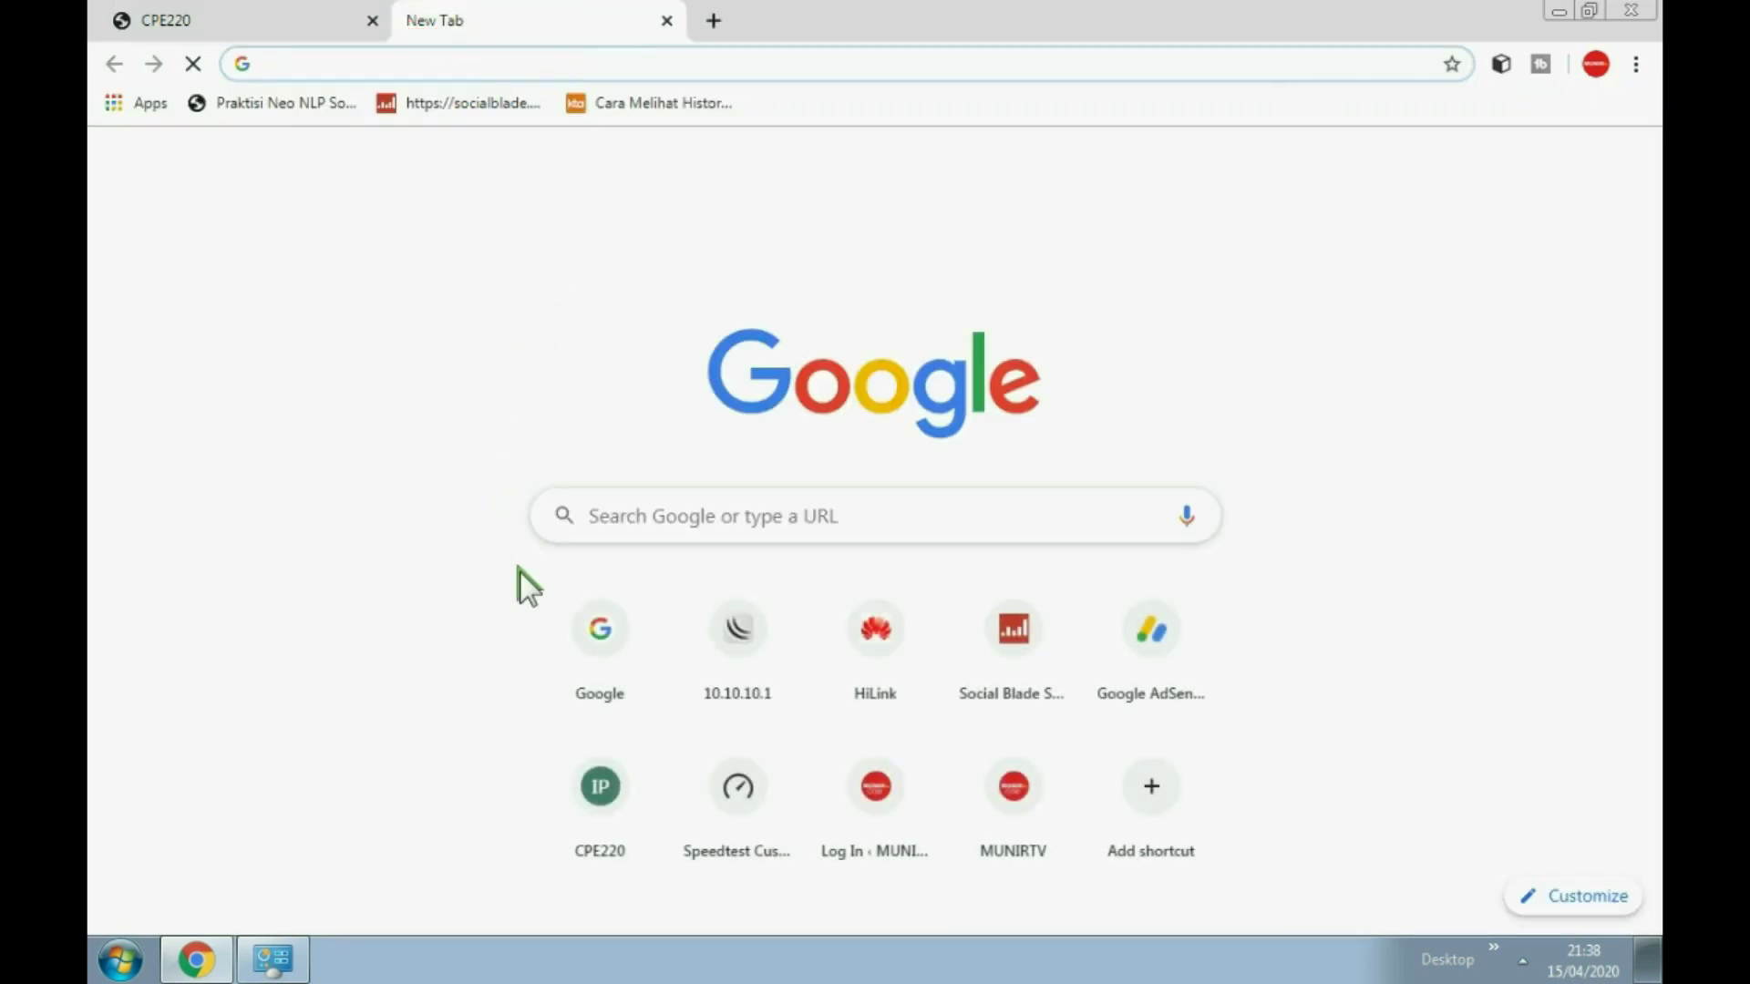
{"action": "left_click", "coordinate": [605, 628]}
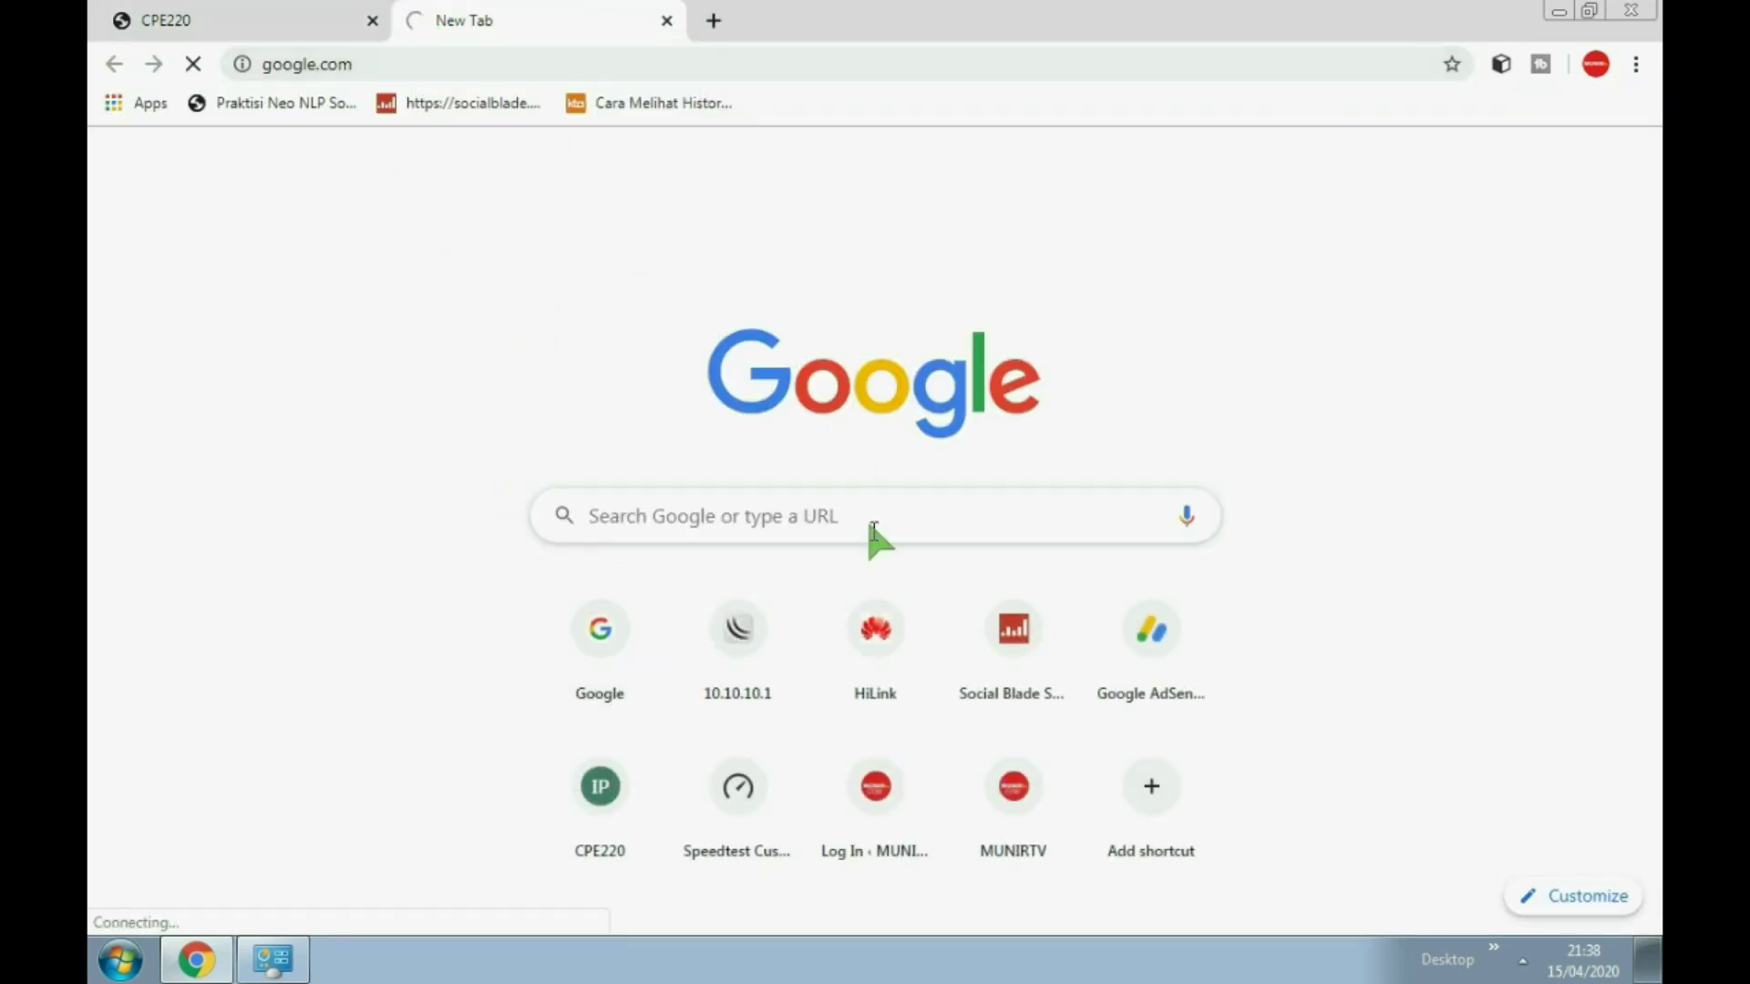
{"action": "left_click", "coordinate": [769, 631]}
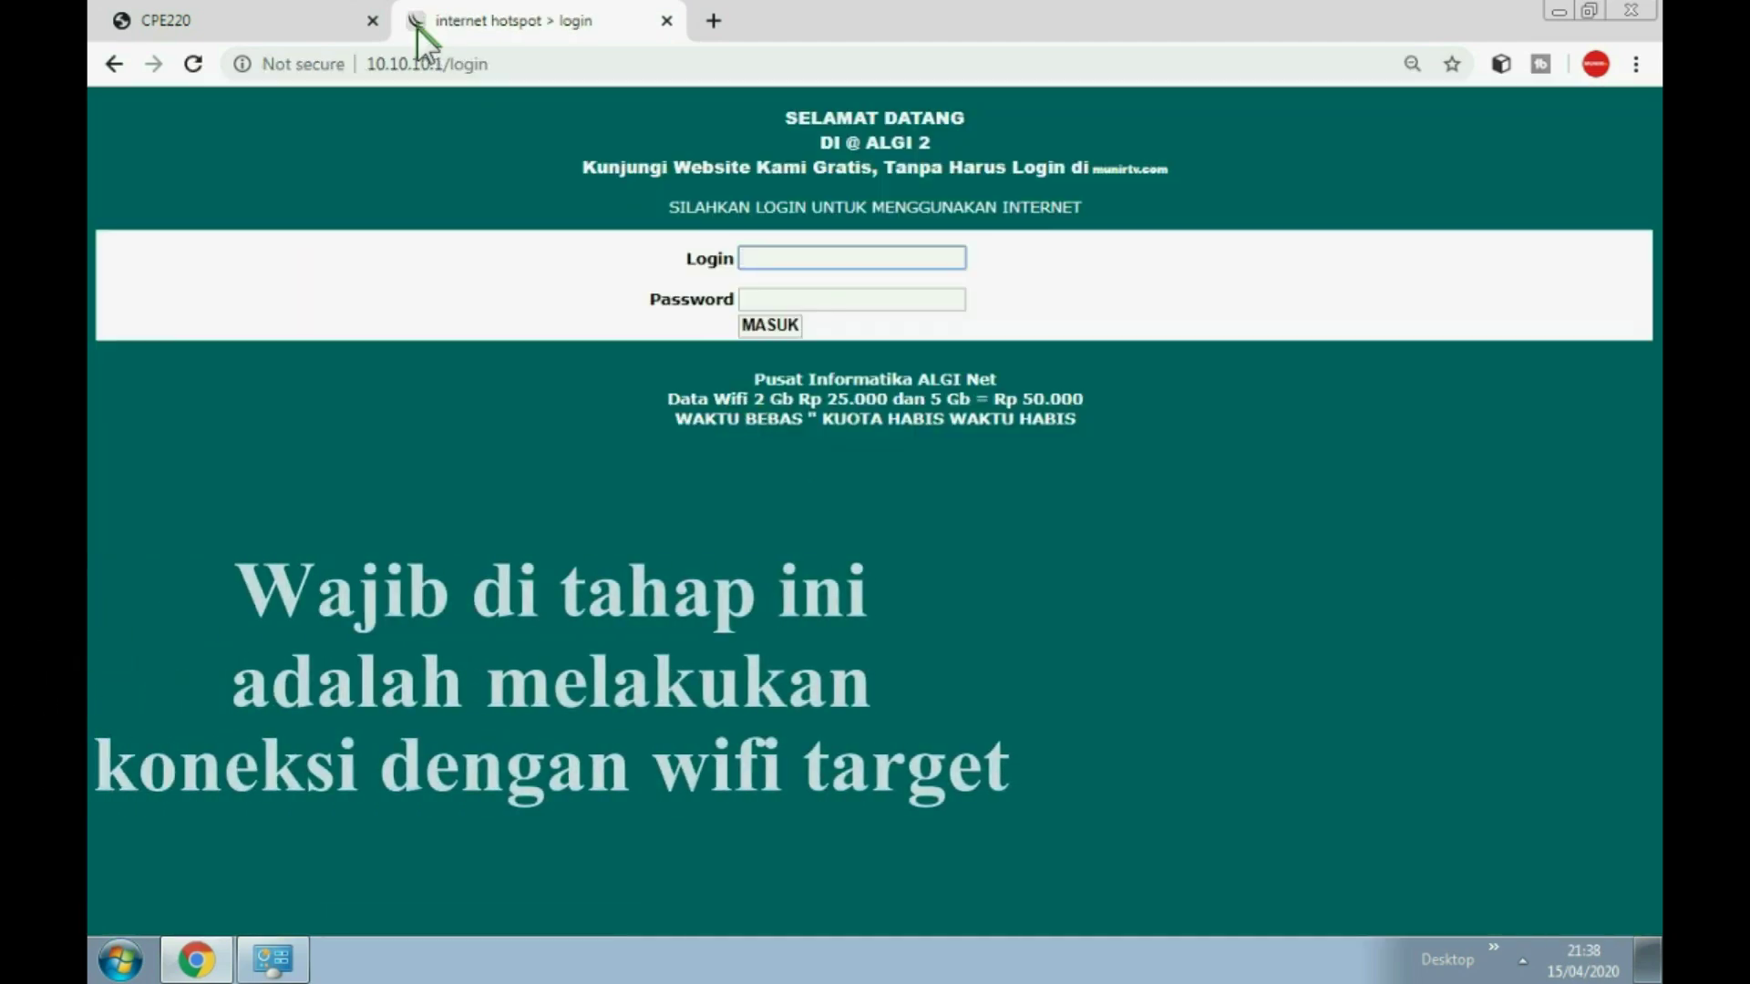
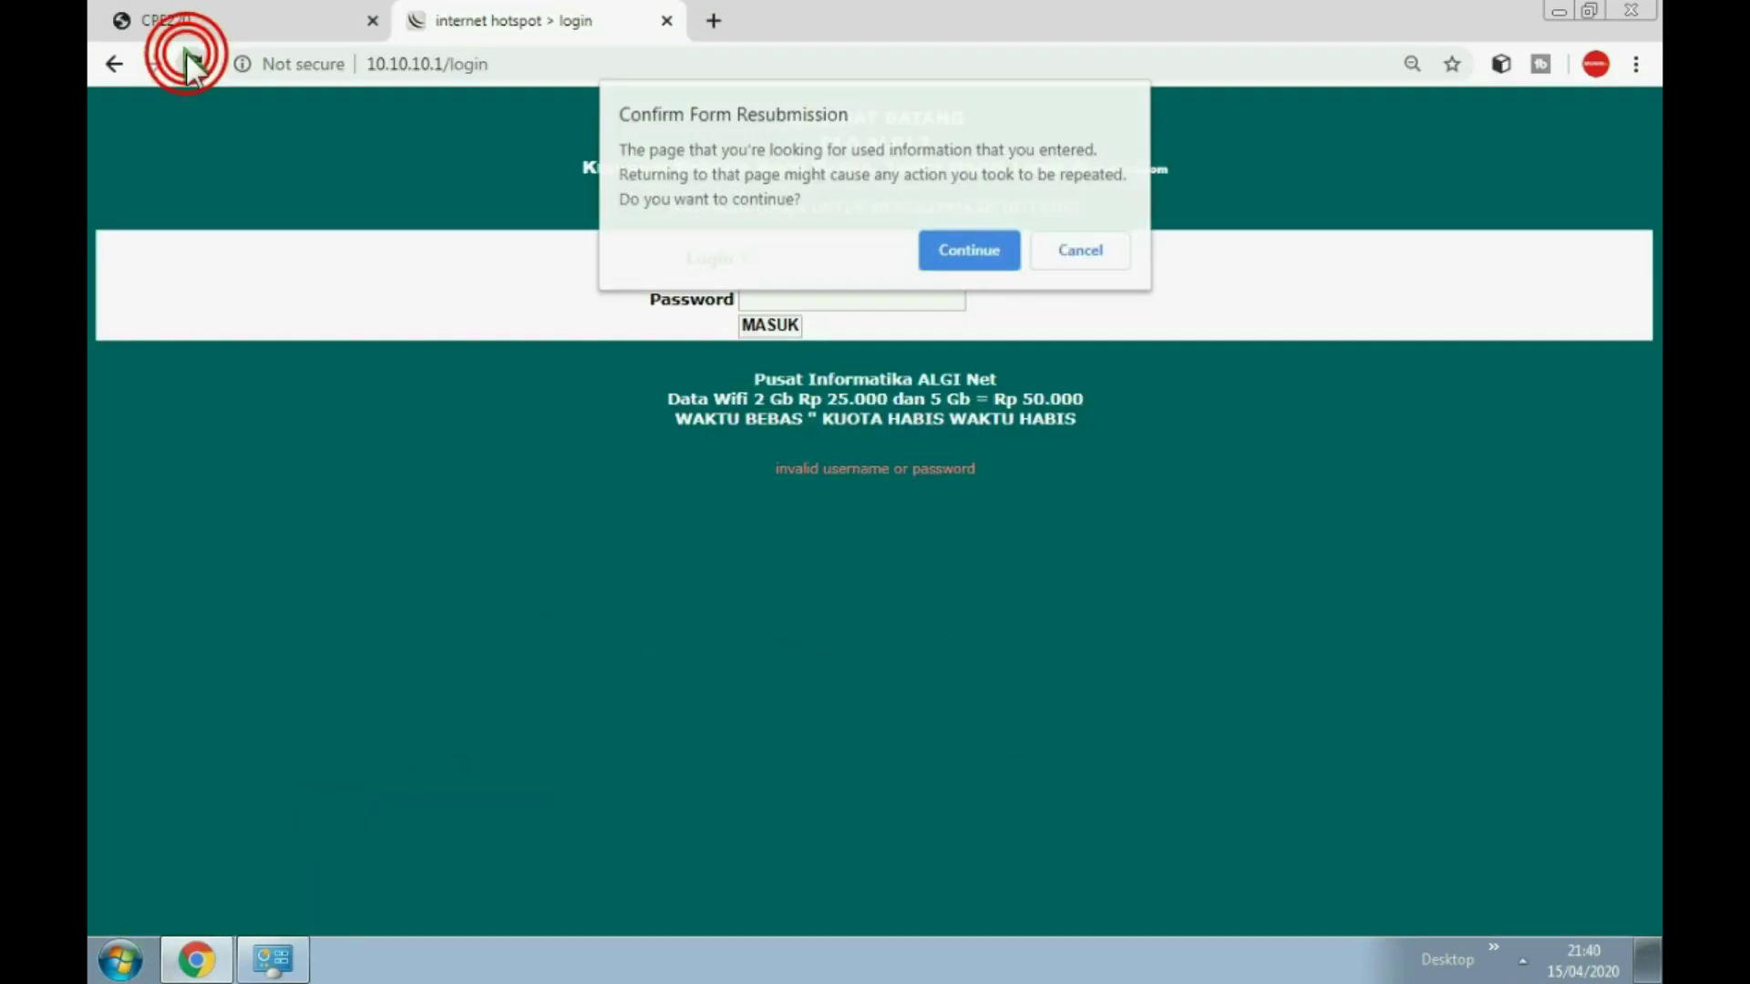
Step: Resubmit the hotspot page and log in with the saved test user's login and password
{"action": "left_click", "coordinate": [966, 237]}
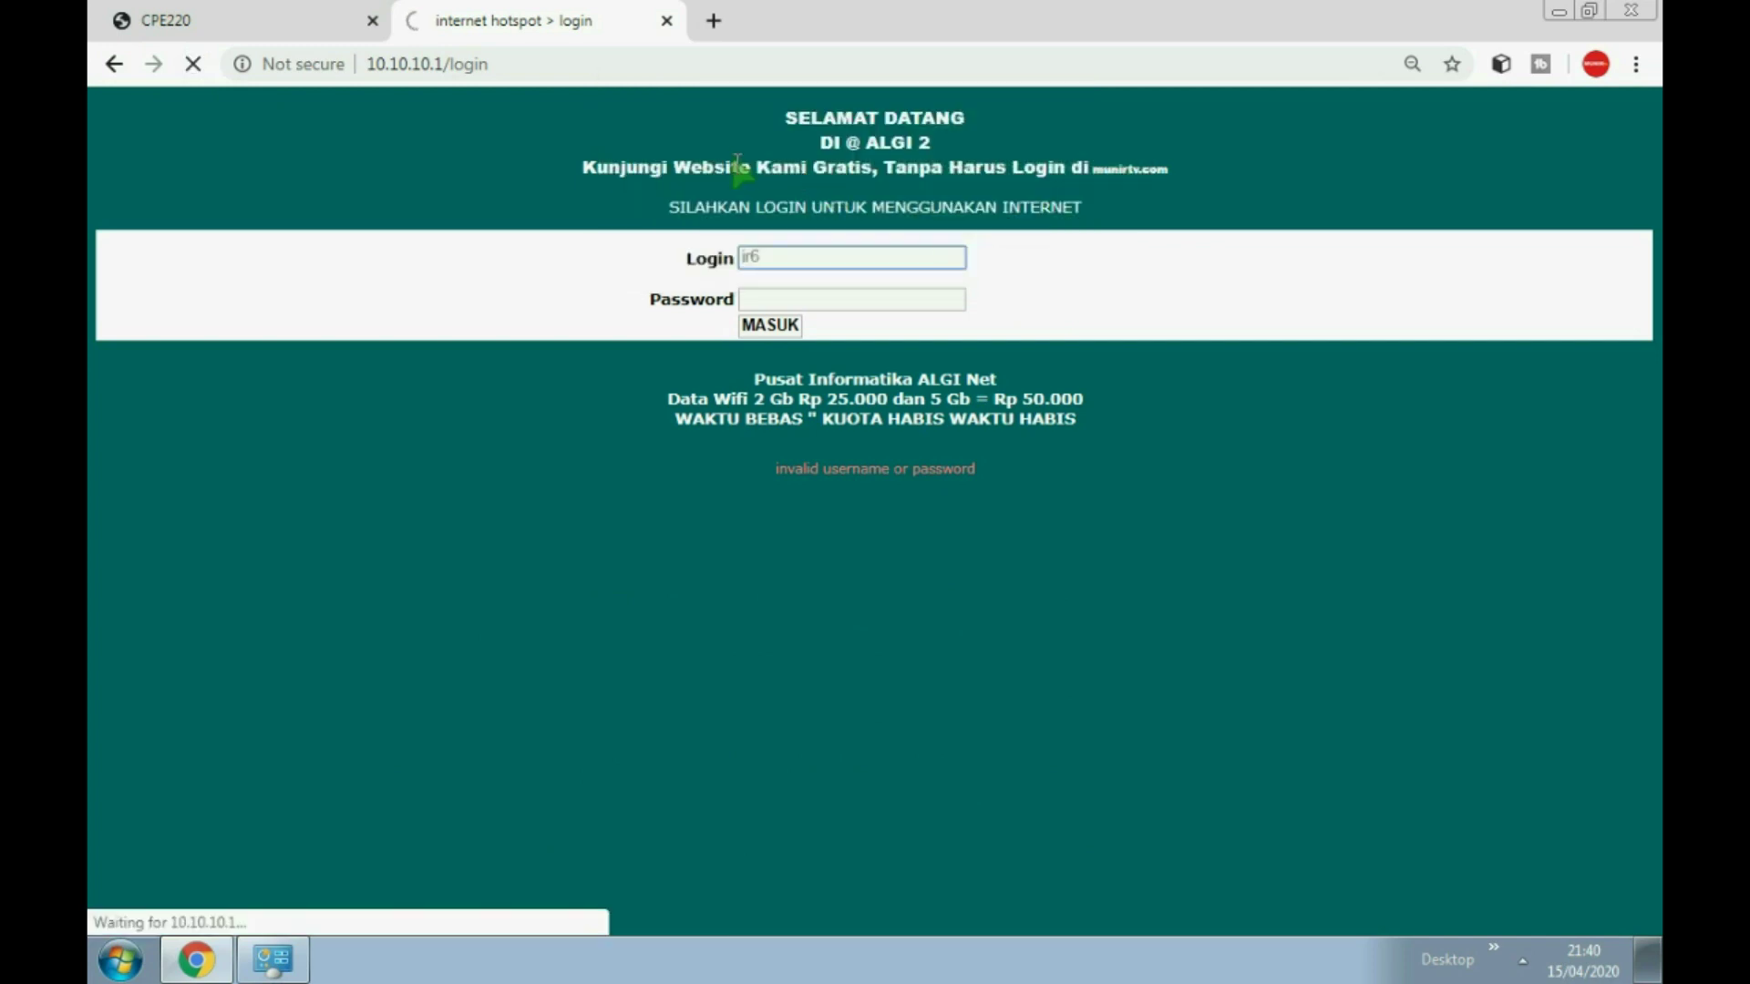
{"action": "left_click", "coordinate": [762, 259]}
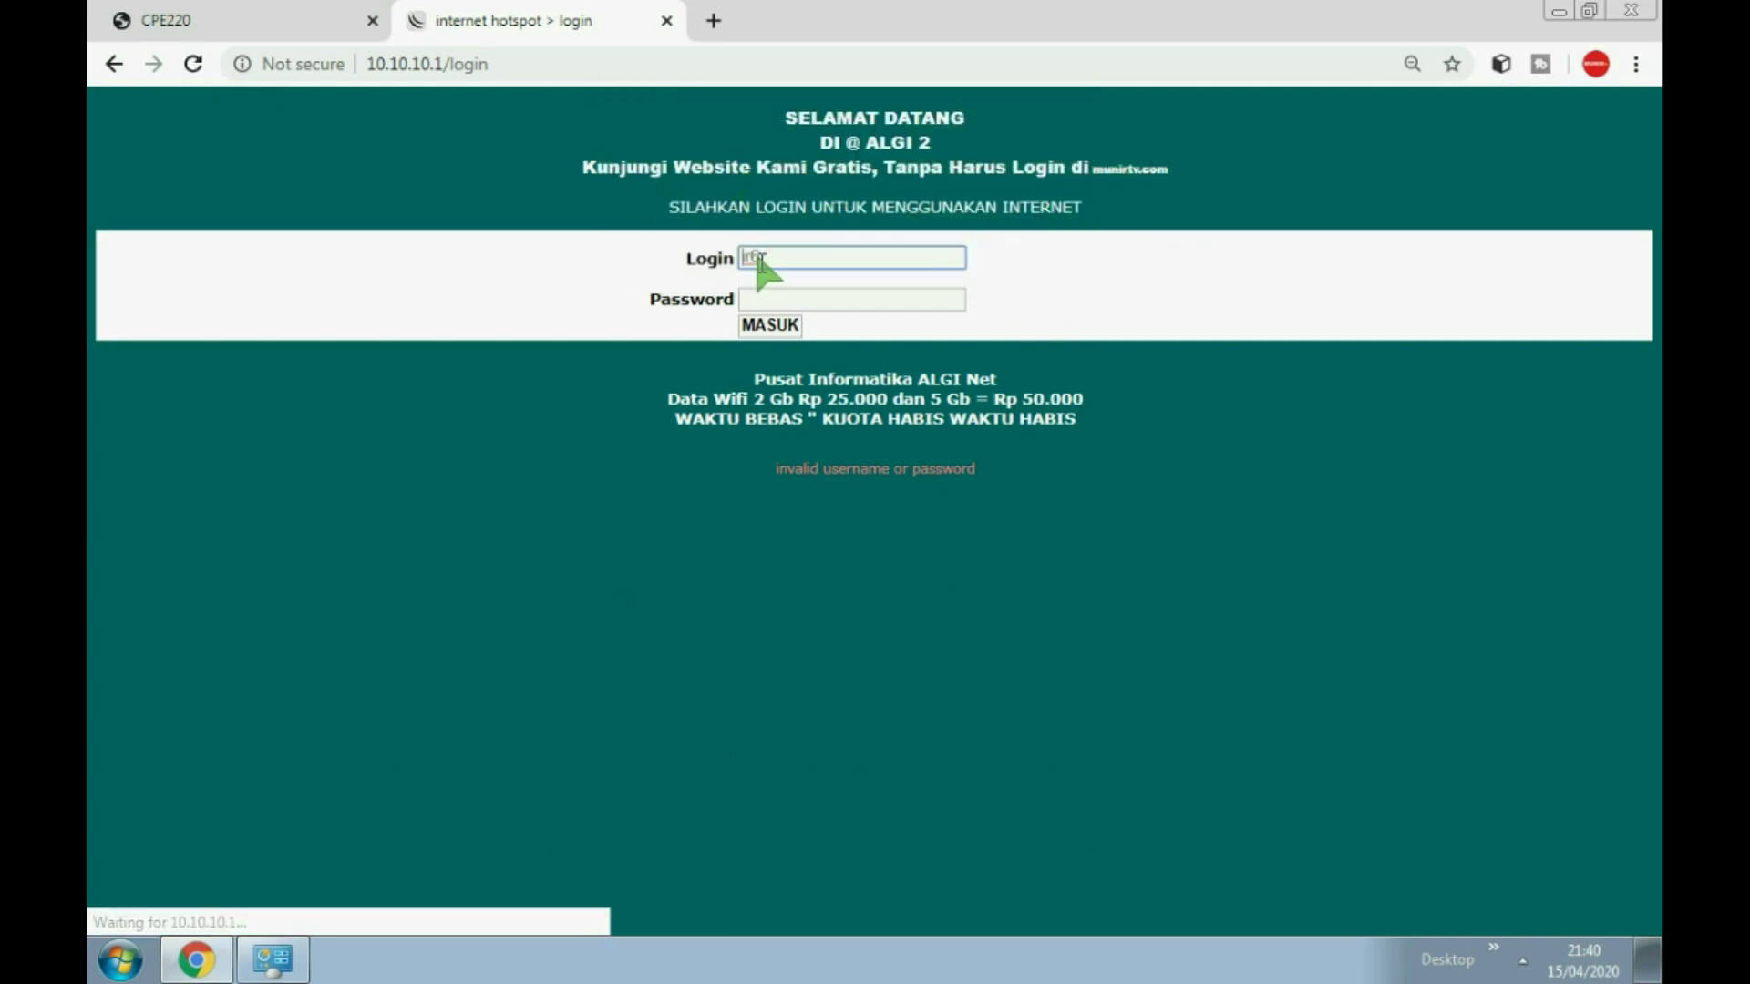
{"action": "double_click", "coordinate": [788, 257]}
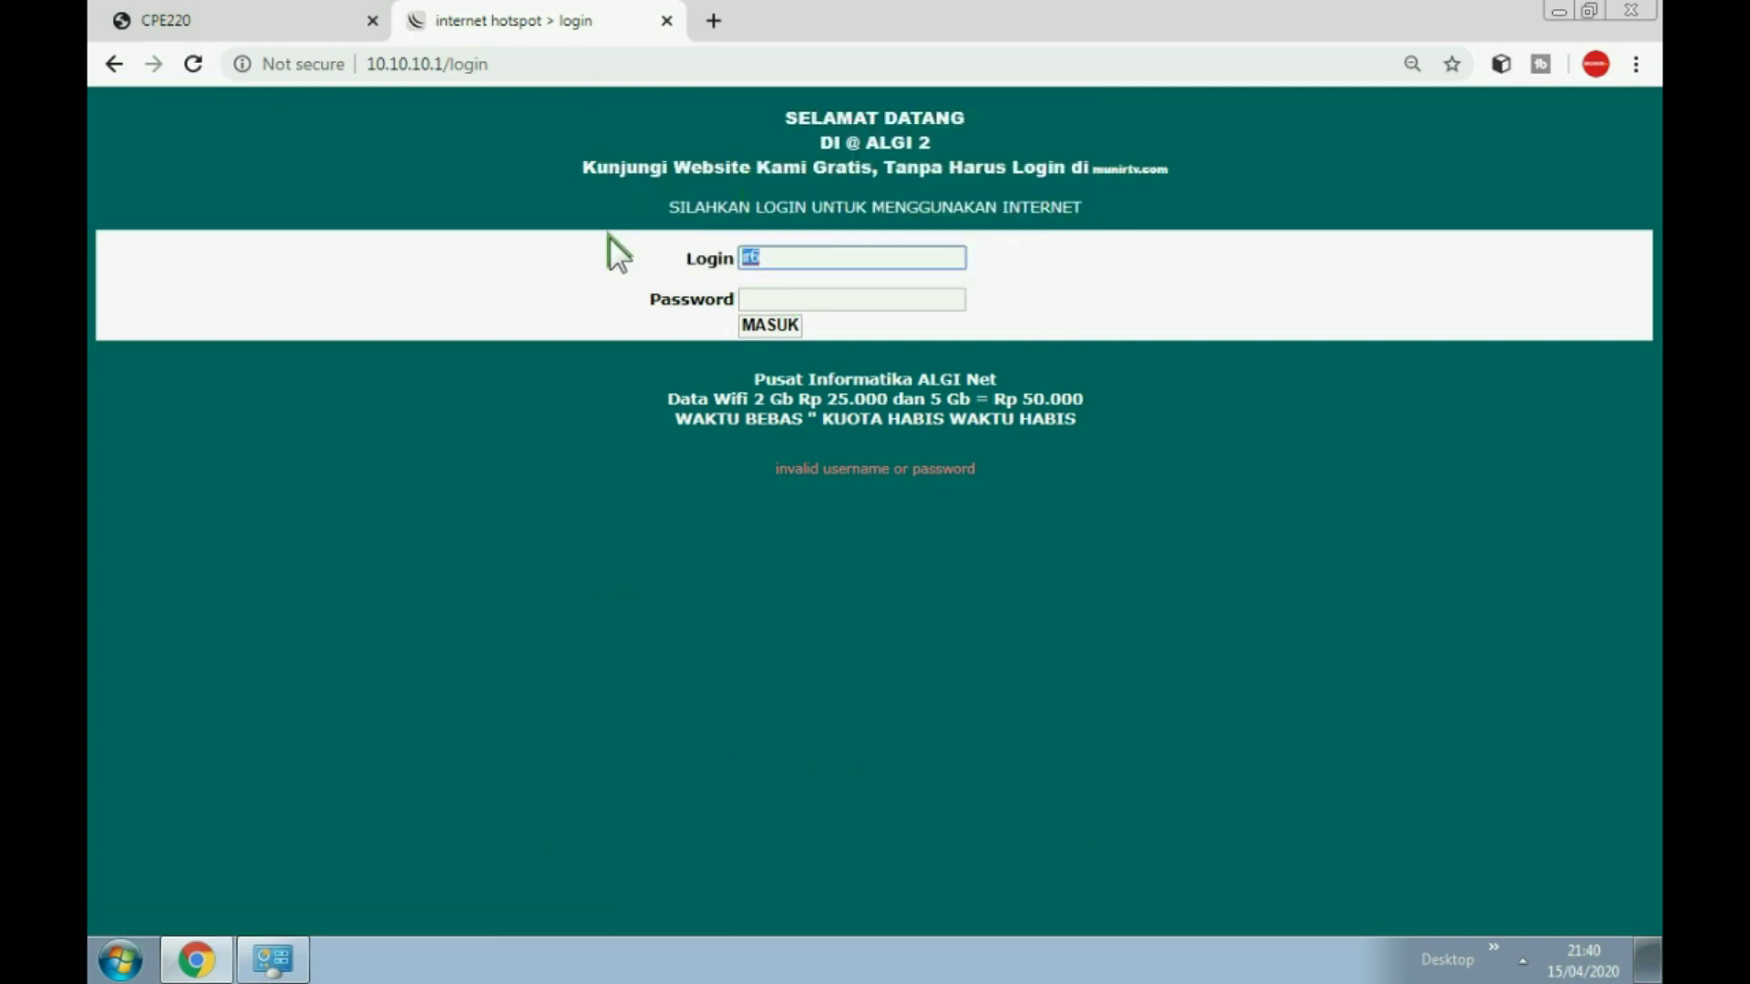
{"action": "left_click", "coordinate": [814, 304]}
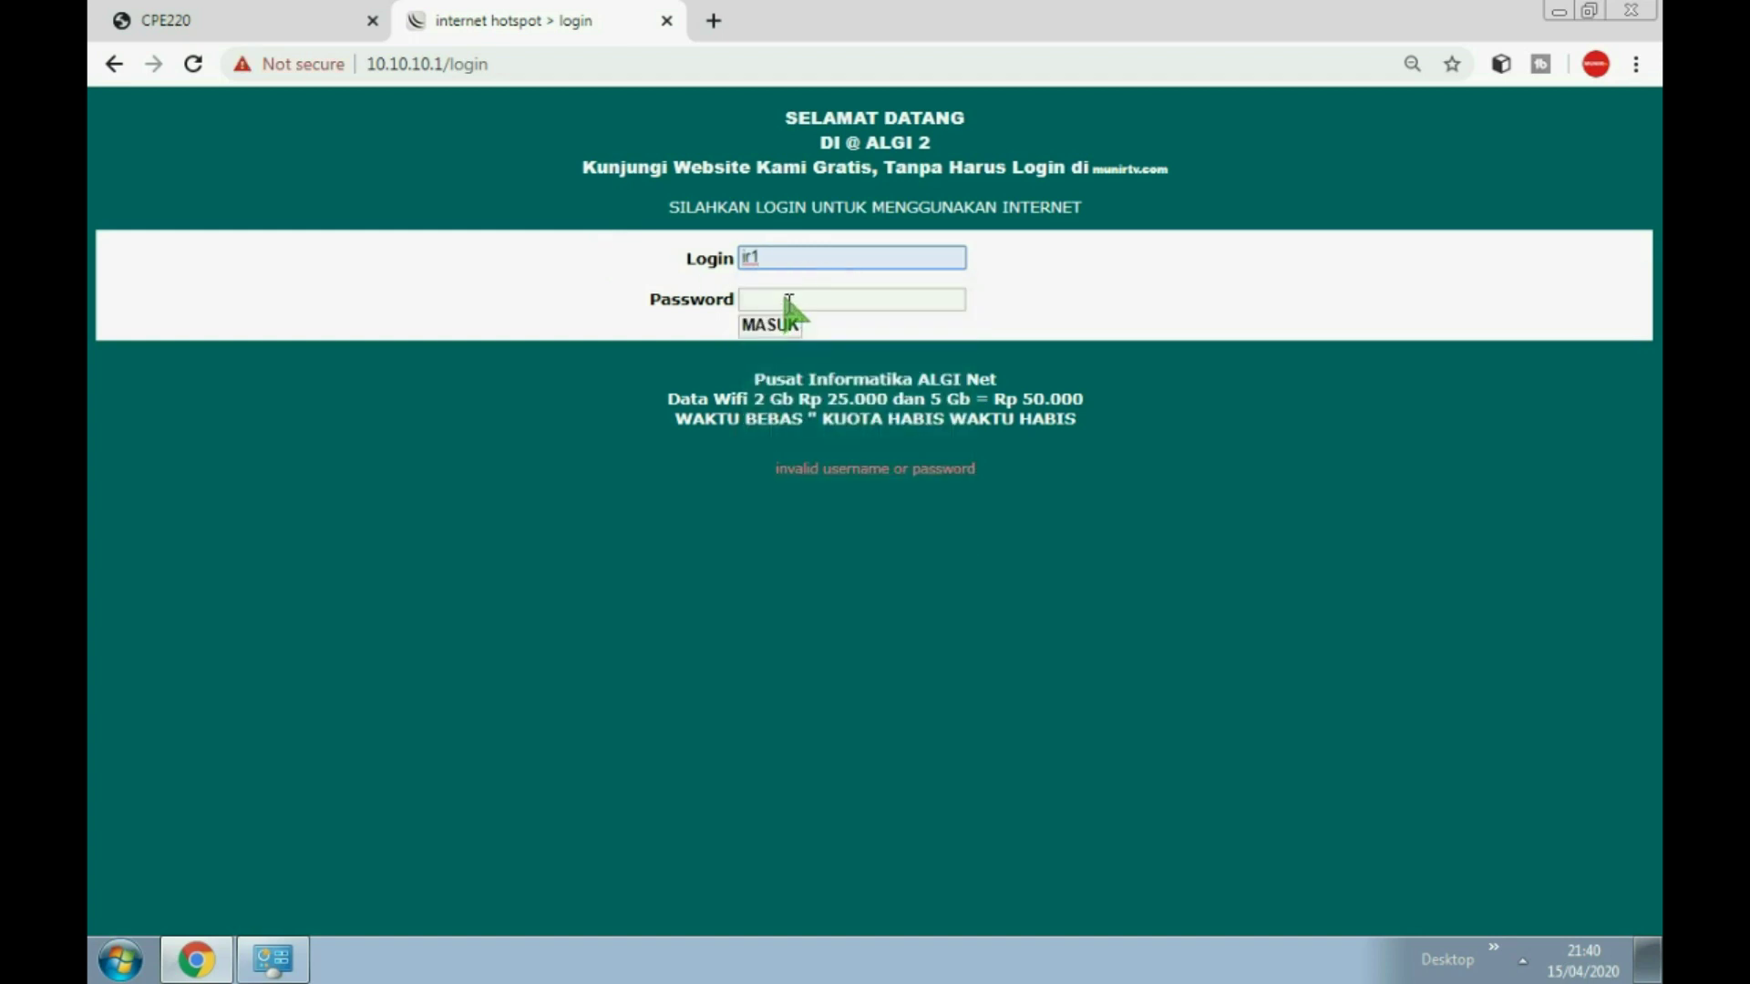
{"action": "left_click", "coordinate": [782, 306]}
{"action": "left_click", "coordinate": [777, 330]}
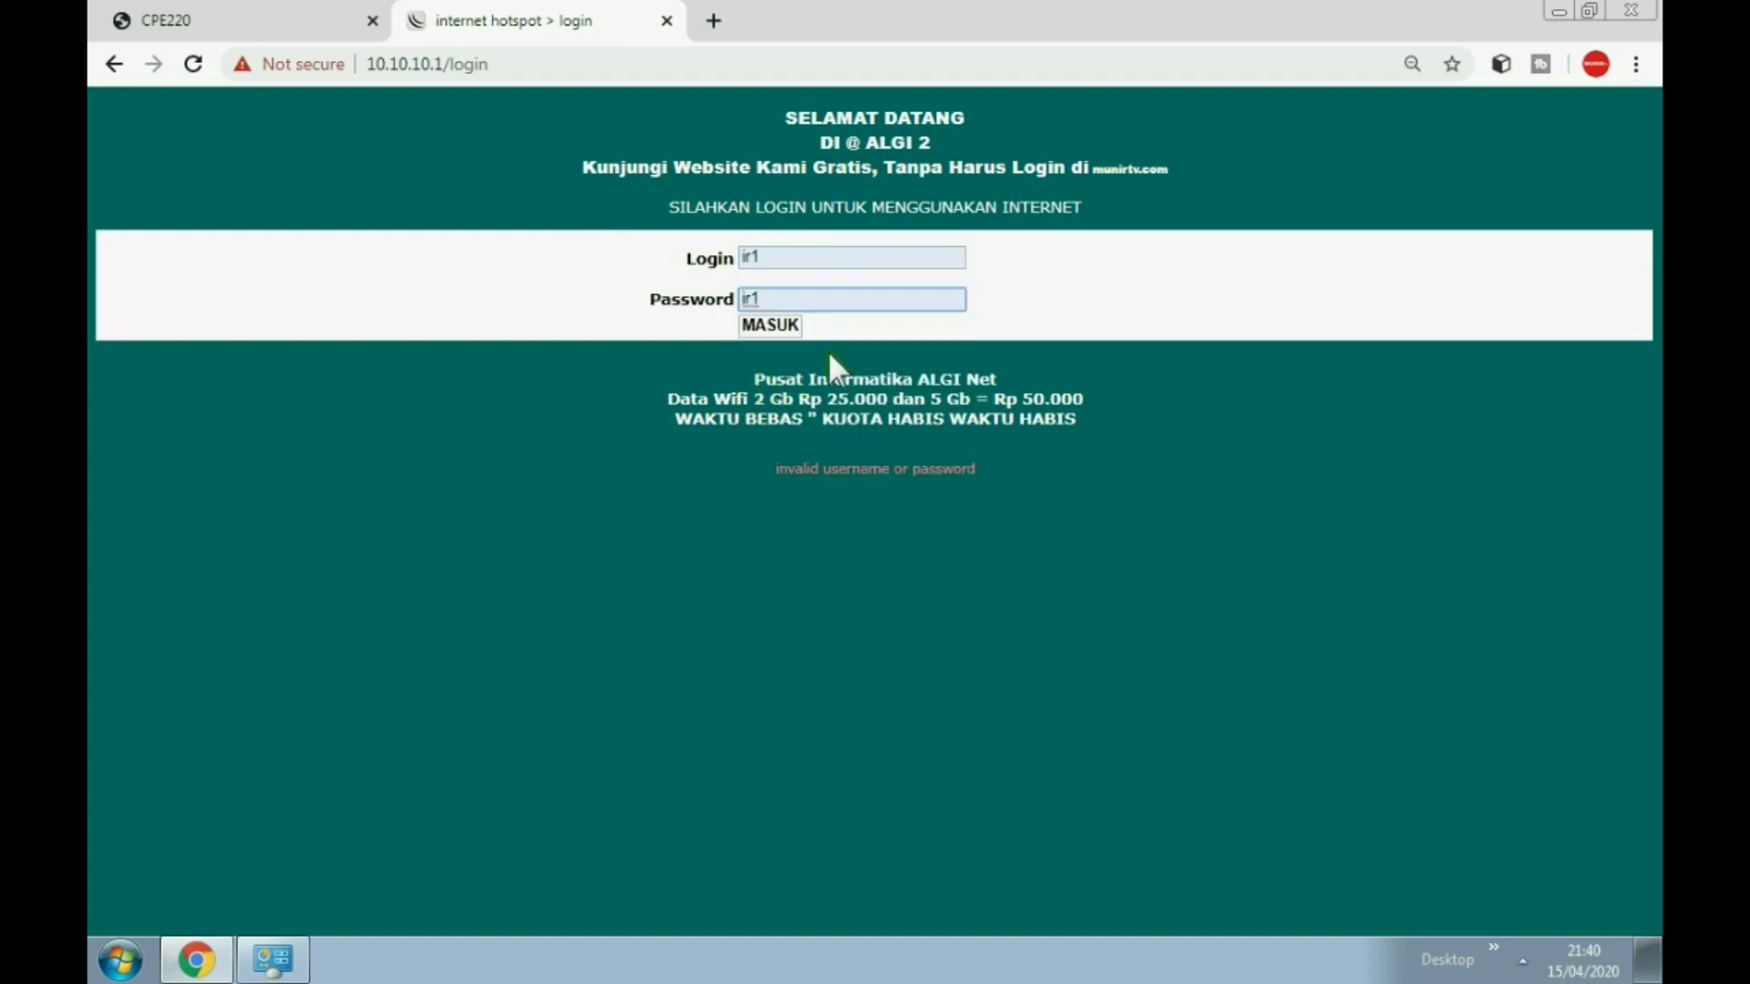
{"action": "left_click", "coordinate": [789, 327]}
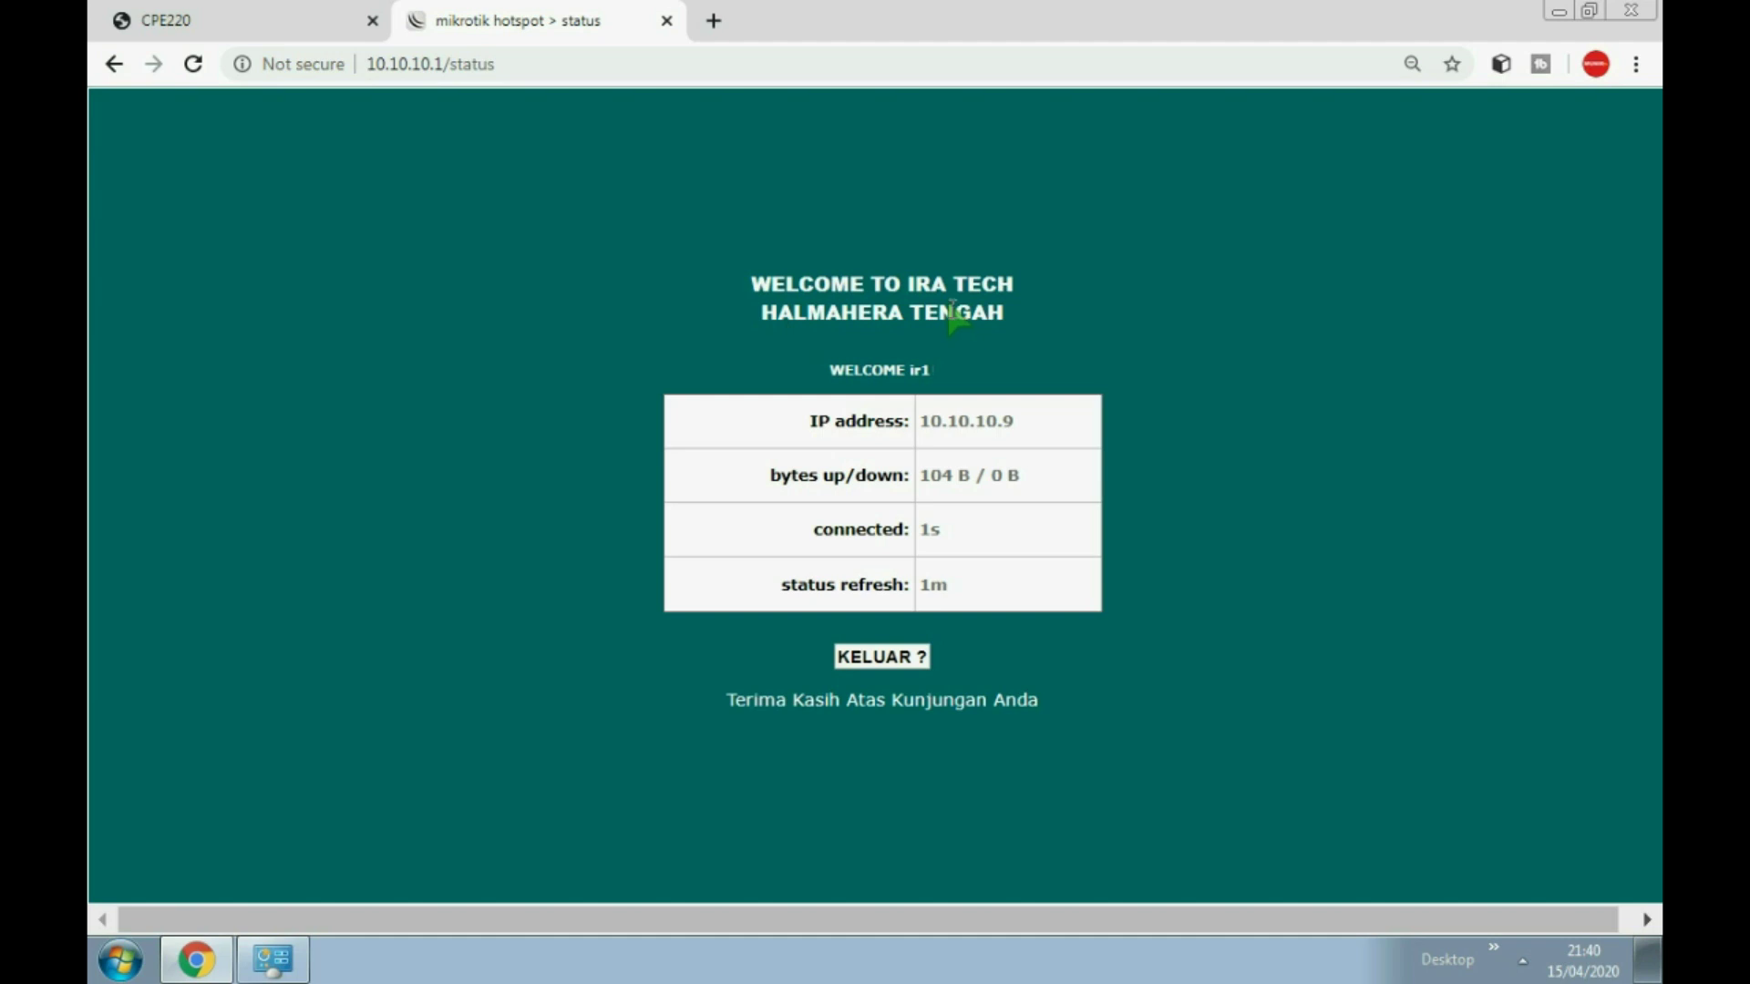
Step: Check the tray wireless network list, then start a new browser tab to test internet access
{"action": "left_click", "coordinate": [1522, 959]}
{"action": "left_click", "coordinate": [1500, 776]}
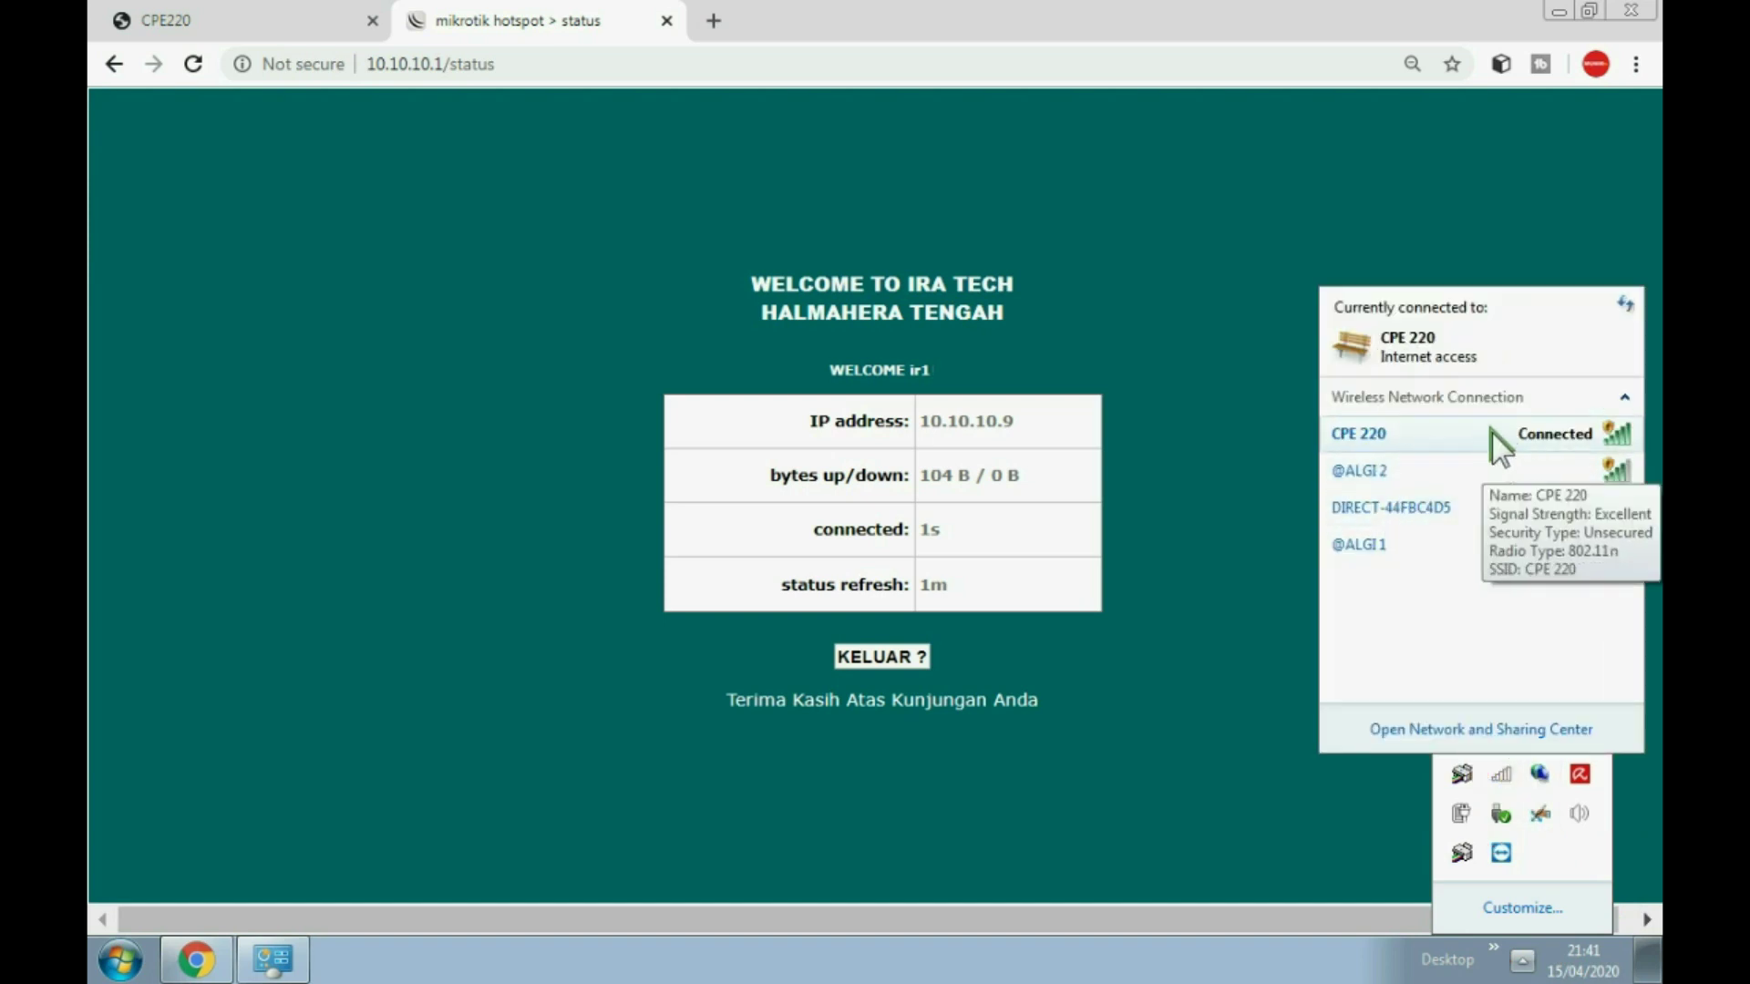
{"action": "left_click", "coordinate": [714, 20]}
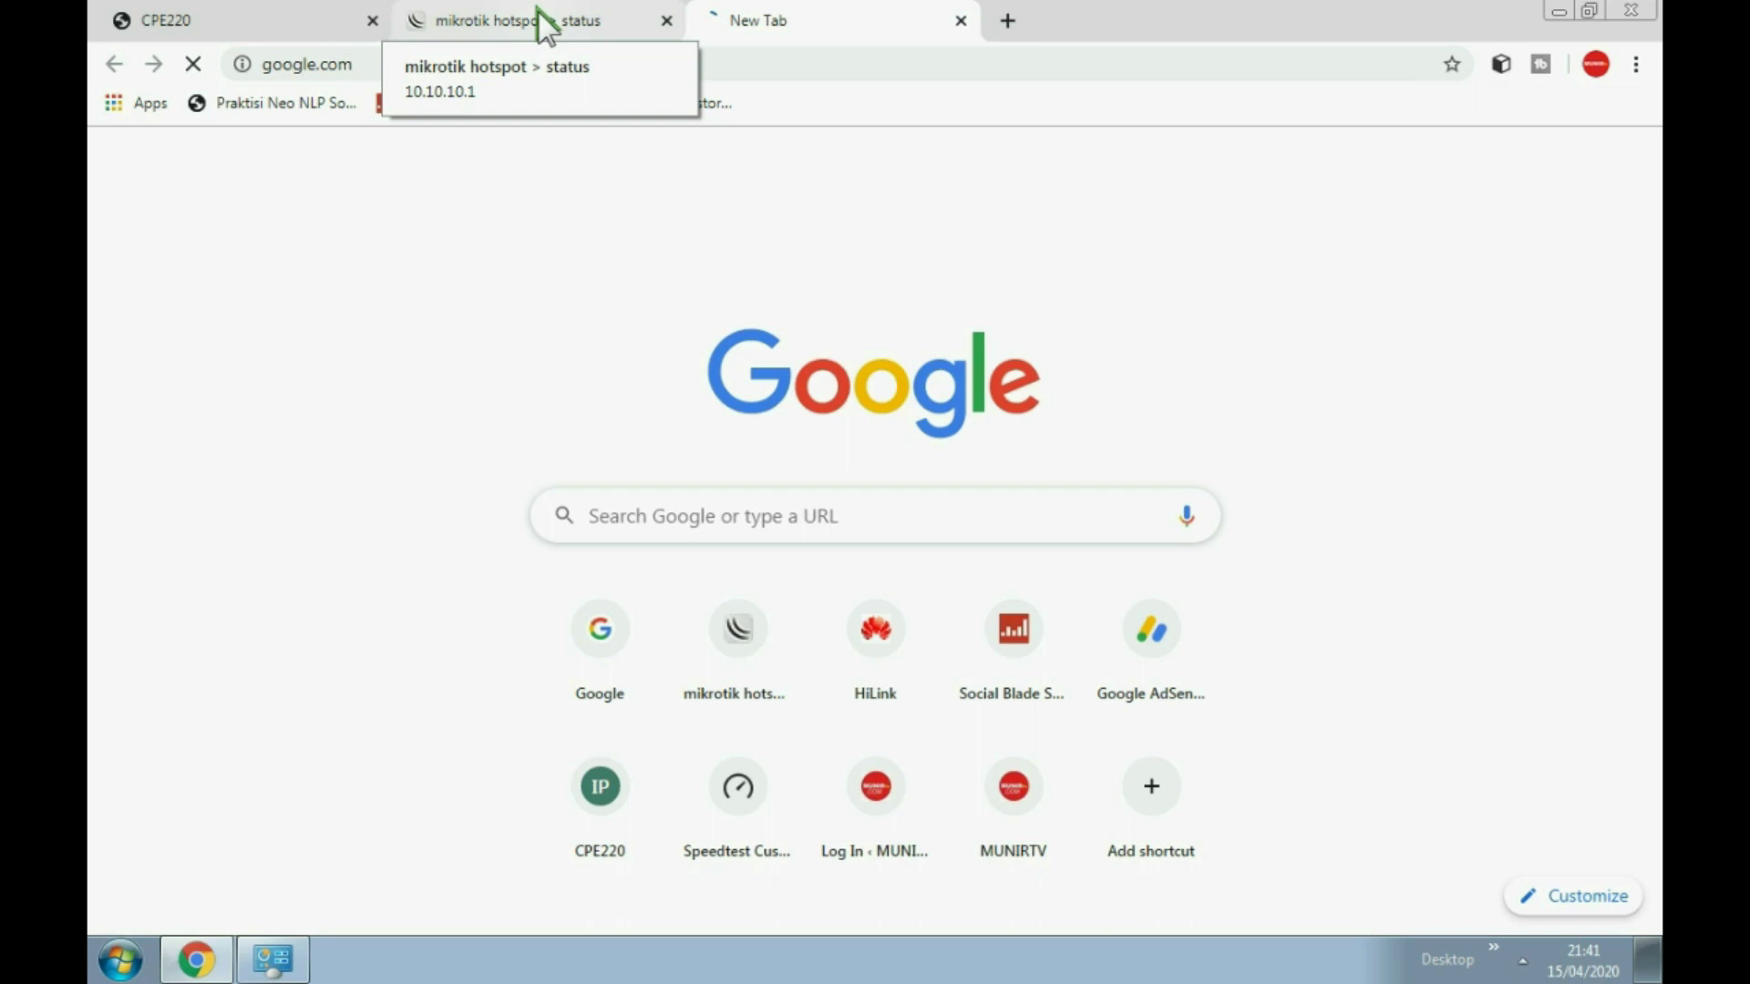
Step: Check the wireless and network connection lists, then reload the CPE220 page at 192.168.0.254
{"action": "left_click", "coordinate": [1522, 961]}
{"action": "left_click", "coordinate": [1501, 774]}
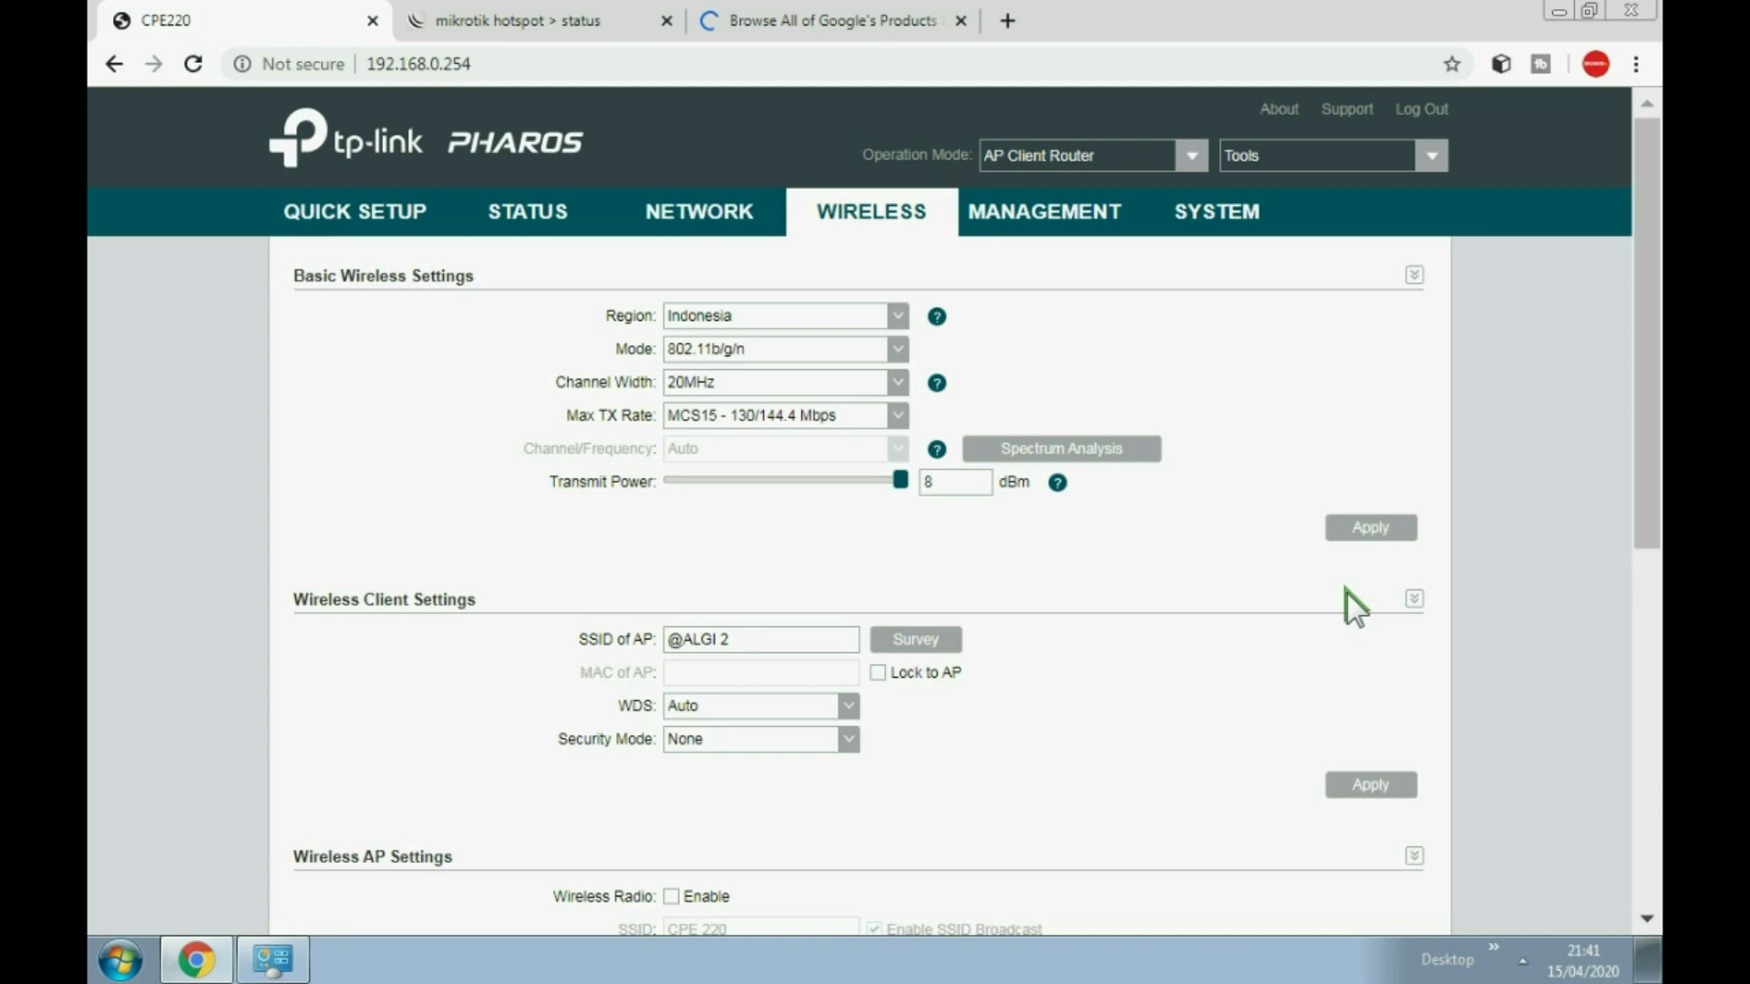
{"action": "left_click", "coordinate": [1521, 959]}
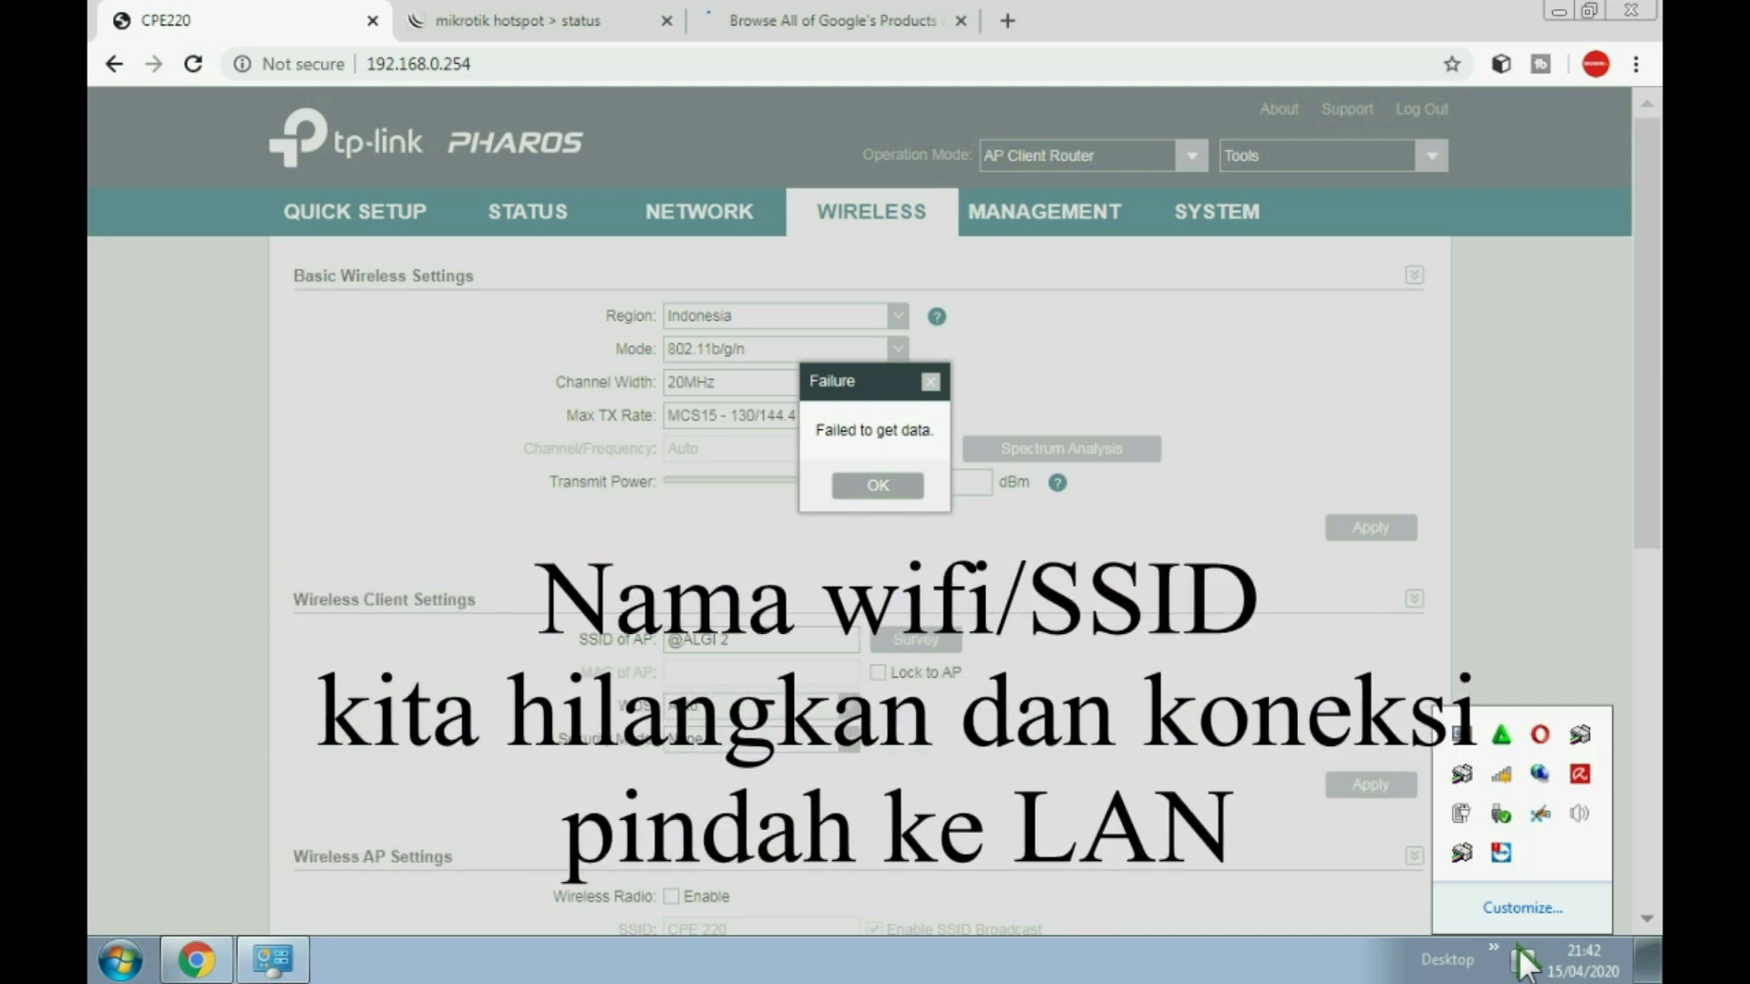
{"action": "left_click", "coordinate": [1521, 959]}
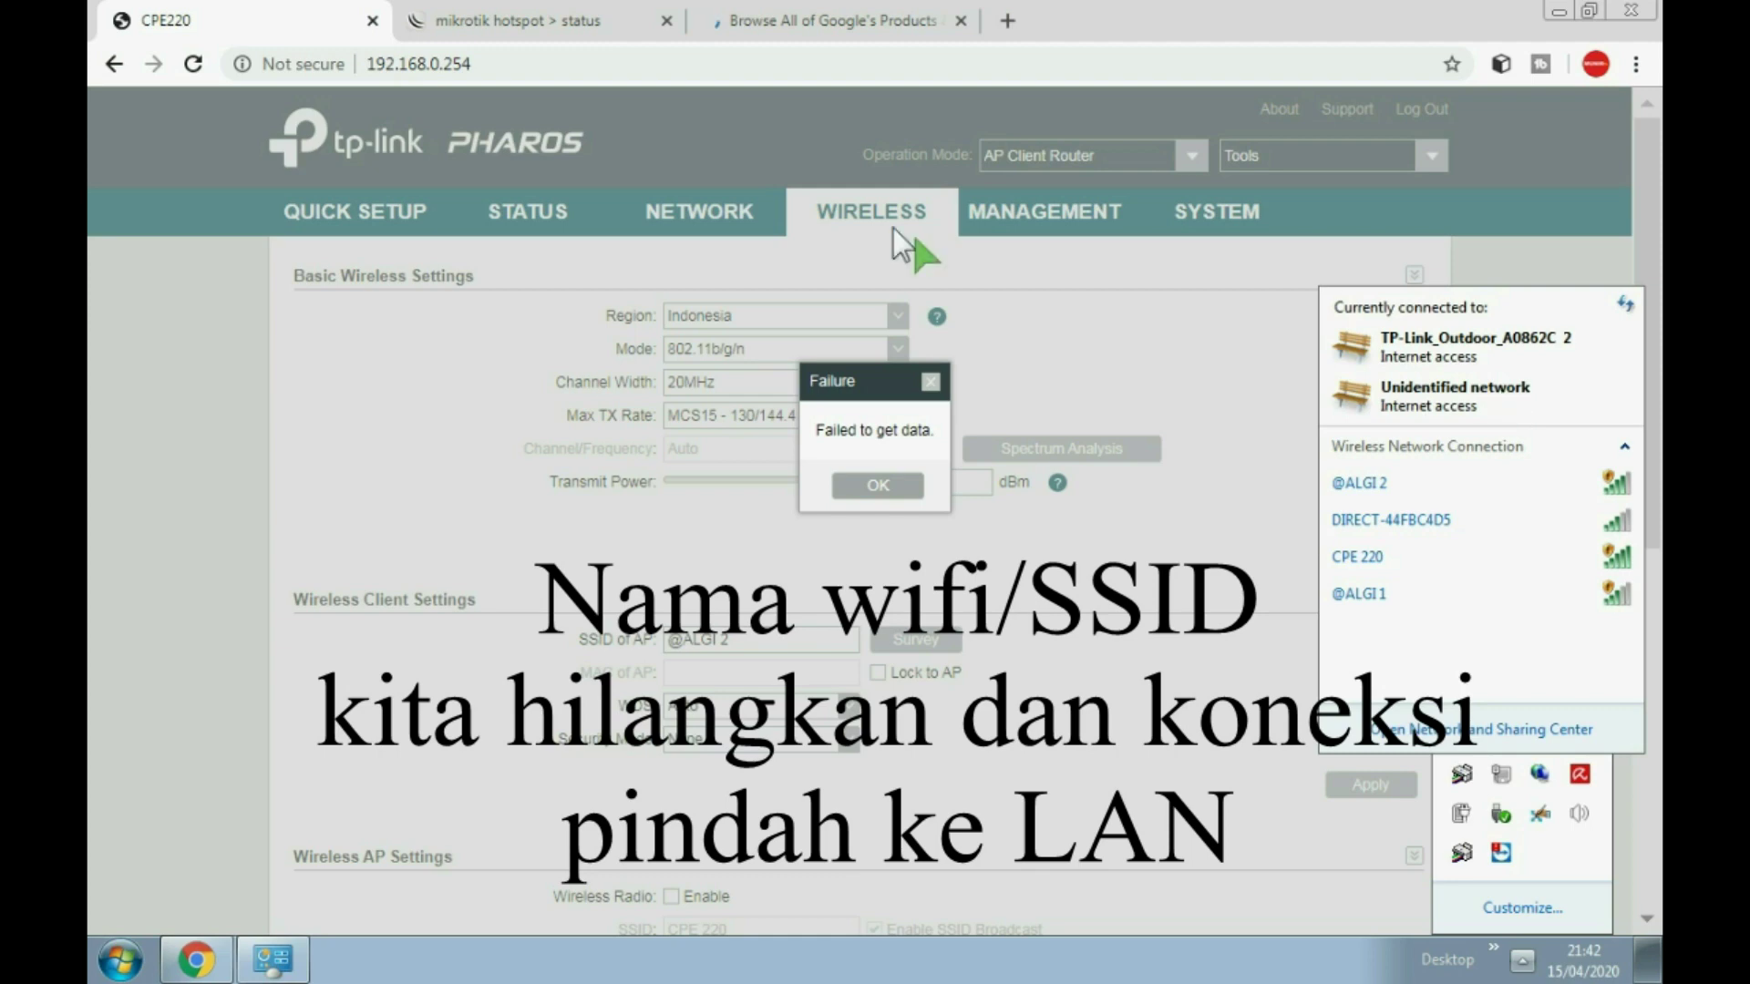
{"action": "left_click", "coordinate": [192, 63]}
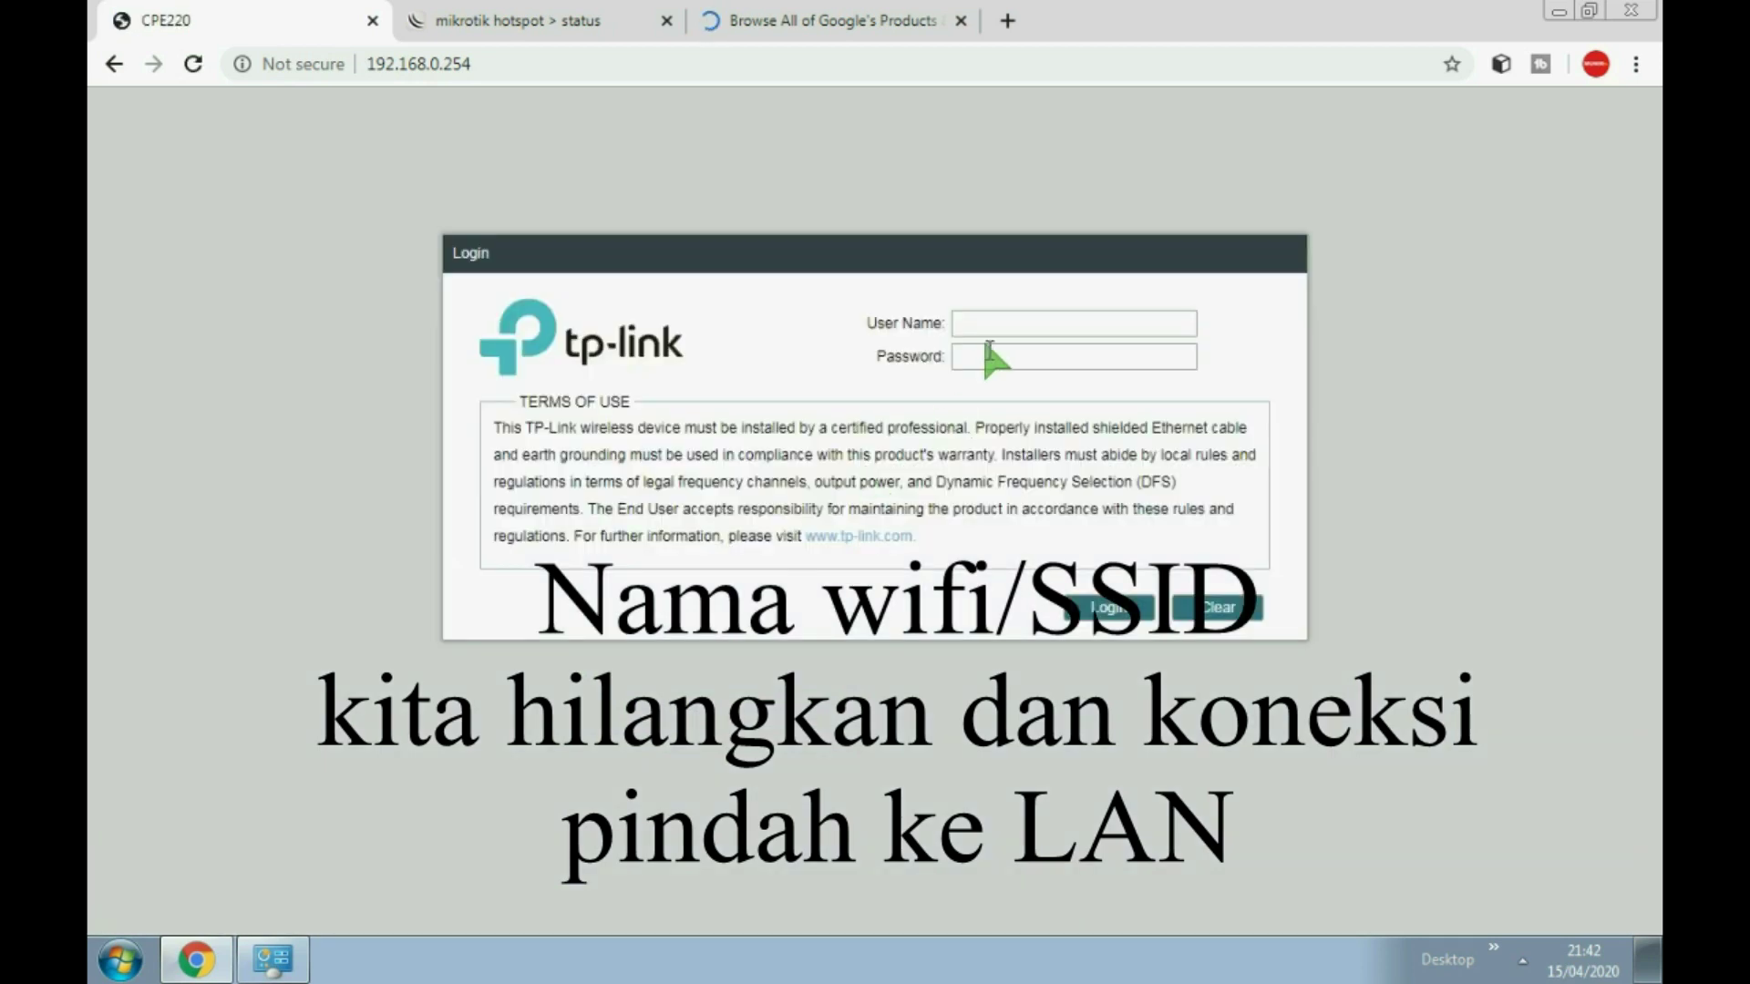
Step: Log in to the TP-Link CPE220 with the admin user name and password, continuing past the existing-session notice
{"action": "left_click", "coordinate": [982, 325]}
{"action": "type", "text": "eb"}
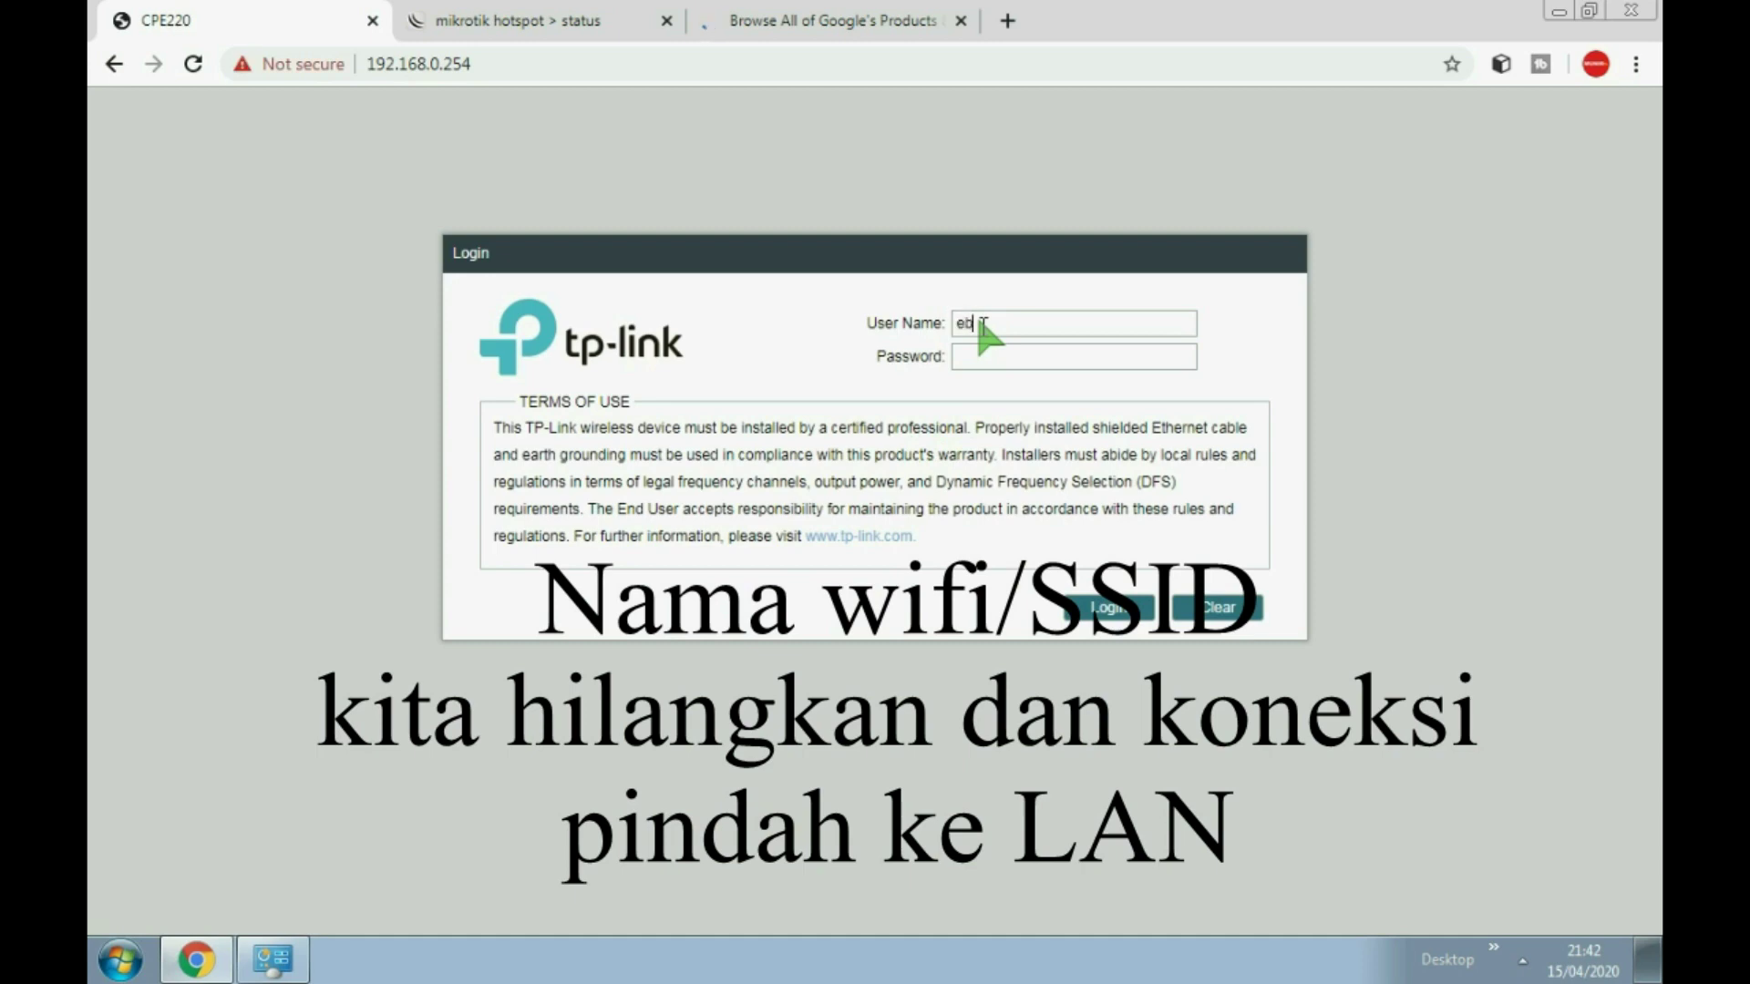
{"action": "type", "text": "ookmunir"}
{"action": "left_click", "coordinate": [1010, 362]}
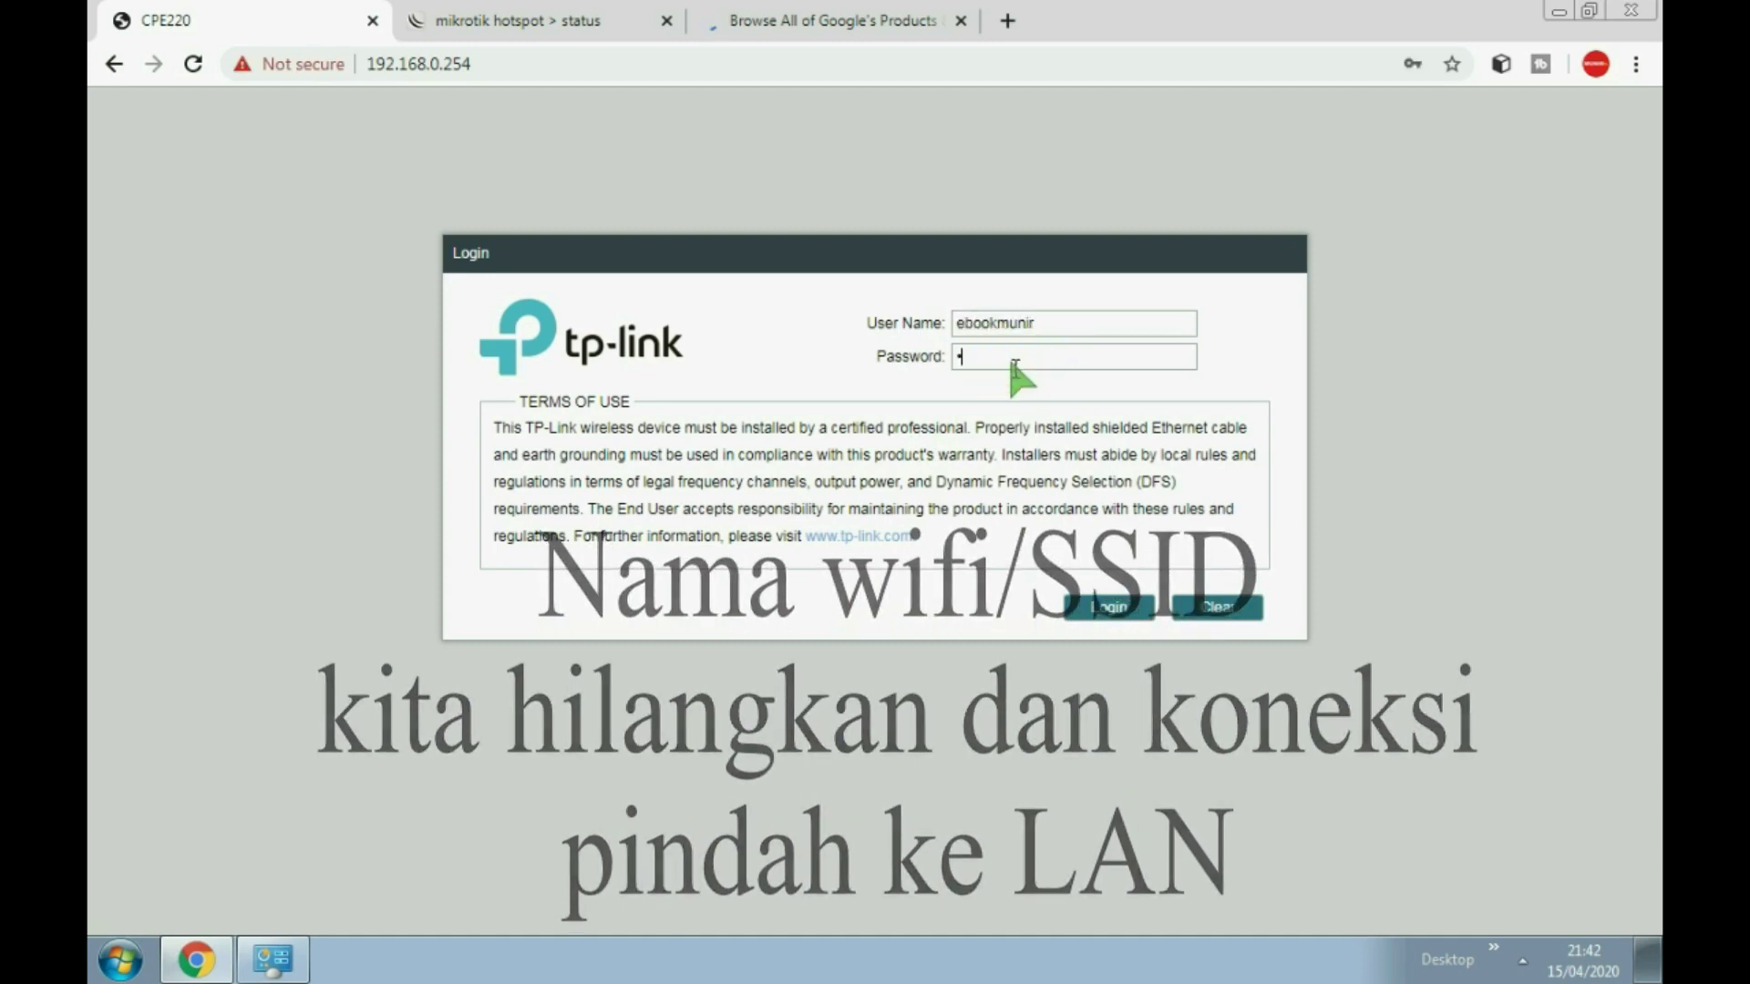
{"action": "type", "text": "******"}
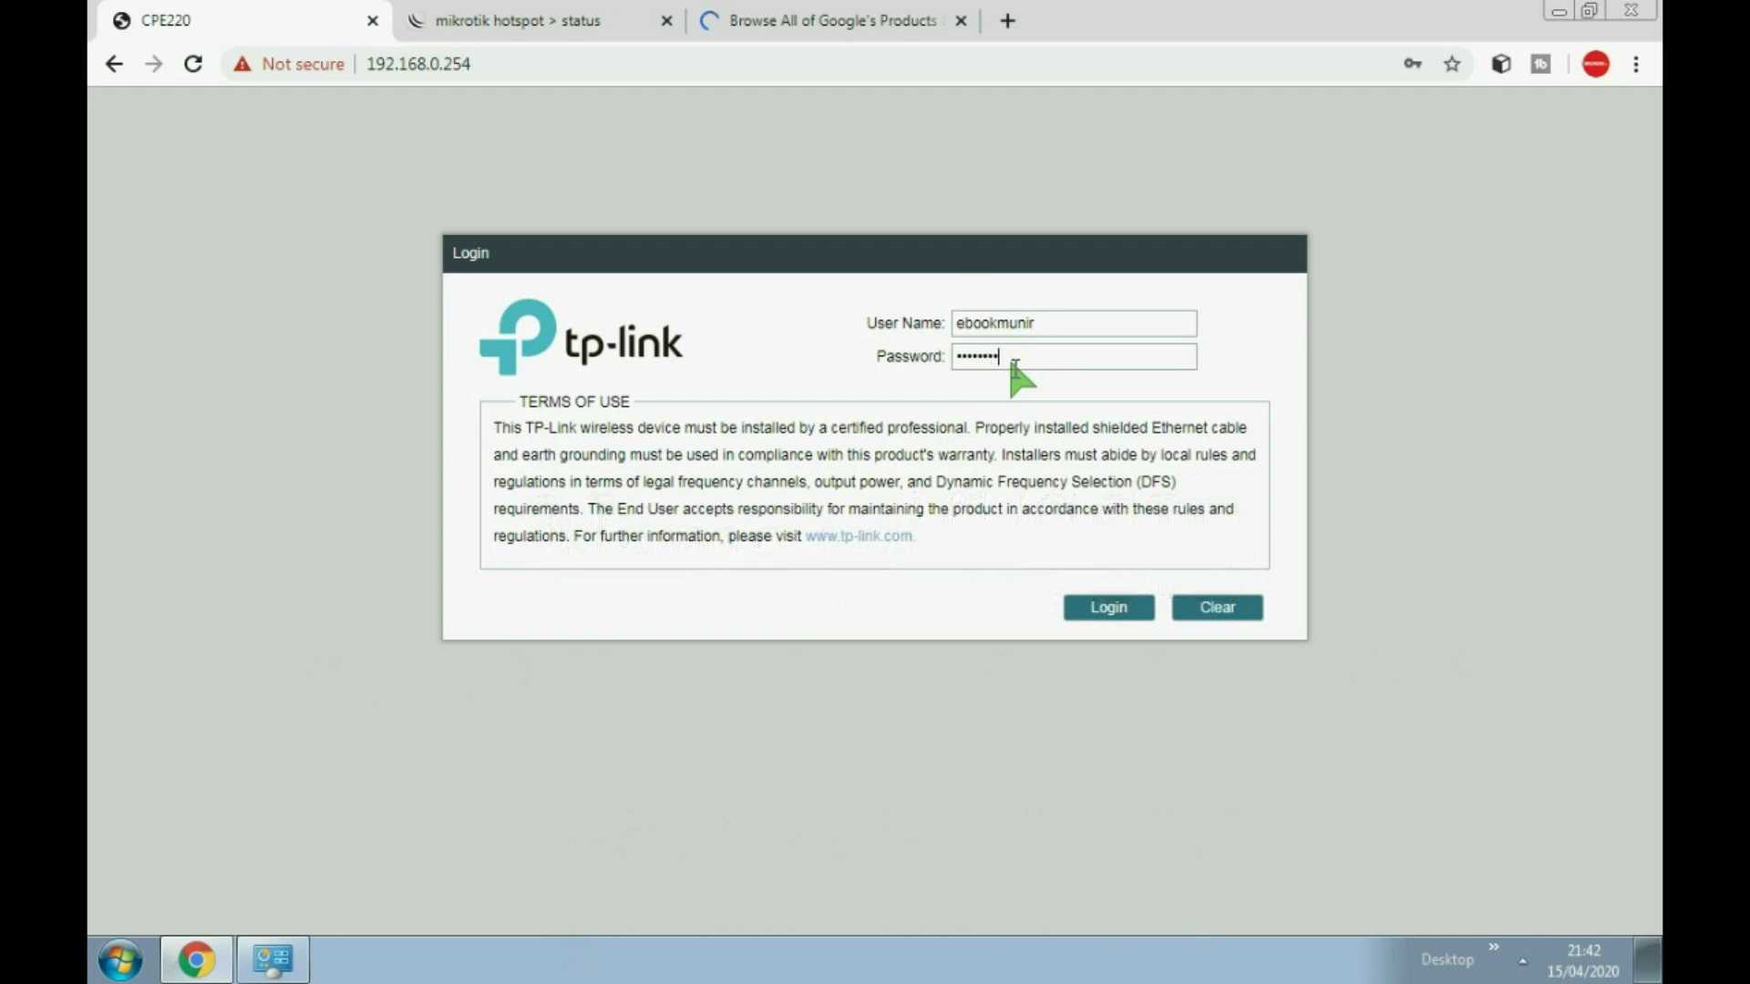
{"action": "type", "text": "******"}
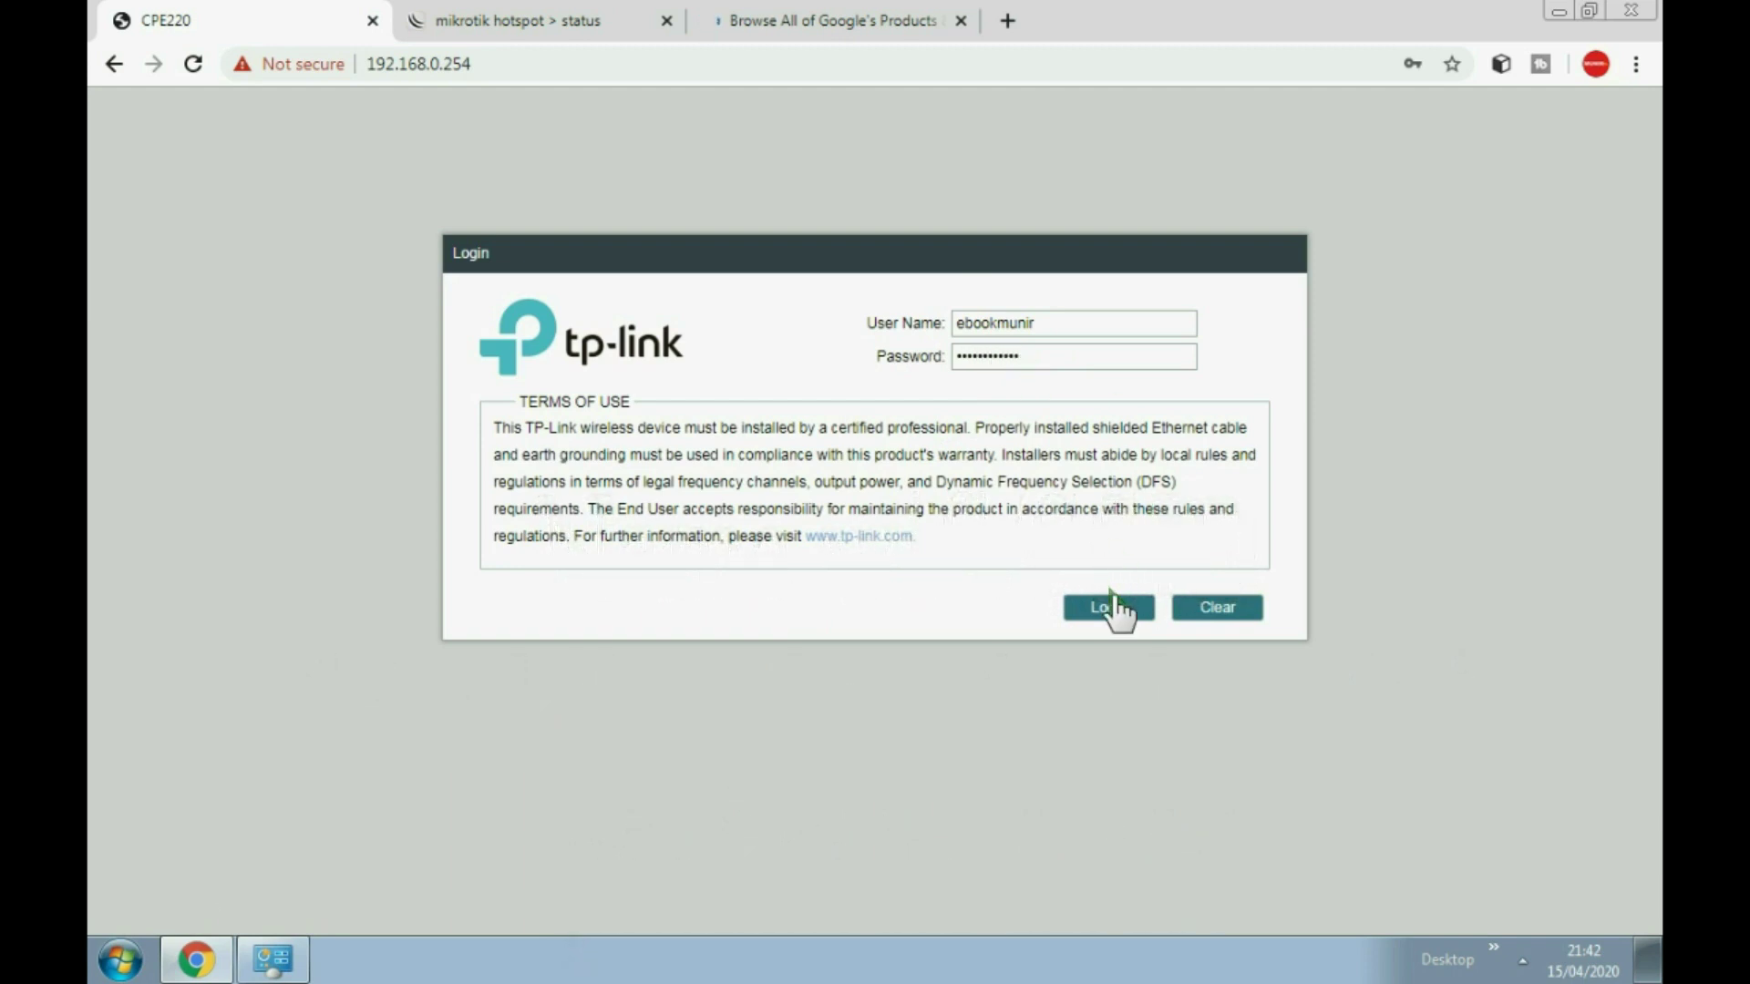
{"action": "left_click", "coordinate": [1110, 605]}
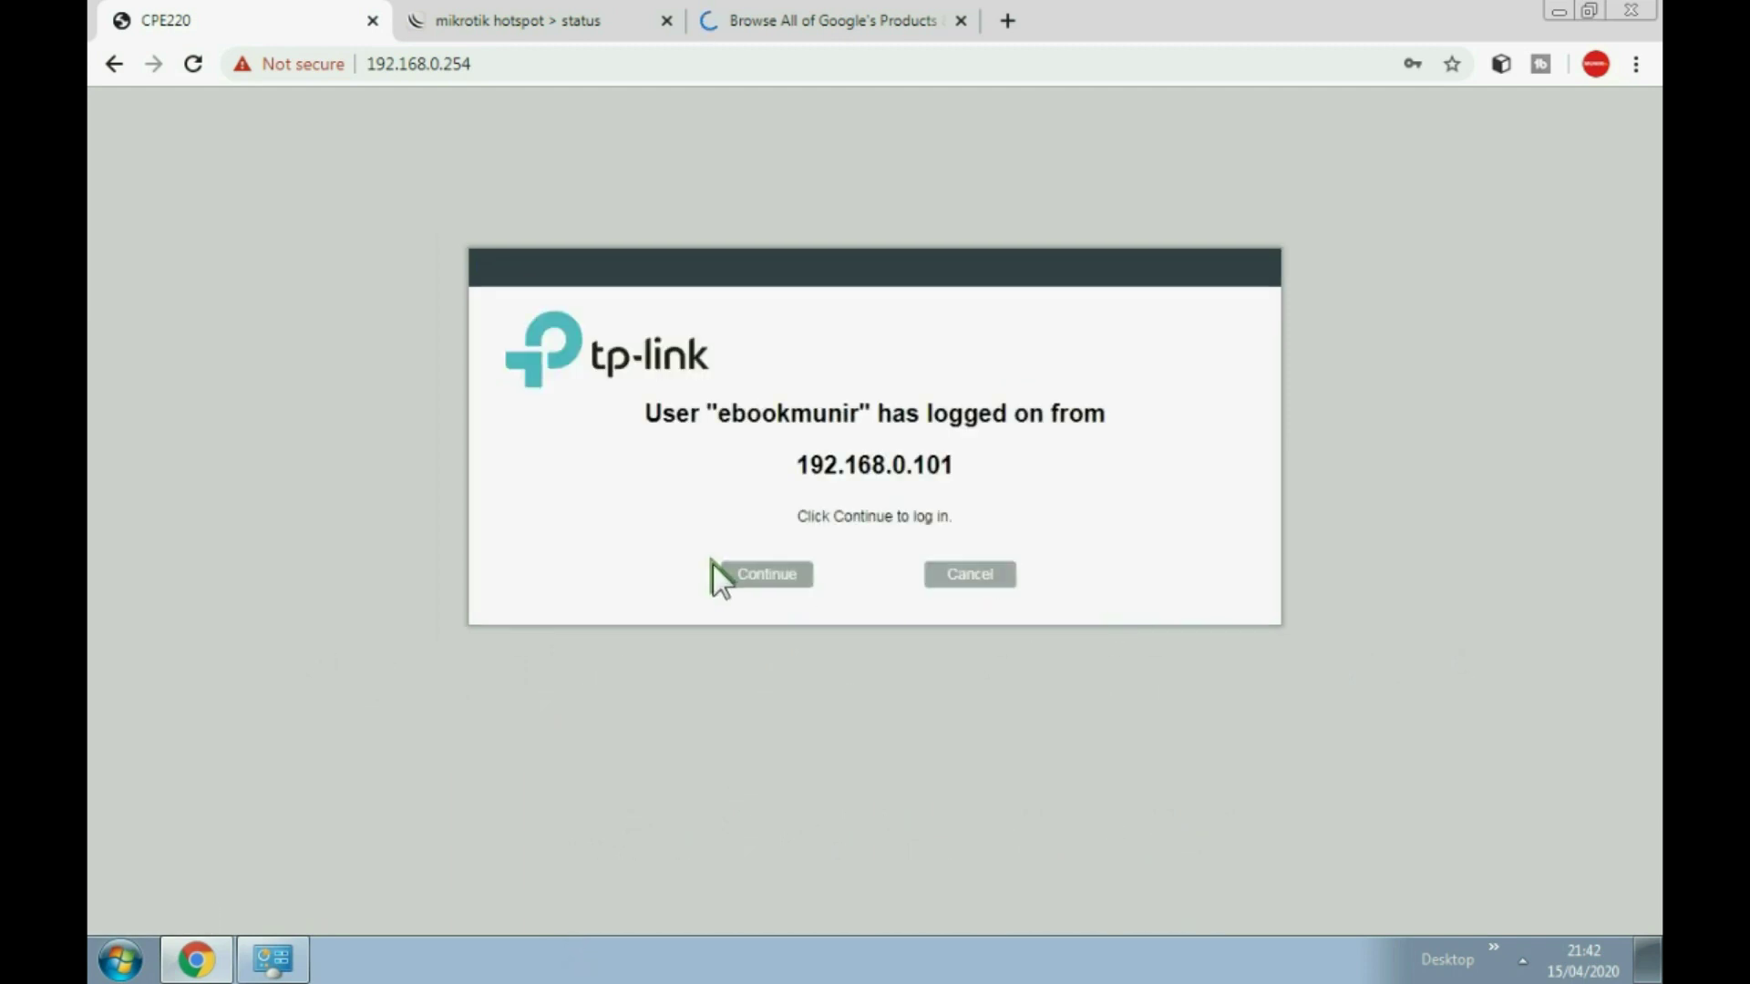
{"action": "left_click", "coordinate": [724, 574]}
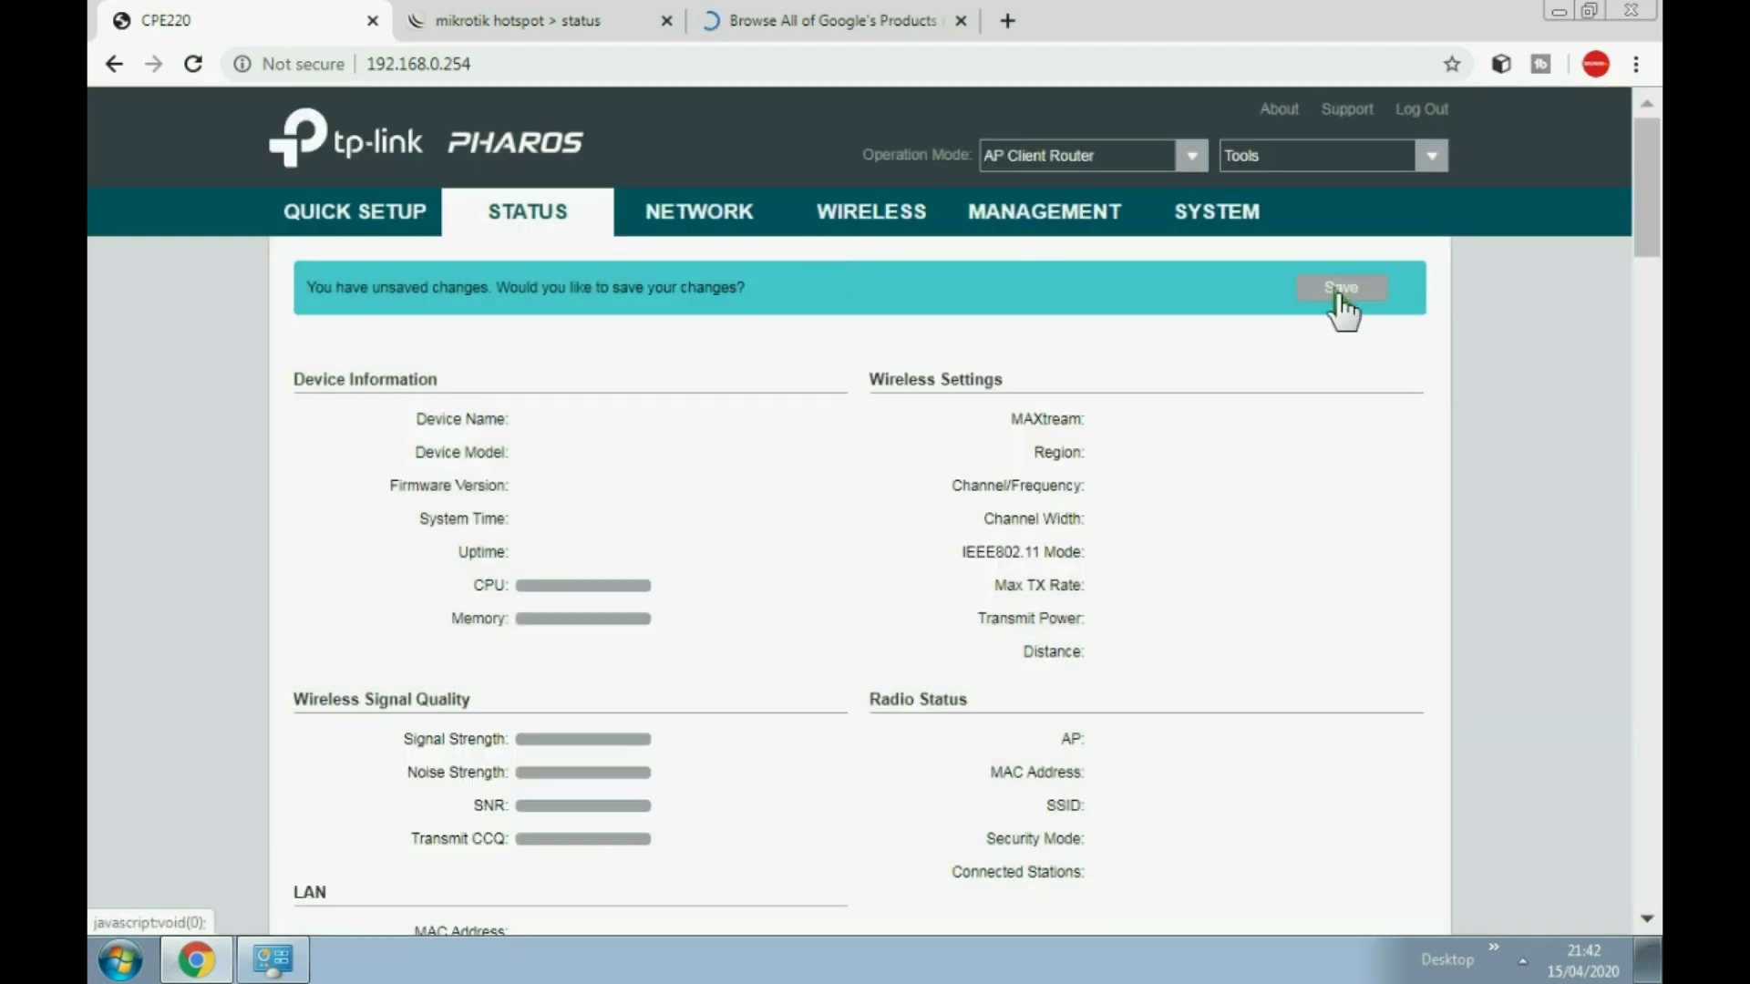
{"action": "left_click", "coordinate": [894, 207]}
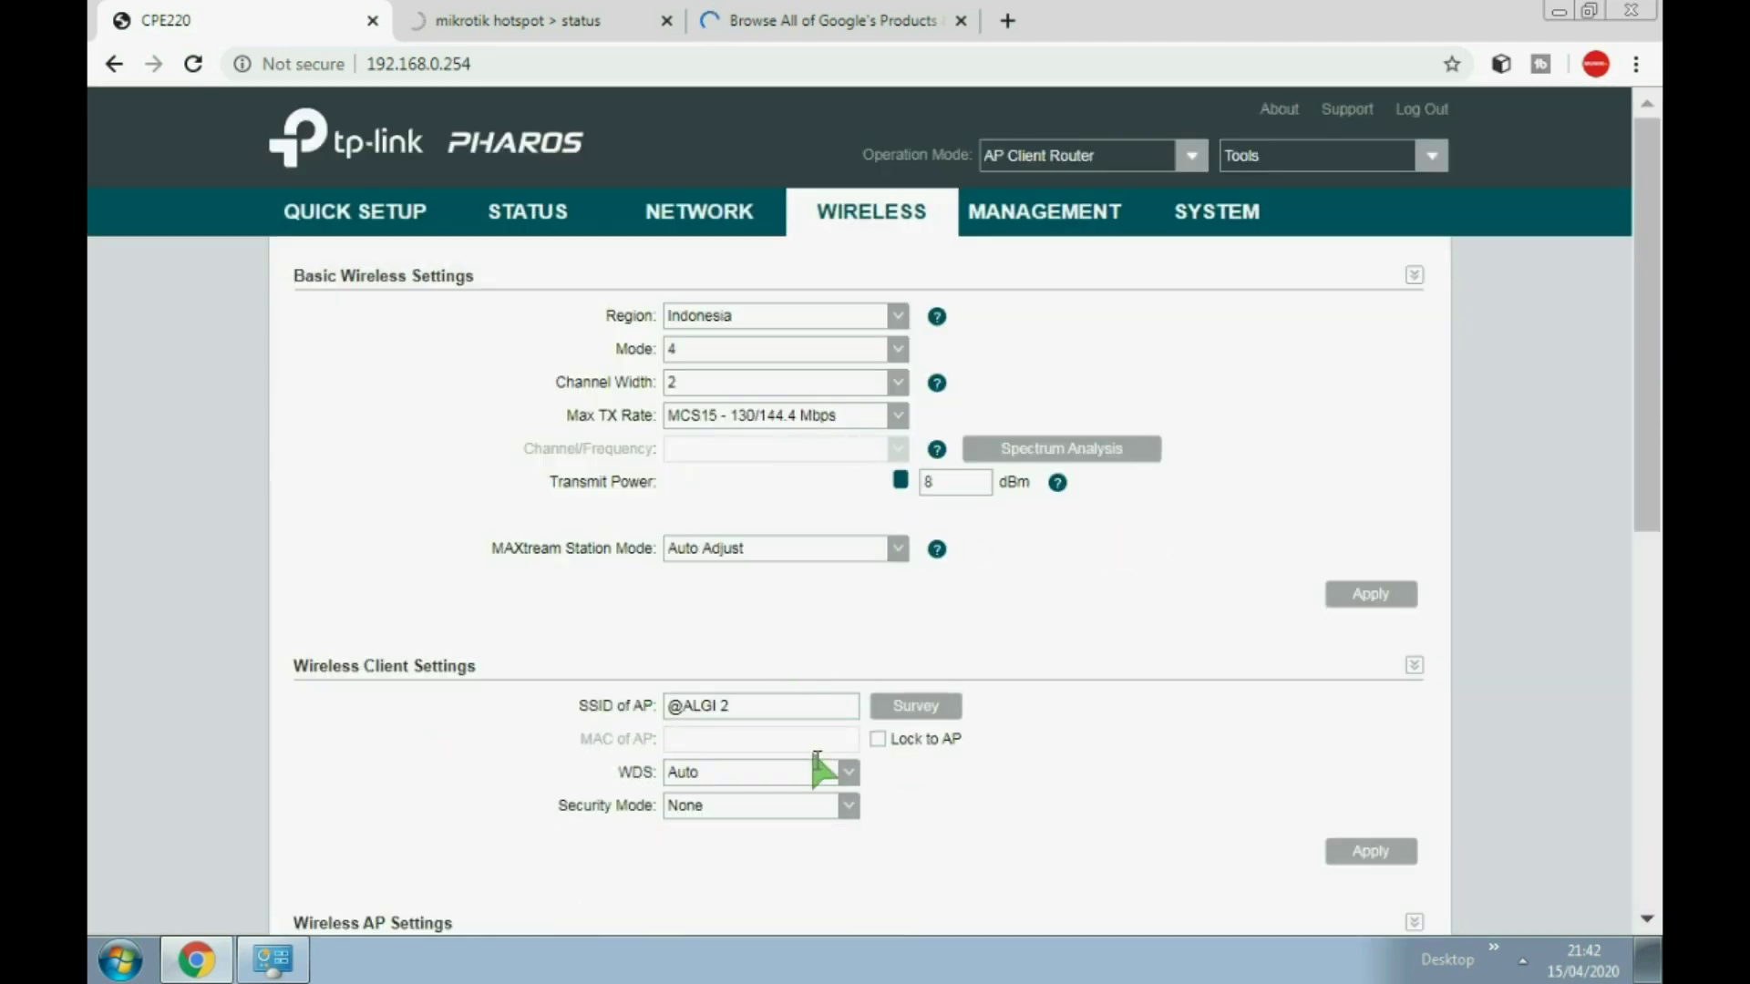
{"action": "scroll", "coordinate": [625, 709], "scroll_direction": "down", "scroll_amount": 10}
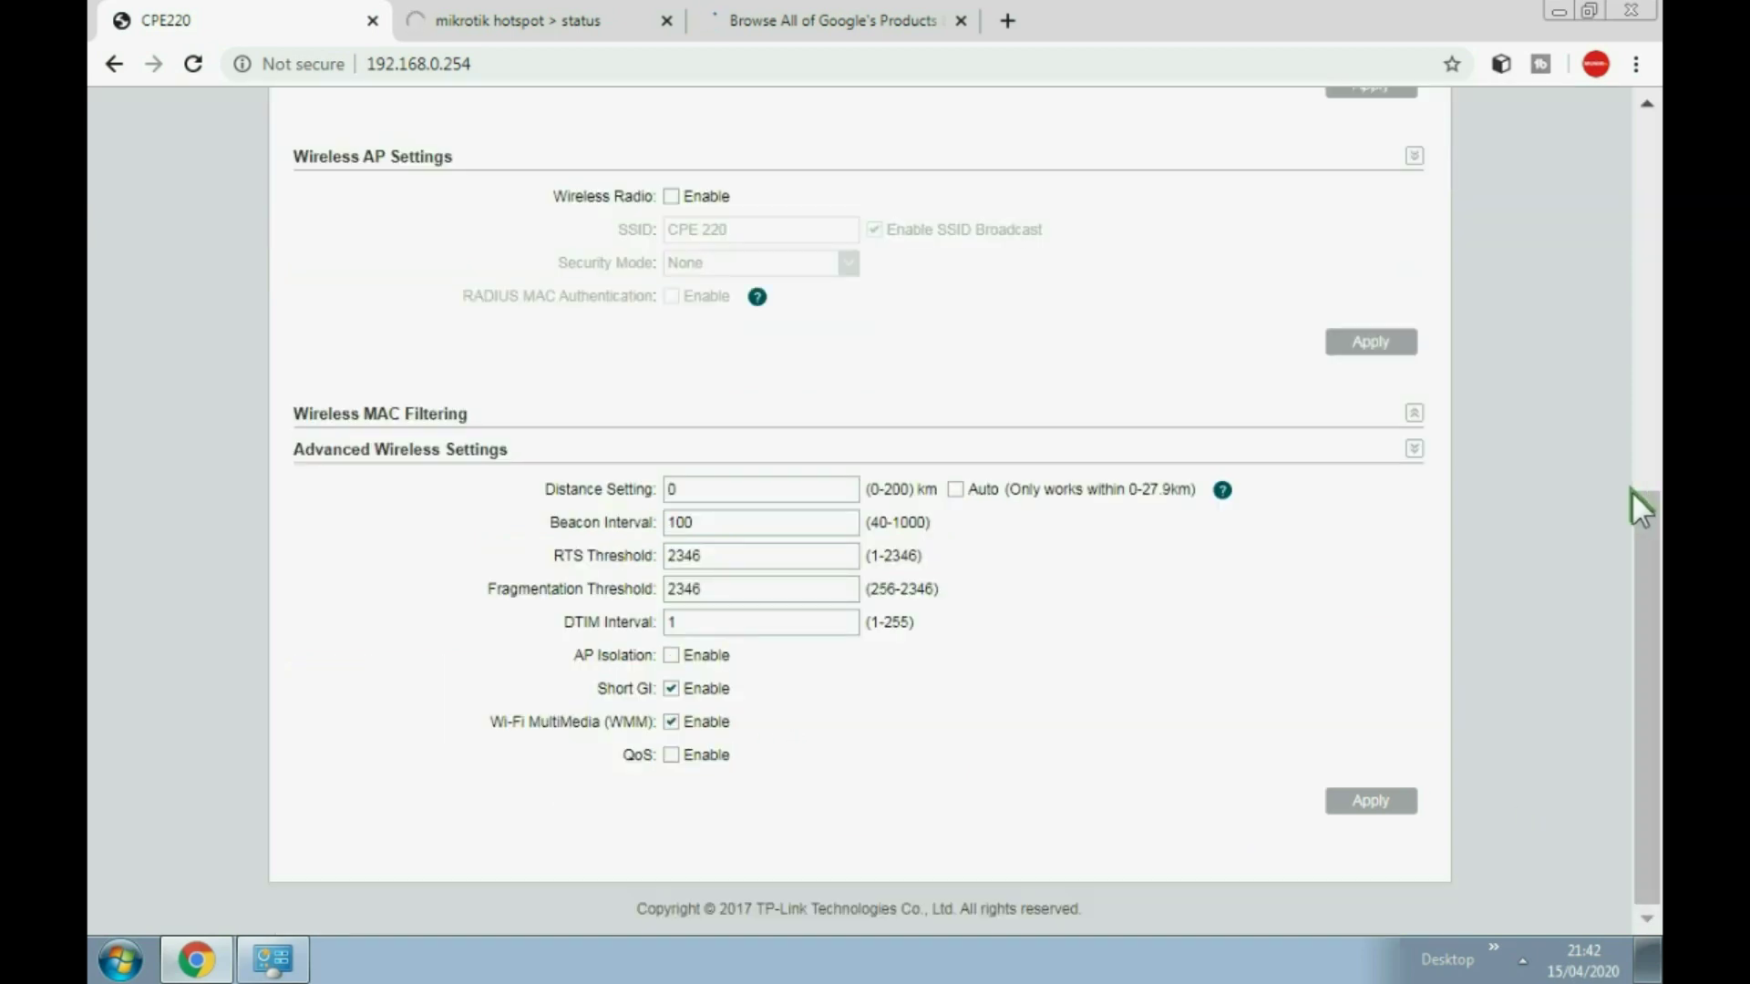
{"action": "scroll", "coordinate": [1002, 609], "scroll_direction": "up", "scroll_amount": 4}
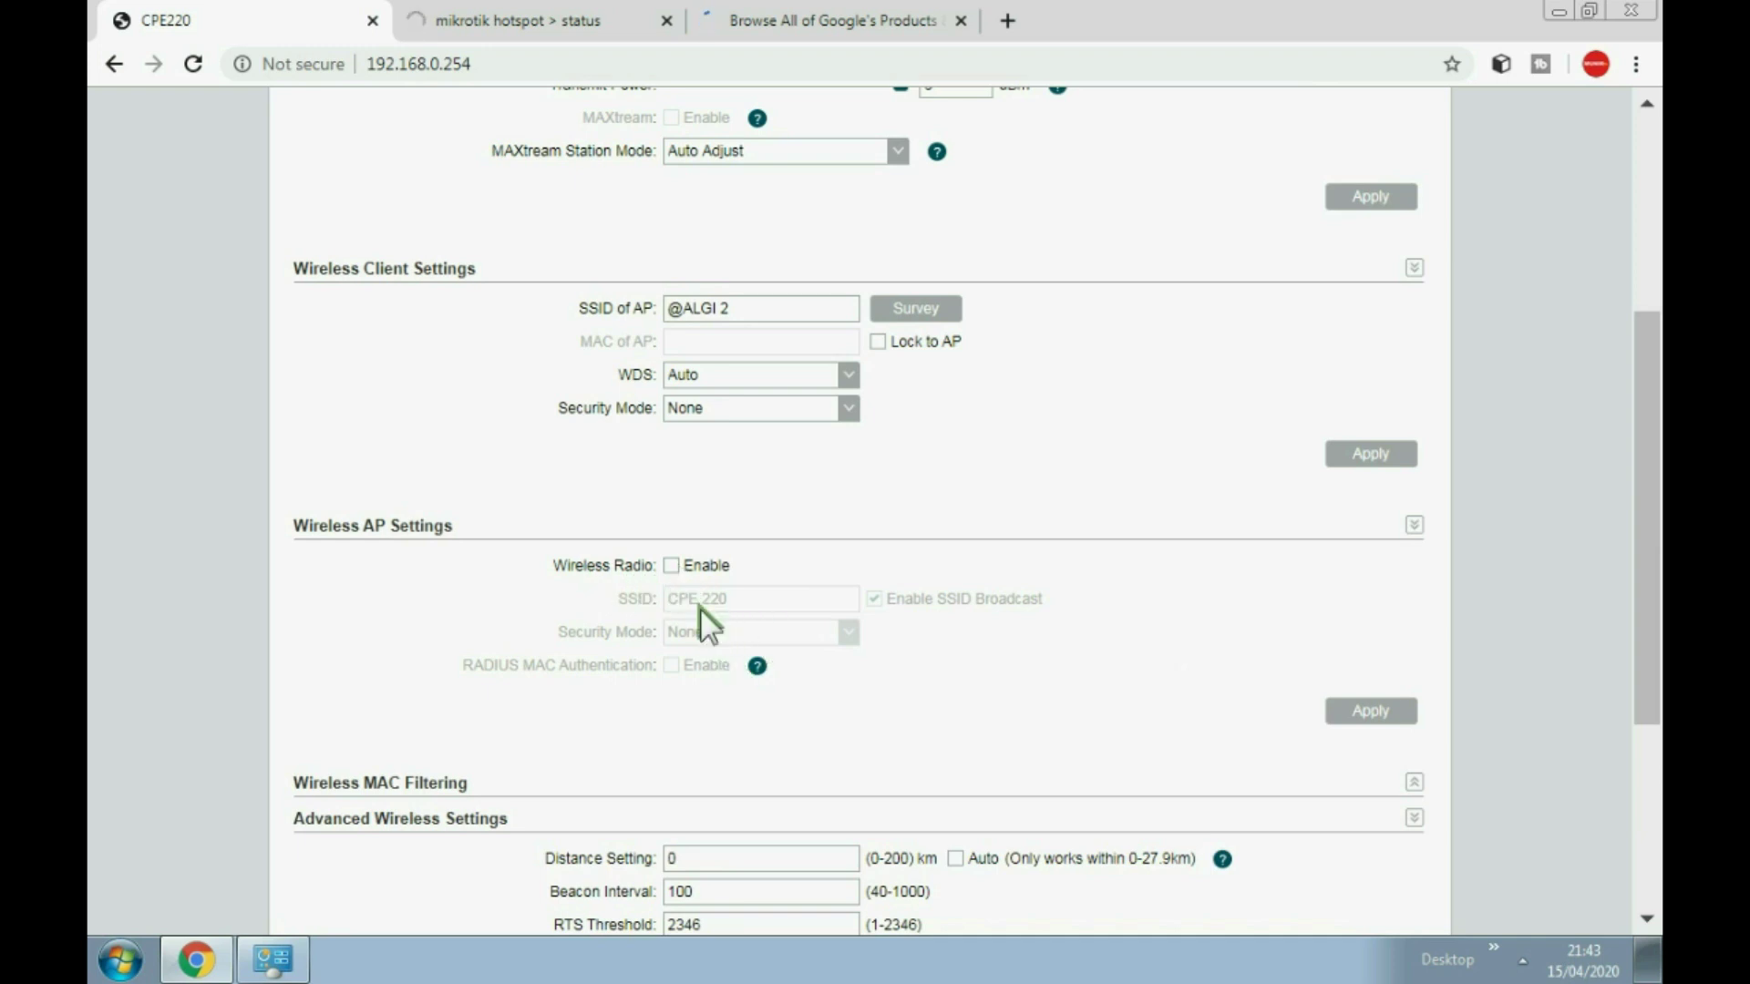
{"action": "scroll", "coordinate": [700, 637], "scroll_direction": "up", "scroll_amount": 4}
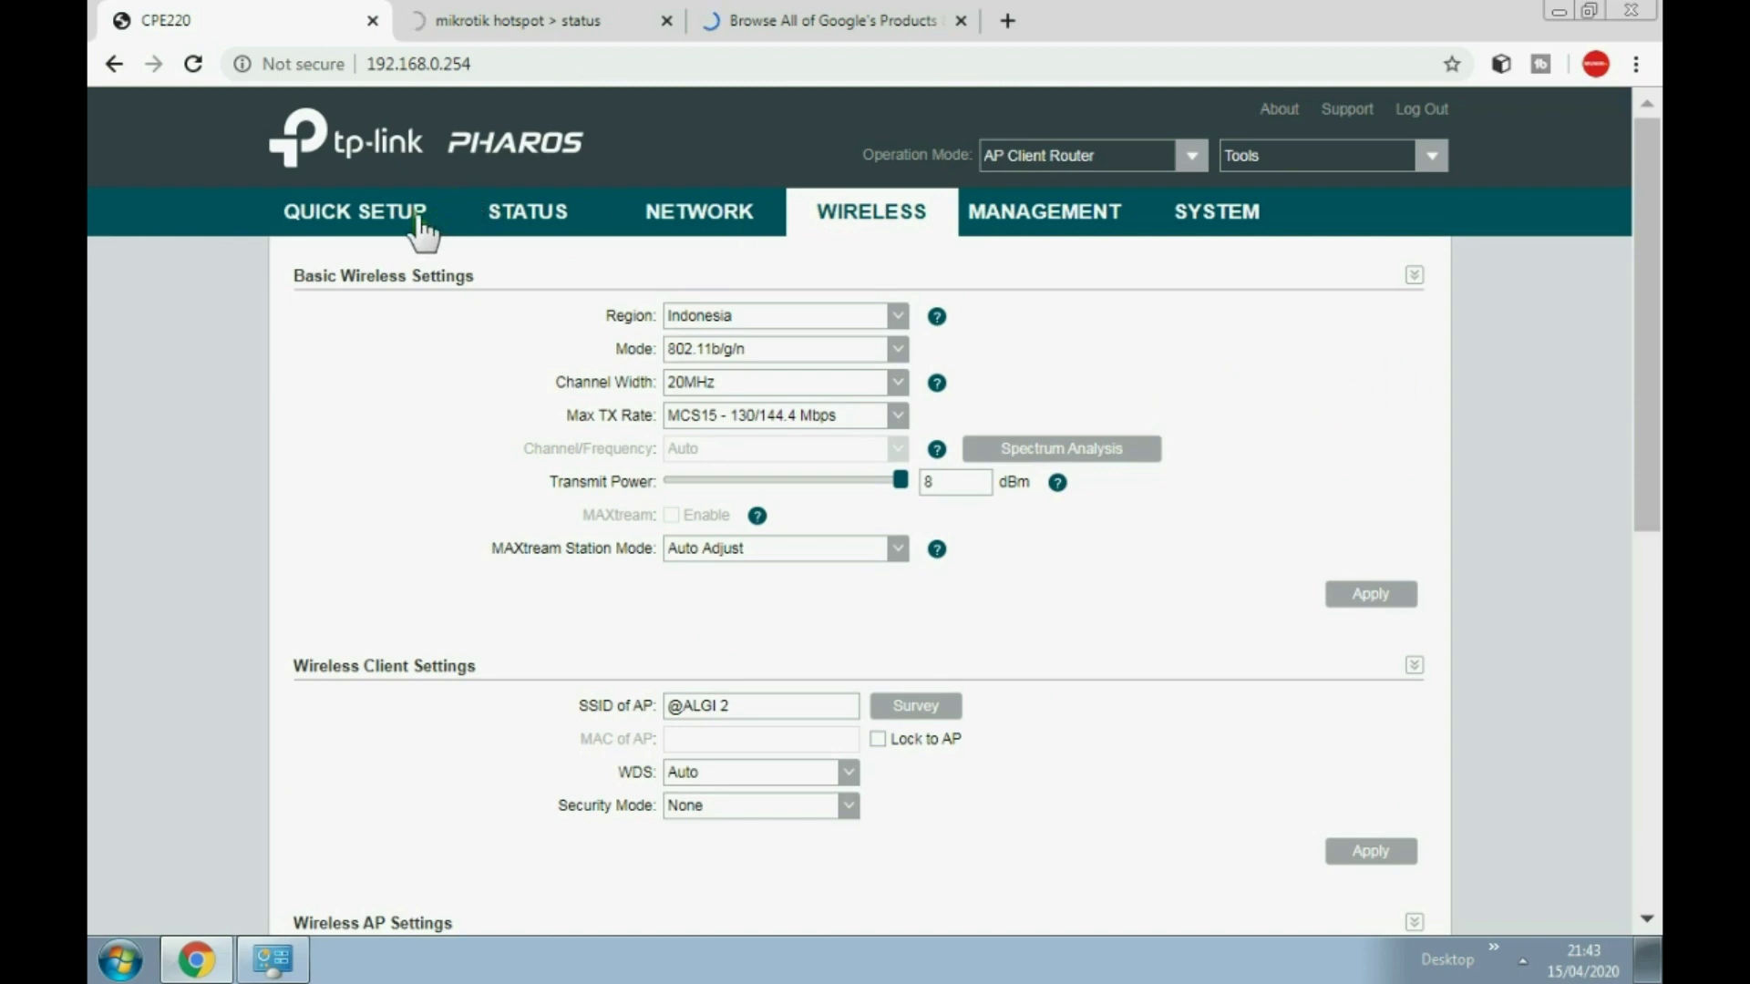
Step: Check the available wireless networks and bring the Google products tab to the front
{"action": "left_click", "coordinate": [1522, 956]}
{"action": "left_click", "coordinate": [1501, 776]}
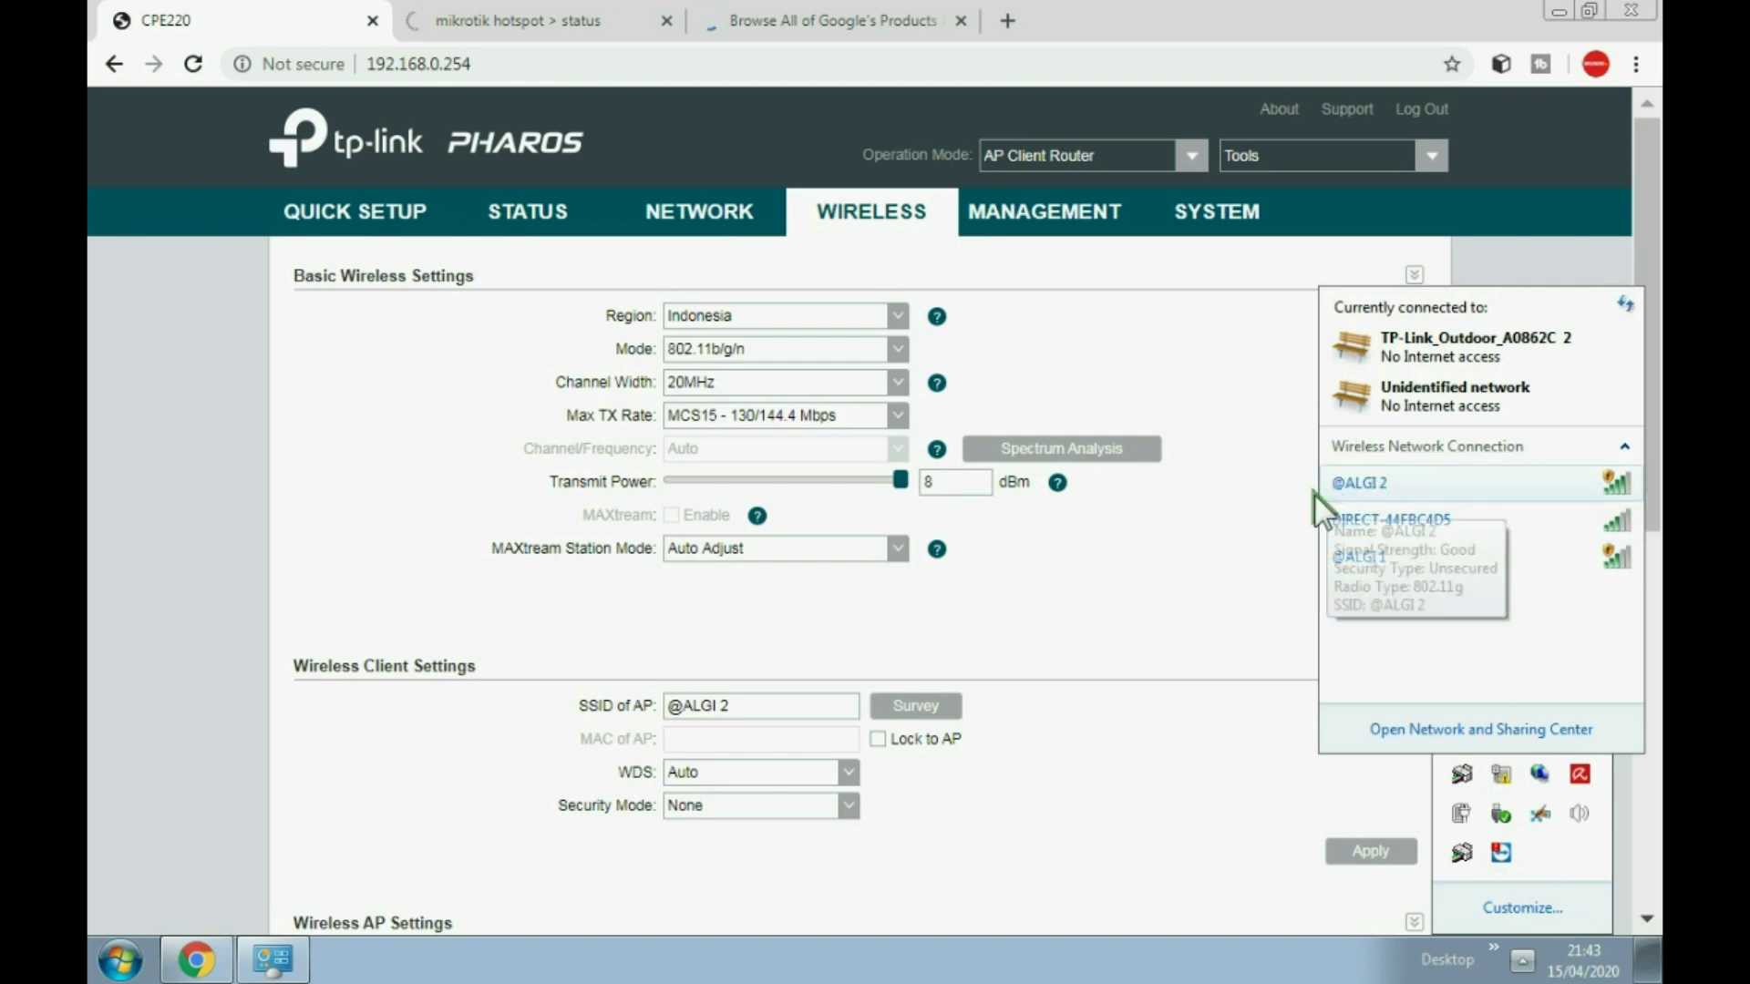
{"action": "left_click", "coordinate": [791, 13]}
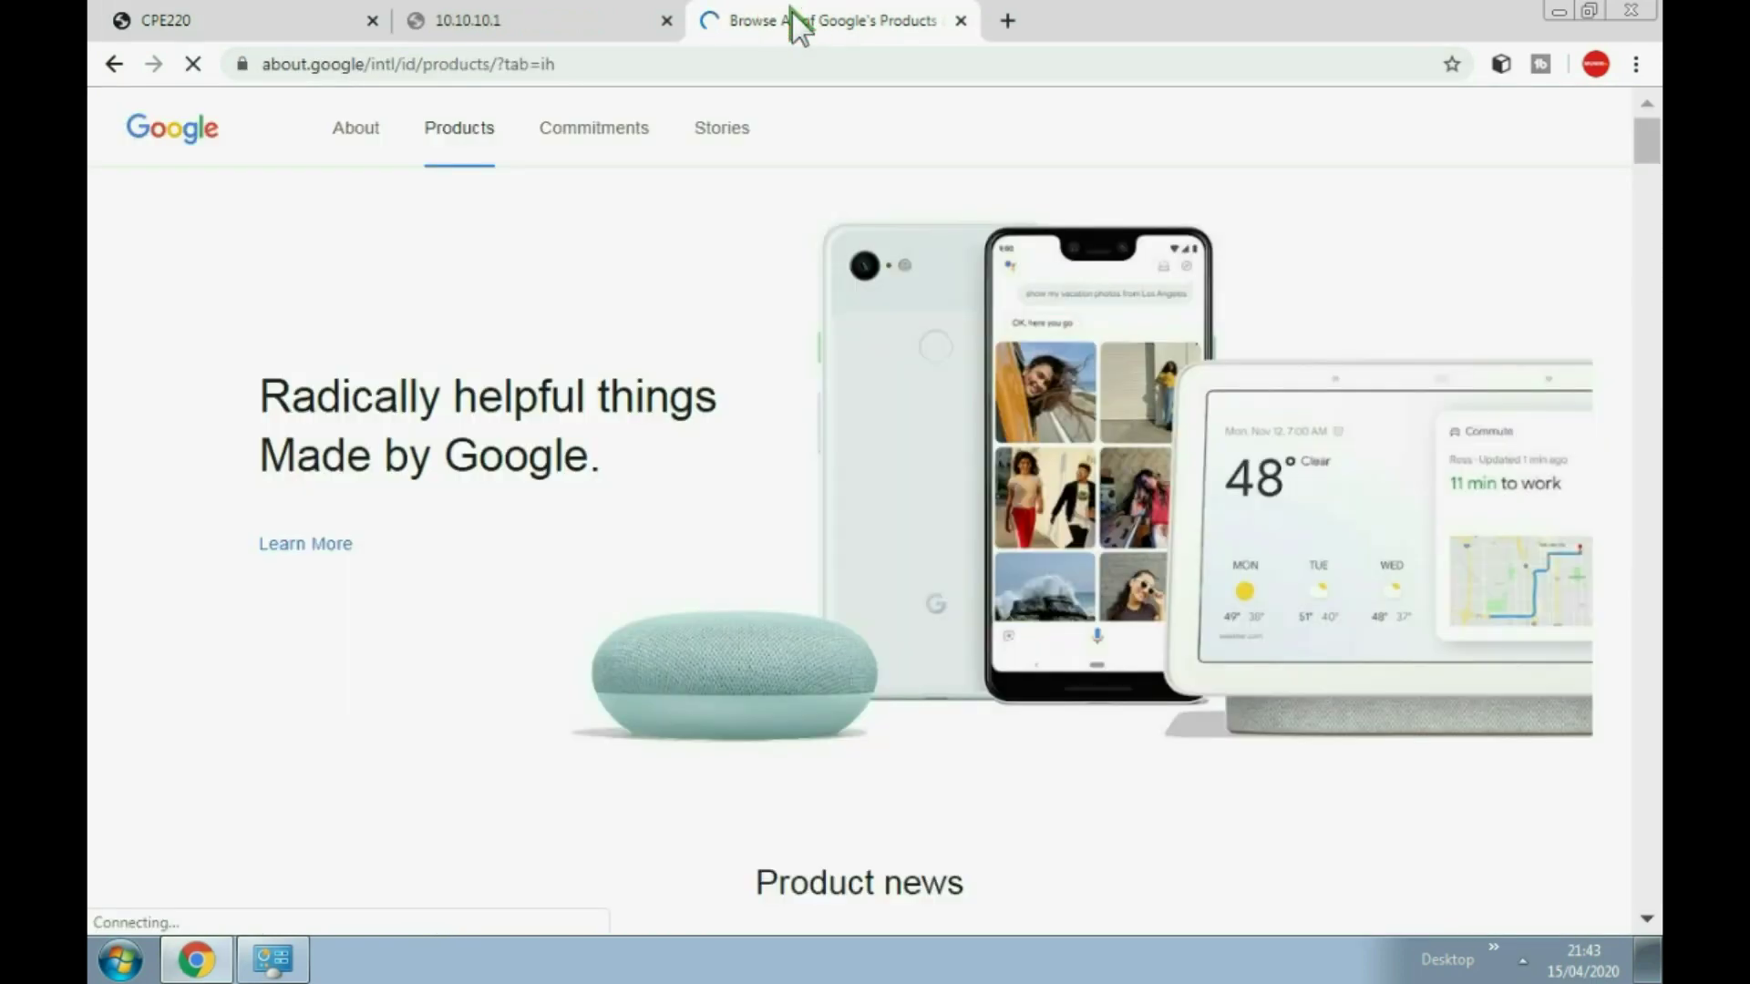
Step: Go back a page in the Google tab and check the wireless network list
{"action": "left_click", "coordinate": [113, 63]}
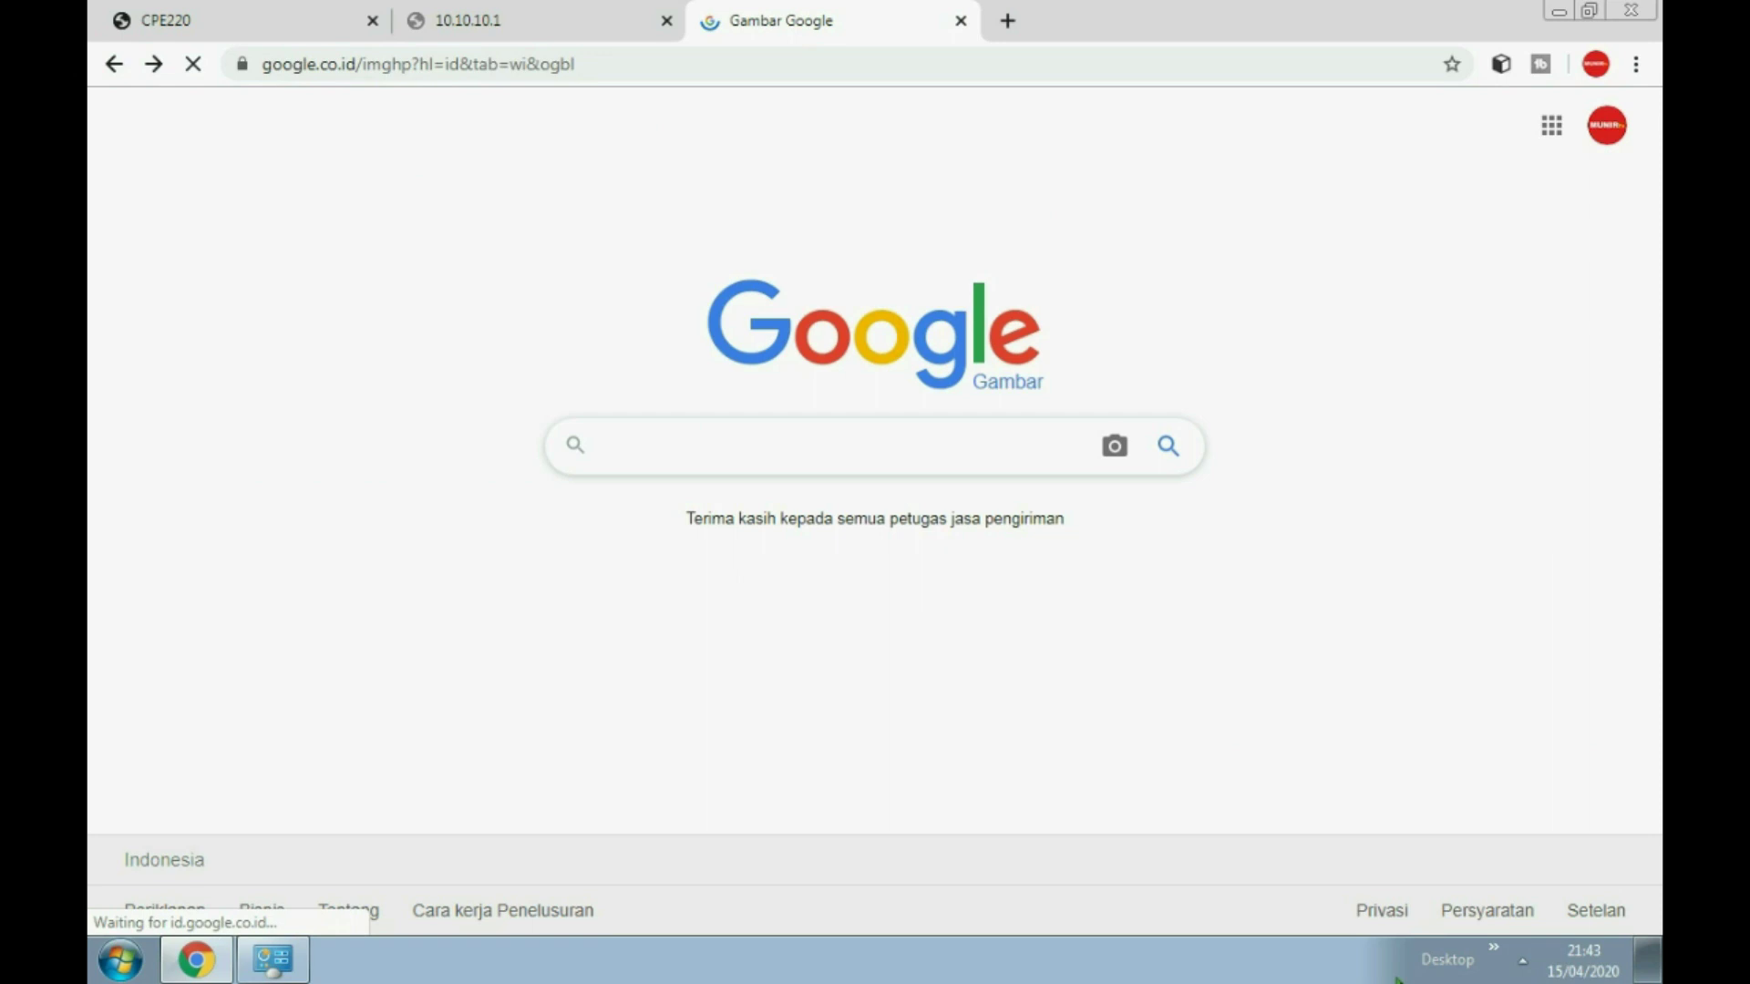
{"action": "left_click", "coordinate": [1521, 959]}
{"action": "left_click", "coordinate": [1503, 776]}
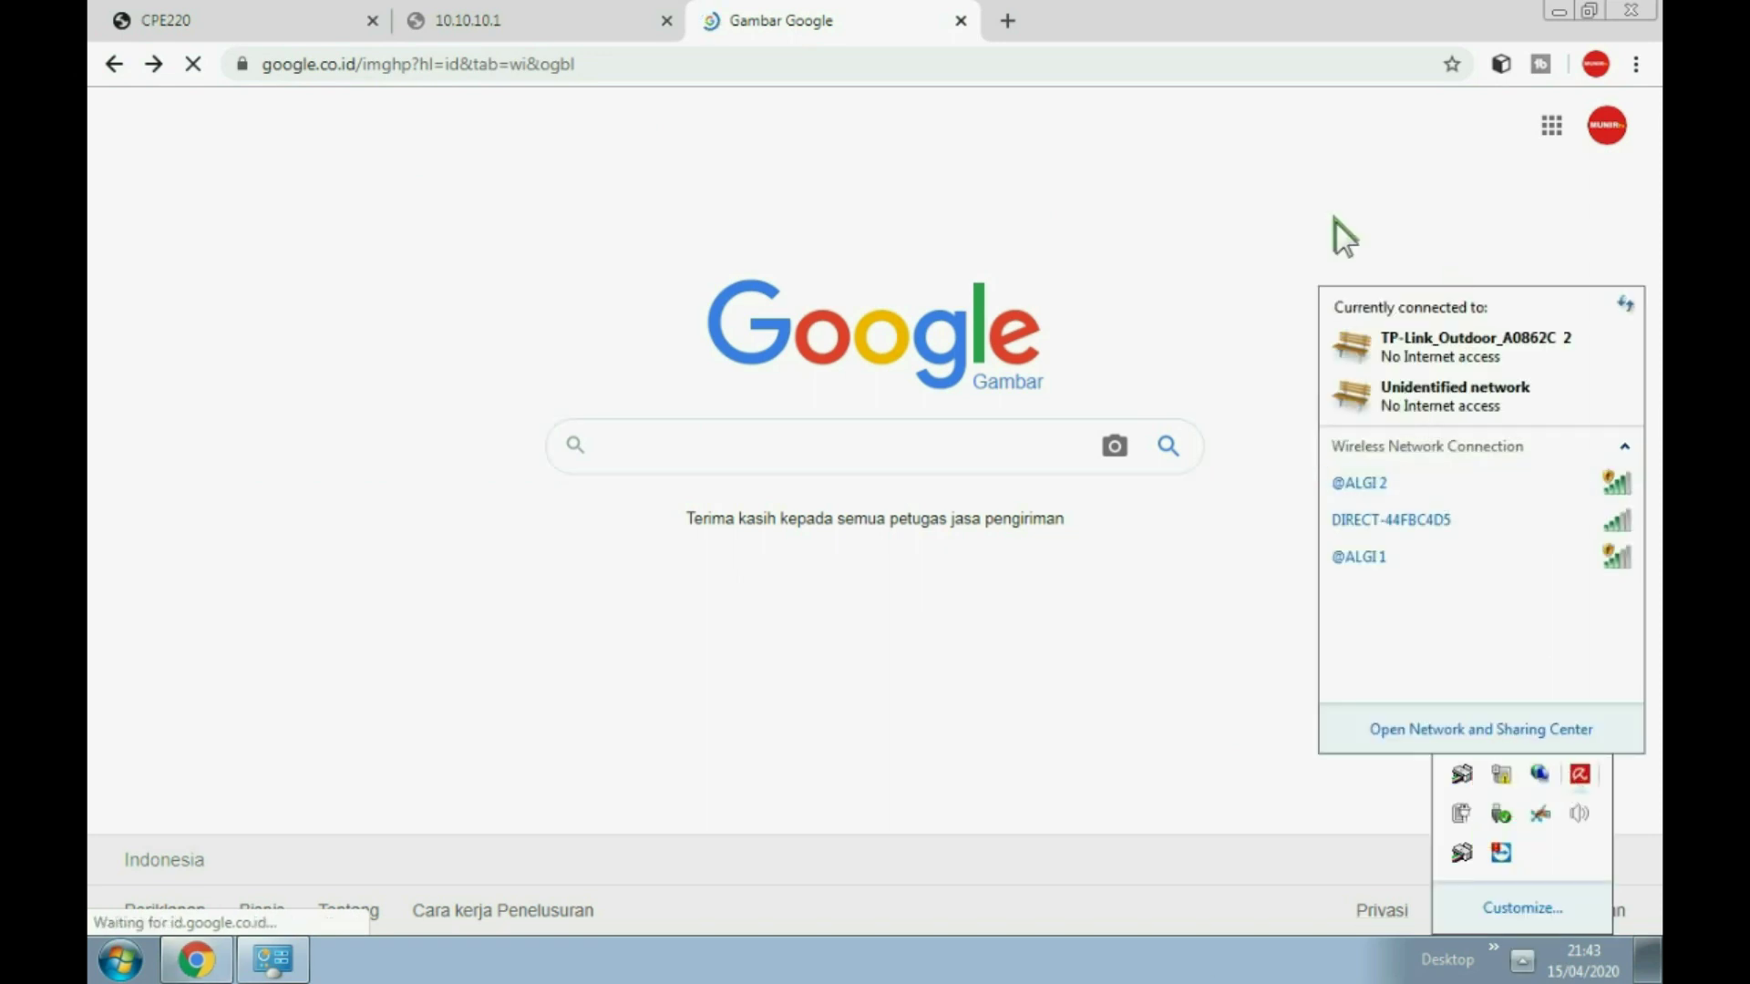
{"action": "left_click", "coordinate": [1219, 156]}
Step: Close the unreachable 10.10.10.1 hotspot tab and return to the CPE220 Wireless page
{"action": "left_click", "coordinate": [529, 20]}
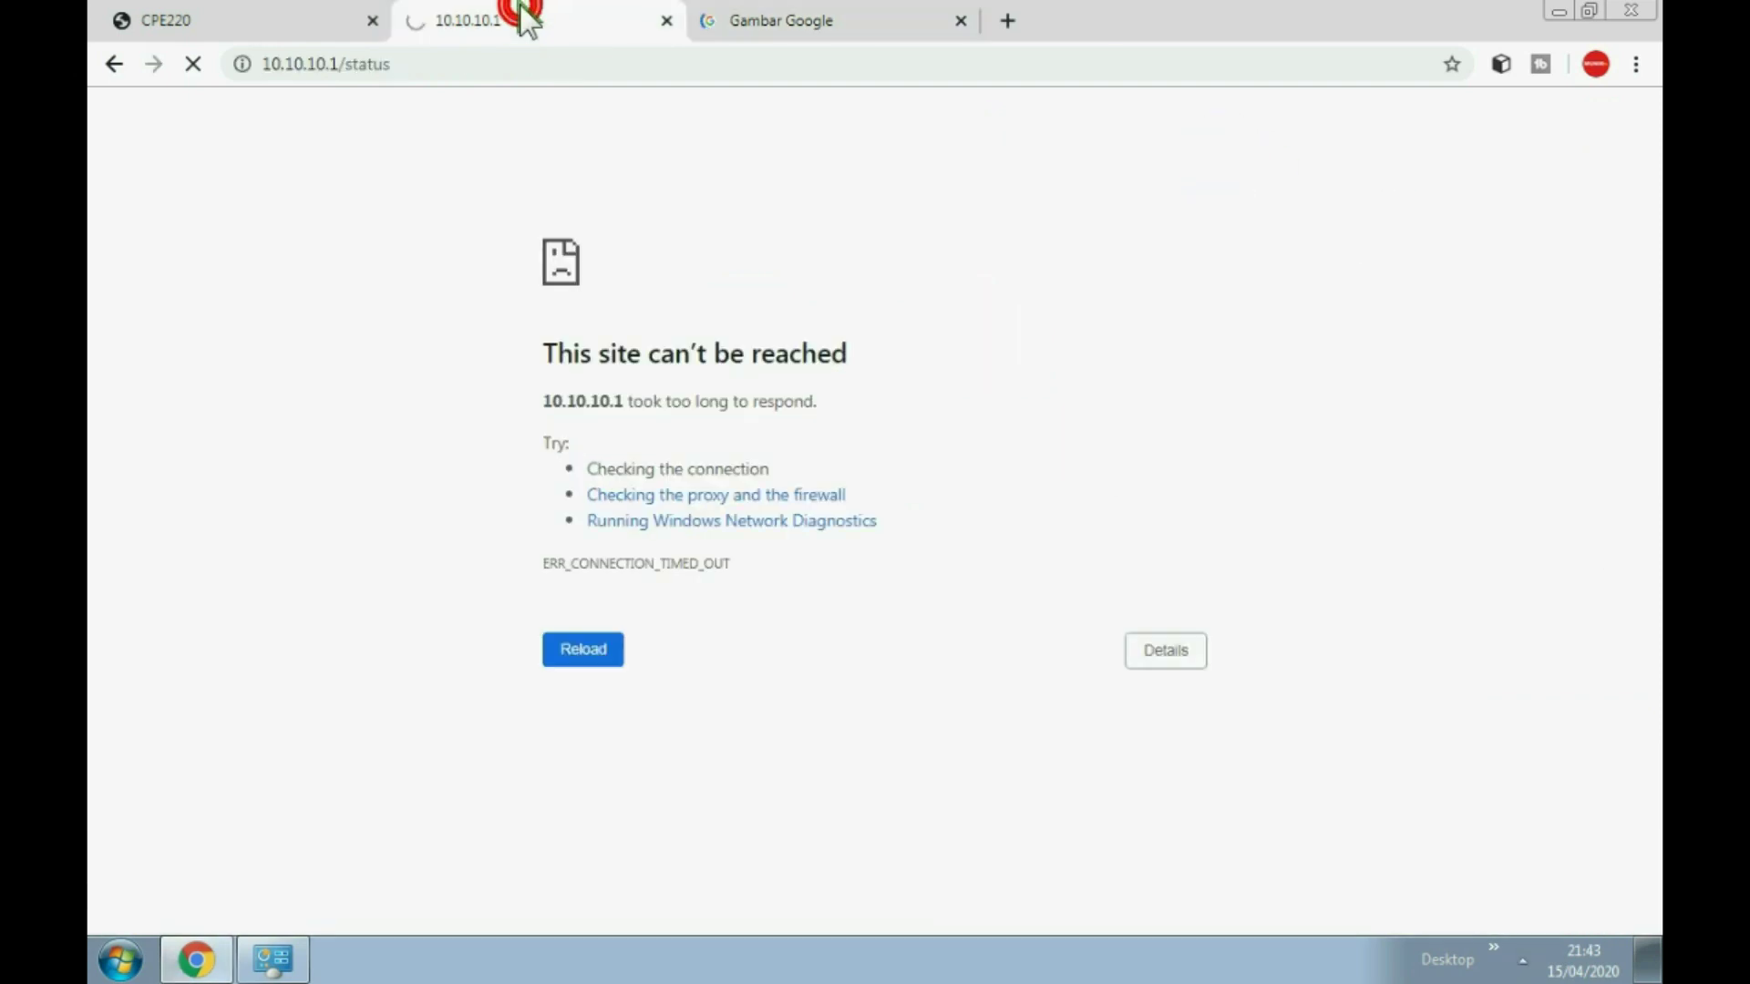
{"action": "left_click", "coordinate": [192, 63]}
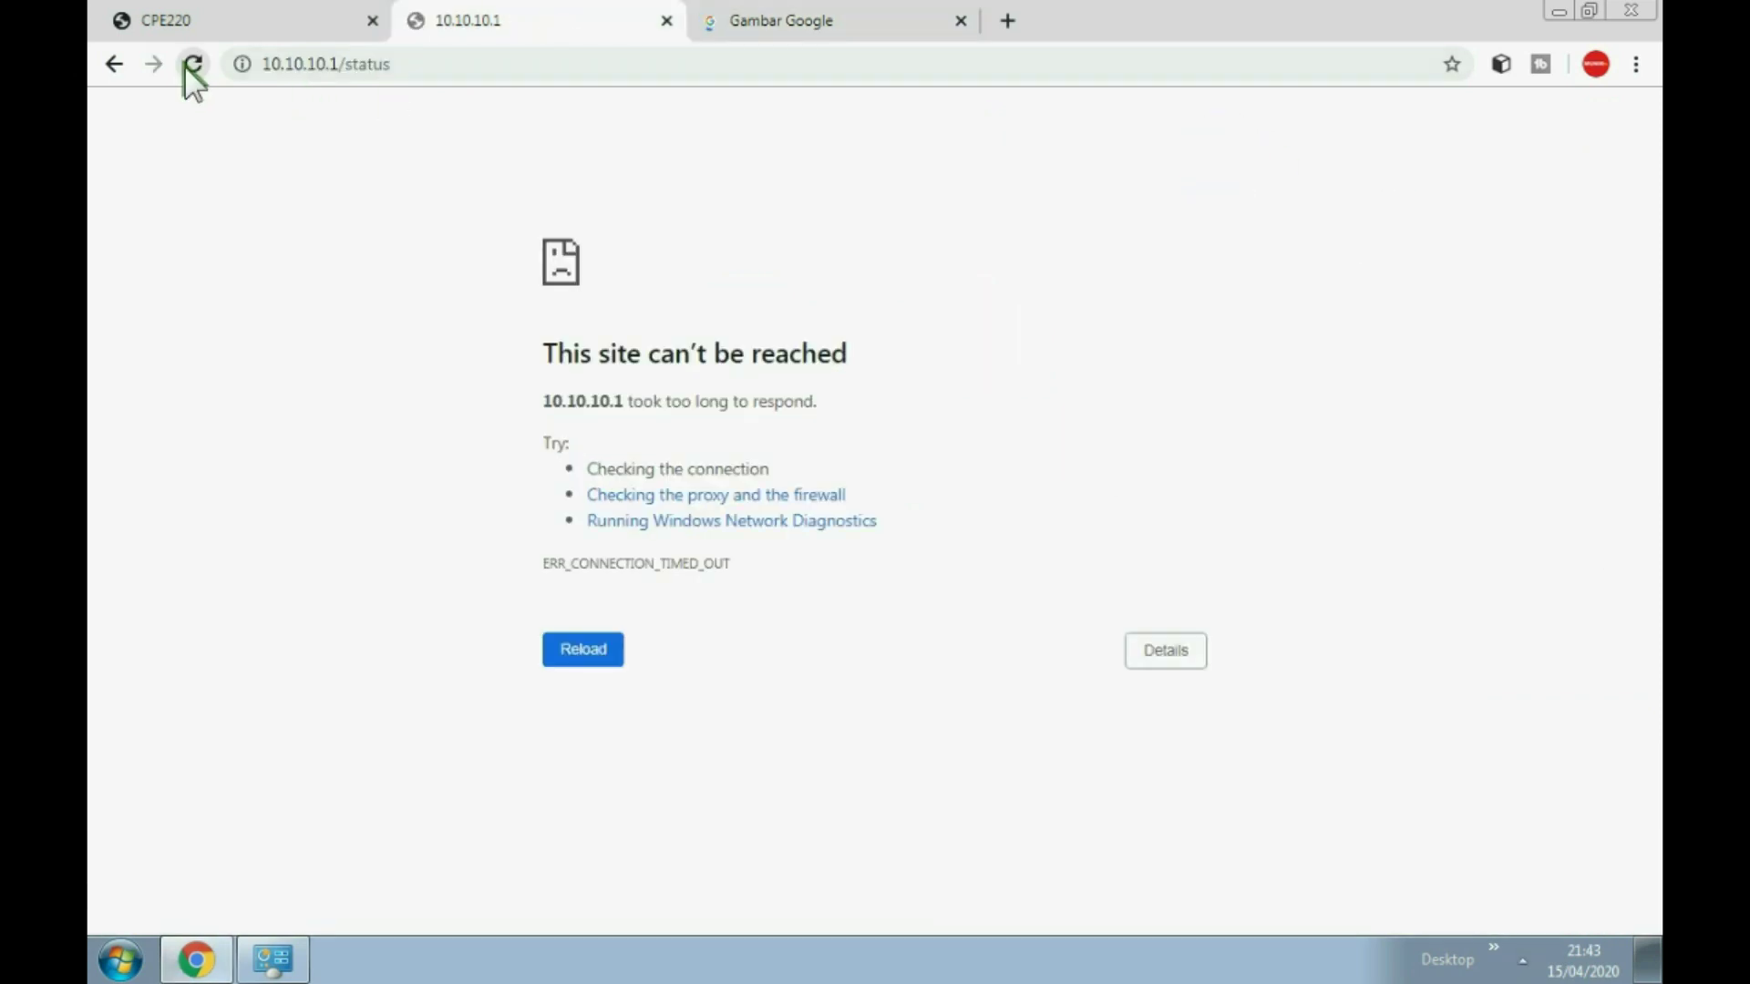
{"action": "left_click", "coordinate": [193, 65]}
{"action": "left_click", "coordinate": [666, 20]}
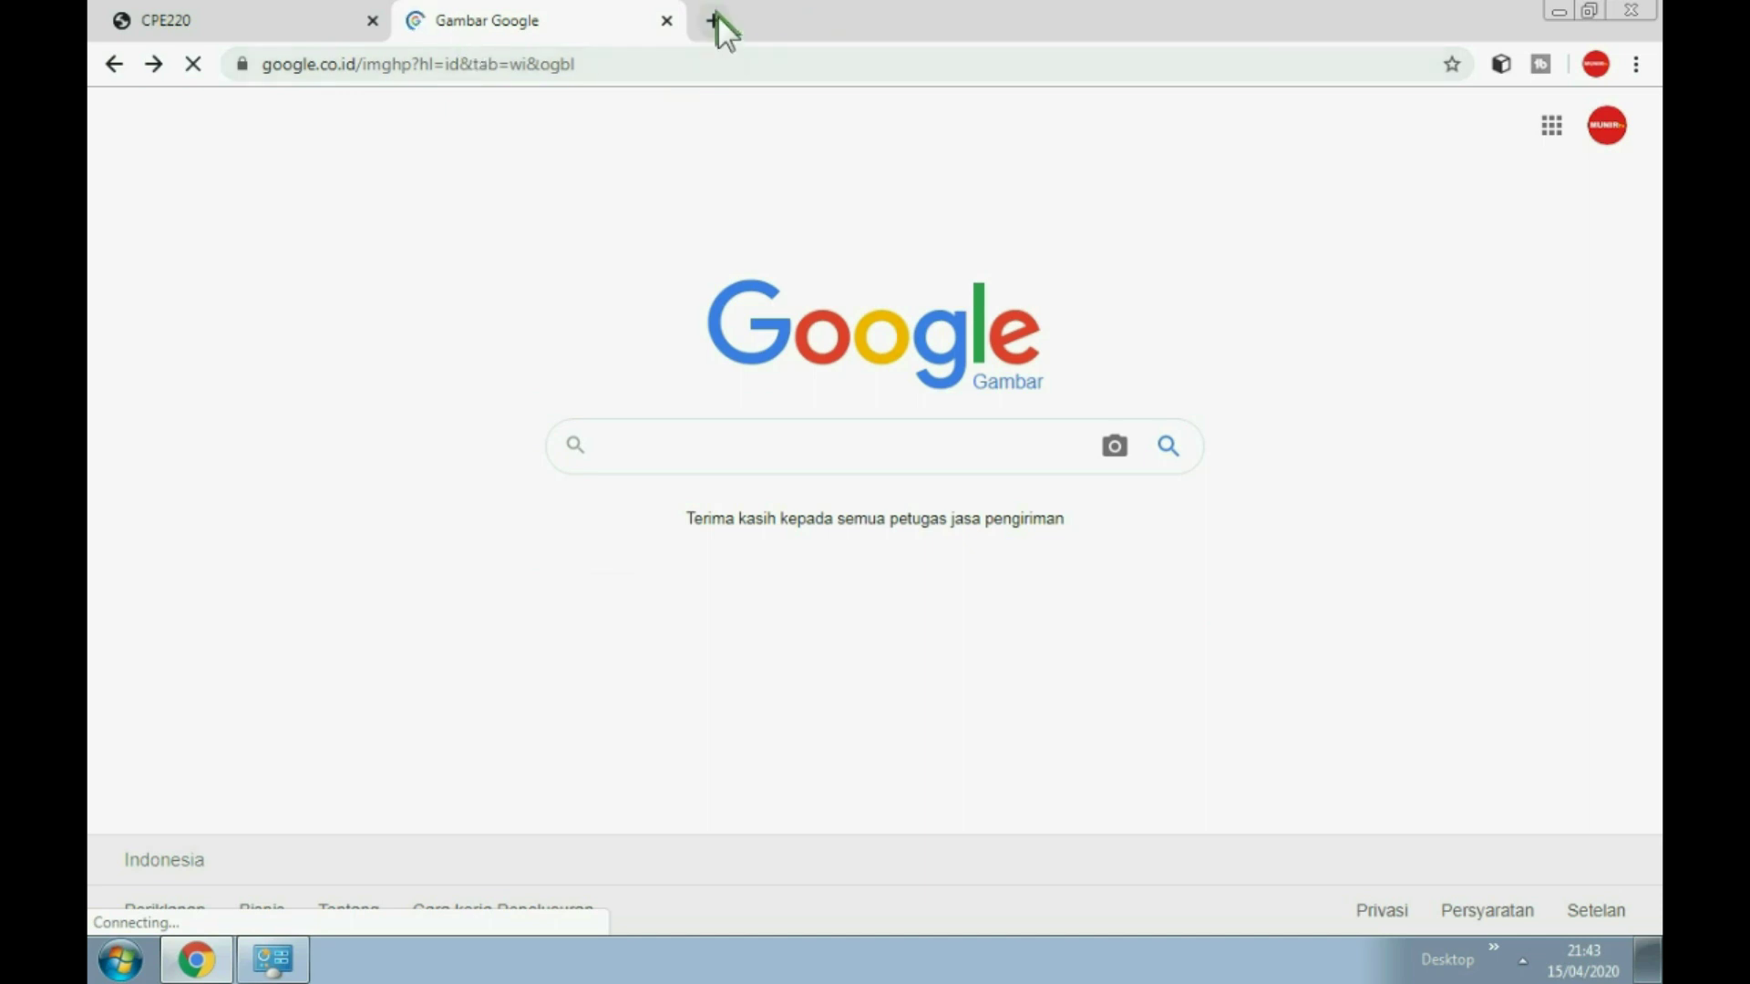
{"action": "left_click", "coordinate": [298, 10]}
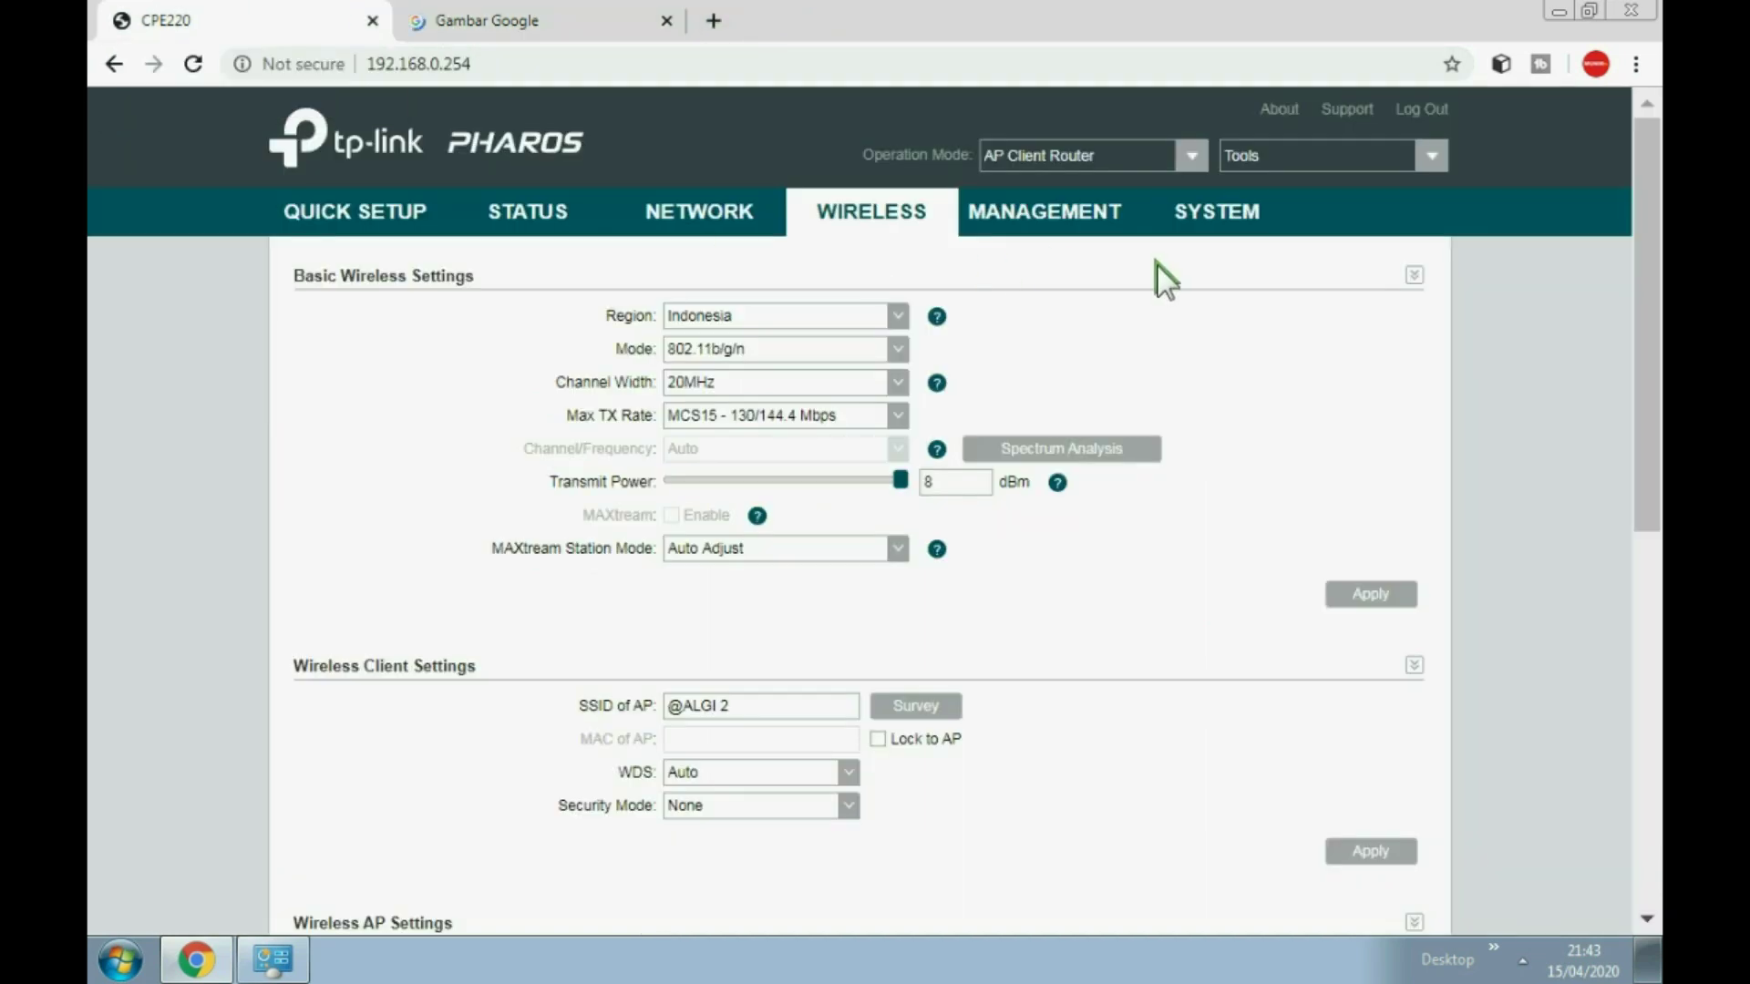
Step: Log out of the CPE220 admin page
{"action": "left_click", "coordinate": [1427, 117]}
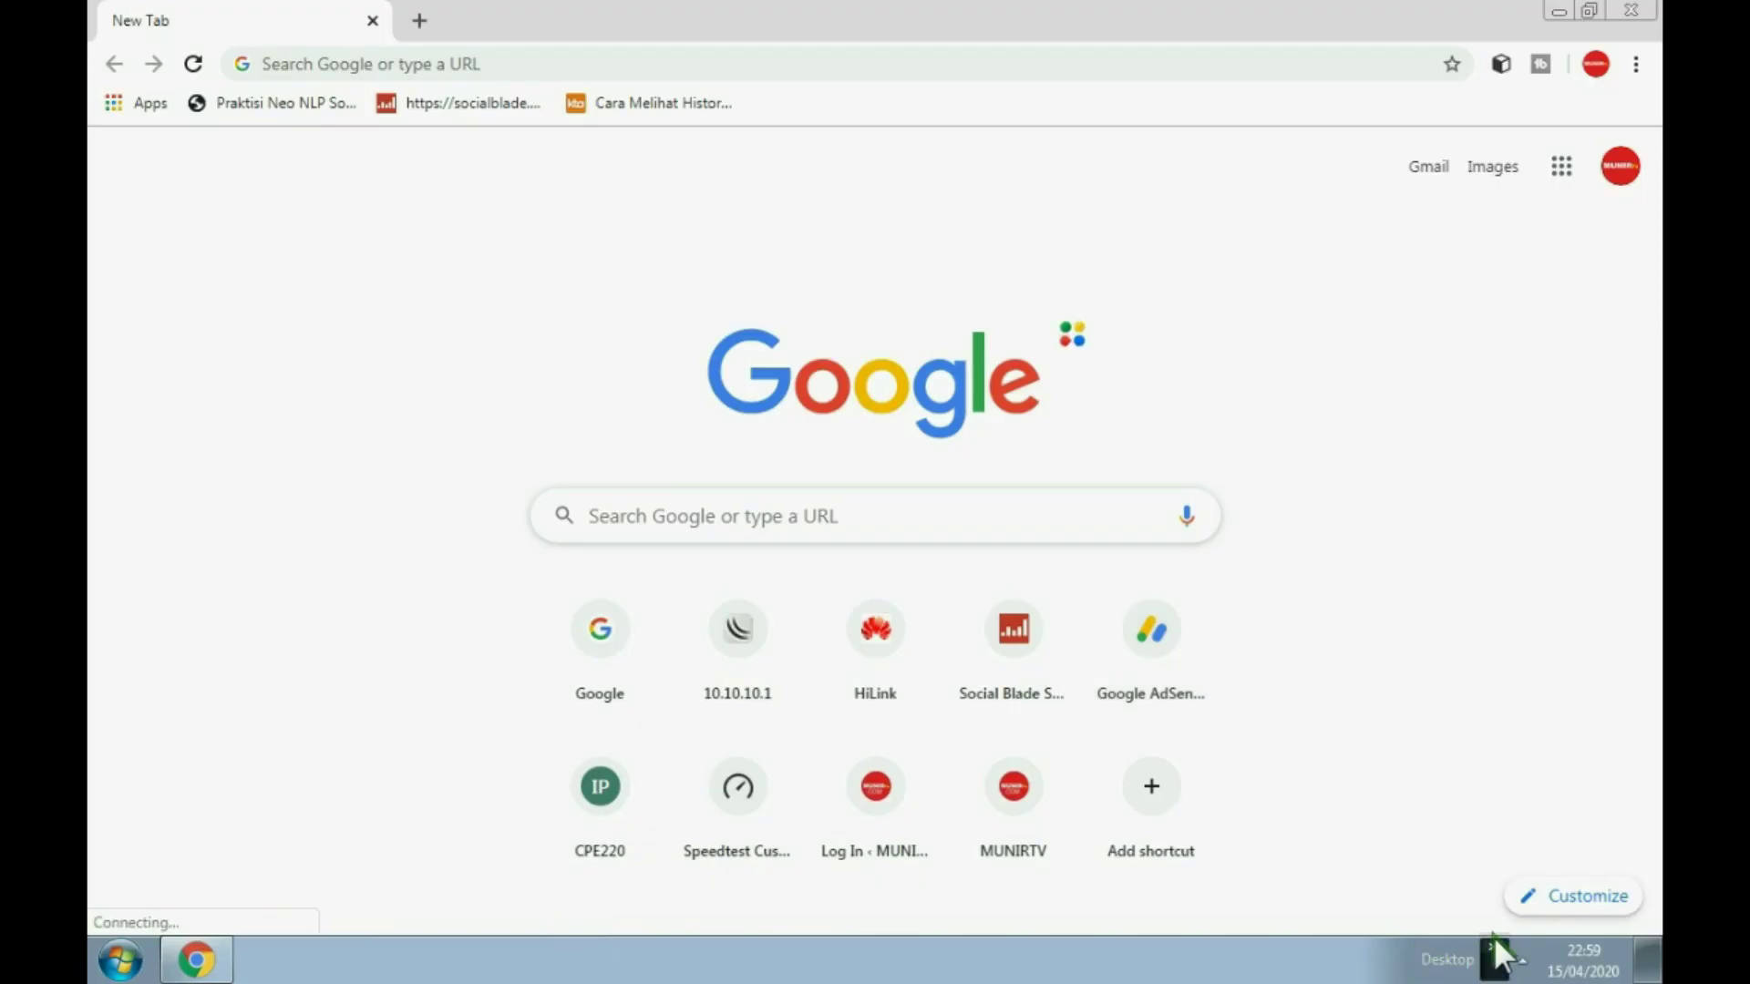
Step: Launch WinBox, refresh neighbours, and connect to the hEX lite at 192.168.88.1
{"action": "left_click", "coordinate": [1493, 949]}
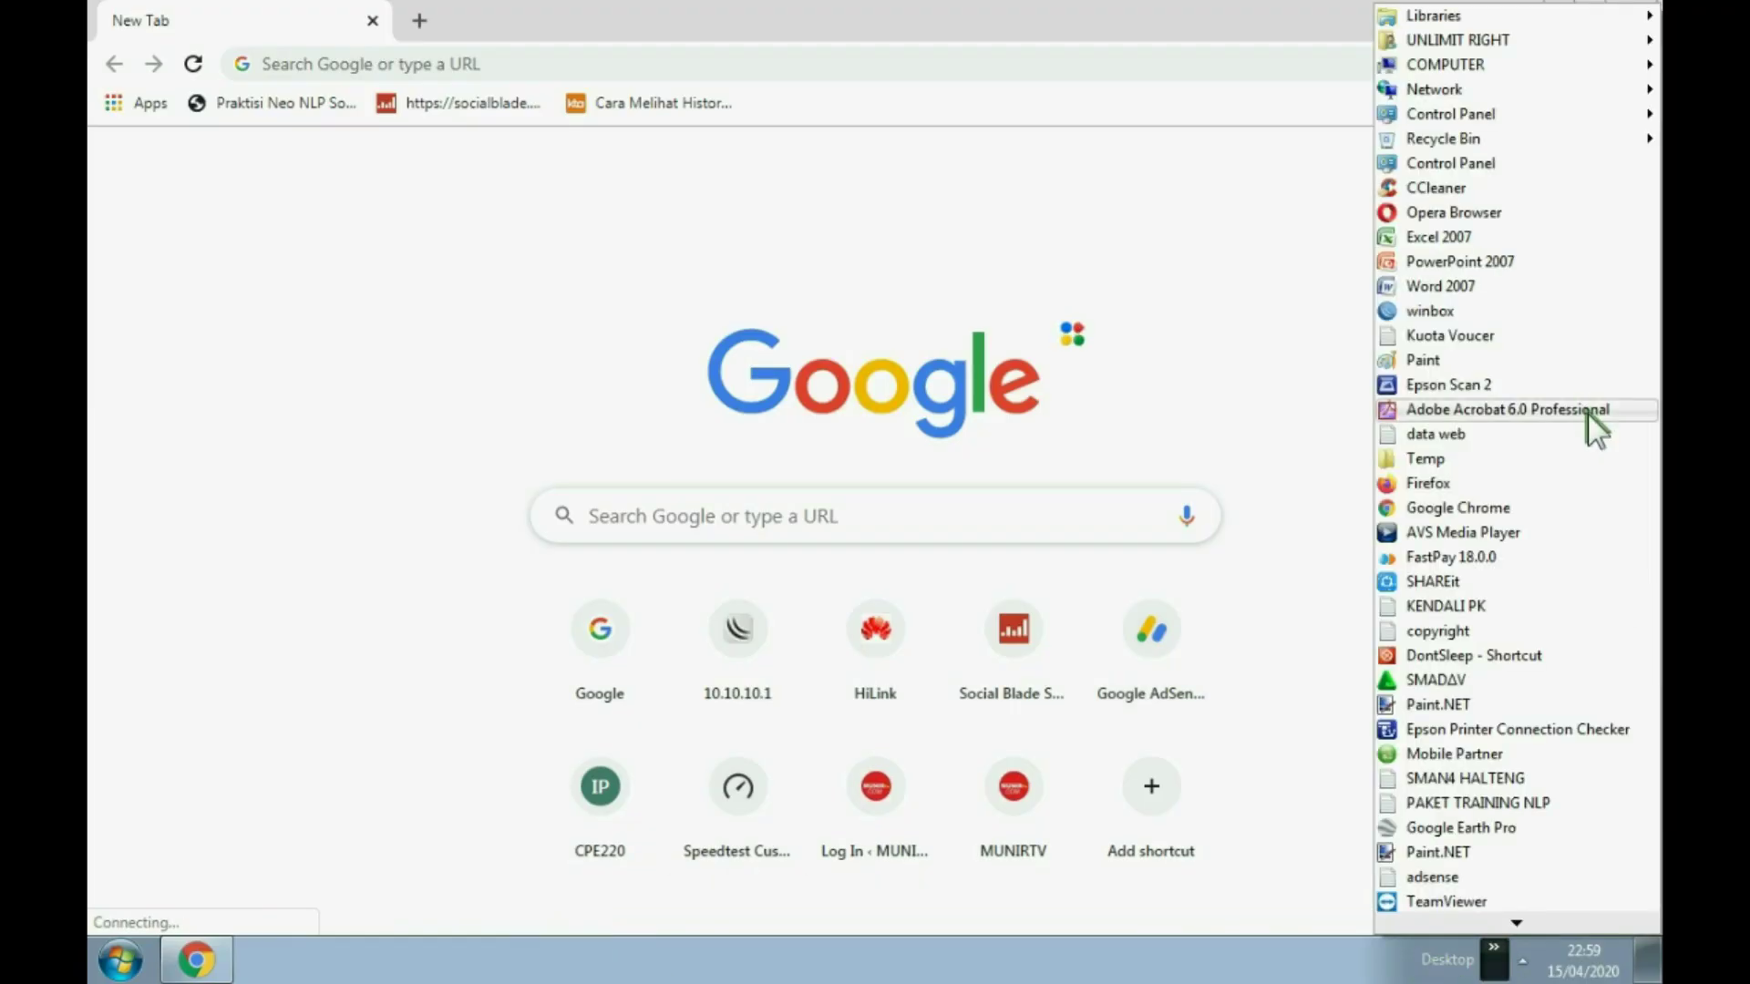
{"action": "left_click", "coordinate": [1469, 310]}
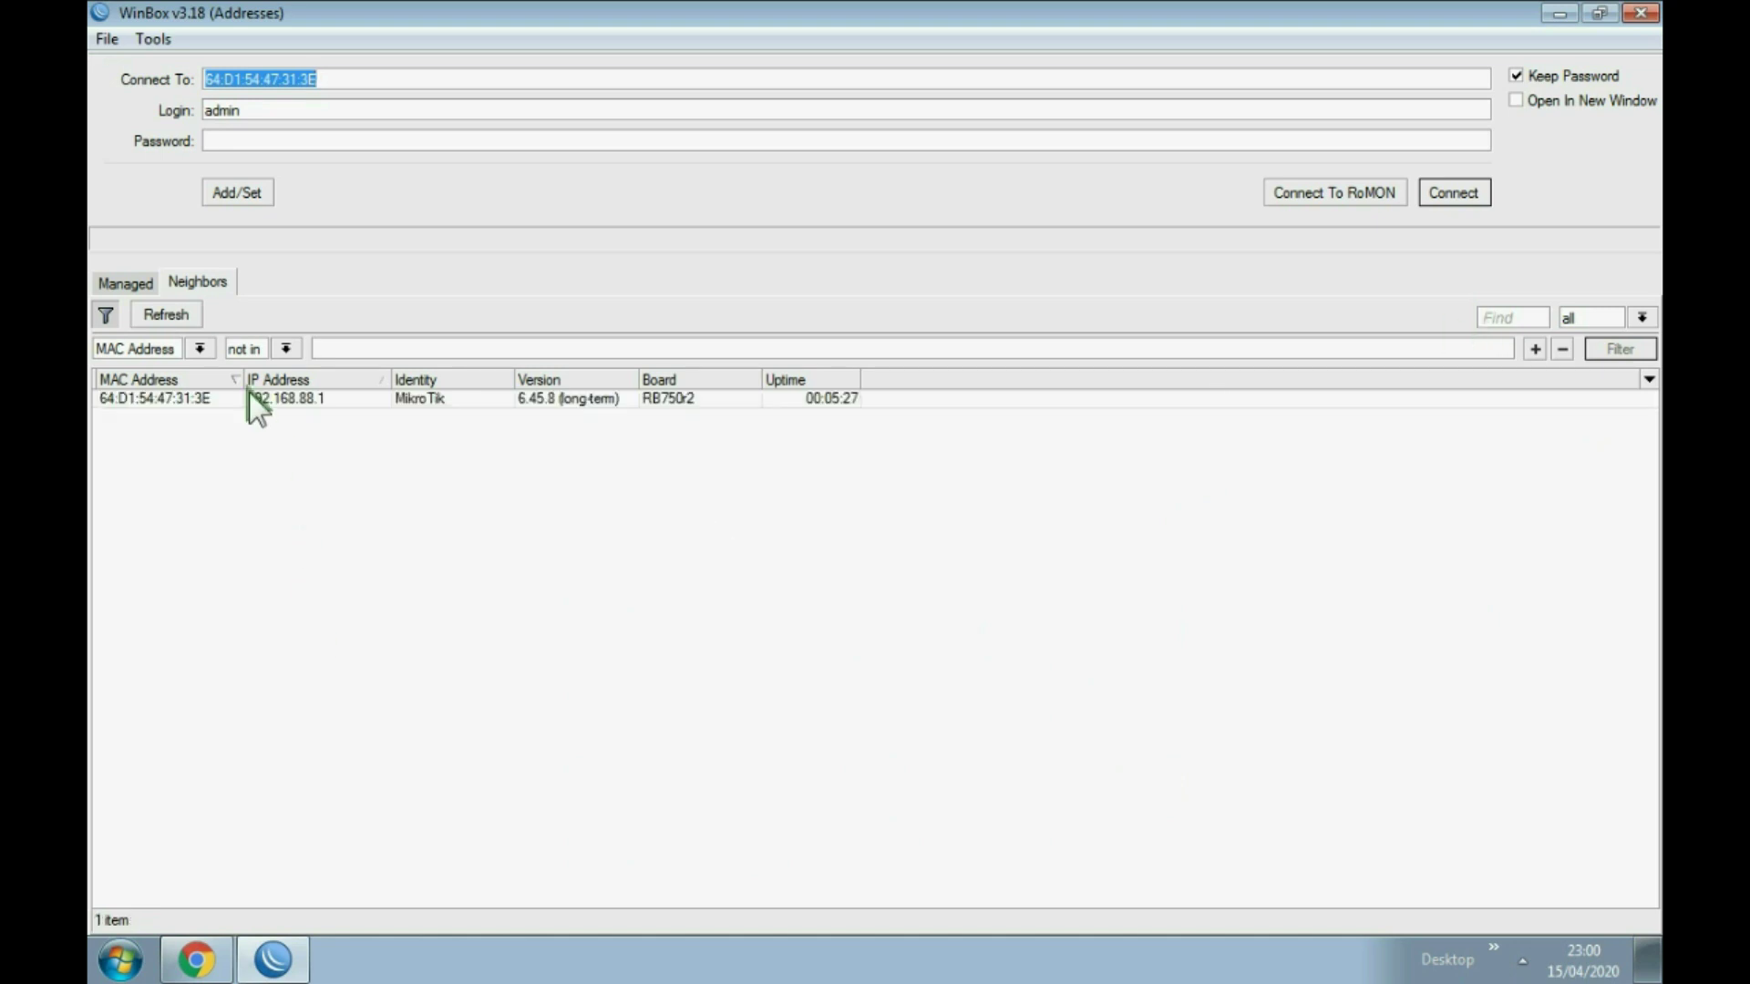
{"action": "left_click", "coordinate": [168, 312]}
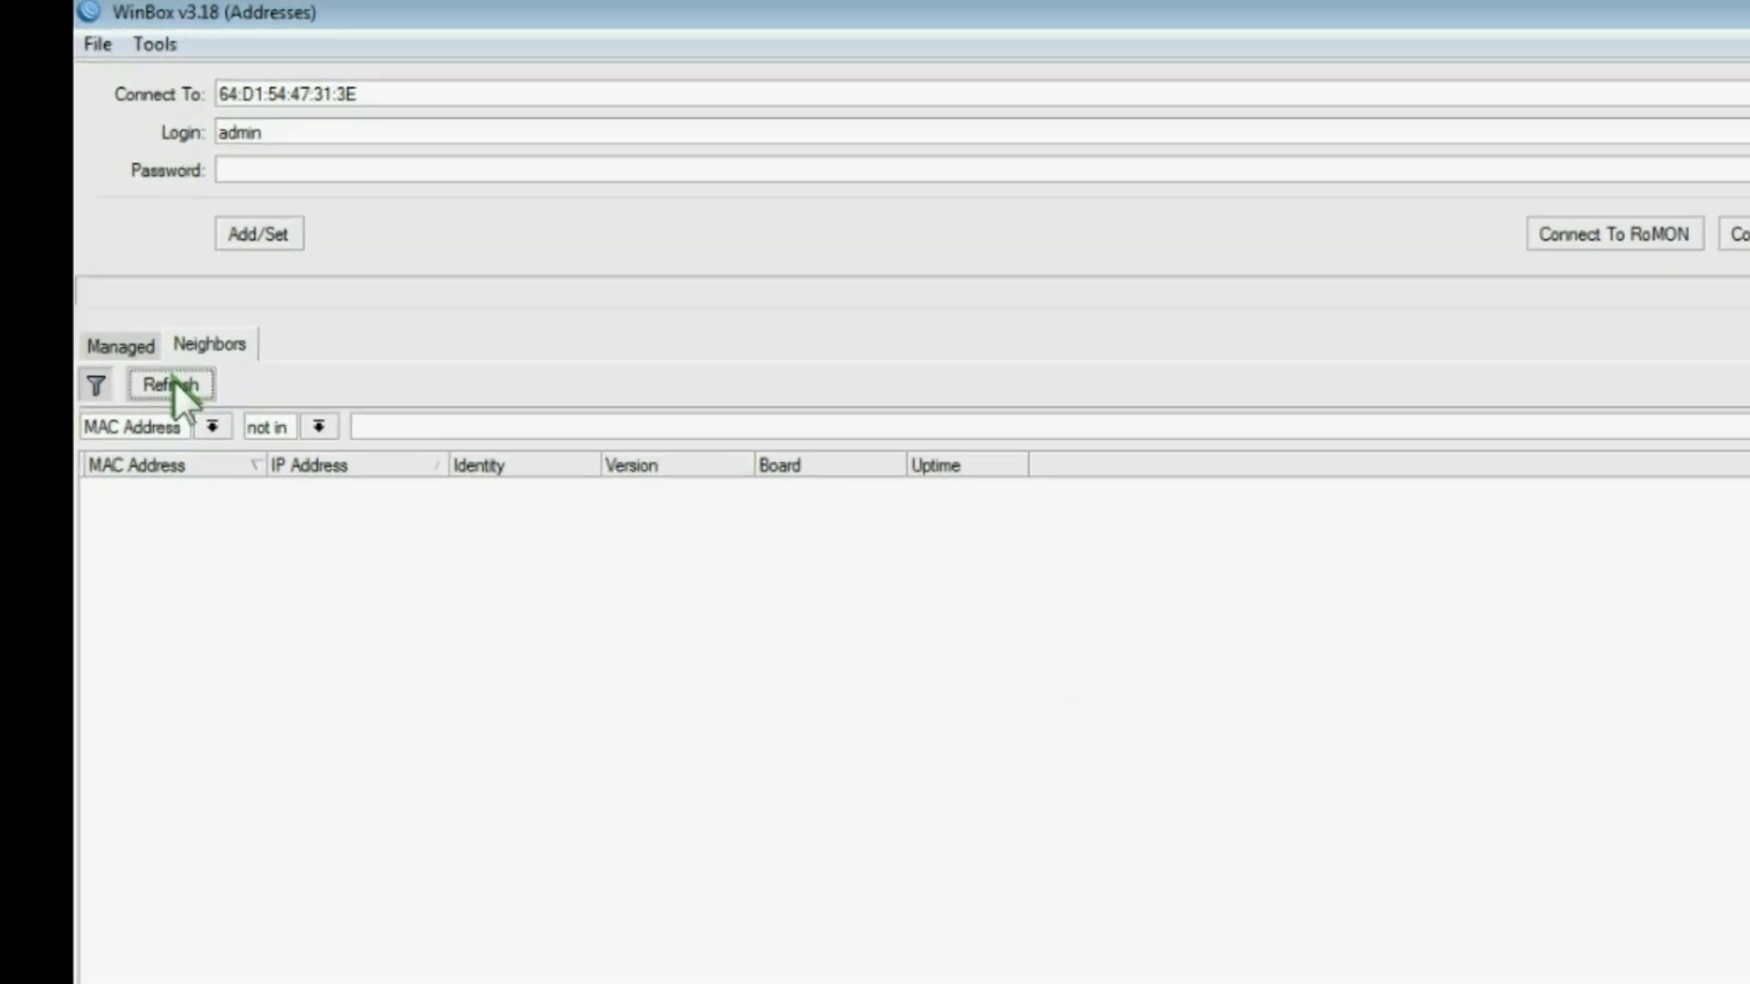
{"action": "left_click", "coordinate": [94, 490]}
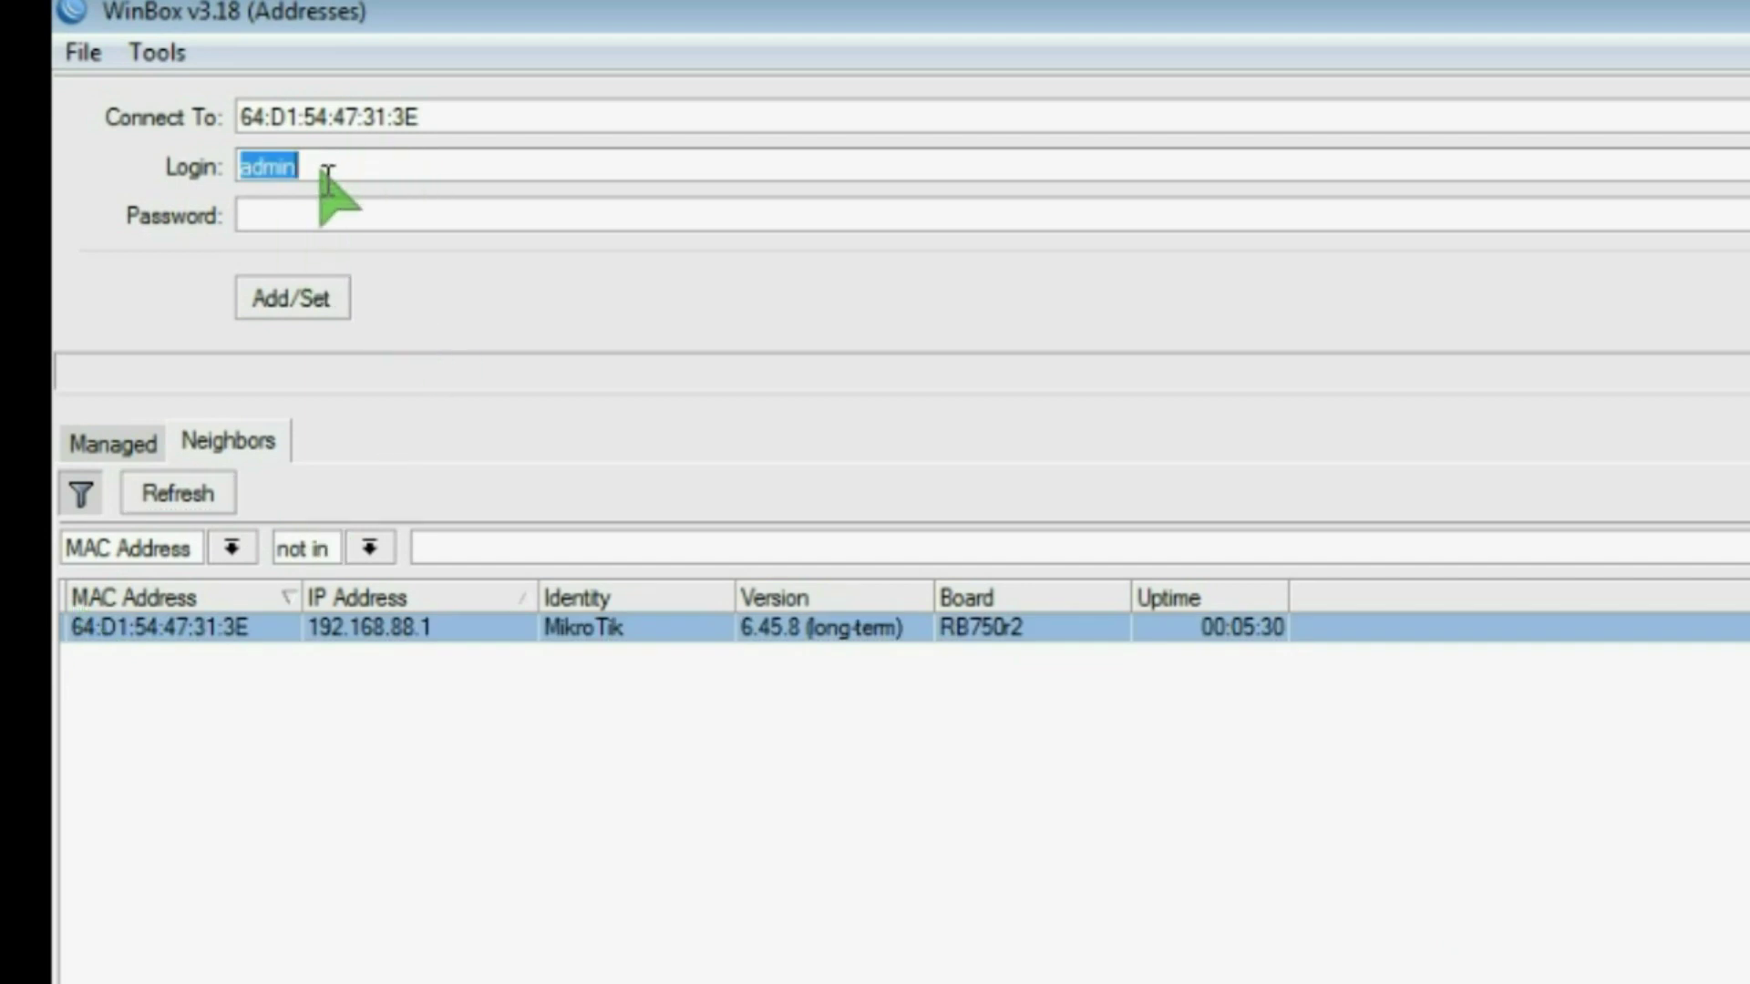
{"action": "key", "text": "Return"}
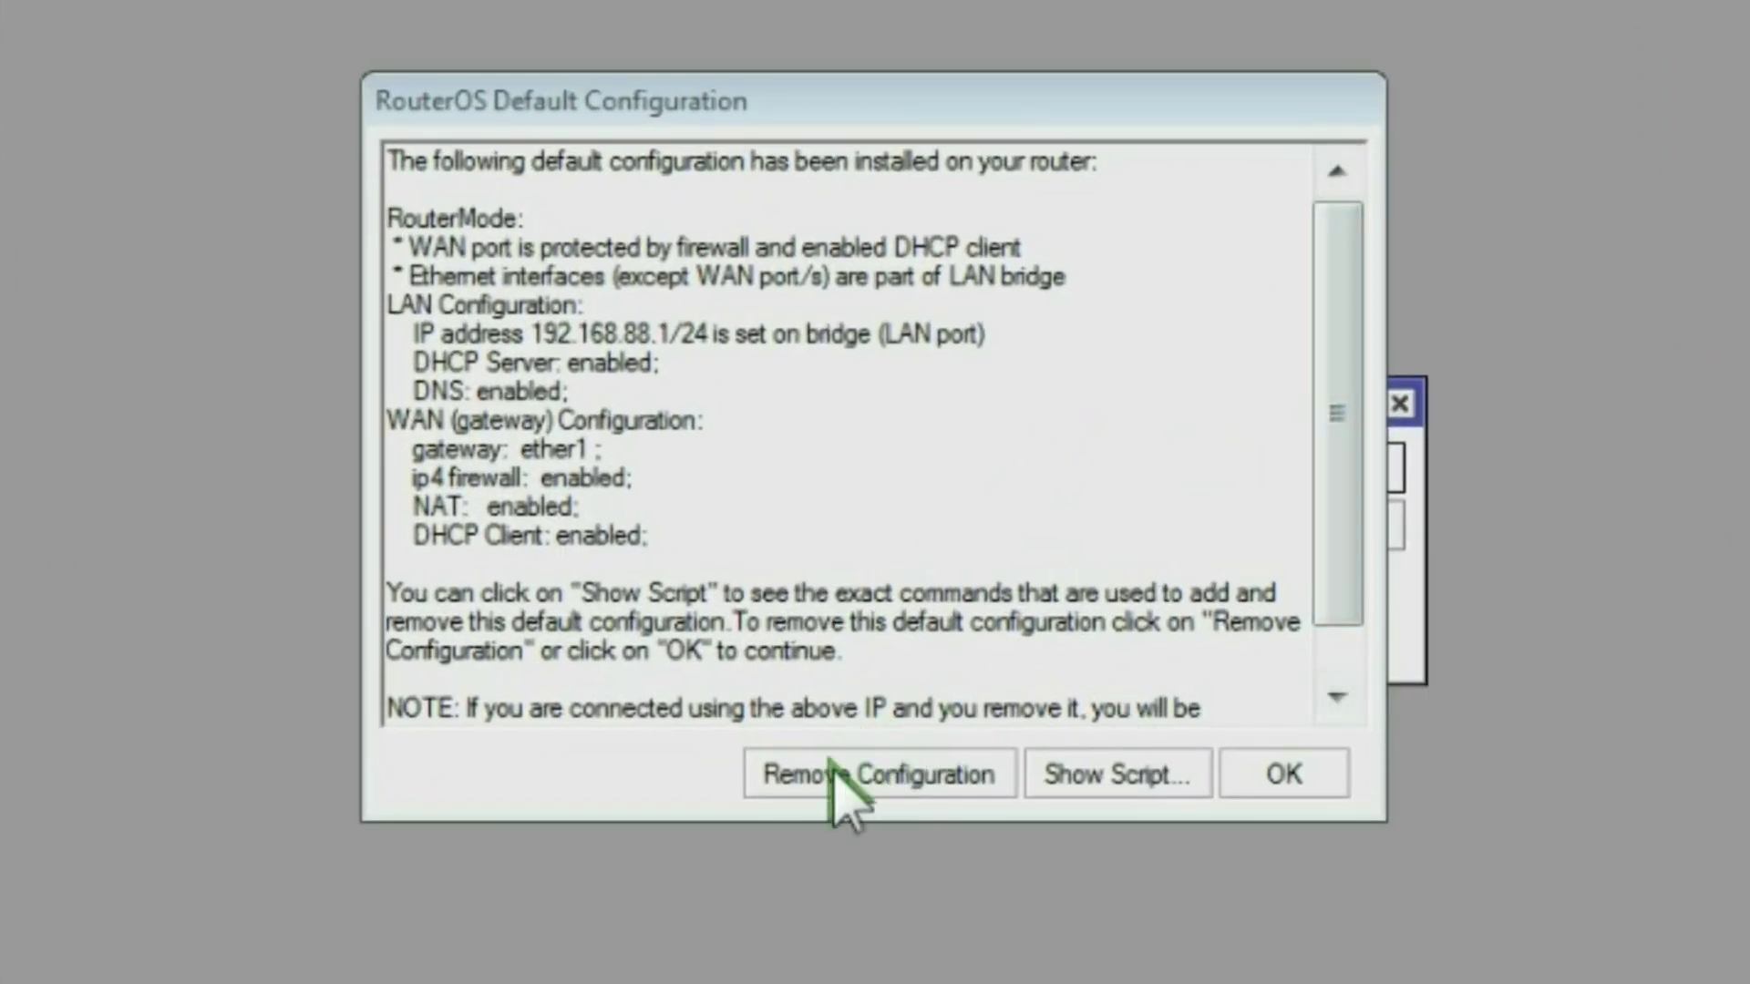
Step: Remove the hEX lite's default configuration and return to the neighbour list showing IP 0.0.0.0
{"action": "left_click", "coordinate": [829, 773]}
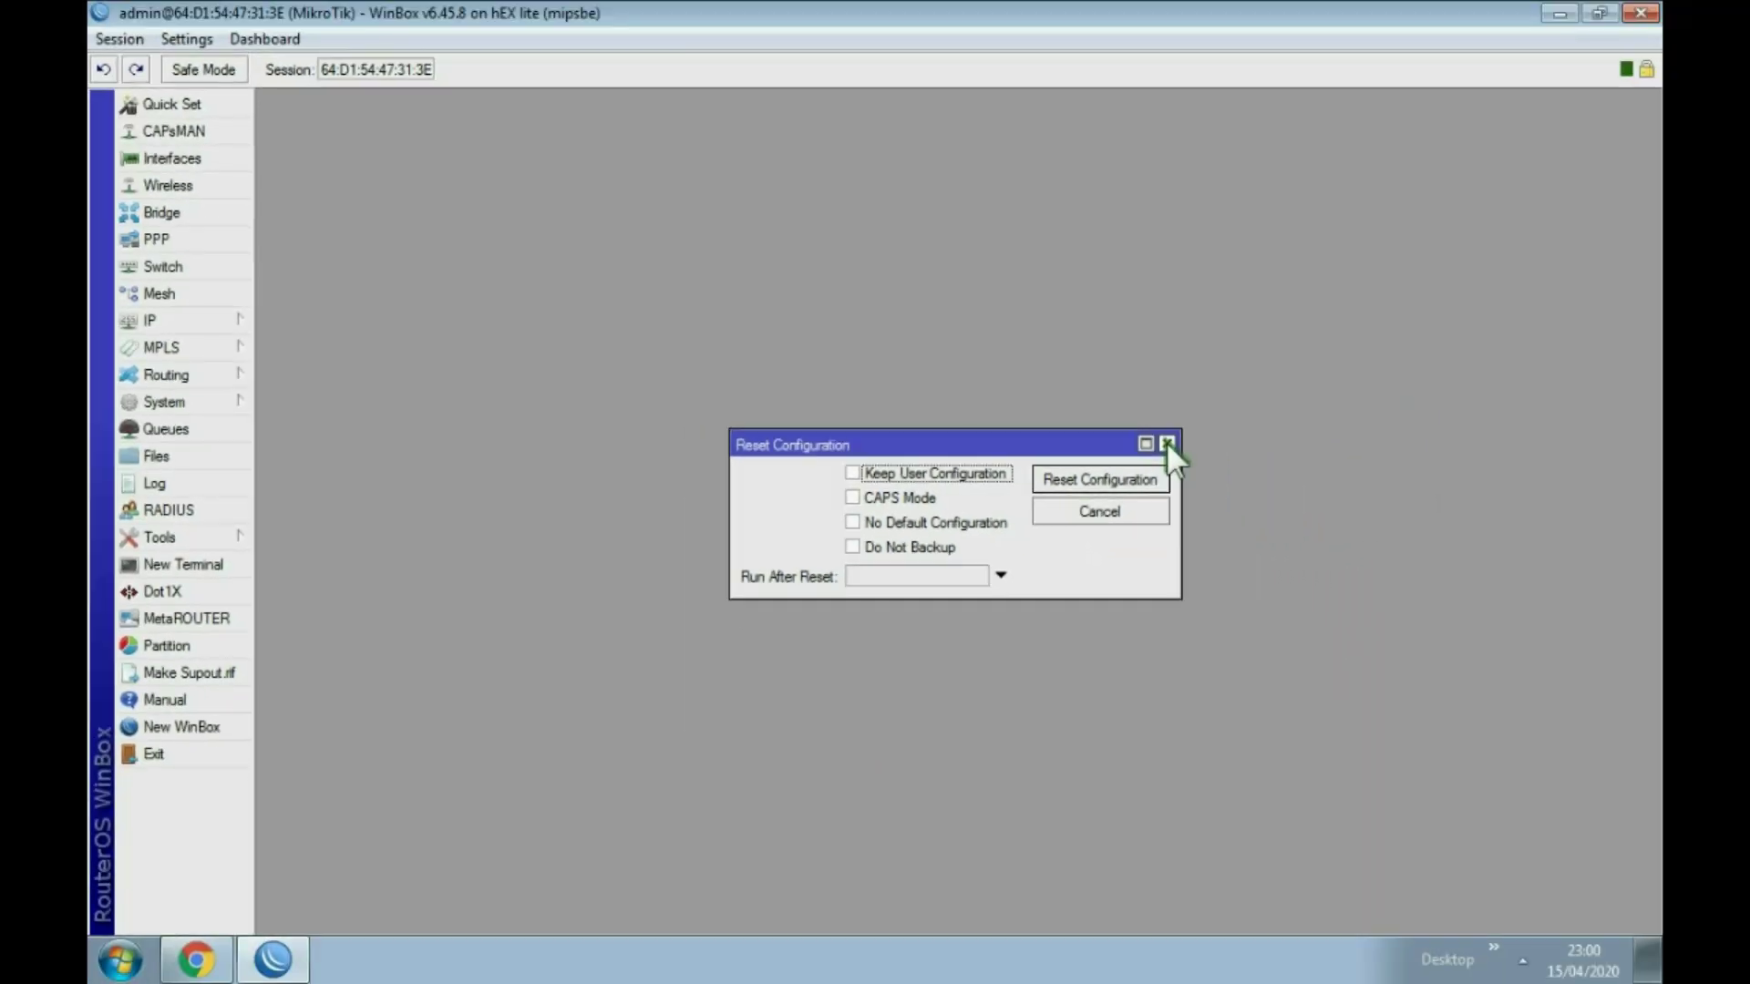
{"action": "left_click", "coordinate": [1294, 422]}
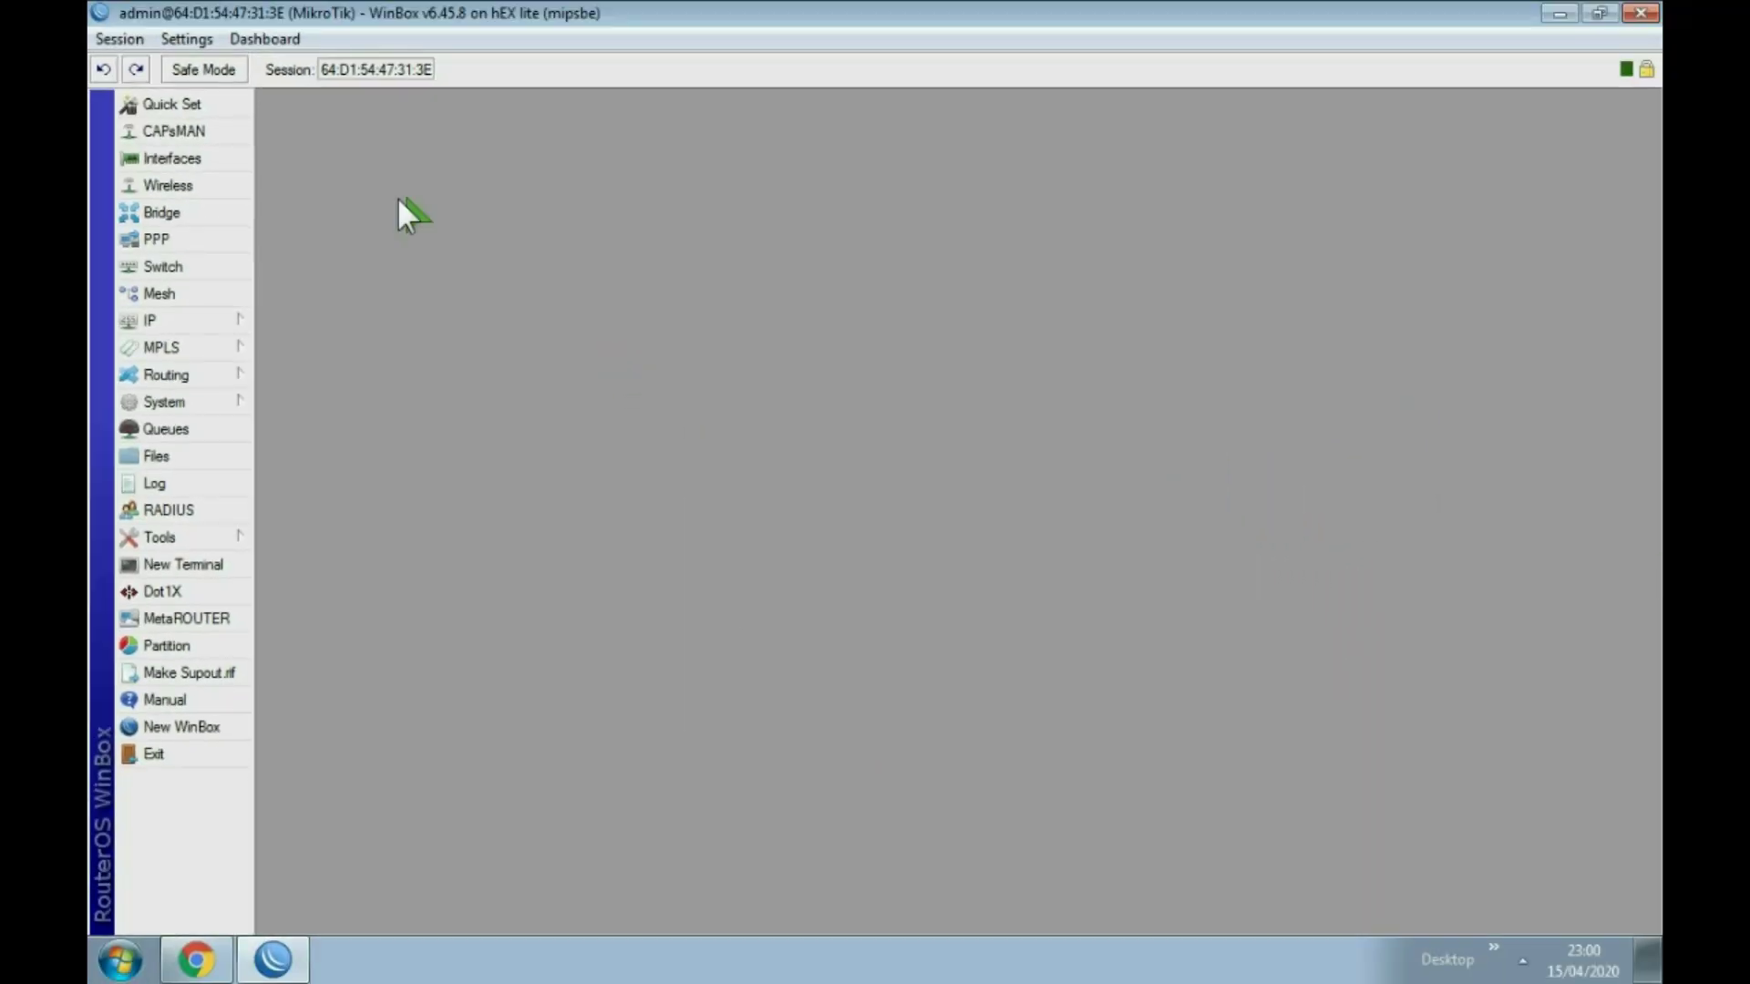
{"action": "left_click", "coordinate": [227, 157]}
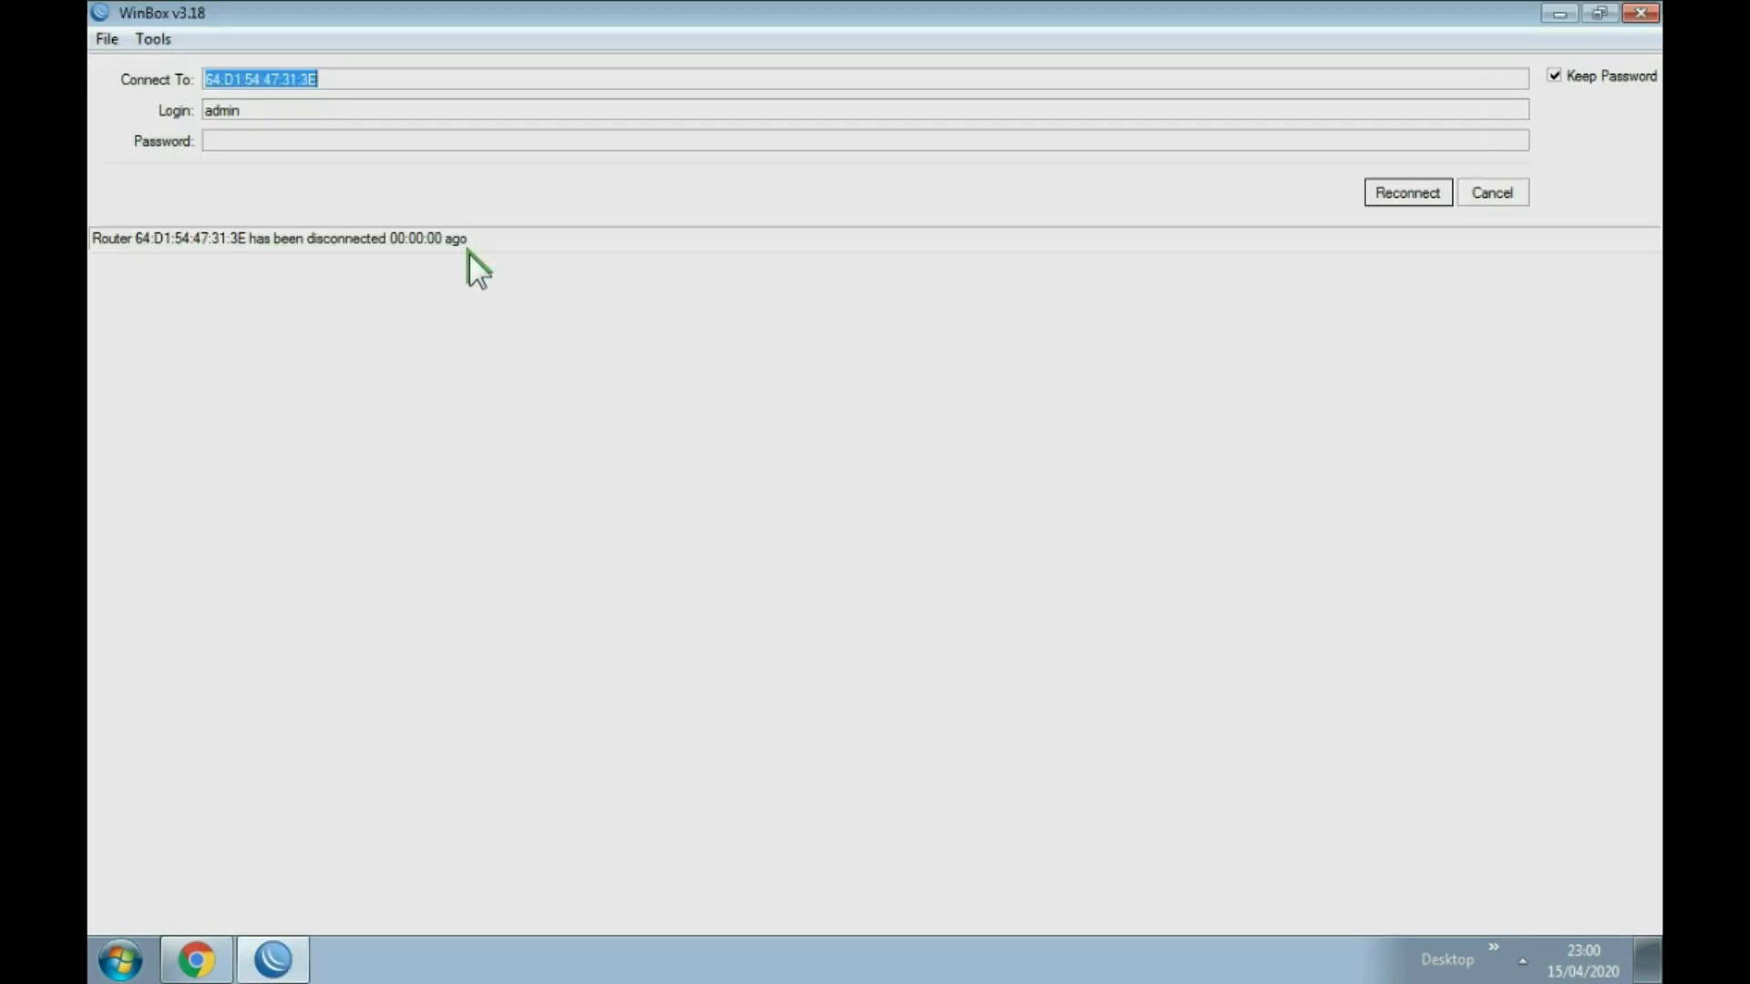
{"action": "left_click", "coordinate": [1486, 194]}
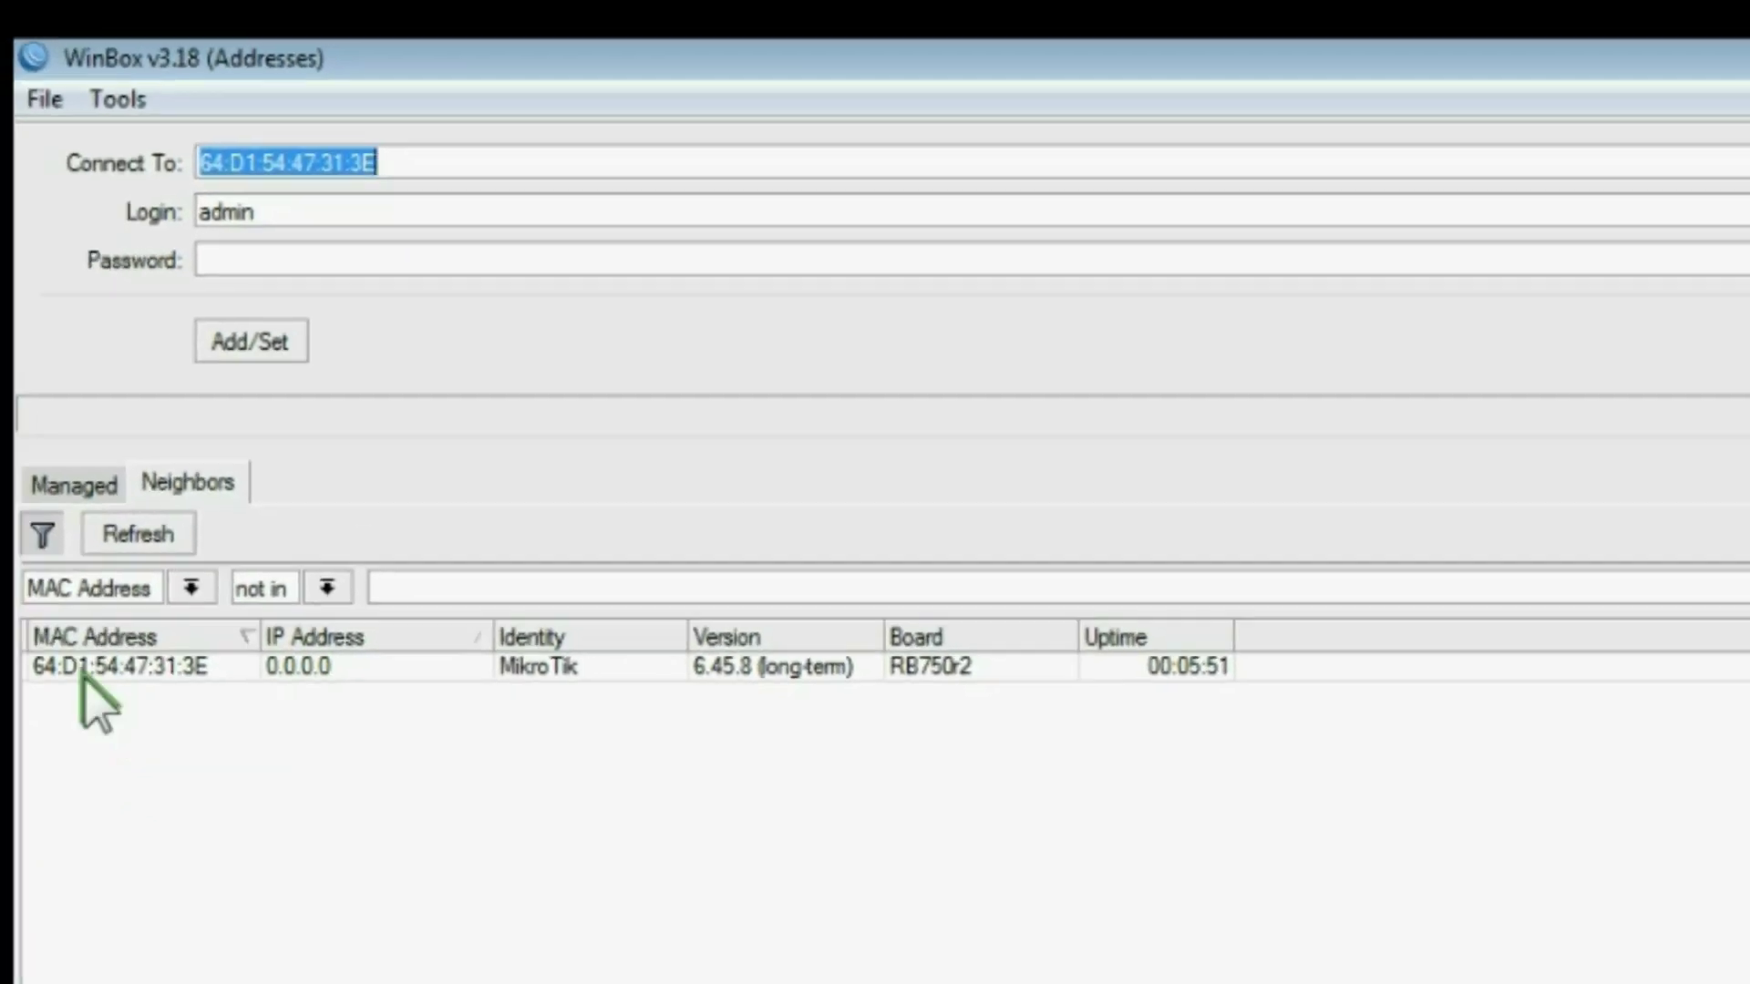
Step: Reconnect to the hEX lite by MAC address and confirm it has no wireless interfaces
{"action": "left_click", "coordinate": [55, 814]}
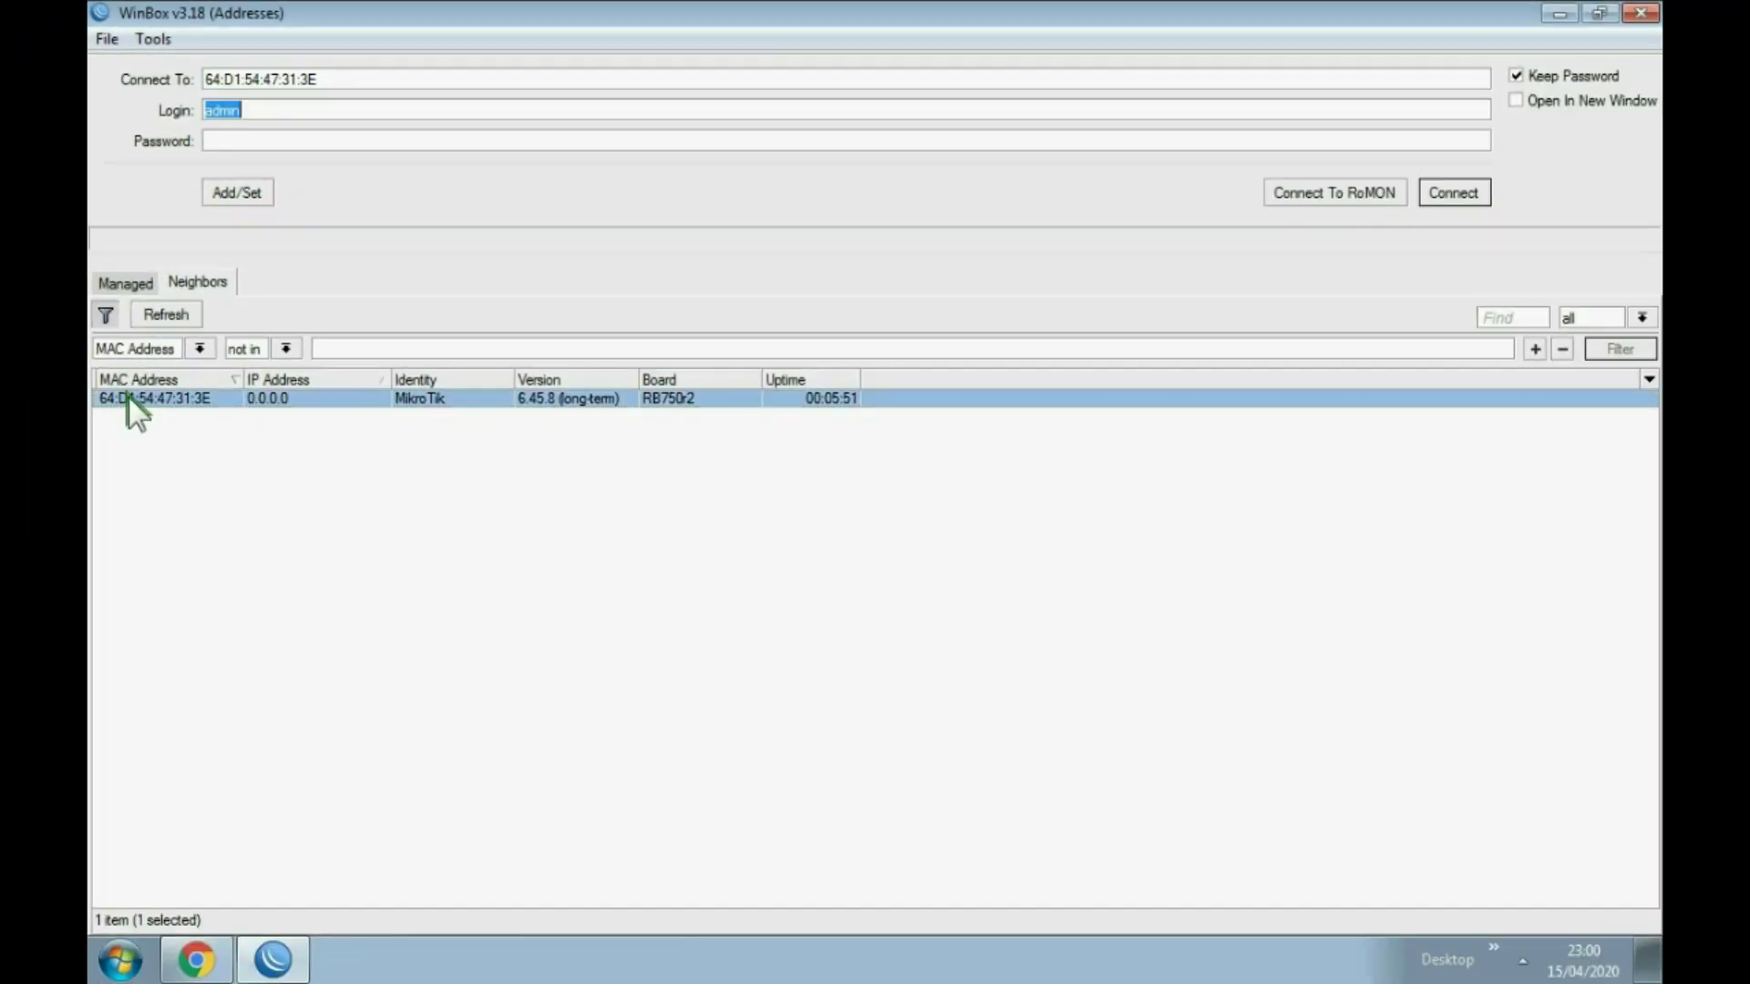
{"action": "left_click", "coordinate": [1454, 196]}
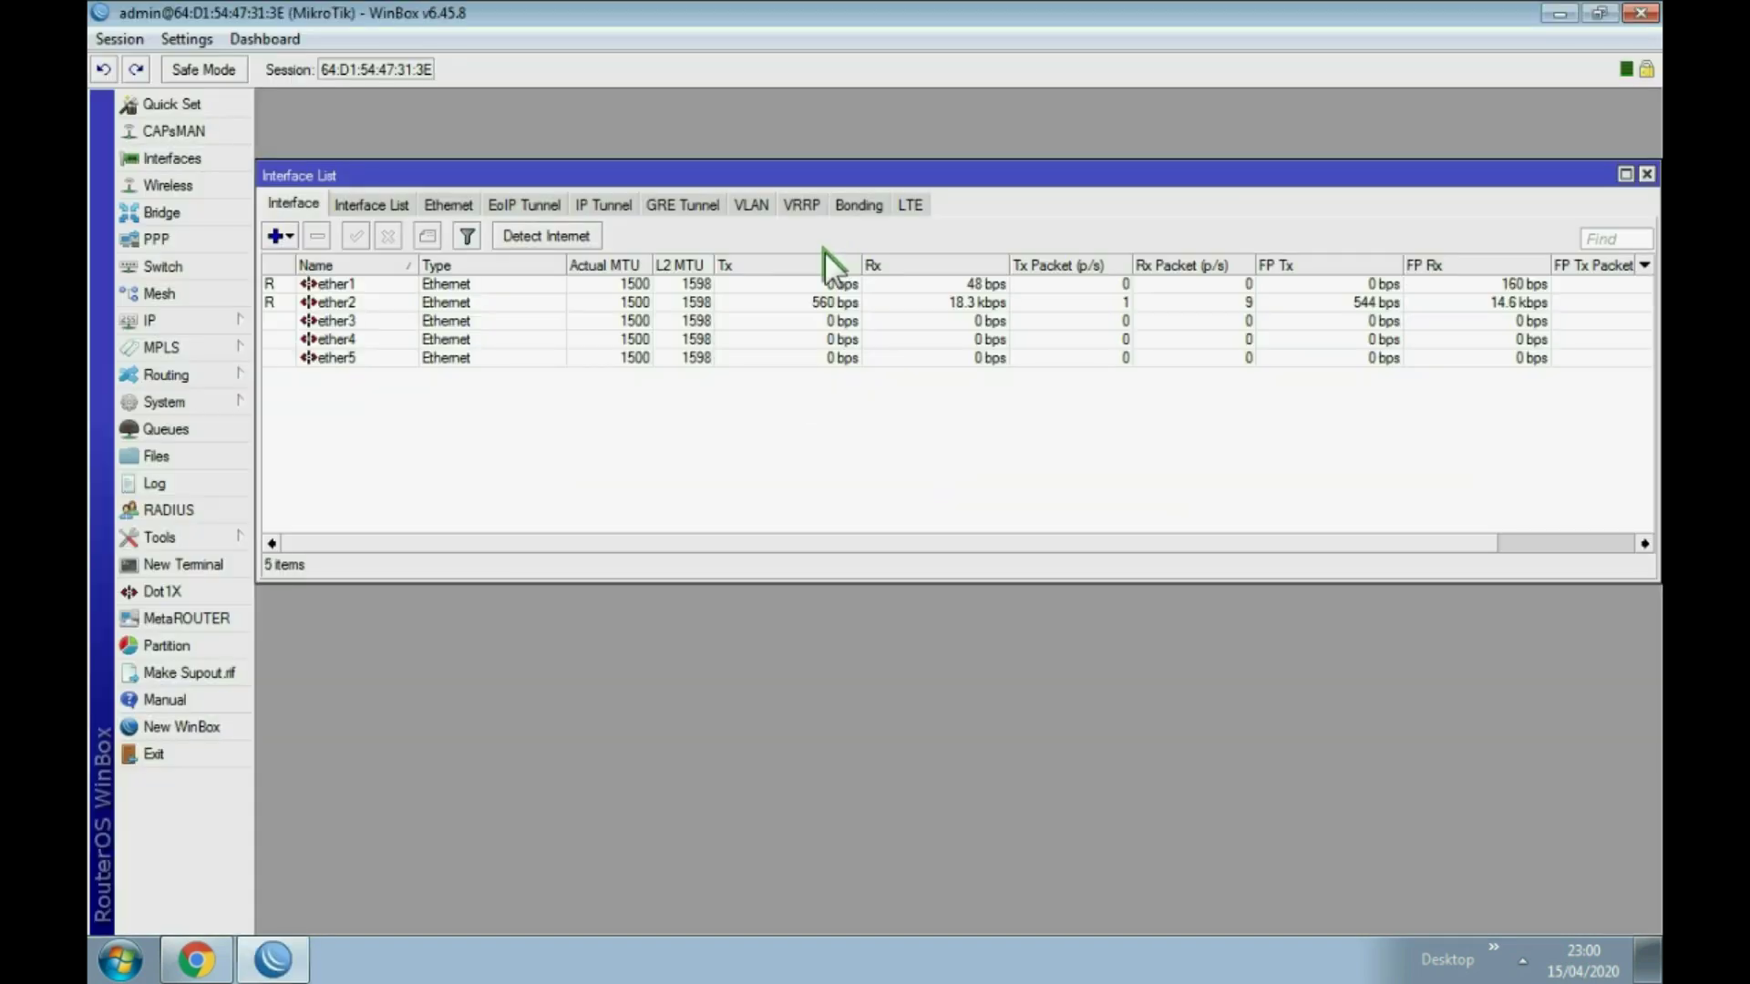
{"action": "left_click", "coordinate": [189, 185]}
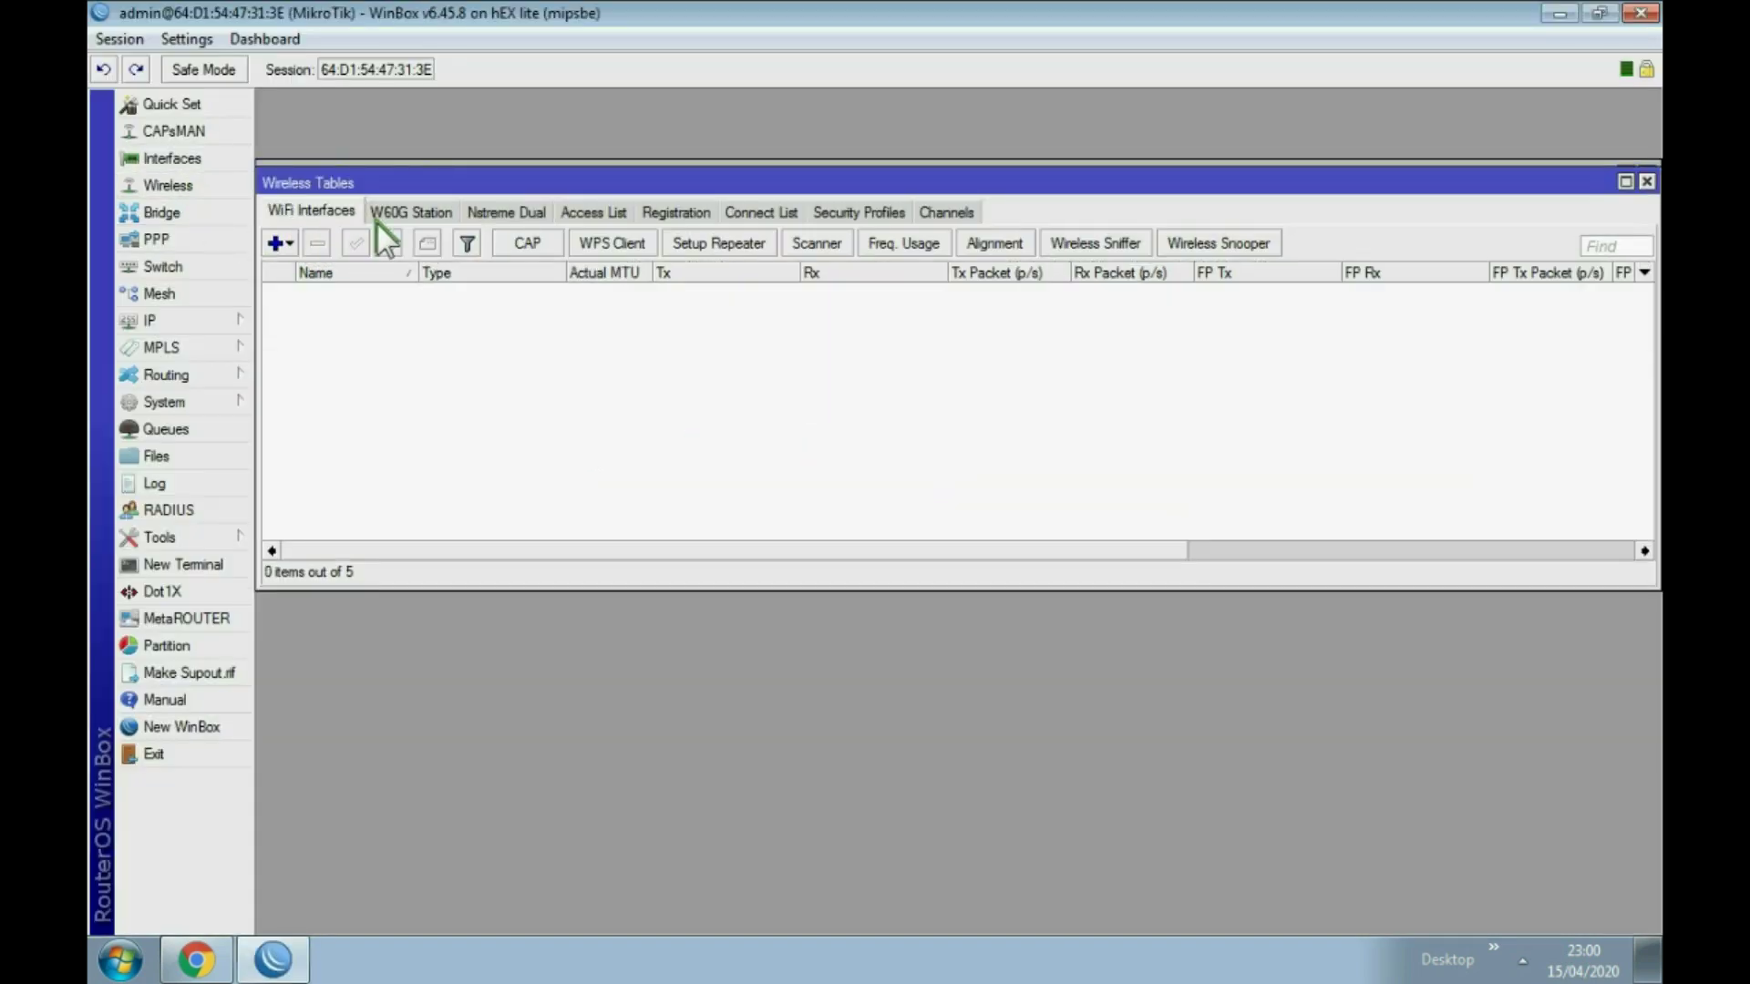
{"action": "left_click", "coordinate": [1646, 181]}
Step: Reopen the Interface List showing ether1–ether5 and move its window up and right
{"action": "left_click", "coordinate": [1646, 174]}
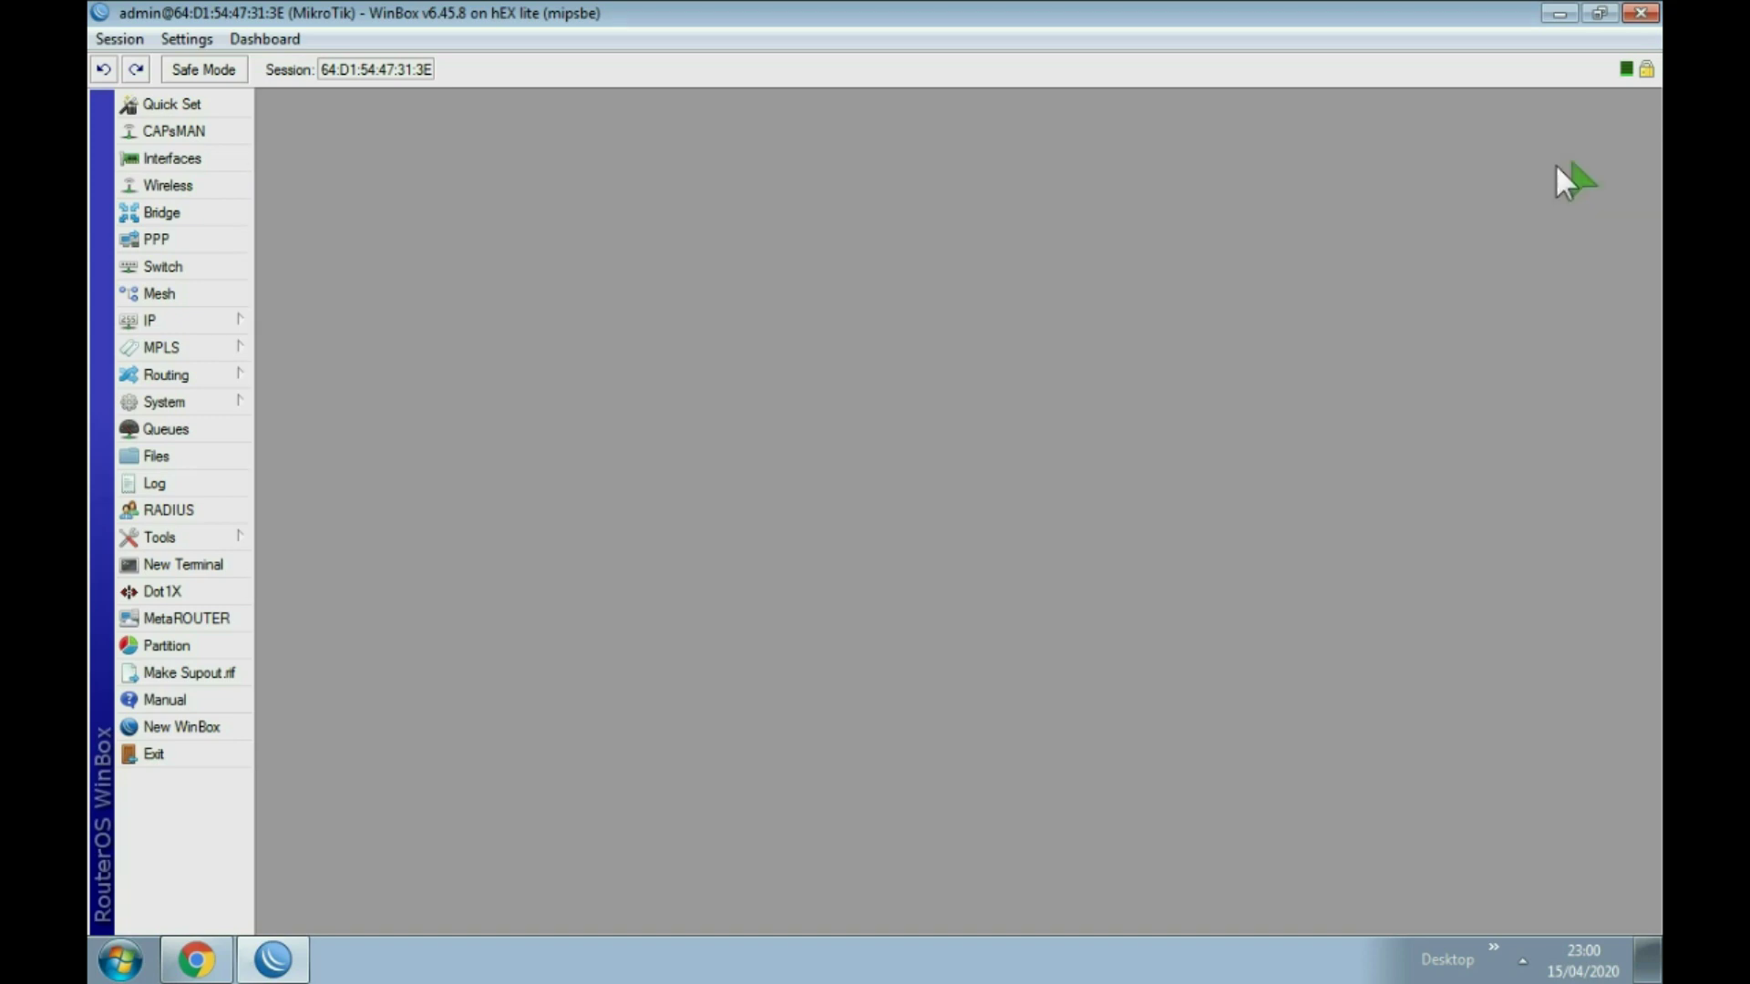
{"action": "left_click", "coordinate": [183, 159]}
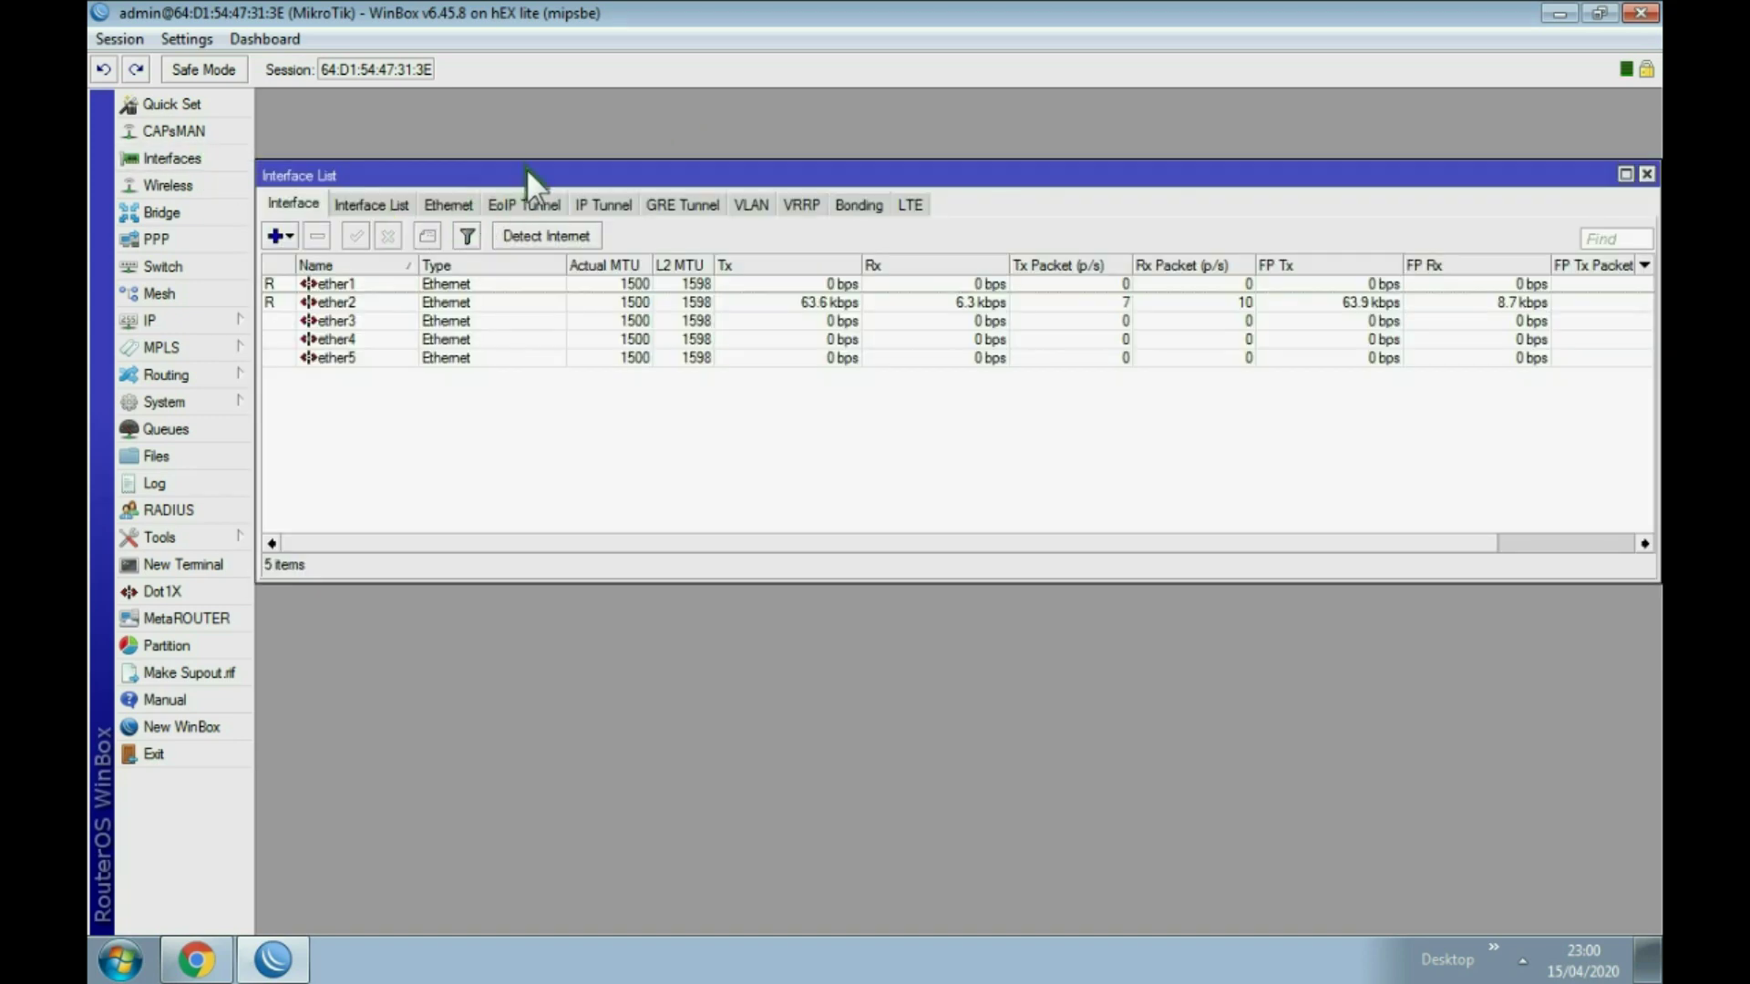
{"action": "left_click_drag", "start_coordinate": [528, 176], "coordinate": [562, 129]}
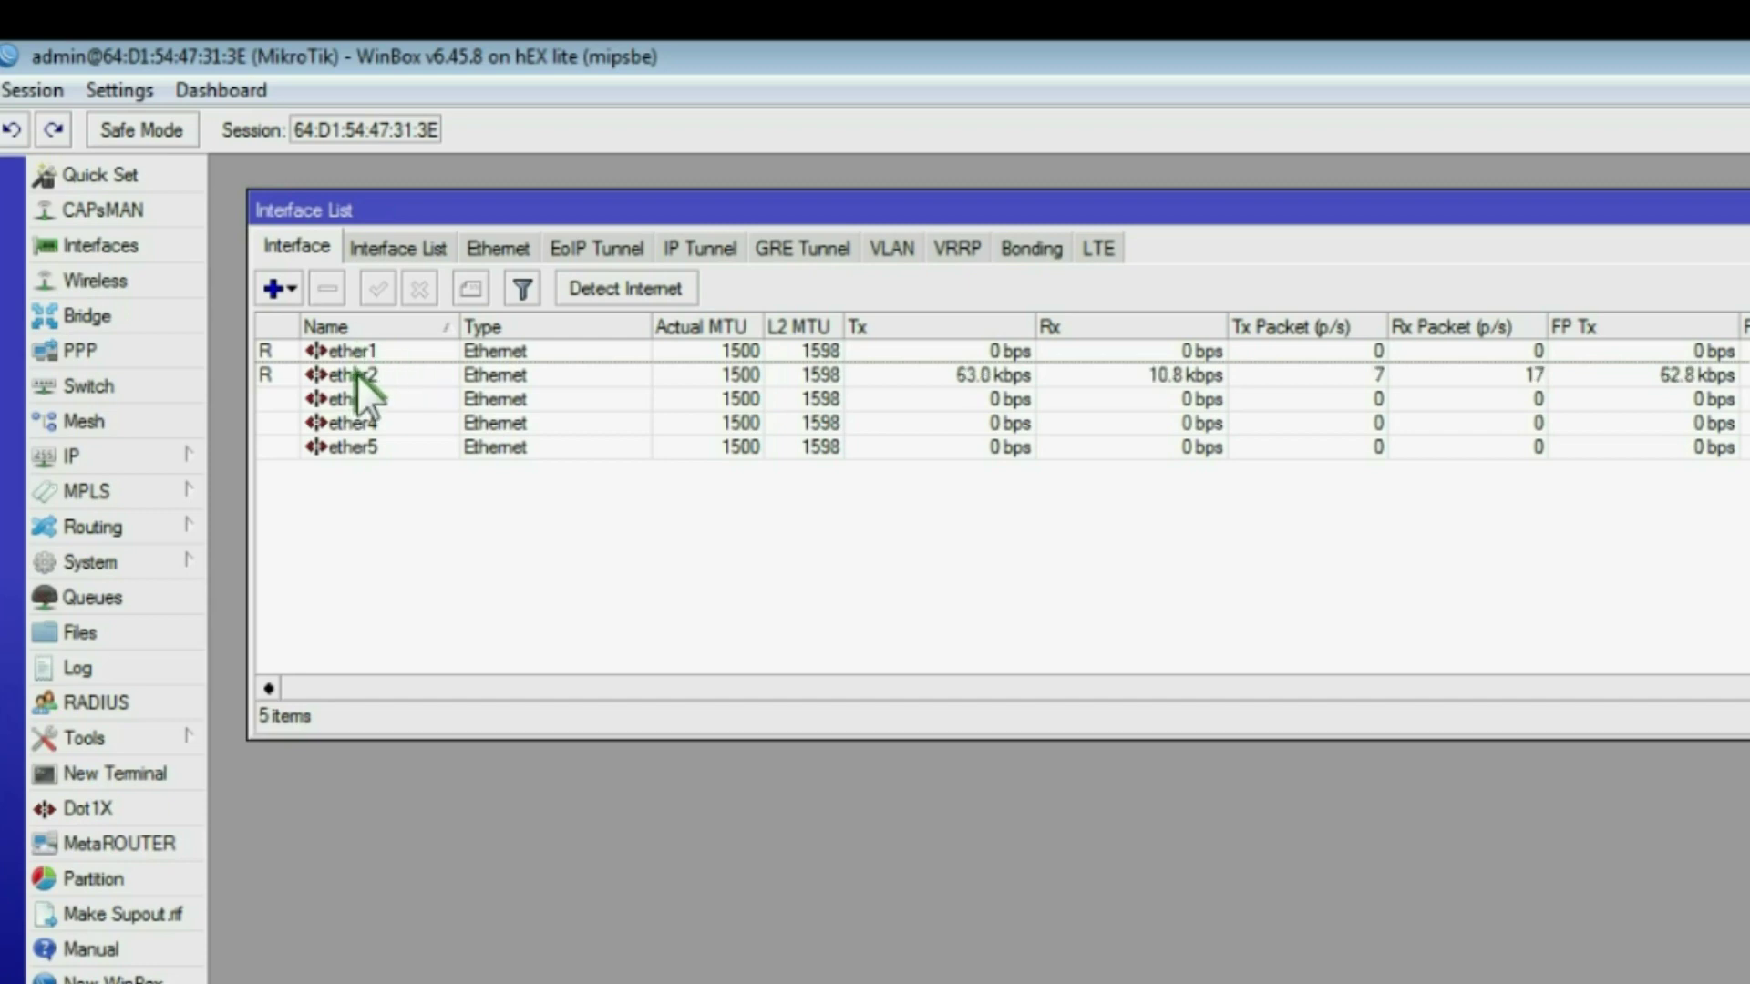
Step: Rename interface ether1 to ether1-internet
{"action": "double_click", "coordinate": [357, 374]}
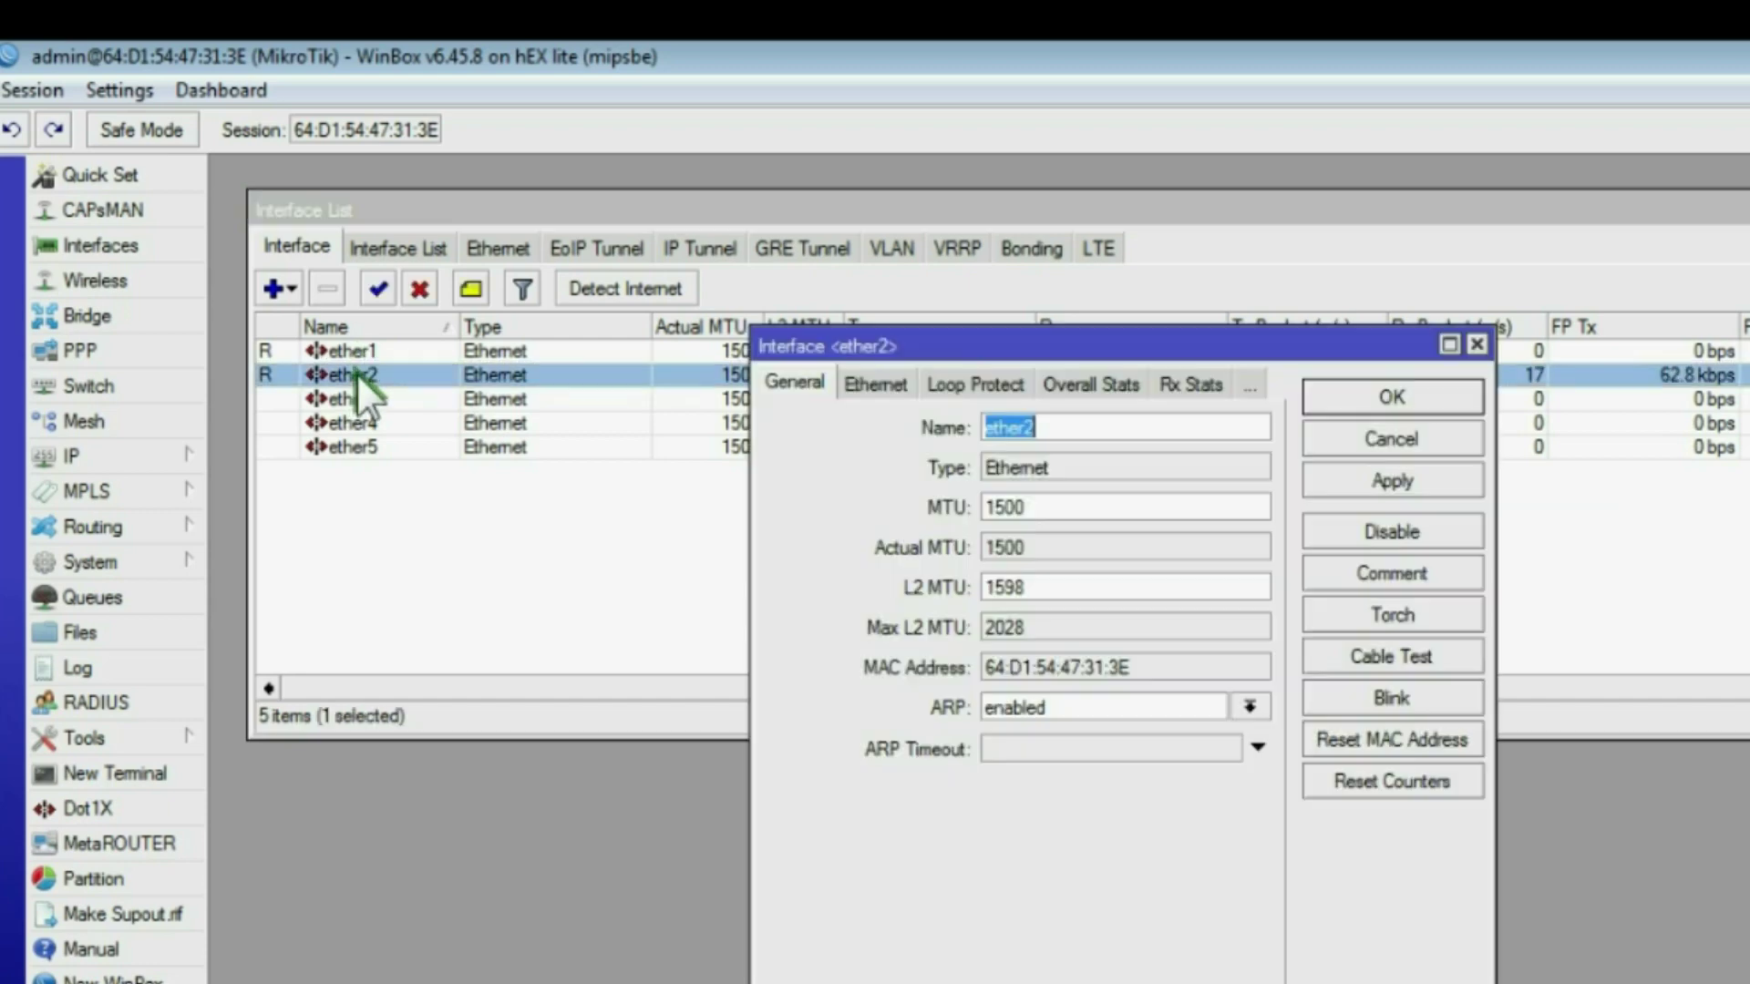
{"action": "left_click", "coordinate": [1386, 430]}
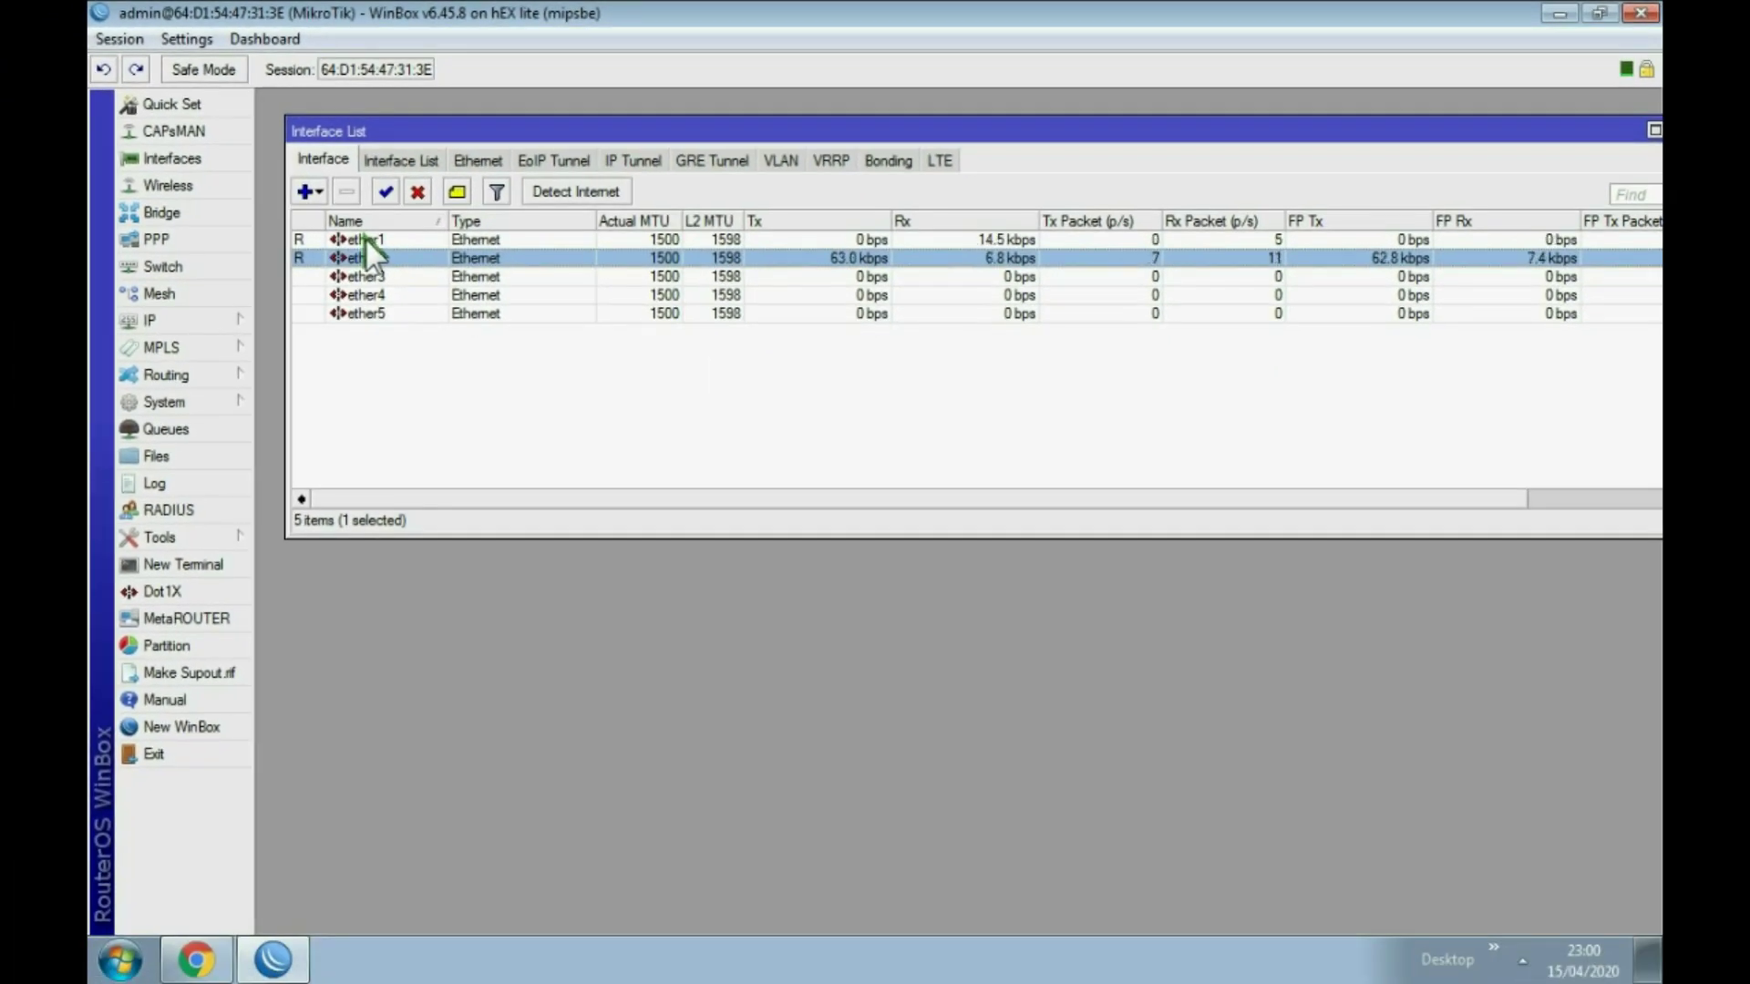
{"action": "double_click", "coordinate": [363, 239]}
{"action": "left_click", "coordinate": [926, 301]}
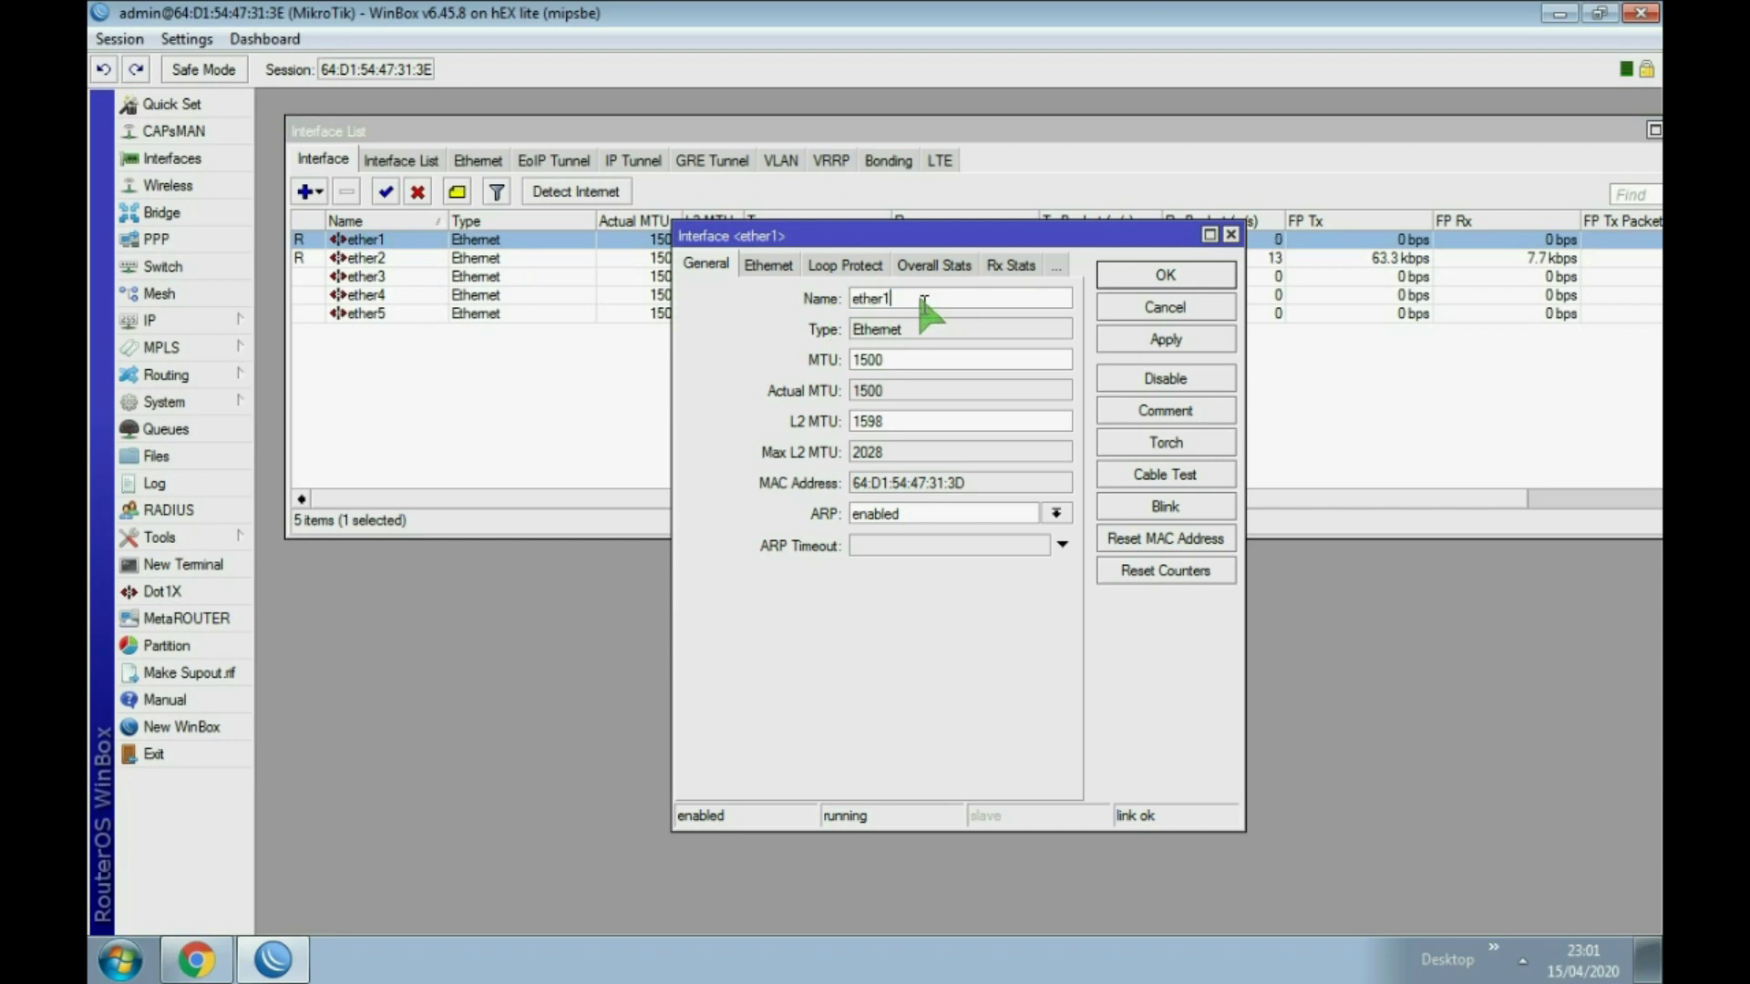
{"action": "type", "text": "-interne"}
{"action": "type", "text": "t"}
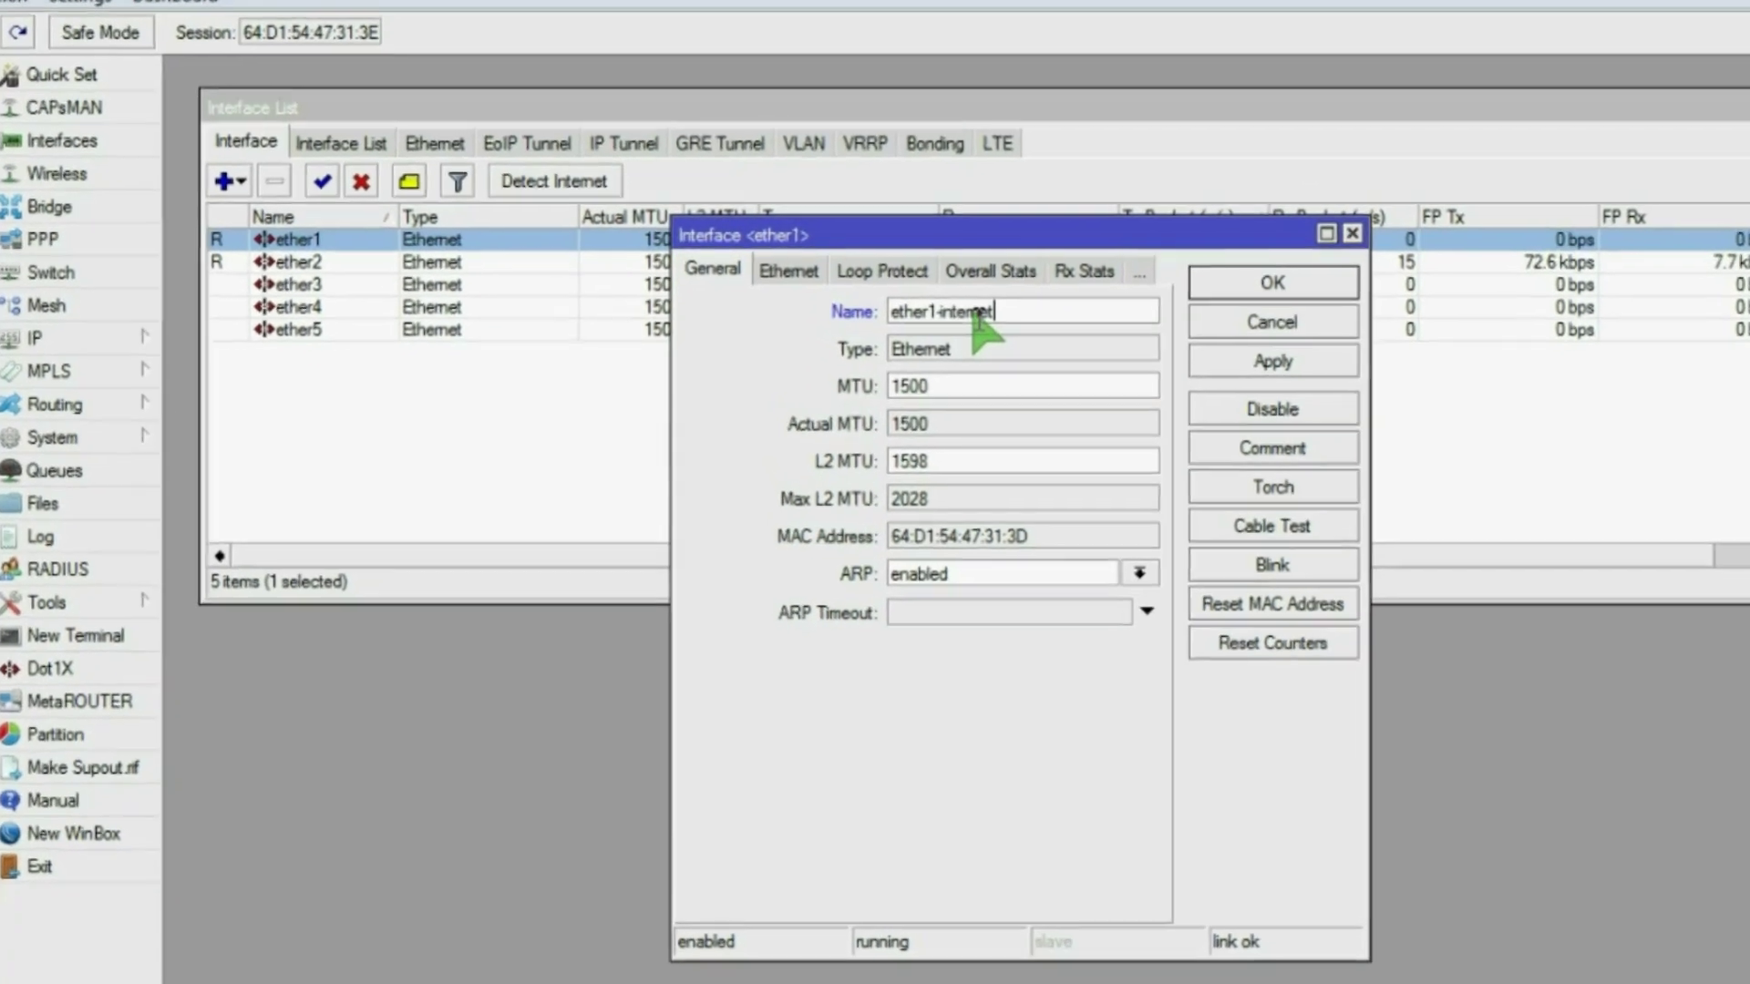
{"action": "left_click", "coordinate": [1435, 345]}
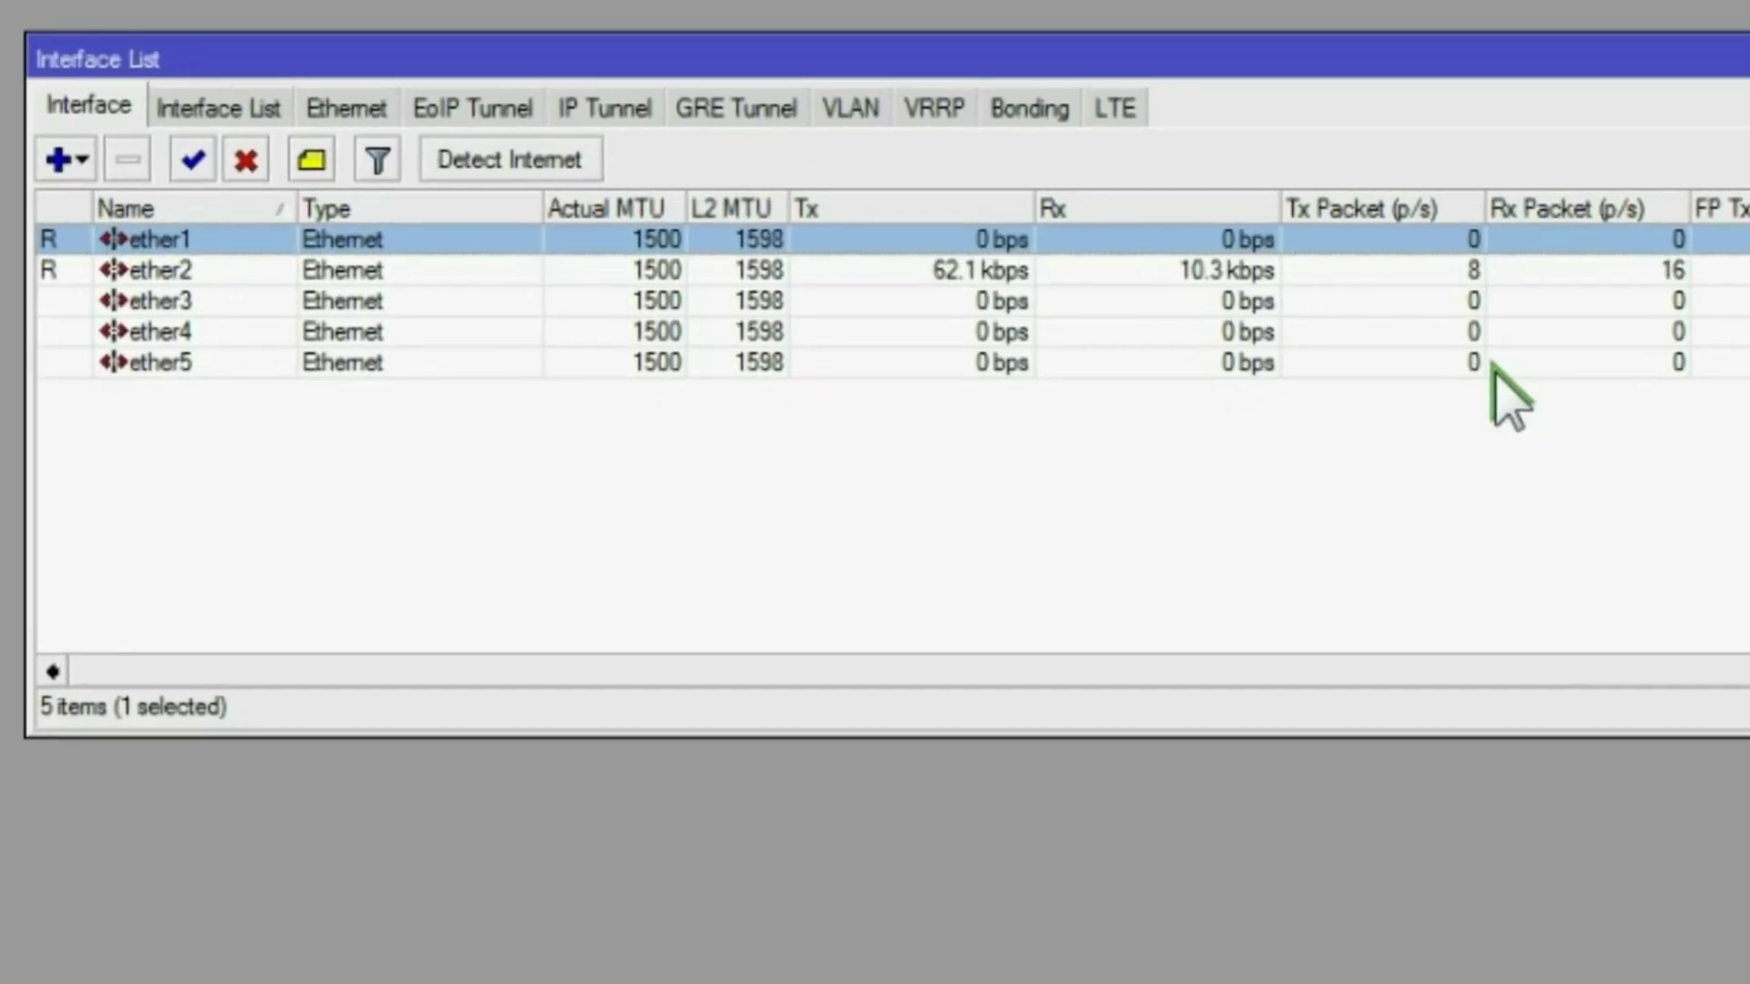
{"action": "double_click", "coordinate": [235, 245]}
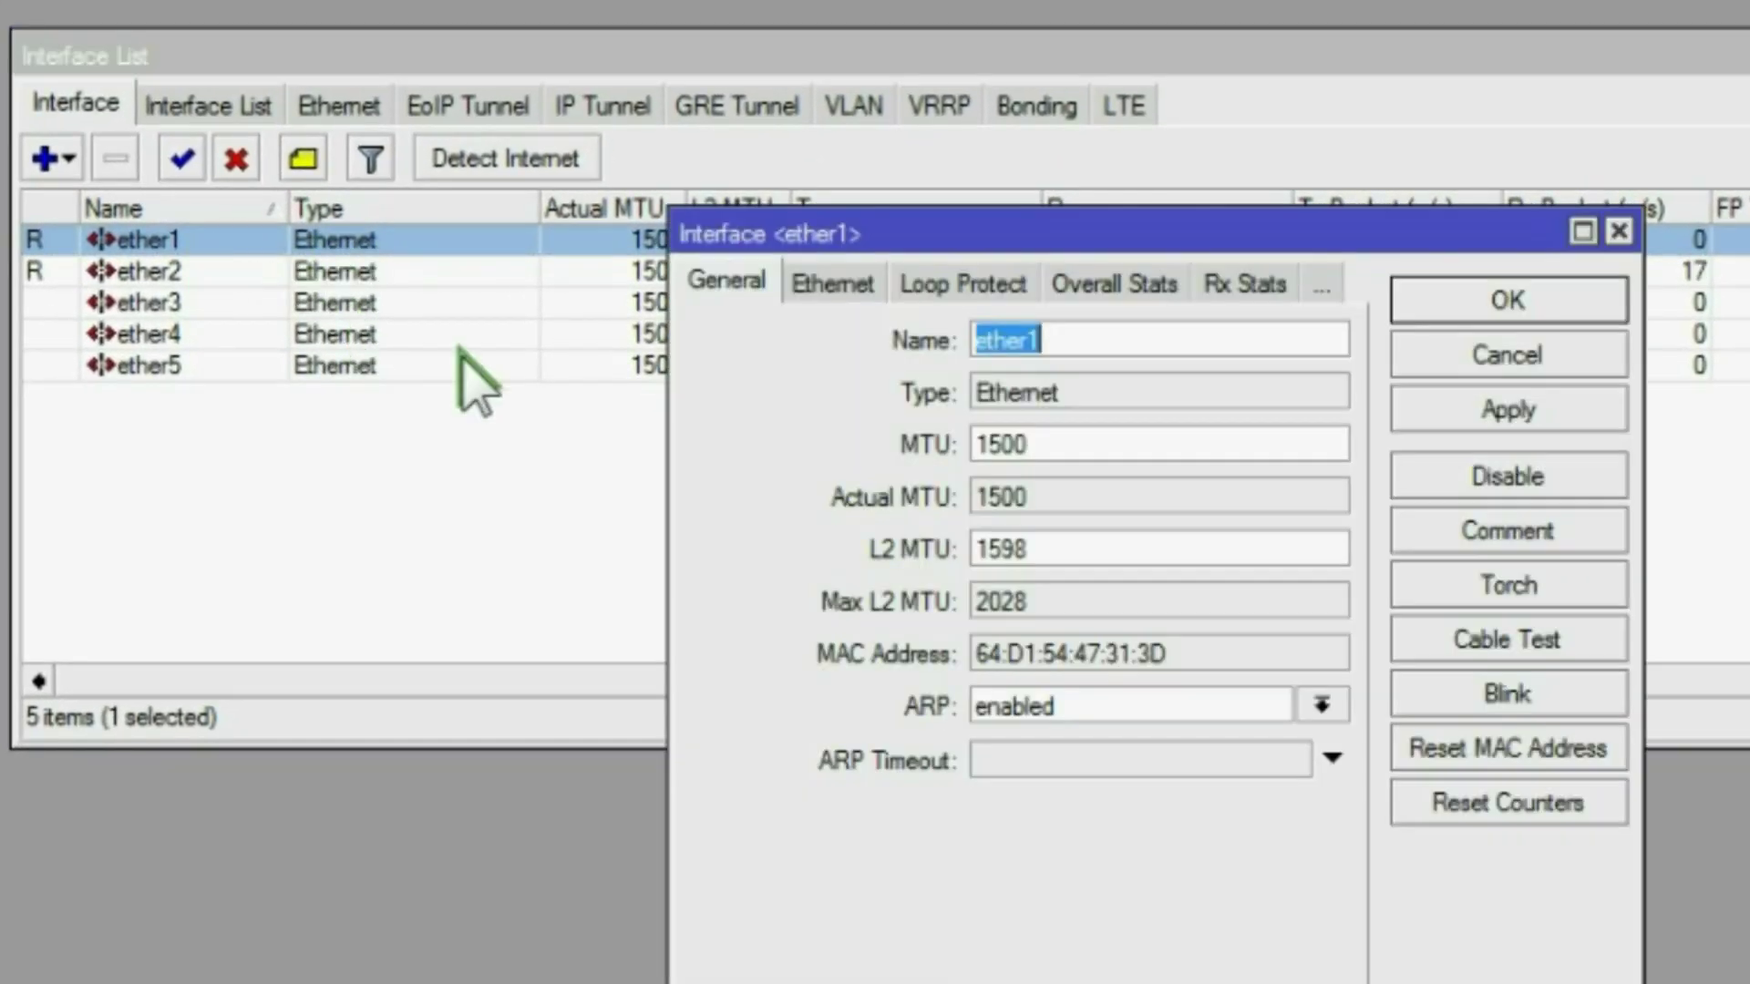
{"action": "left_click", "coordinate": [1080, 340]}
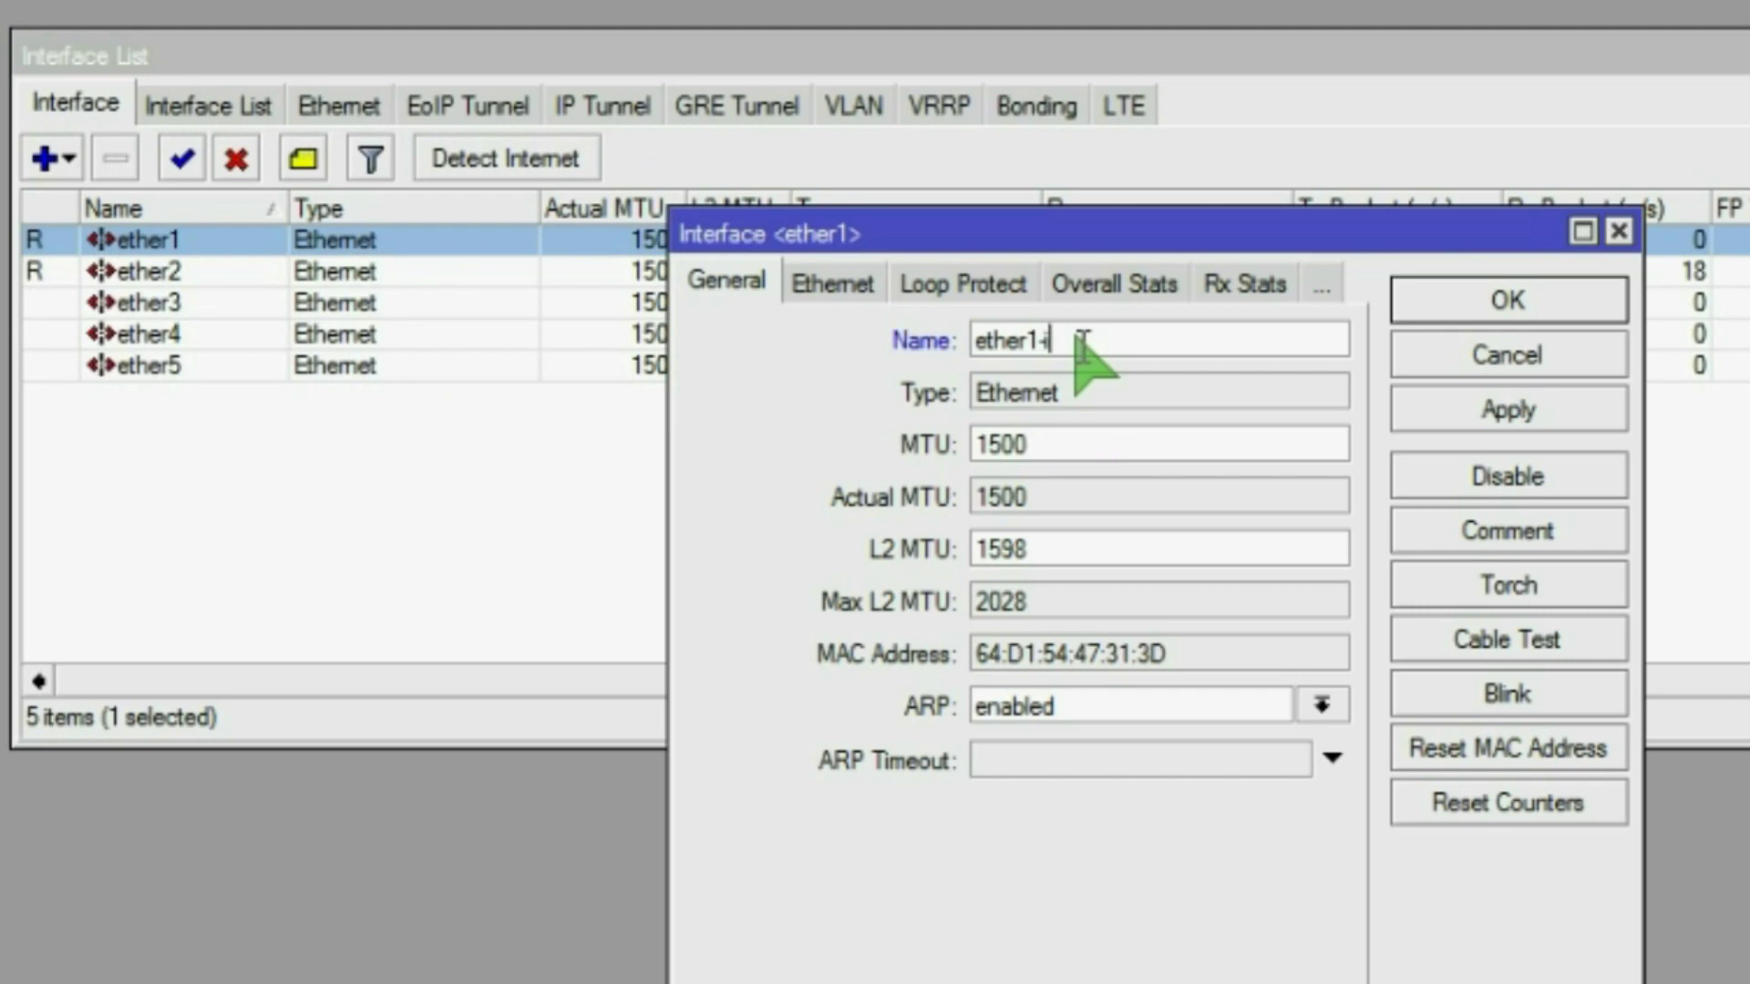
{"action": "type", "text": "ternet"}
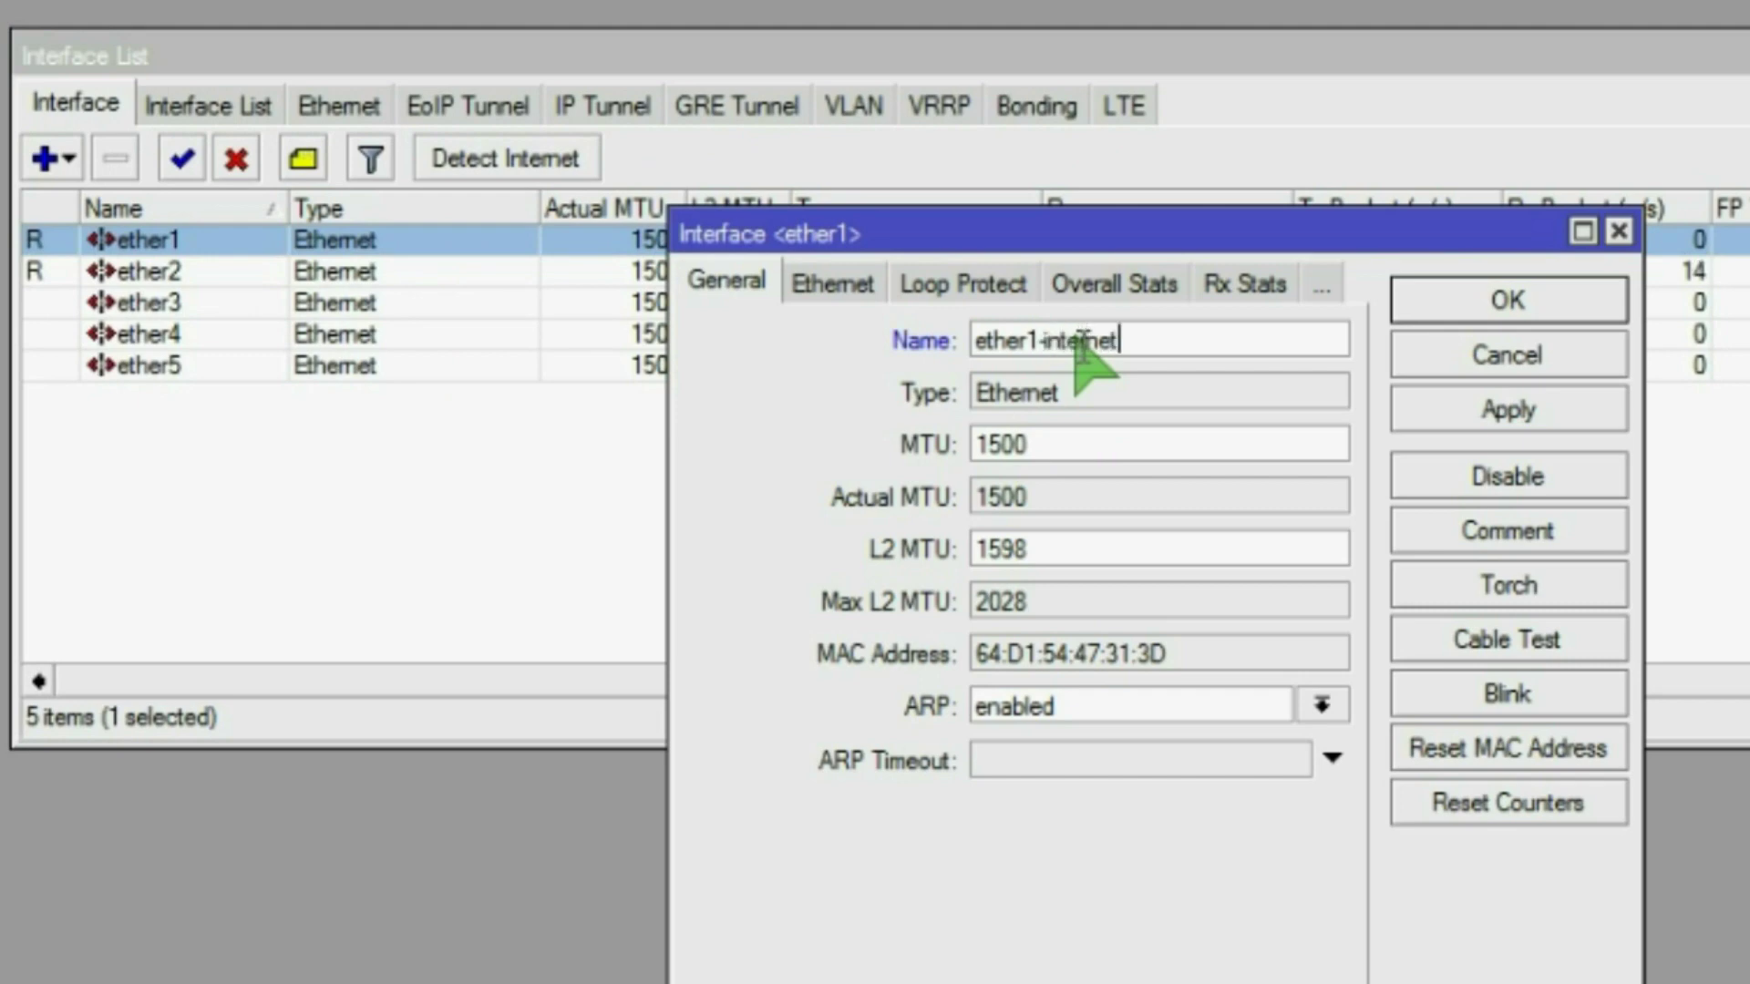
{"action": "left_click", "coordinate": [1438, 402]}
{"action": "left_click", "coordinate": [1480, 305]}
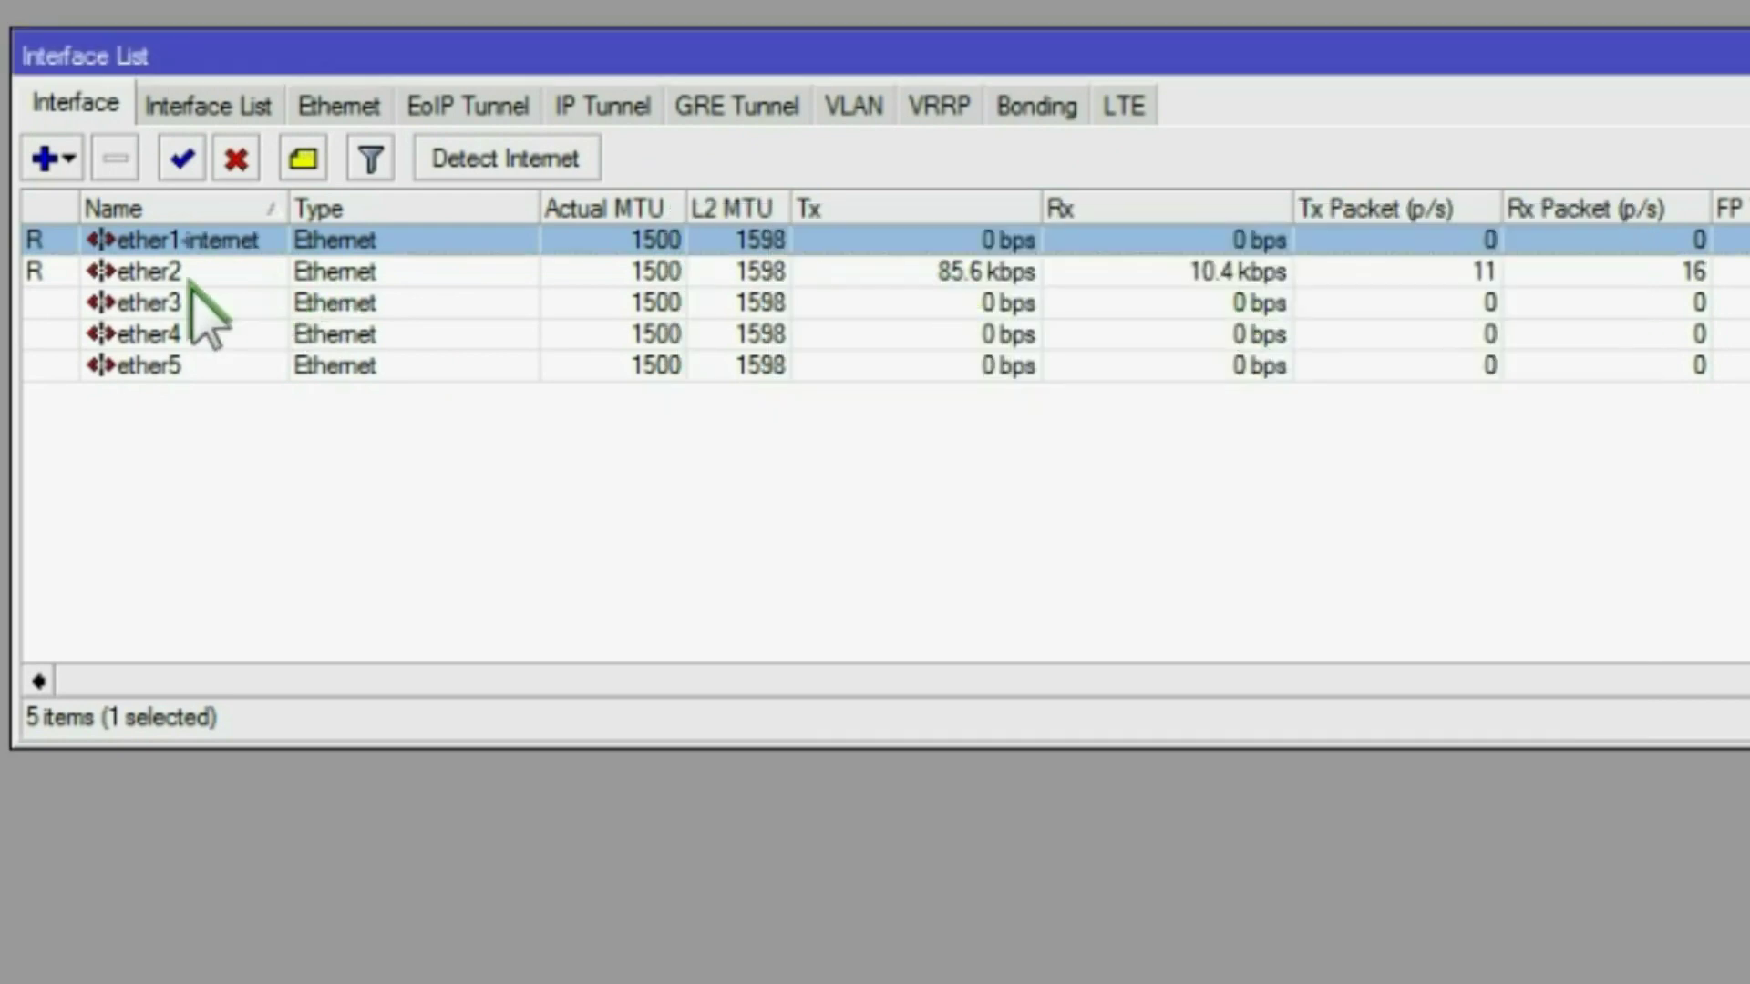
Step: Rename ether2 to ether2-wifi and close the Interface List
{"action": "double_click", "coordinate": [169, 274]}
{"action": "left_click", "coordinate": [1094, 342]}
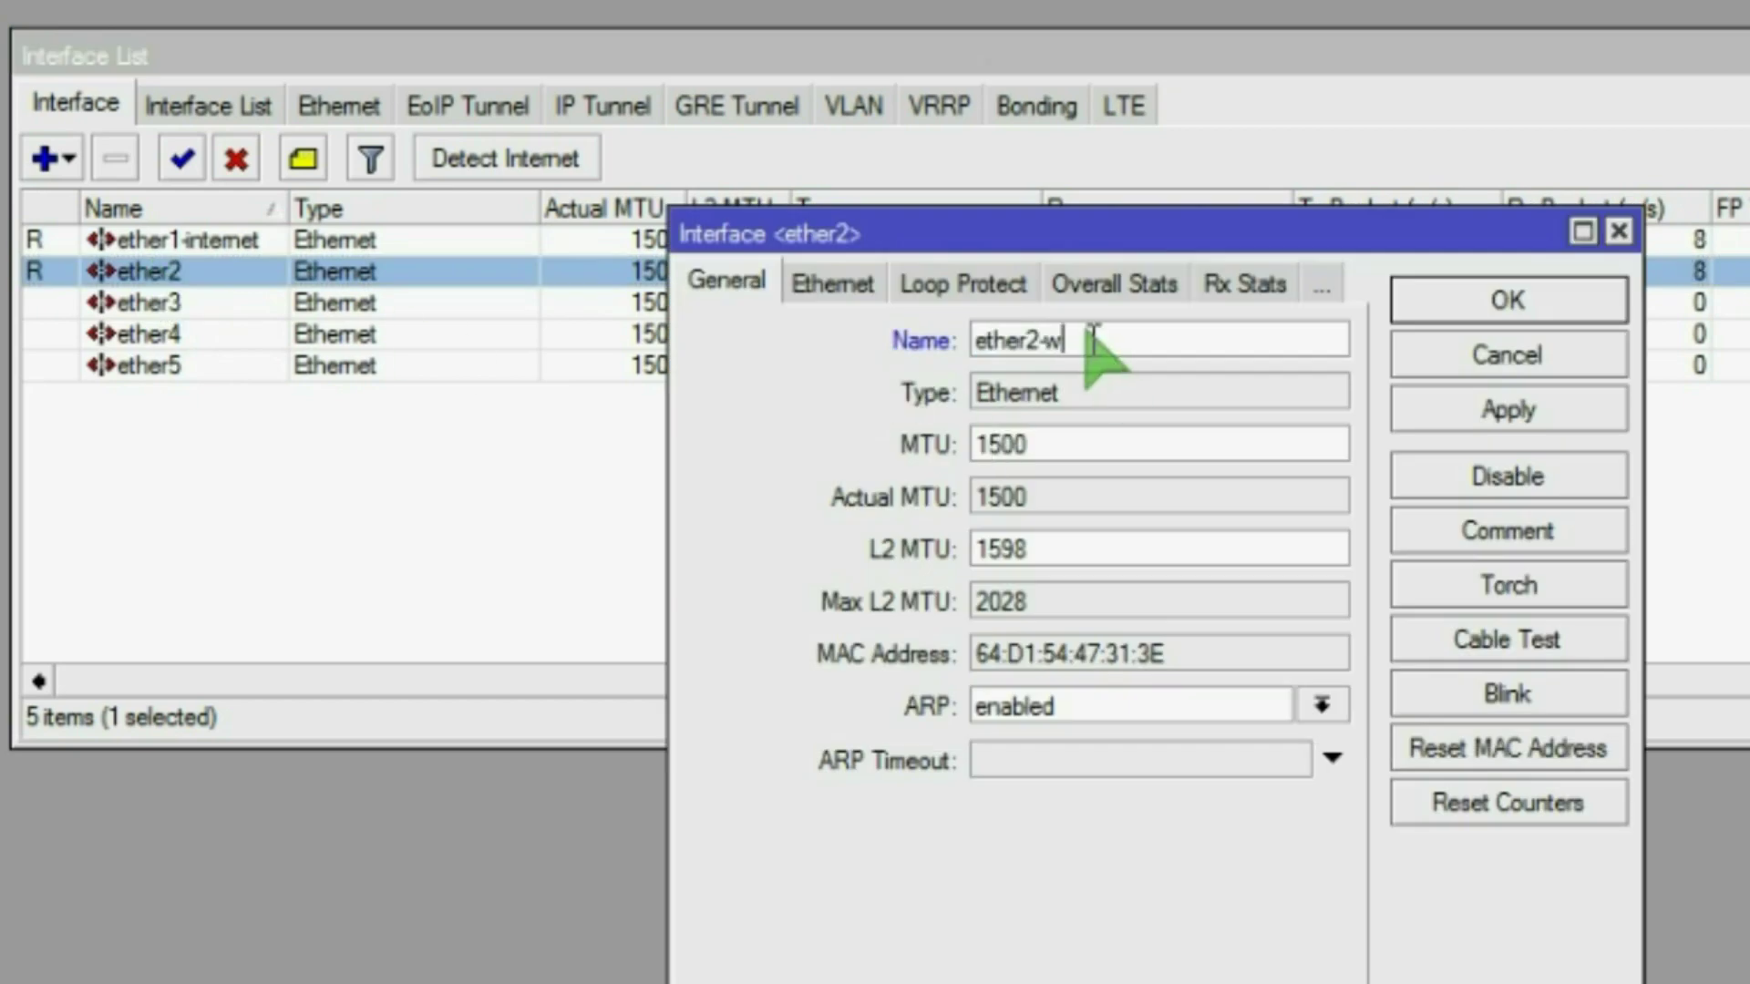
{"action": "left_click", "coordinate": [1508, 406]}
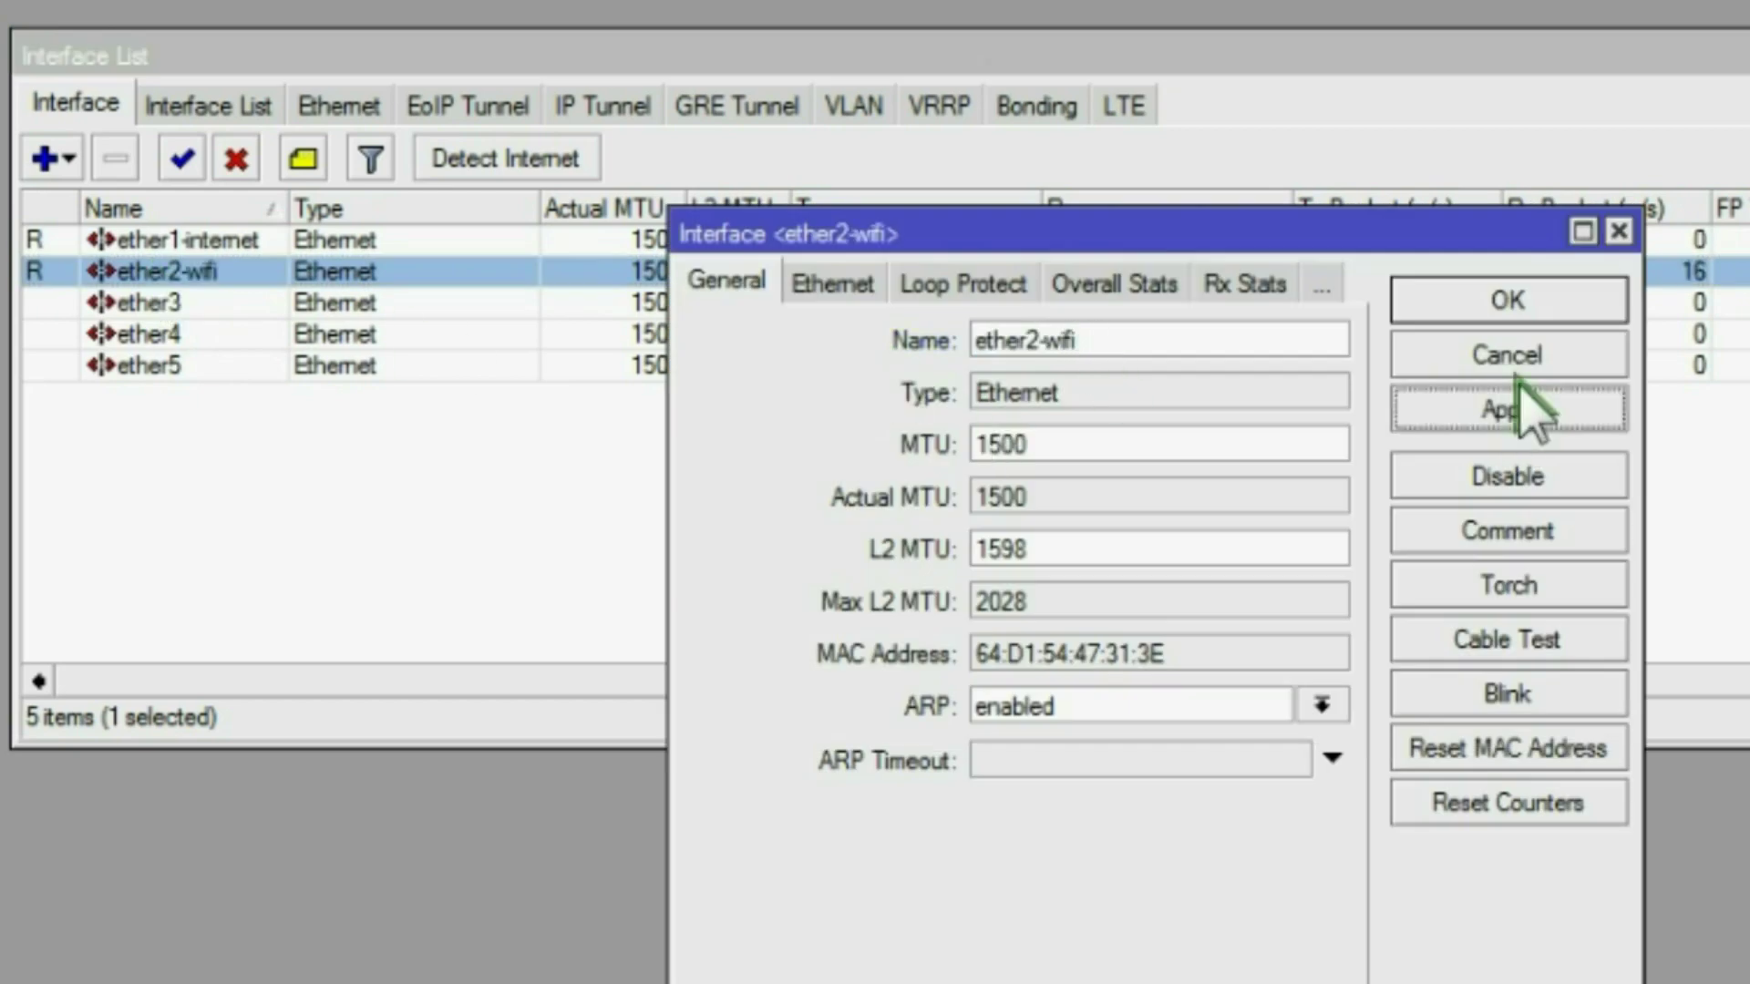
{"action": "left_click", "coordinate": [1499, 296]}
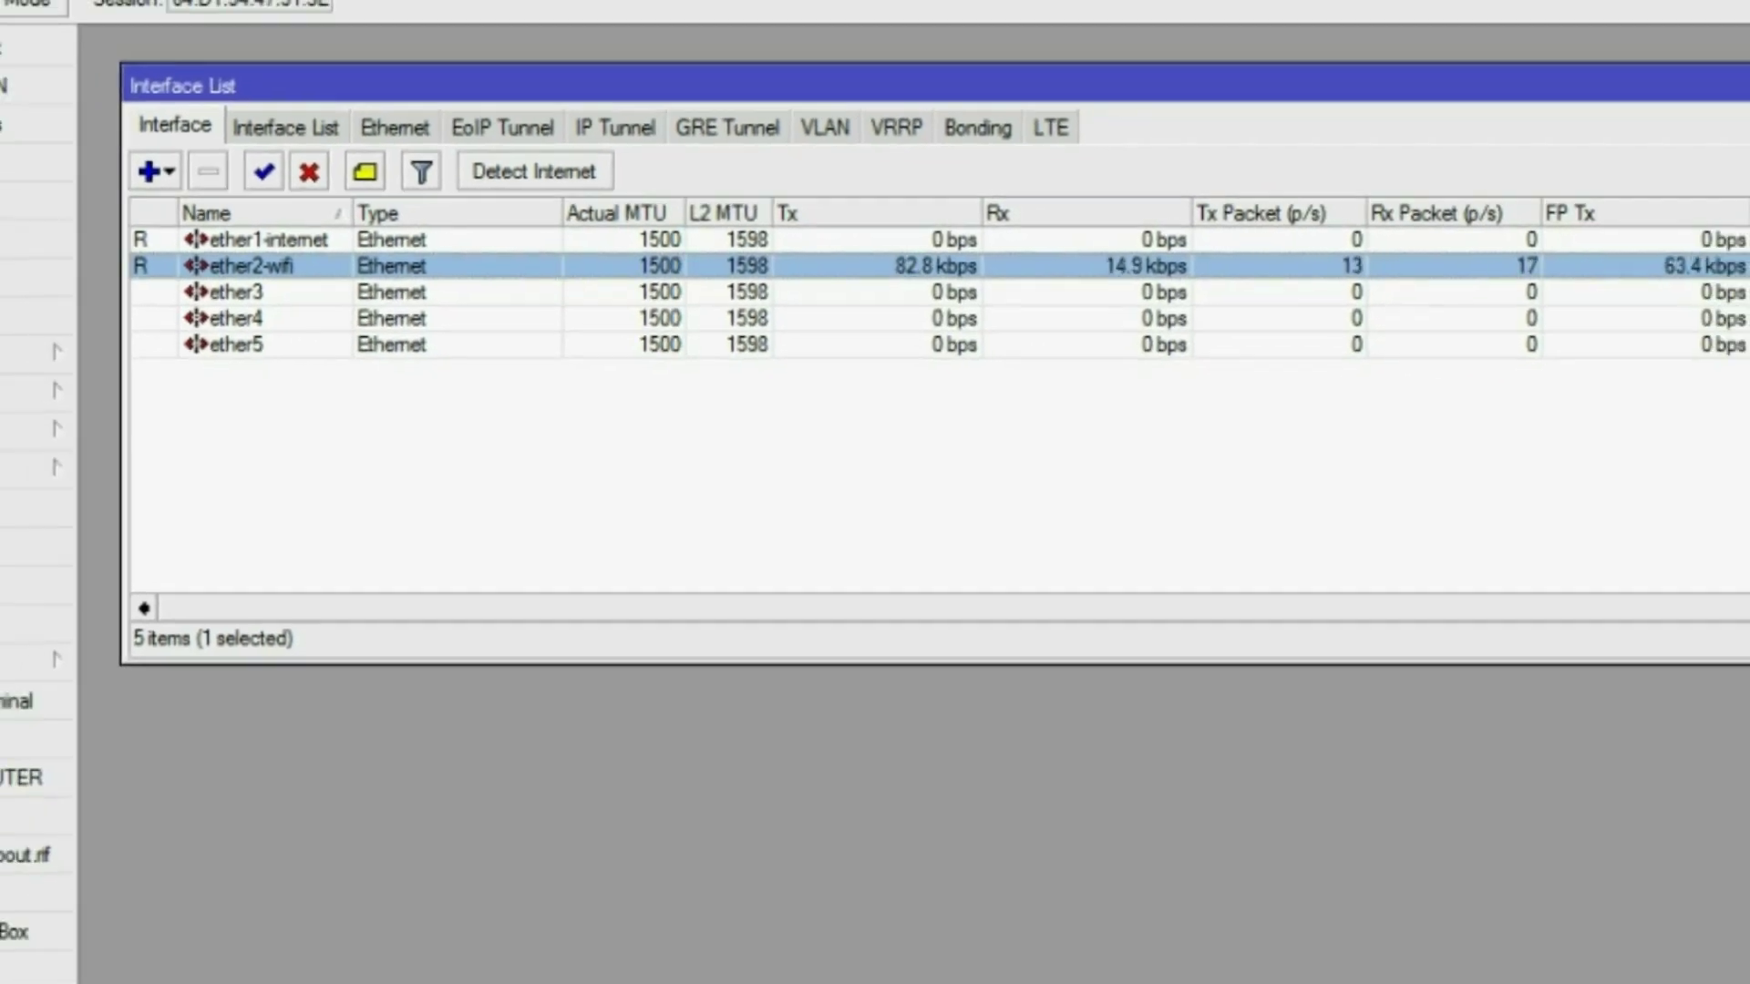
{"action": "left_click_drag", "start_coordinate": [1704, 114], "coordinate": [1484, 117]}
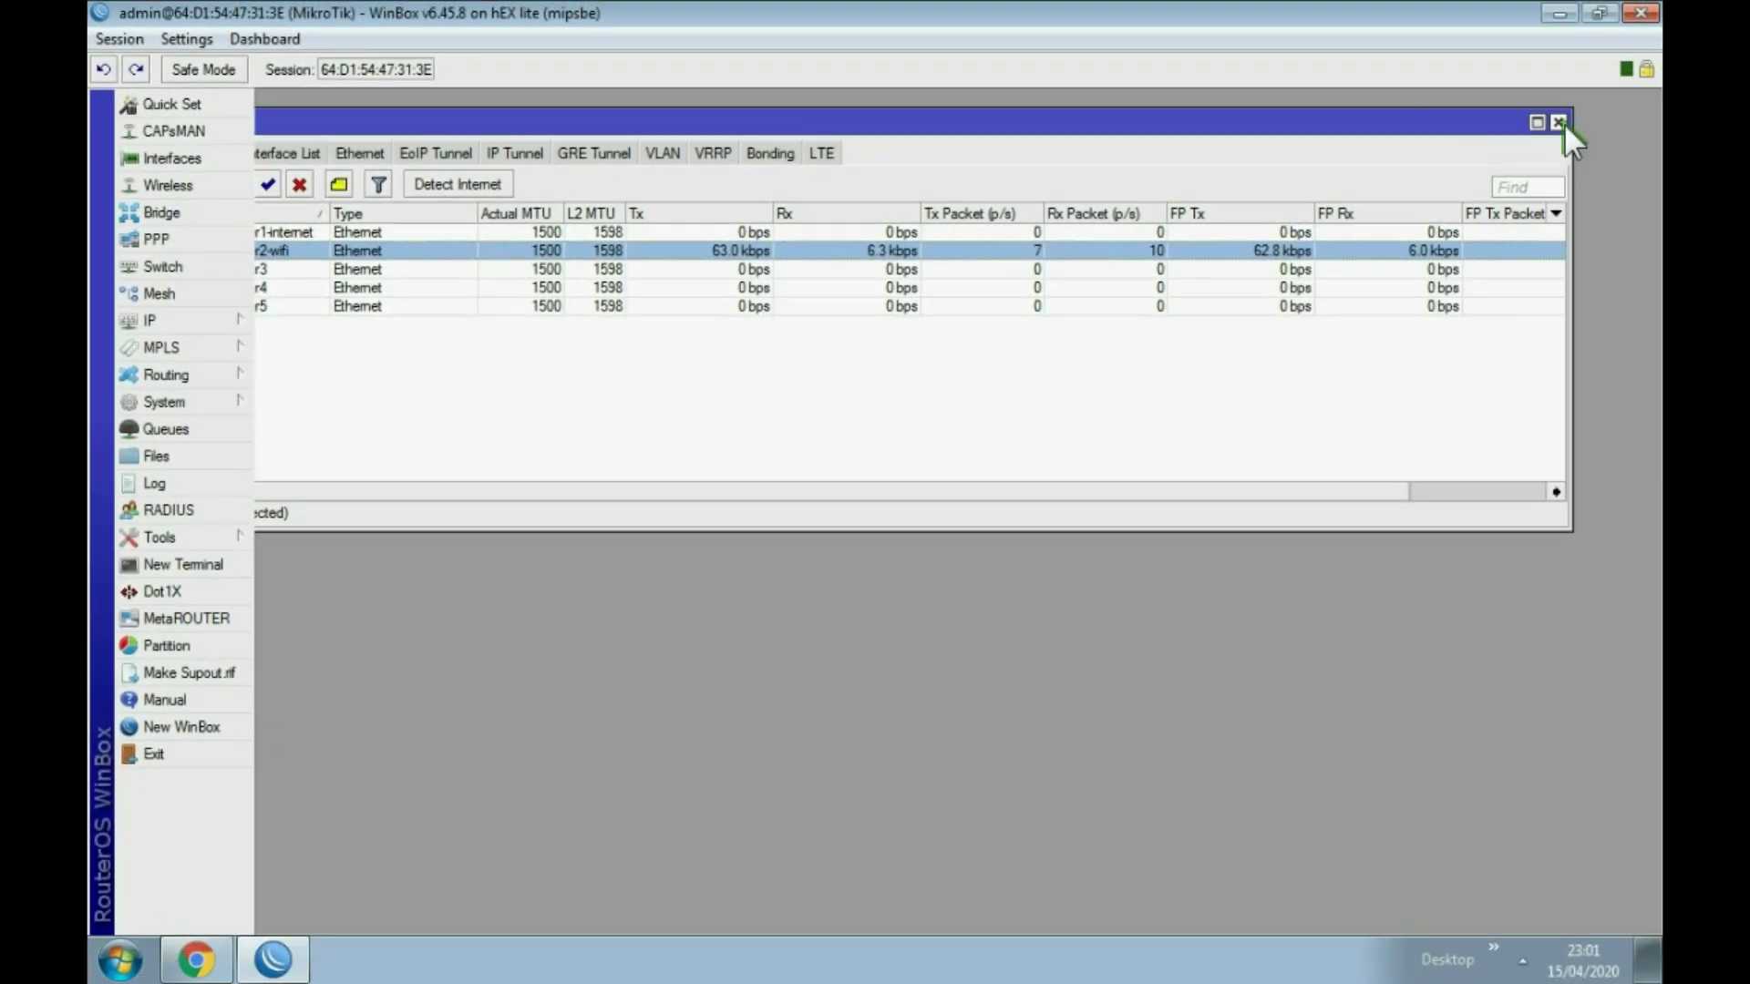
{"action": "left_click", "coordinate": [1560, 122]}
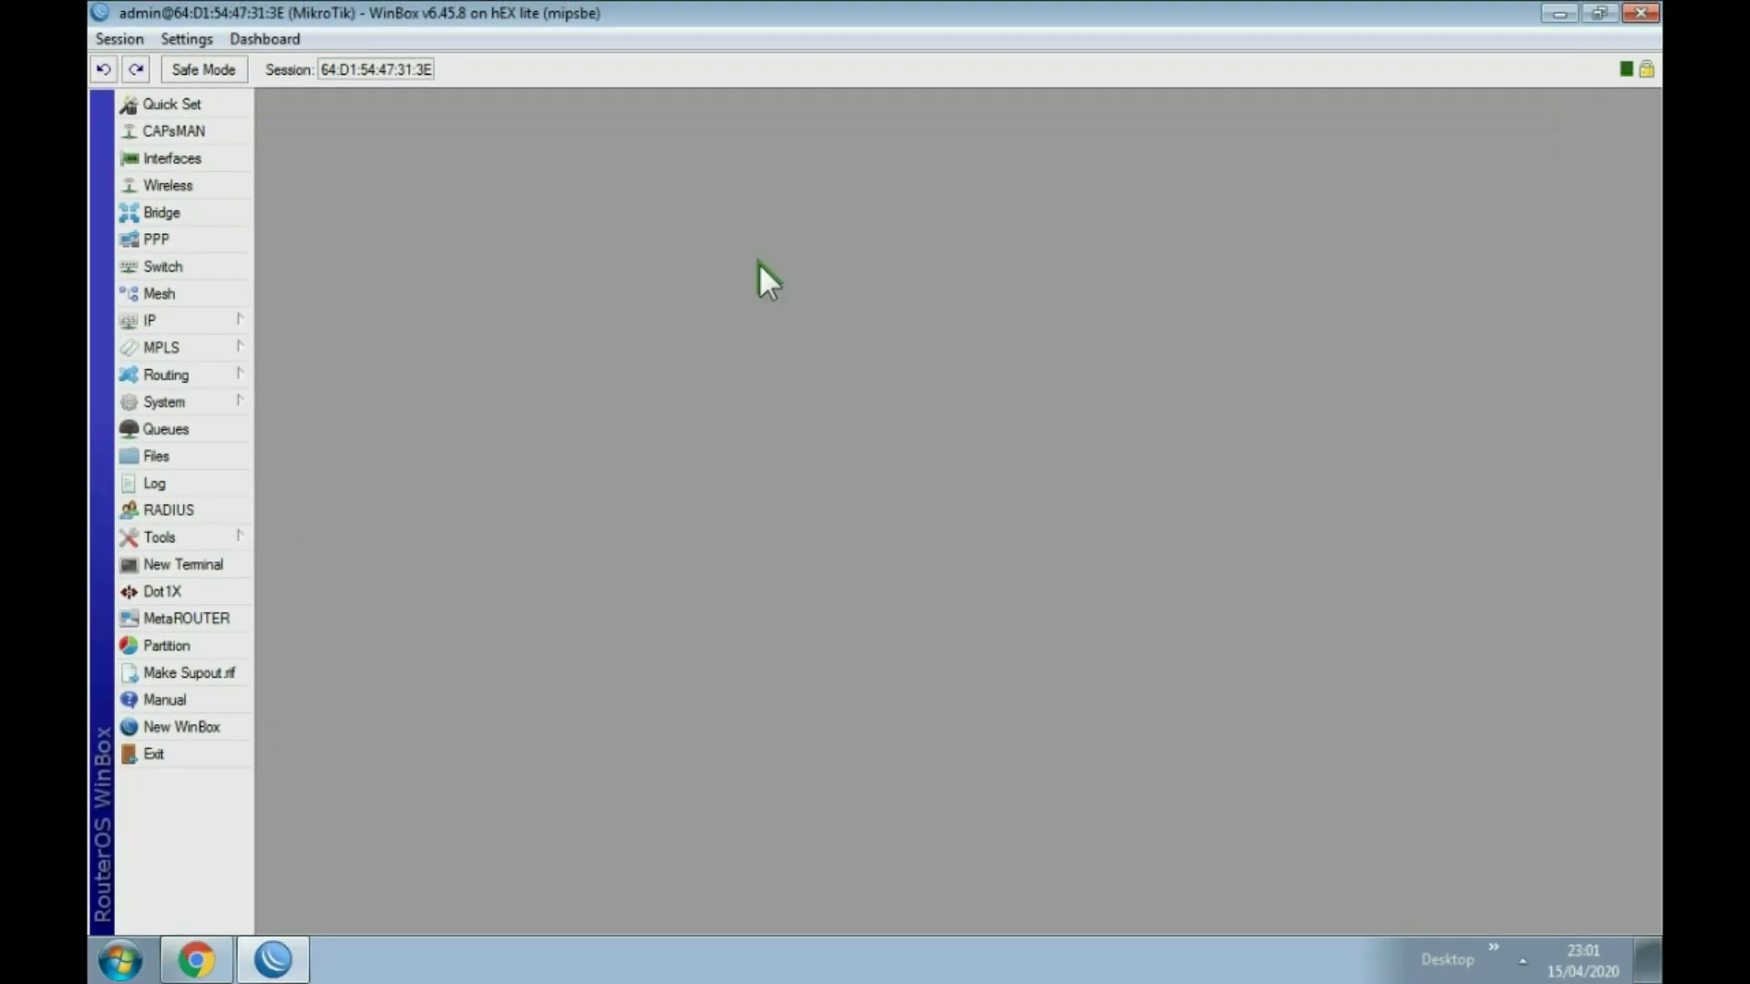
Step: Add a DHCP client on ether1-internet and confirm it leases 192.168.0.100/24, gateway 192.168.0.254
{"action": "left_click", "coordinate": [155, 317]}
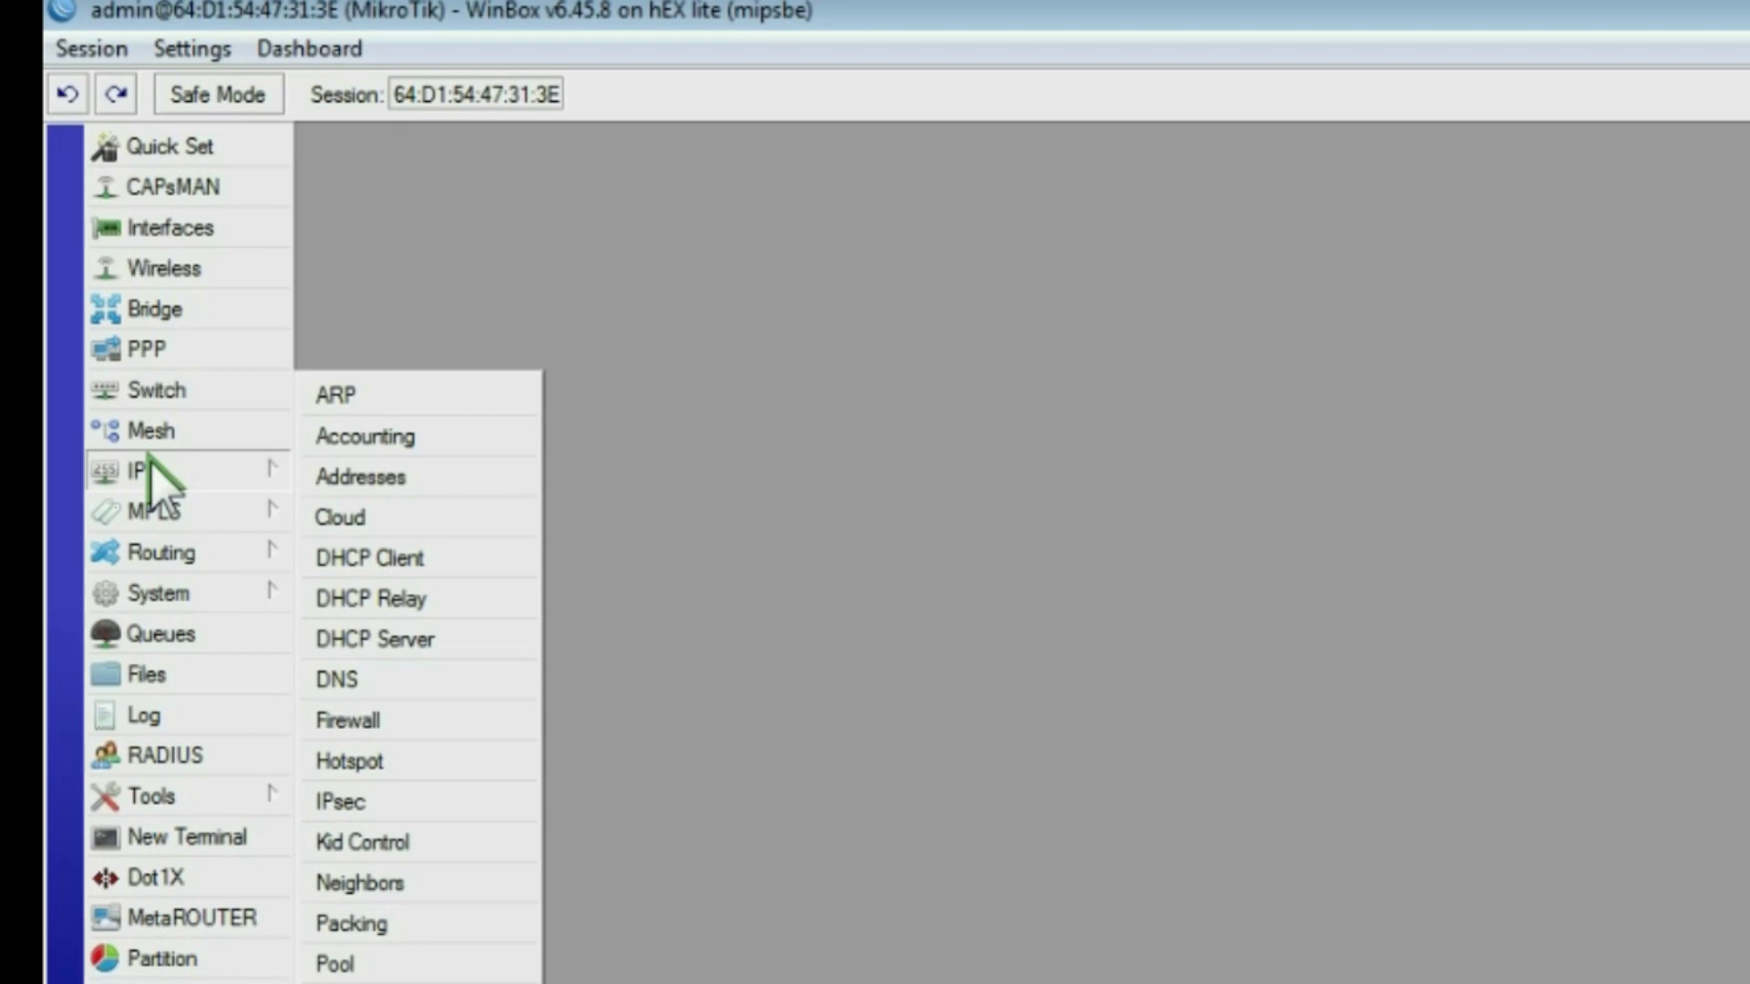
{"action": "left_click", "coordinate": [373, 560]}
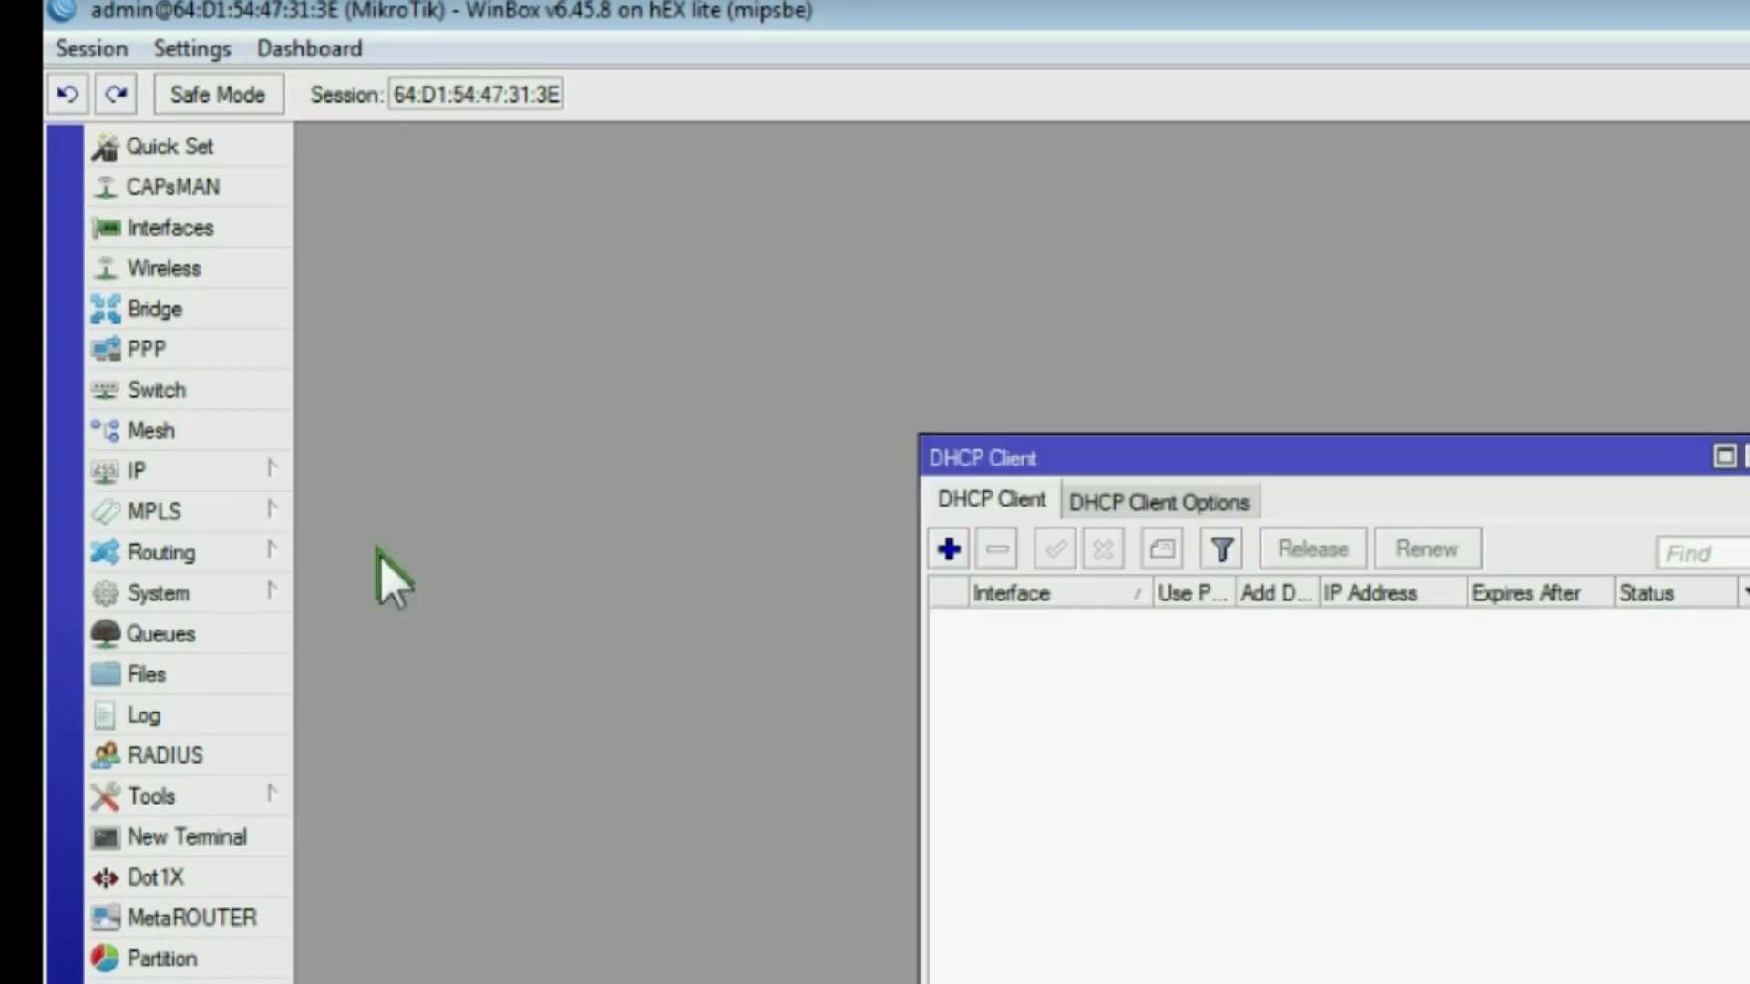
{"action": "left_click", "coordinate": [950, 546]}
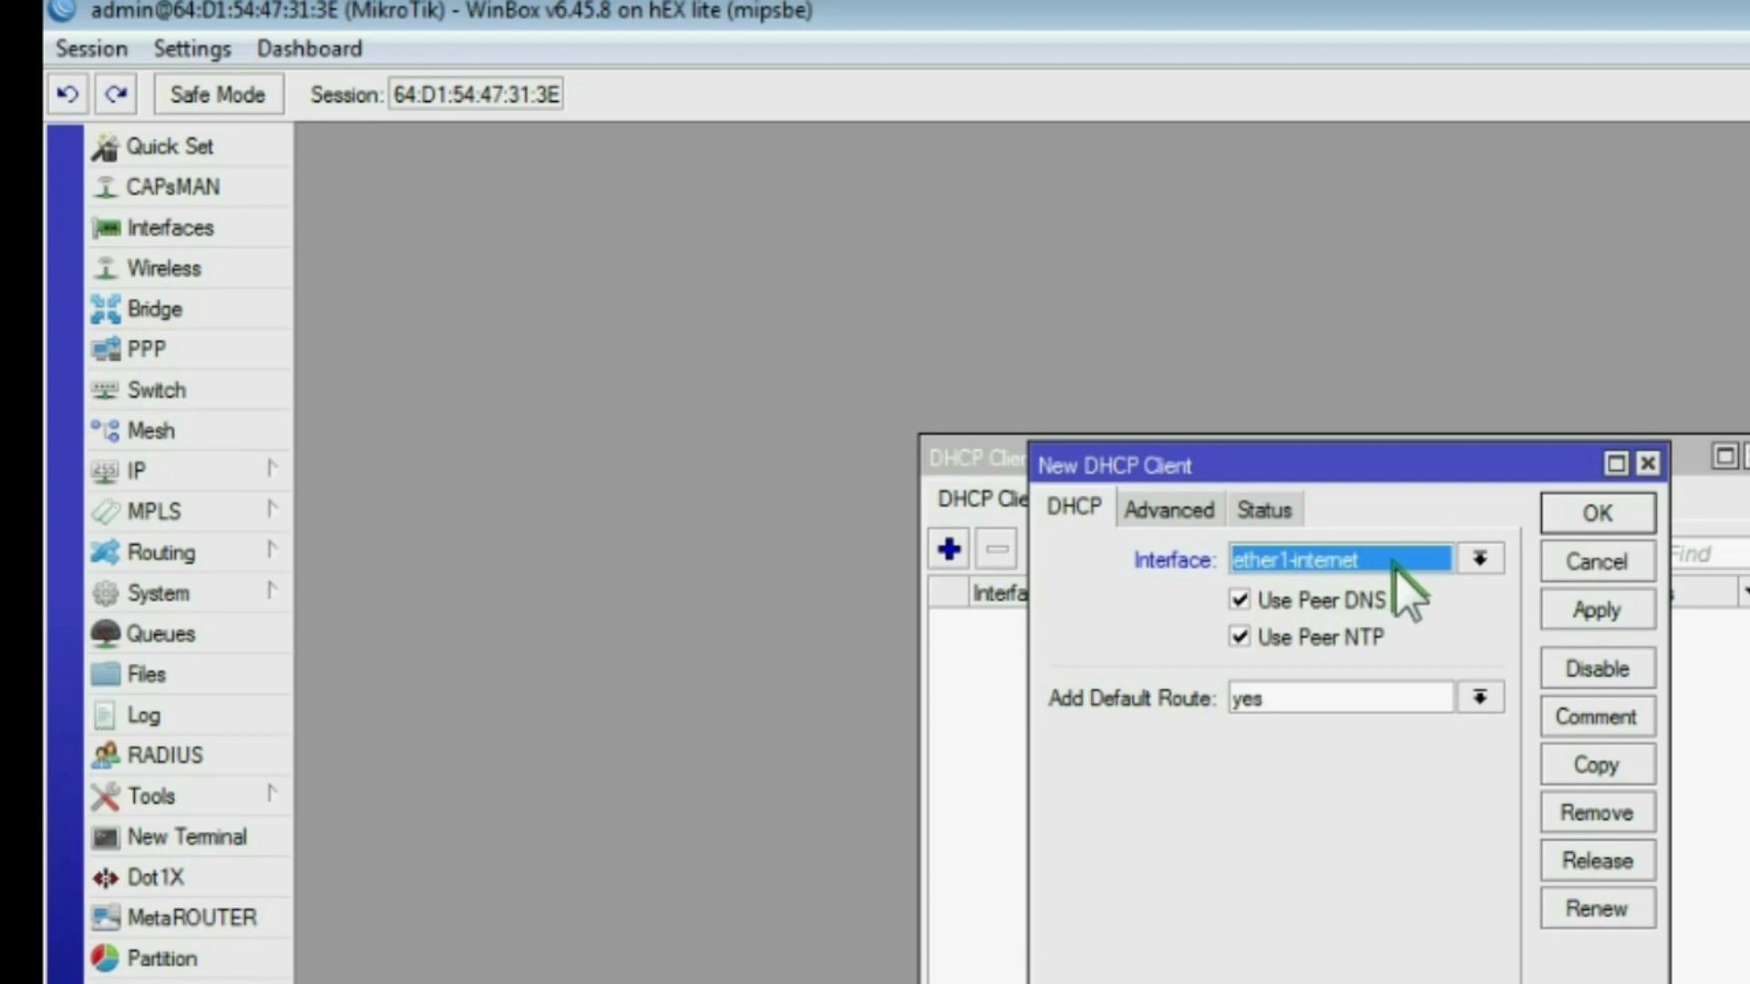
{"action": "left_click", "coordinate": [1595, 619]}
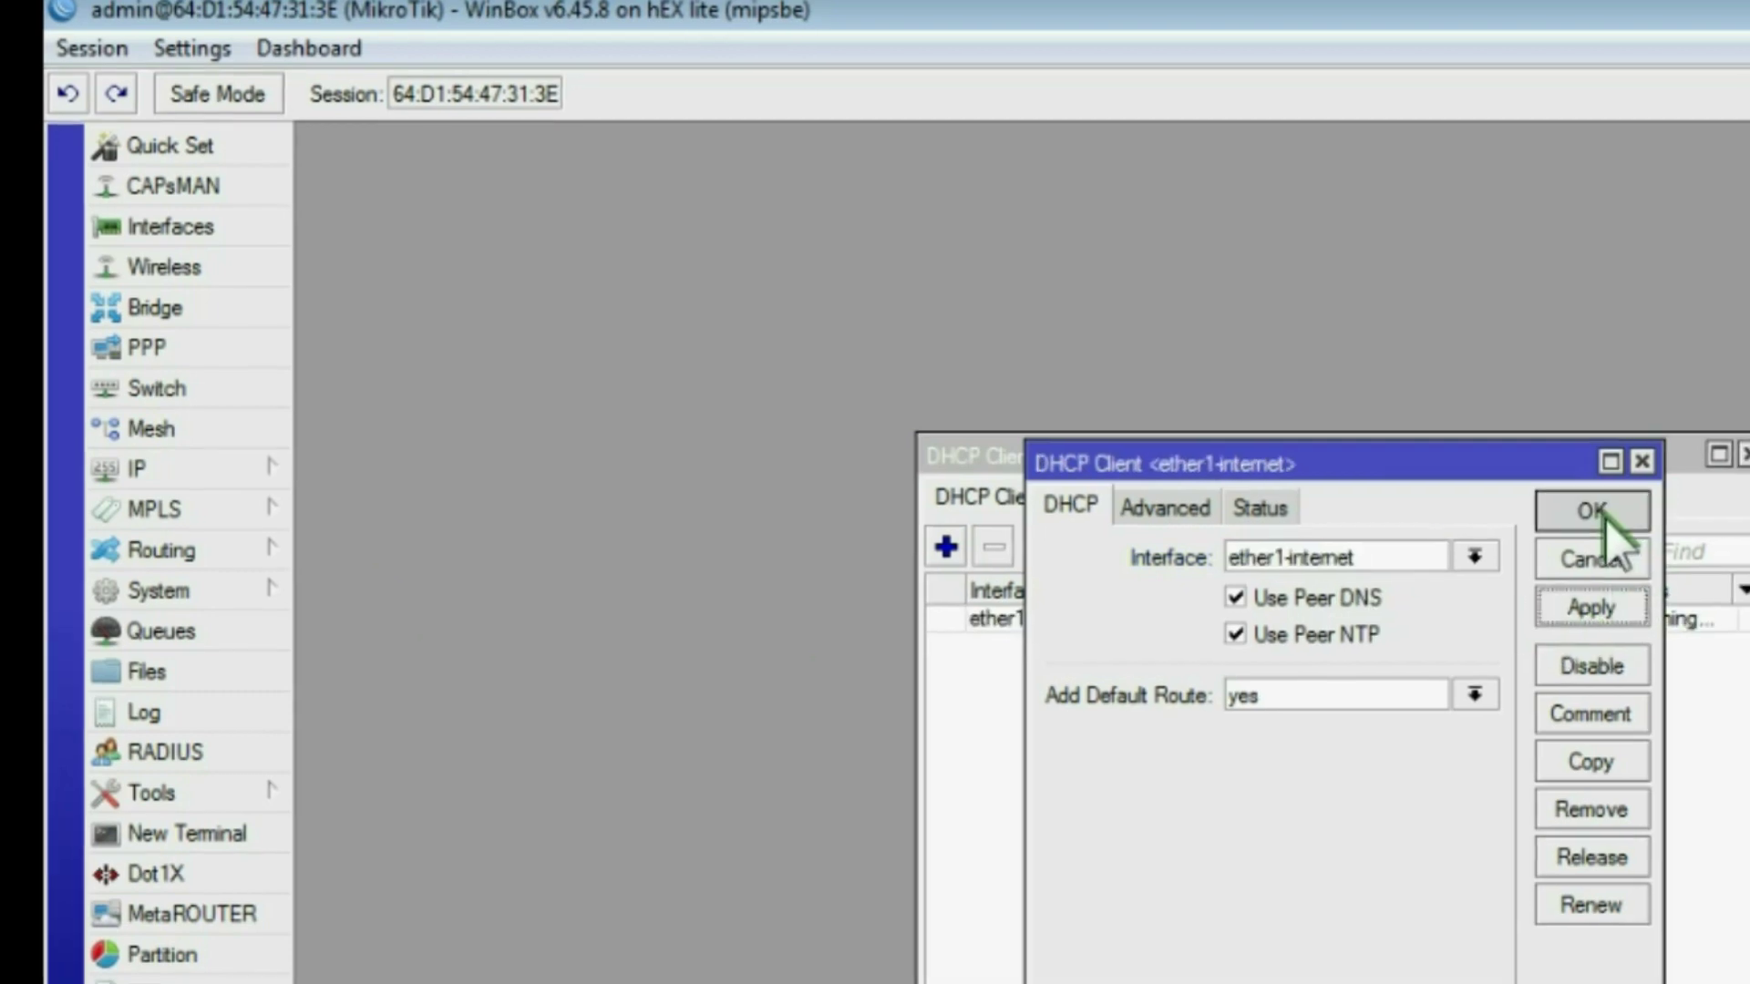
{"action": "left_click", "coordinate": [1599, 515]}
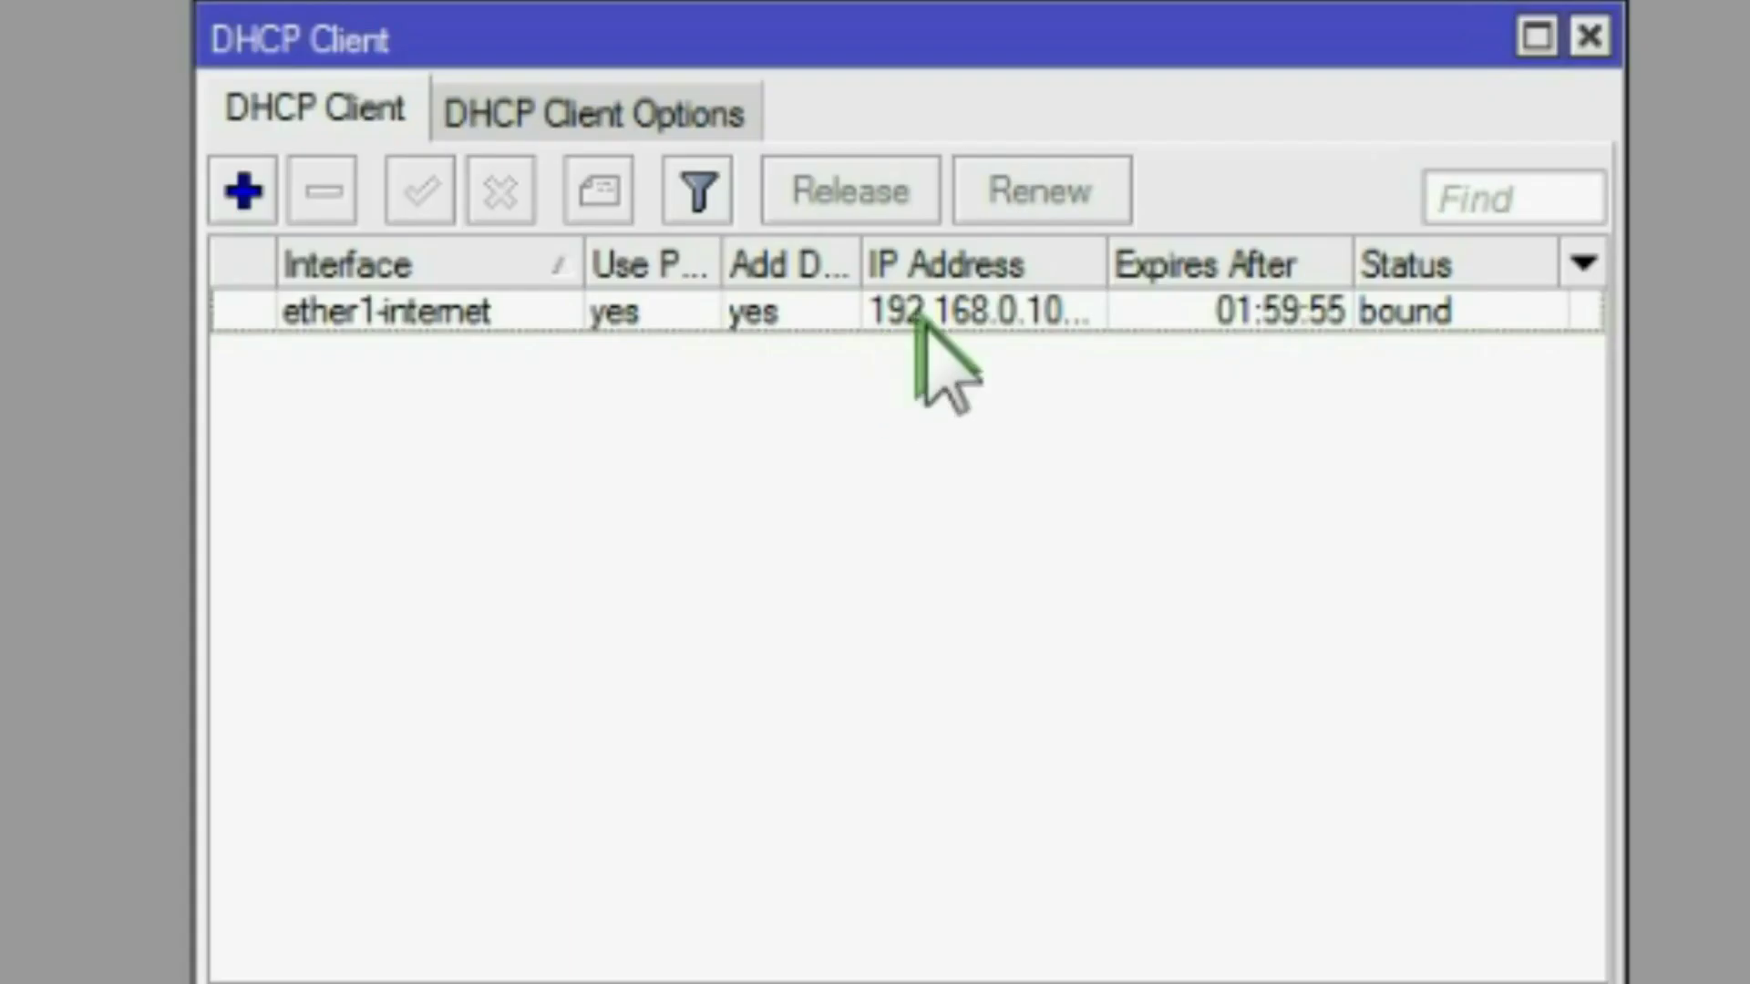
{"action": "double_click", "coordinate": [957, 422]}
{"action": "left_click", "coordinate": [765, 123]}
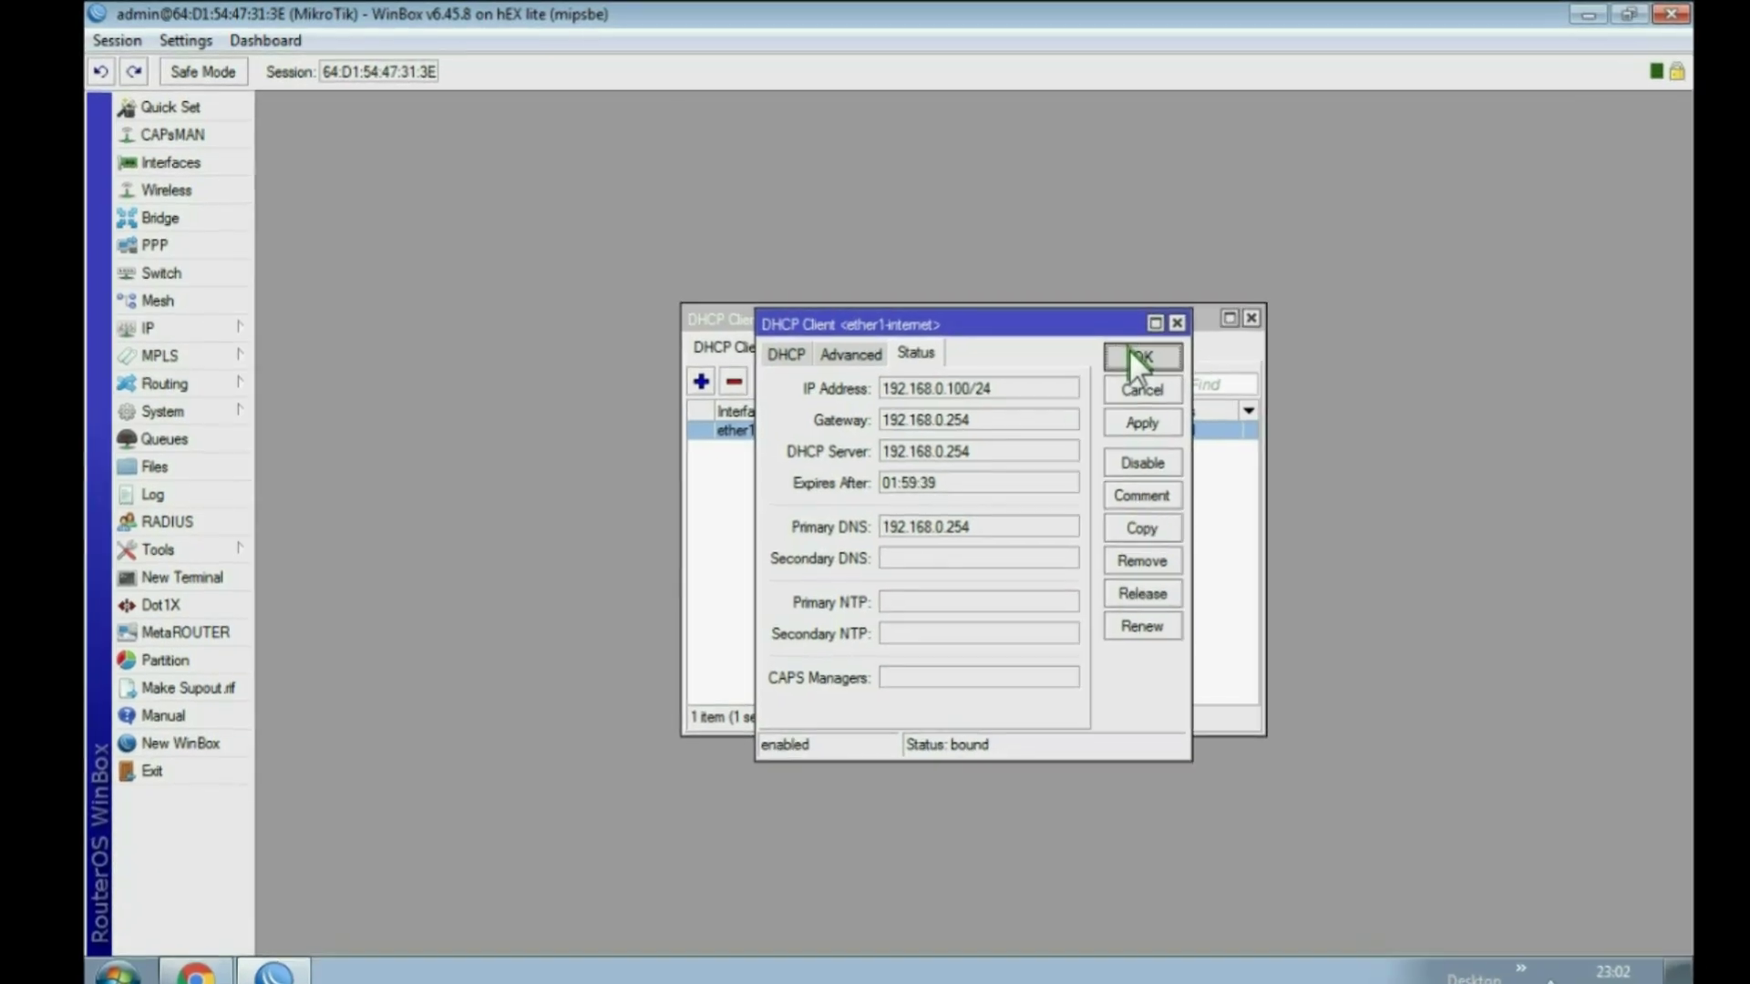
{"action": "left_click", "coordinate": [1313, 132]}
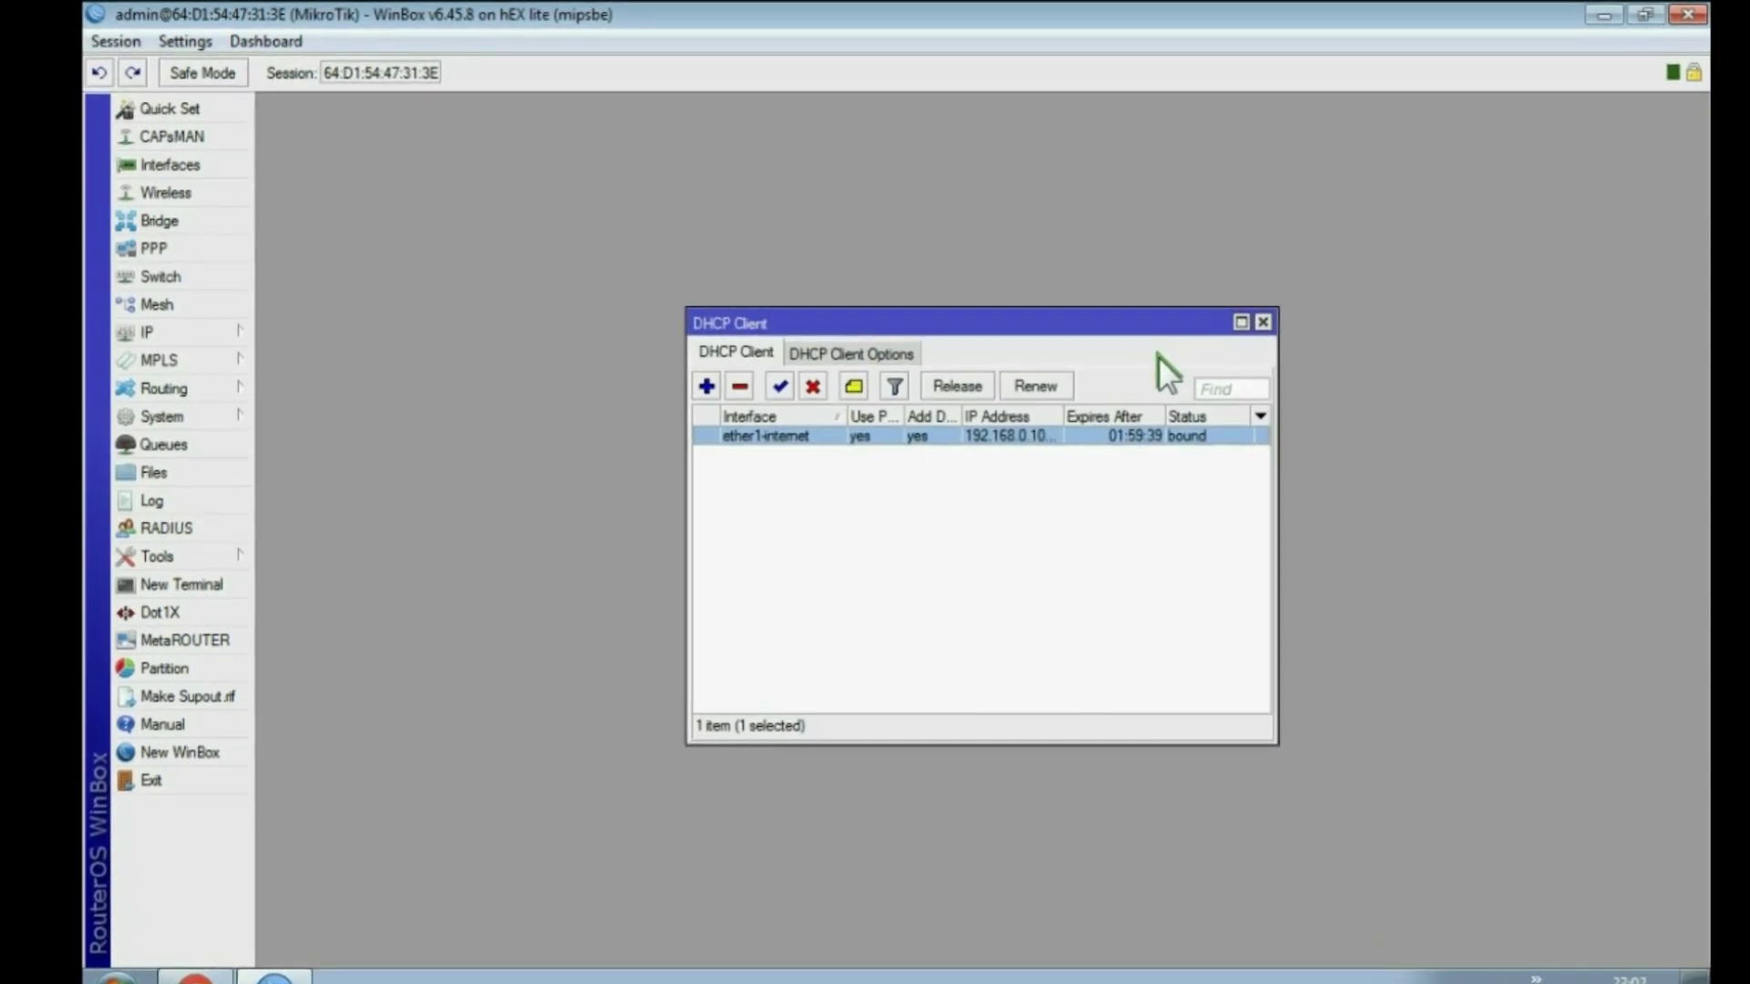
Step: Add the static address 10.10.10.12/24 on ether2-wifi
{"action": "left_click", "coordinate": [1274, 326]}
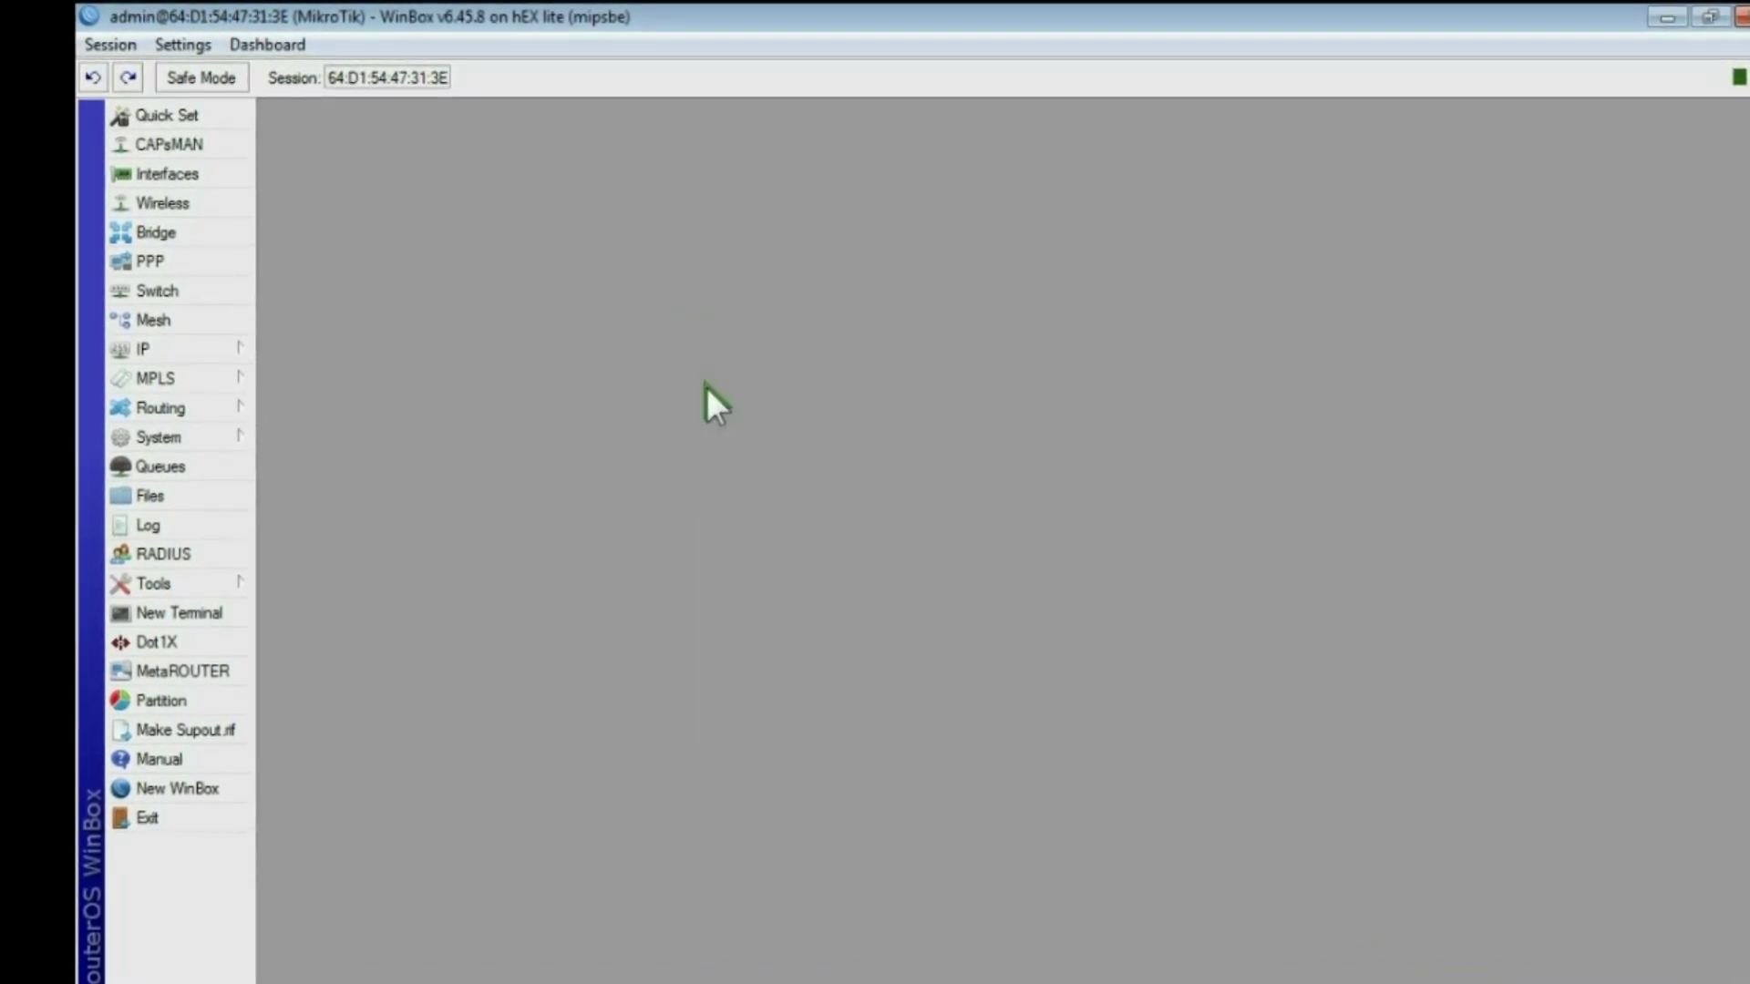
{"action": "left_click", "coordinate": [155, 354]}
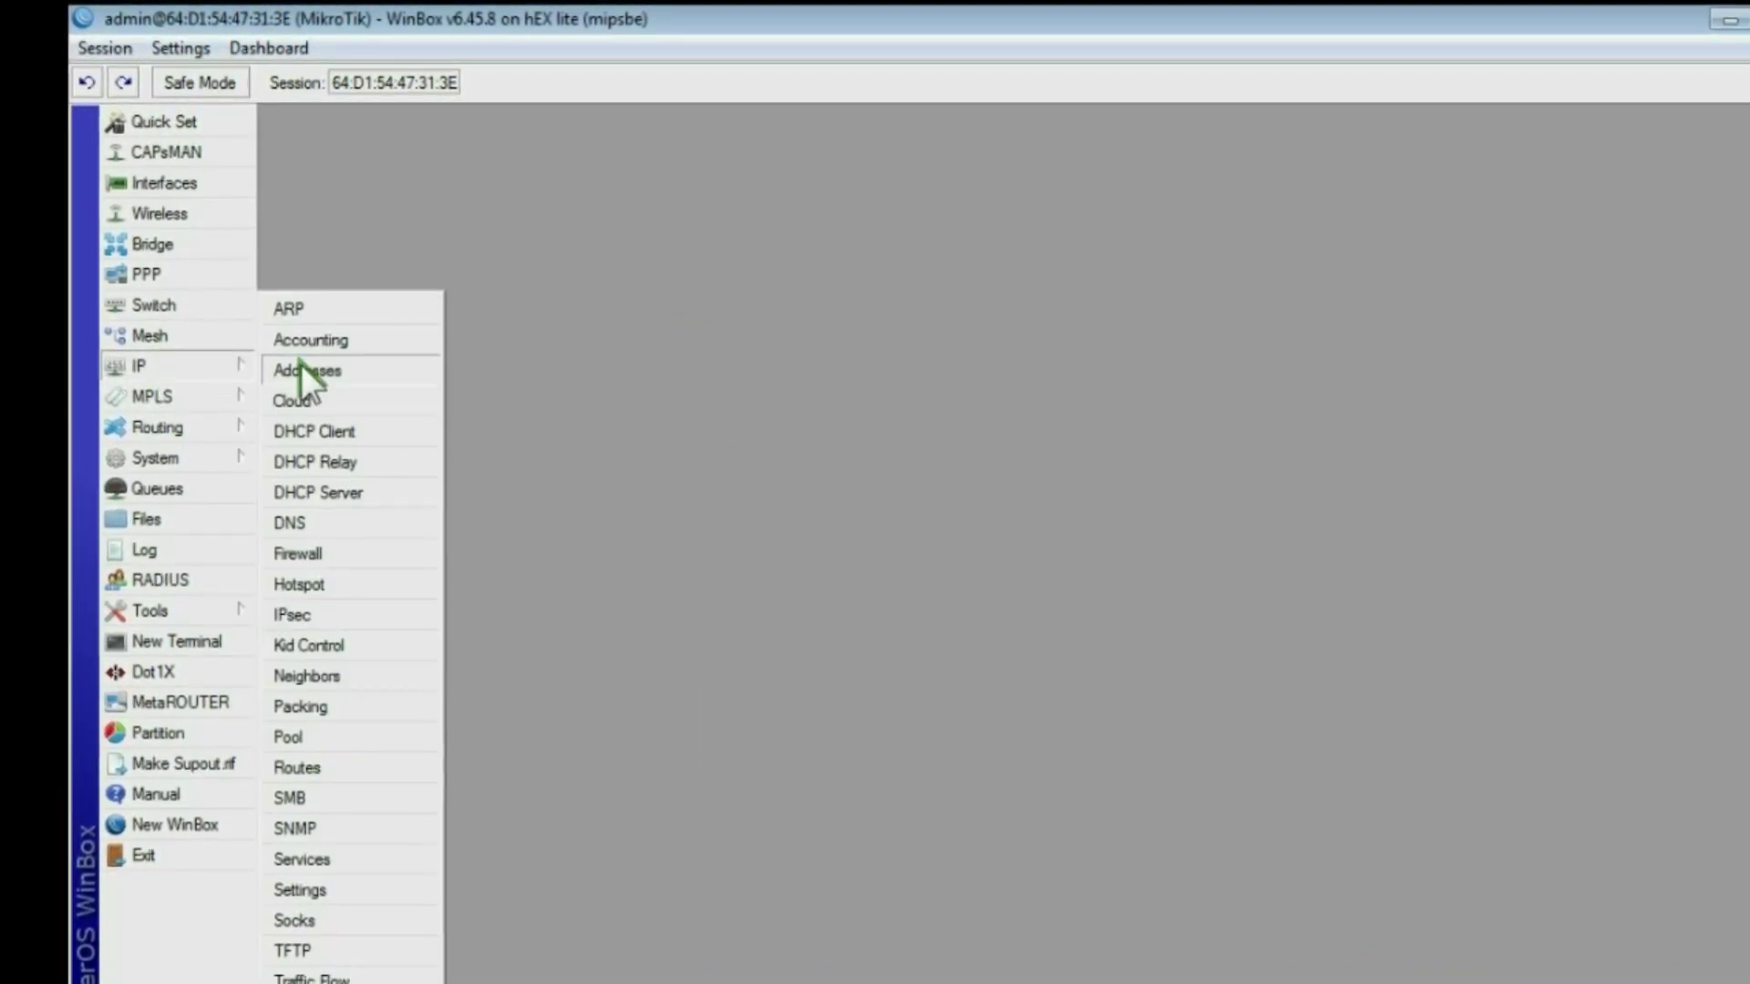
{"action": "left_click", "coordinate": [305, 358]}
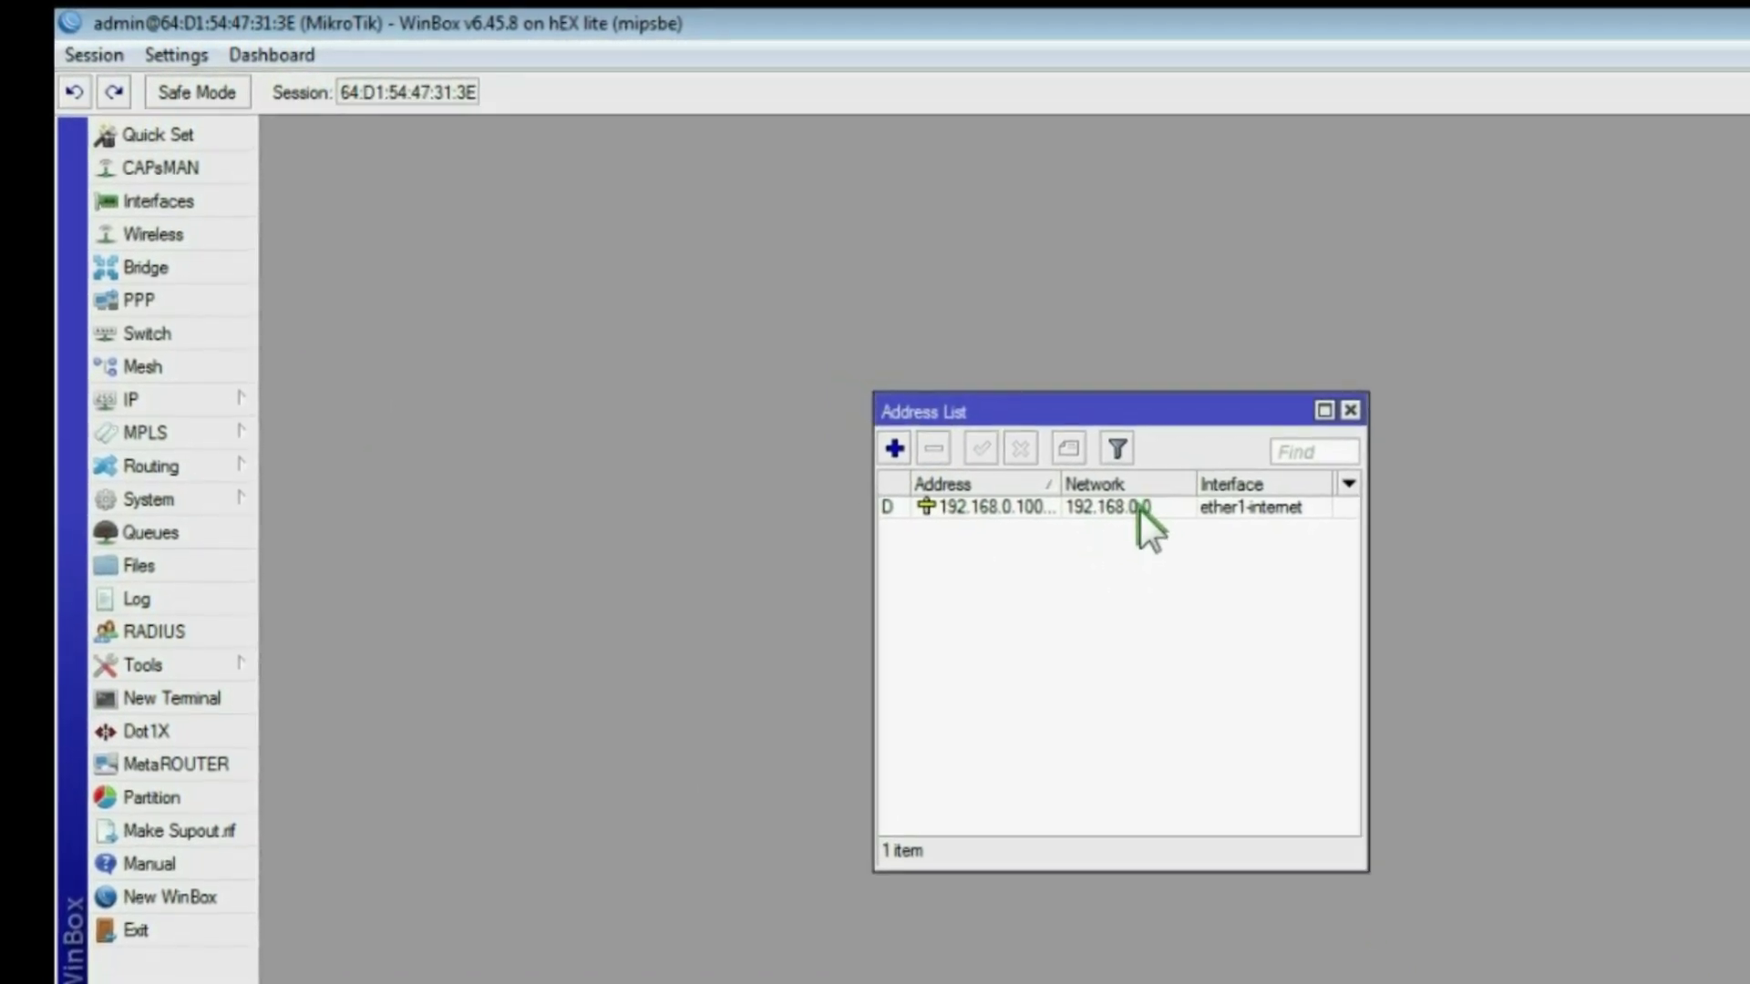
{"action": "left_click", "coordinate": [900, 453]}
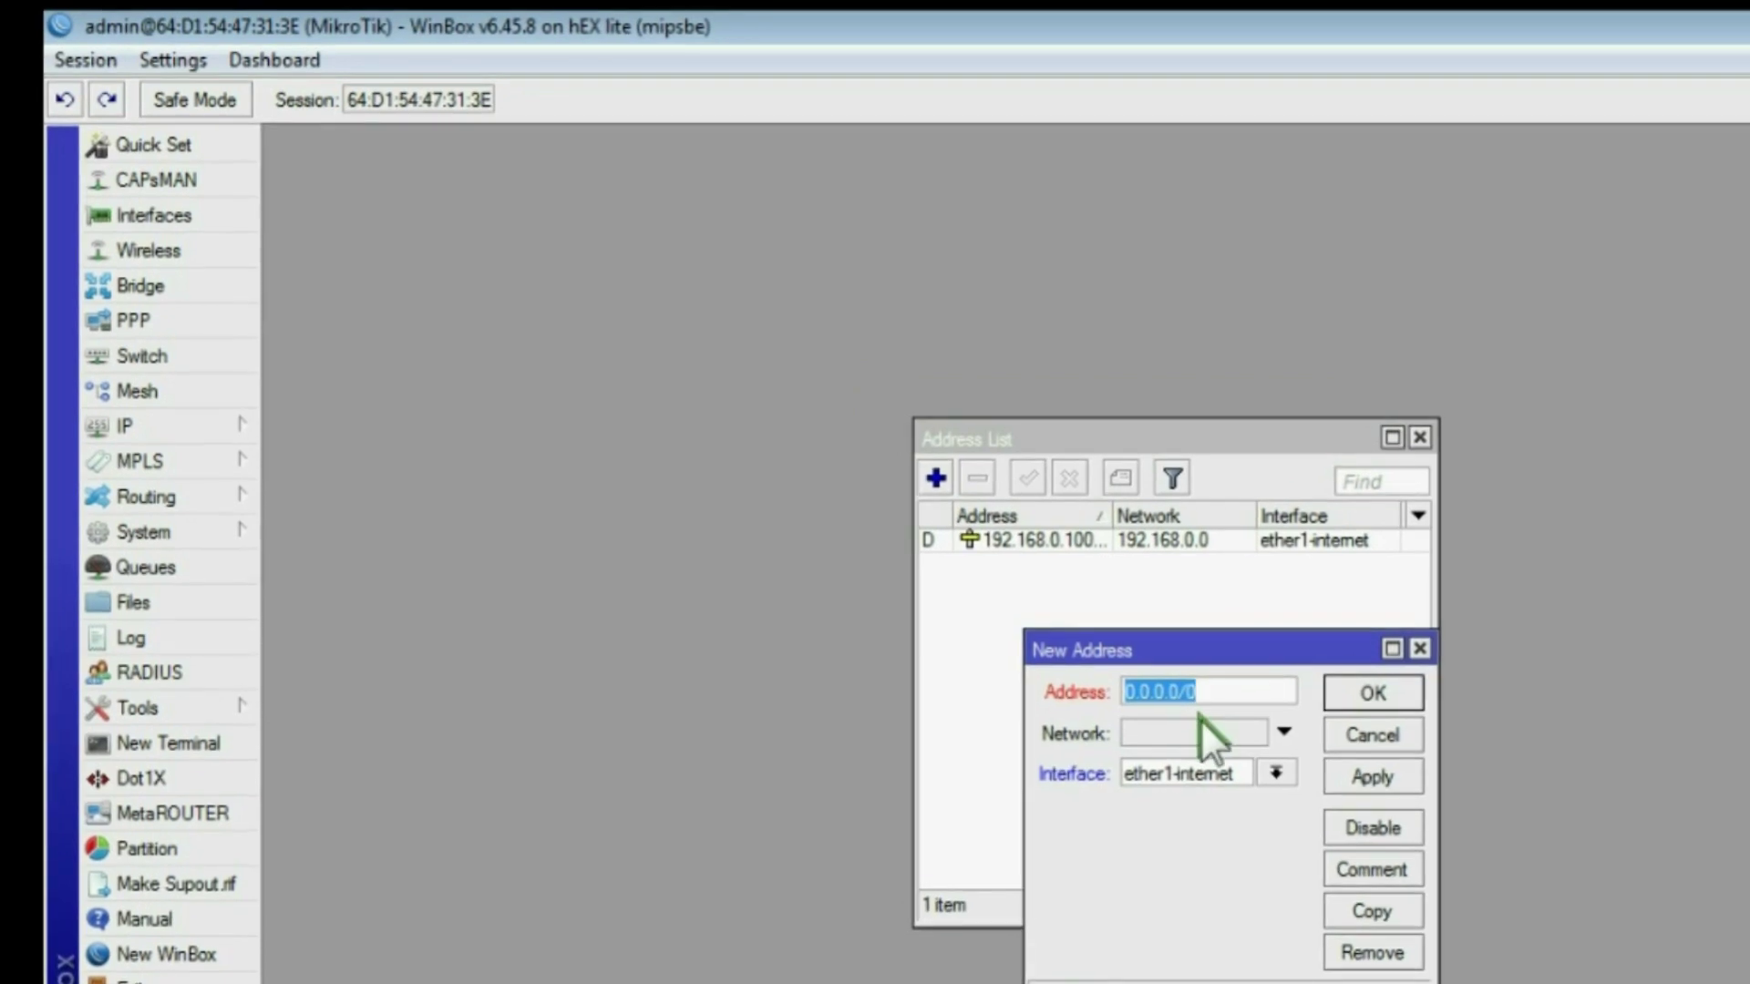
{"action": "type", "text": "10.10"}
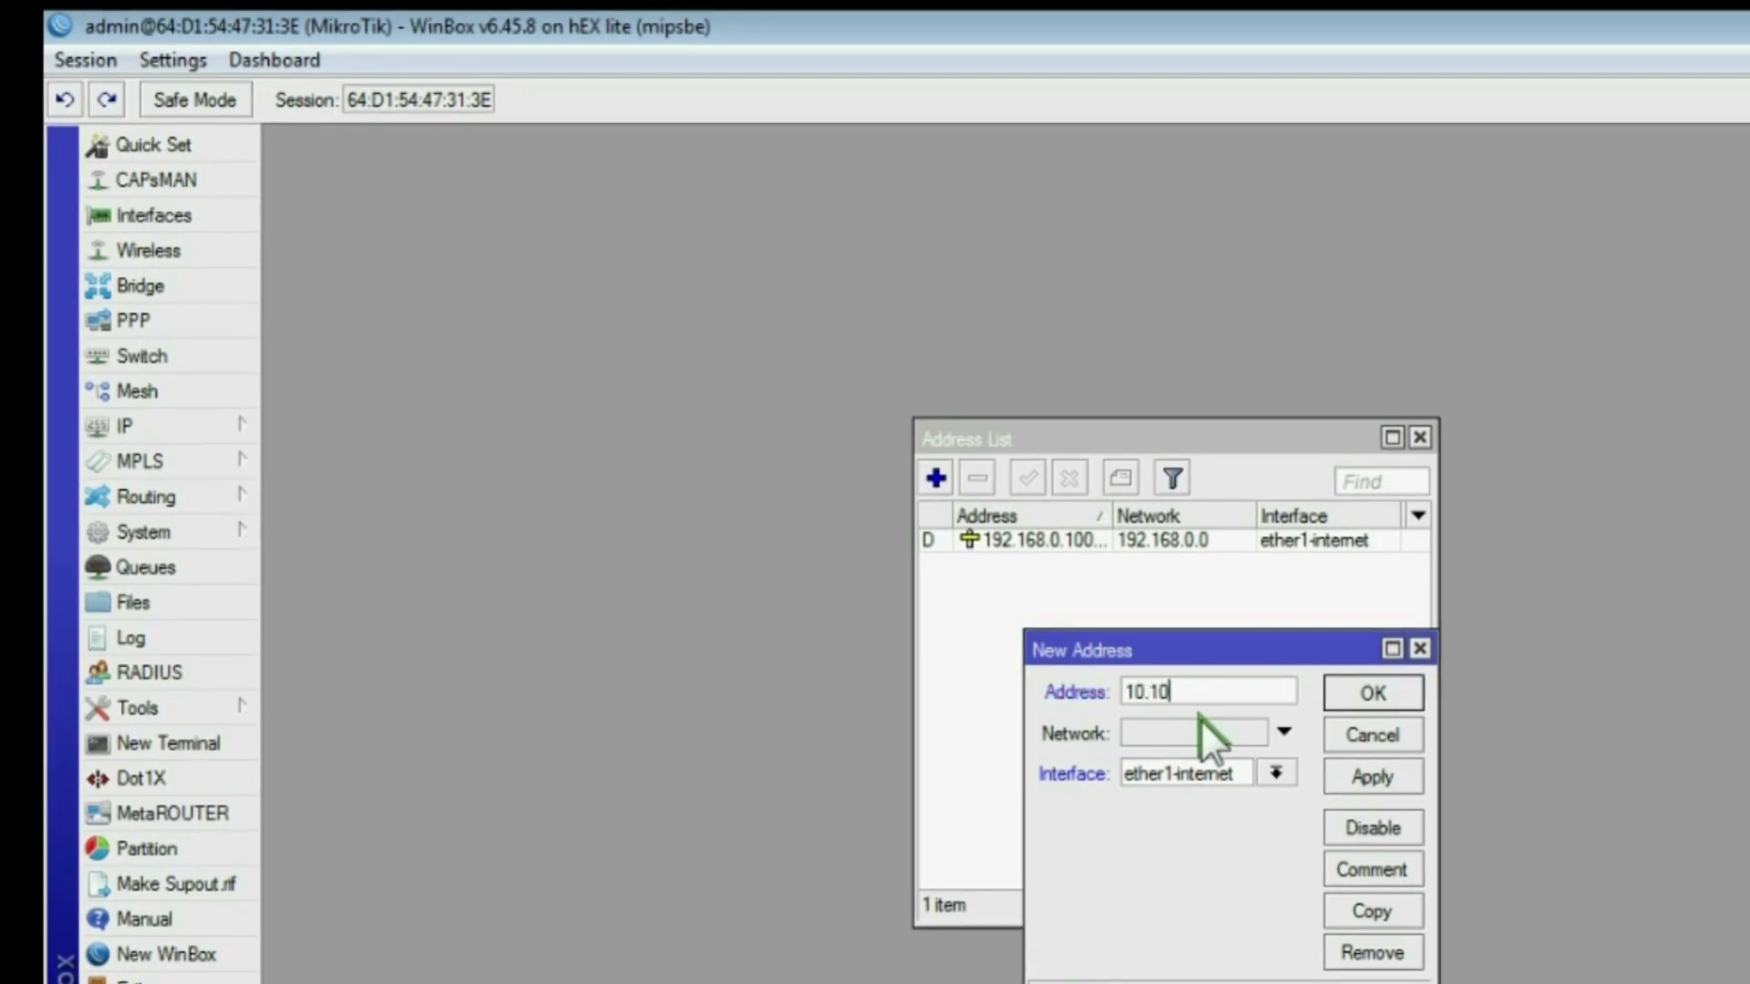
{"action": "type", "text": ".10.12/24"}
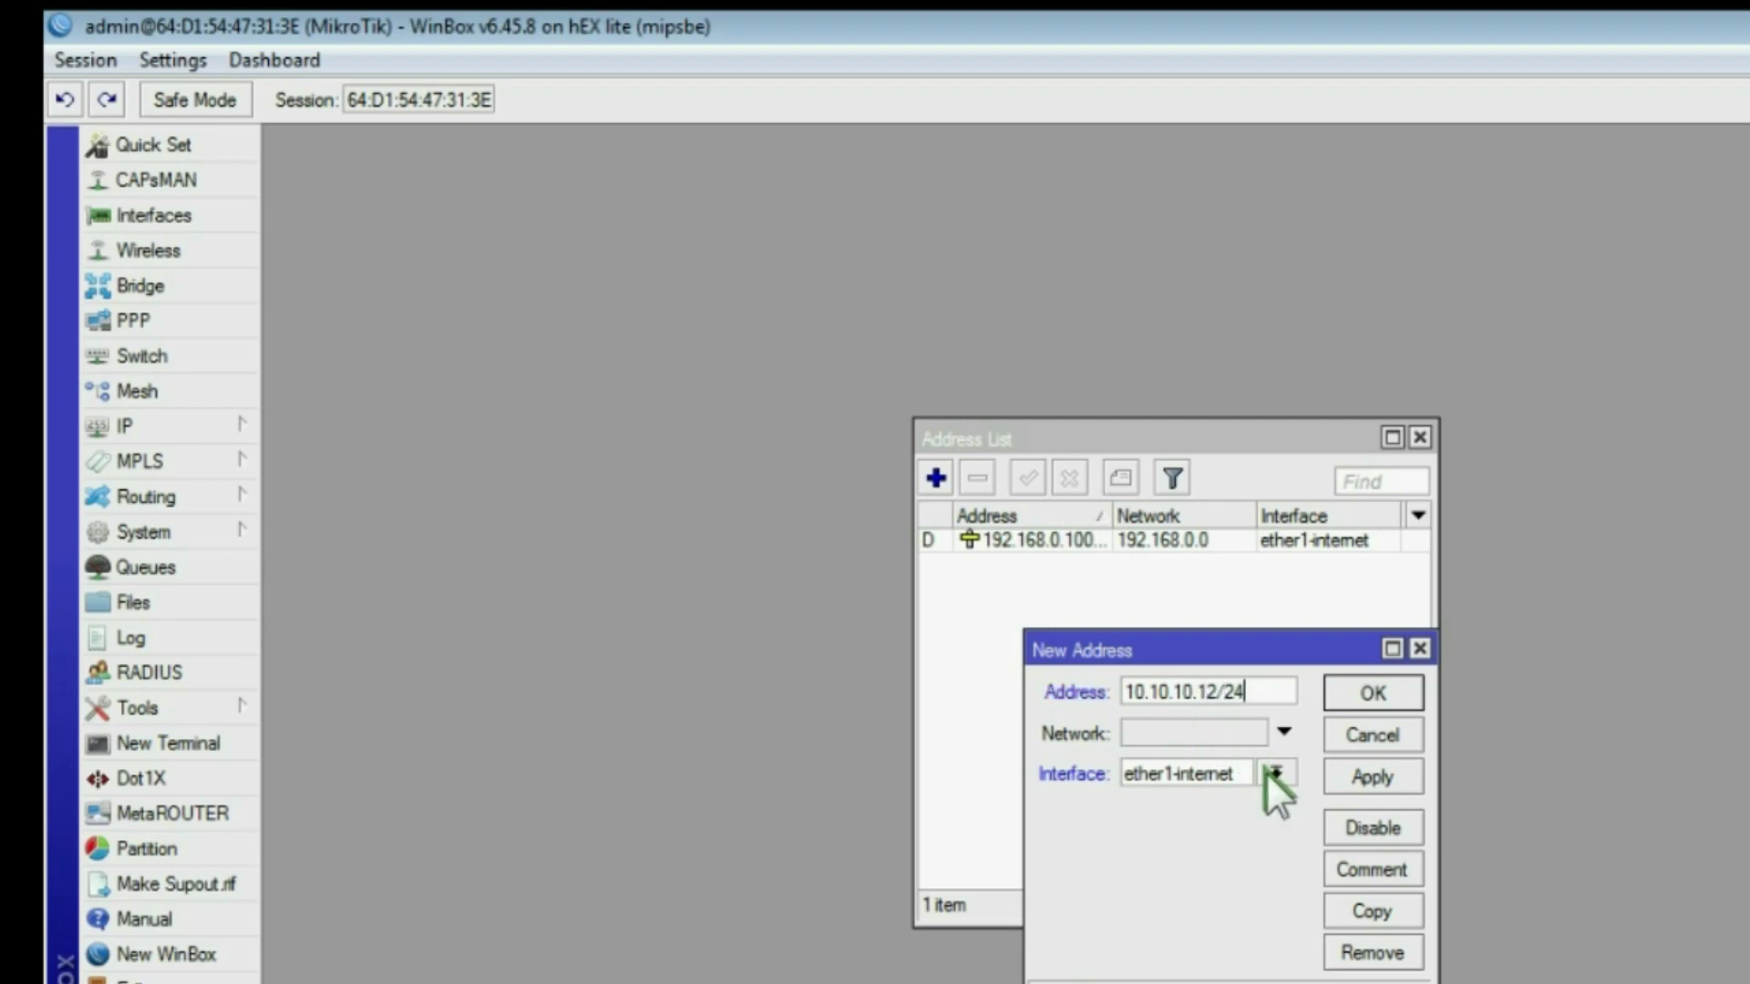
{"action": "left_click", "coordinate": [1275, 772]}
{"action": "left_click", "coordinate": [1212, 819]}
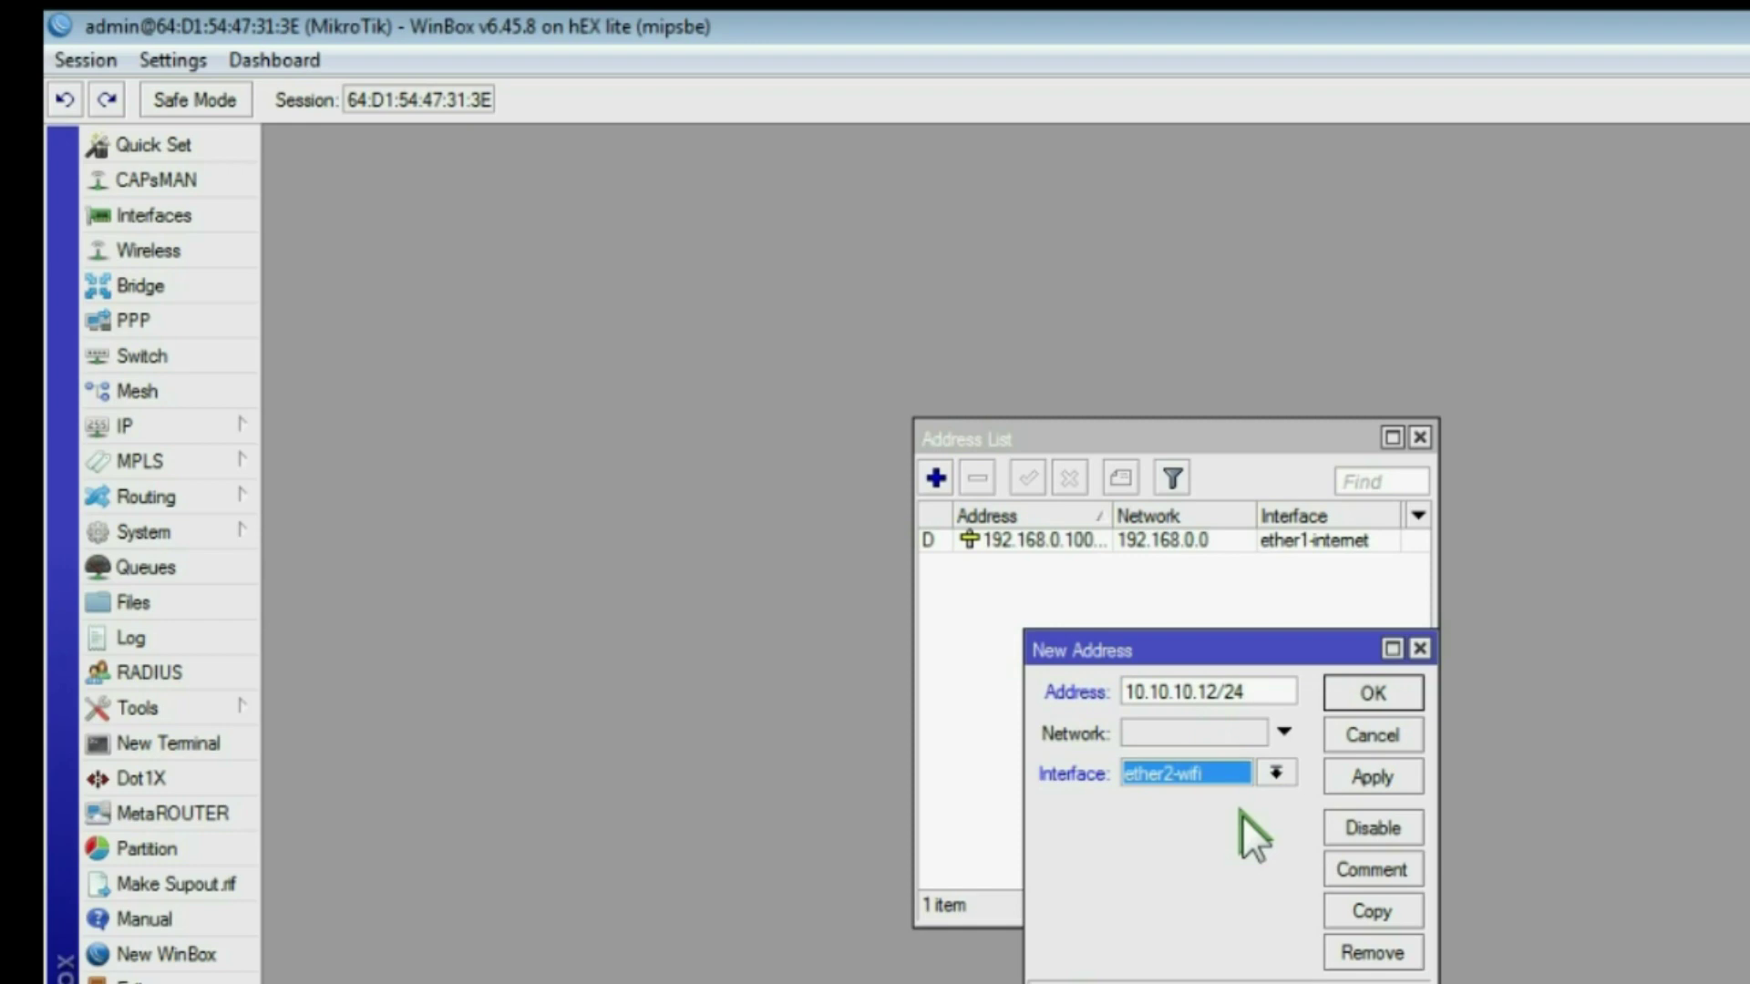
{"action": "left_click", "coordinate": [1366, 771]}
{"action": "left_click", "coordinate": [1374, 693]}
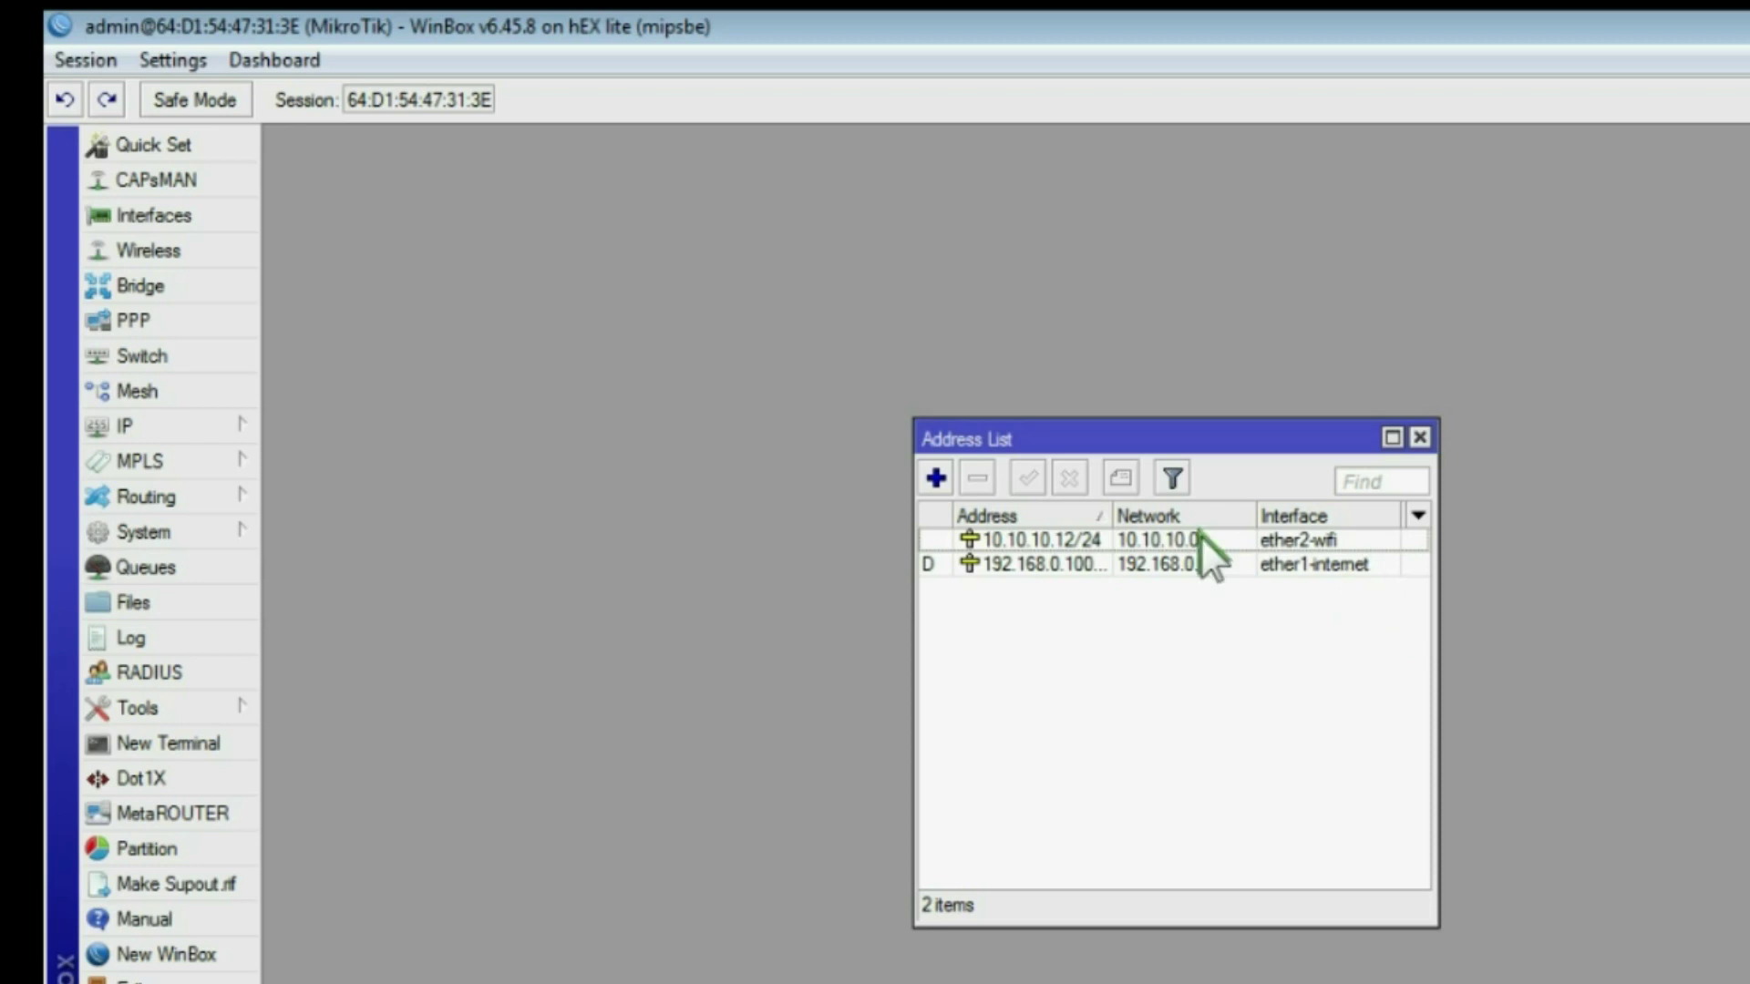
{"action": "left_click", "coordinate": [1420, 437]}
{"action": "left_click", "coordinate": [144, 421]}
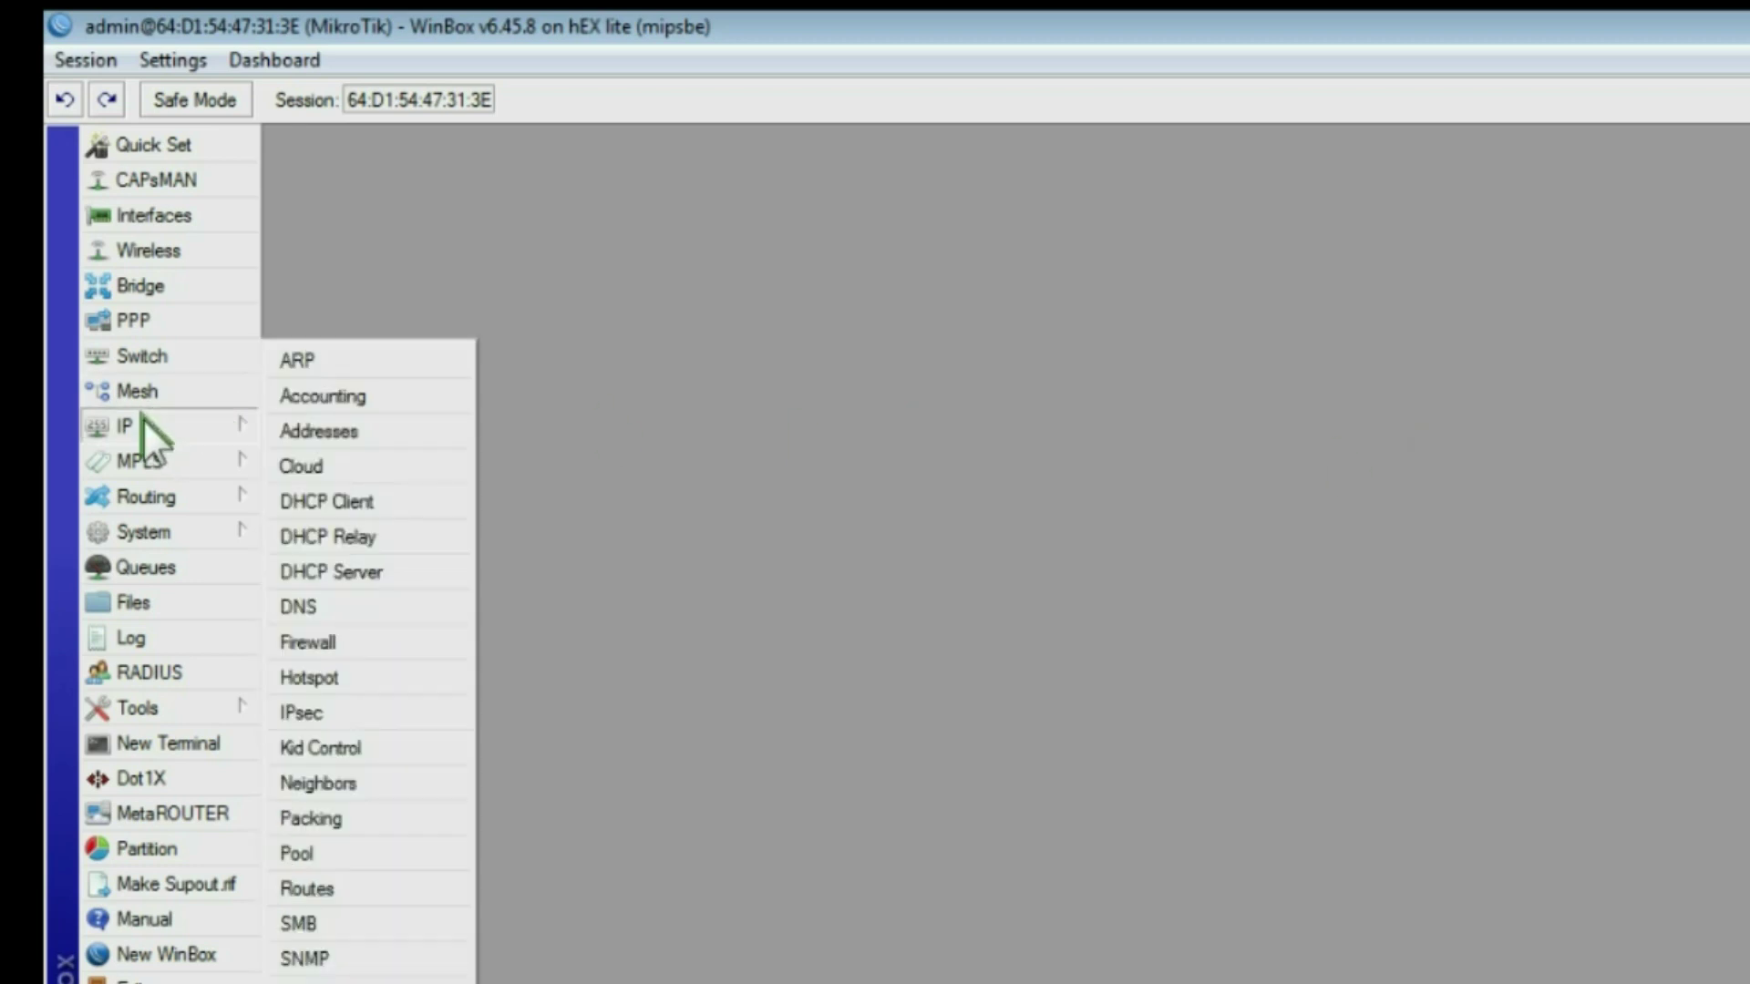
Step: Enable Allow Remote Requests in DNS, keeping dynamic server 192.168.0.254
{"action": "left_click", "coordinate": [319, 604]}
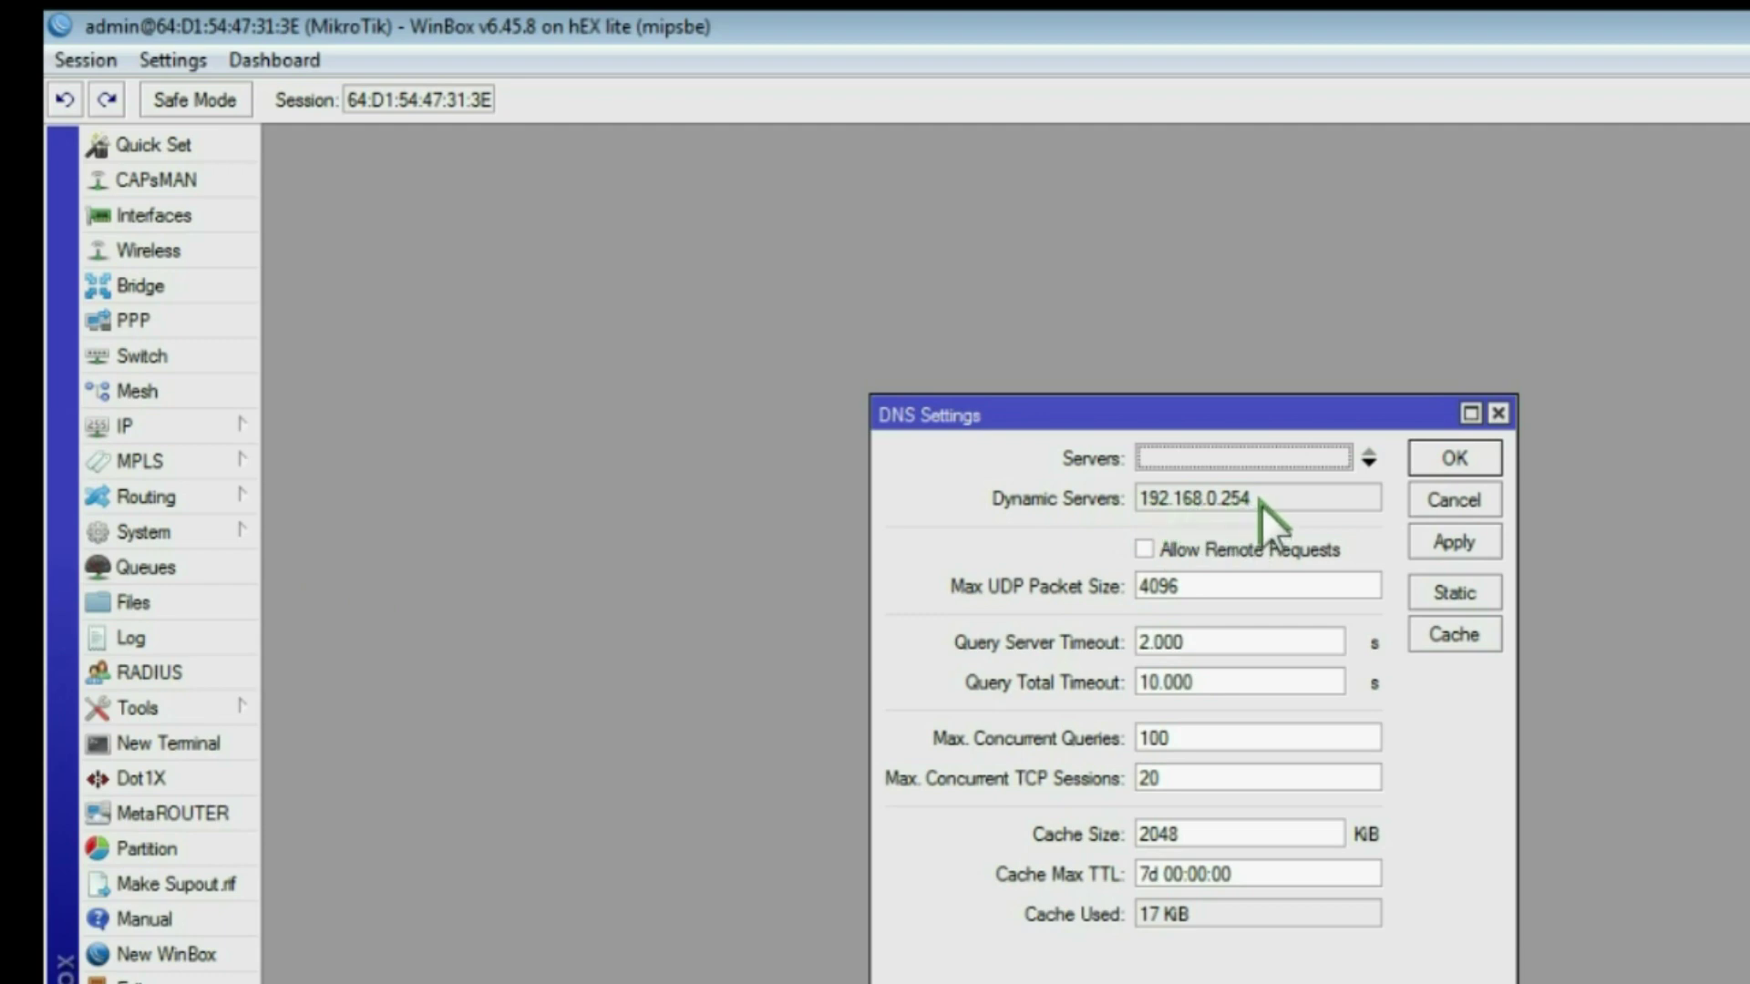
{"action": "left_click_drag", "start_coordinate": [1260, 505], "coordinate": [1141, 483]}
{"action": "left_click", "coordinate": [1145, 548]}
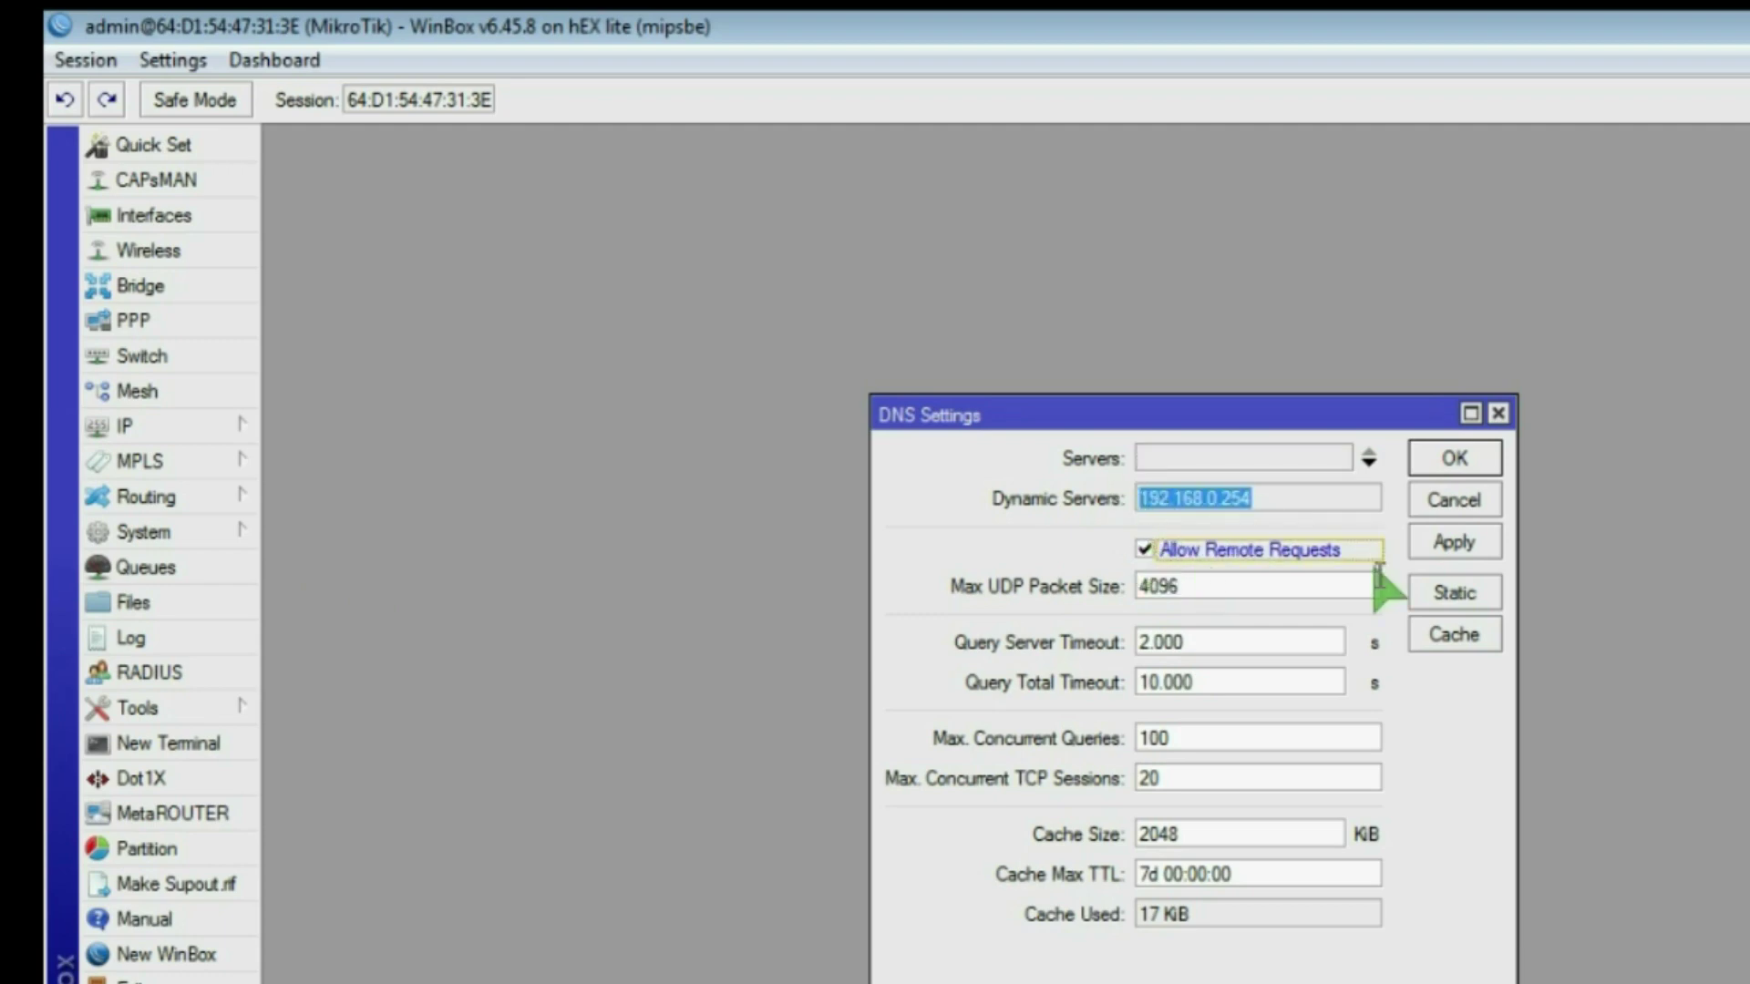
{"action": "left_click", "coordinate": [1456, 540]}
{"action": "left_click", "coordinate": [1469, 458]}
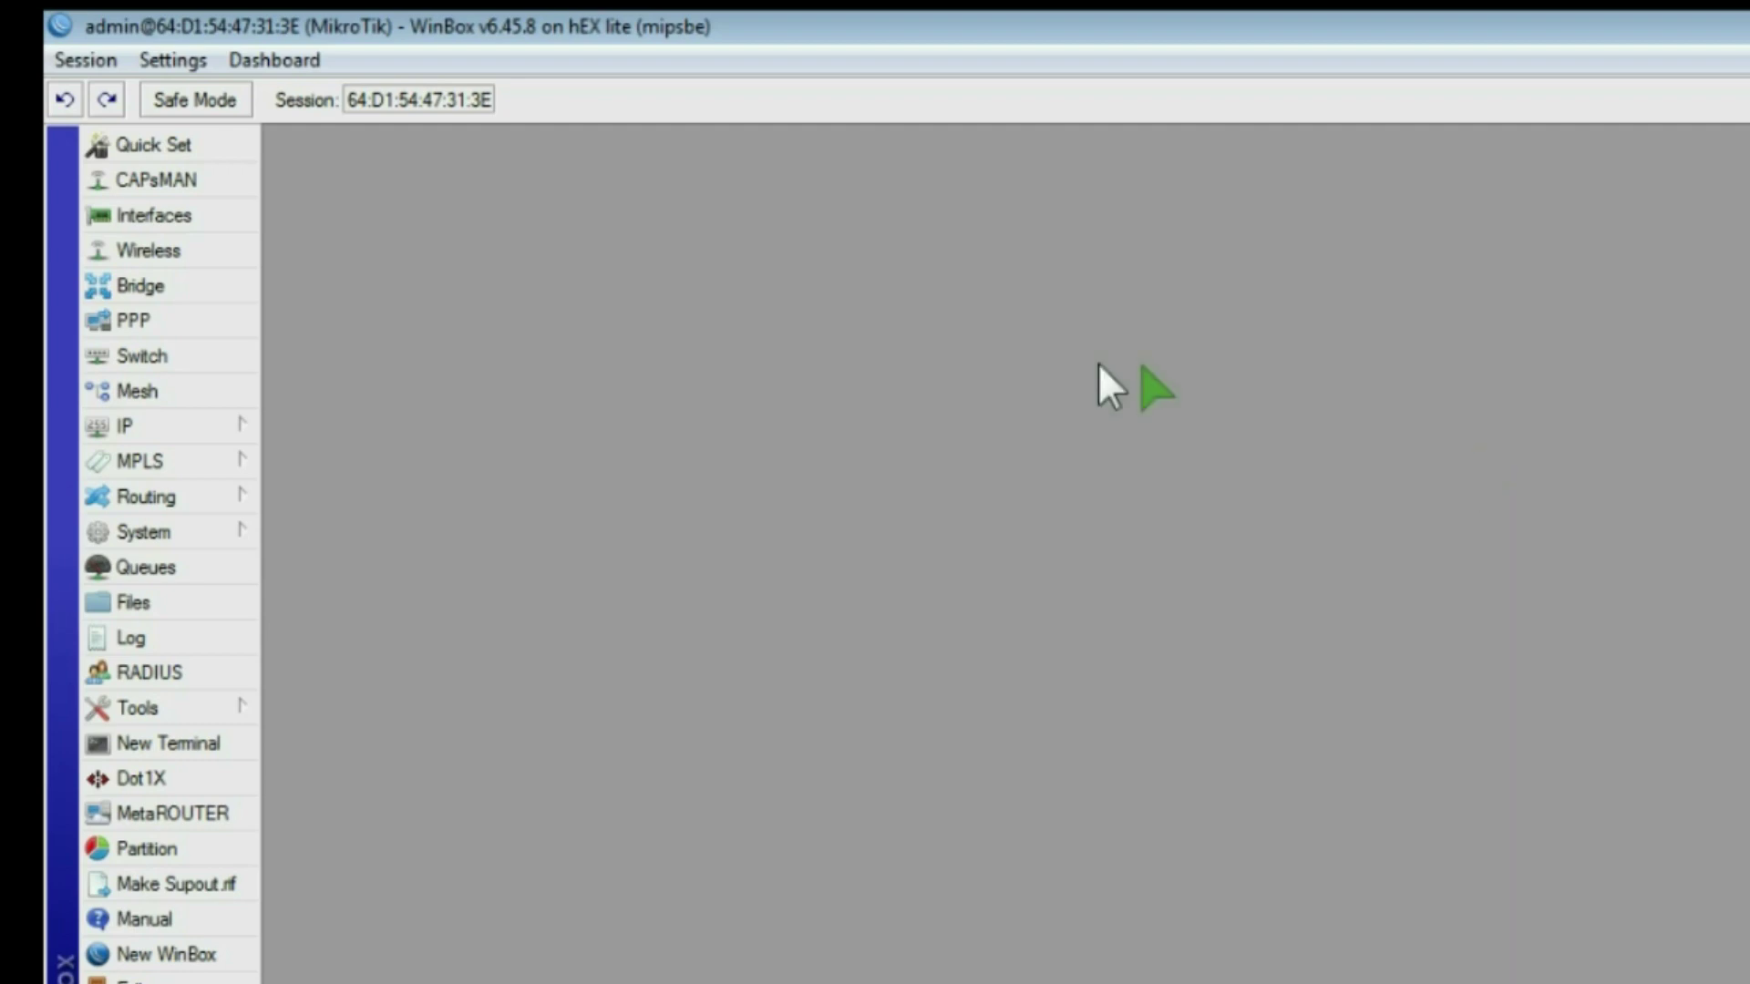
{"action": "left_click", "coordinate": [112, 417]}
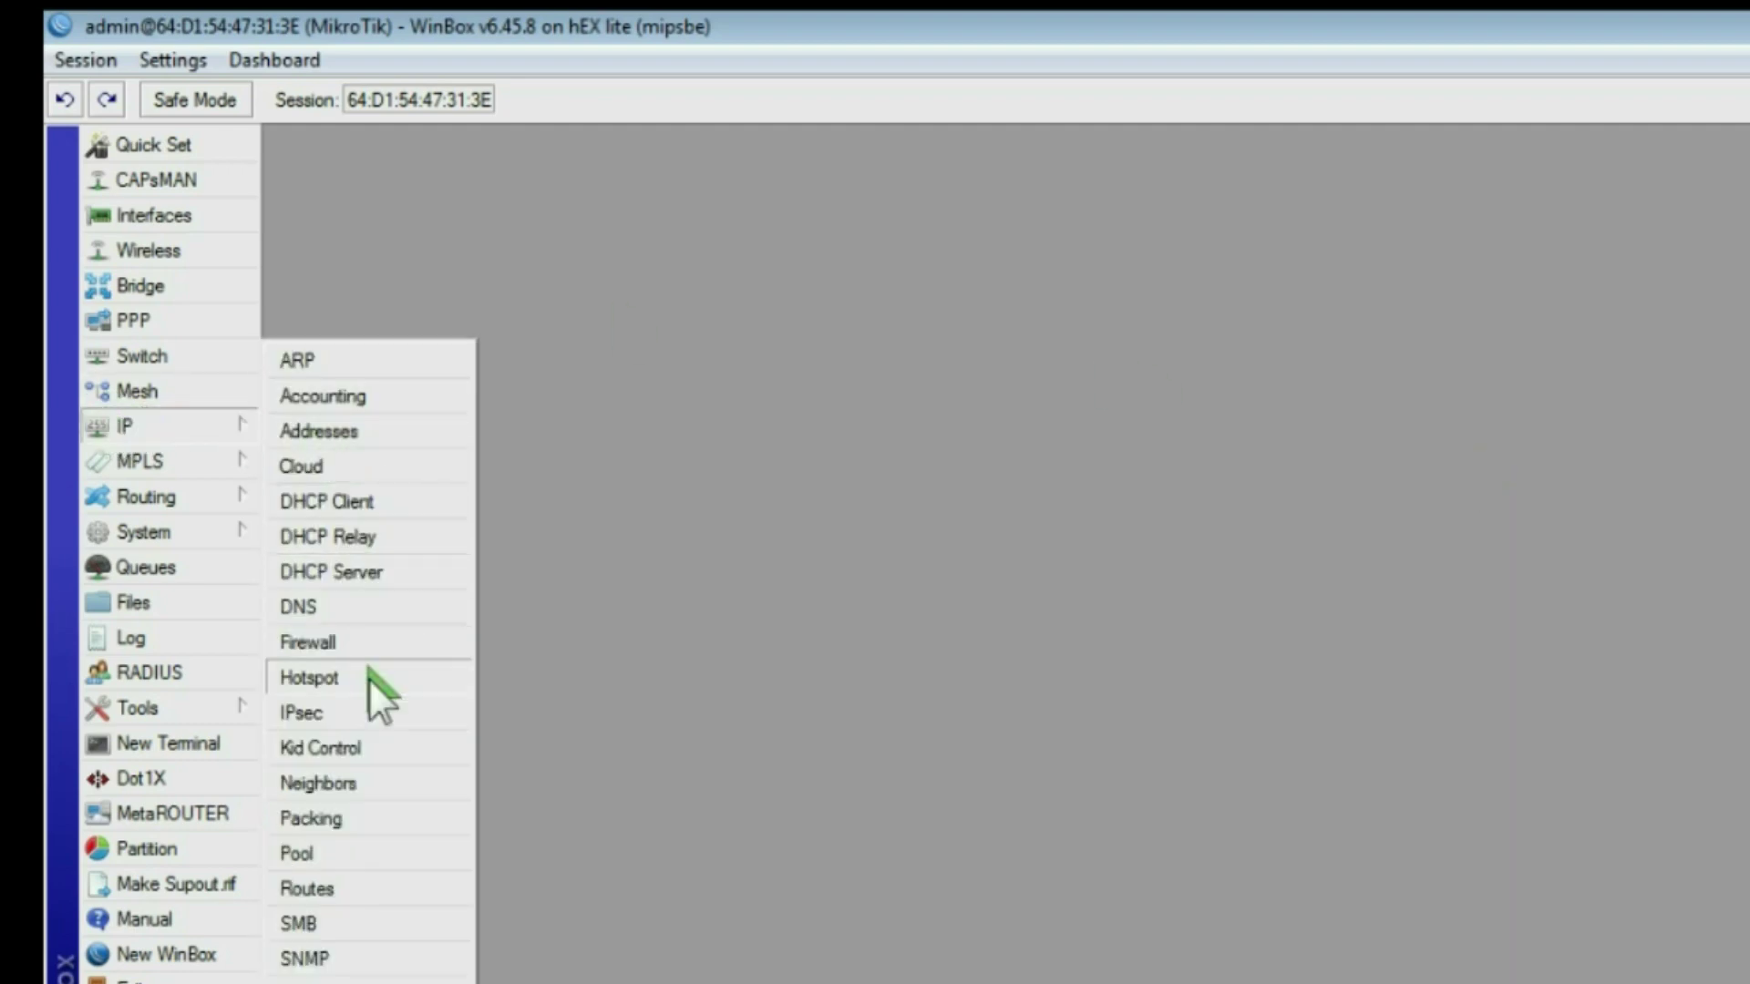
{"action": "left_click", "coordinate": [323, 867]}
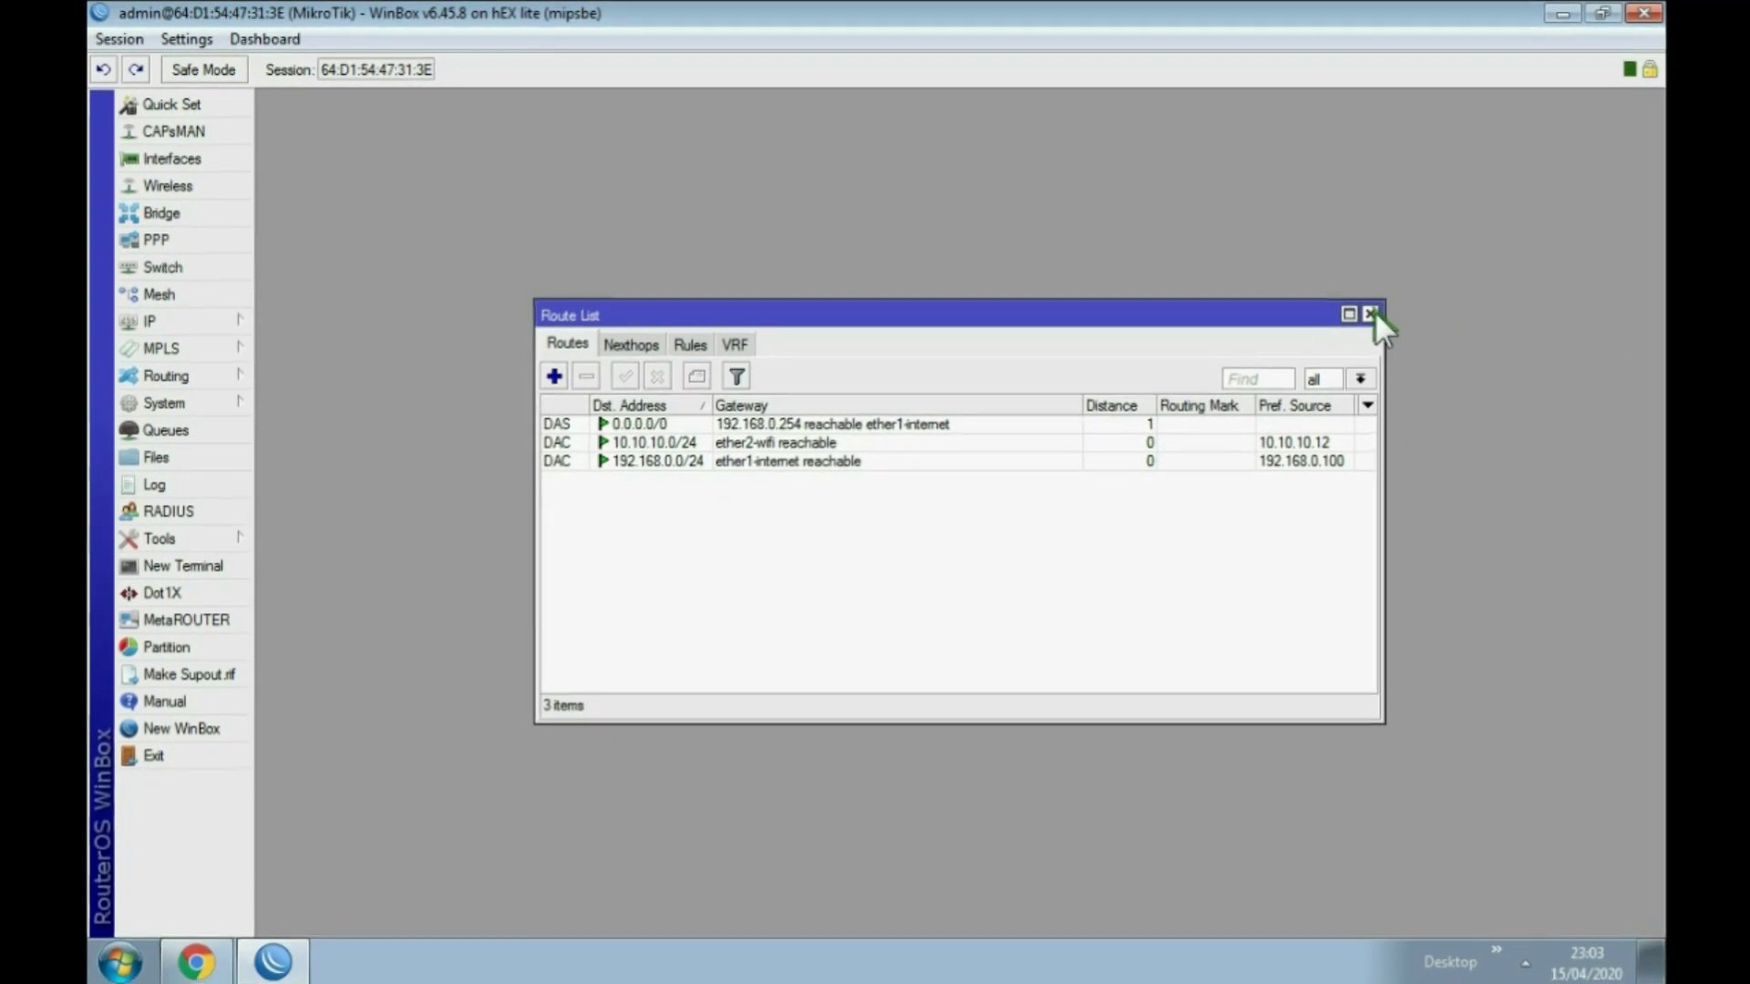
{"action": "left_click", "coordinate": [1407, 325]}
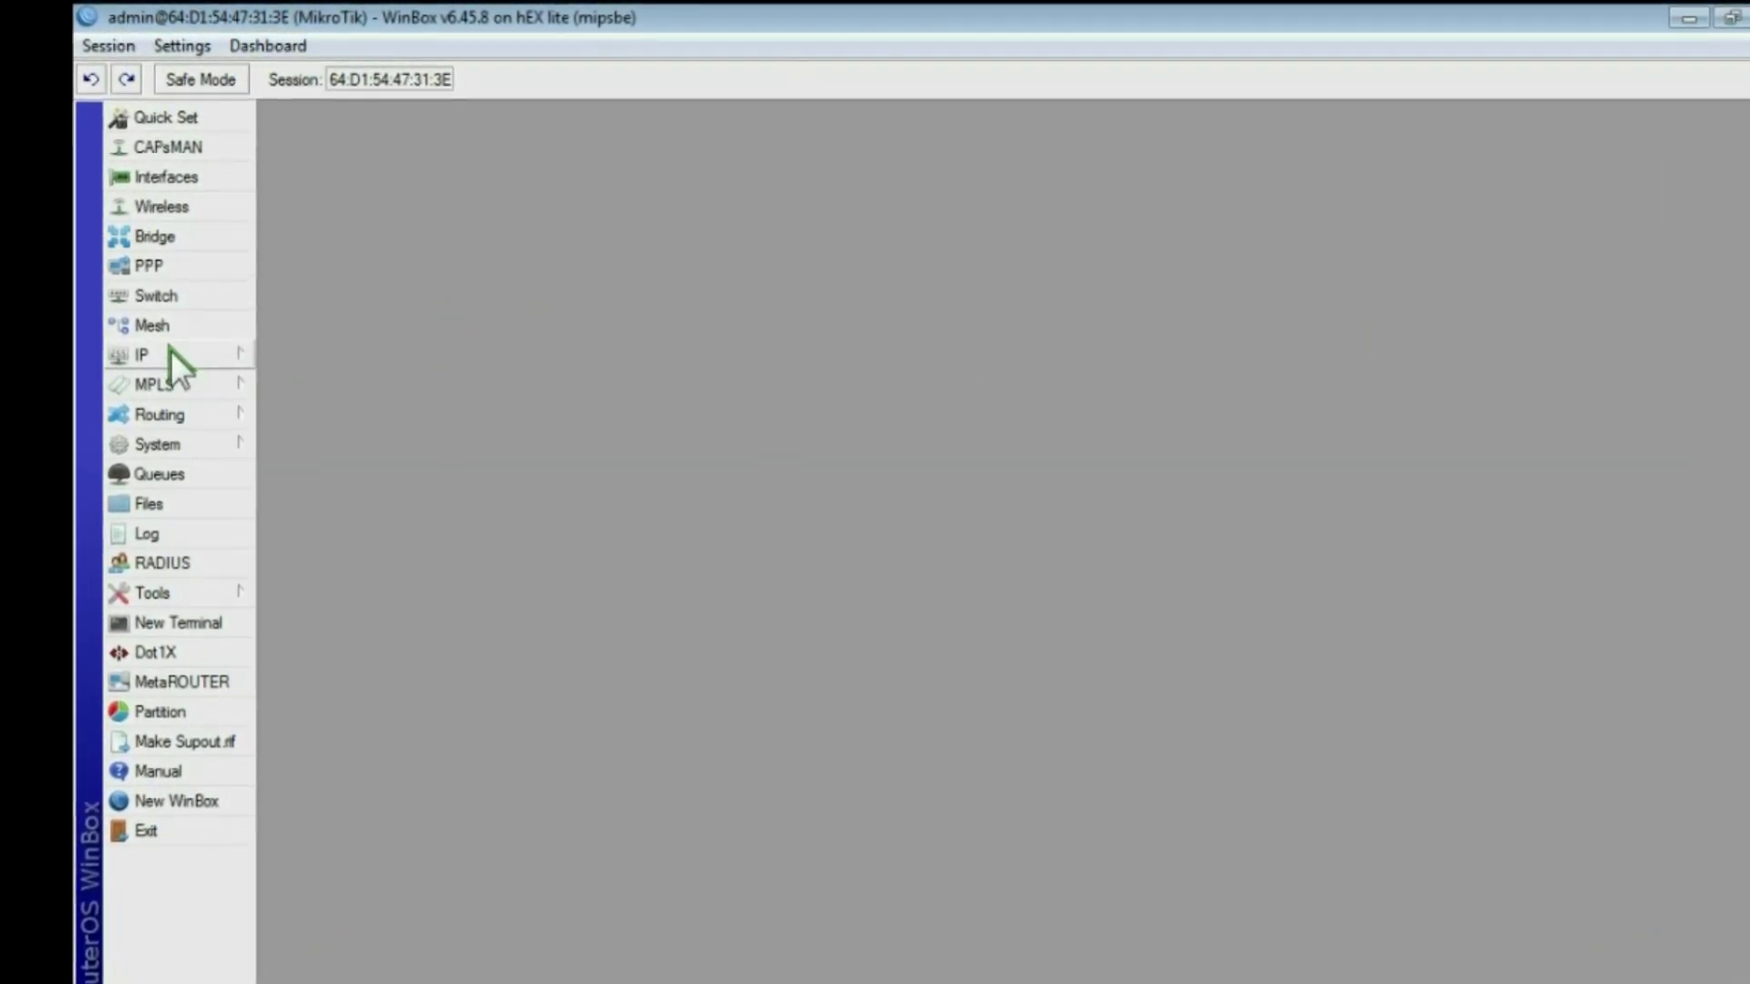
Step: Create DHCP server dhcp1 on ether1-internet with pool dhcp_pool1 and 00:10:00 leases
{"action": "left_click", "coordinate": [167, 357]}
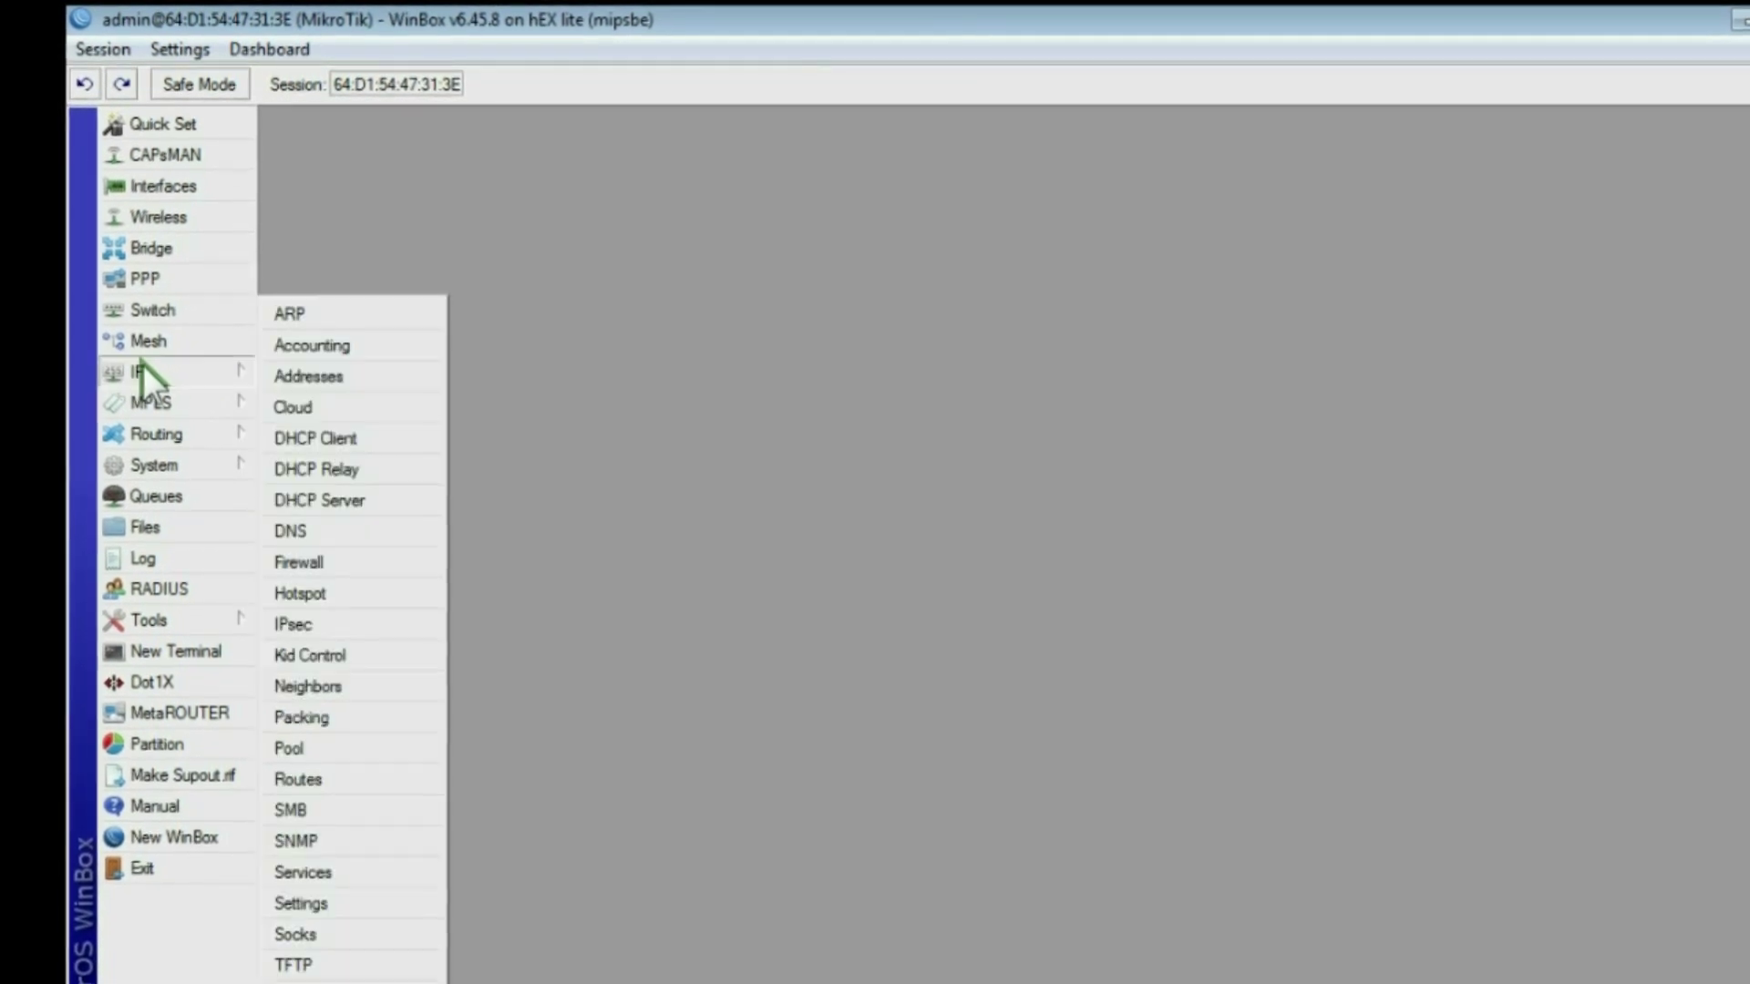
{"action": "left_click", "coordinate": [355, 516]}
{"action": "left_click", "coordinate": [517, 463]}
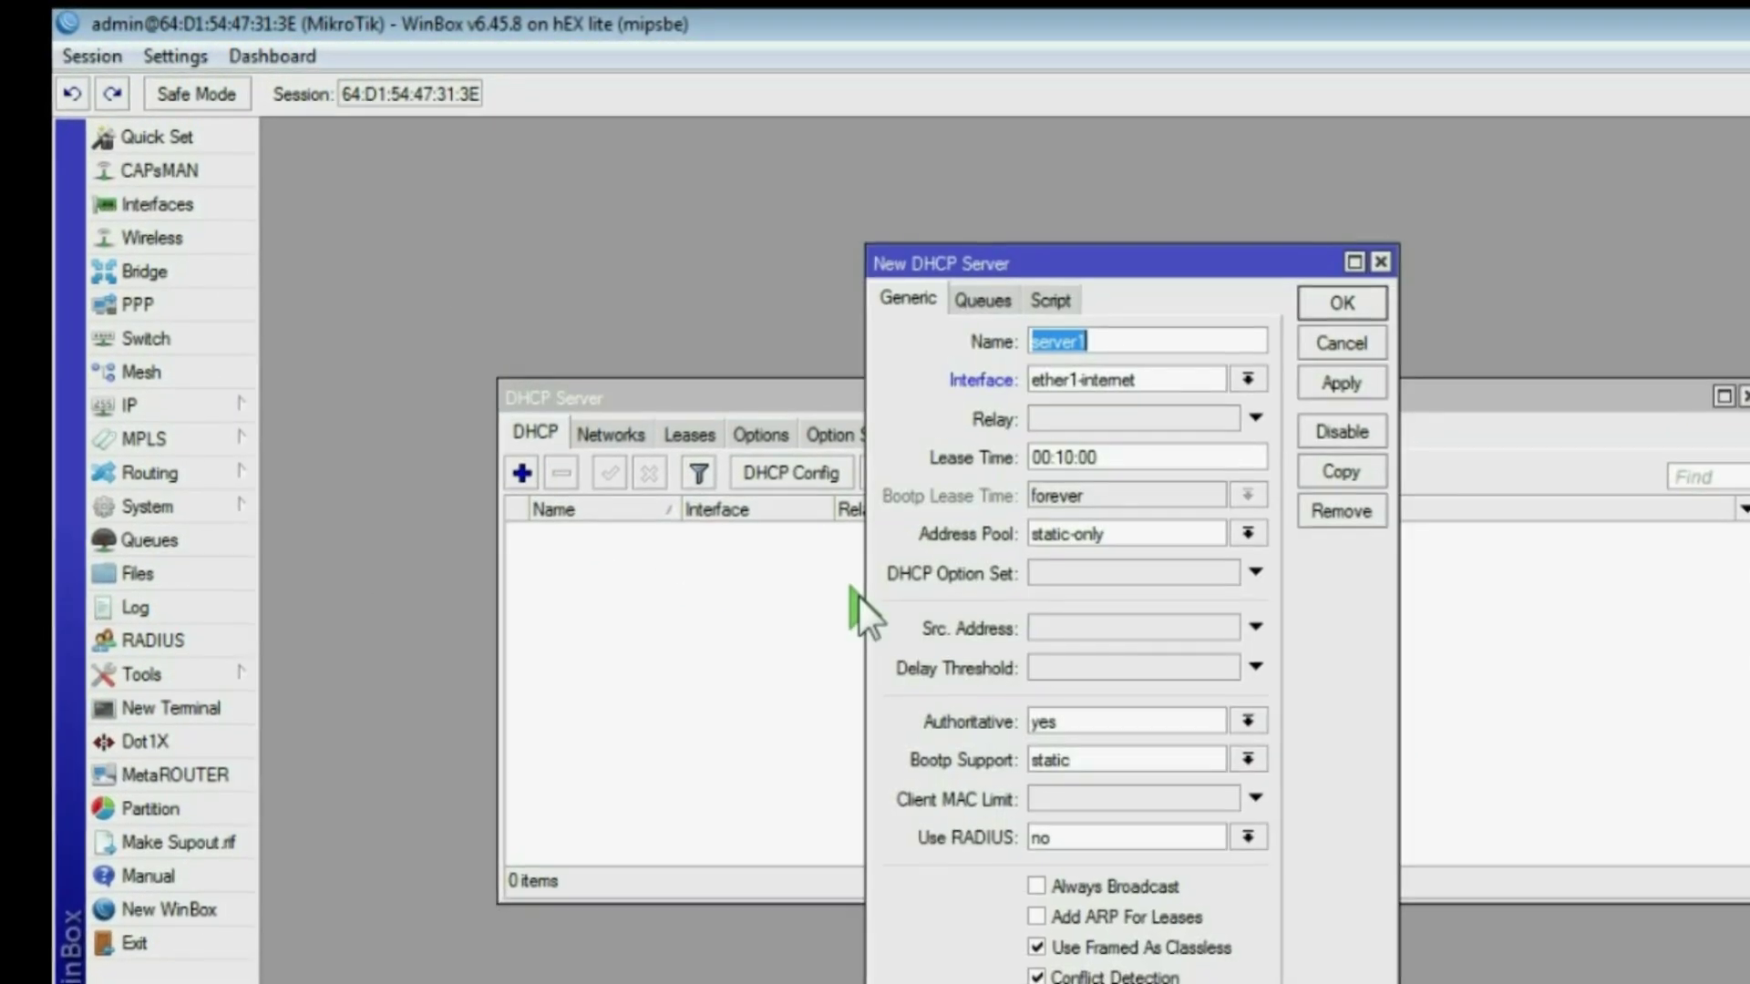
{"action": "left_click", "coordinate": [1358, 360]}
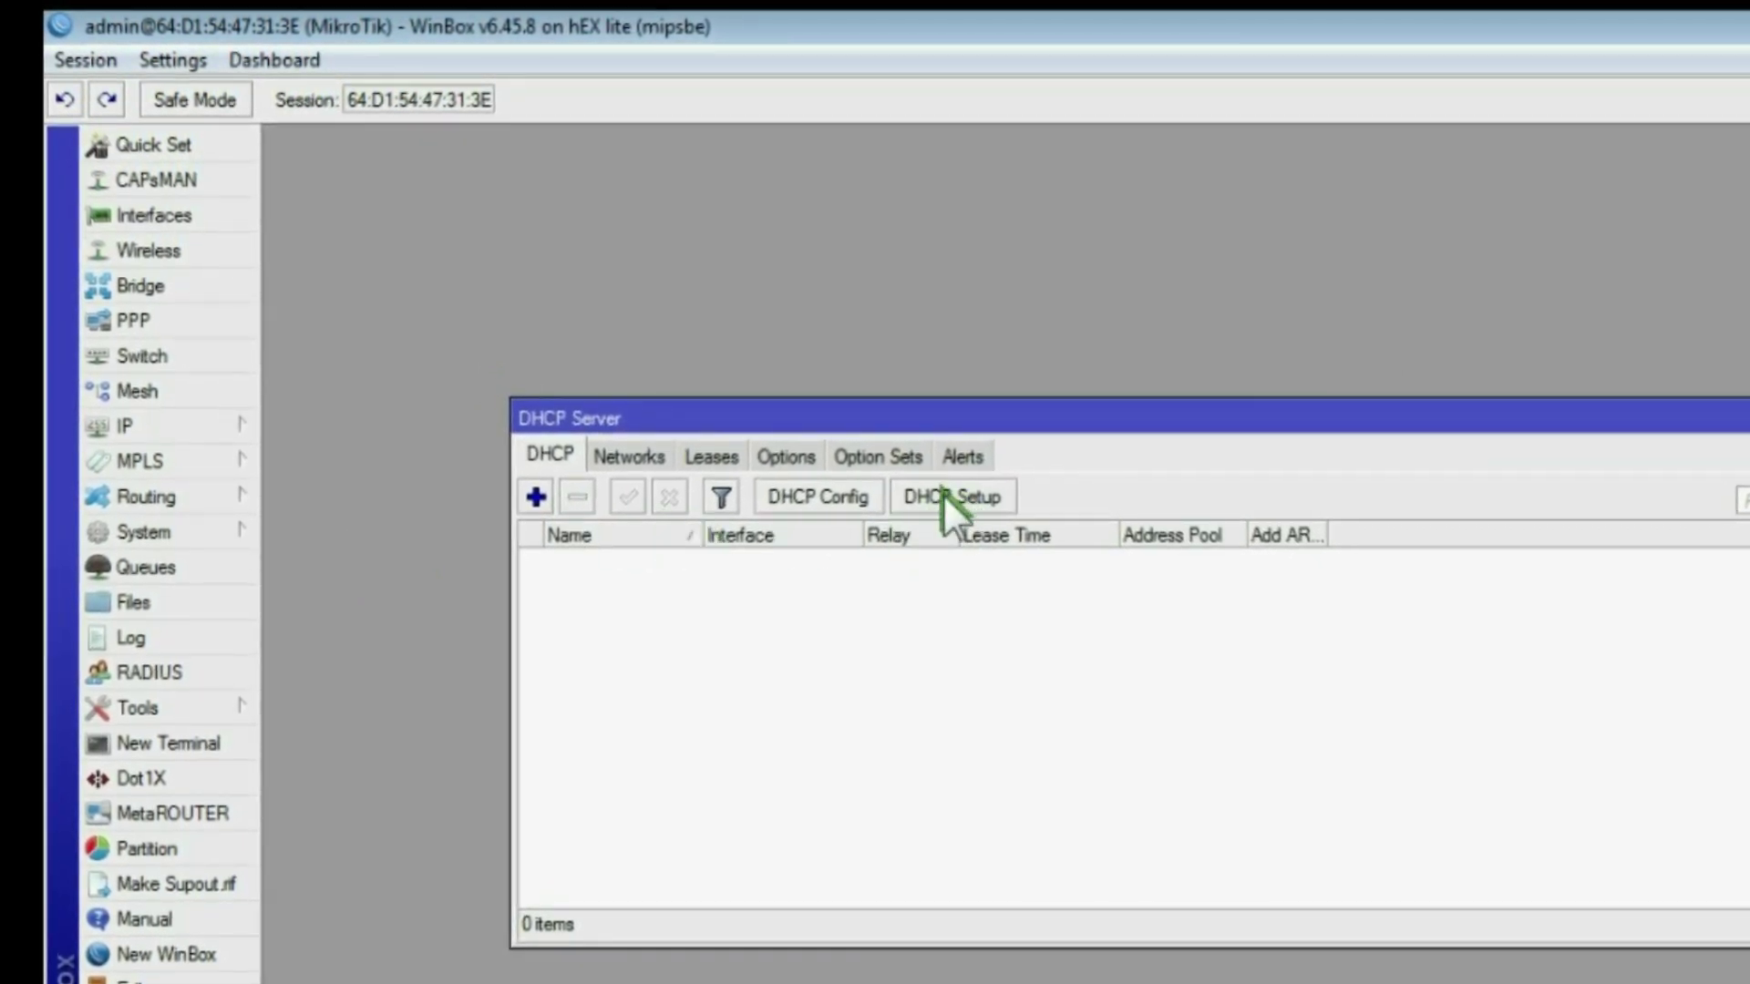
{"action": "left_click", "coordinate": [925, 497]}
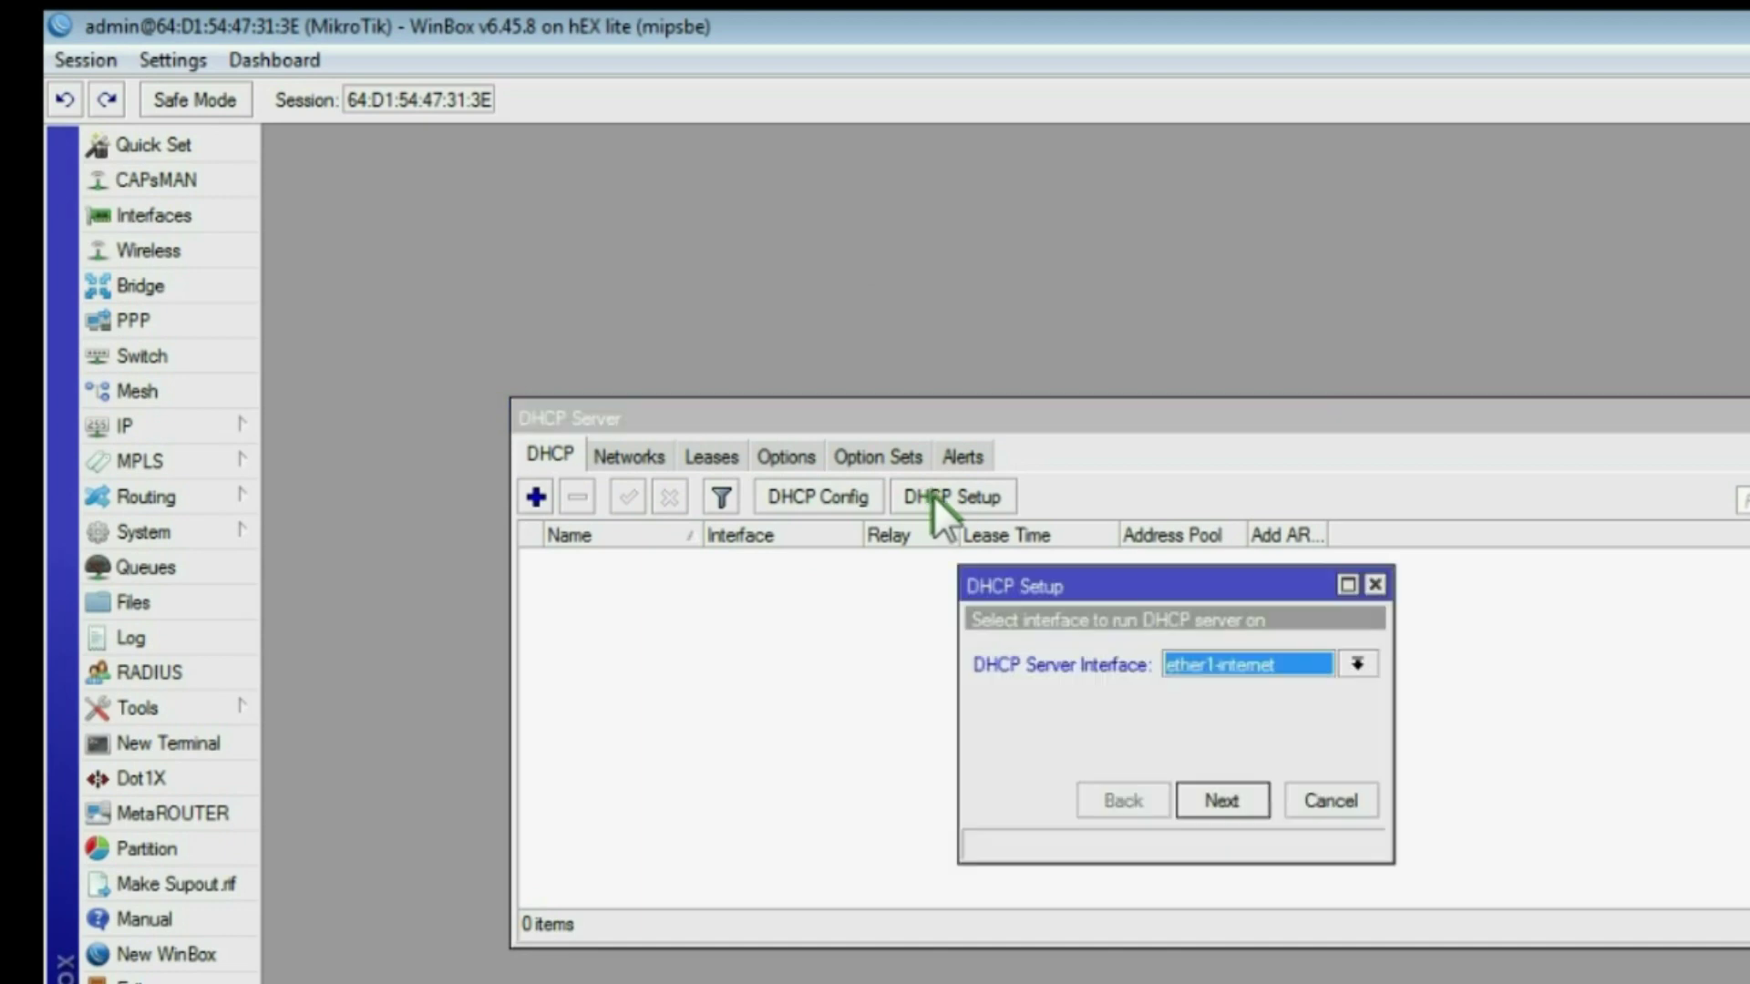
{"action": "left_click", "coordinate": [1221, 789]}
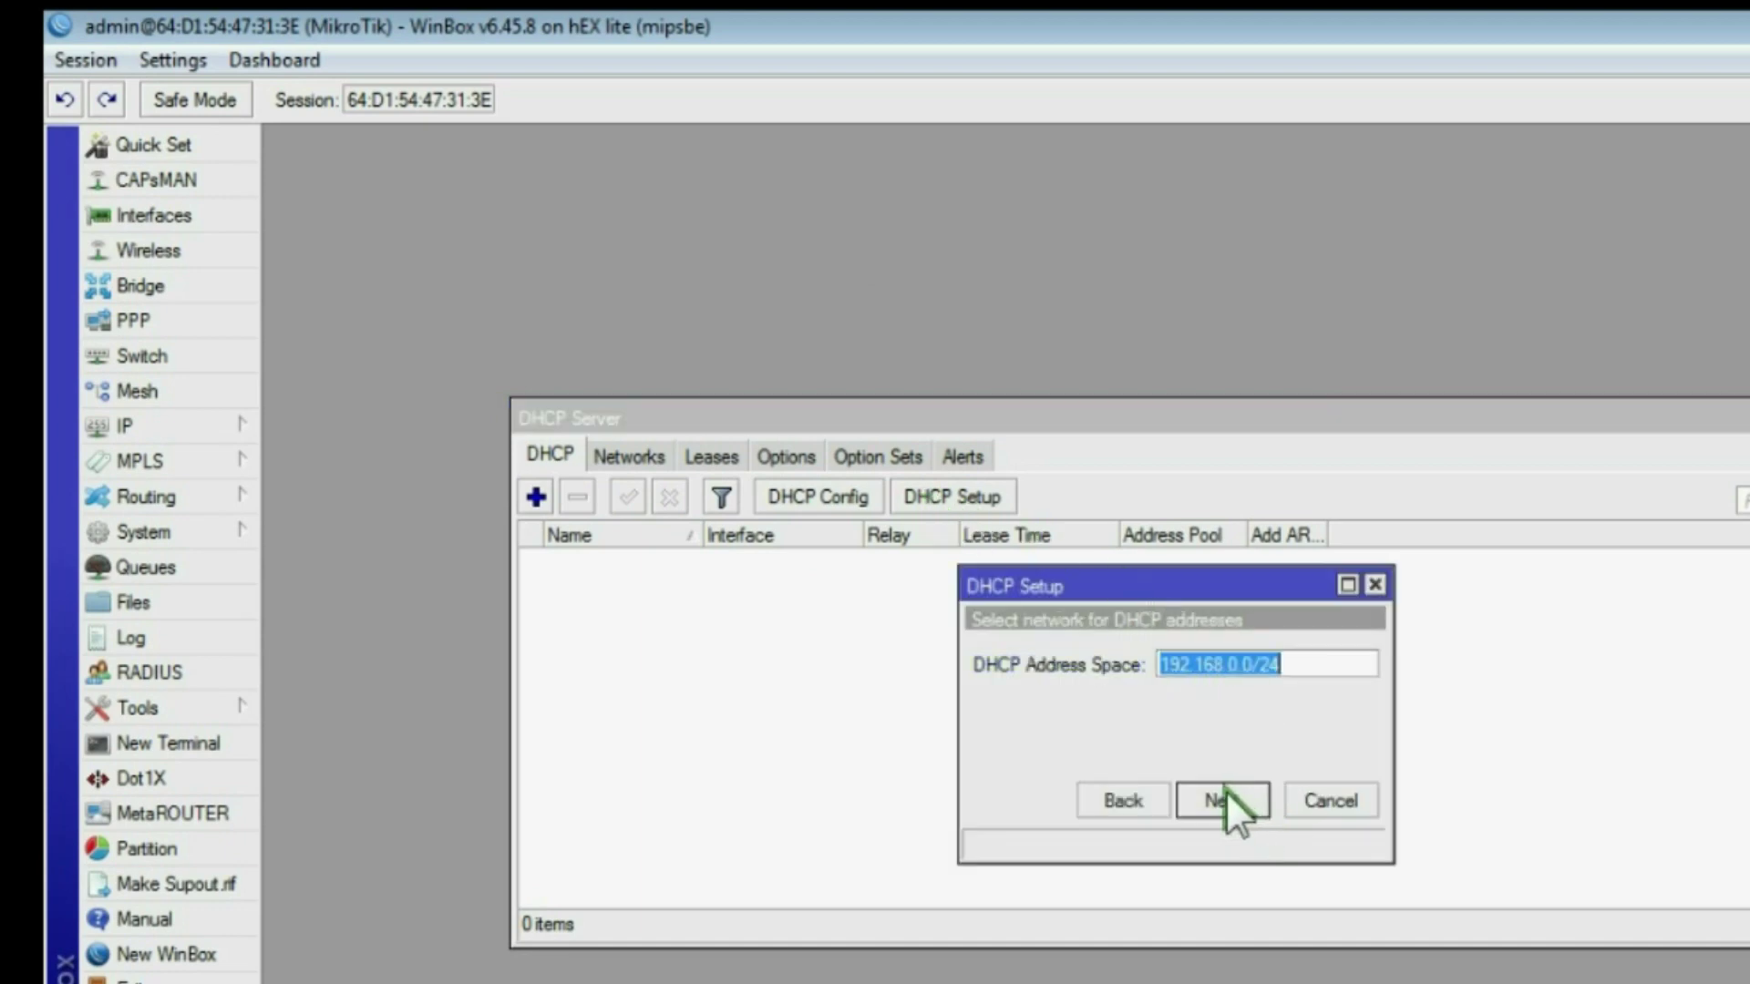
{"action": "left_click", "coordinate": [1222, 790]}
{"action": "left_click", "coordinate": [1222, 790]}
{"action": "left_click", "coordinate": [1221, 788]}
{"action": "left_click", "coordinate": [1221, 785]}
{"action": "left_click", "coordinate": [1221, 785]}
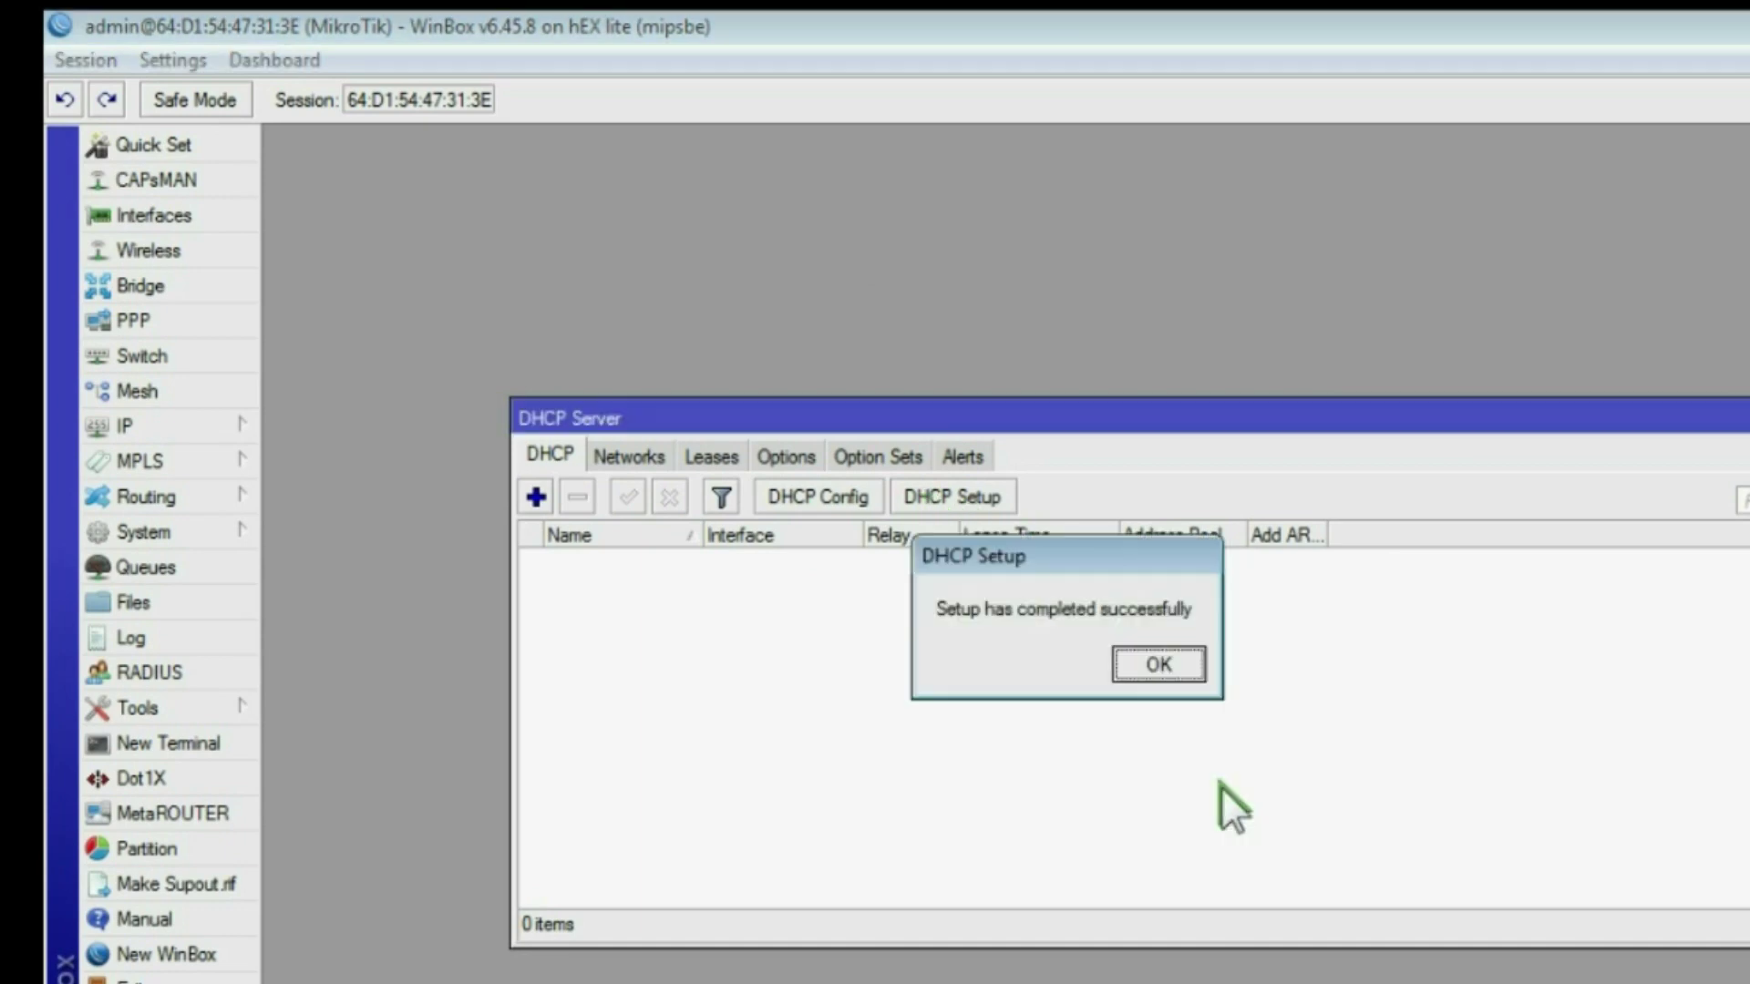
{"action": "left_click", "coordinate": [1165, 662]}
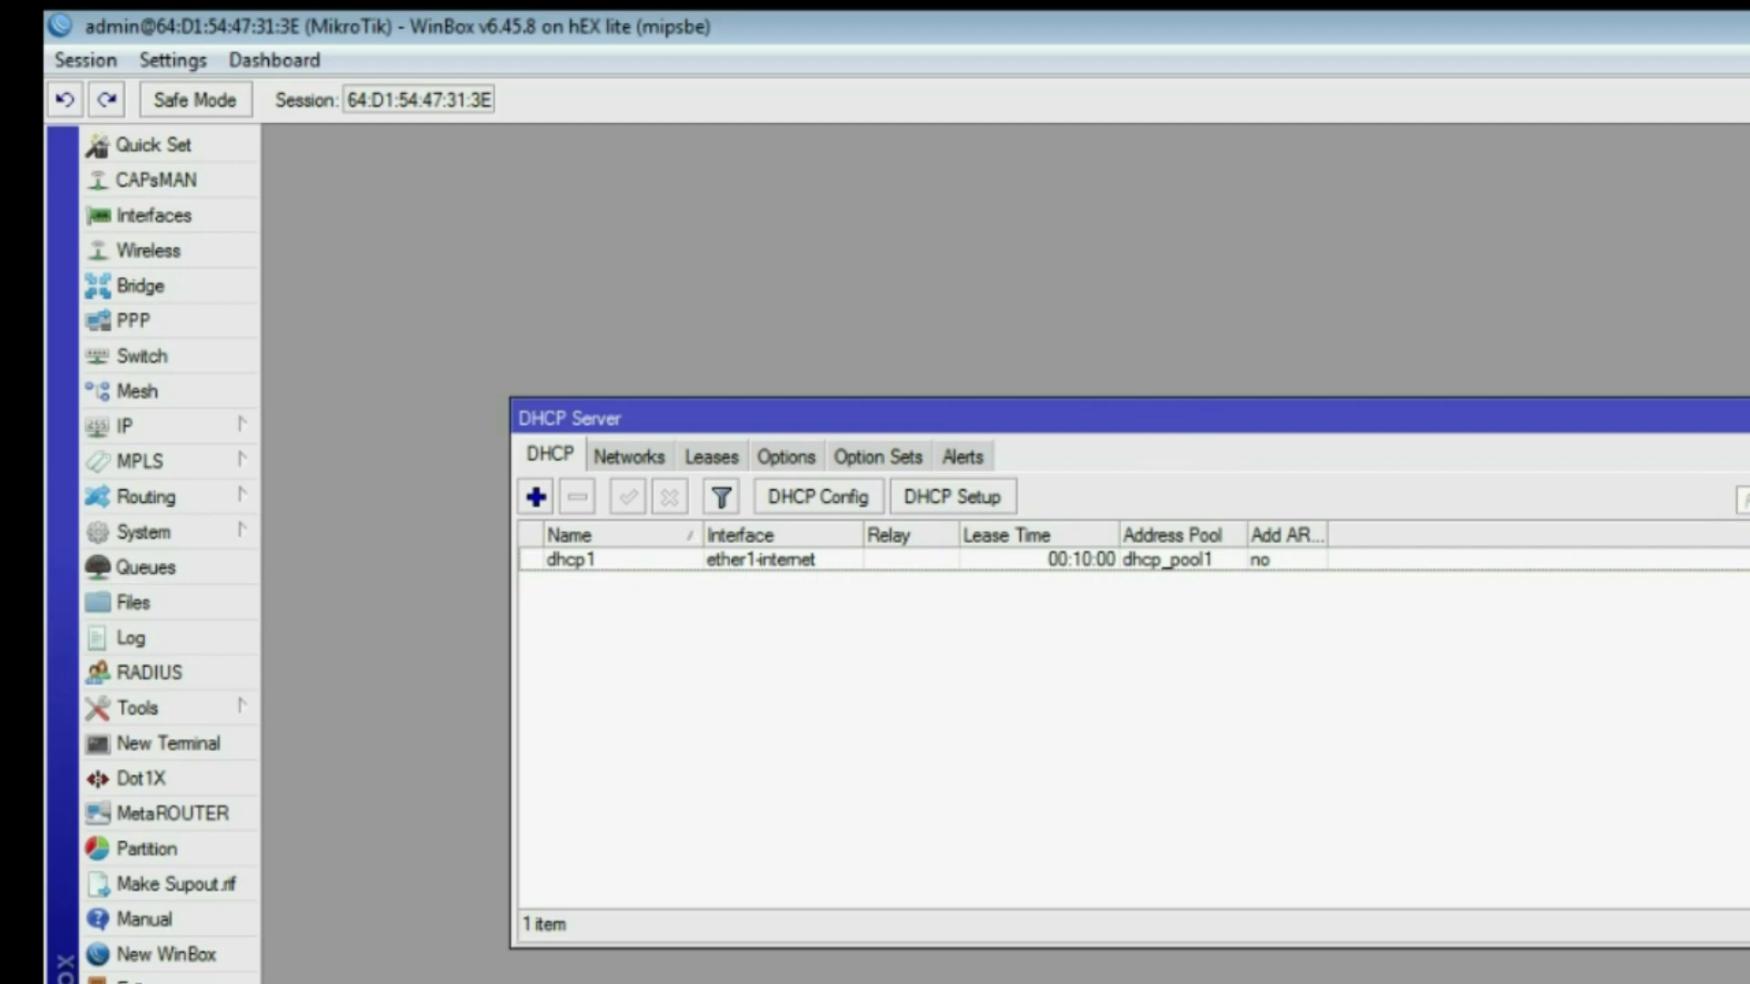
{"action": "left_click", "coordinate": [1740, 417]}
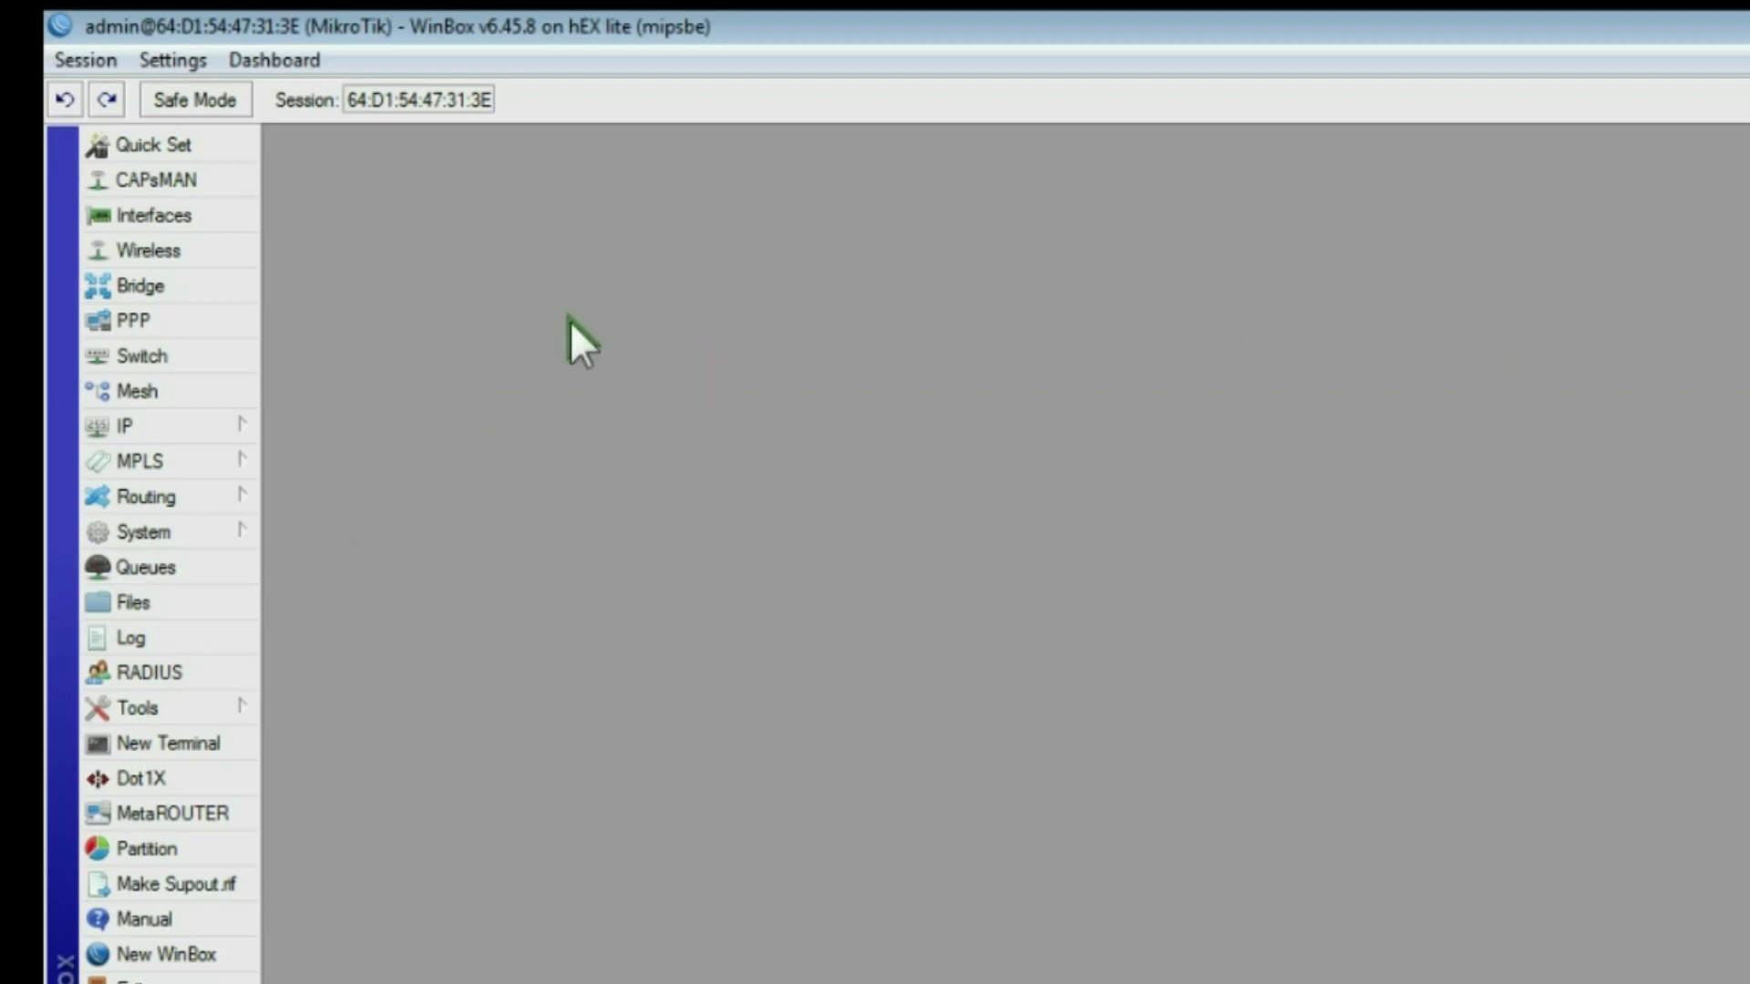
Step: Add a srcnat NAT rule with action log on out-interface ether1-internet
{"action": "left_click", "coordinate": [151, 418]}
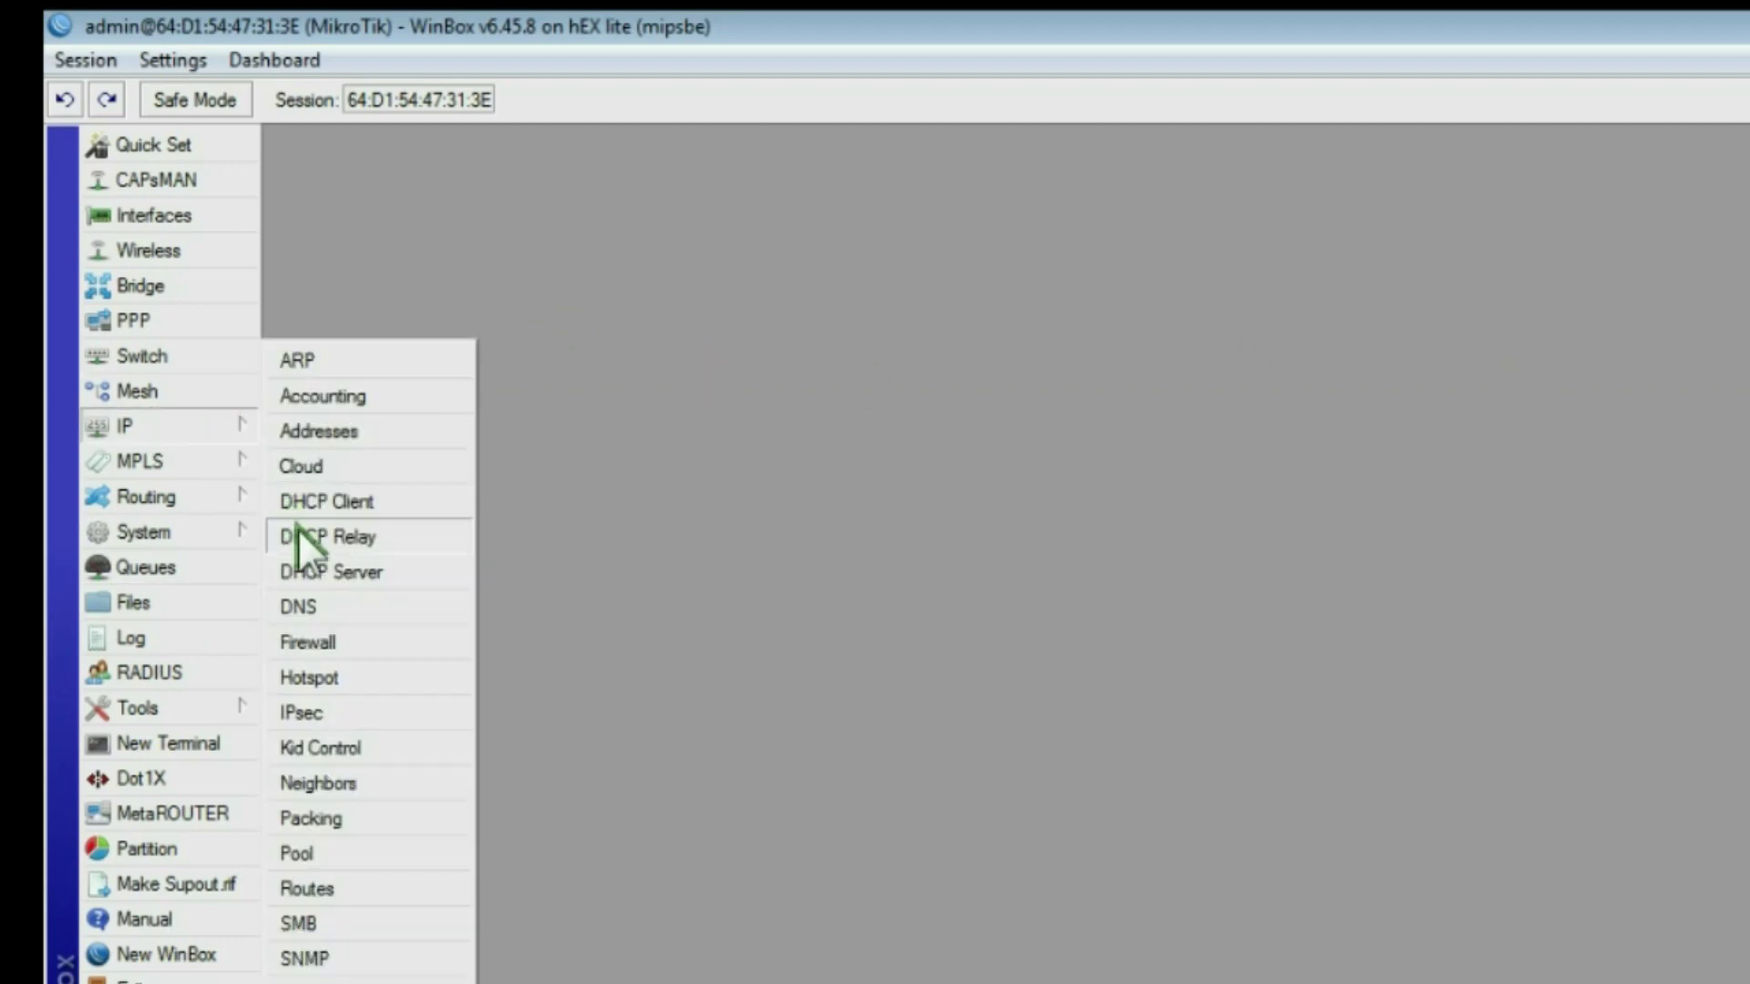
{"action": "left_click", "coordinate": [321, 636]}
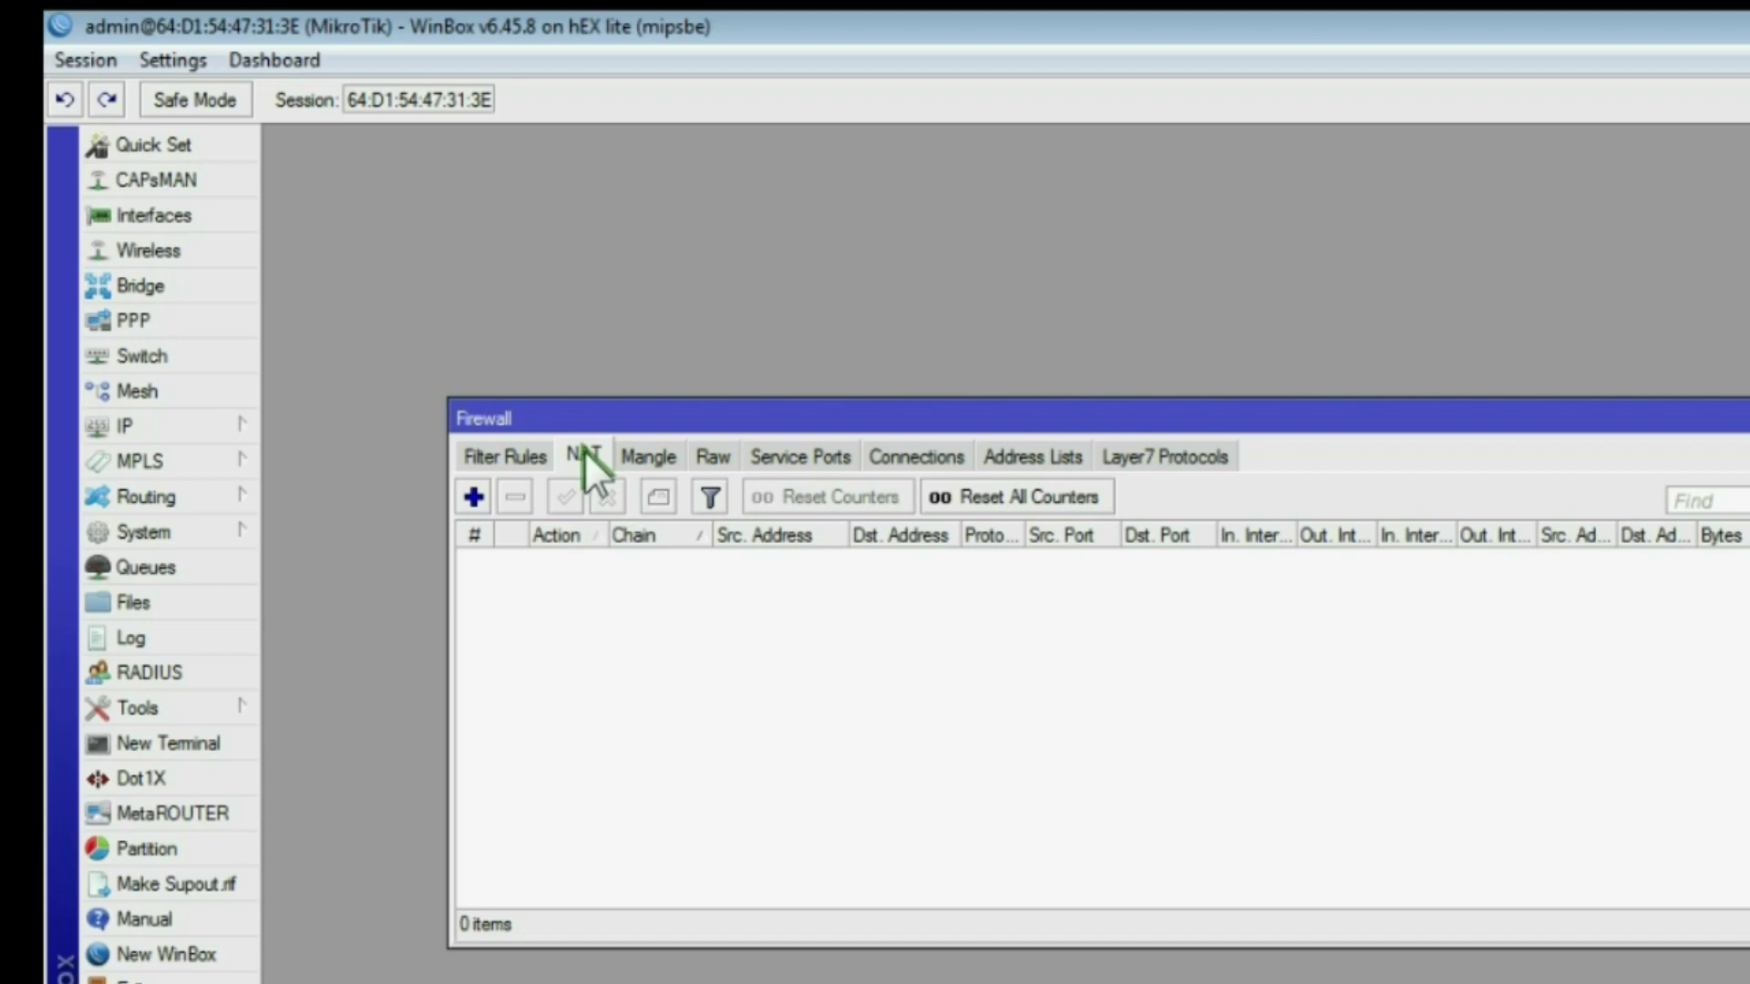
{"action": "left_click", "coordinate": [472, 497]}
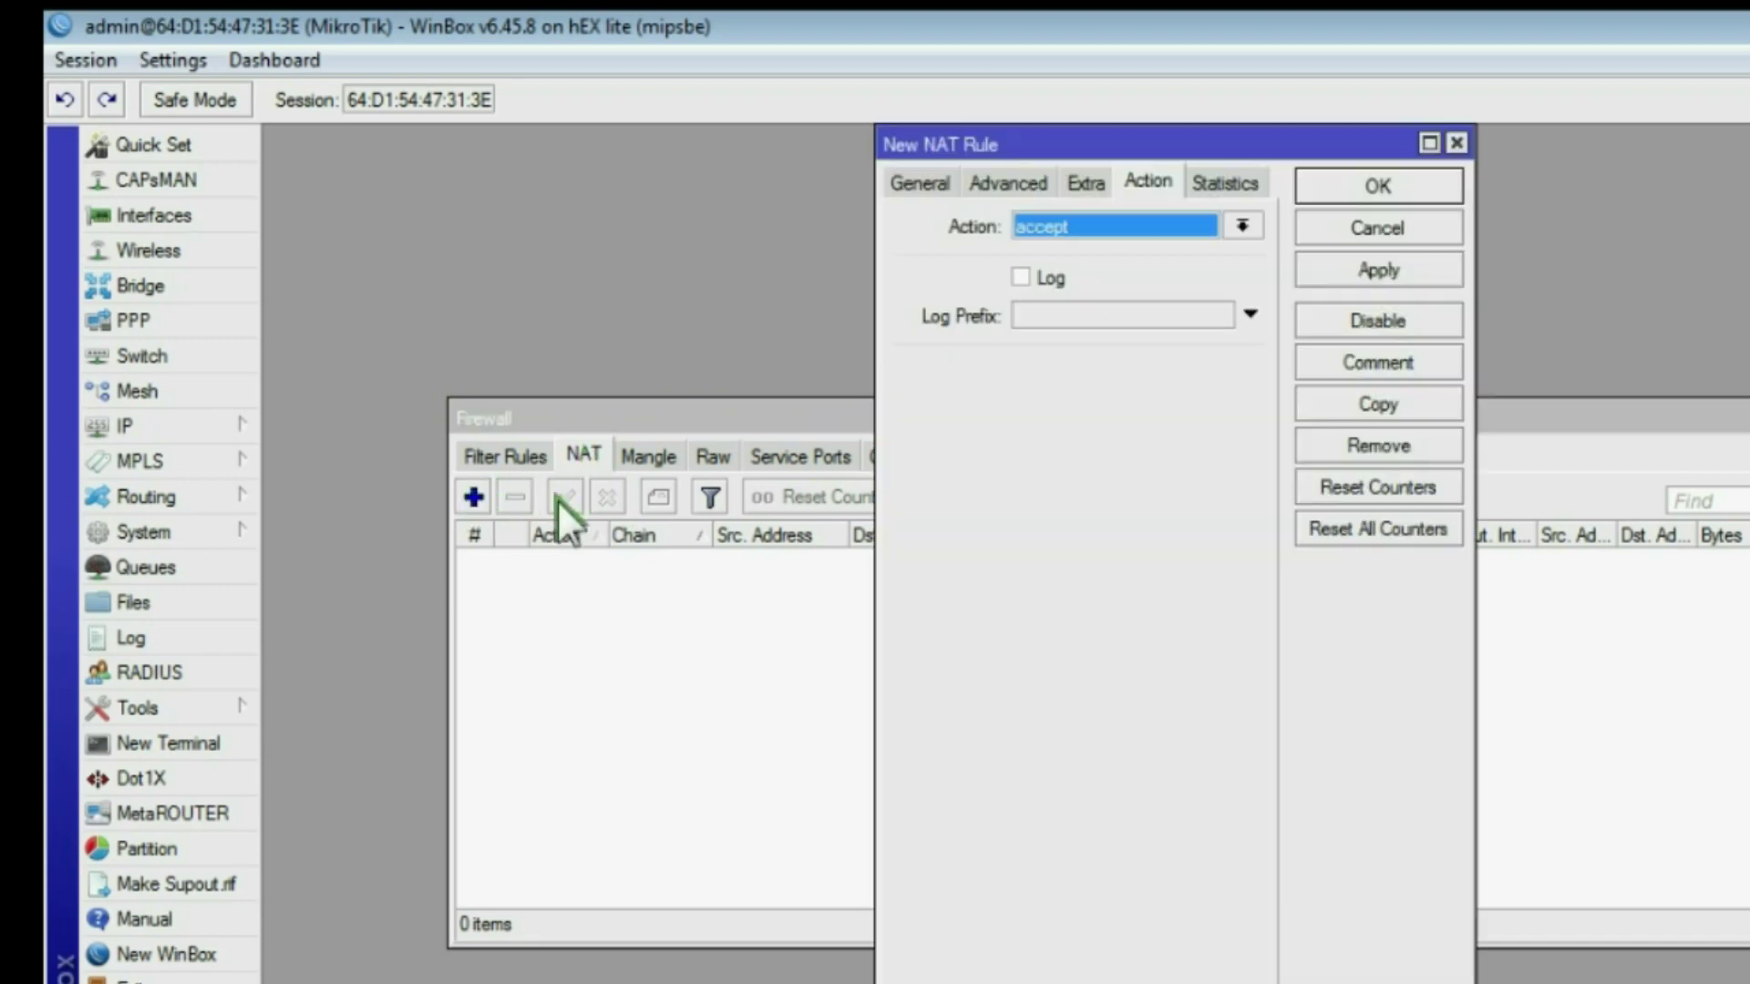
{"action": "left_click", "coordinate": [917, 183]}
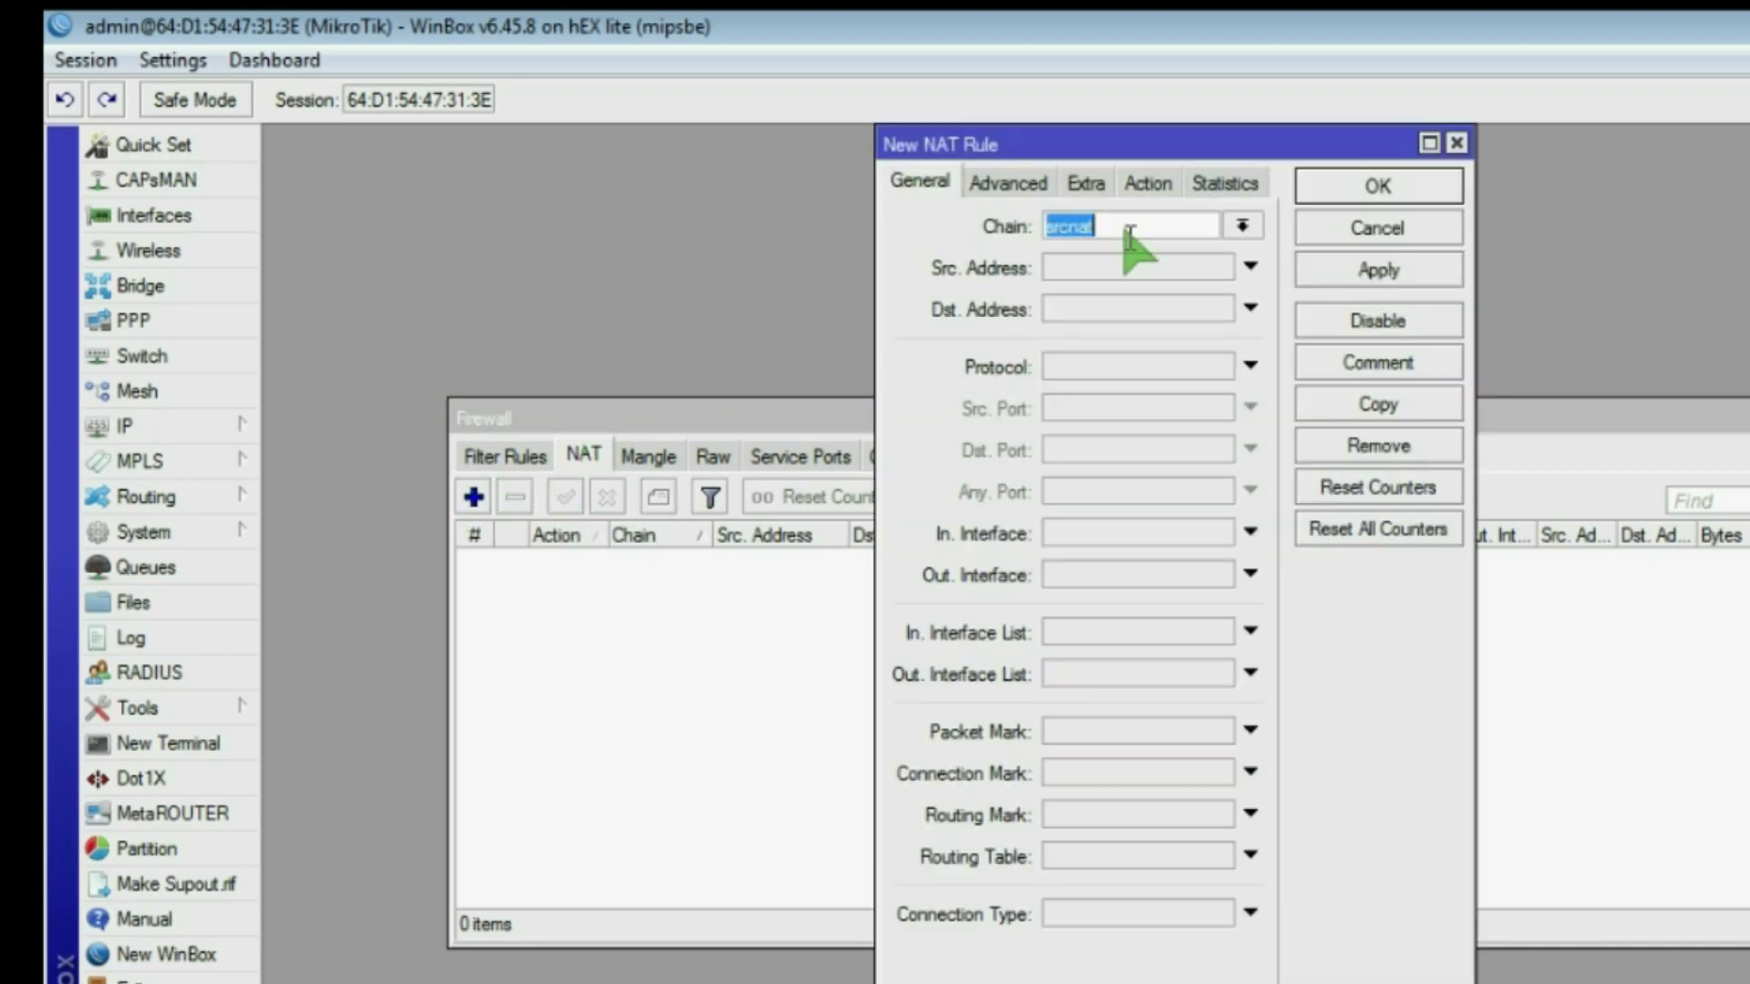
{"action": "left_click", "coordinate": [1096, 228]}
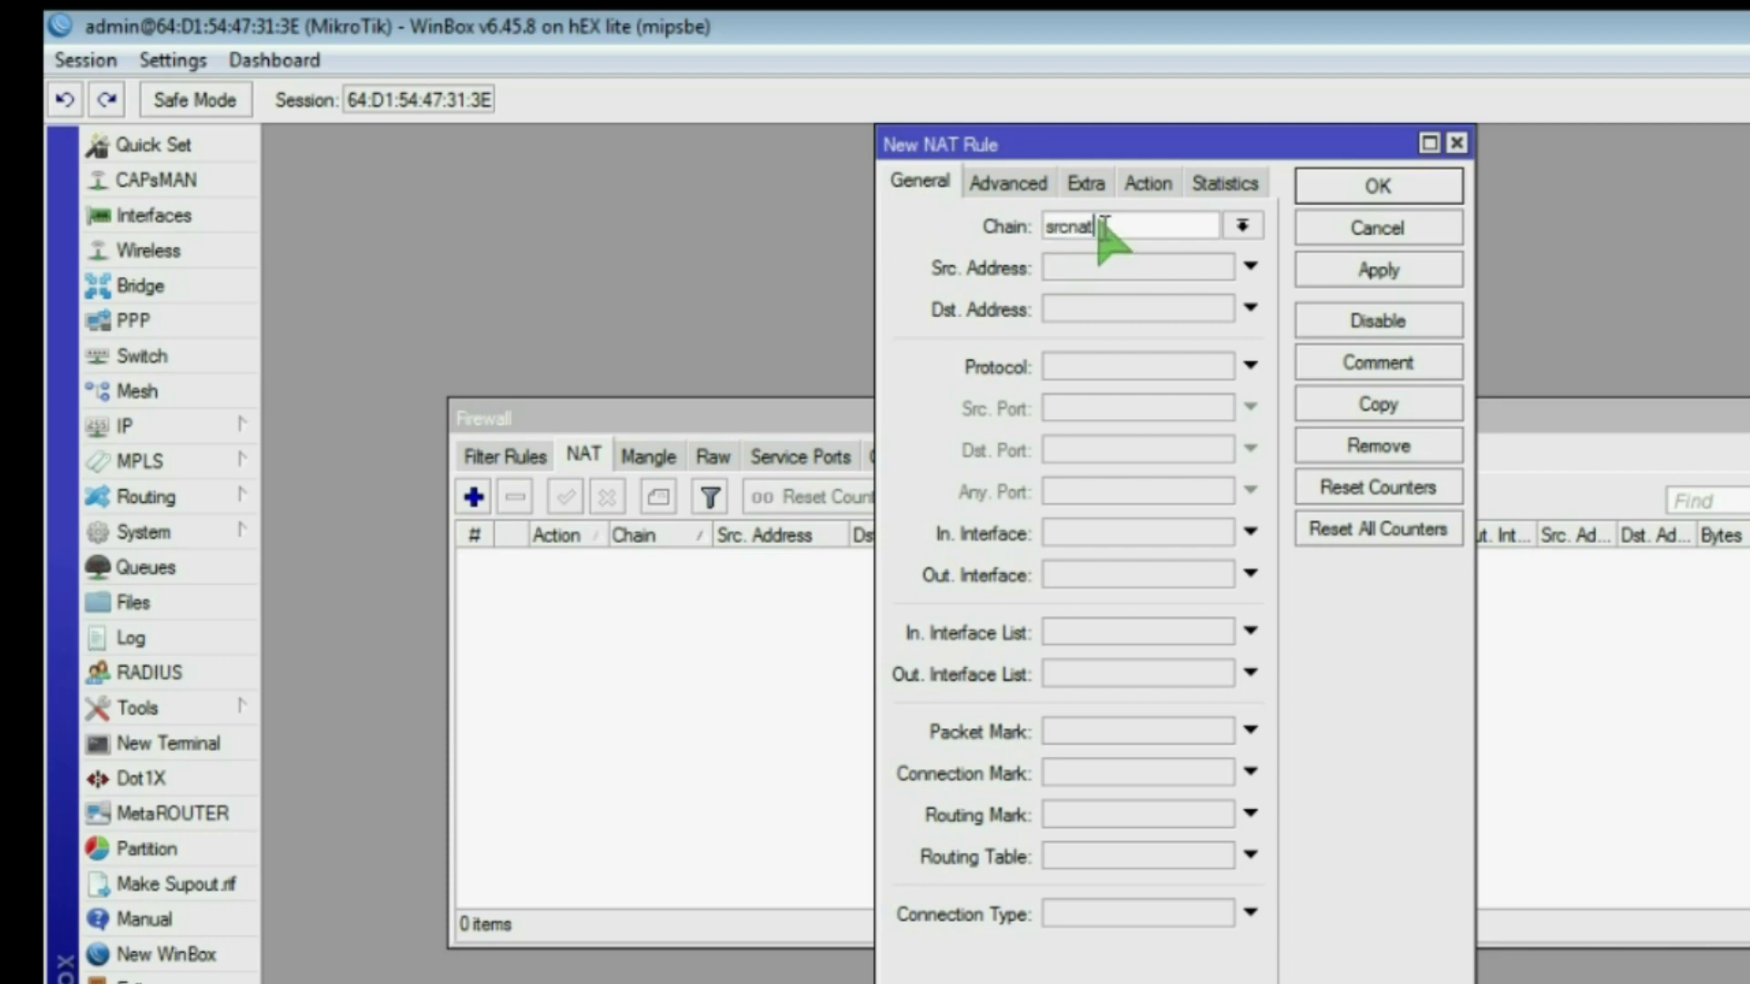
{"action": "left_click", "coordinate": [1068, 571]}
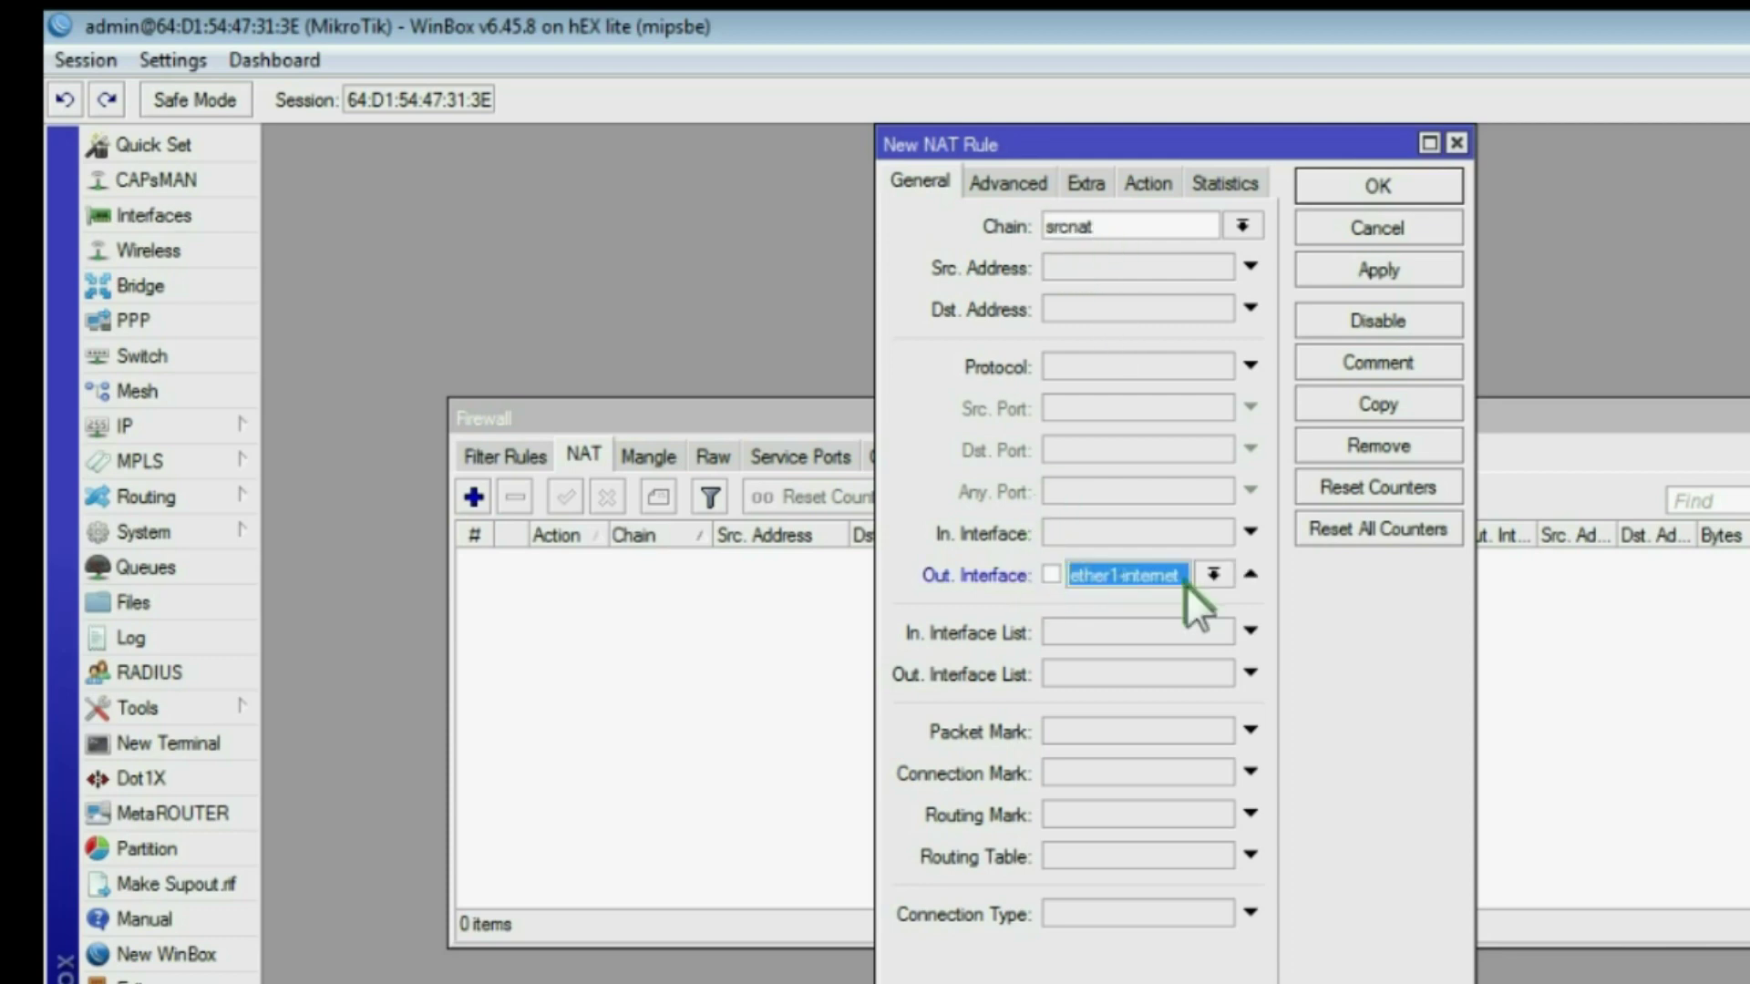
{"action": "left_click", "coordinate": [1150, 184]}
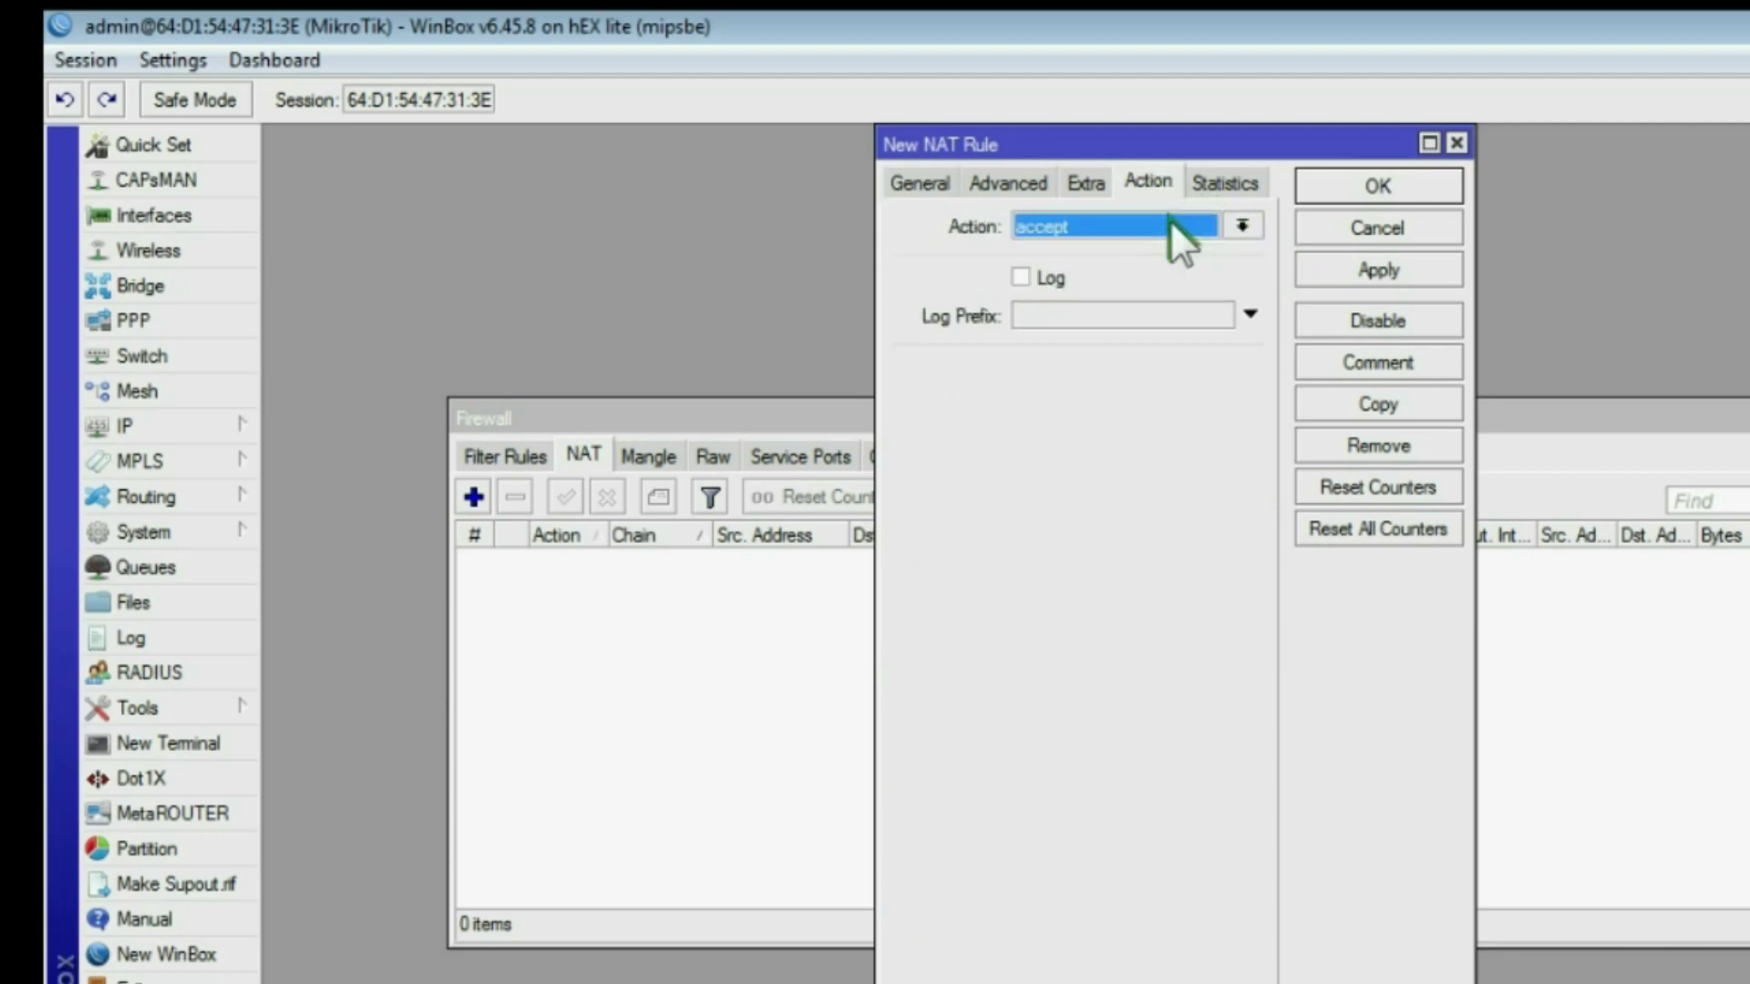
{"action": "left_click", "coordinate": [1170, 226]}
{"action": "left_click", "coordinate": [1101, 357]}
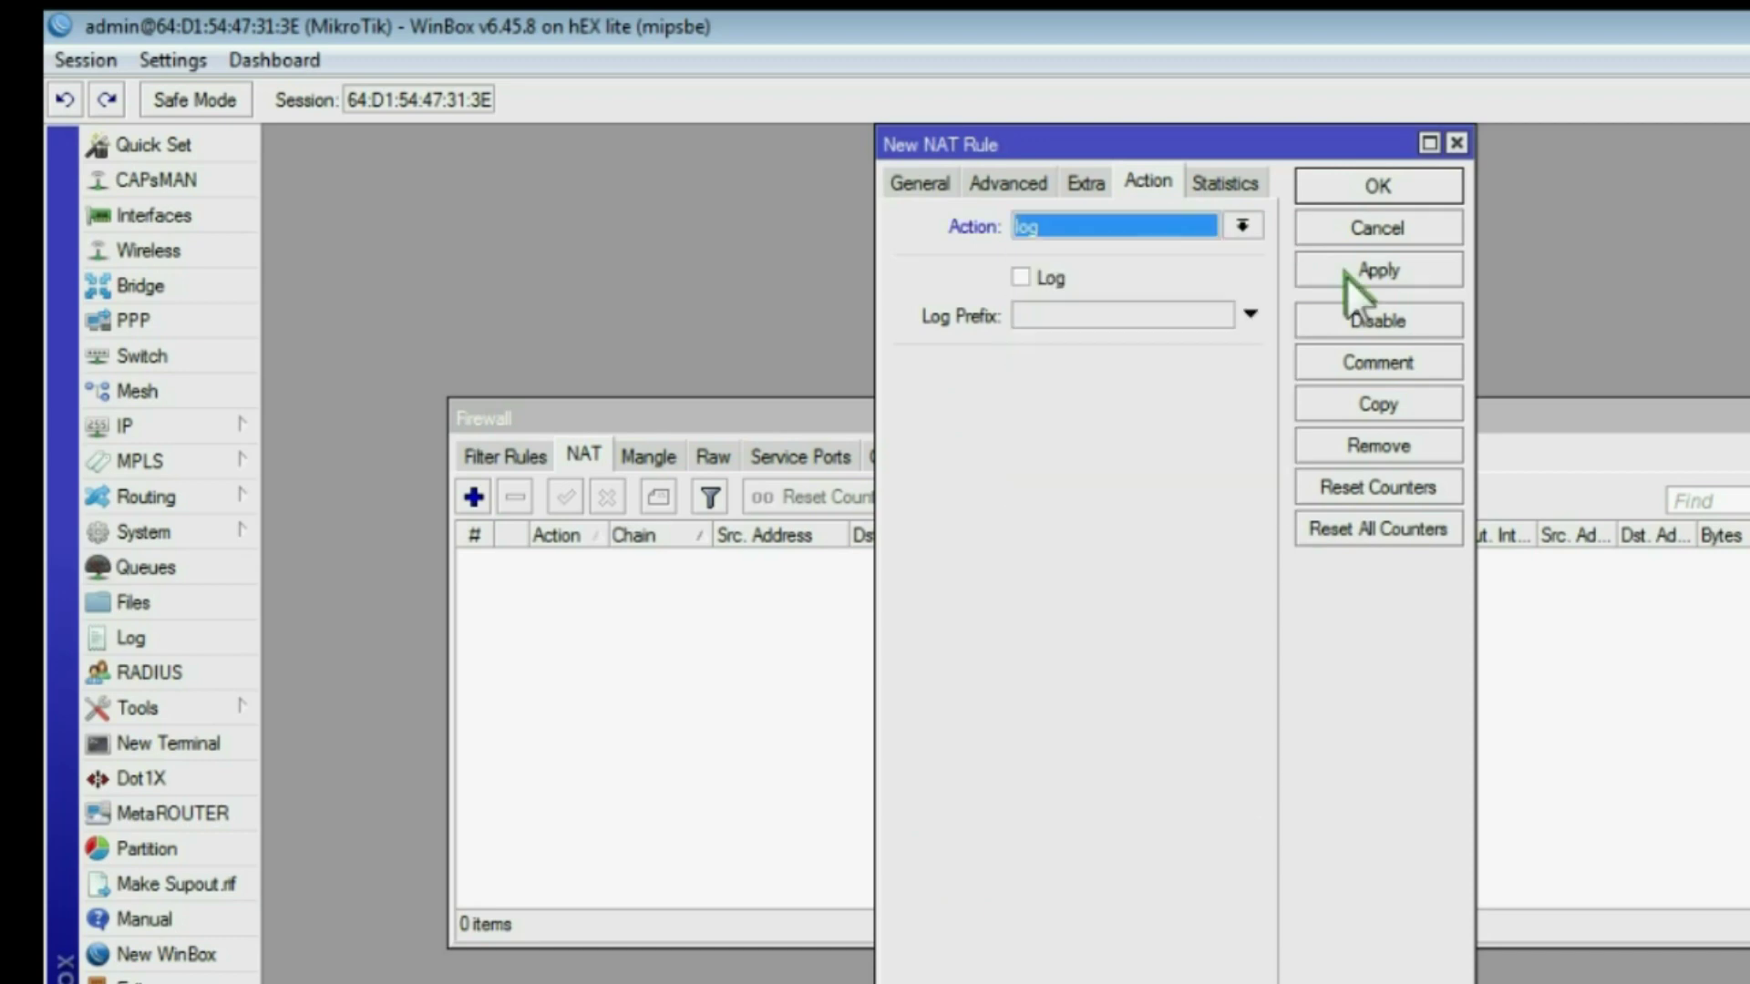
{"action": "left_click", "coordinate": [1345, 275]}
{"action": "left_click", "coordinate": [1367, 182]}
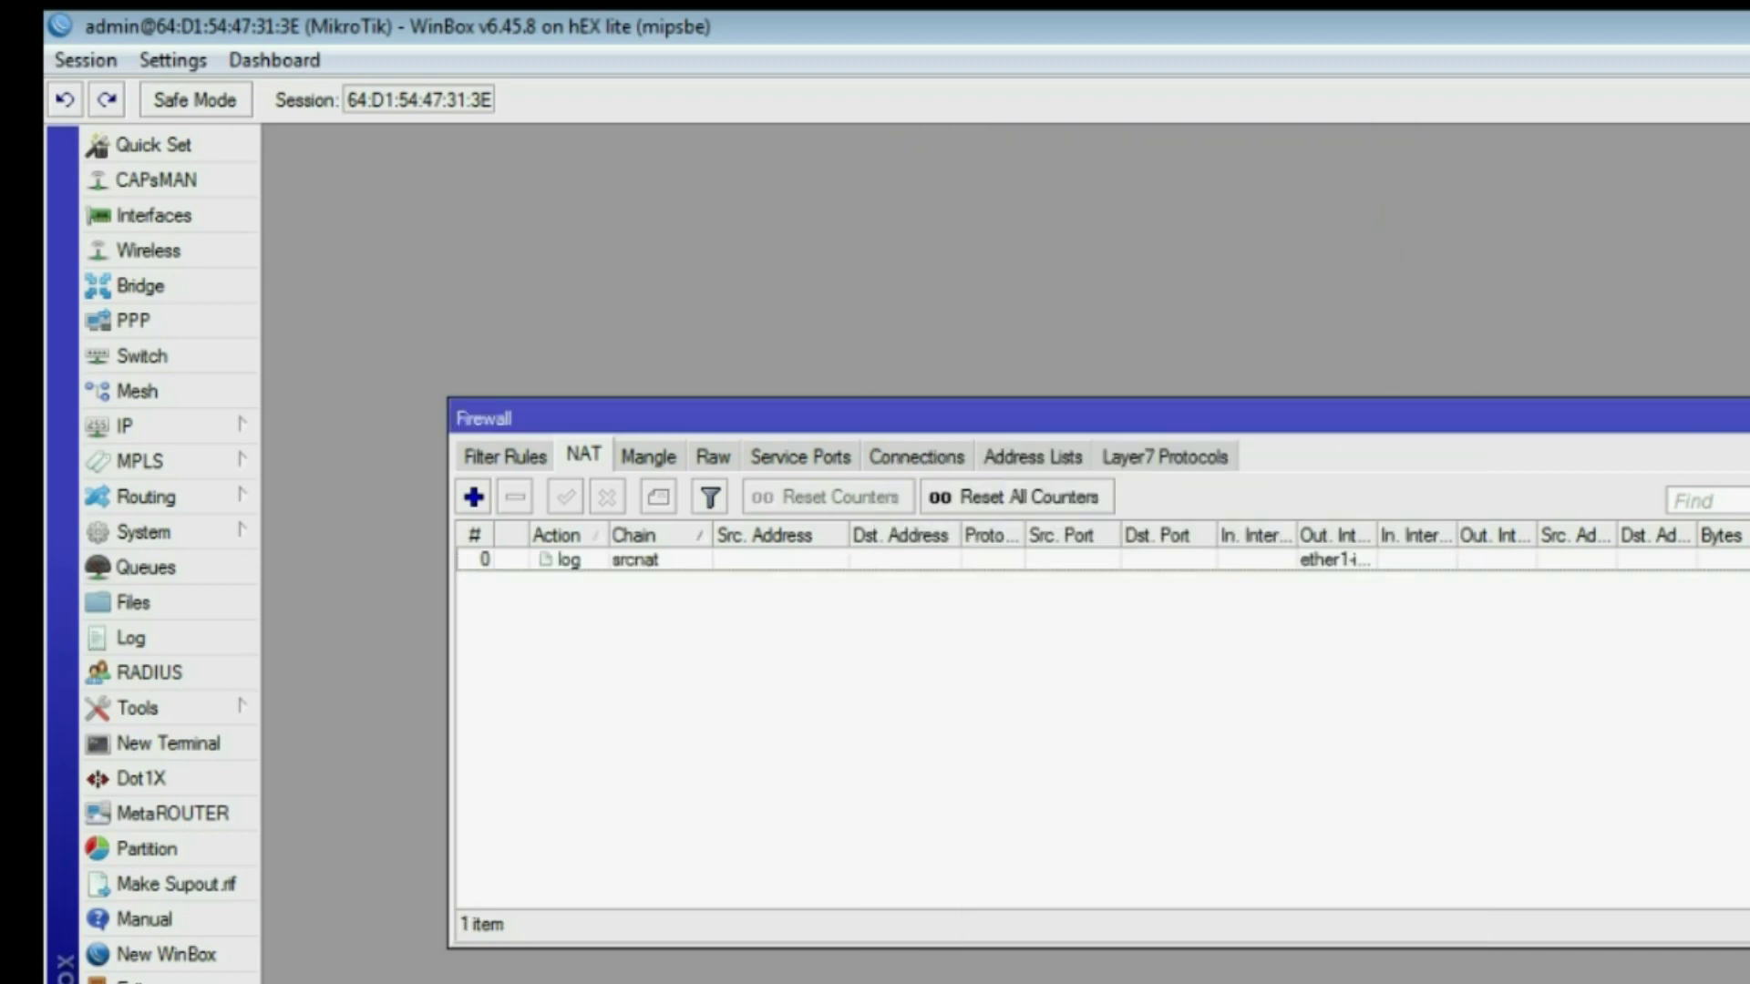
{"action": "key", "text": "Escape"}
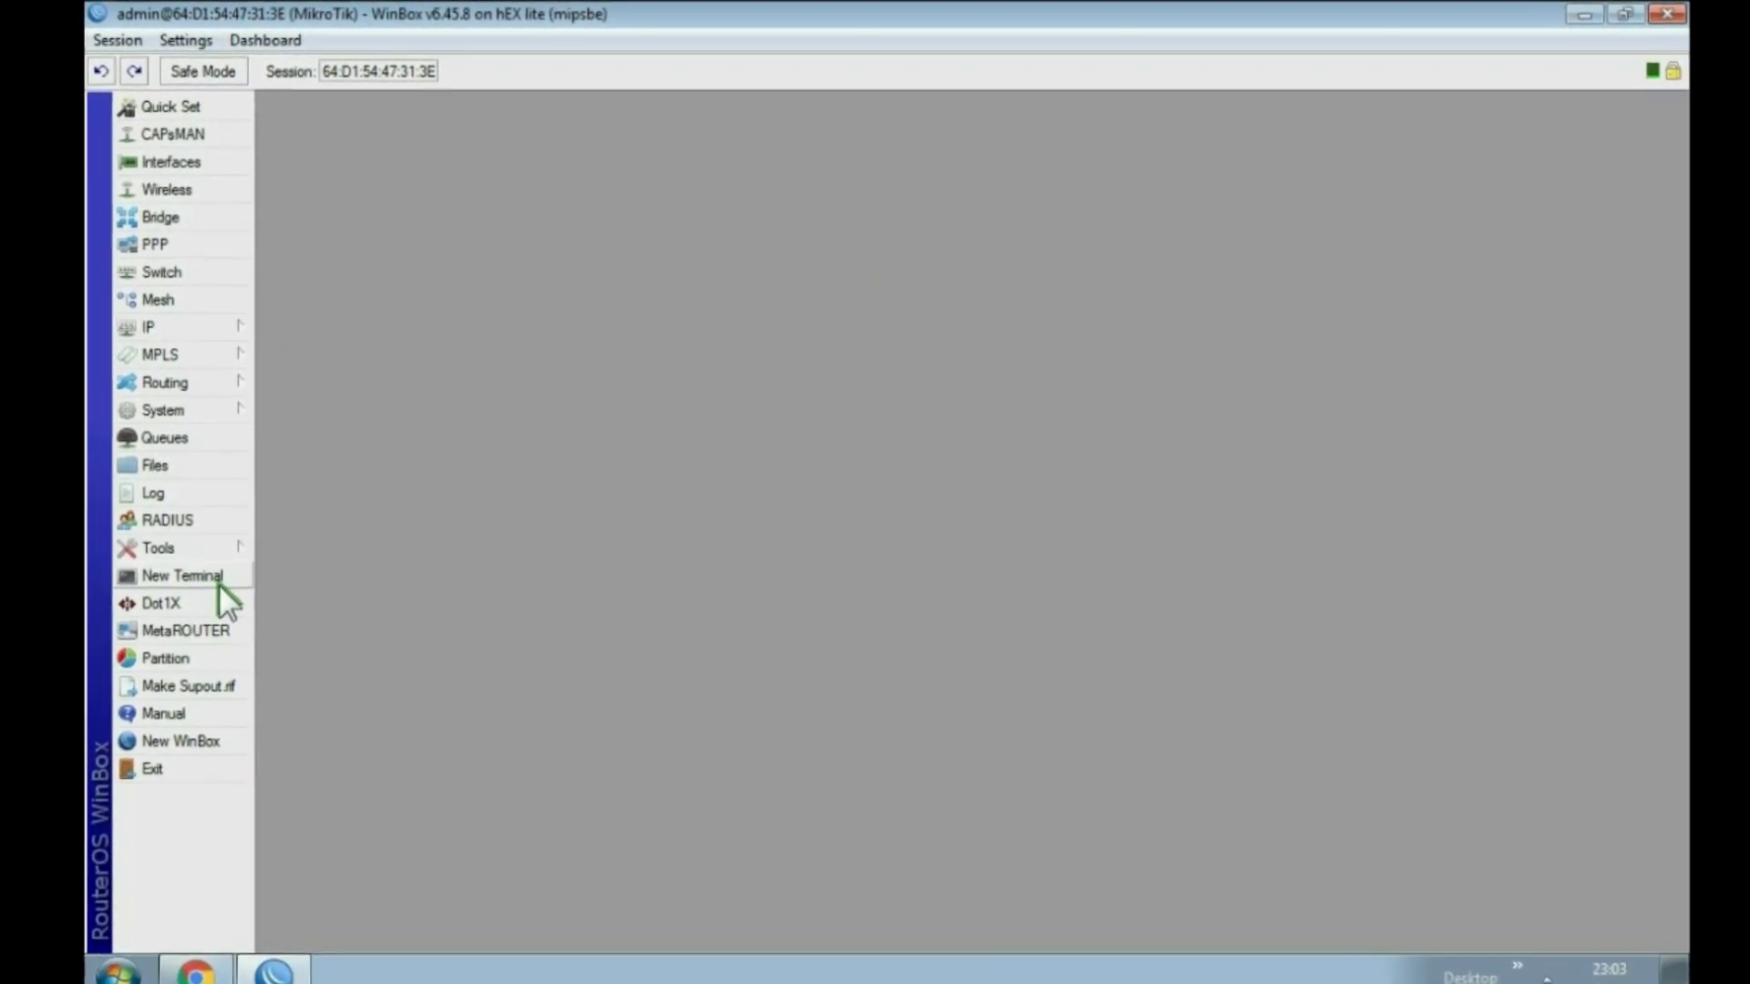
{"action": "left_click", "coordinate": [194, 573]}
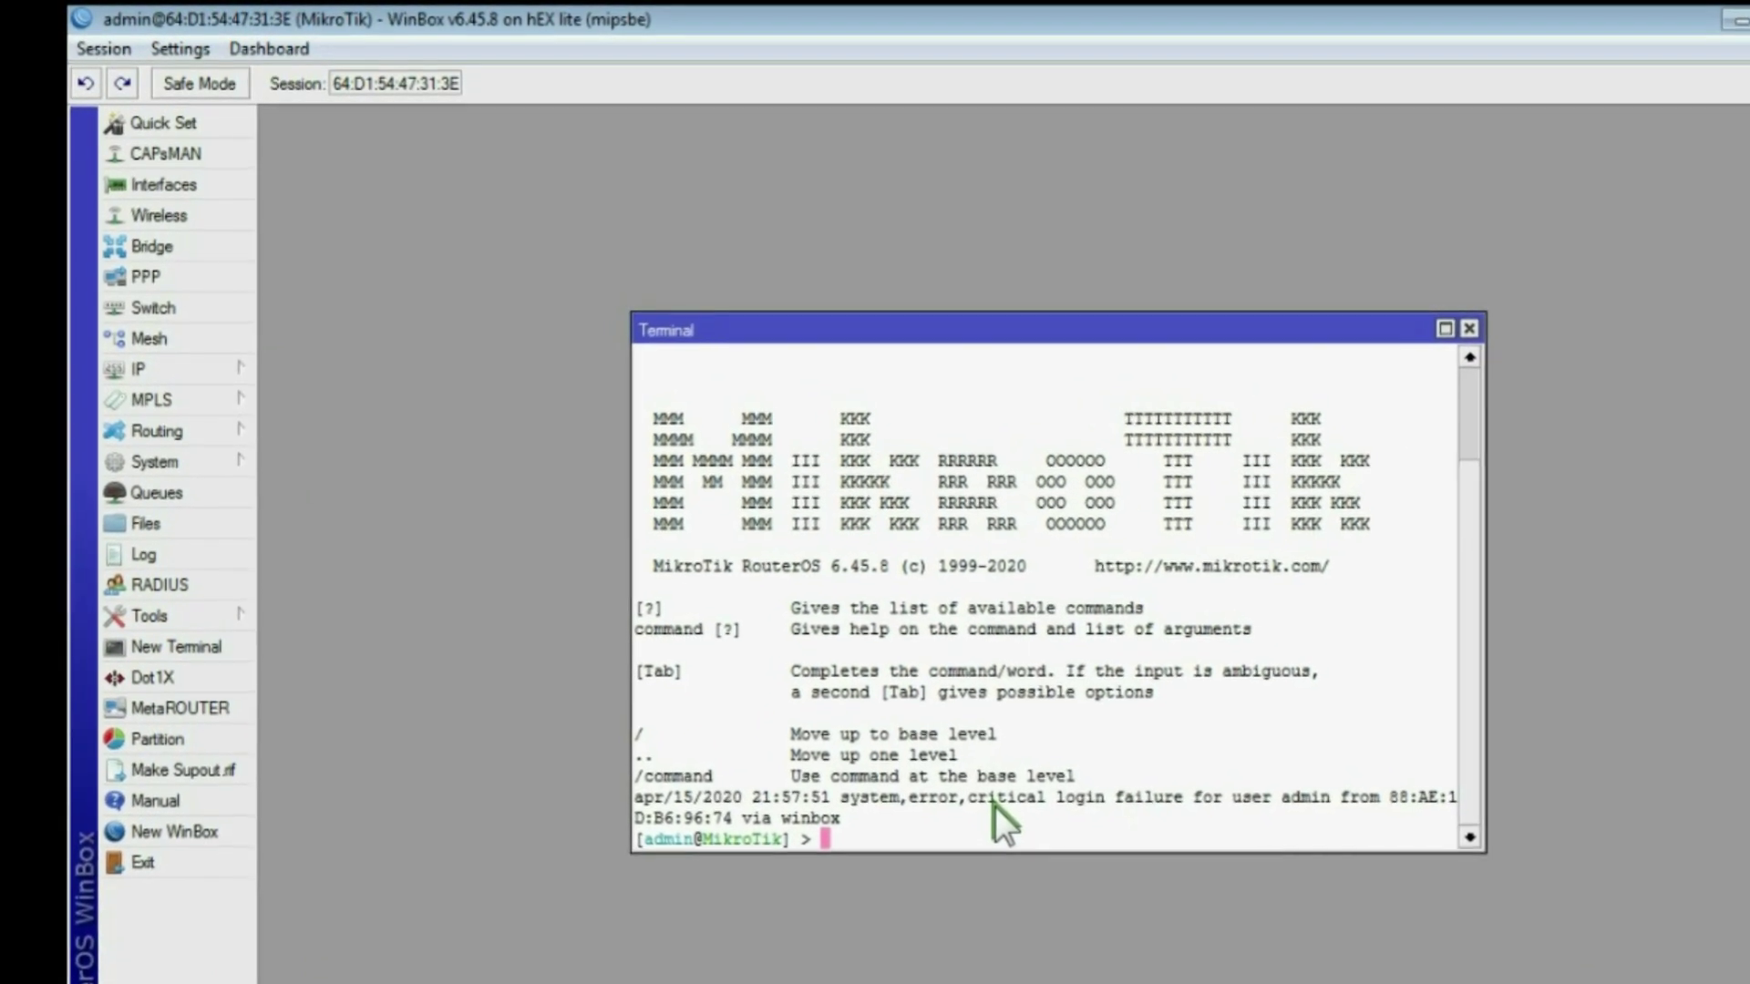
{"action": "type", "text": "ping goo"}
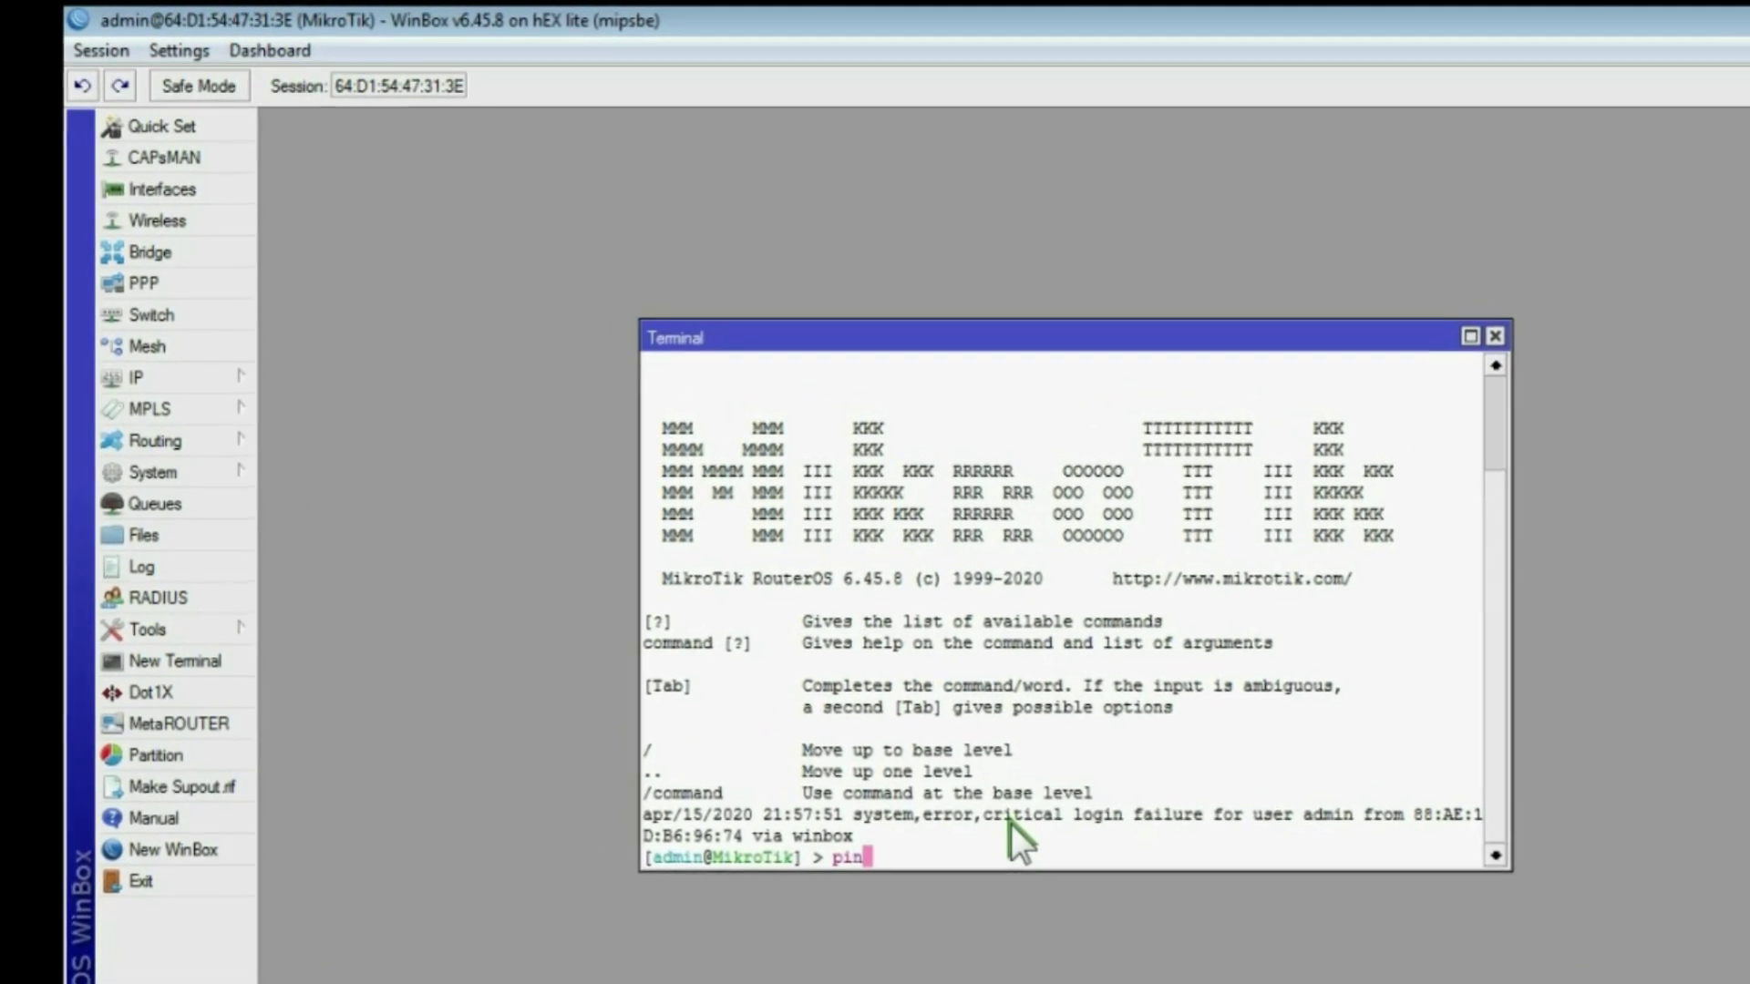
{"action": "type", "text": "gle.c"}
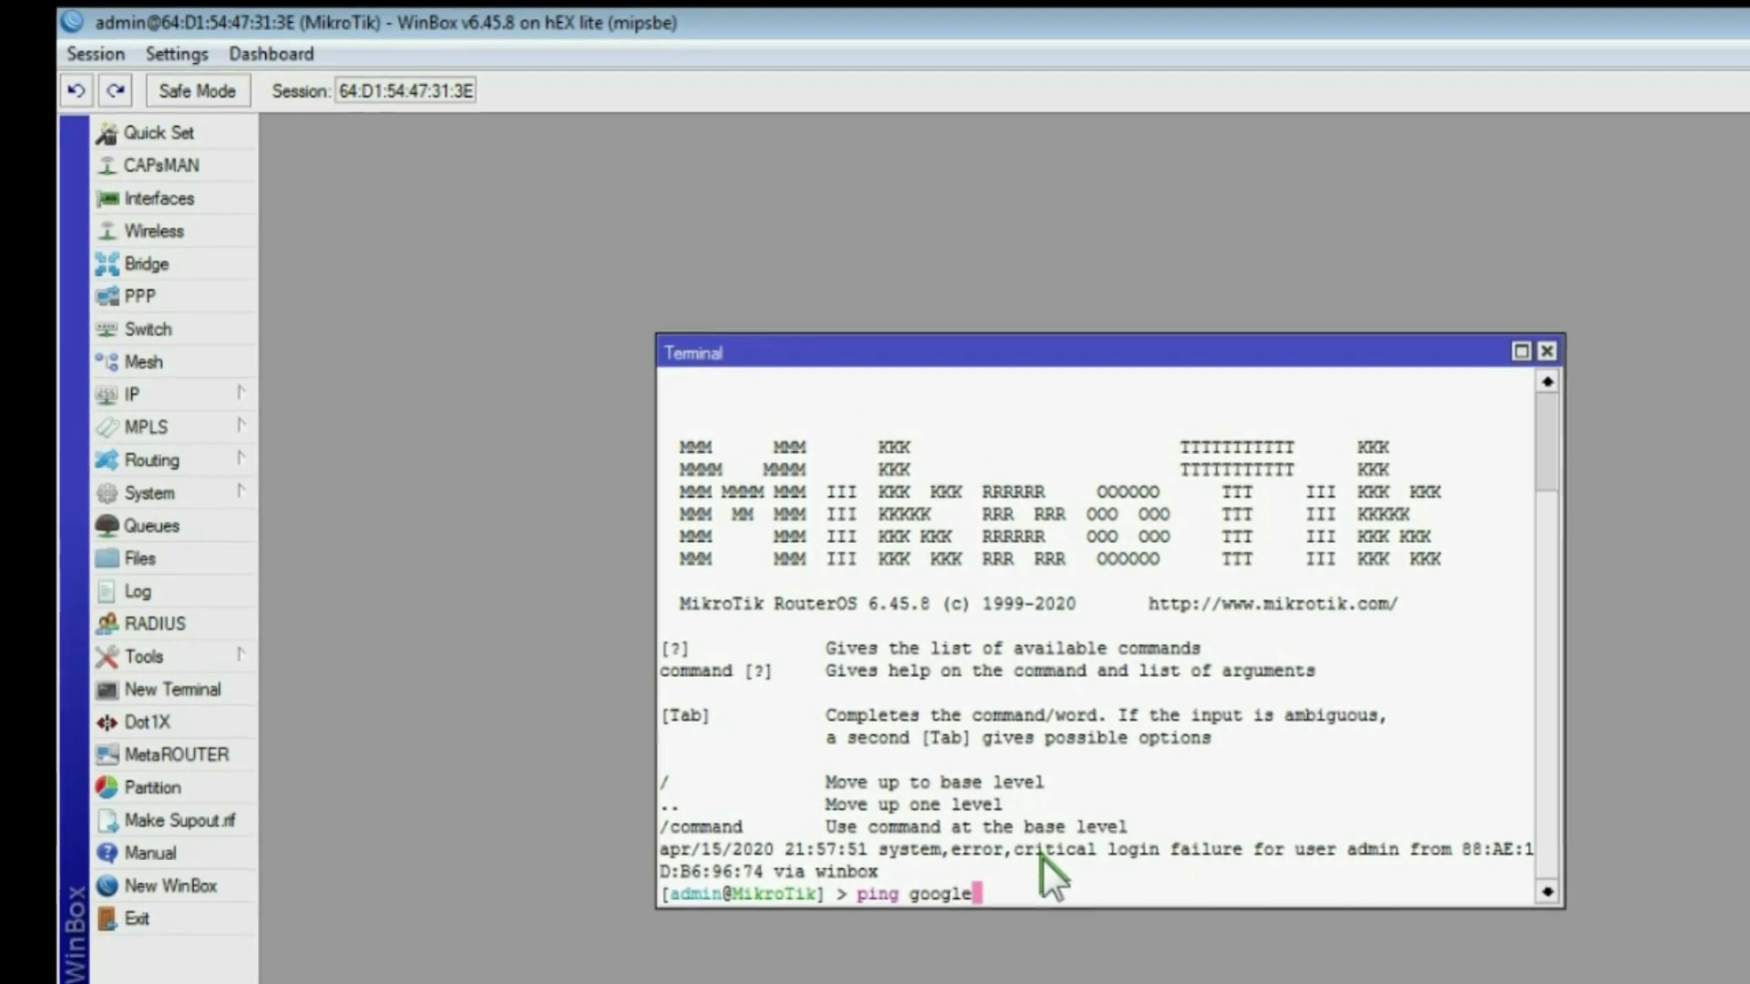
{"action": "type", "text": "om"}
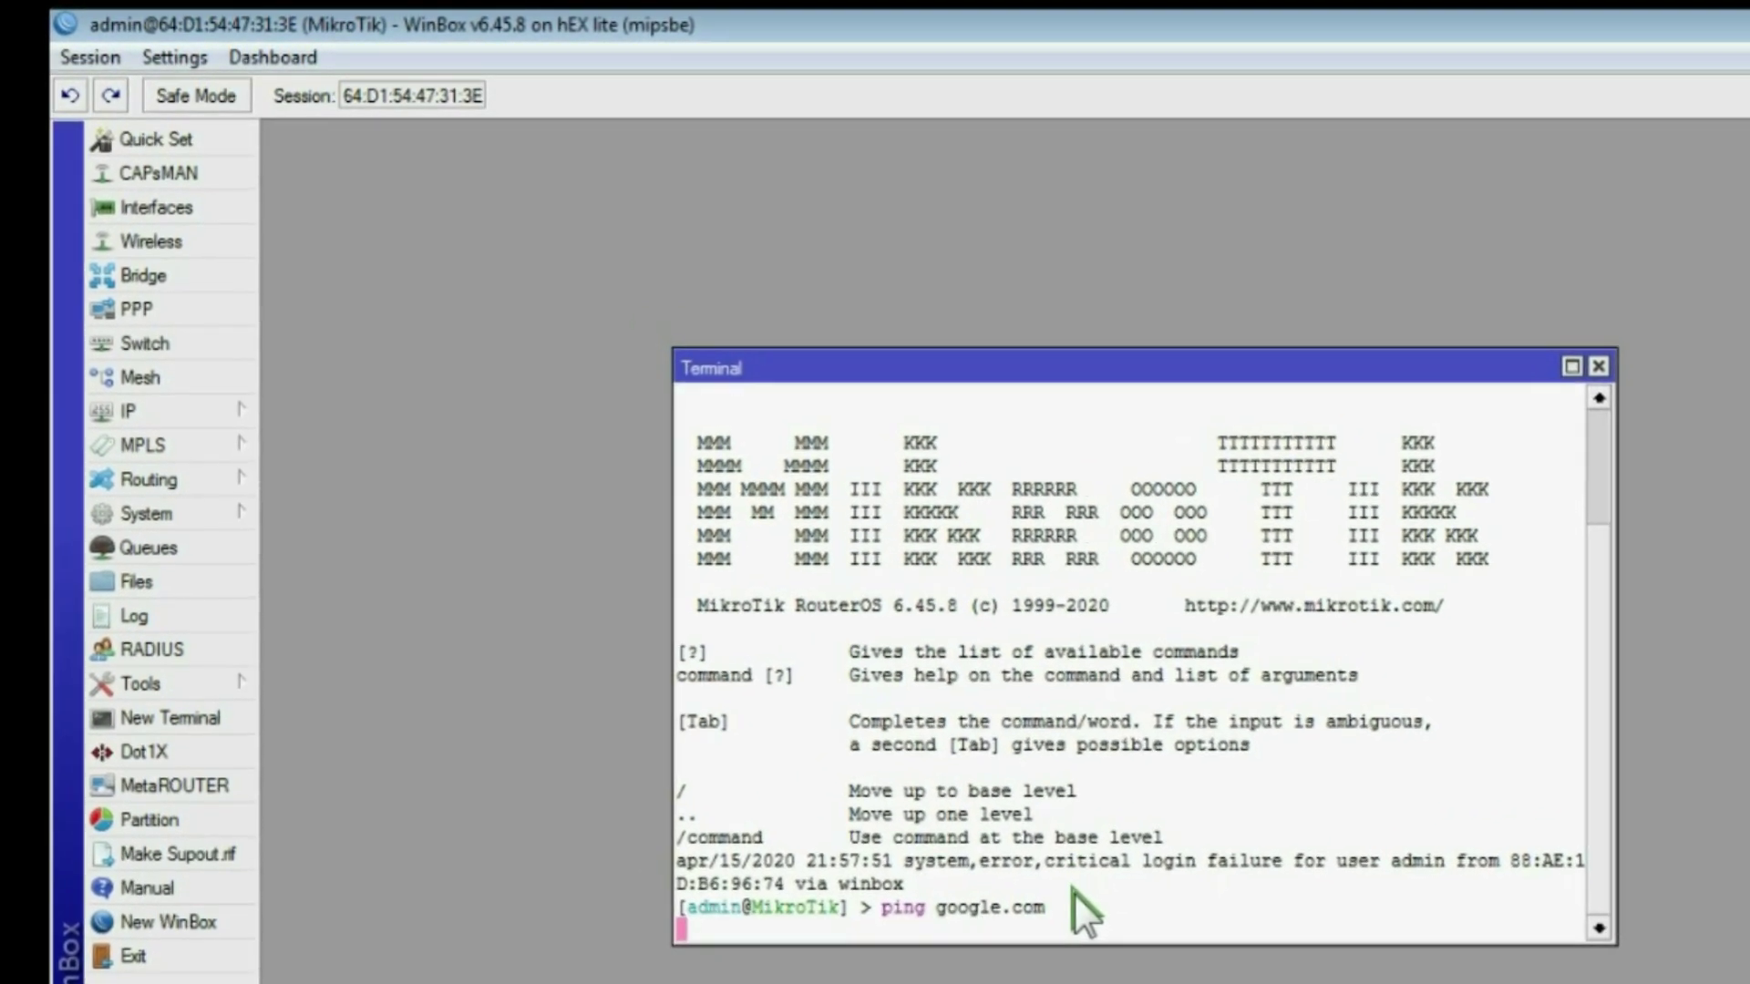
{"action": "key", "text": "Return"}
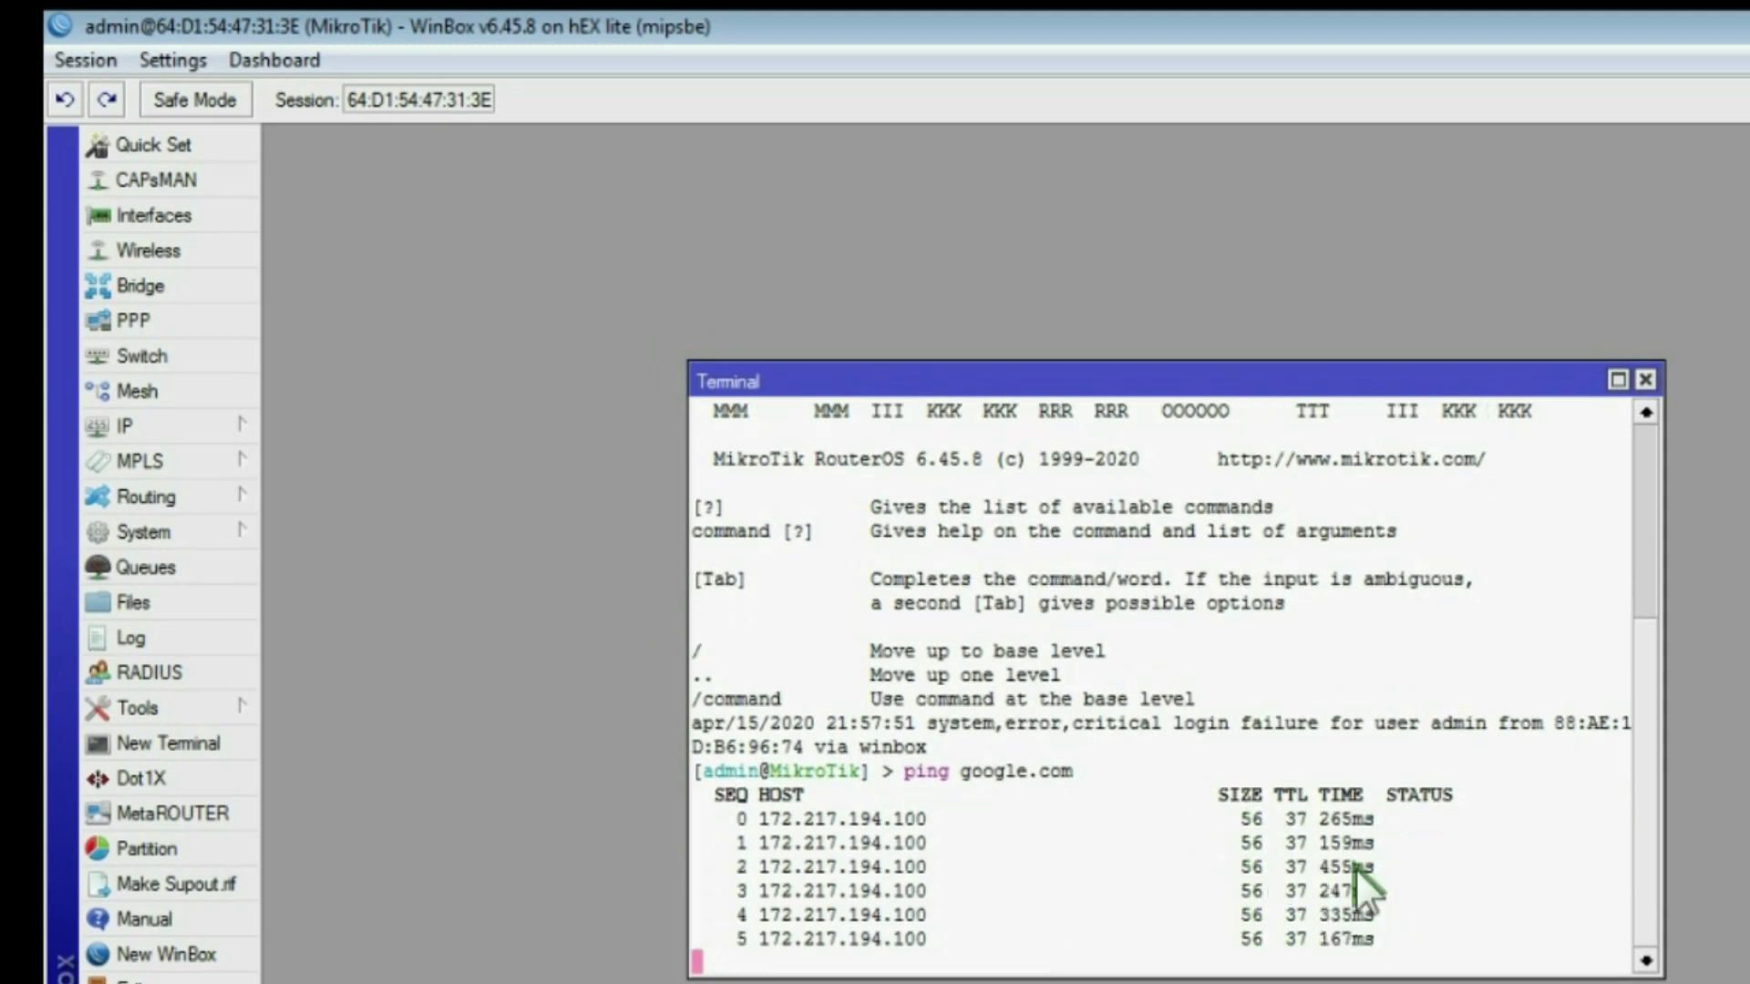
{"action": "left_click", "coordinate": [1645, 380]}
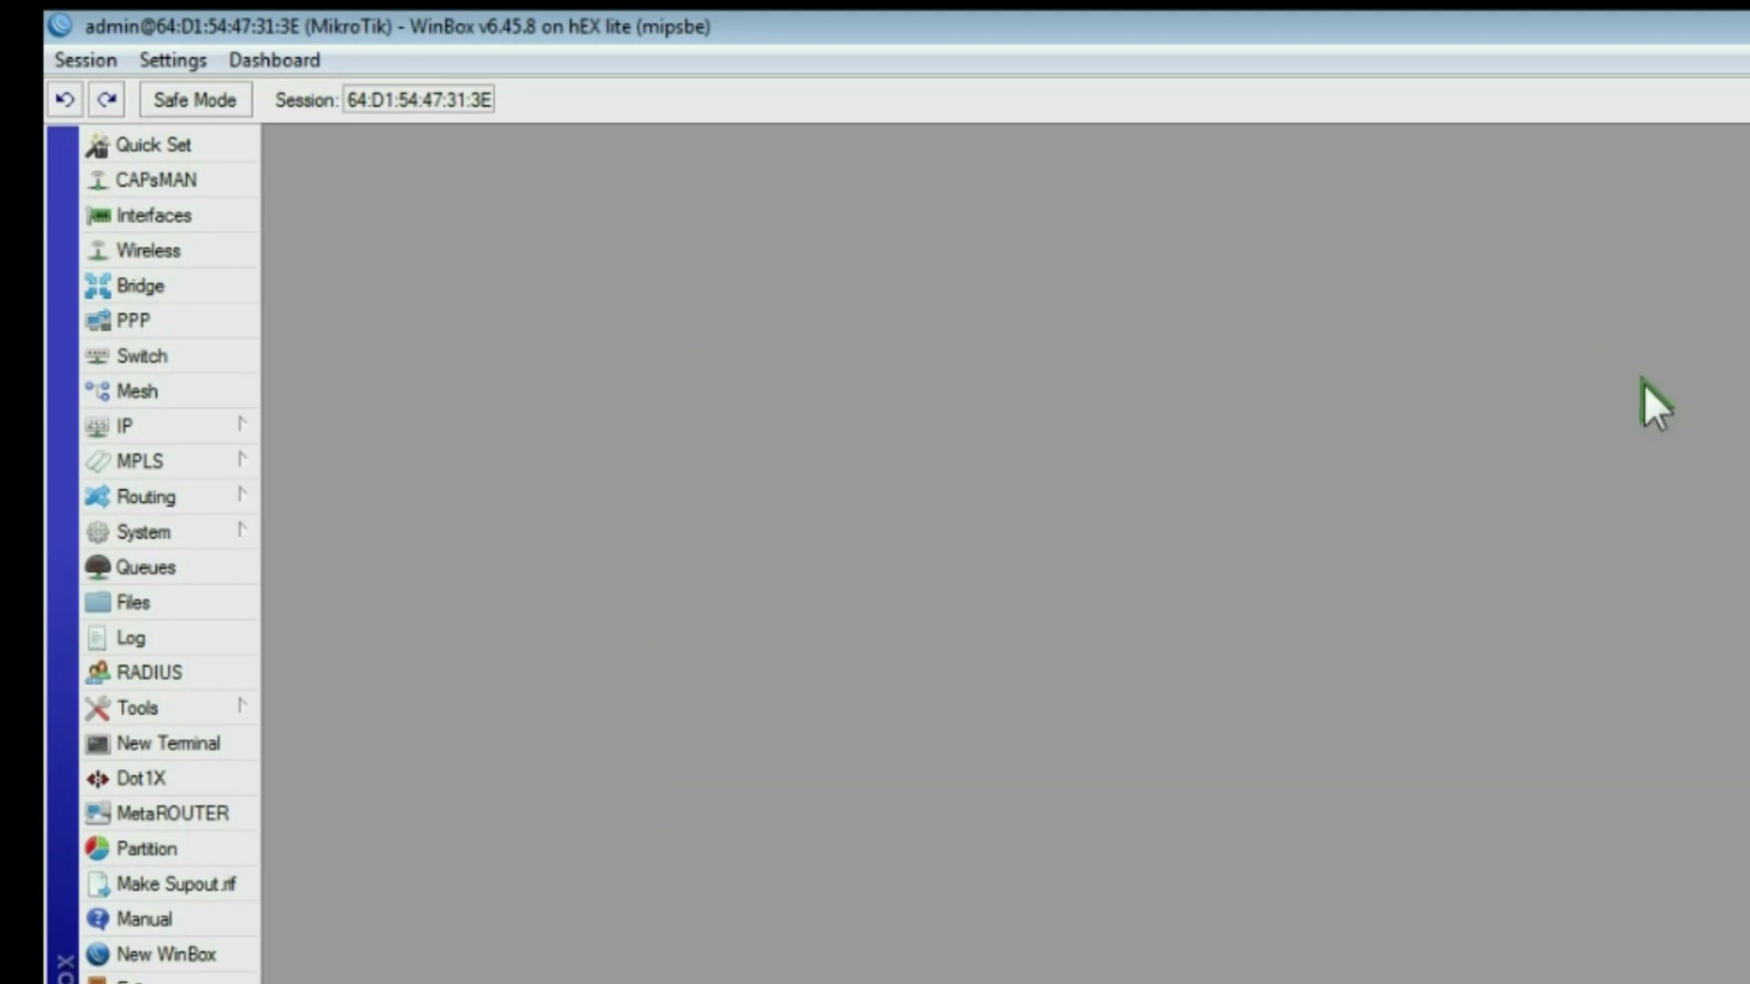
Step: Create hotspot server hotspot1 on ether2-wifi with pool hs-pool-2 and profile hsprof1
{"action": "left_click", "coordinate": [139, 424]}
{"action": "left_click", "coordinate": [369, 672]}
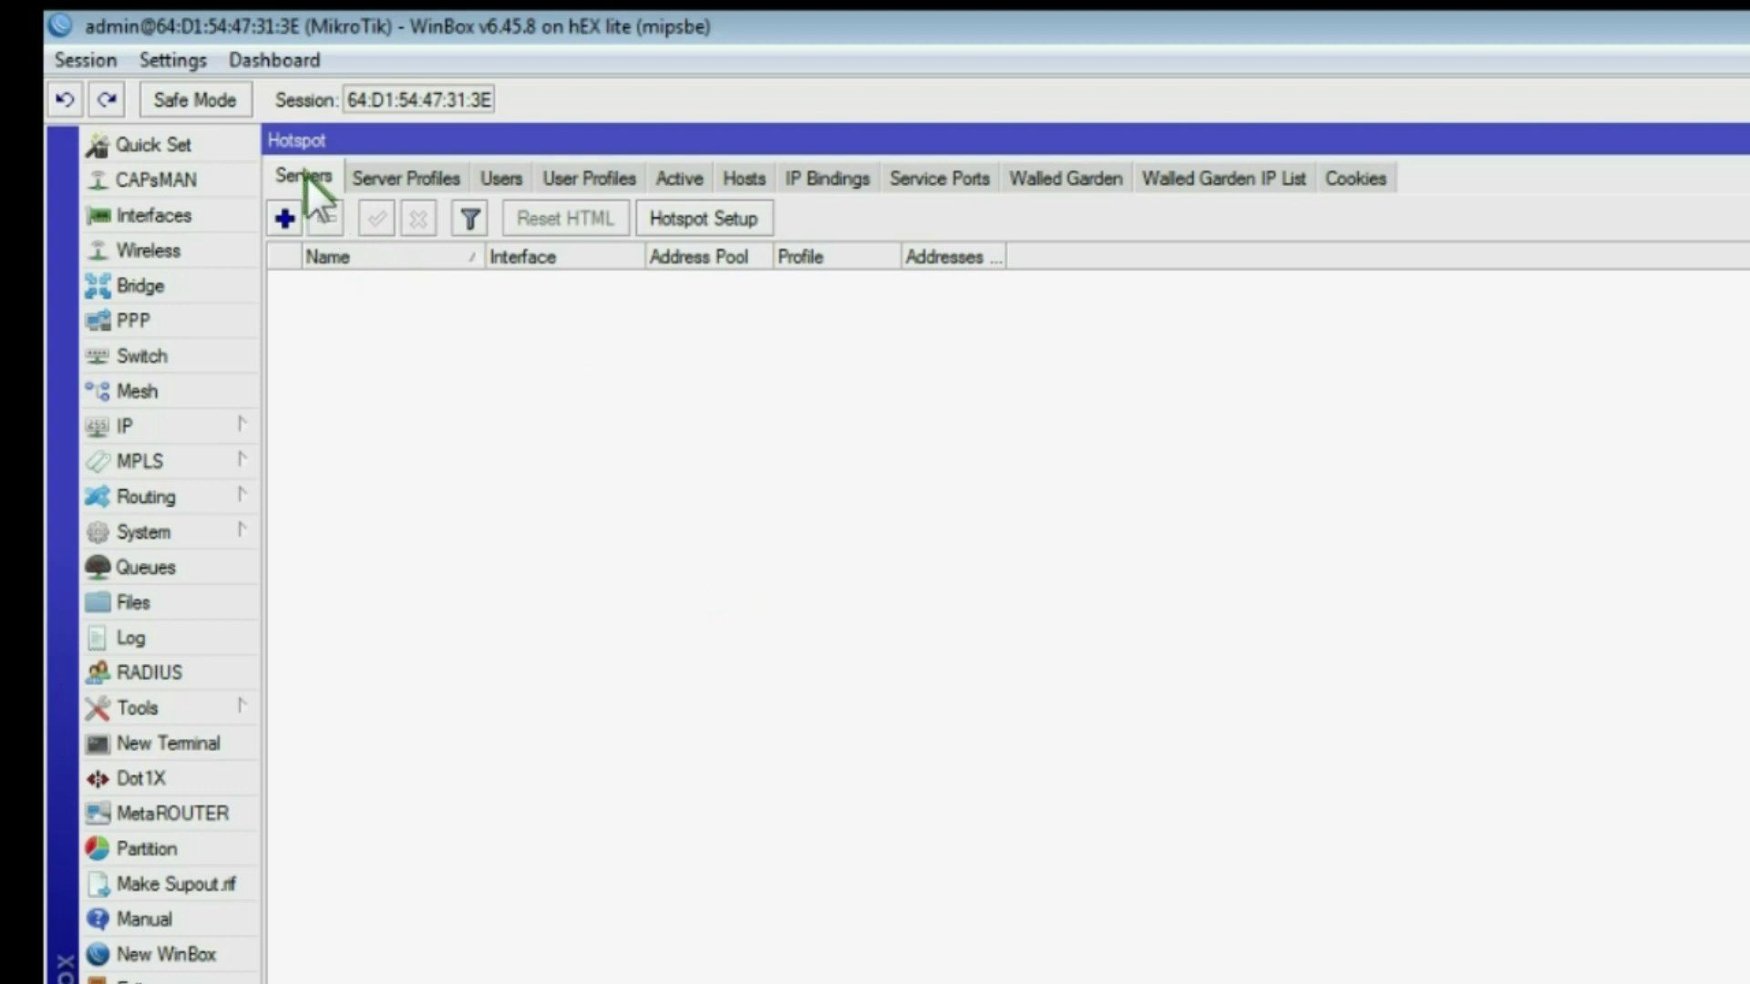
{"action": "left_click", "coordinate": [709, 221]}
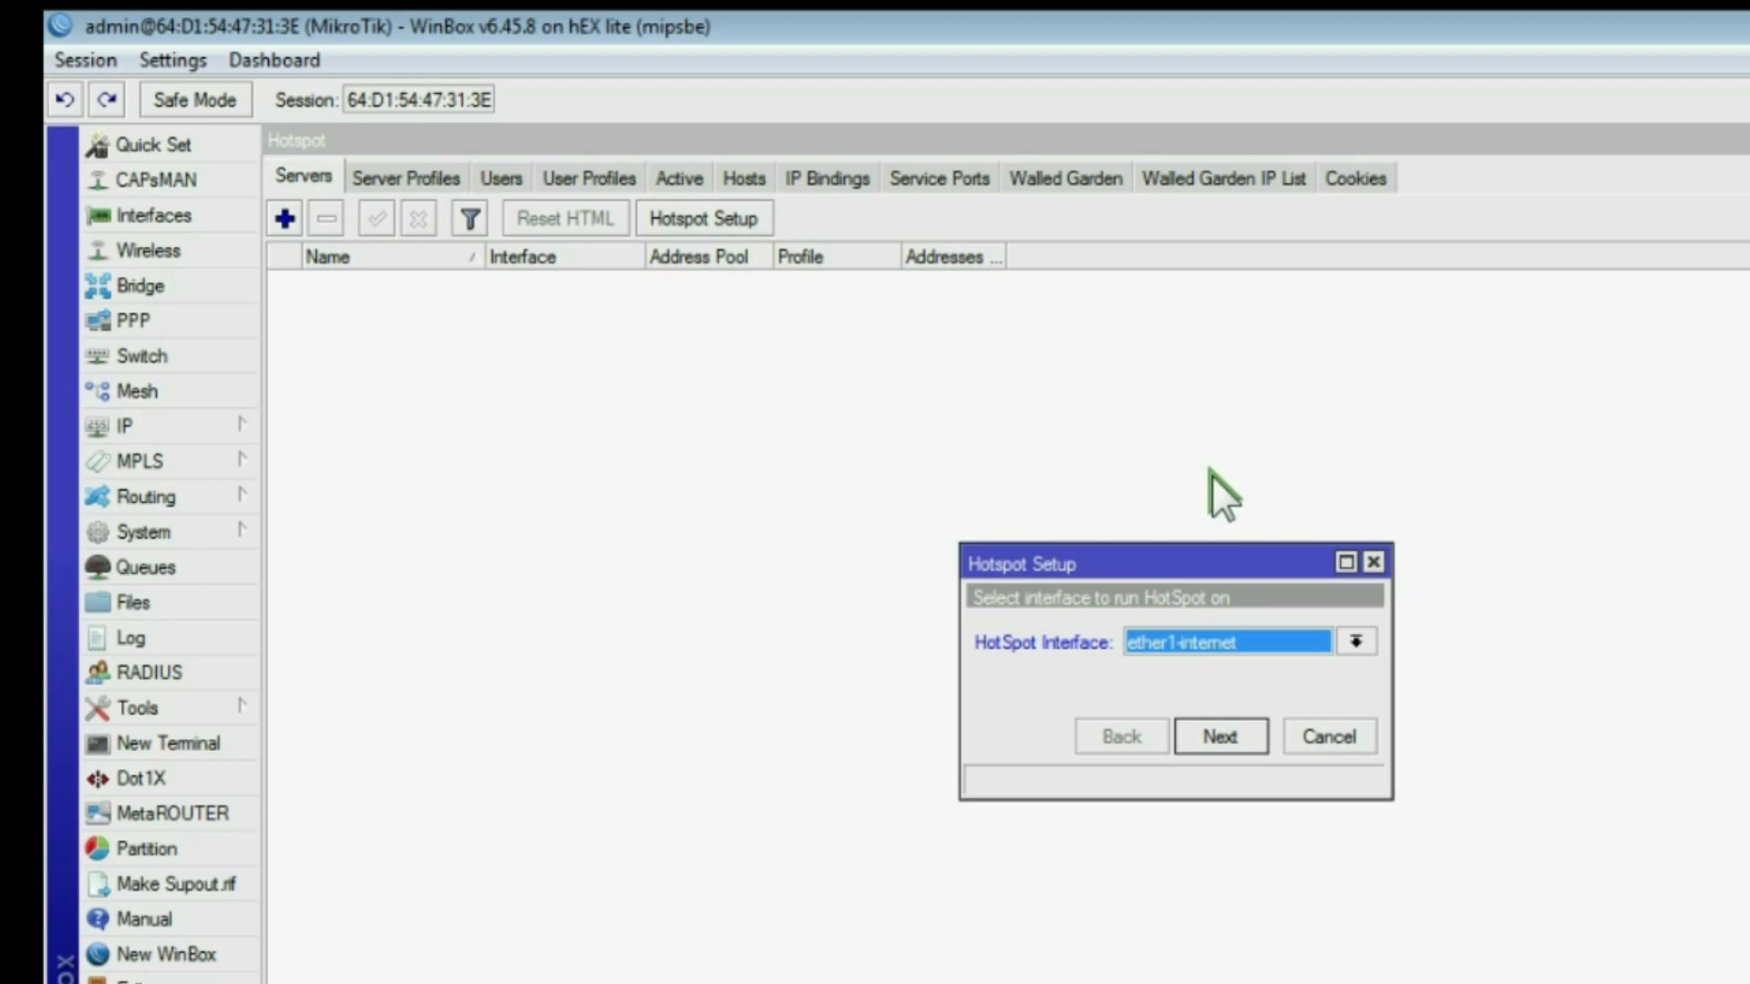
{"action": "left_click", "coordinate": [1254, 641]}
{"action": "left_click", "coordinate": [1199, 683]}
{"action": "left_click", "coordinate": [1214, 731]}
{"action": "left_click", "coordinate": [1214, 725]}
{"action": "left_click", "coordinate": [1213, 726]}
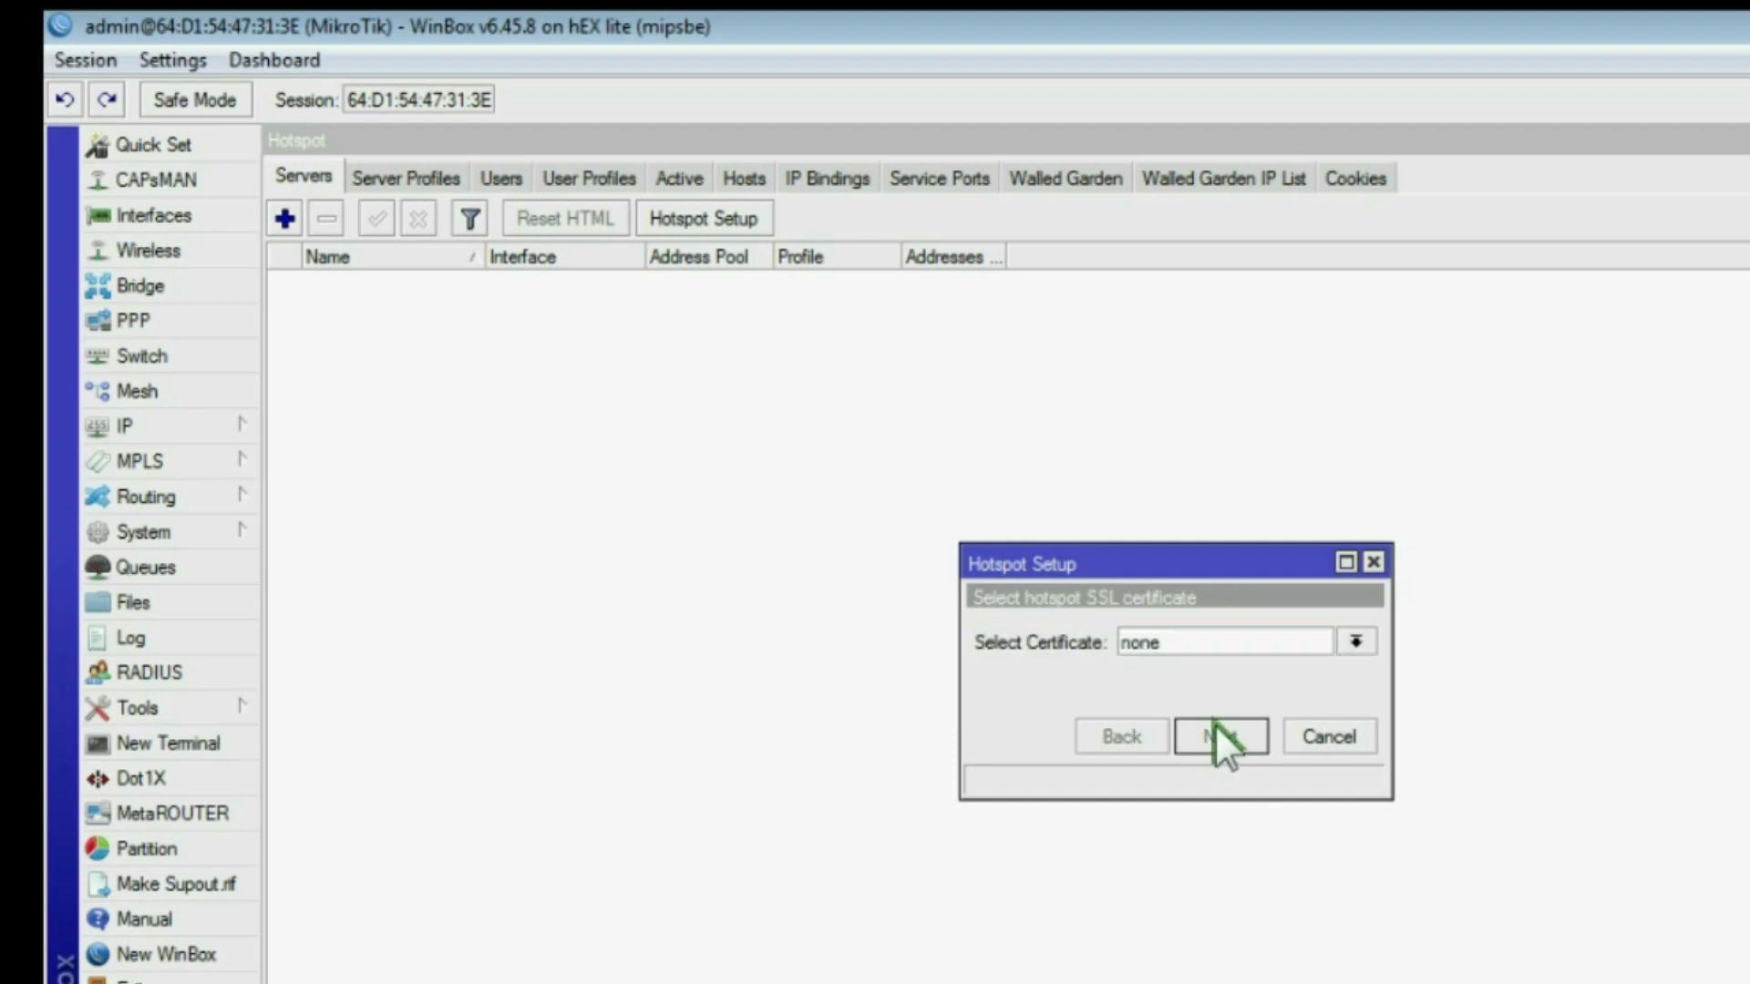
{"action": "left_click", "coordinate": [1214, 724]}
{"action": "left_click", "coordinate": [1213, 725]}
{"action": "left_click", "coordinate": [1214, 723]}
{"action": "left_click", "coordinate": [1214, 724]}
{"action": "left_click", "coordinate": [1157, 662]}
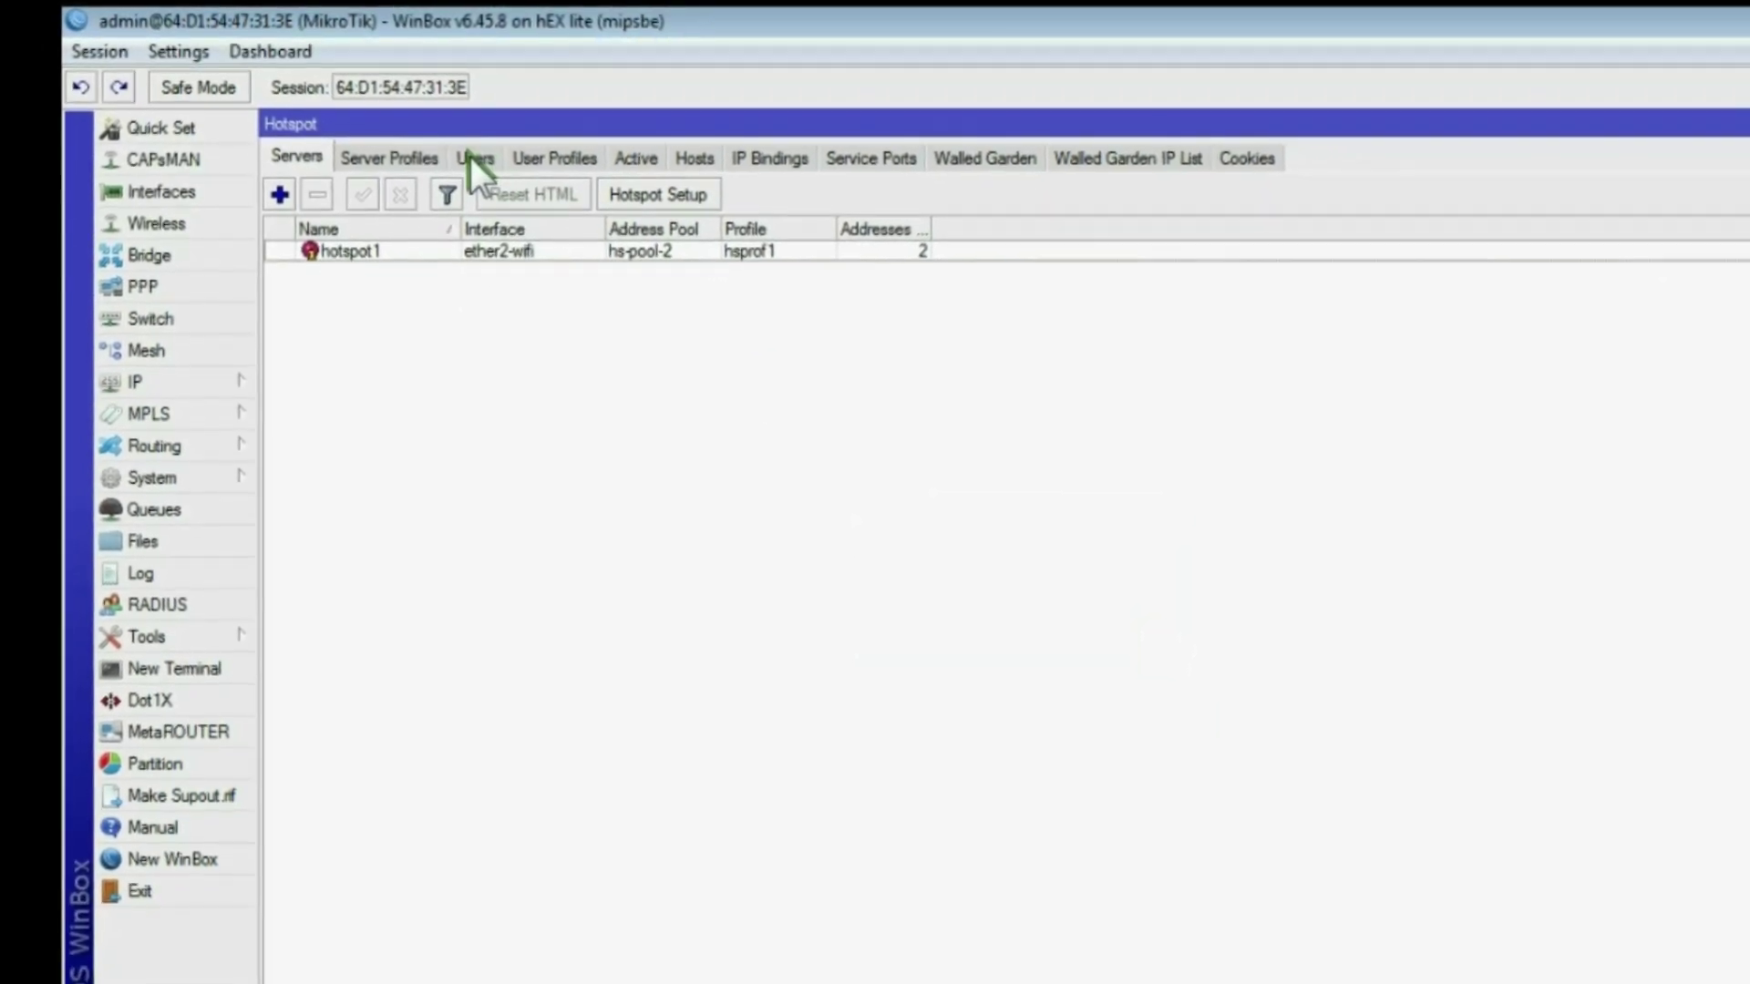
{"action": "left_click", "coordinate": [466, 153]}
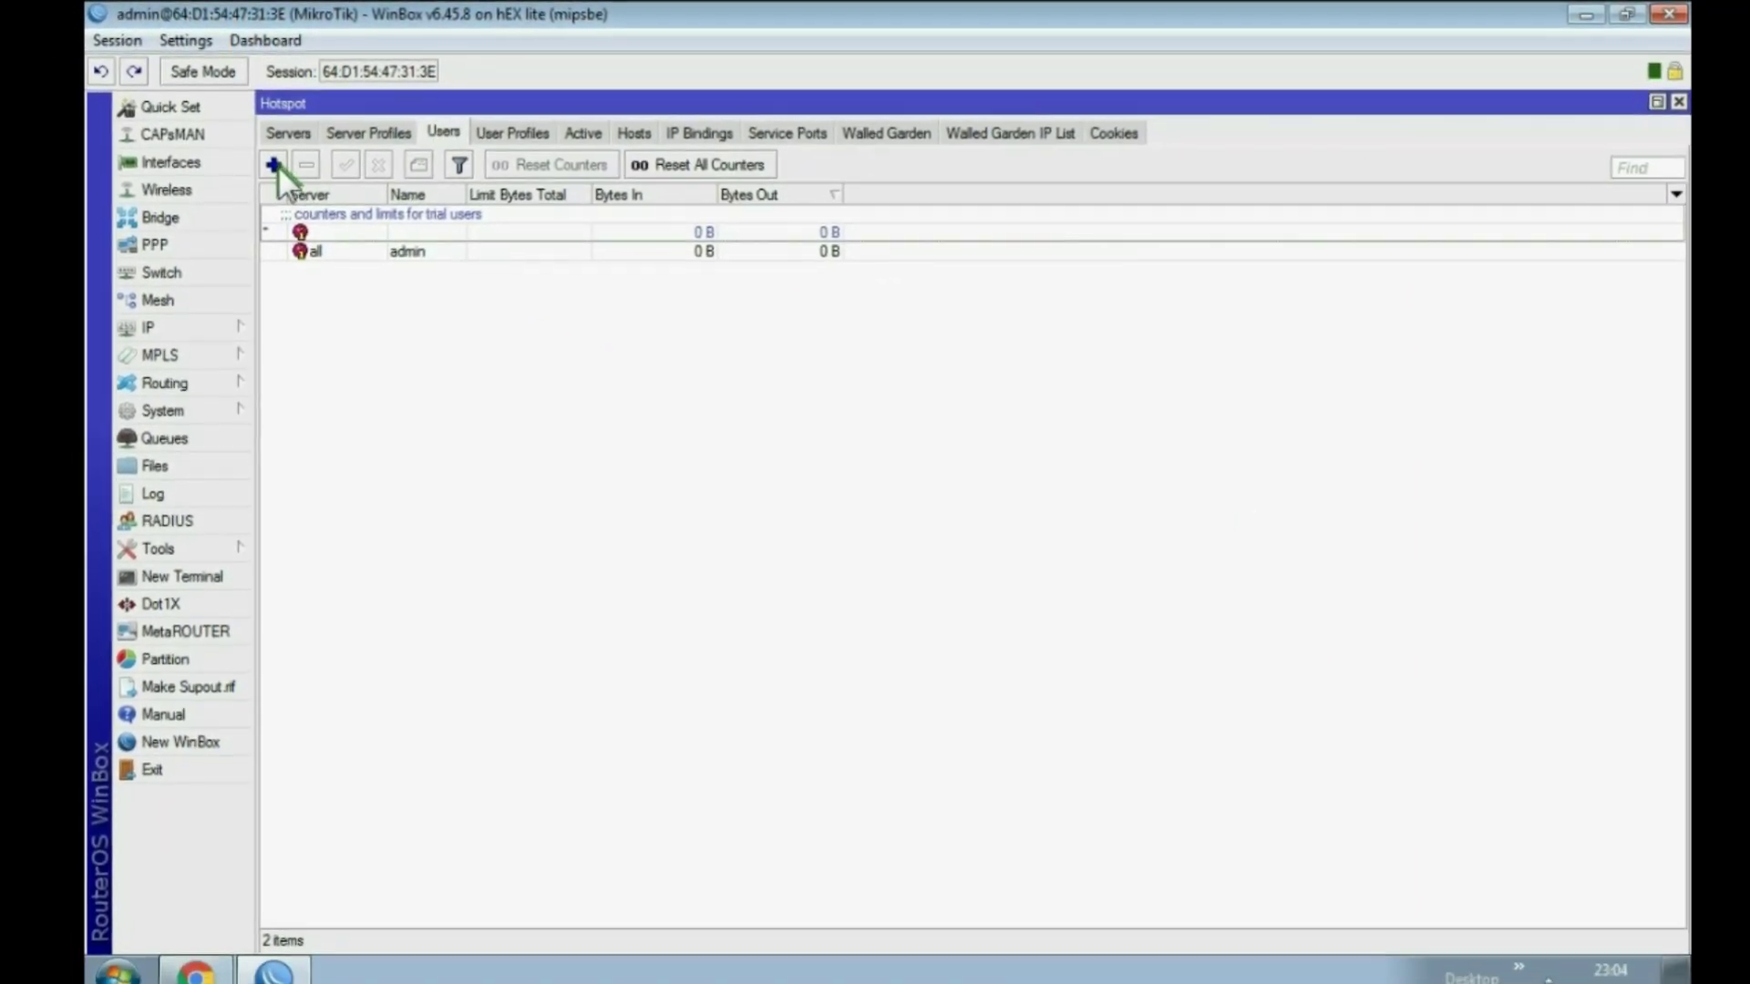
Step: Add hotspot user uji1 with a password
{"action": "left_click", "coordinate": [275, 173]}
{"action": "double_click", "coordinate": [989, 379]}
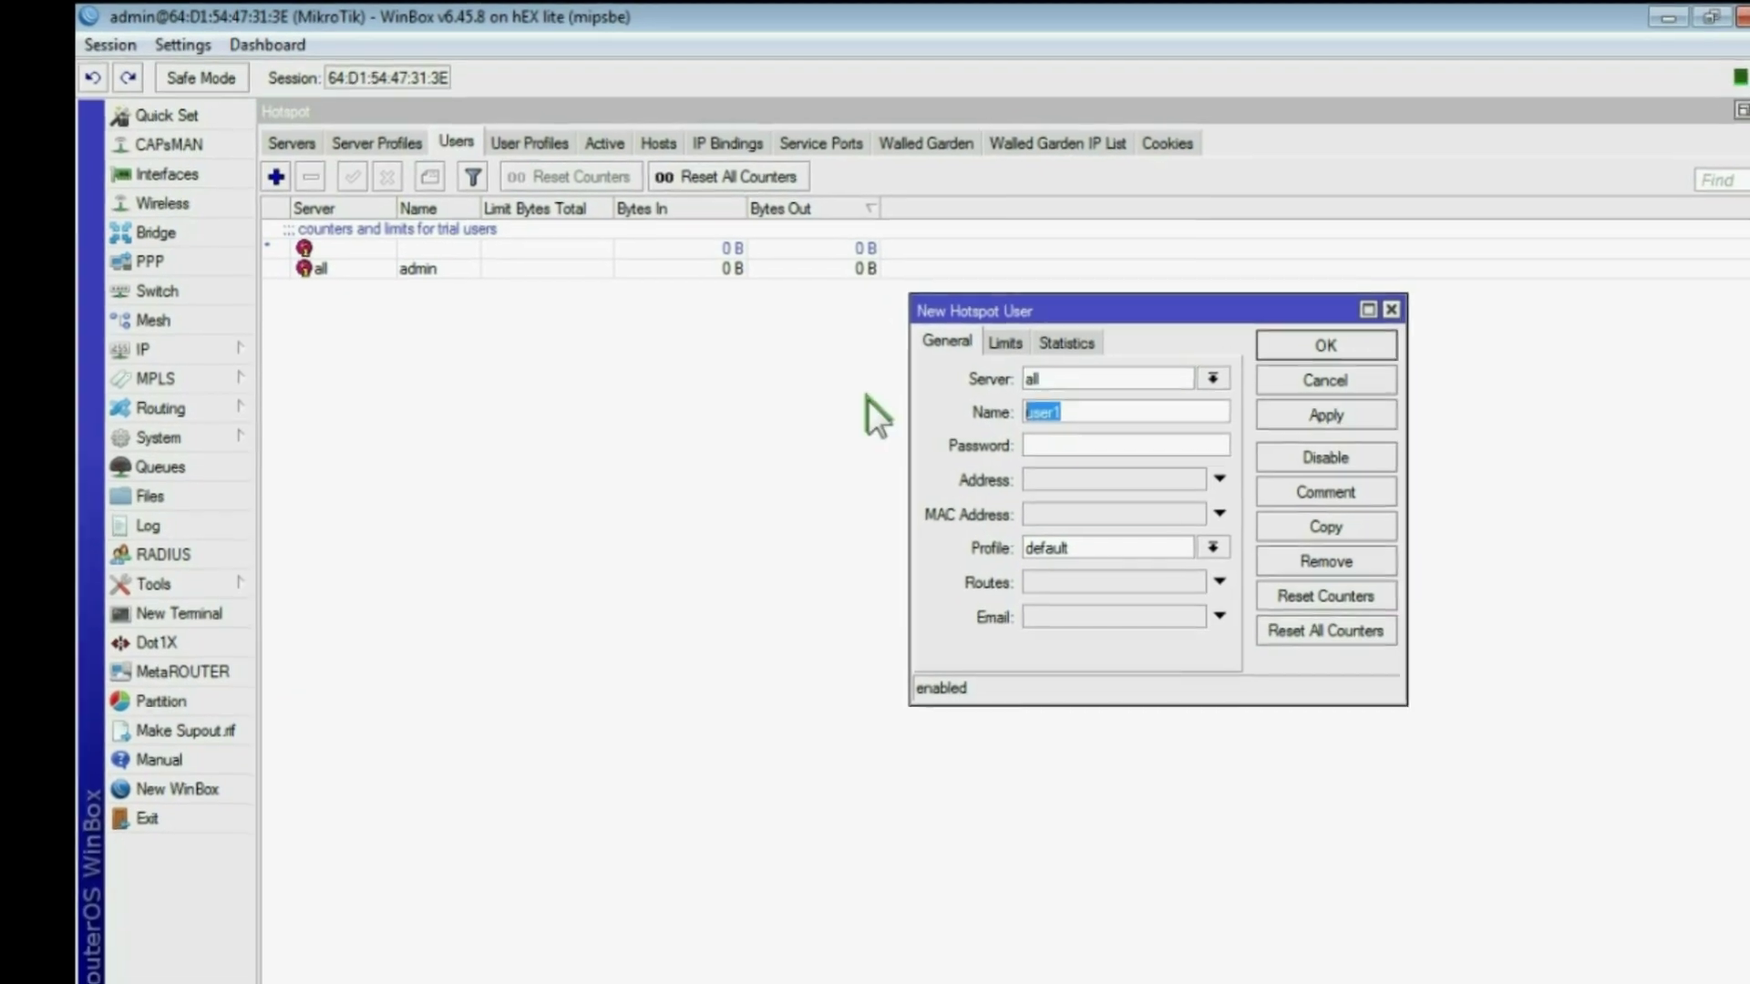
{"action": "type", "text": "uji"}
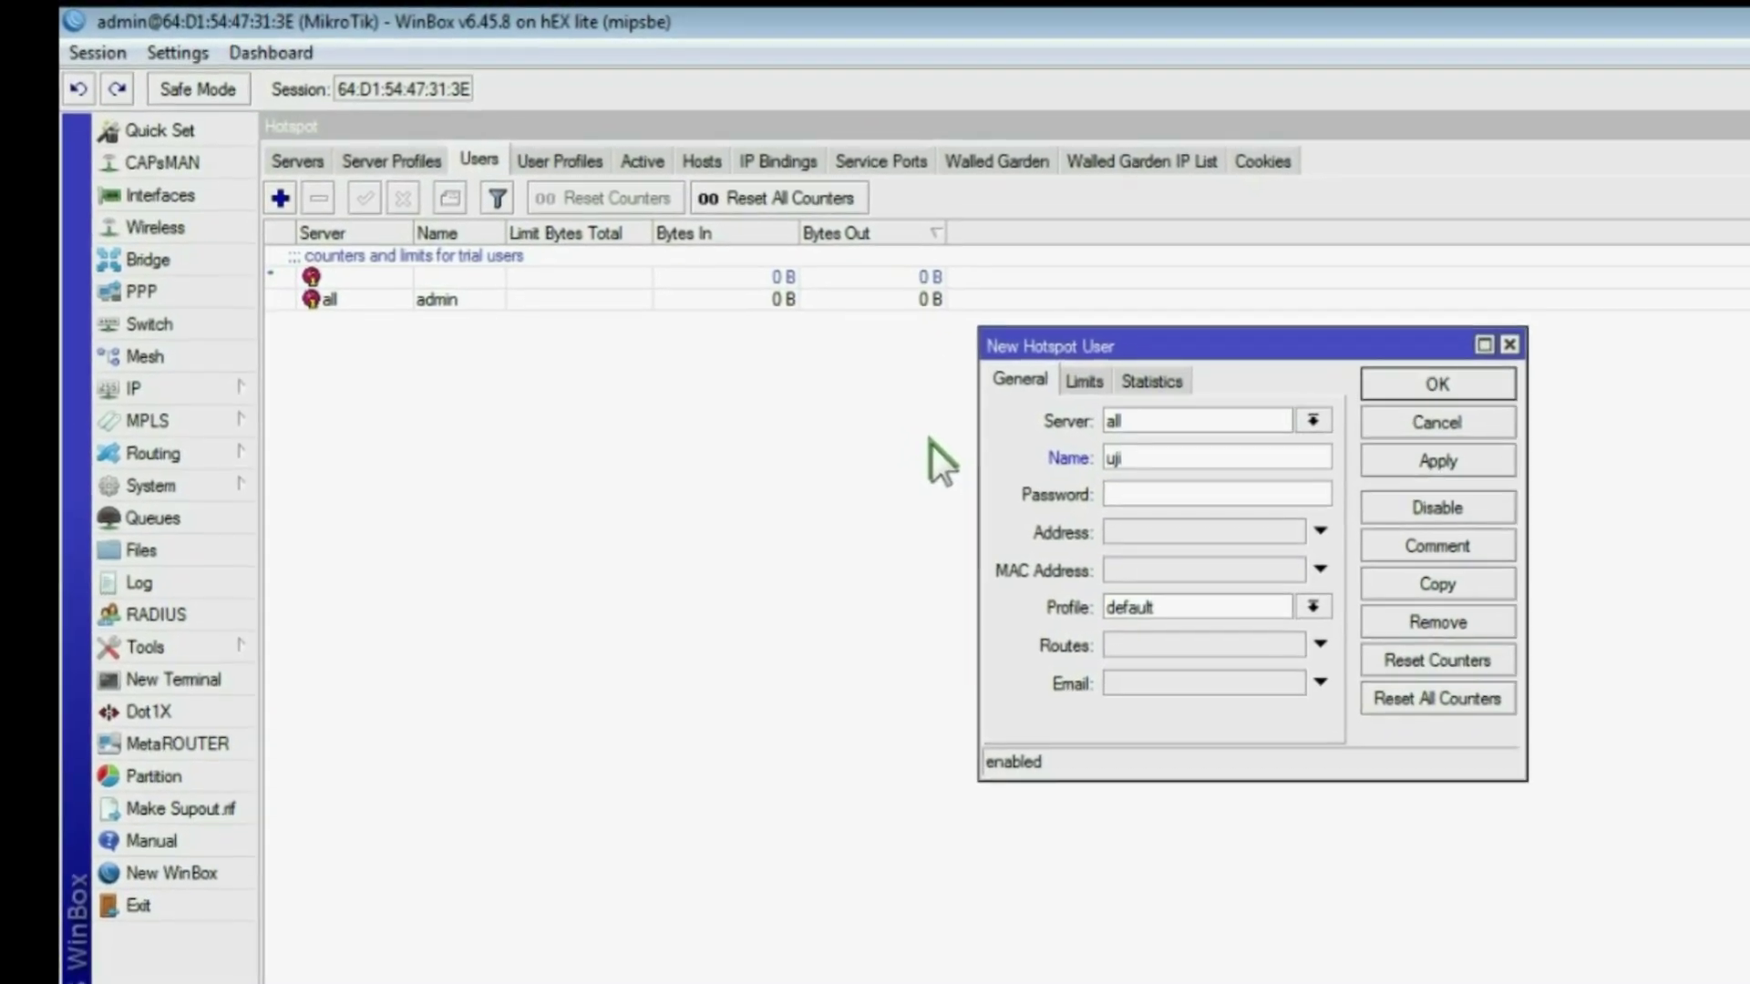
{"action": "type", "text": "1"}
{"action": "left_click", "coordinate": [1152, 511]}
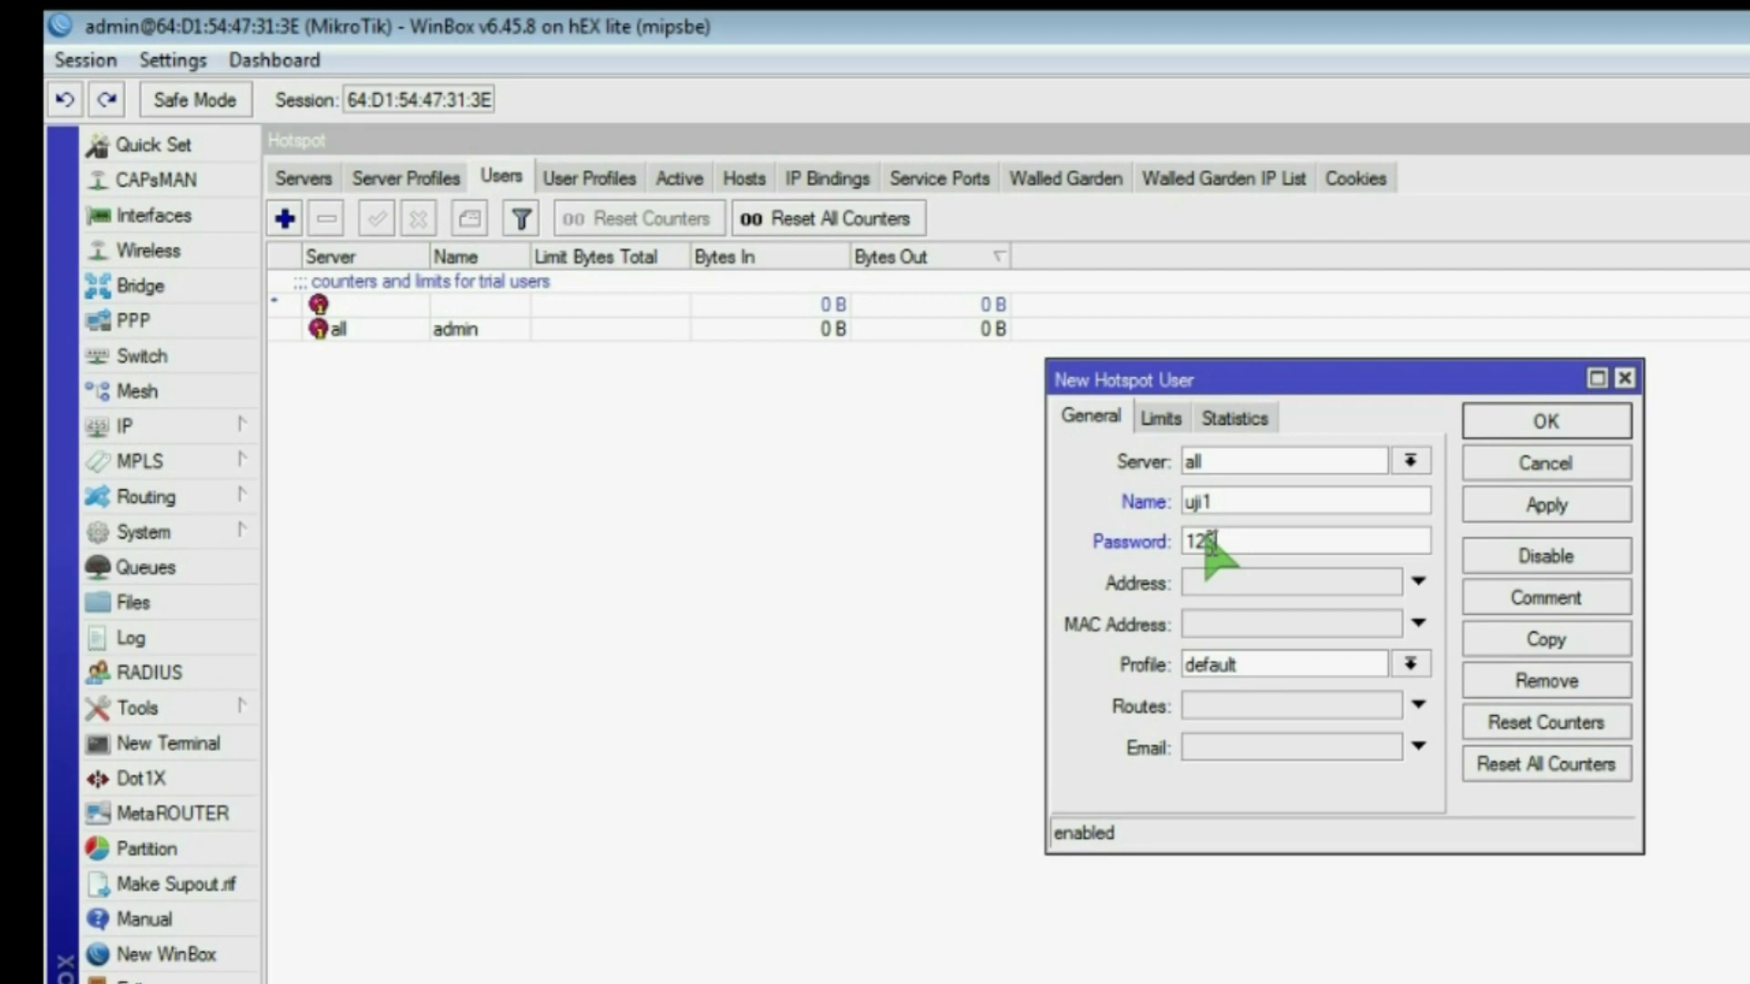
{"action": "double_click", "coordinate": [1221, 502]}
{"action": "left_click", "coordinate": [1161, 415]}
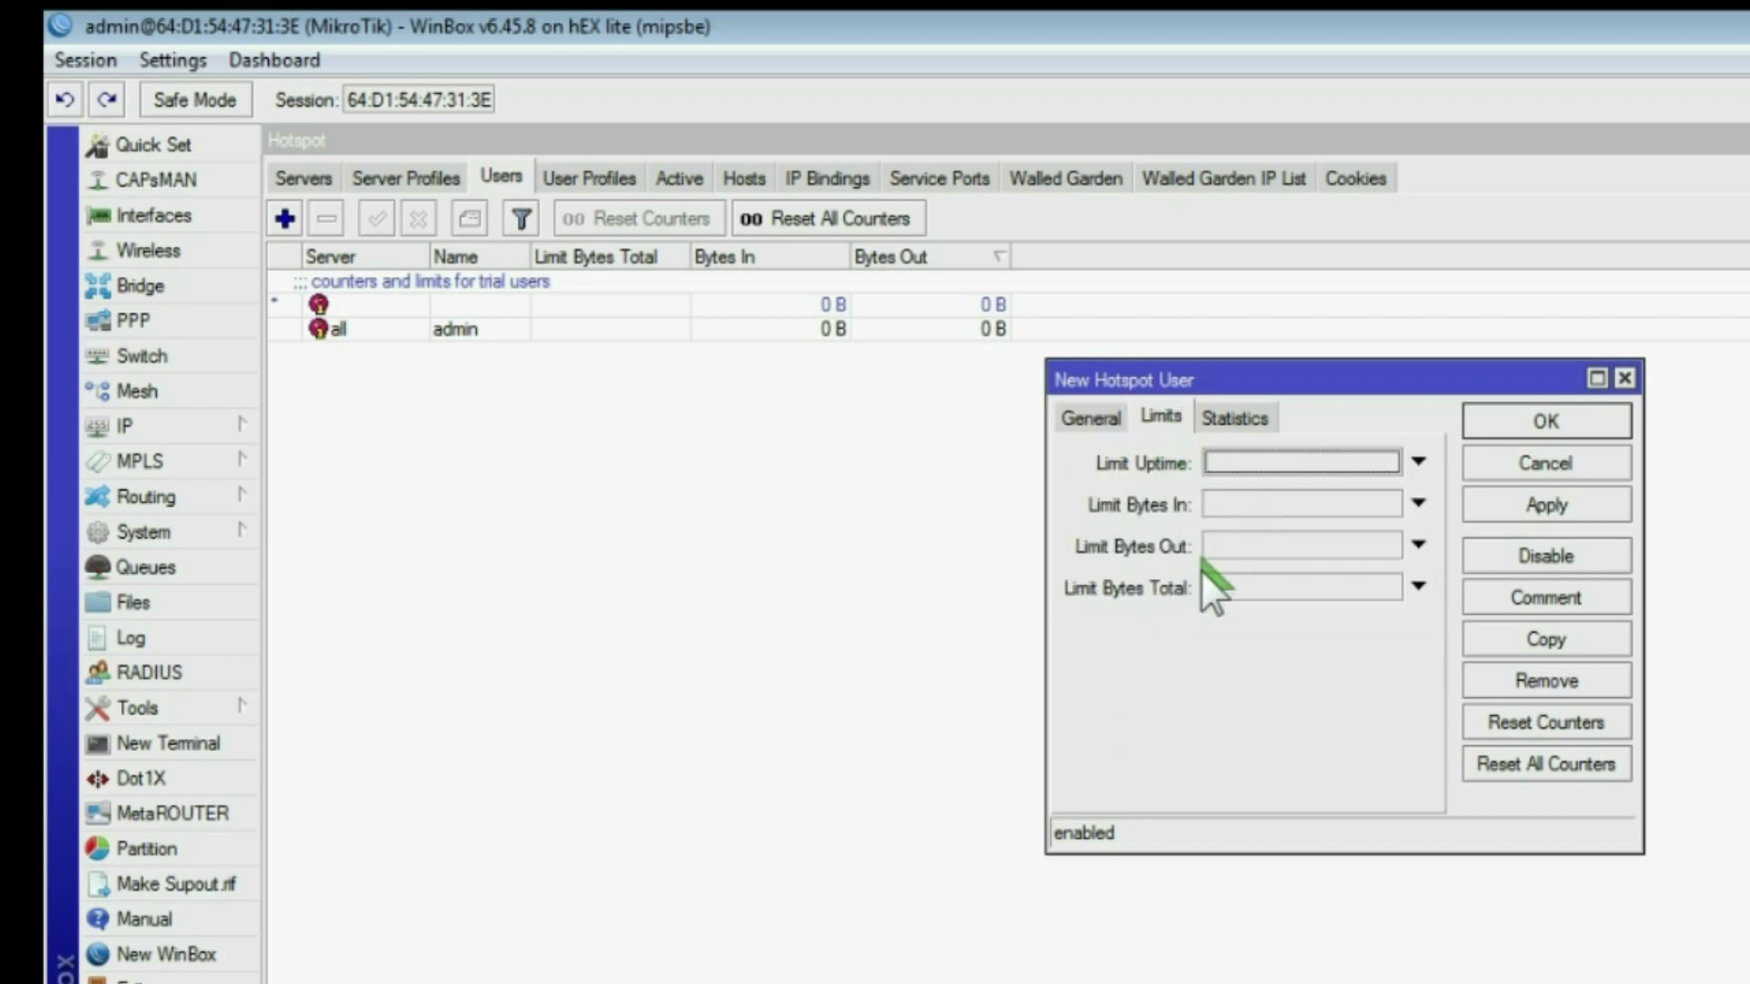
{"action": "left_click", "coordinate": [1234, 591]}
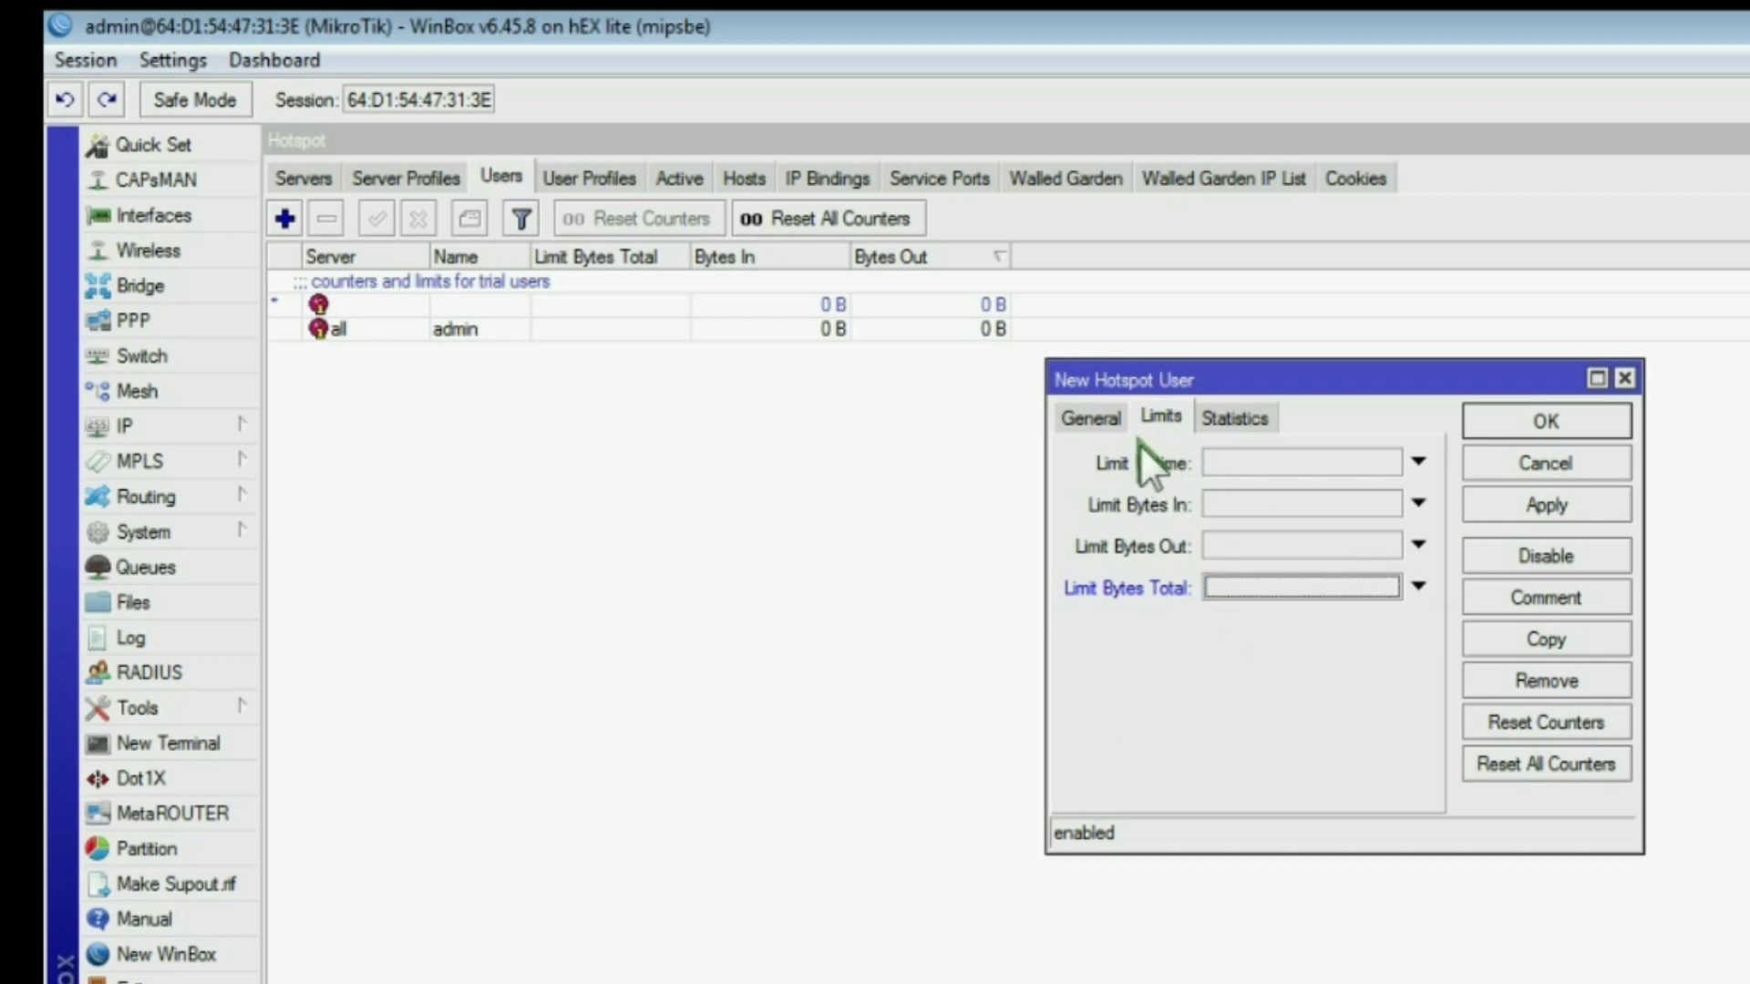
{"action": "left_click", "coordinate": [1099, 419]}
{"action": "left_click", "coordinate": [1499, 507]}
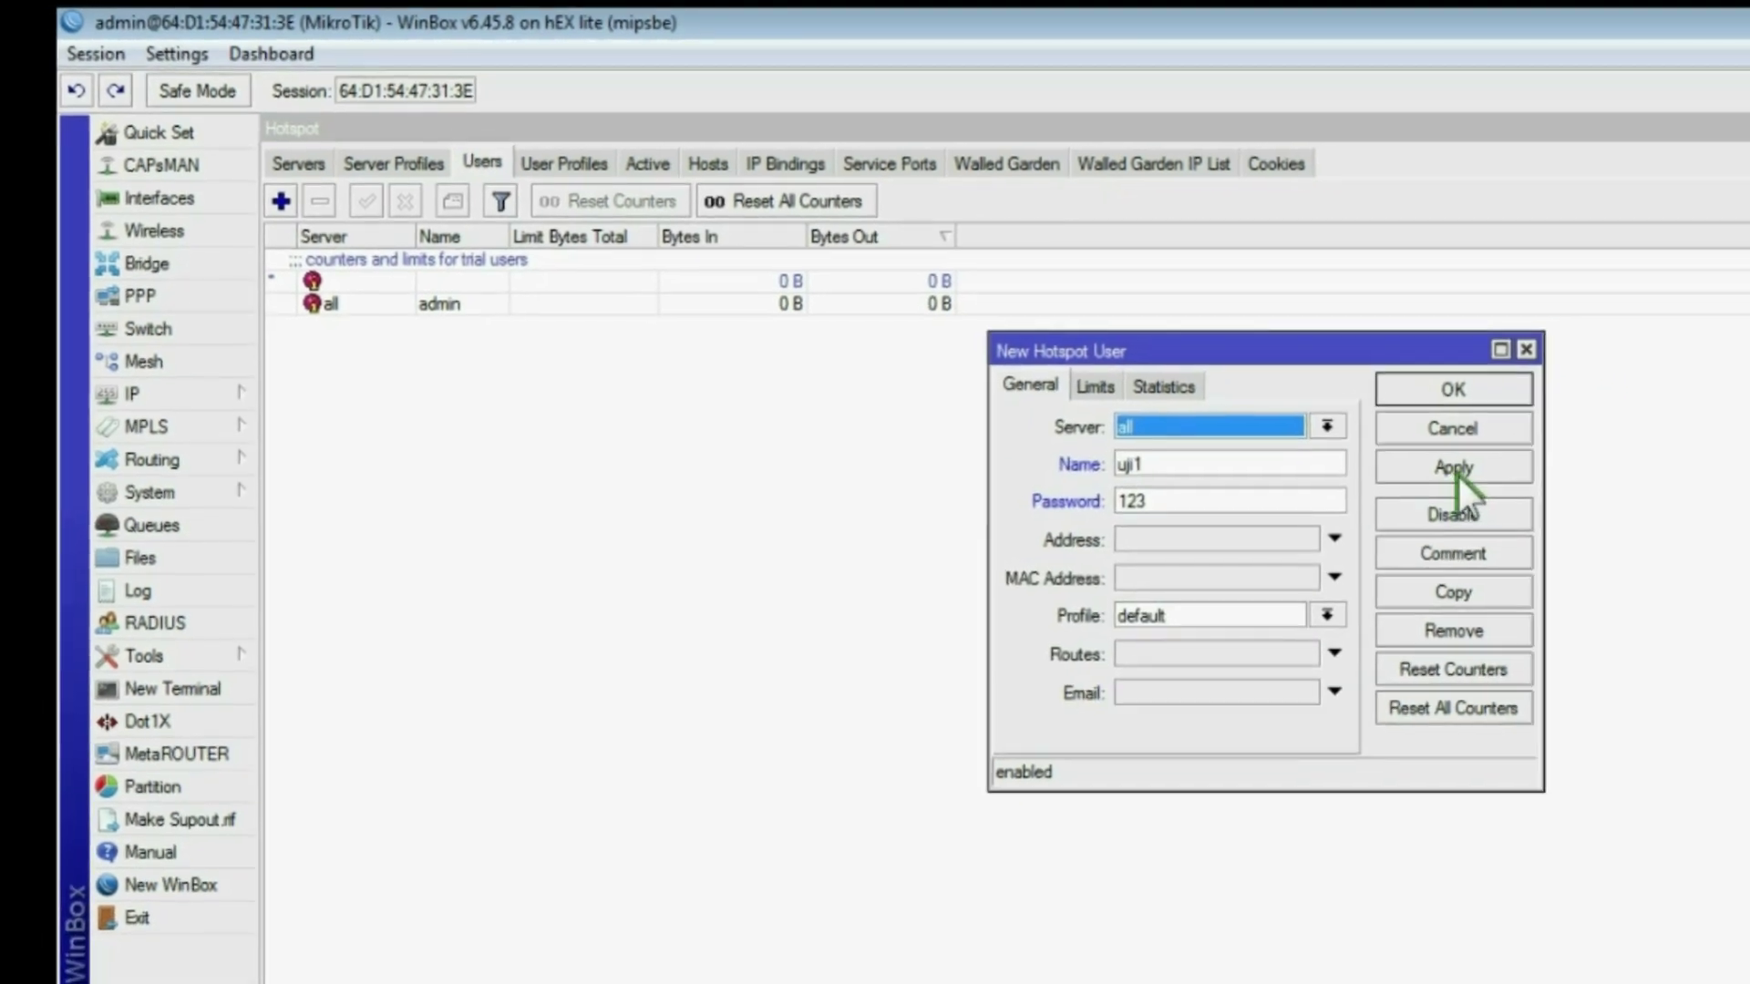
{"action": "left_click", "coordinate": [1378, 359]}
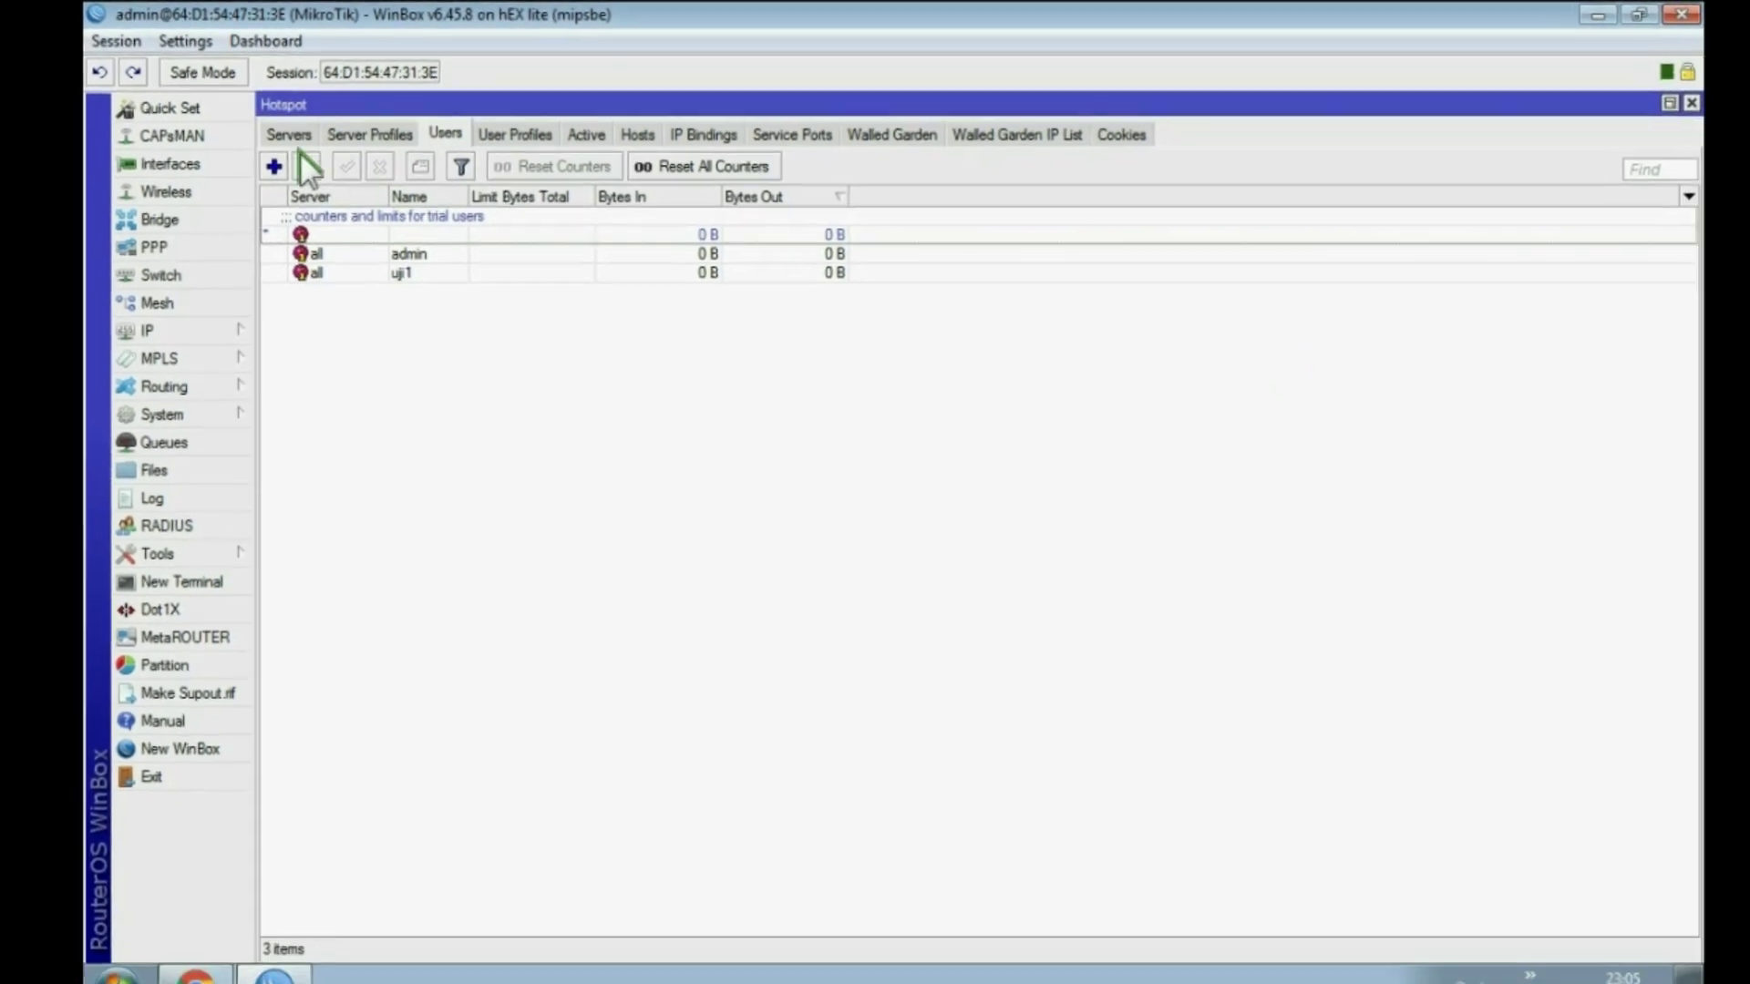
Step: Add a second hotspot user uji2 with a password
{"action": "left_click", "coordinate": [277, 183]}
{"action": "key", "text": "Tab"}
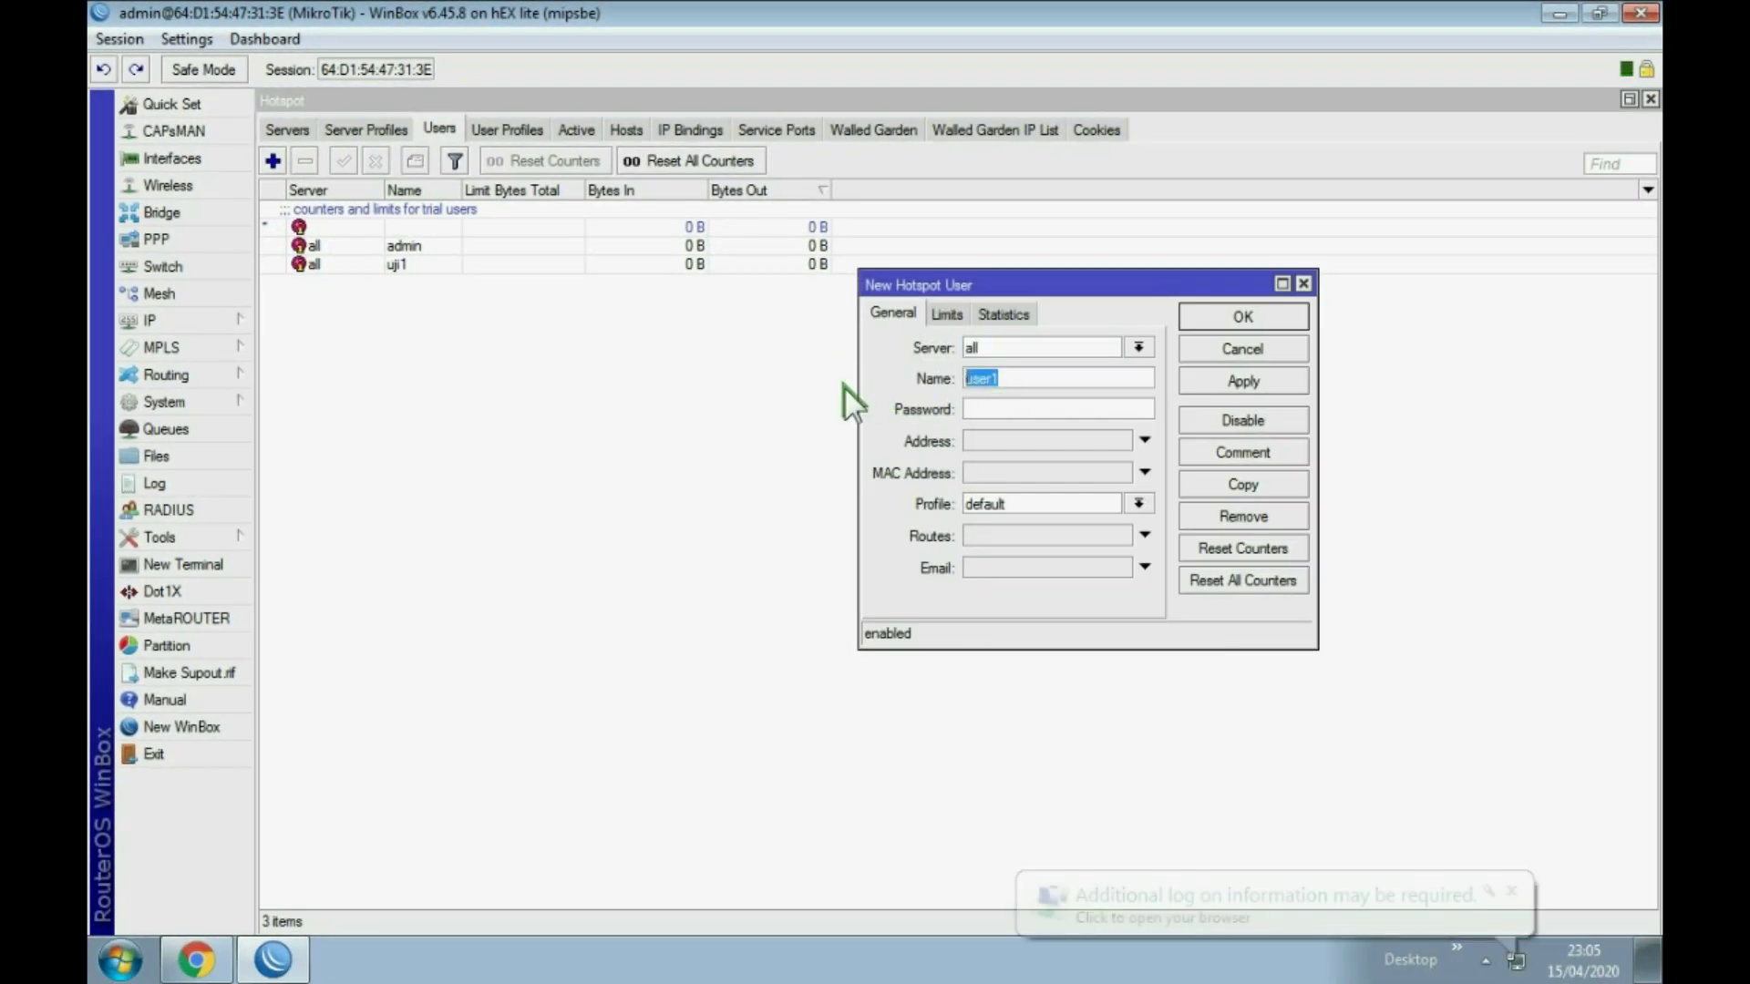
{"action": "type", "text": "uji2"}
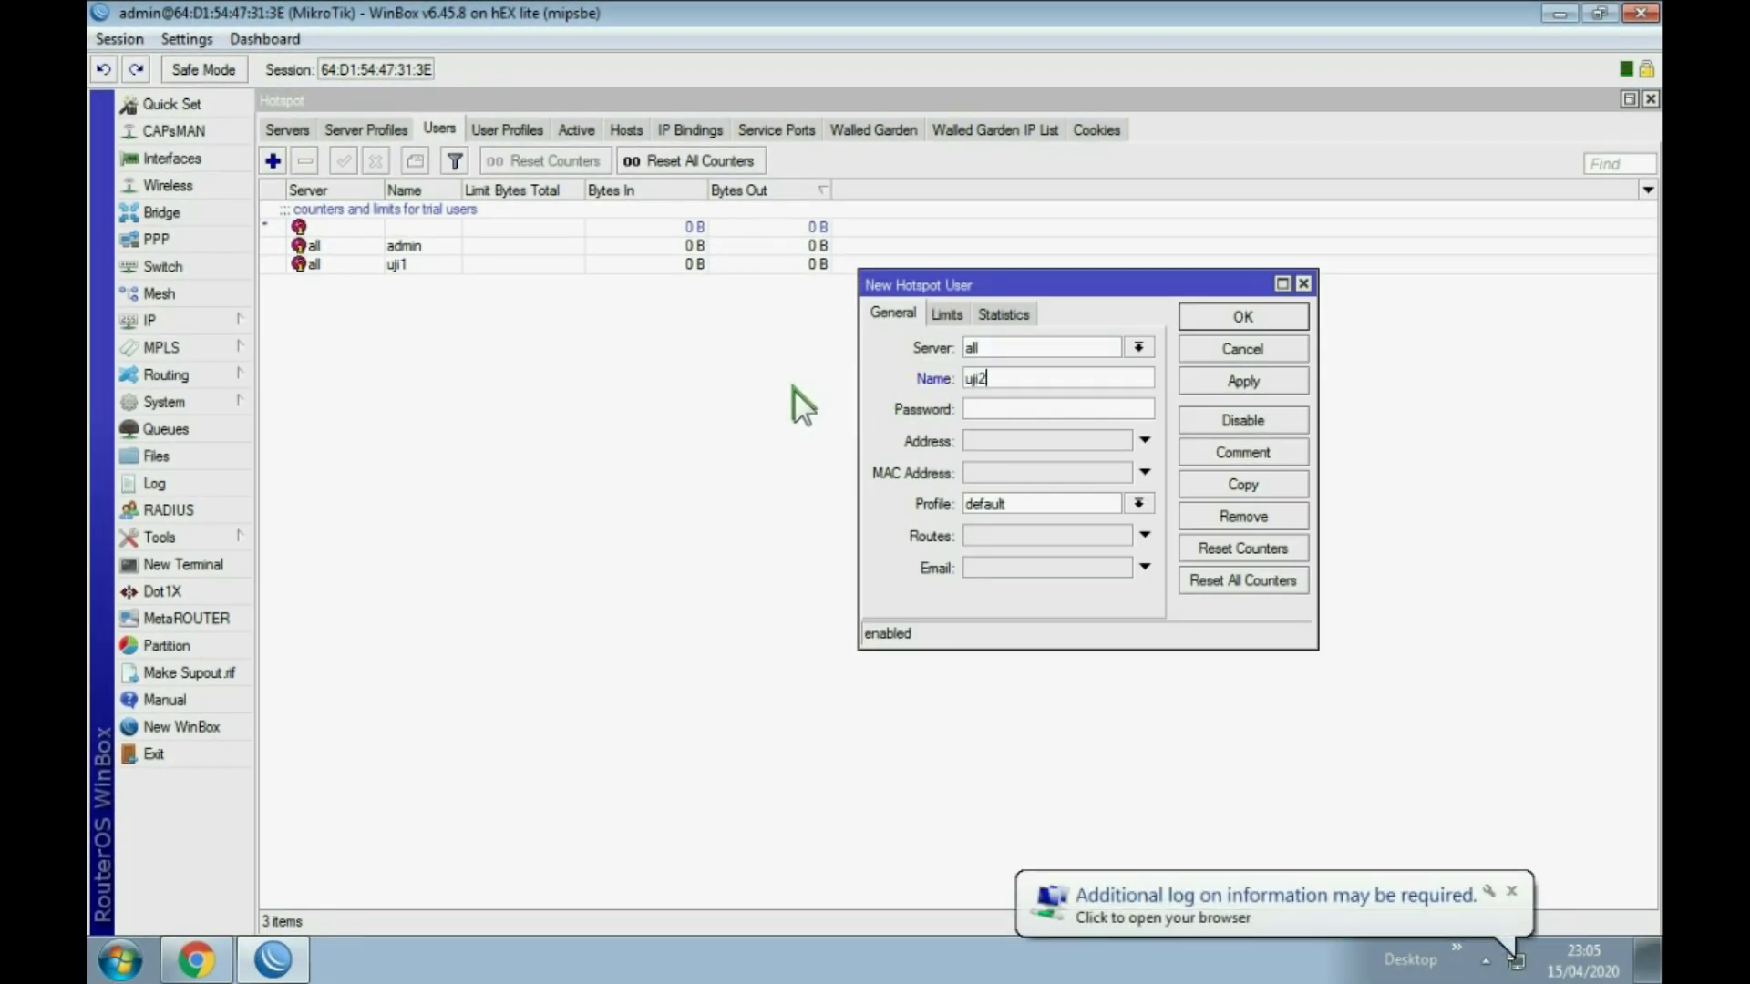
{"action": "left_click", "coordinate": [991, 412]}
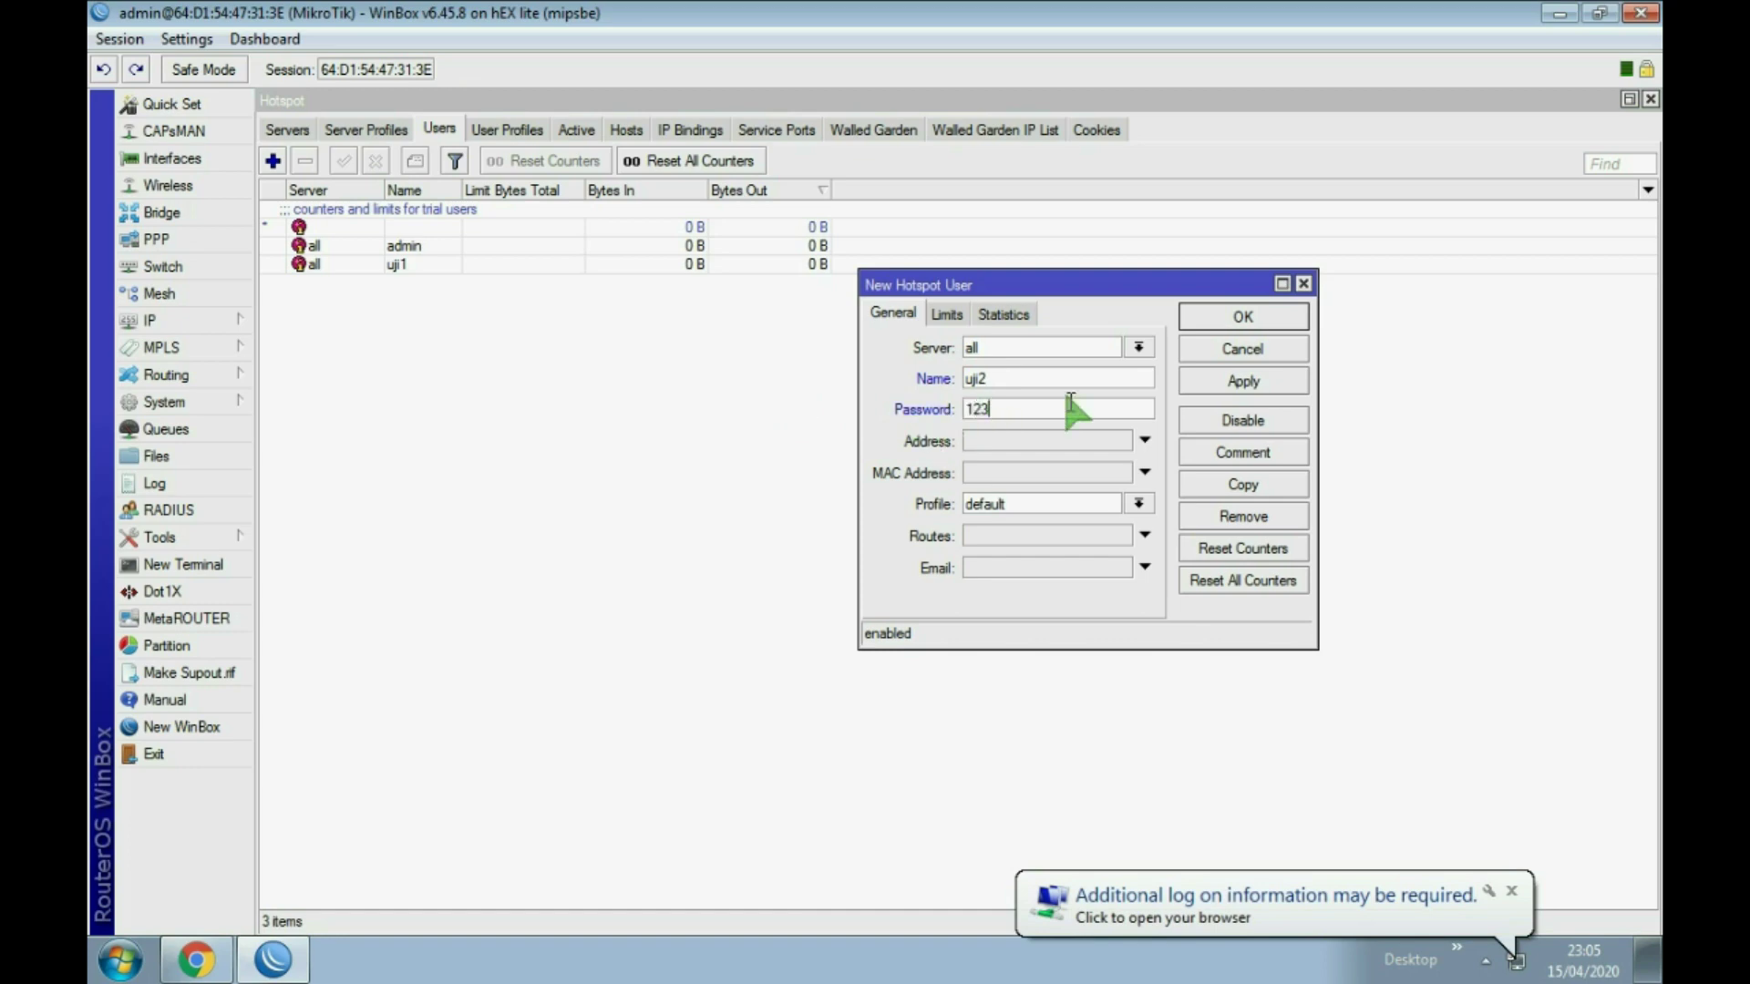
{"action": "left_click", "coordinate": [1240, 376]}
{"action": "left_click", "coordinate": [1230, 305]}
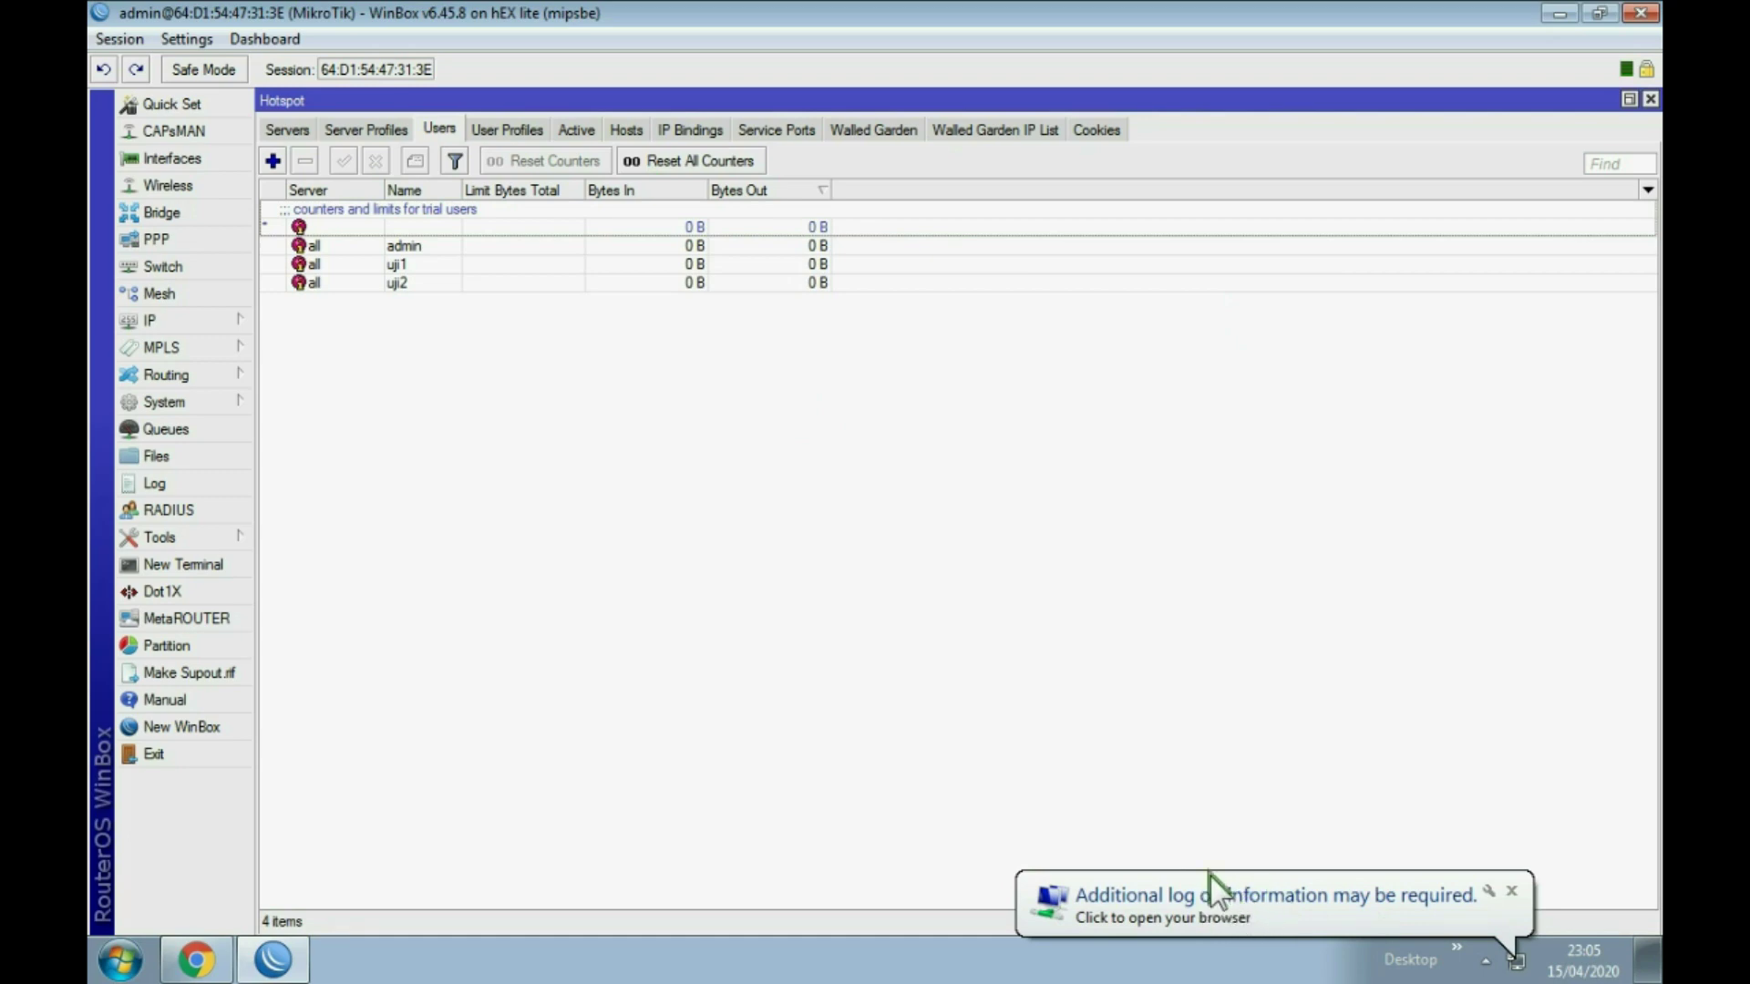
{"action": "left_click", "coordinate": [1517, 889]}
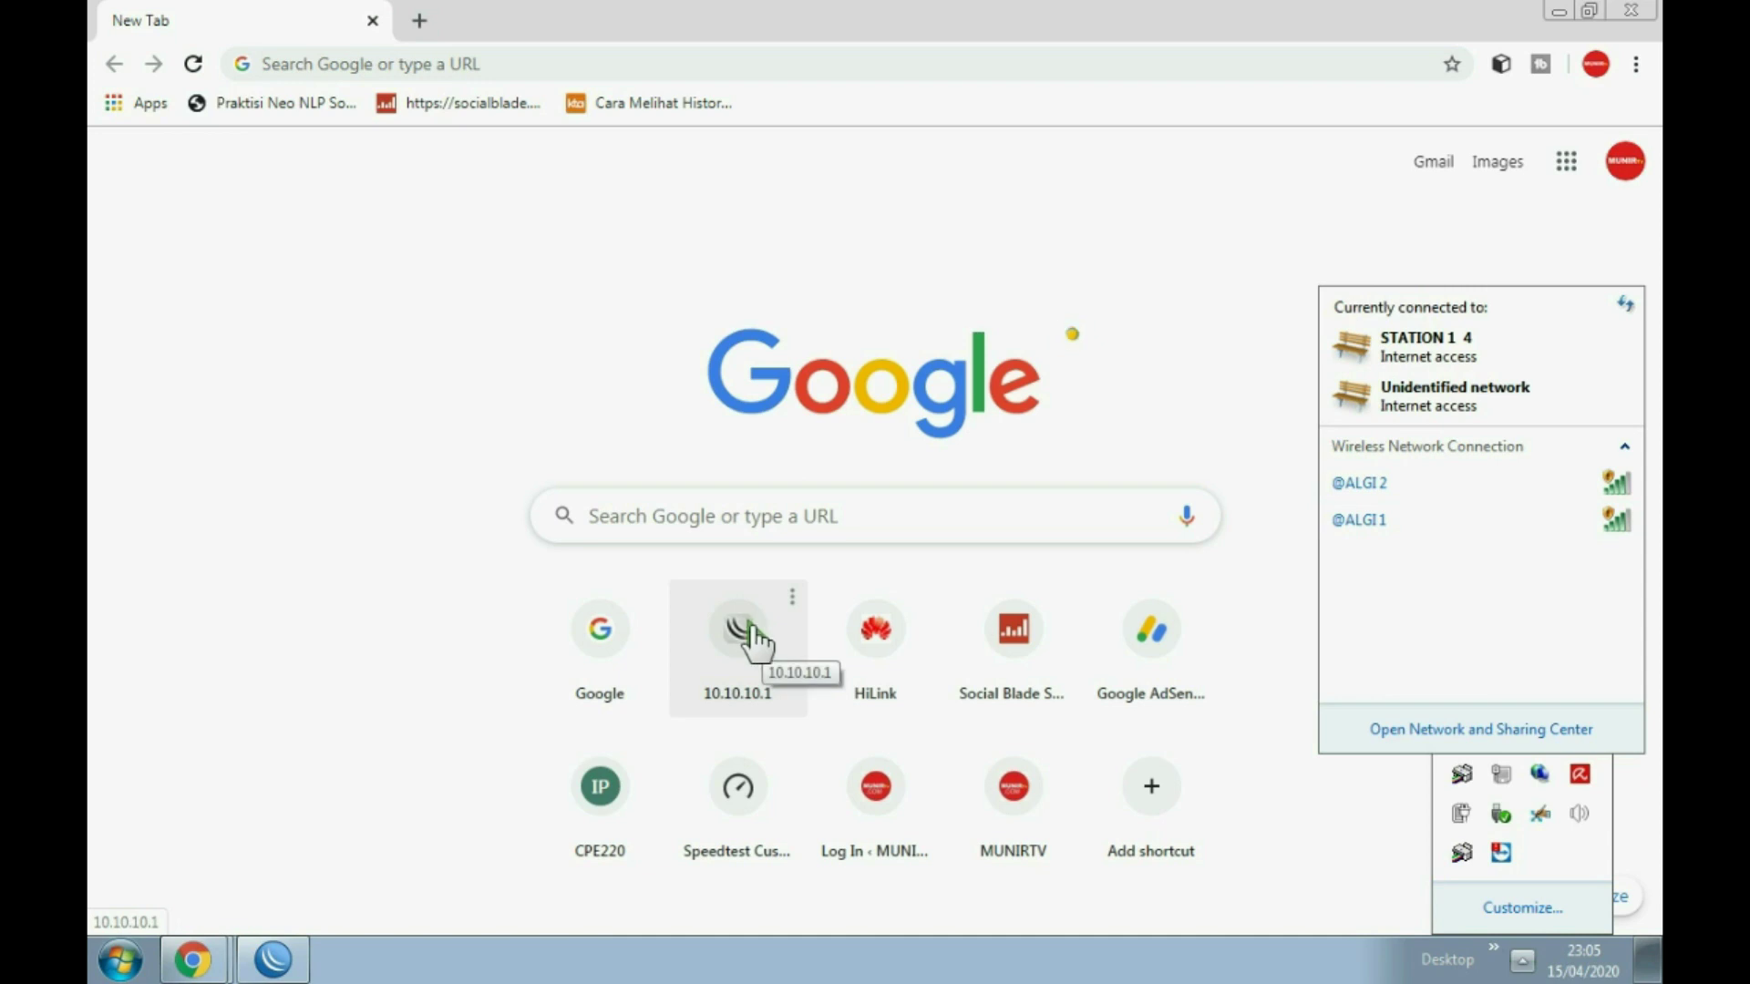
Step: Close the network popup and bring WinBox back to the front
{"action": "left_click", "coordinate": [284, 931]}
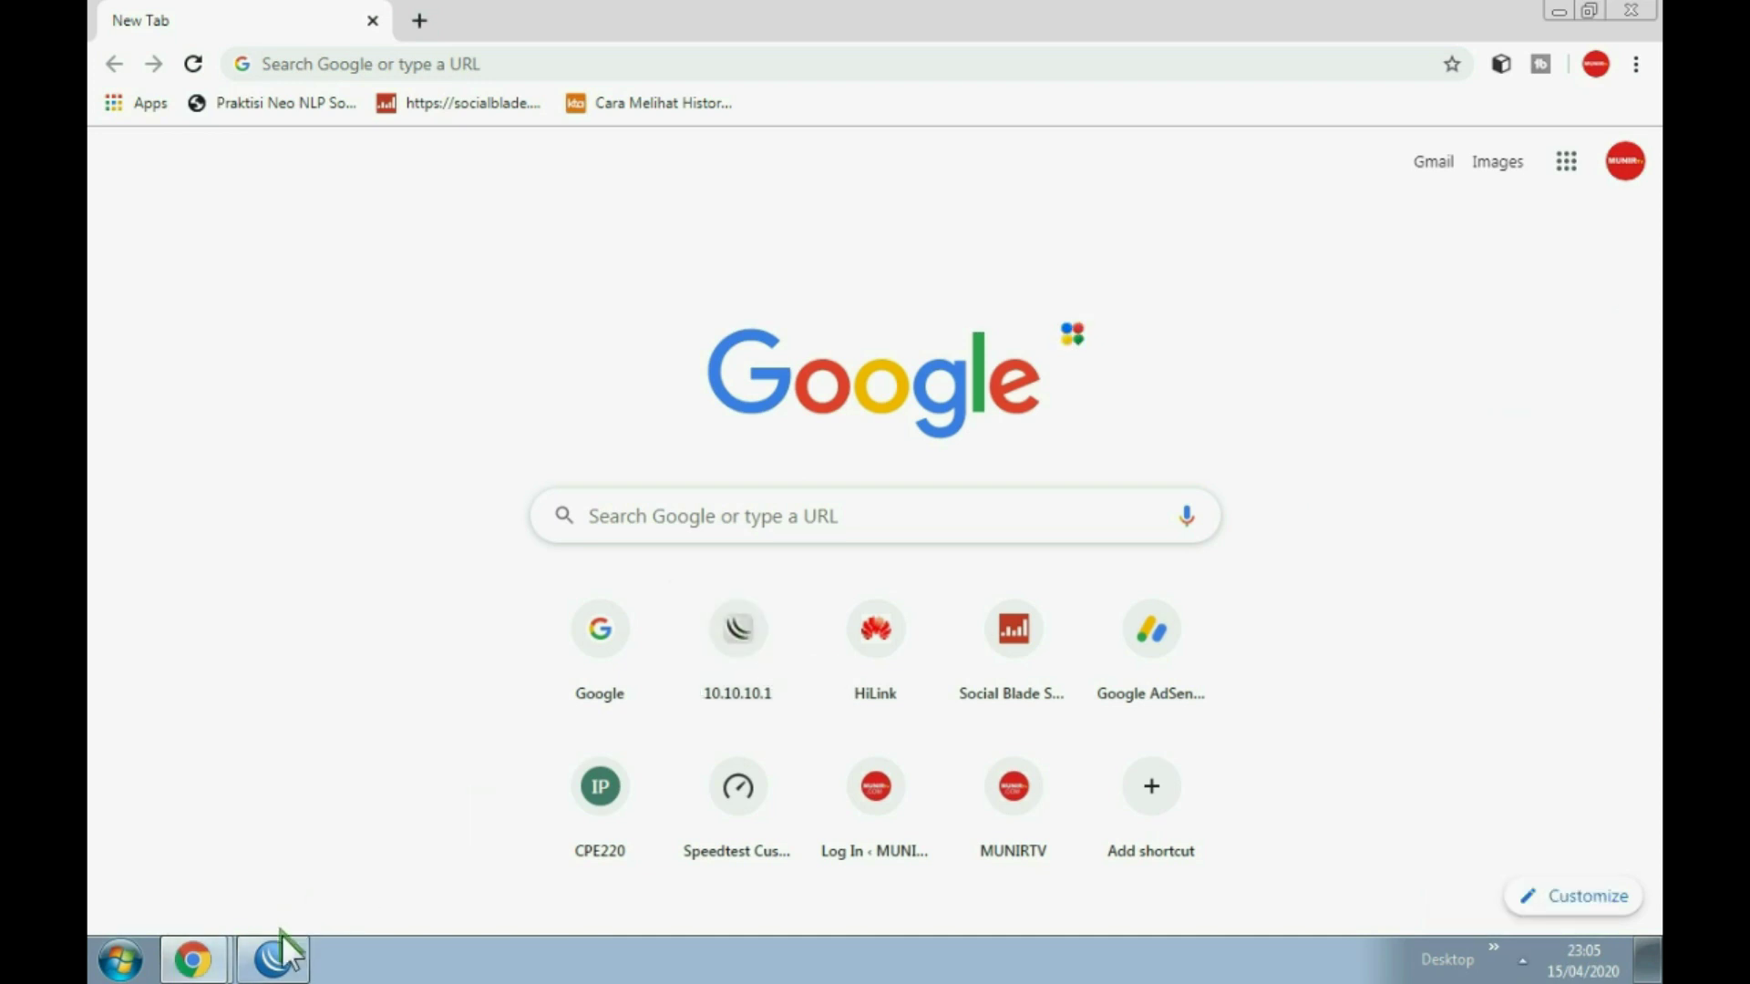
{"action": "left_click", "coordinate": [273, 939]}
Step: Check that the Address List shows 10.10.10.12/24 on ether2-wifi, then close it
{"action": "left_click", "coordinate": [218, 319]}
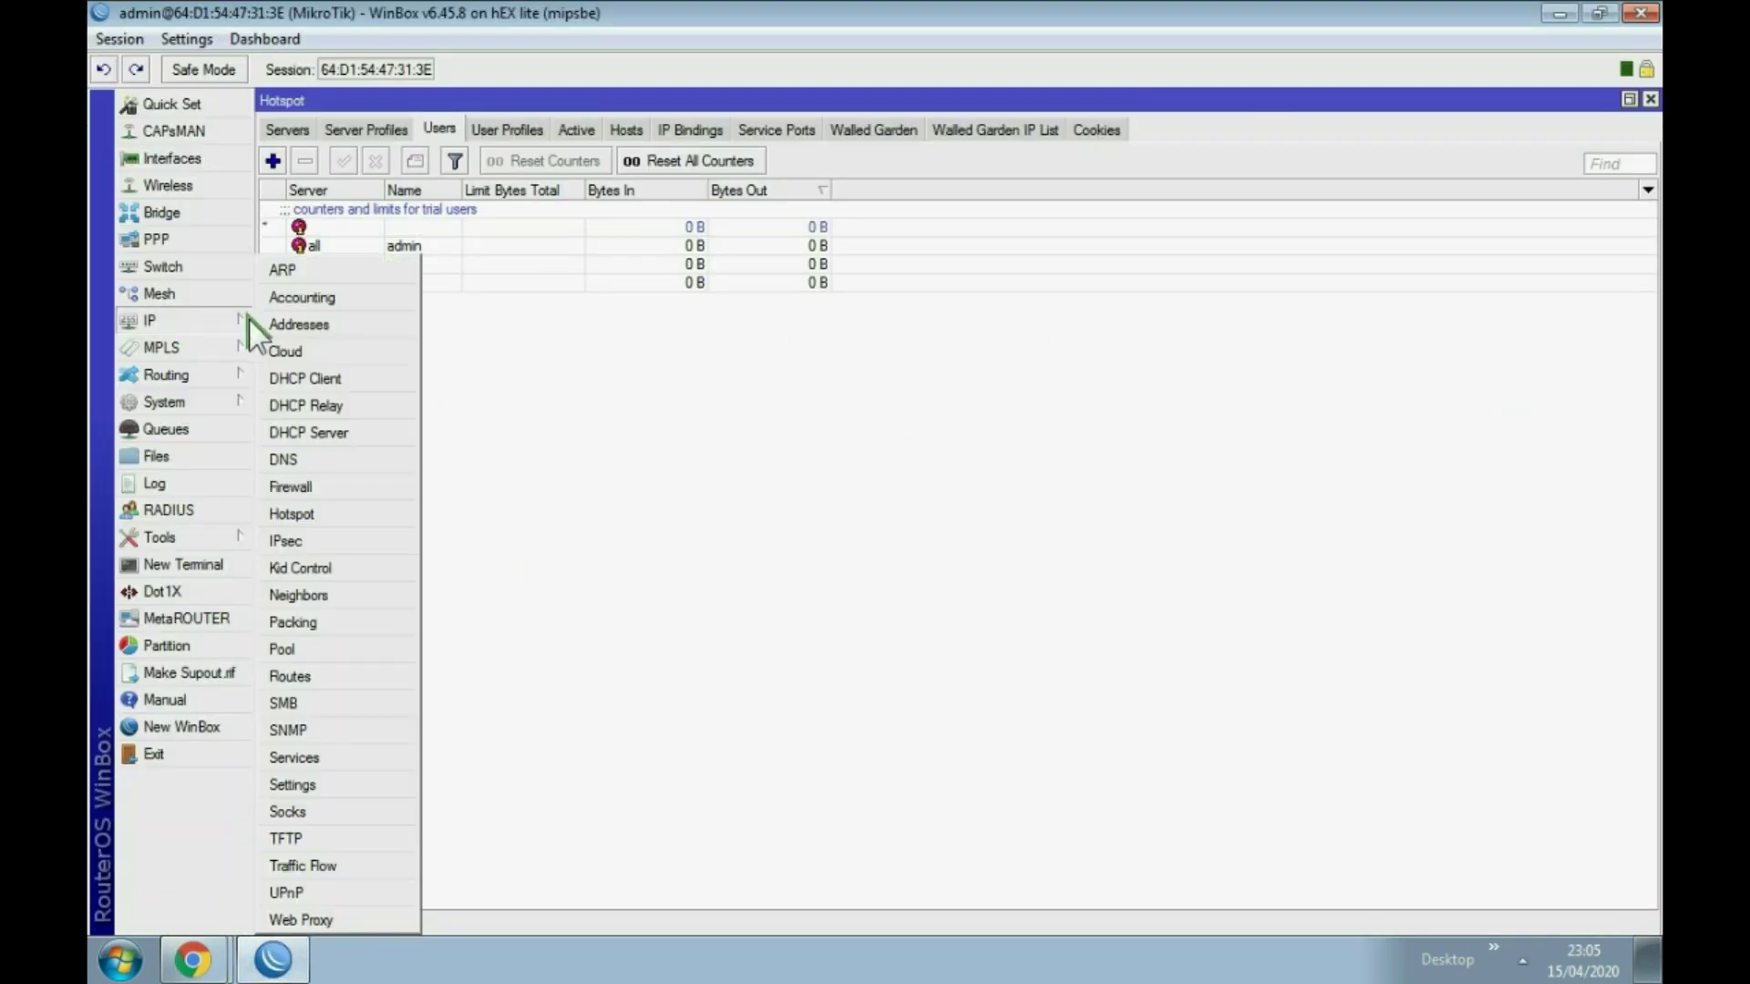
{"action": "left_click", "coordinate": [312, 325]}
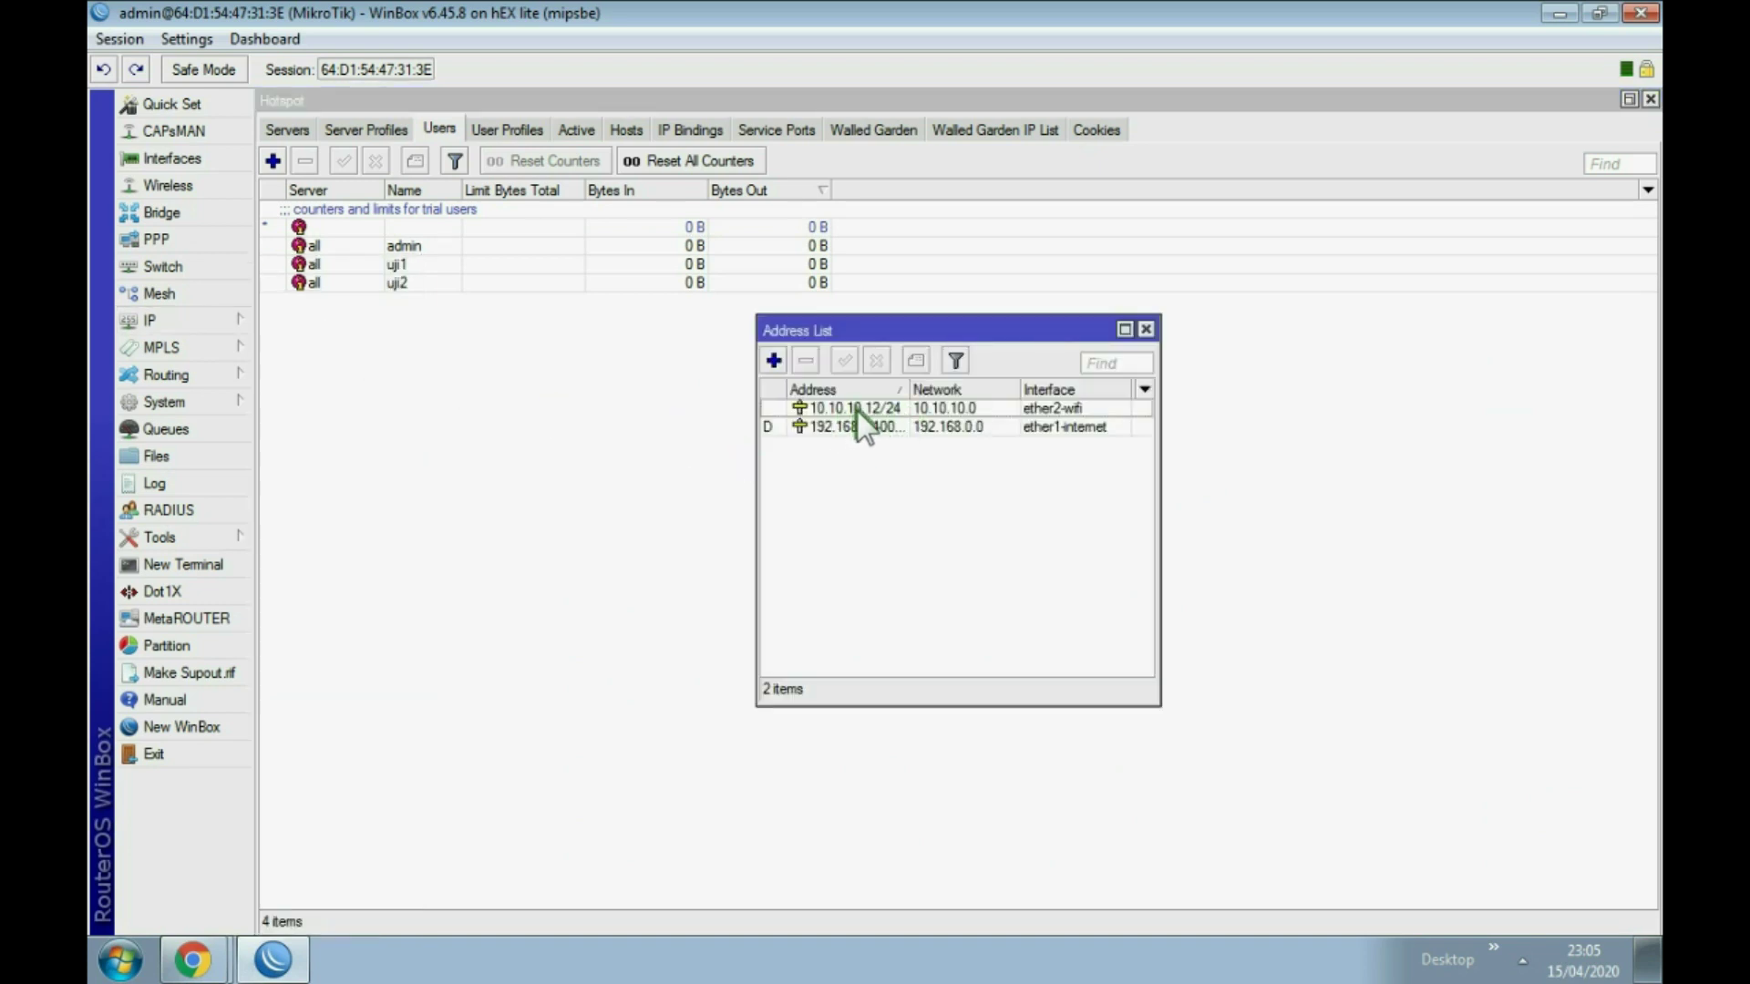
{"action": "left_click", "coordinate": [1145, 329]}
Step: Minimize WinBox and open Google from Chrome's new tab page
{"action": "left_click", "coordinate": [266, 957]}
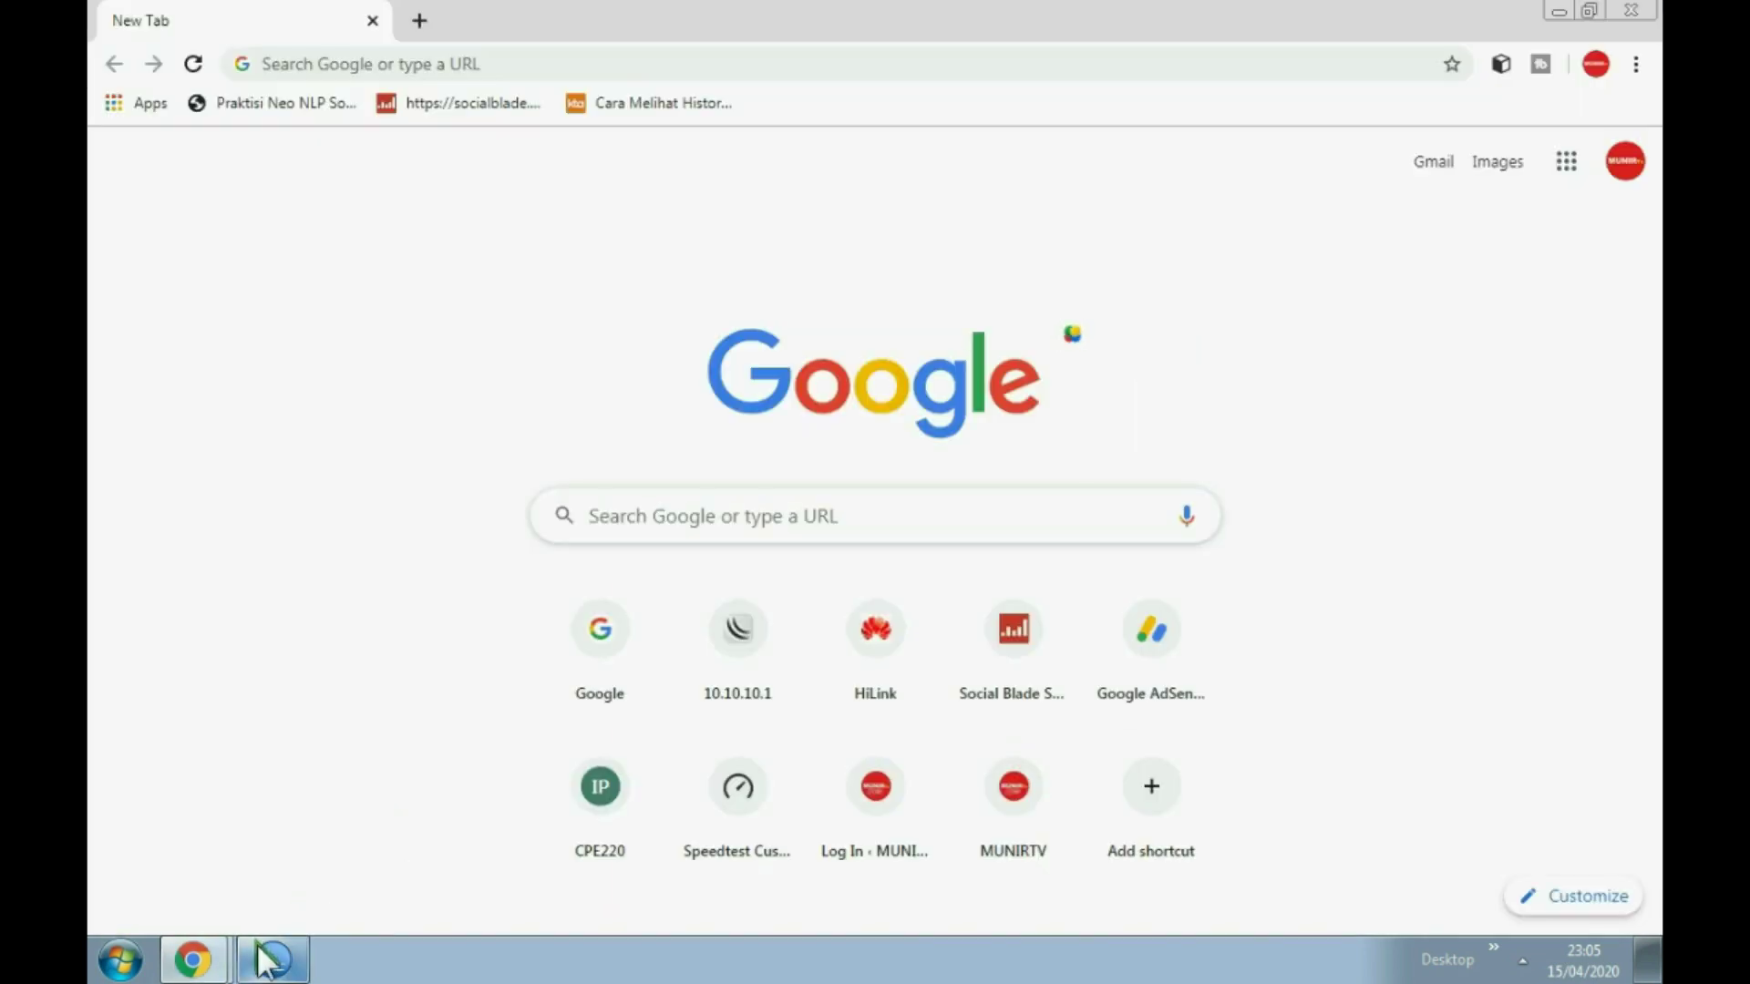
{"action": "left_click", "coordinate": [264, 960]}
{"action": "left_click", "coordinate": [264, 959]}
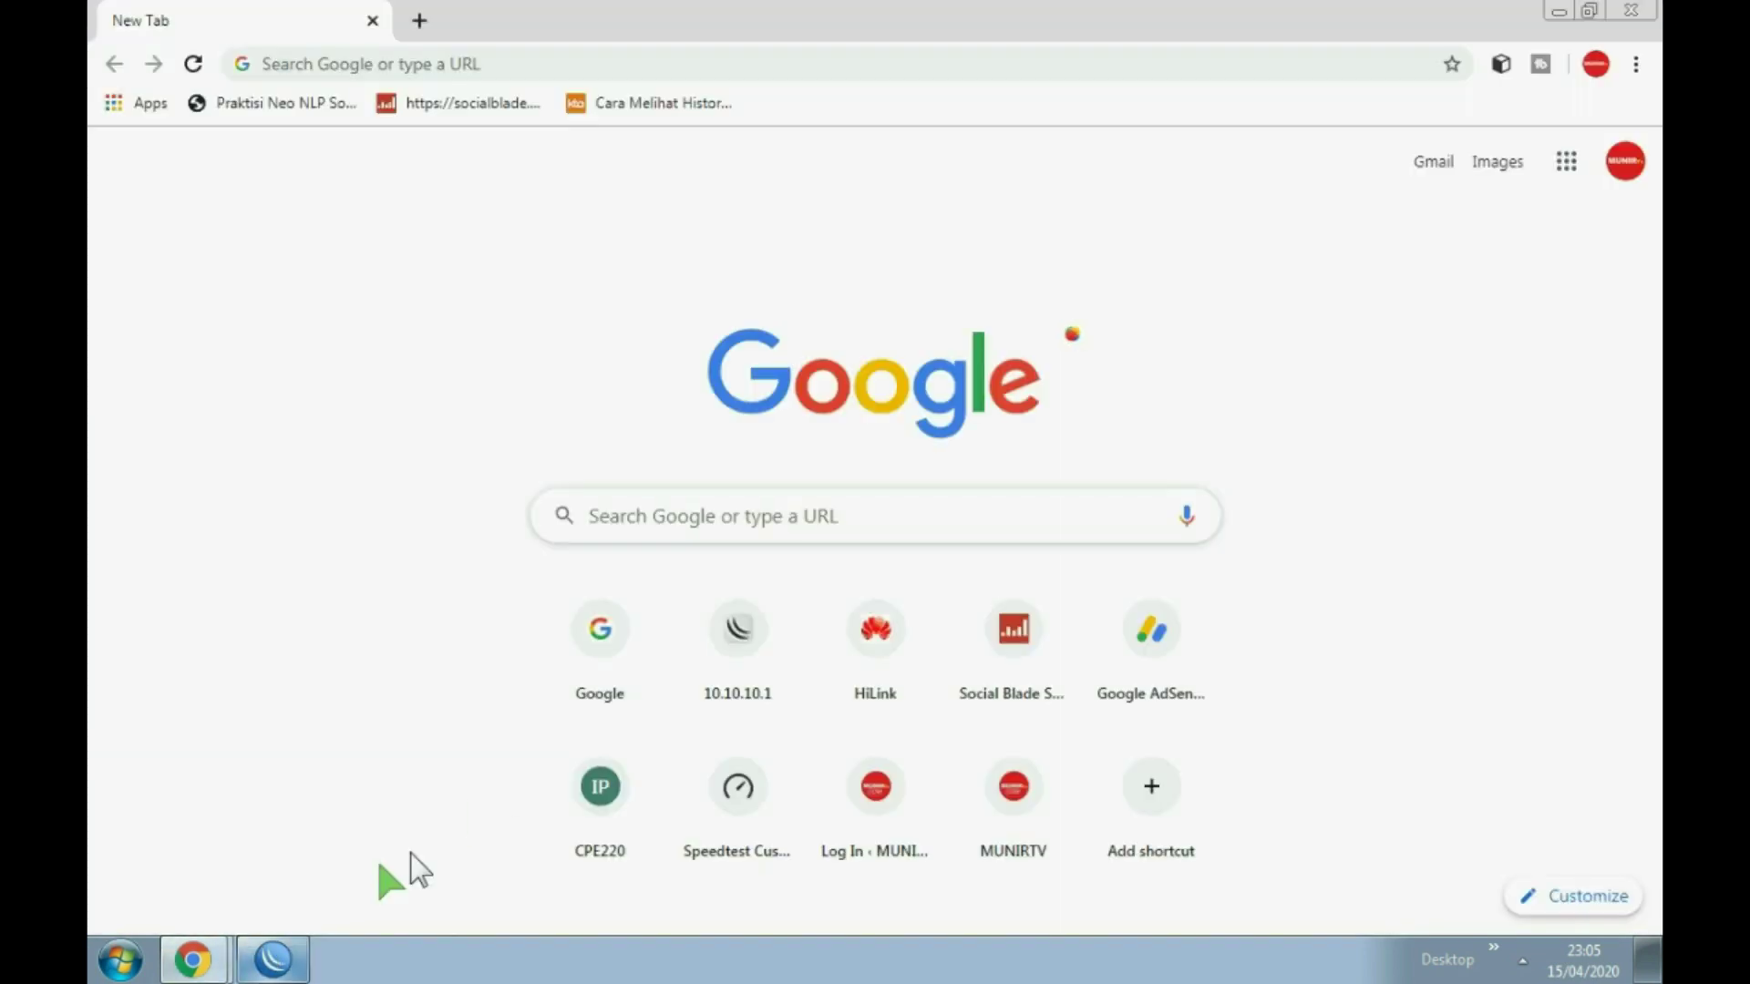
{"action": "left_click", "coordinate": [605, 643]}
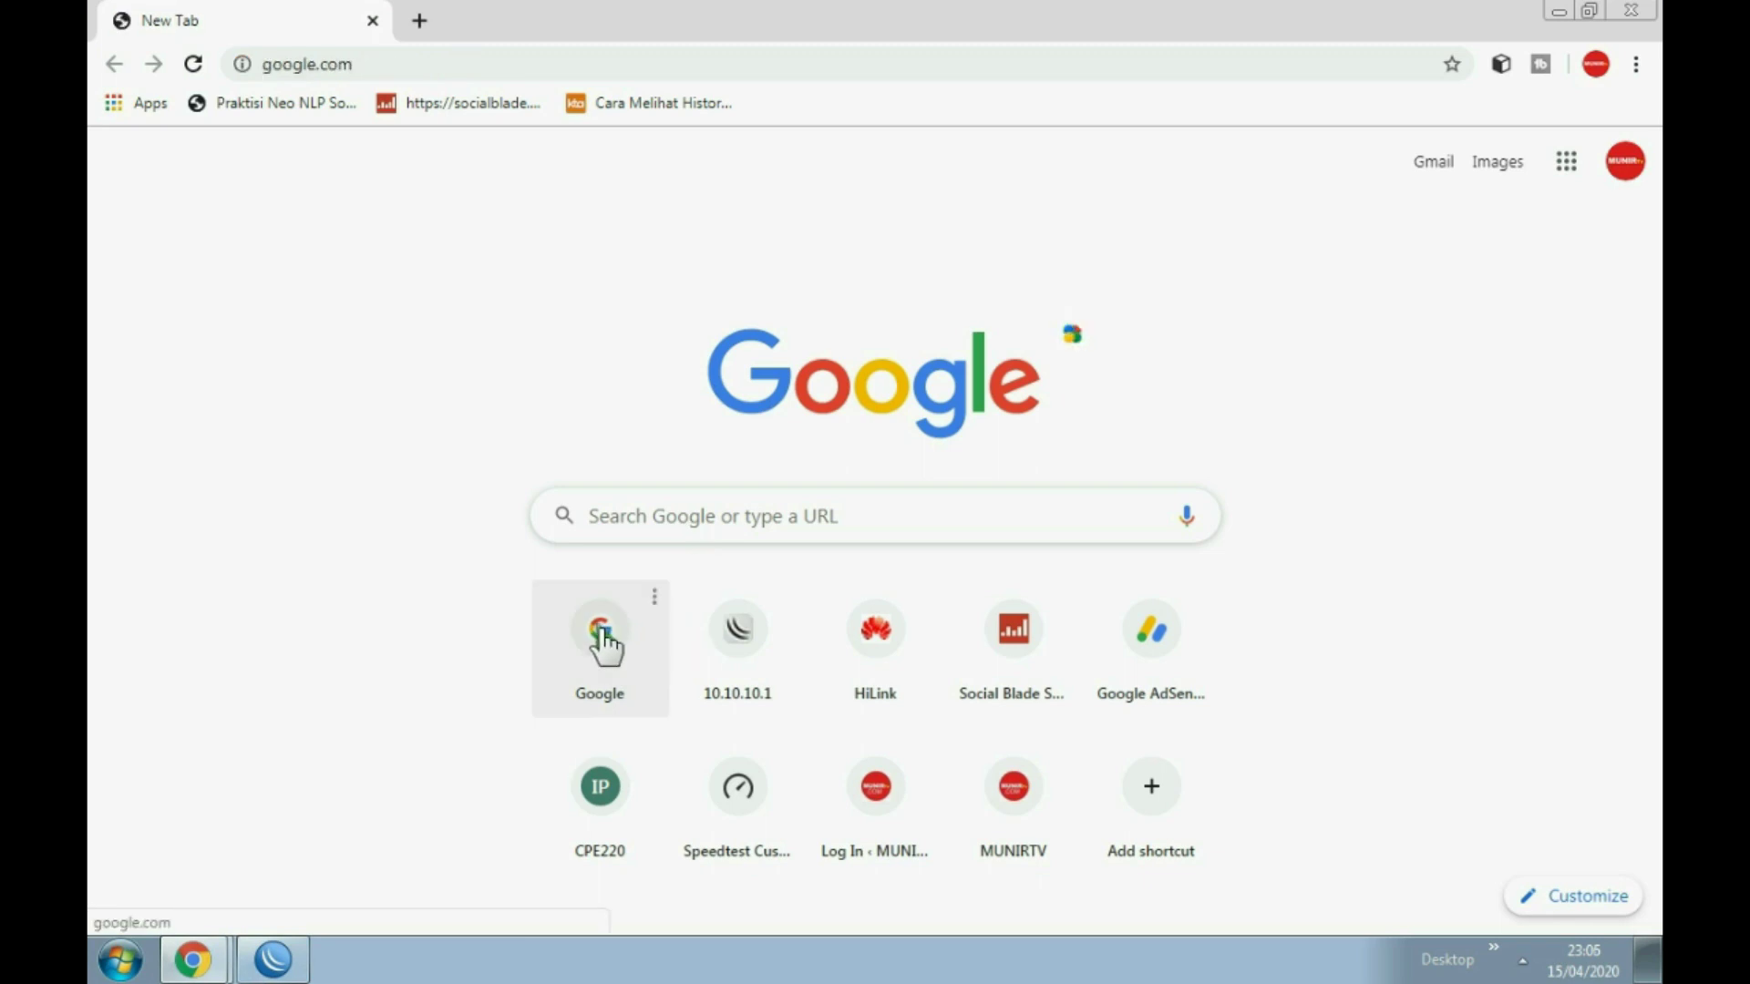
Step: Load the hotspot login page at 10.10.10.12
{"action": "left_click", "coordinate": [348, 64]}
{"action": "type", "text": "10.10.10.1"}
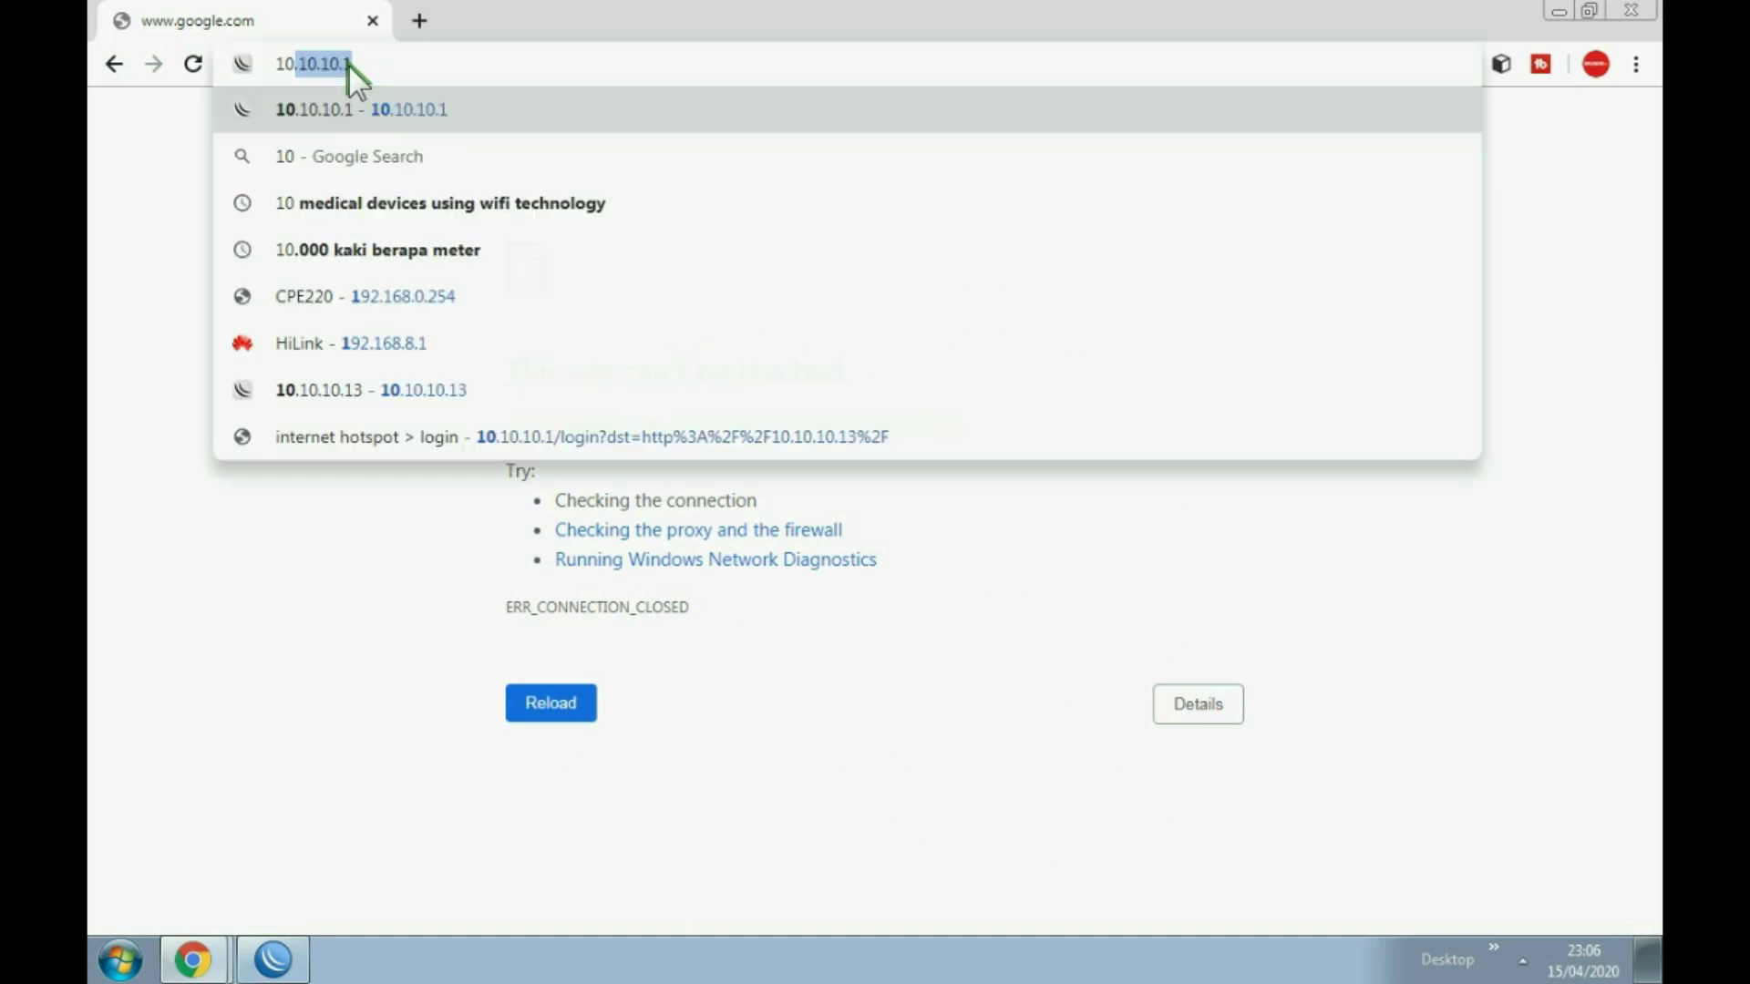
{"action": "key", "text": "Right"}
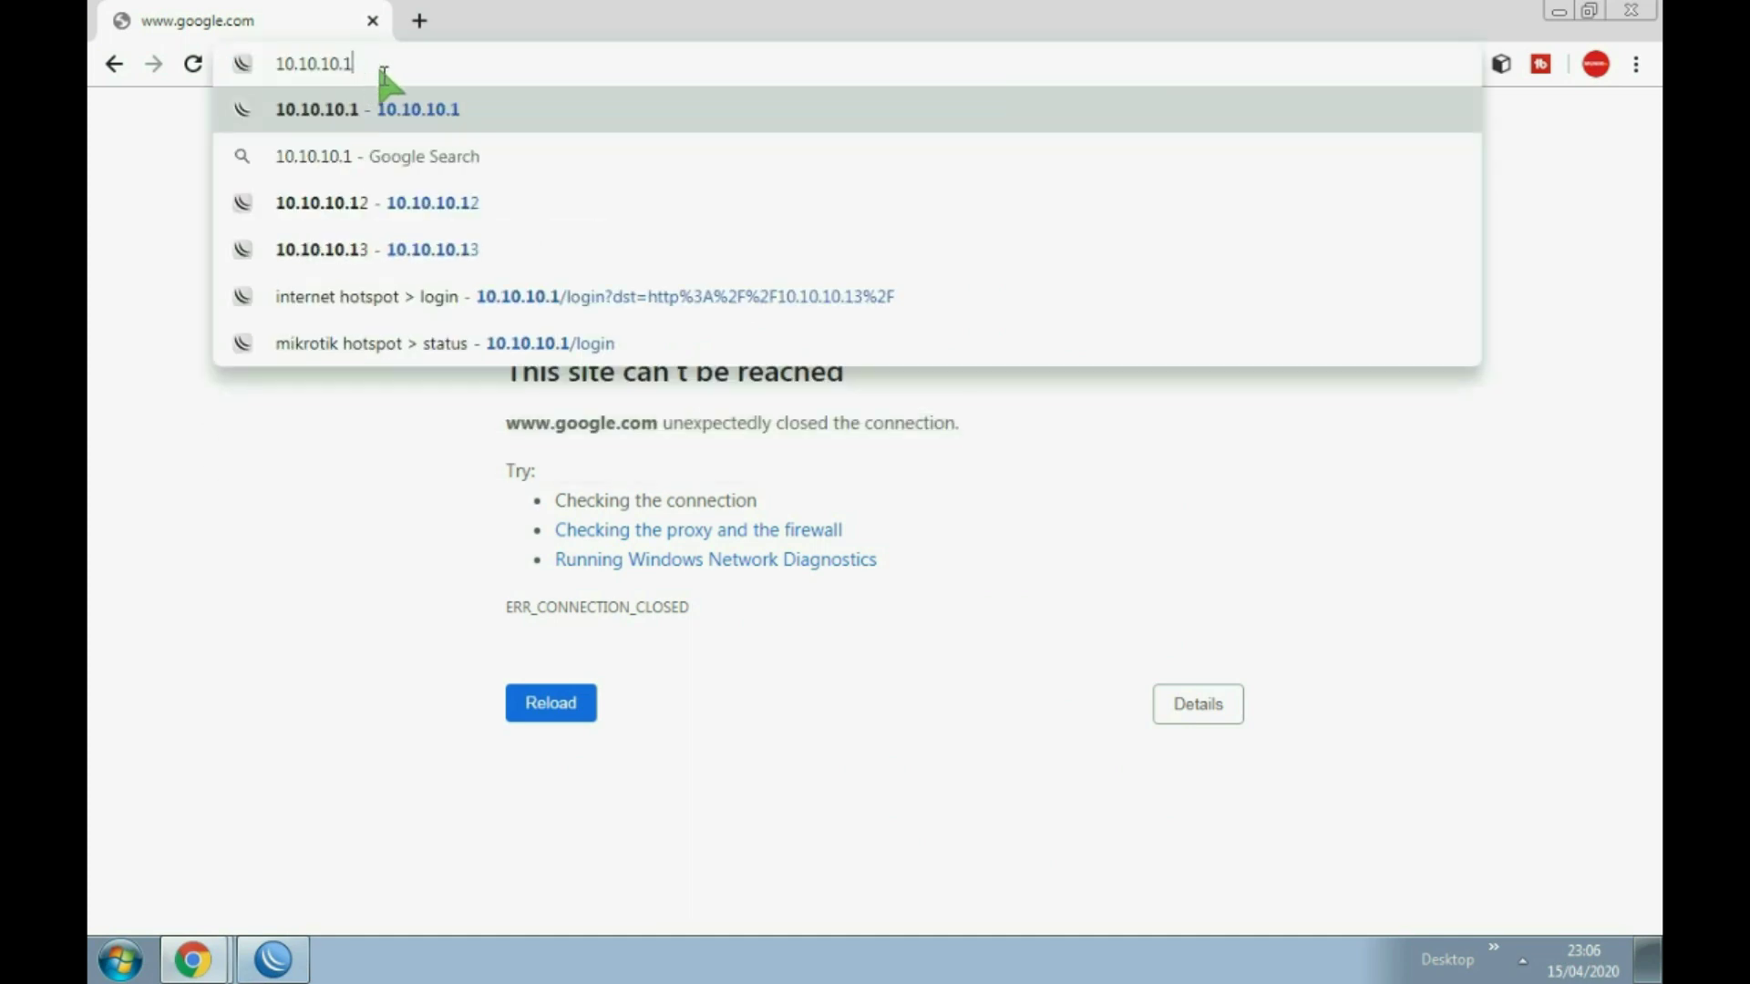
{"action": "type", "text": "2"}
{"action": "key", "text": "Return"}
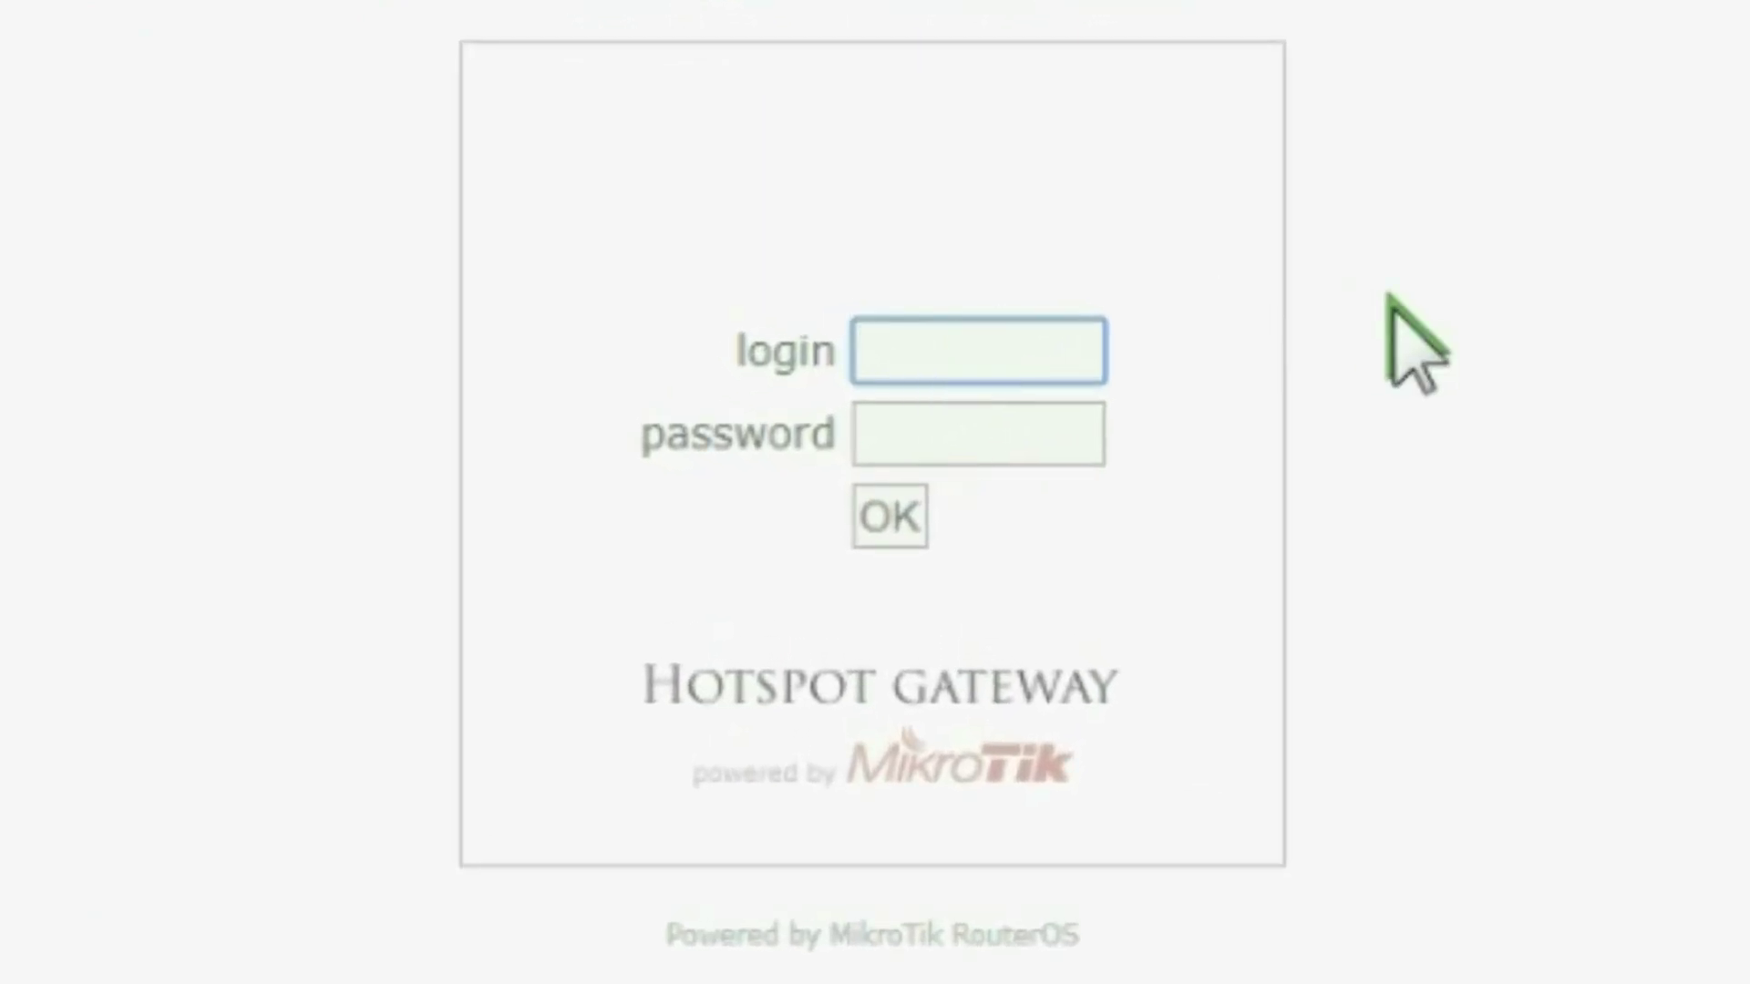
Step: Log in to the hotspot as uji1 with its password, then open a new tab
{"action": "type", "text": "uji1"}
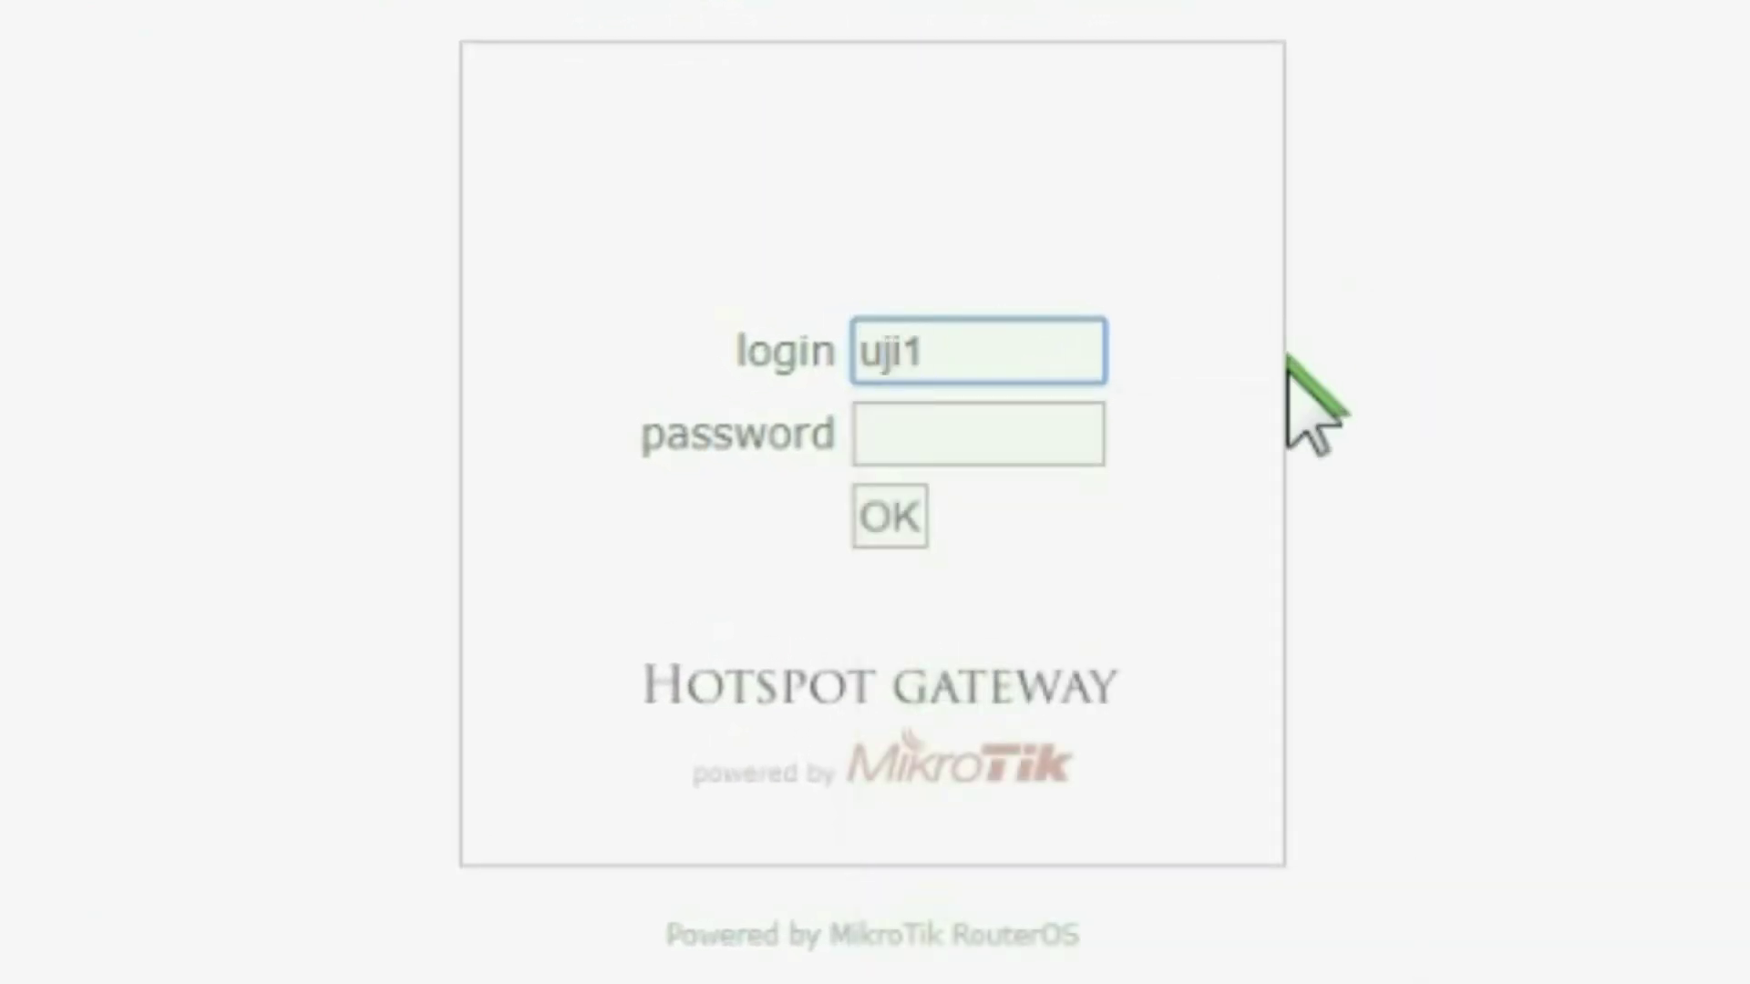
{"action": "left_click", "coordinate": [1008, 429]}
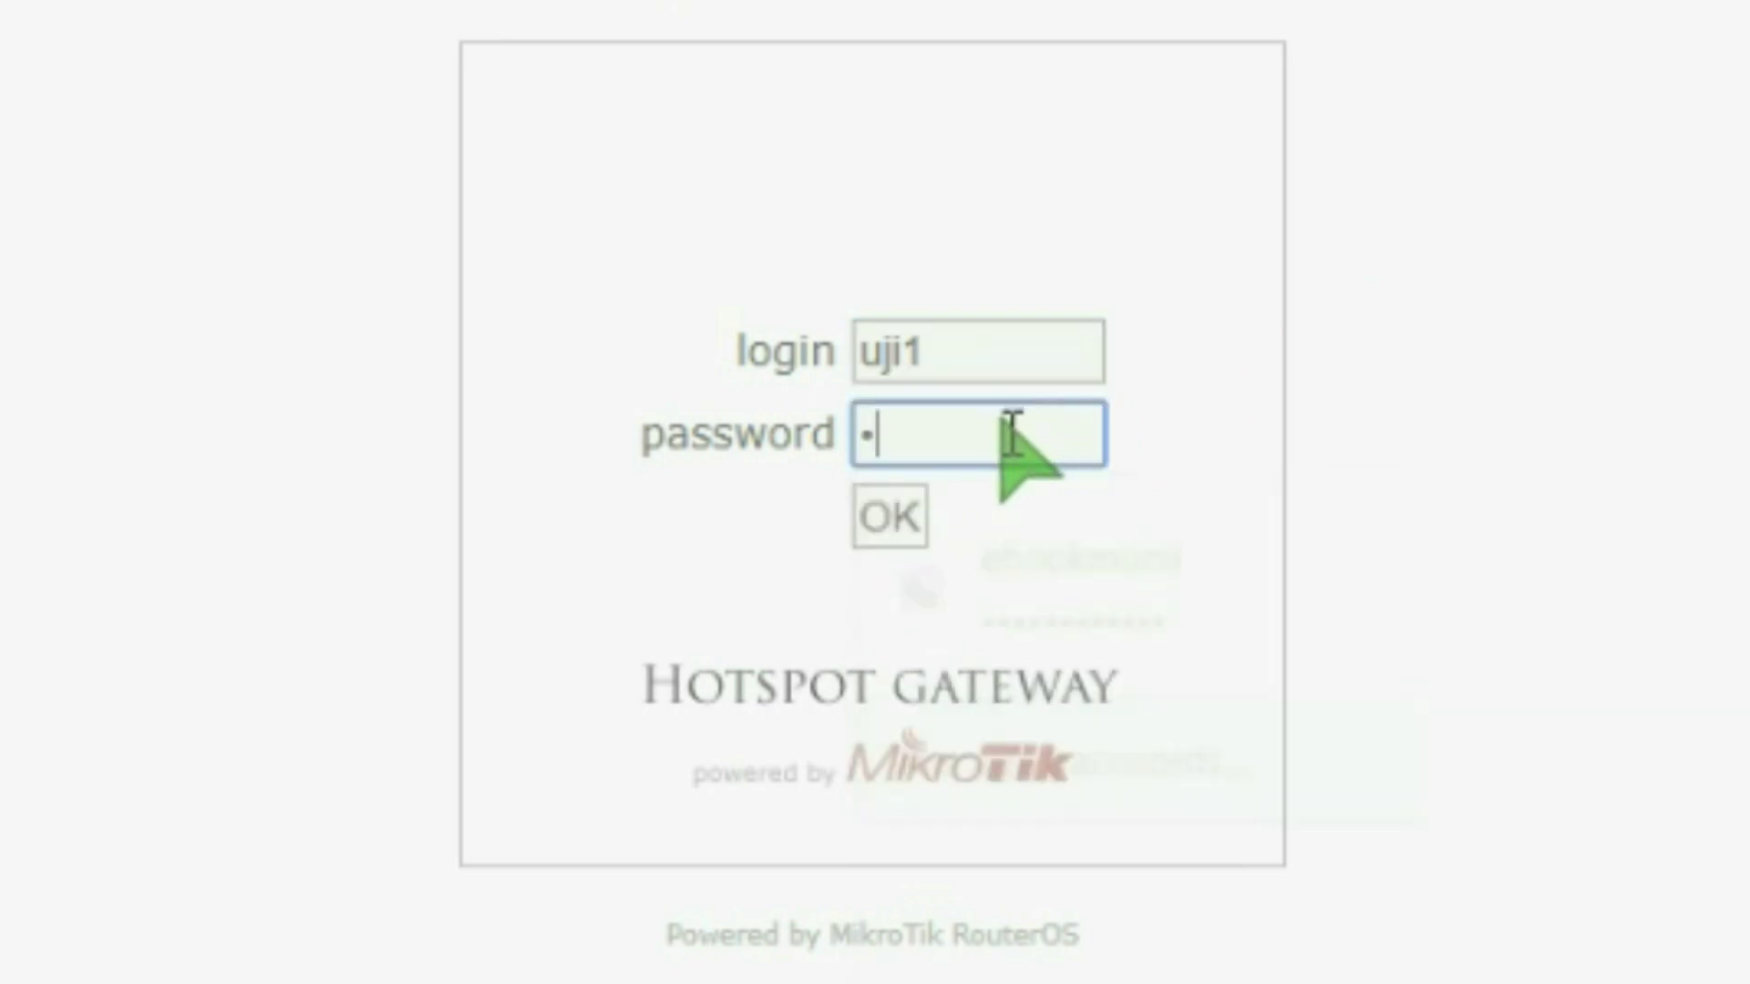
{"action": "left_click", "coordinate": [890, 524]}
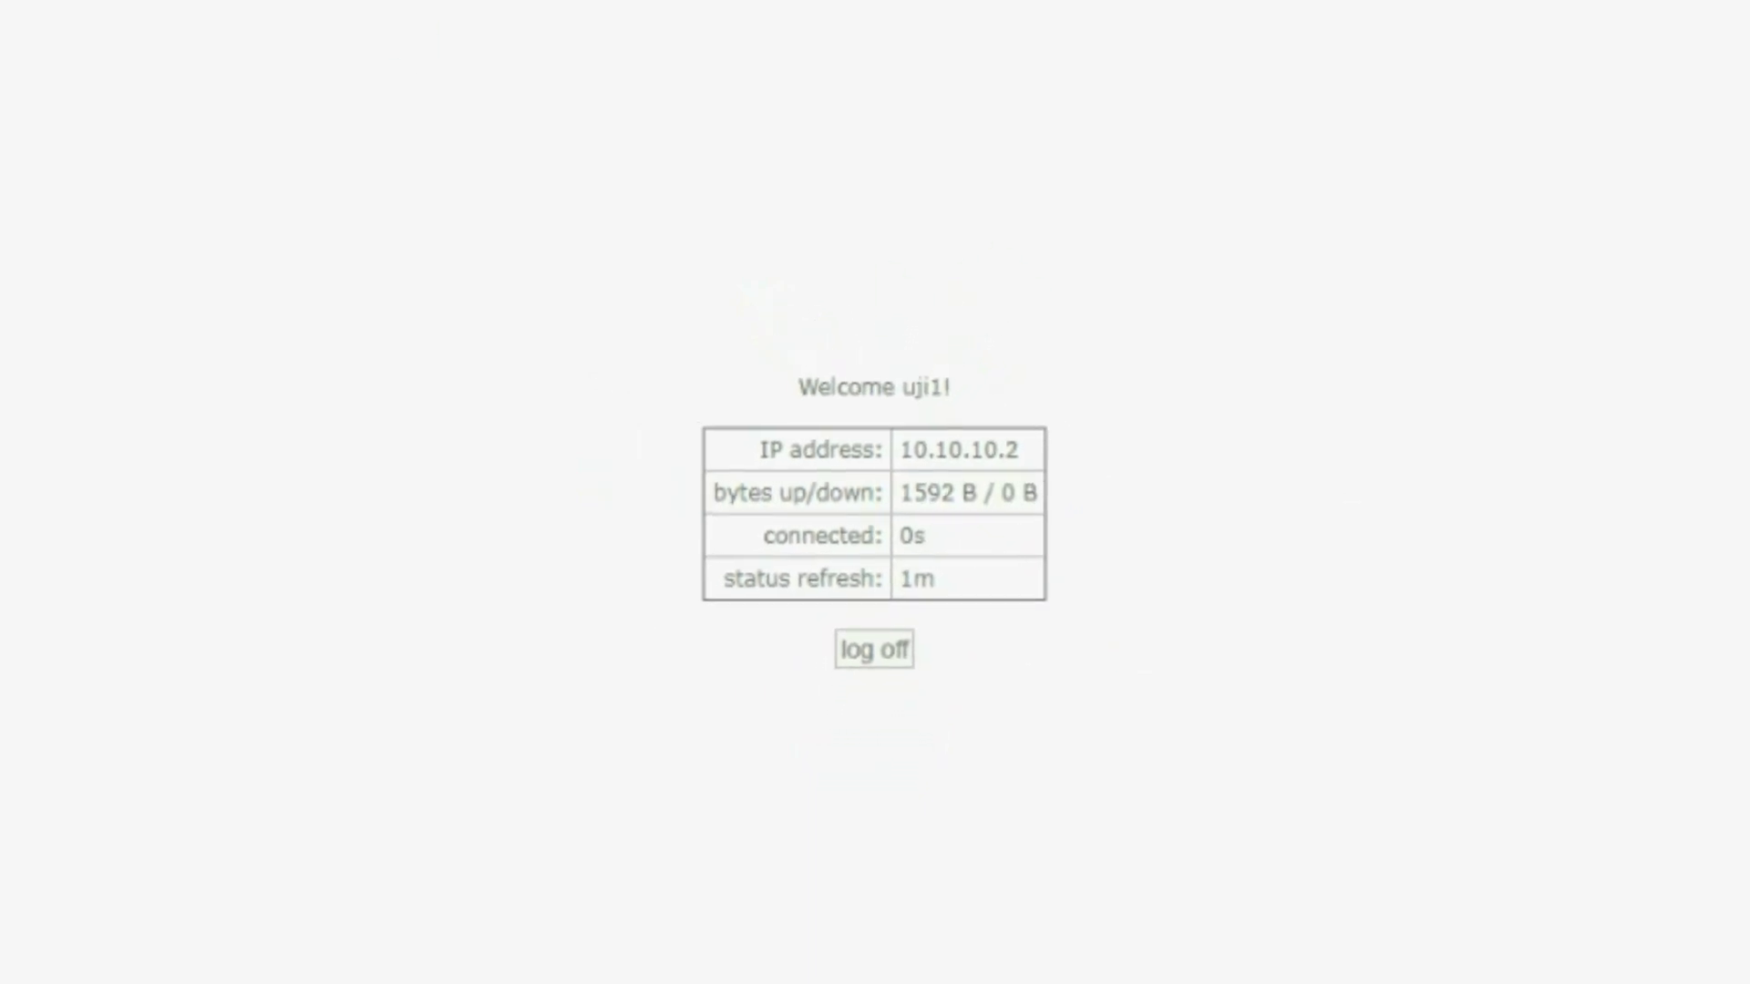
{"action": "left_click", "coordinate": [417, 22]}
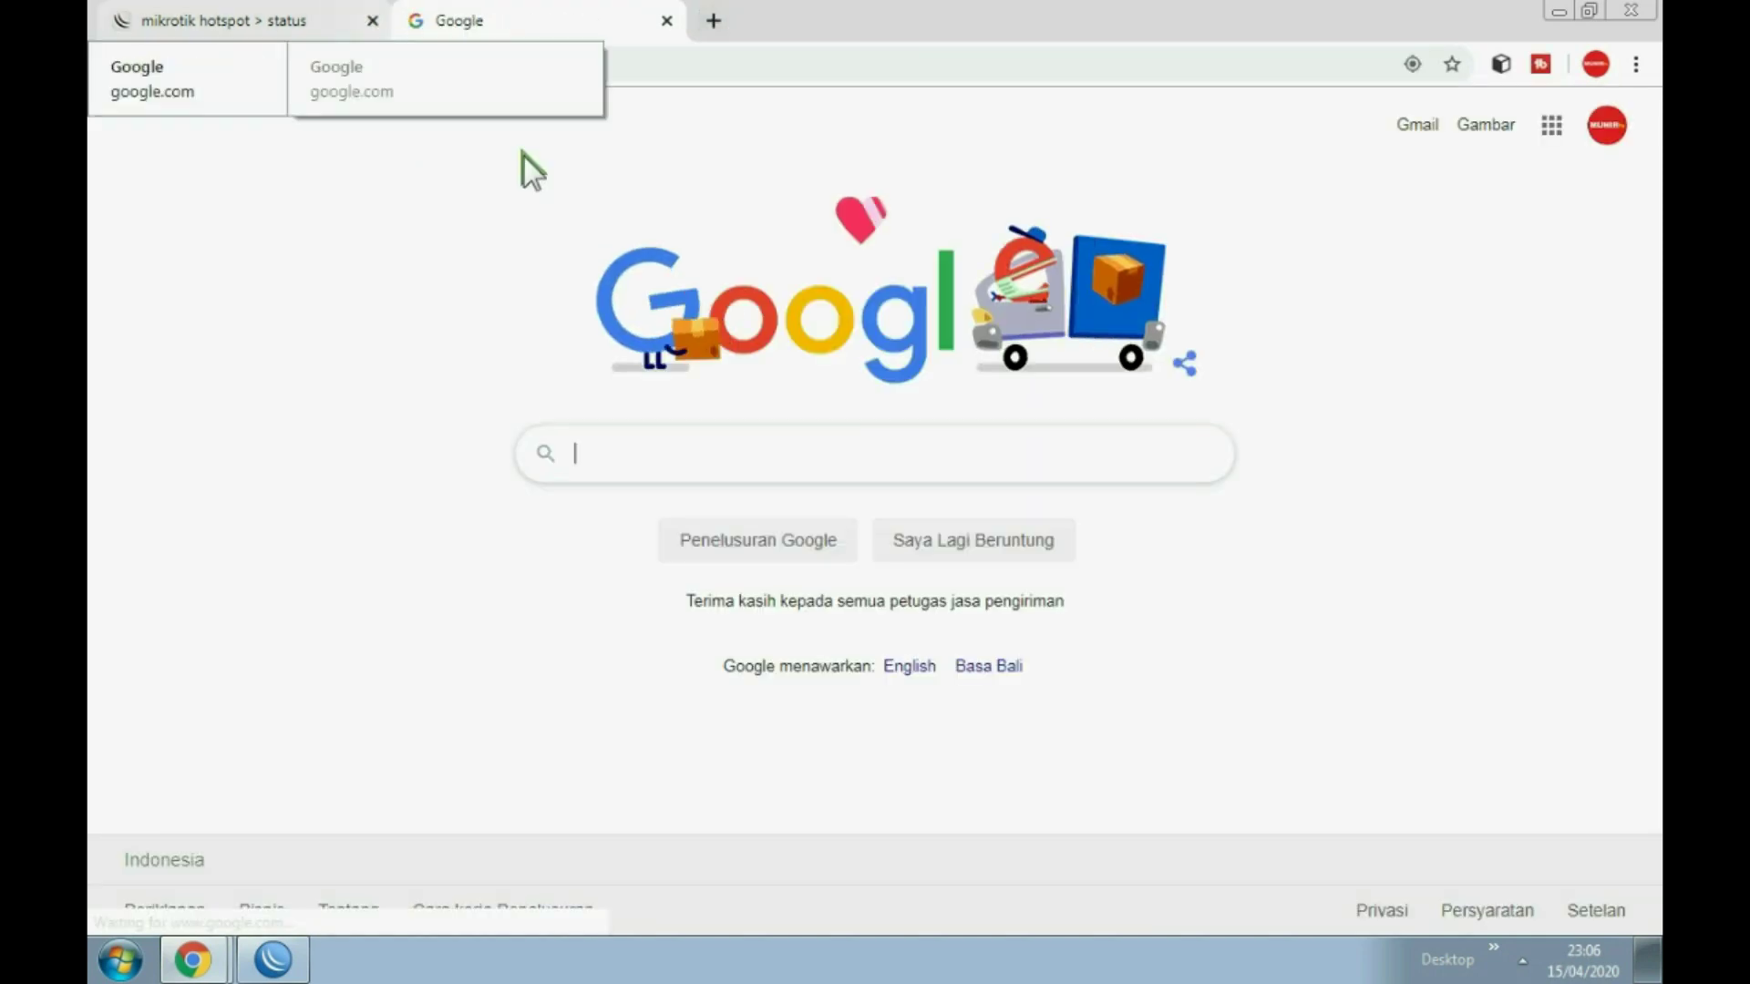
Step: Close the hotspot status tab and open YouTube from the Google apps grid
{"action": "left_click", "coordinate": [371, 20]}
{"action": "left_click", "coordinate": [1552, 125]}
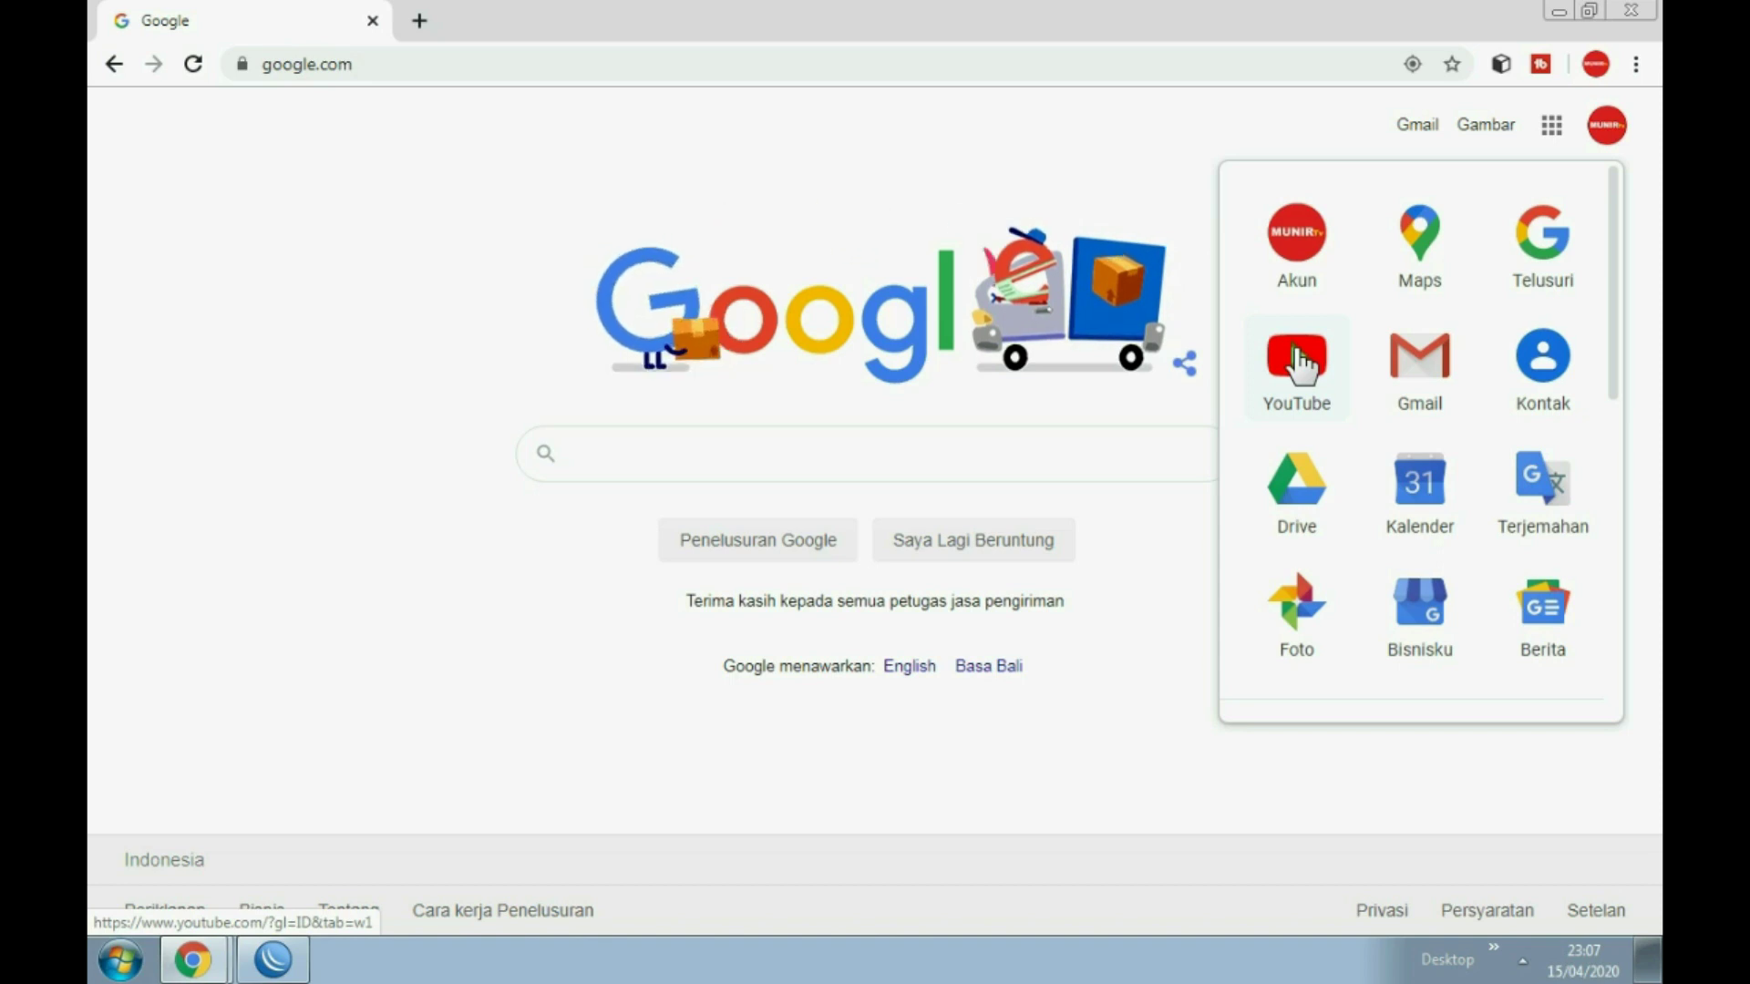
{"action": "left_click", "coordinate": [1301, 364]}
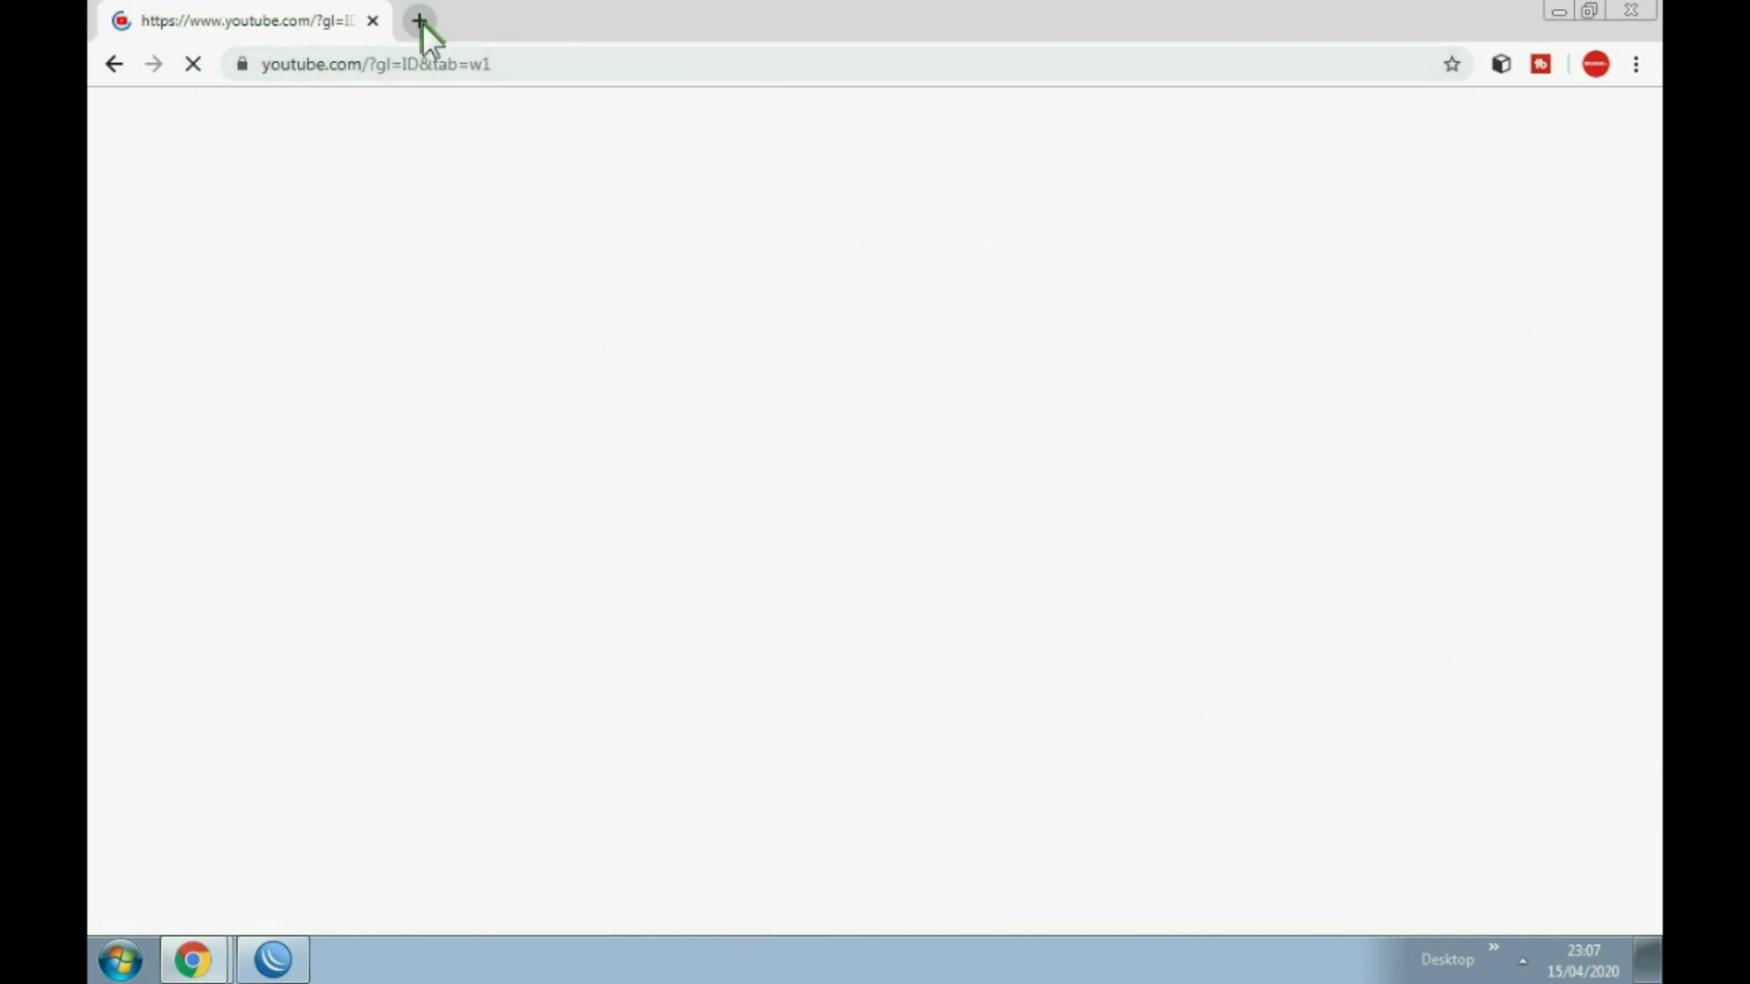
Step: Open Google in another tab, check both tabs, and bring WinBox back to the front
{"action": "left_click", "coordinate": [421, 22]}
{"action": "left_click", "coordinate": [601, 630]}
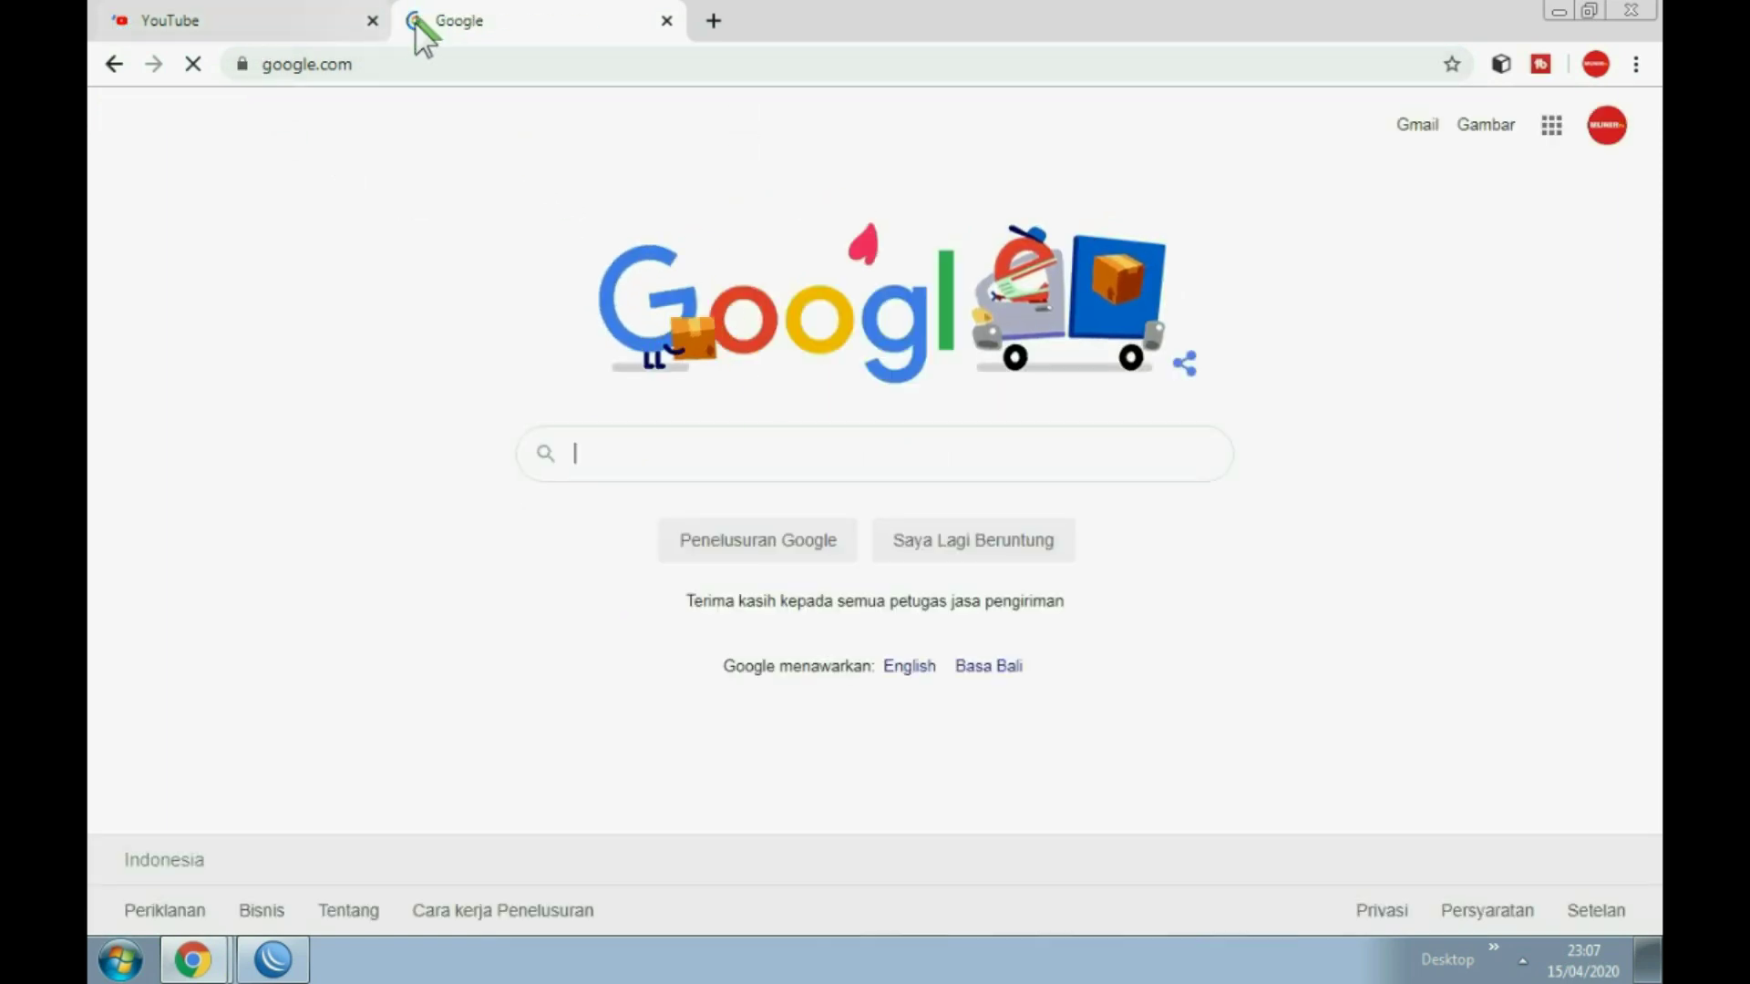
{"action": "left_click", "coordinate": [320, 14]}
{"action": "left_click", "coordinate": [469, 18]}
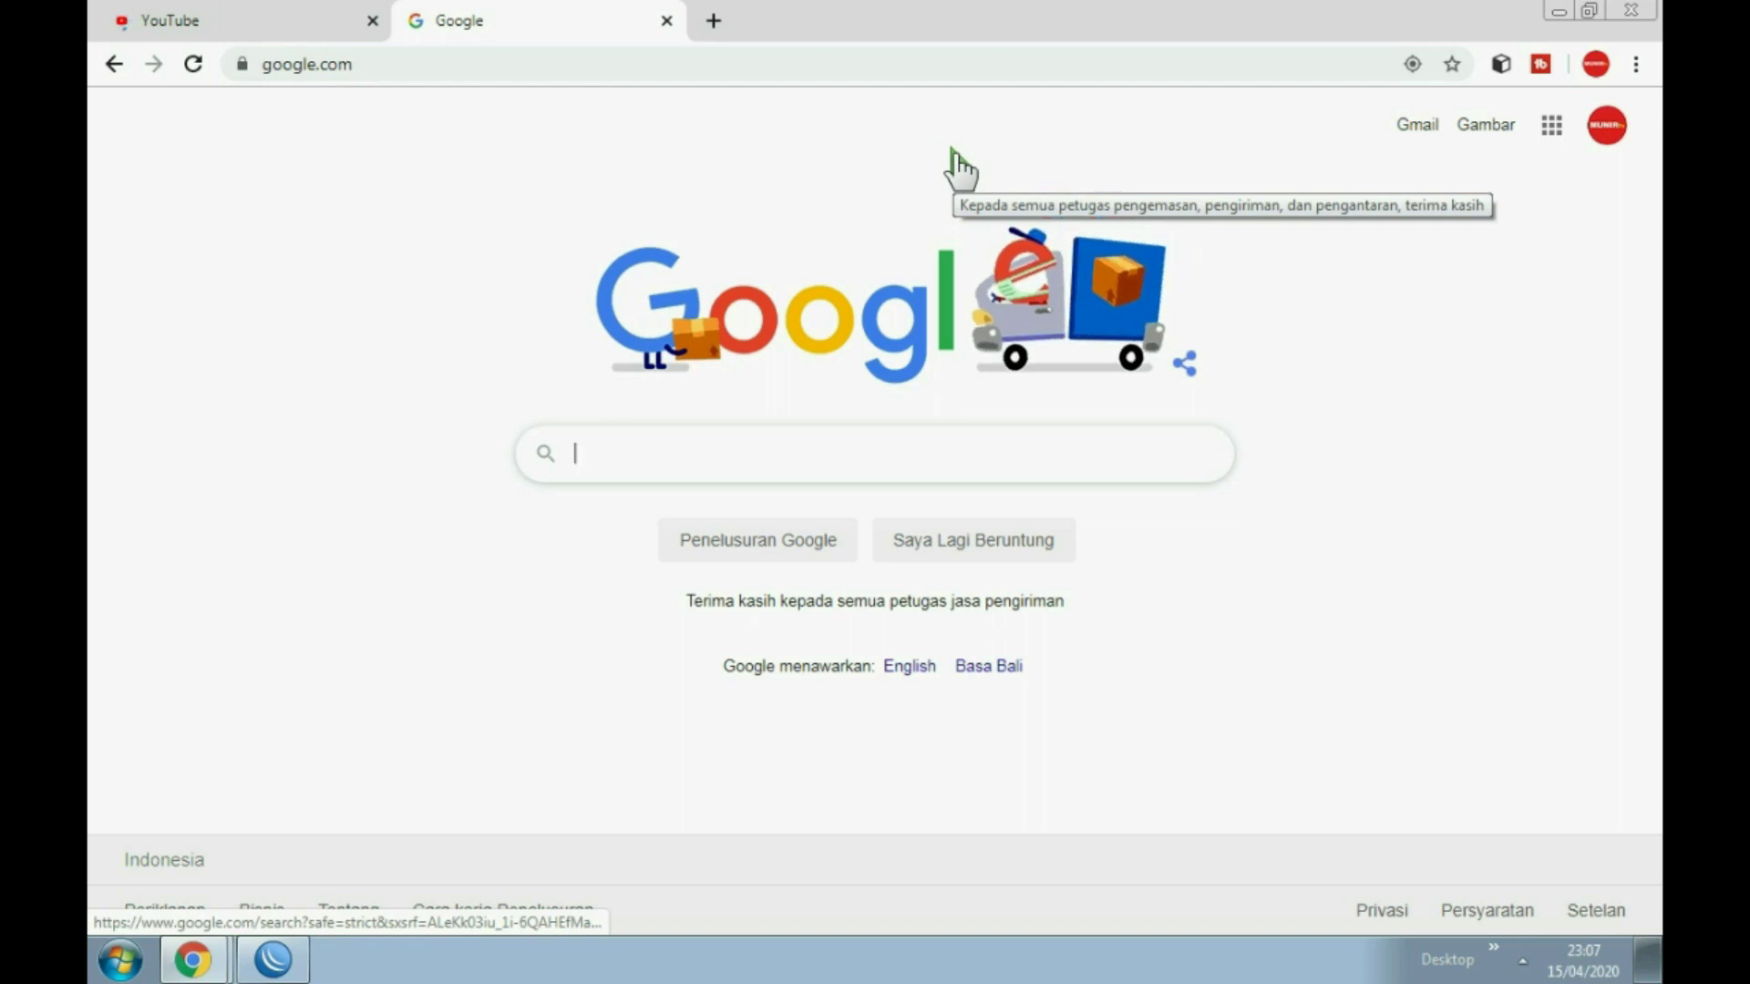
{"action": "left_click", "coordinate": [271, 961]}
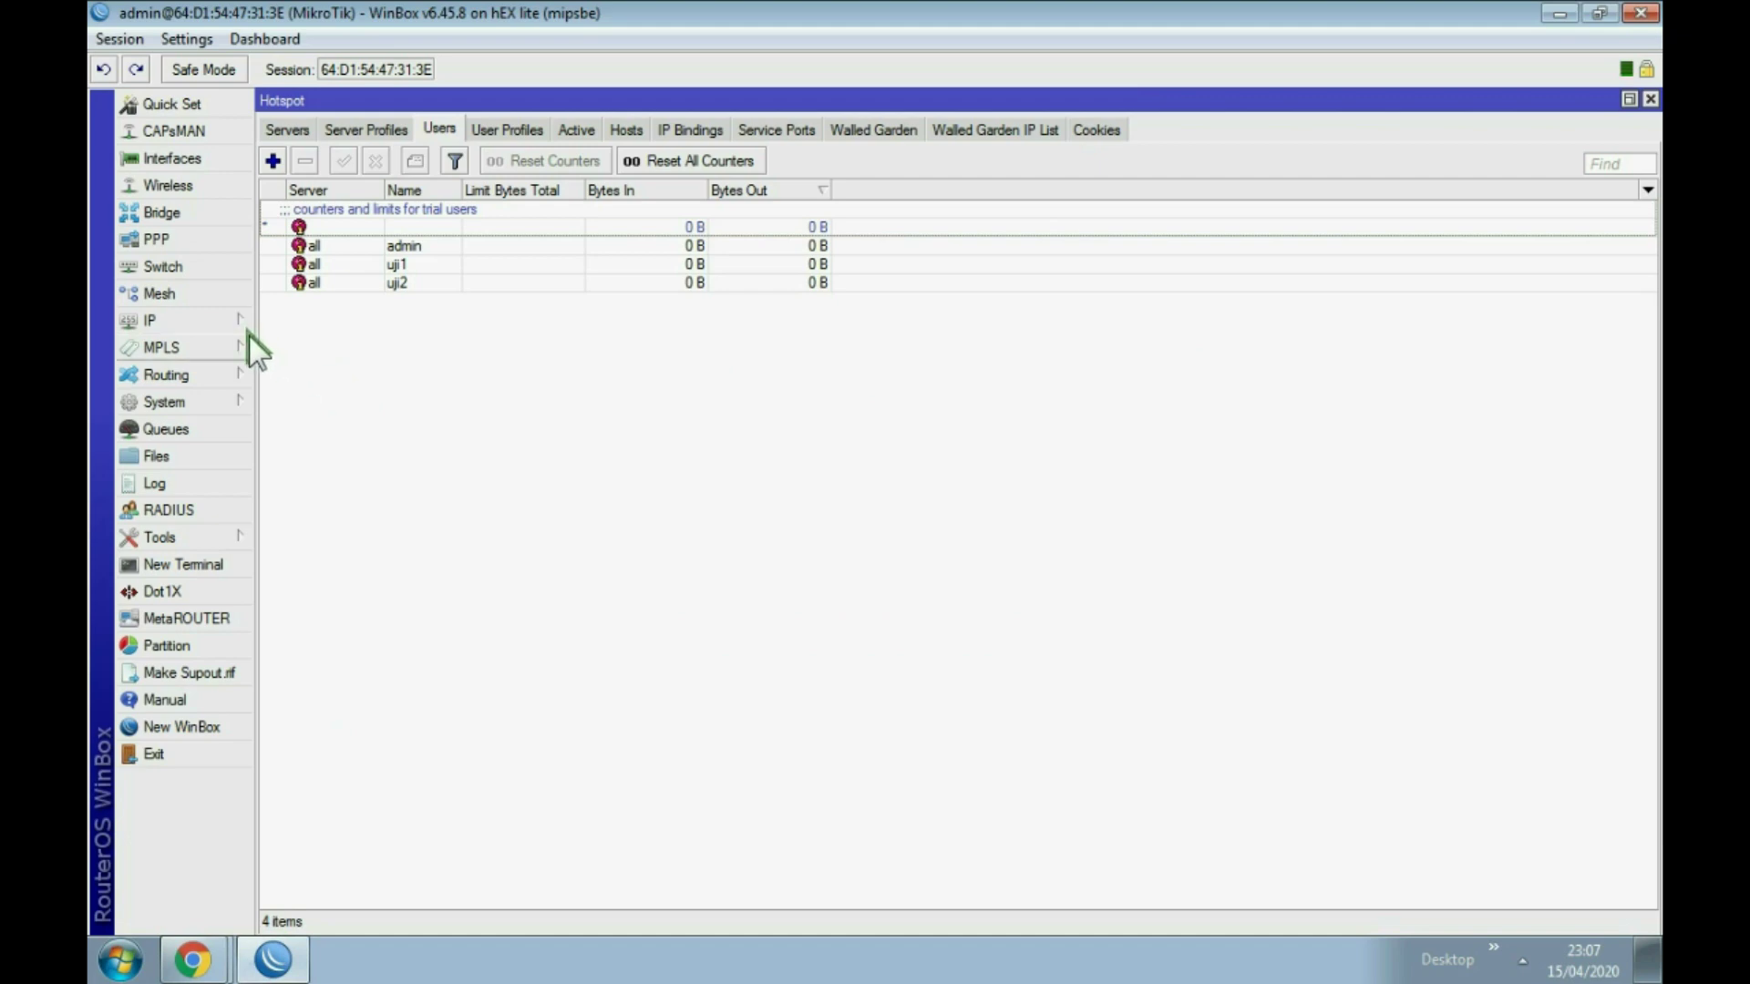
Step: In System > Users, add a new router user with a login name and group full
{"action": "left_click", "coordinate": [195, 398]}
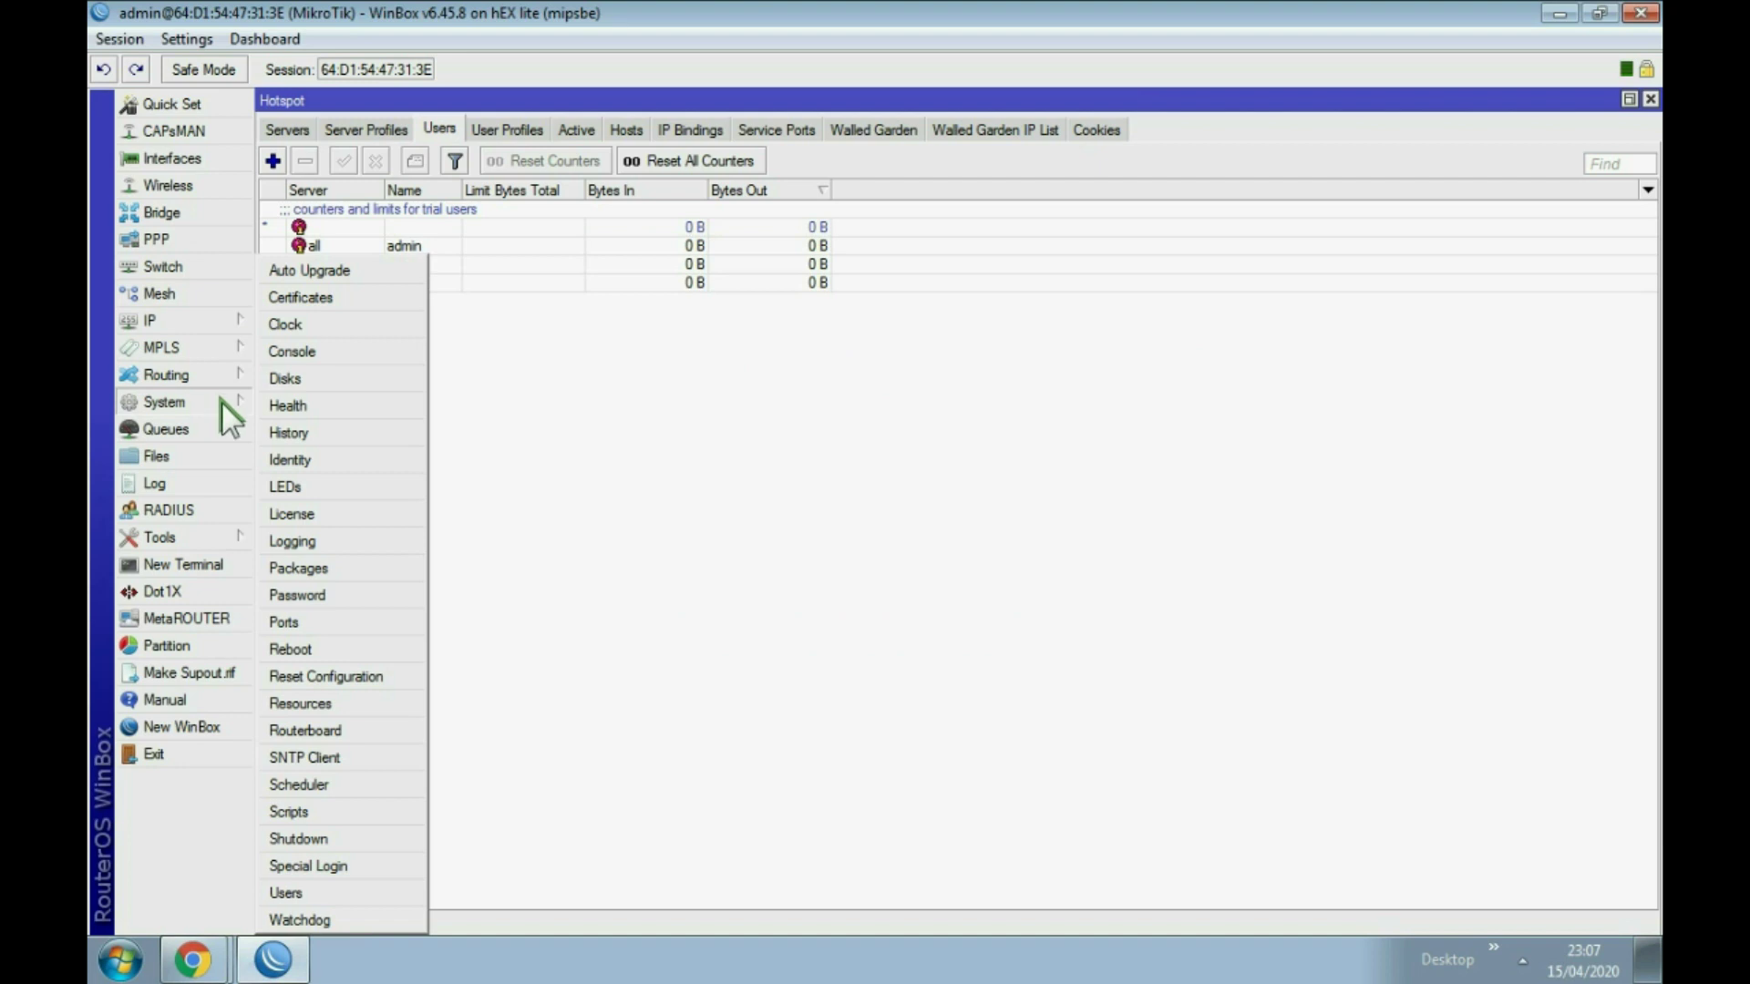
{"action": "left_click", "coordinate": [285, 893]}
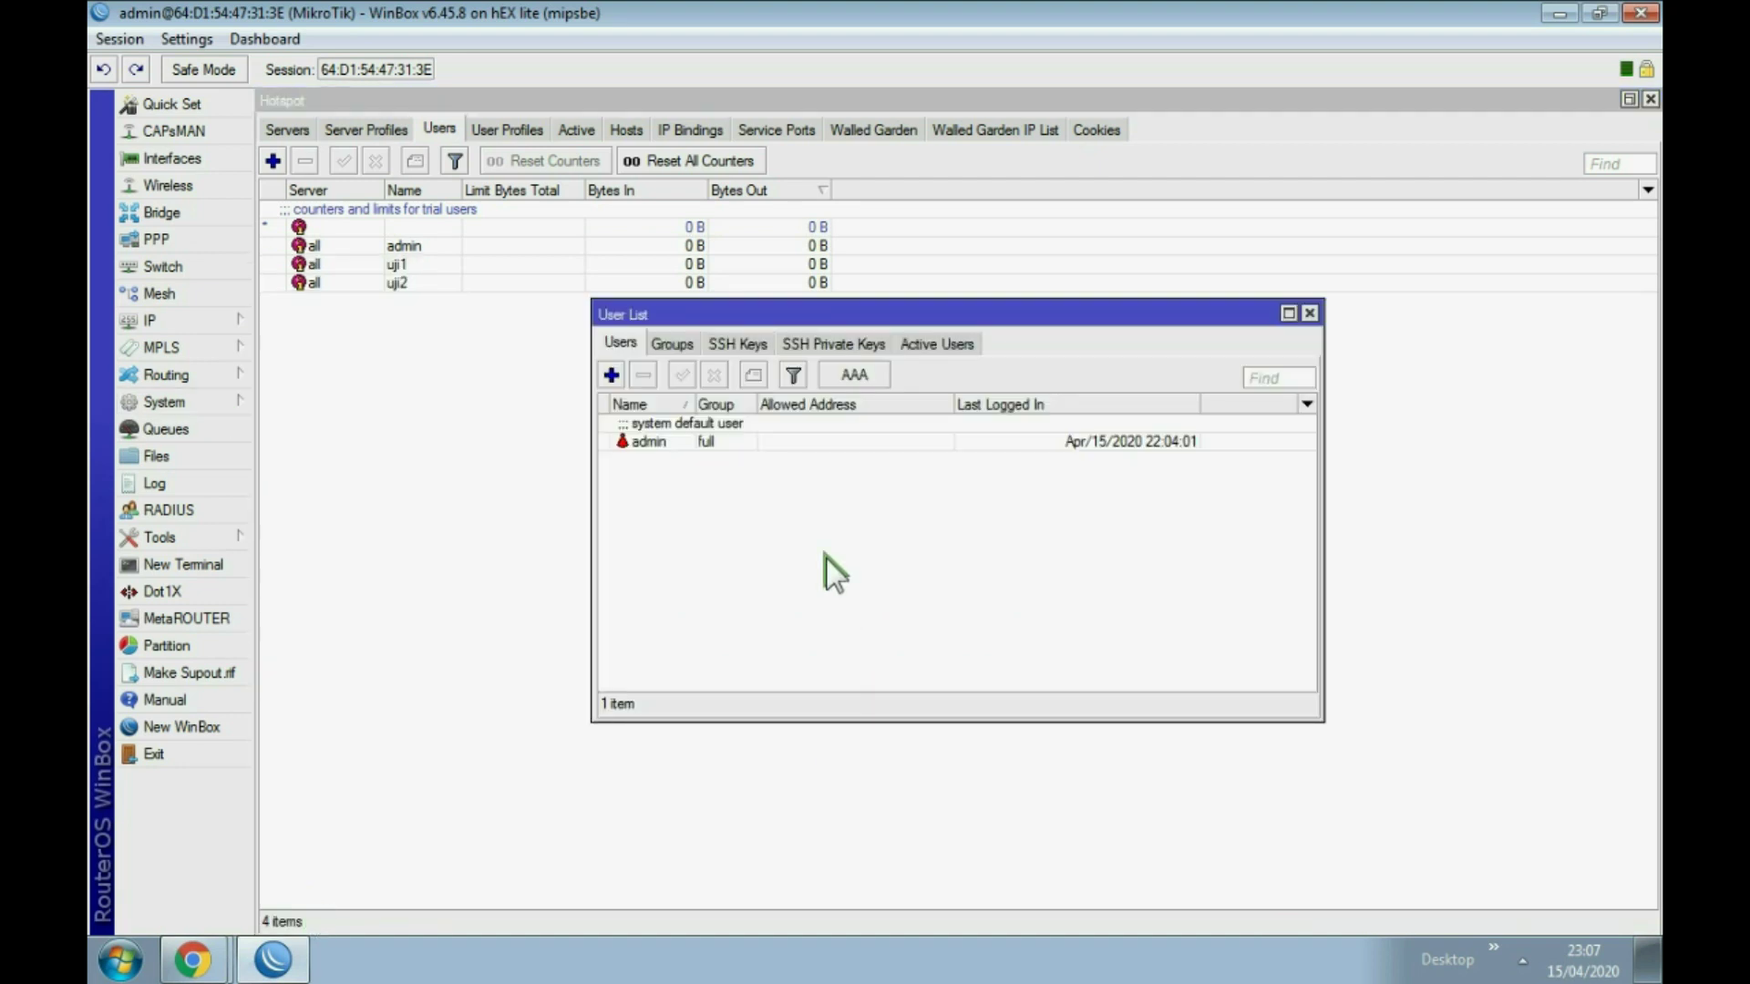
{"action": "left_click", "coordinate": [648, 440]}
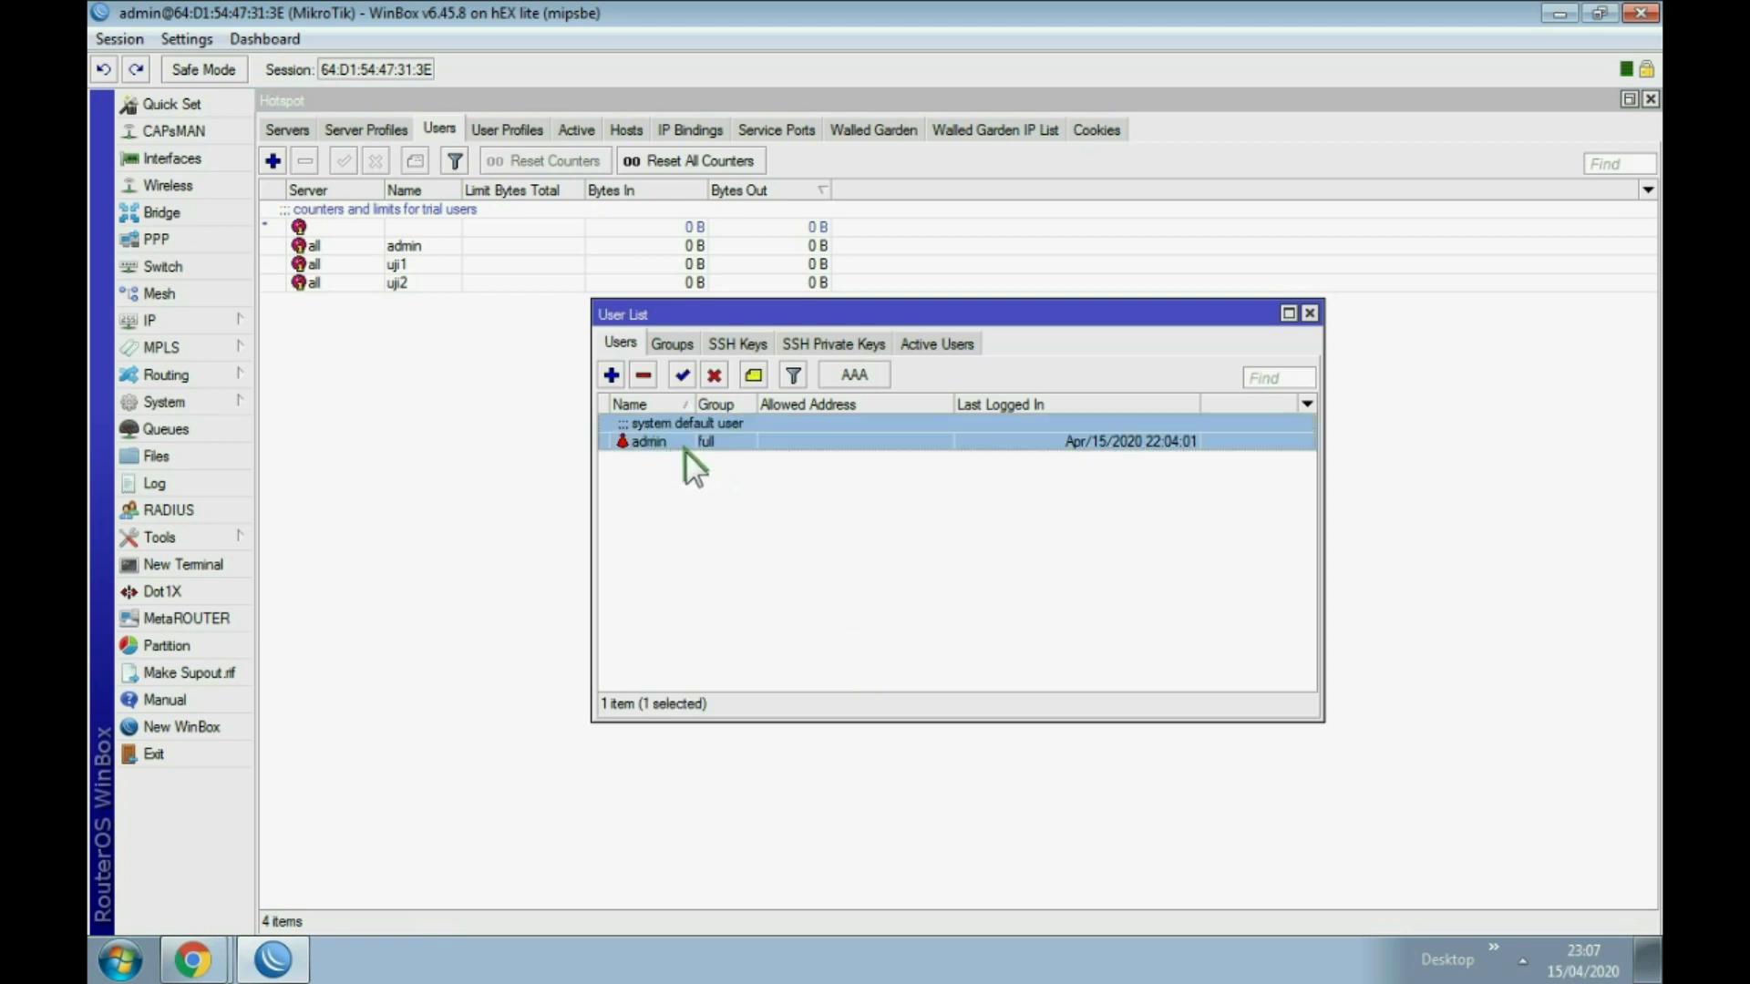
{"action": "left_click", "coordinate": [612, 375]}
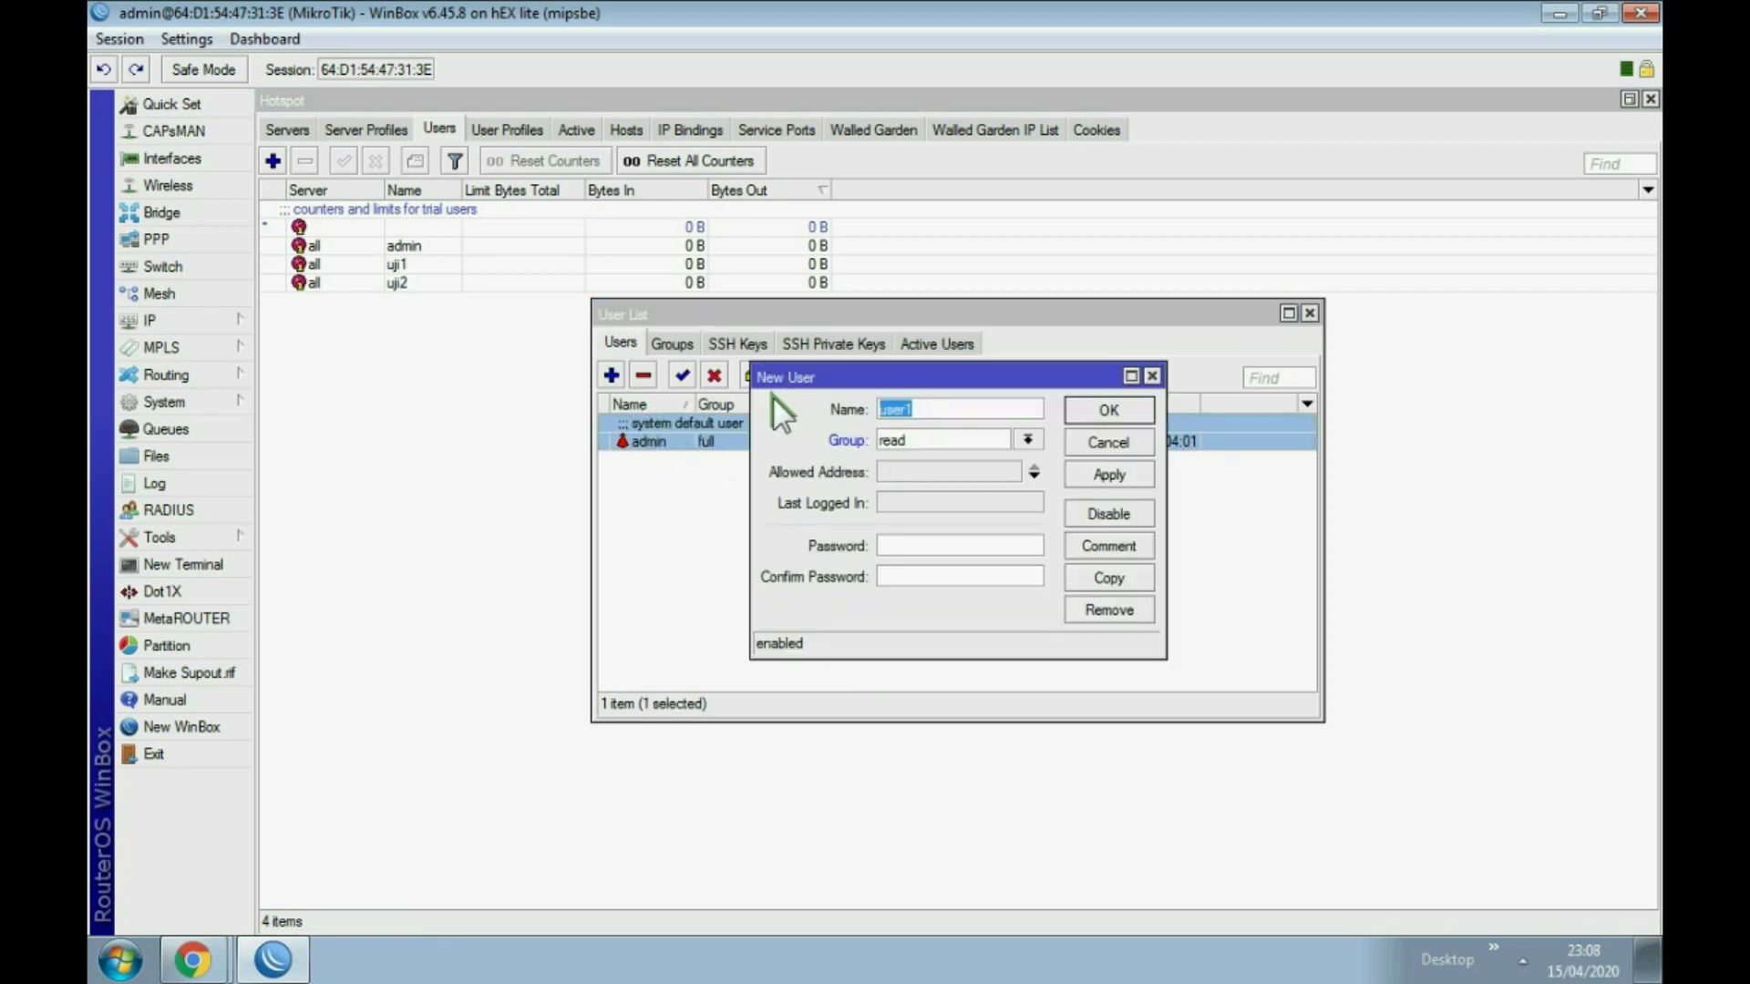
{"action": "type", "text": "ebookmunir"}
{"action": "left_click", "coordinate": [935, 437]}
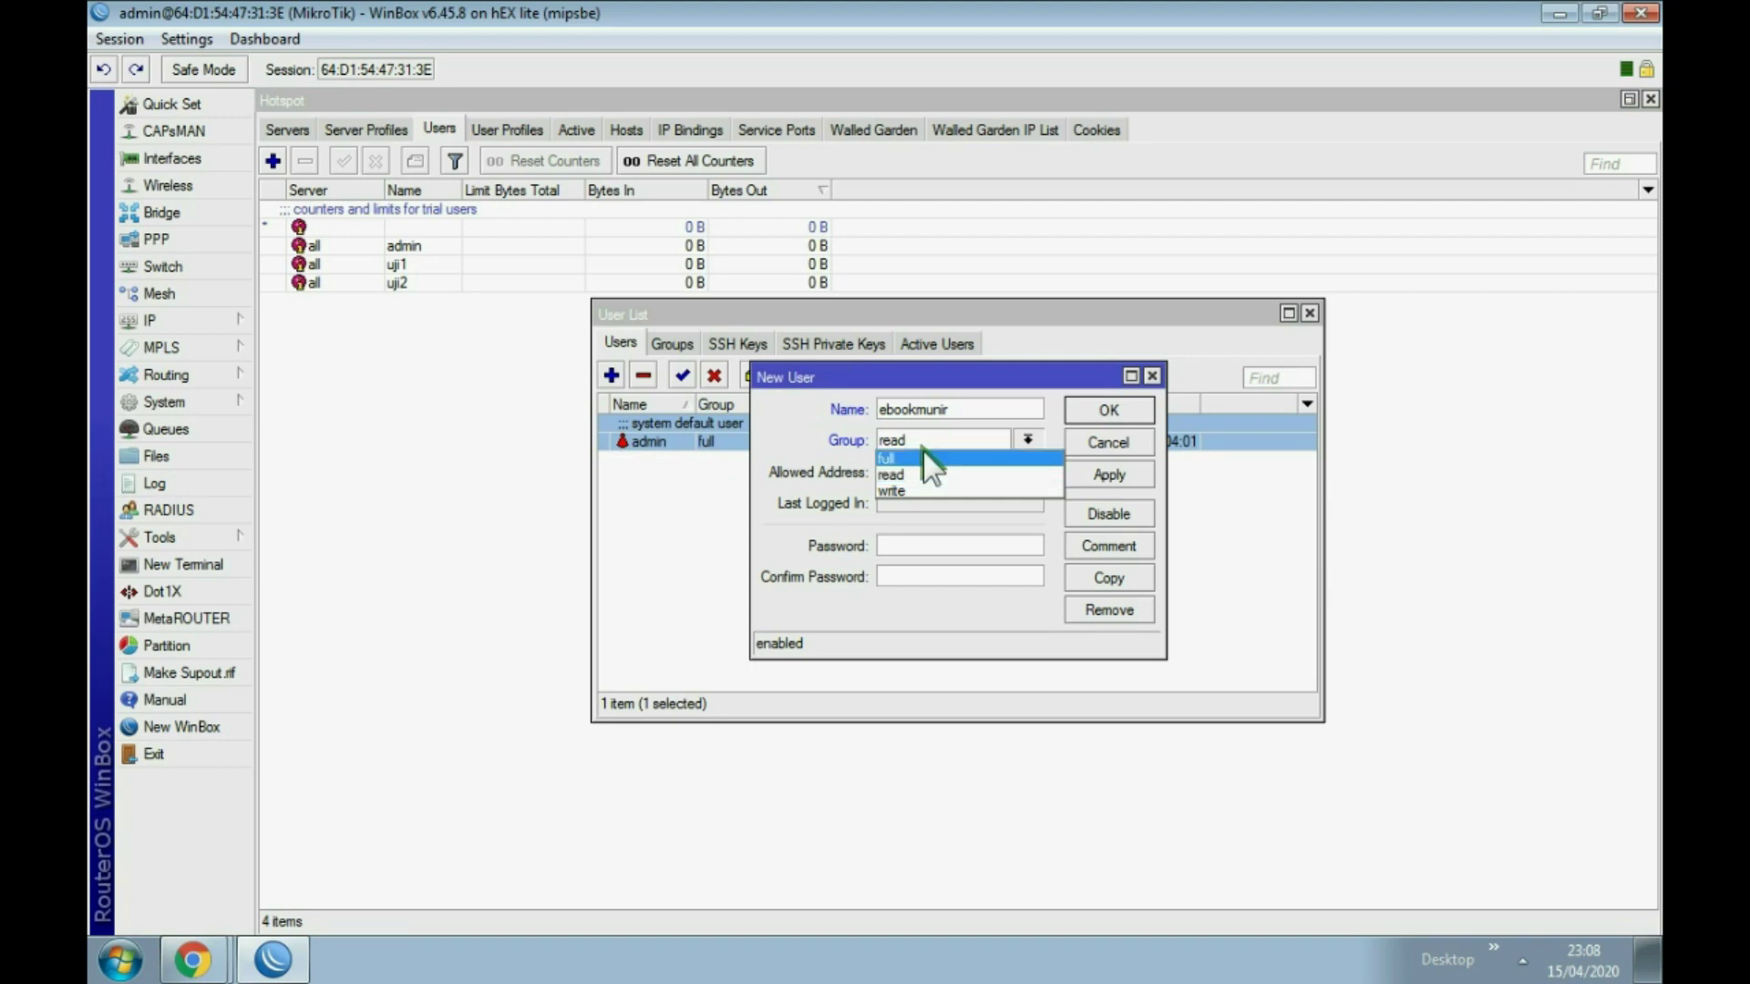
{"action": "left_click", "coordinate": [910, 457]}
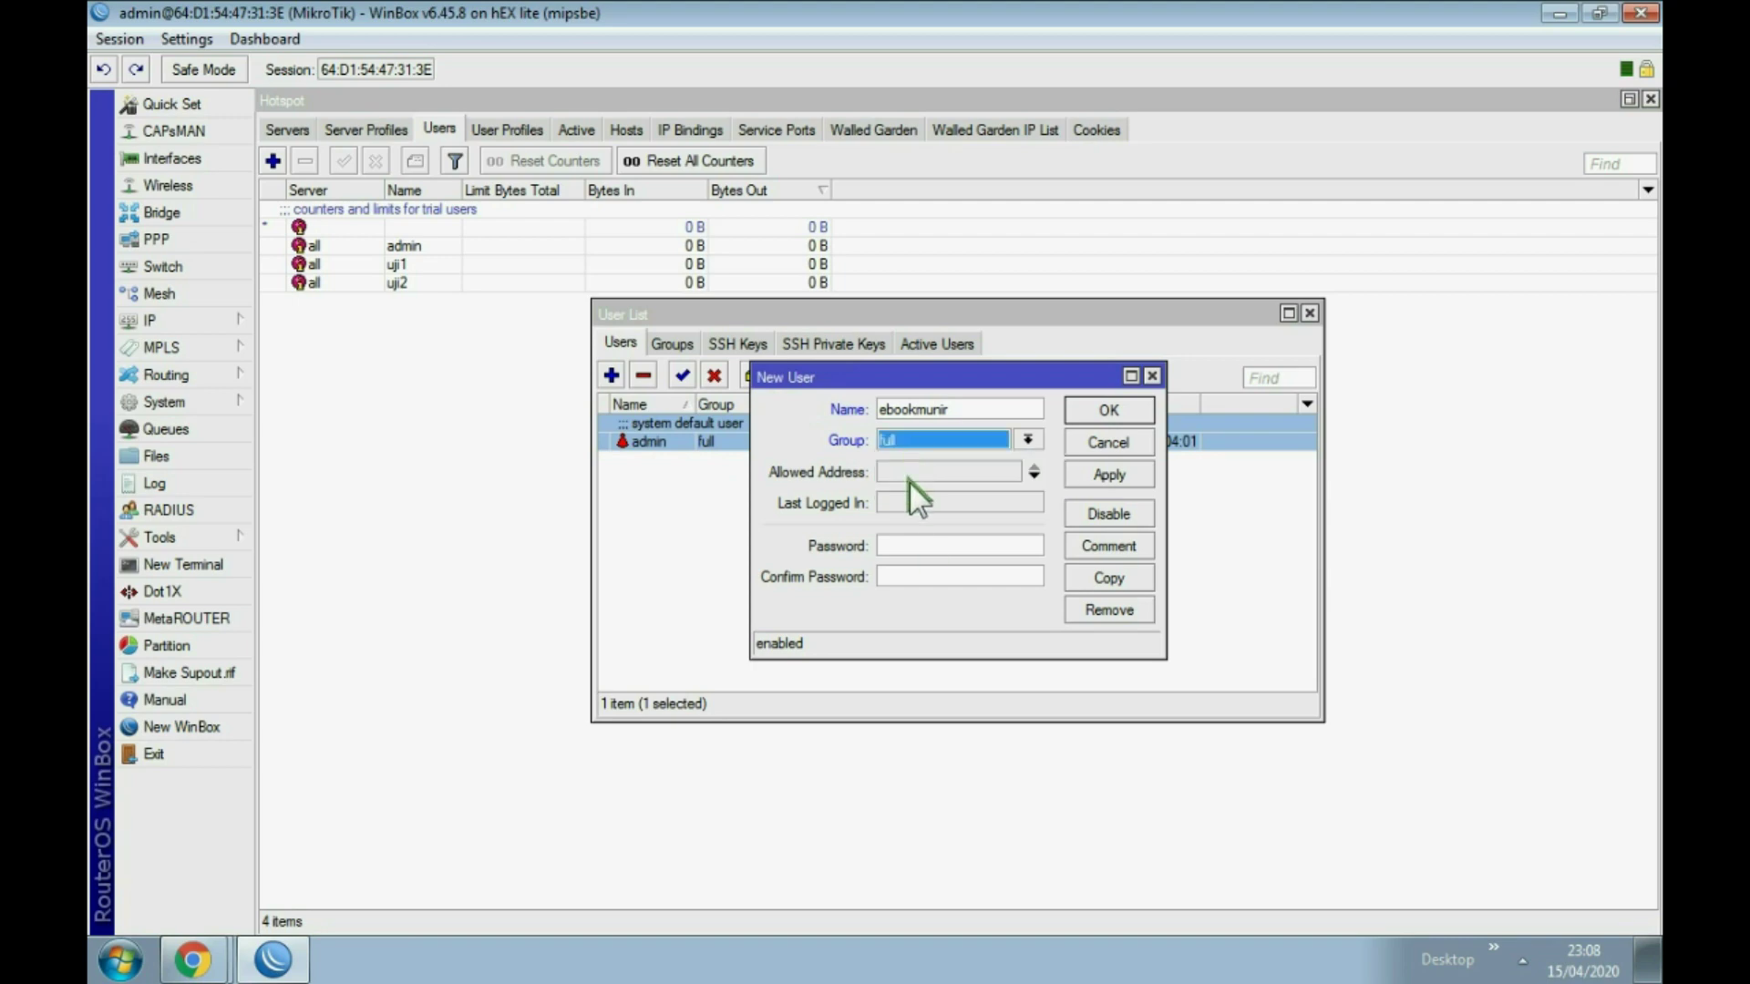
{"action": "left_click", "coordinate": [923, 545]}
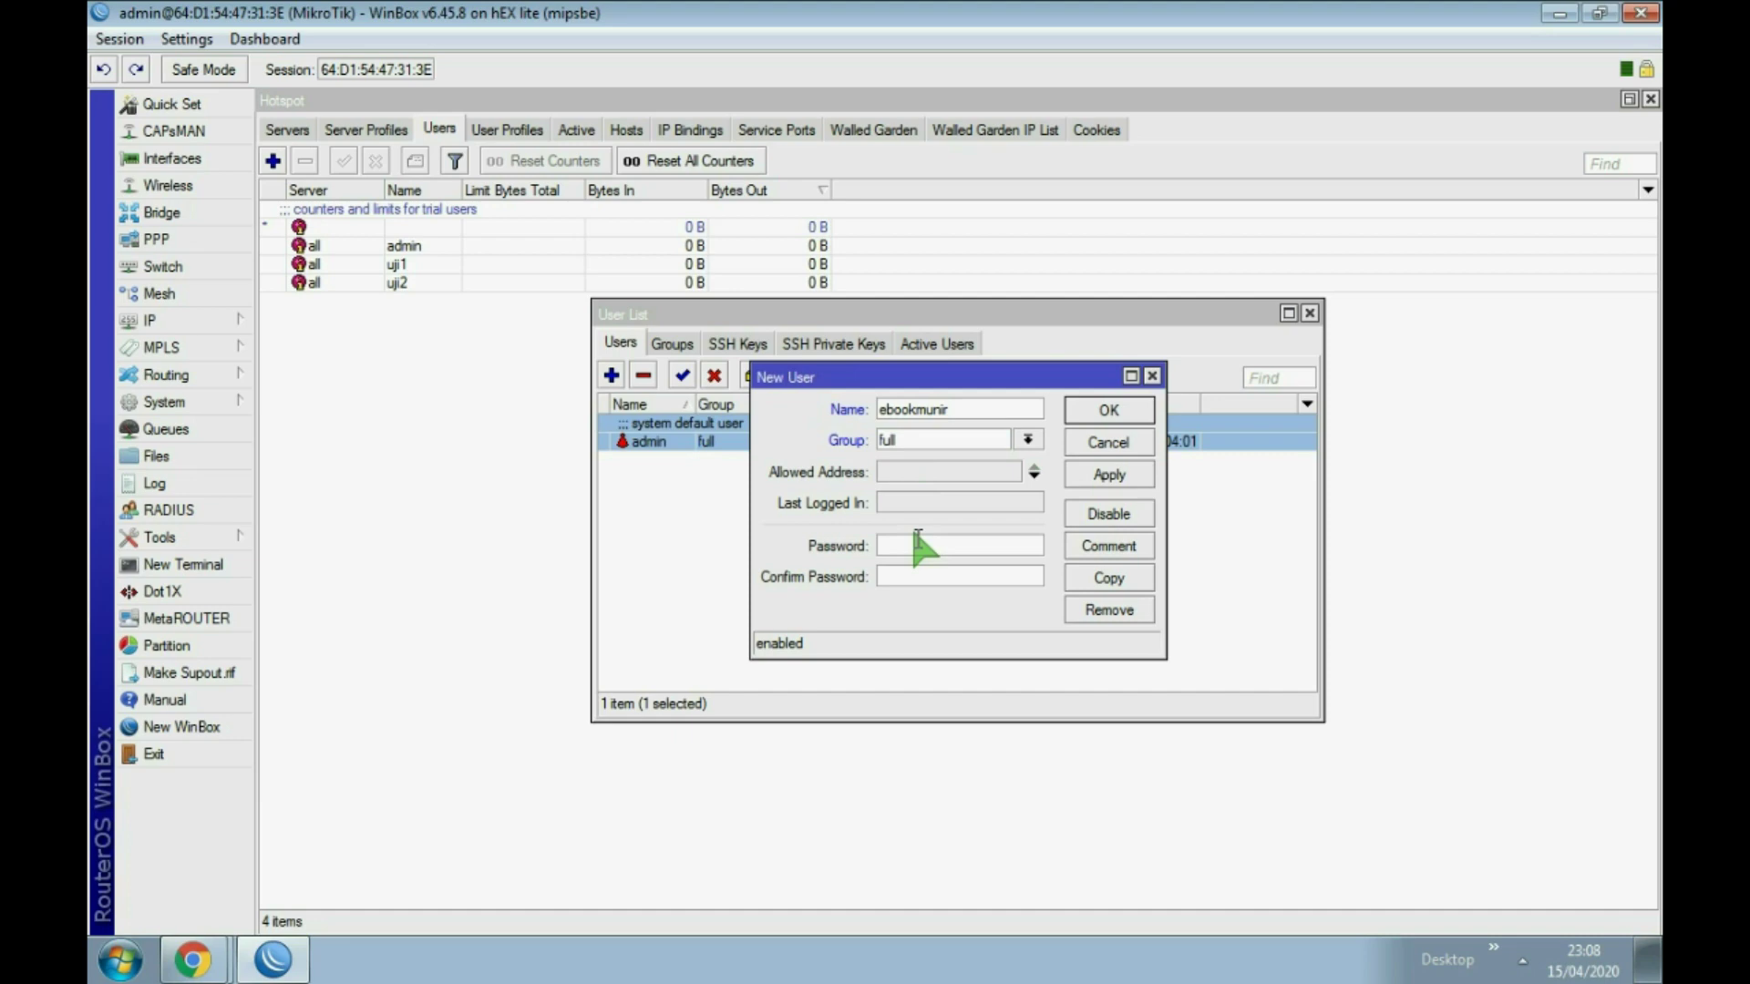
Step: Enter and confirm the new user's password, then apply and save the user
{"action": "type", "text": "1"}
{"action": "key", "text": "BackSpace"}
{"action": "left_click", "coordinate": [912, 576]}
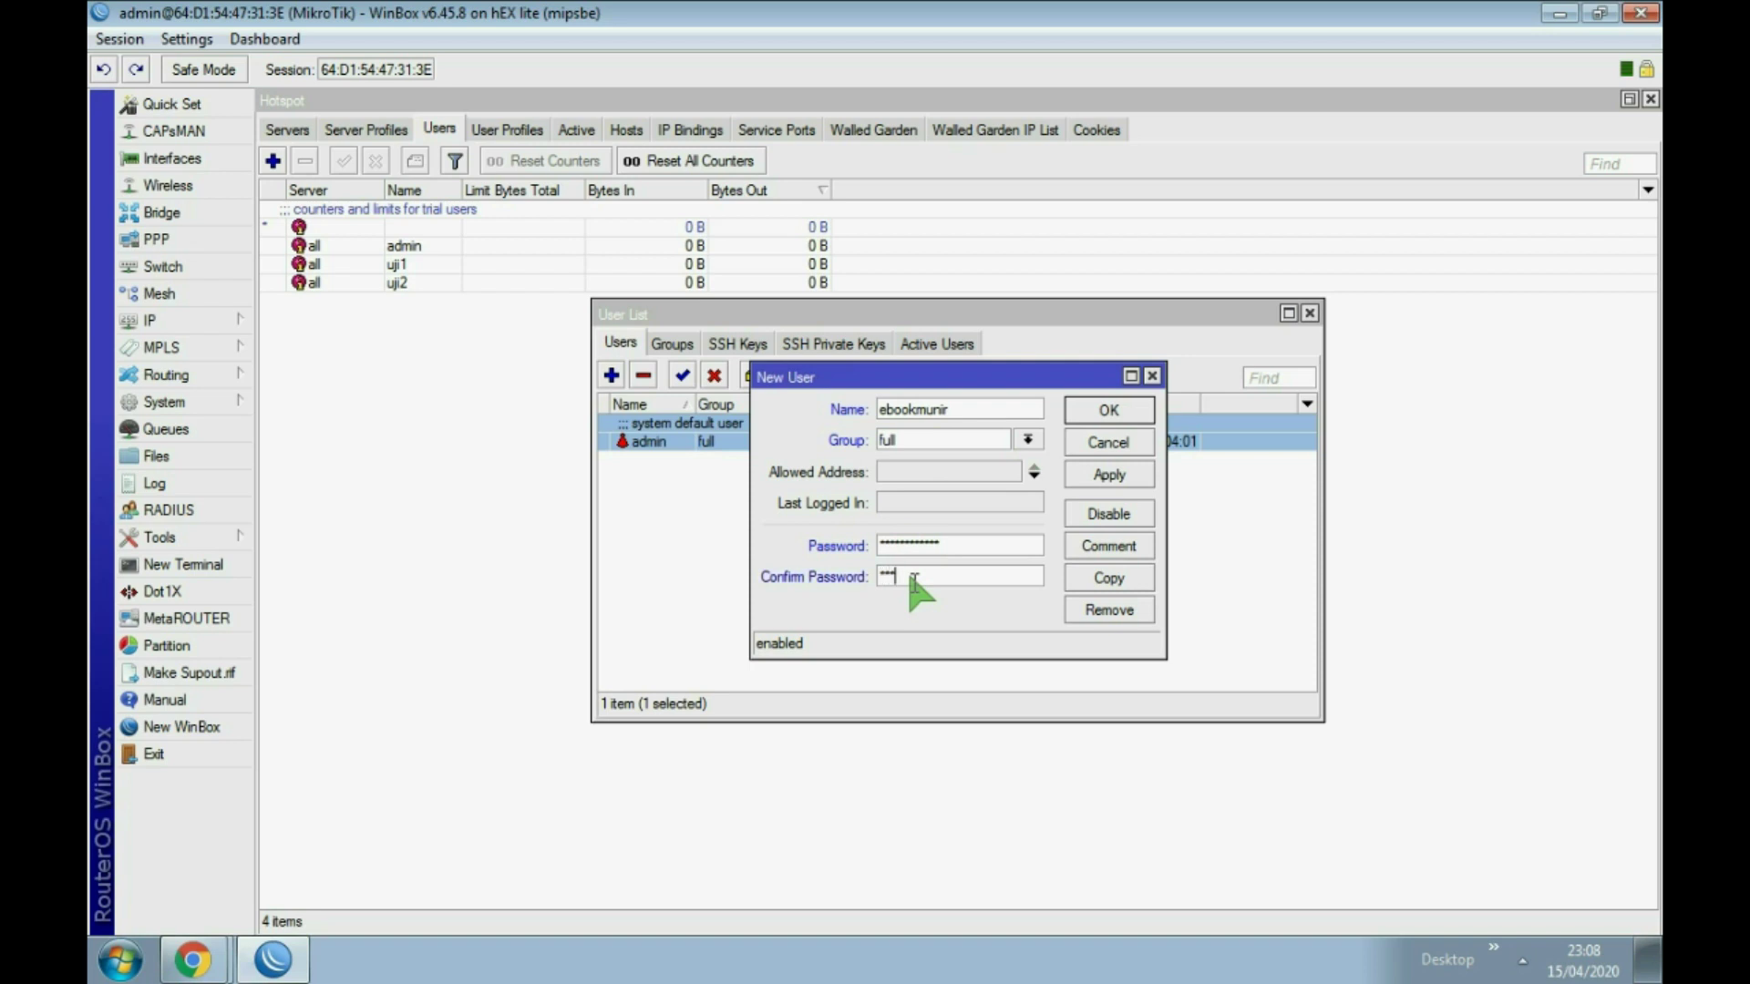
{"action": "left_click", "coordinate": [1090, 474]}
{"action": "left_click", "coordinate": [1097, 409]}
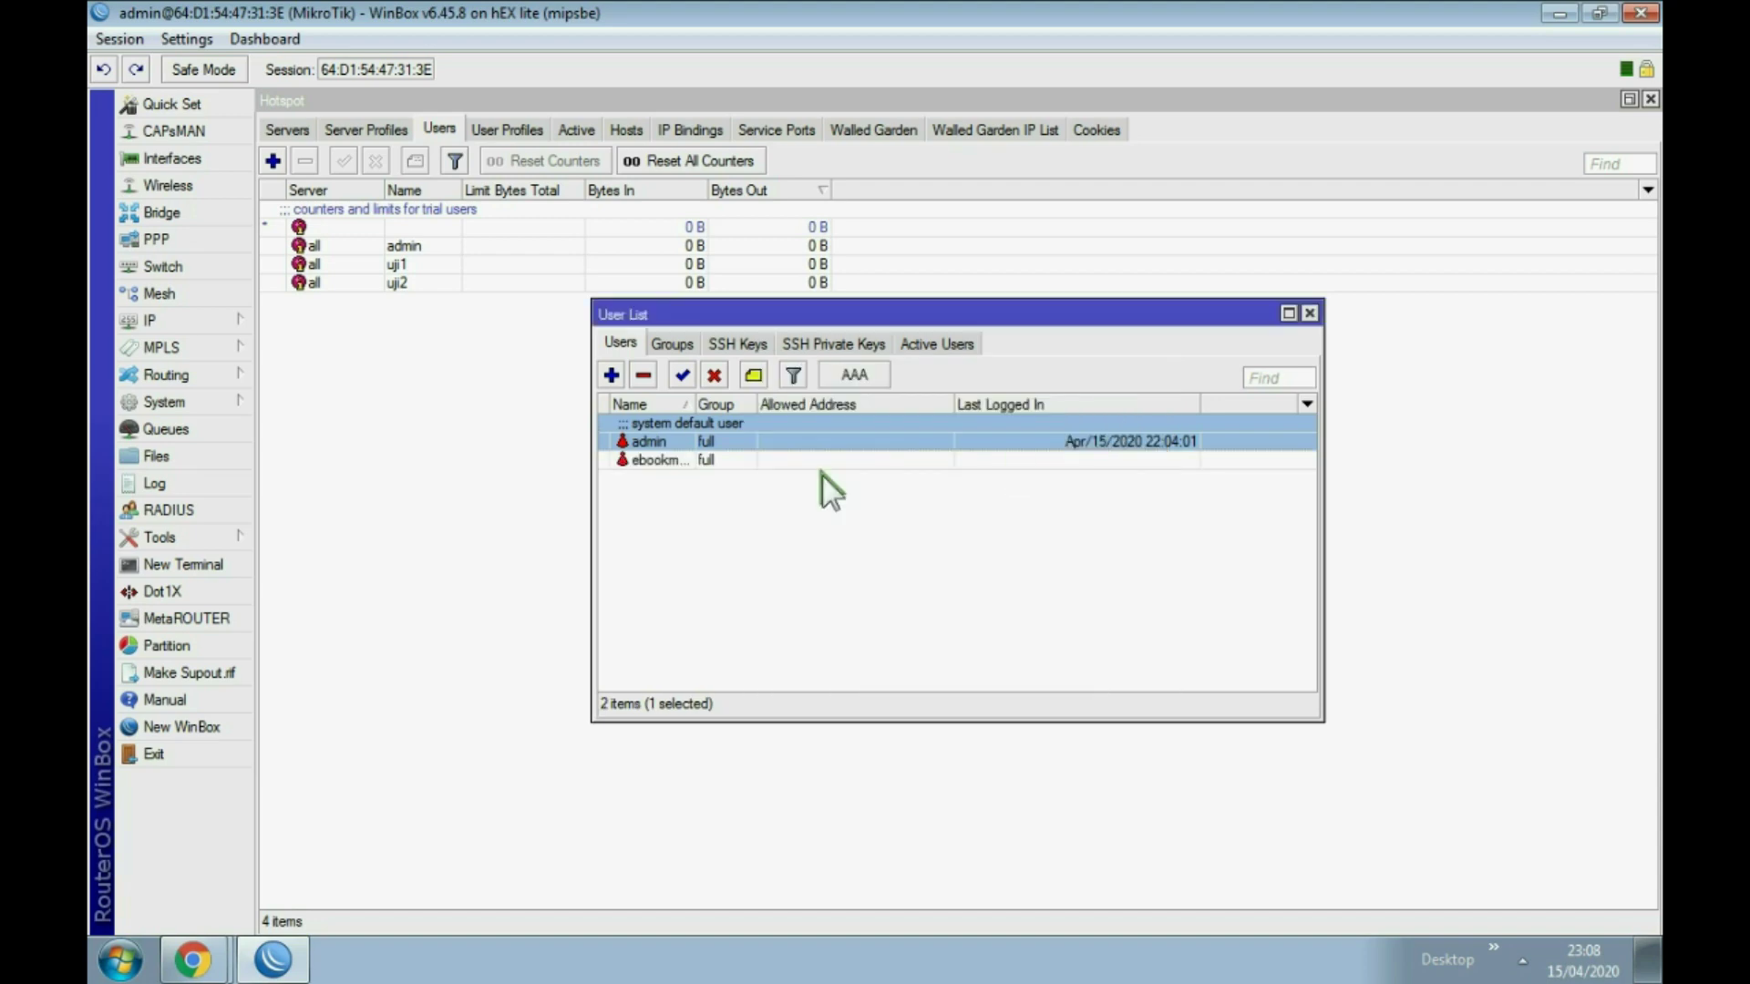
Step: Delete the admin account from the router users and exit WinBox
{"action": "left_click", "coordinate": [740, 484]}
{"action": "left_click", "coordinate": [660, 443]}
{"action": "left_click", "coordinate": [643, 375]}
{"action": "left_click", "coordinate": [674, 425]}
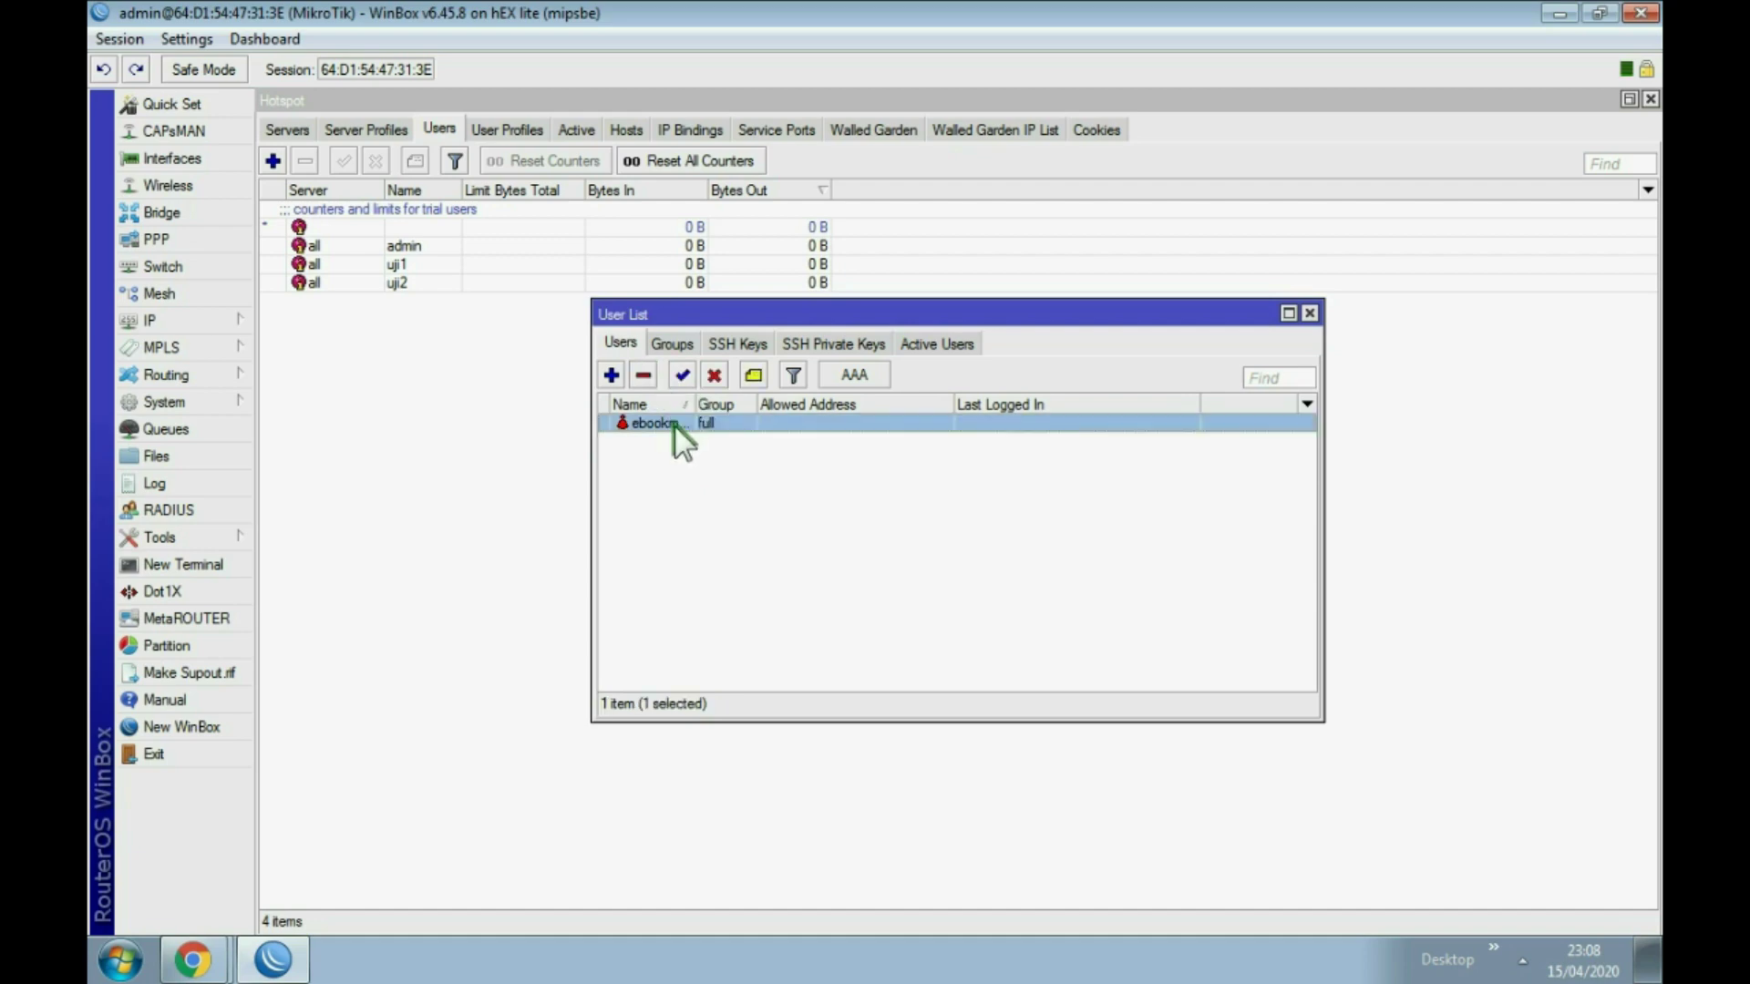
{"action": "left_click", "coordinate": [155, 753]}
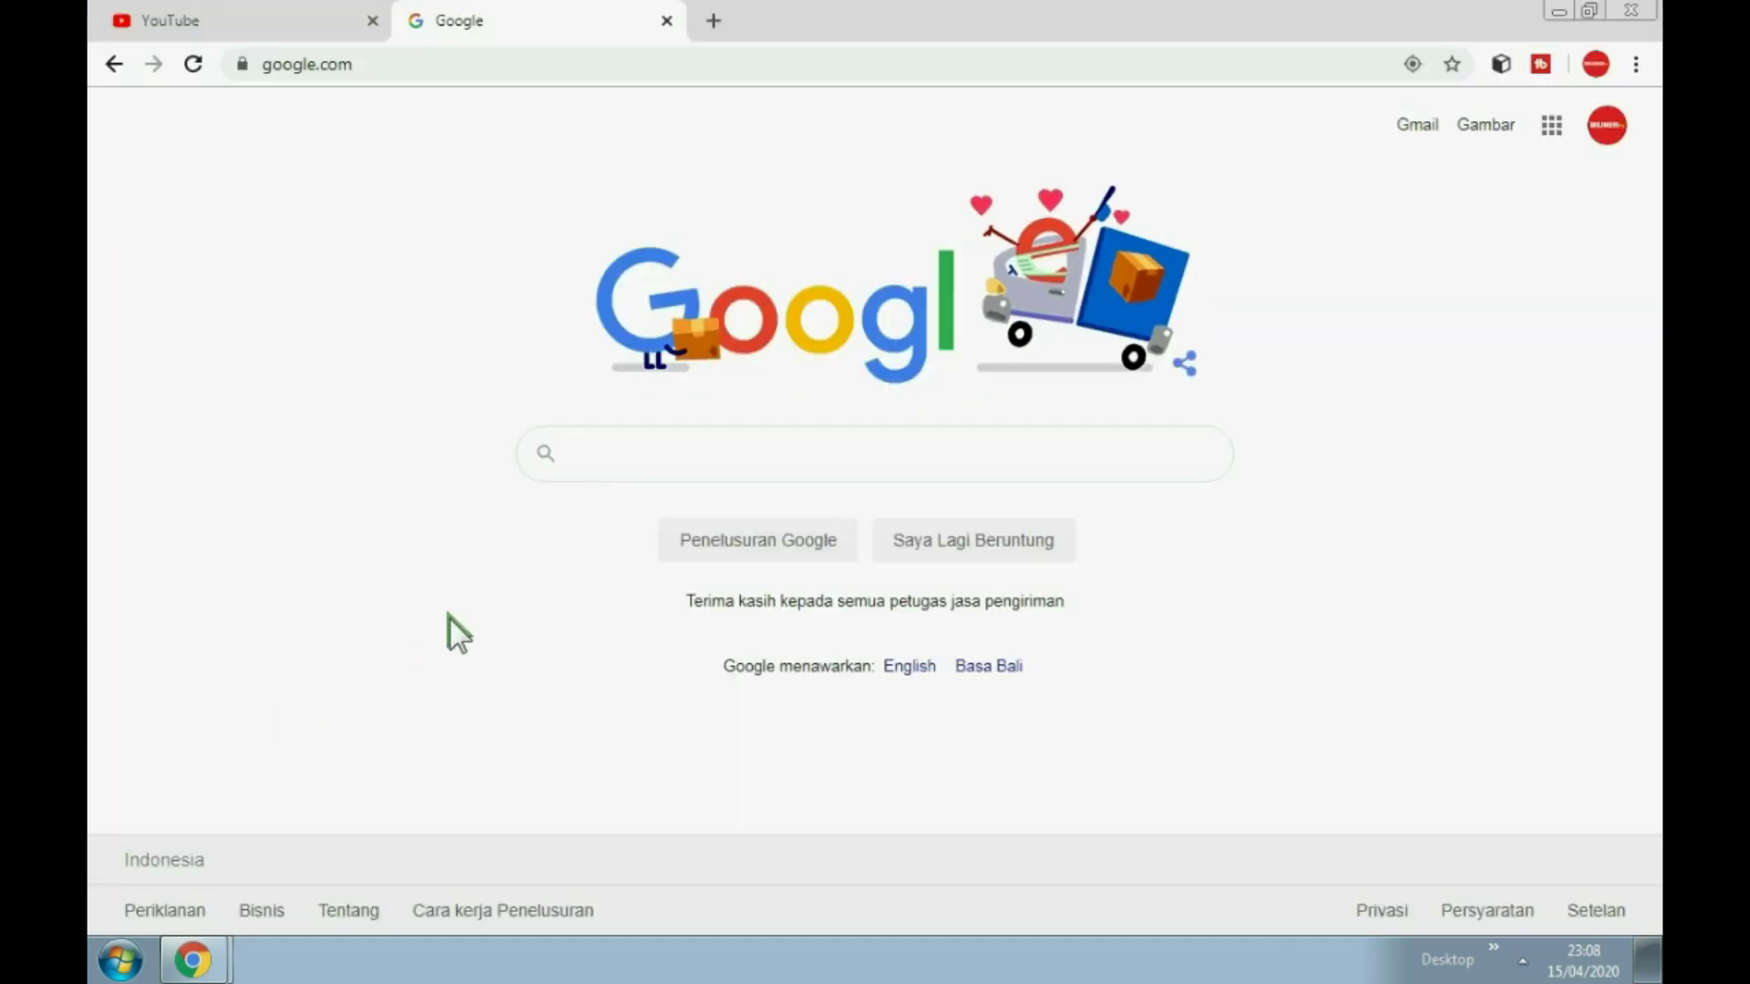
Step: Relaunch WinBox and connect to the hEX lite neighbour with the new user's login and password
{"action": "left_click", "coordinate": [1493, 949]}
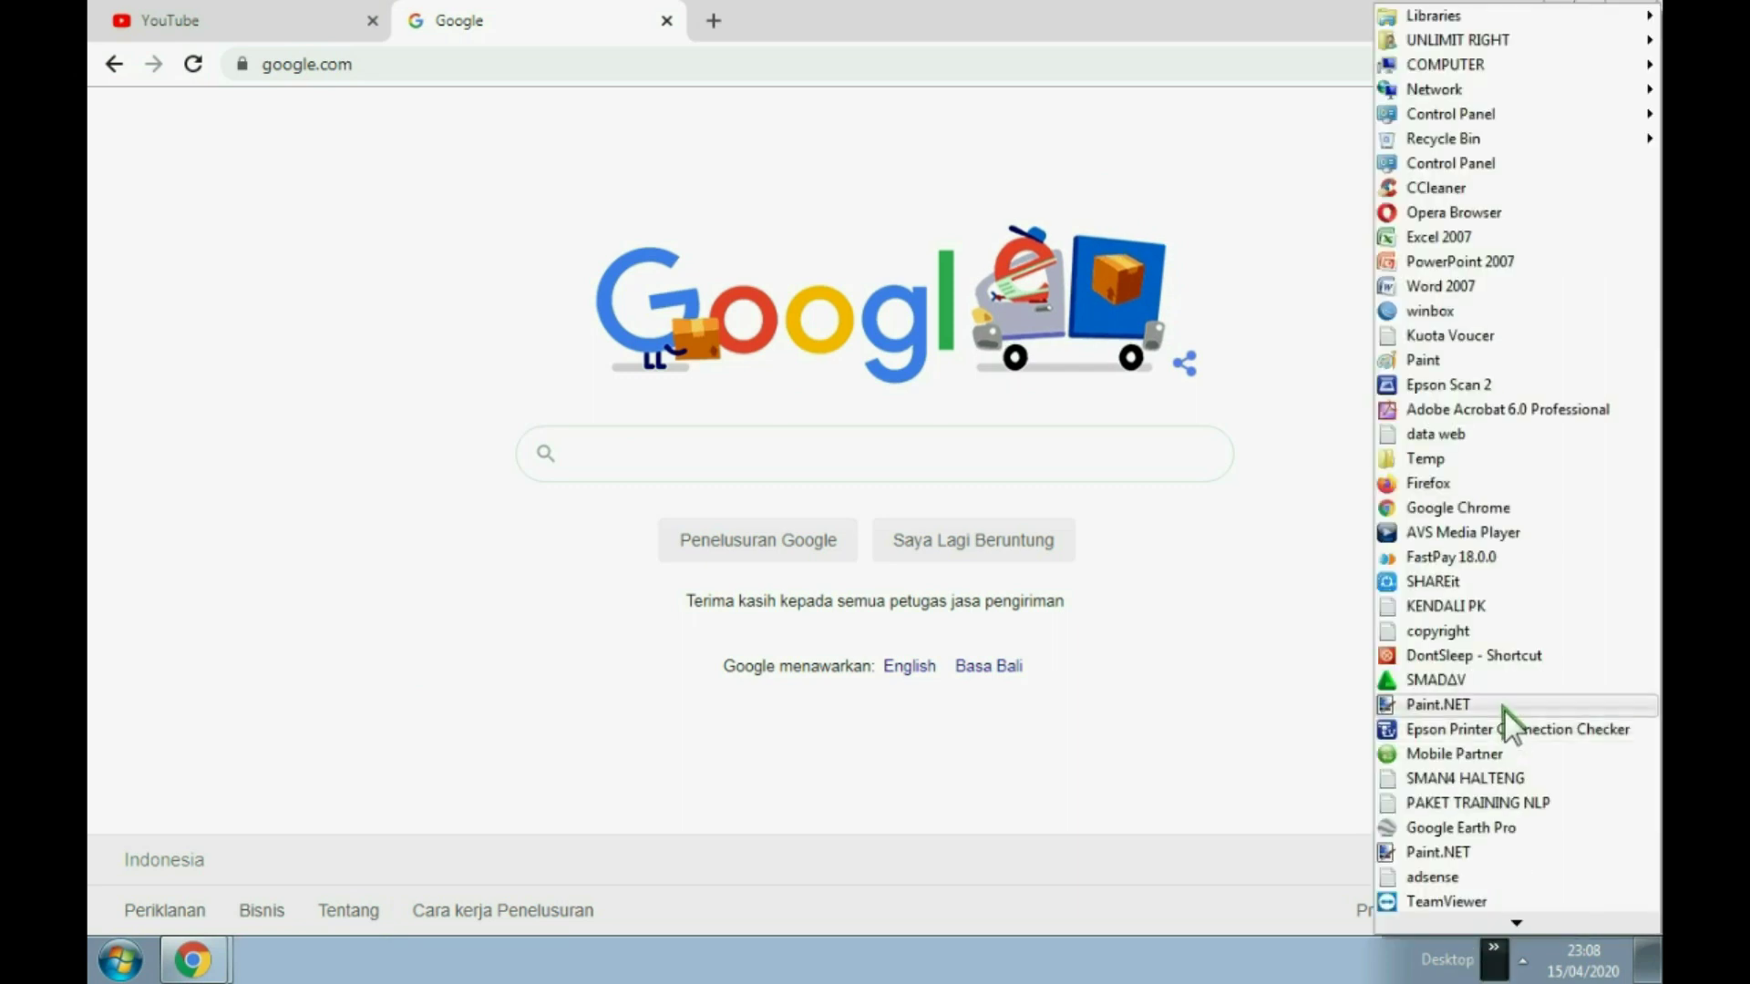
{"action": "left_click", "coordinate": [1420, 310]}
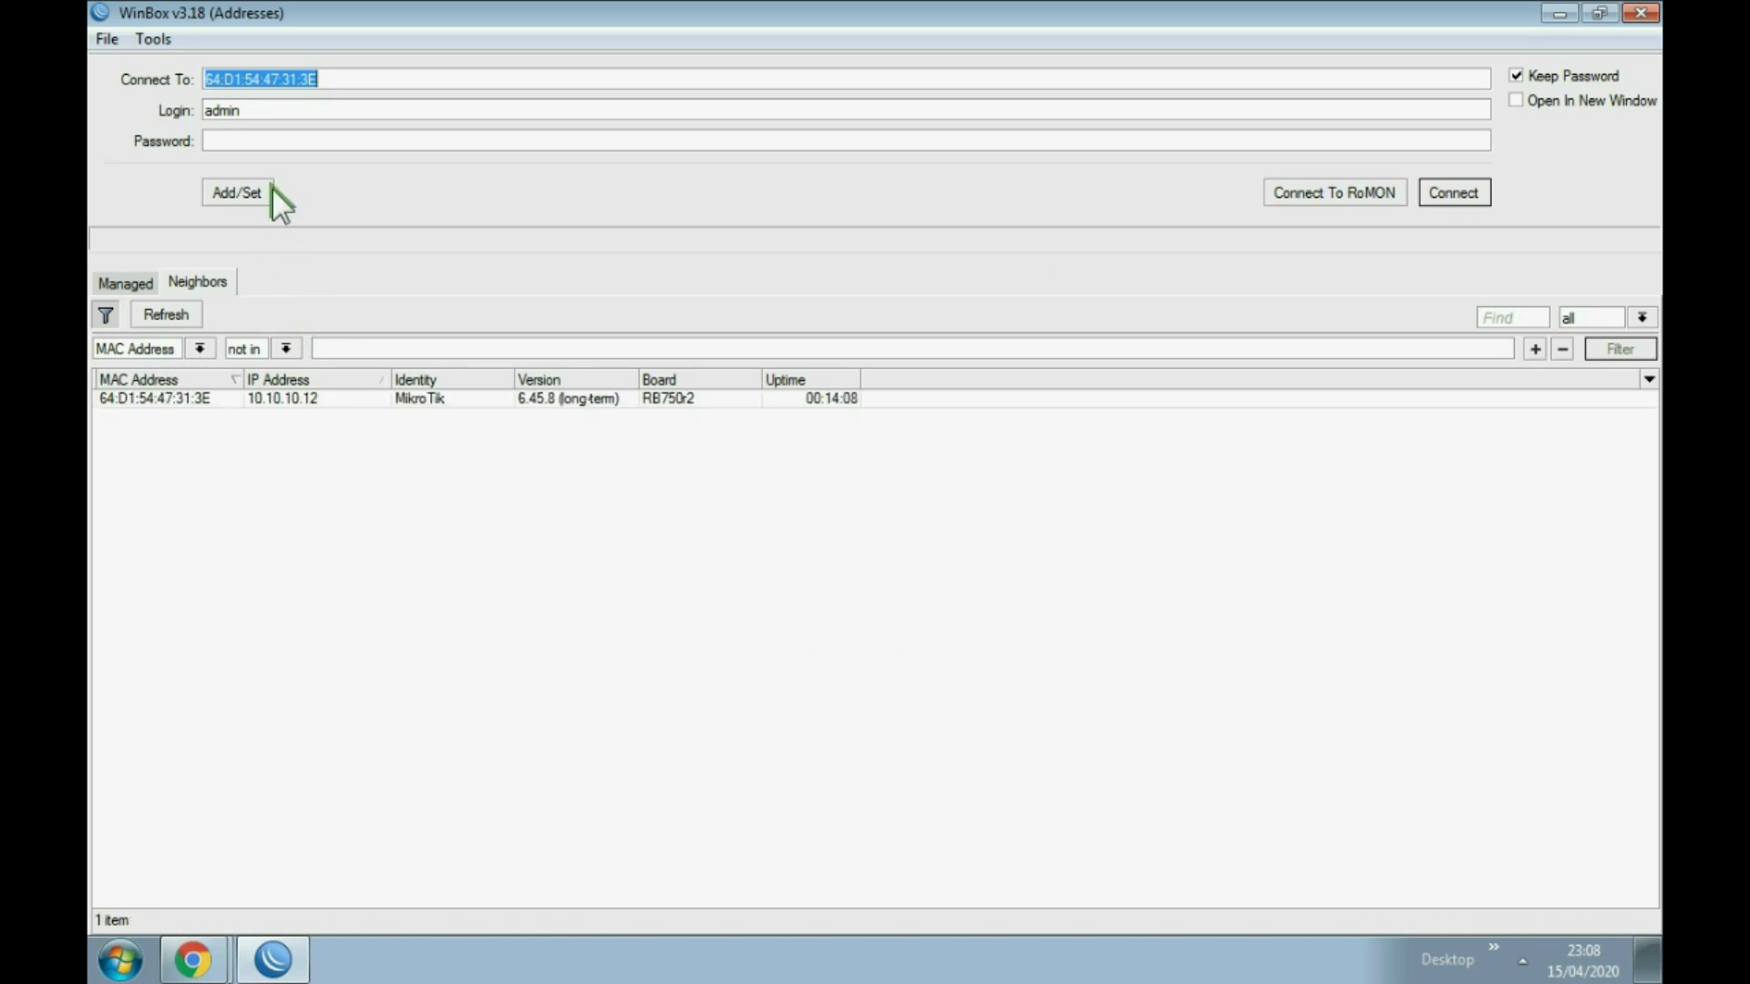
{"action": "key", "text": "Tab"}
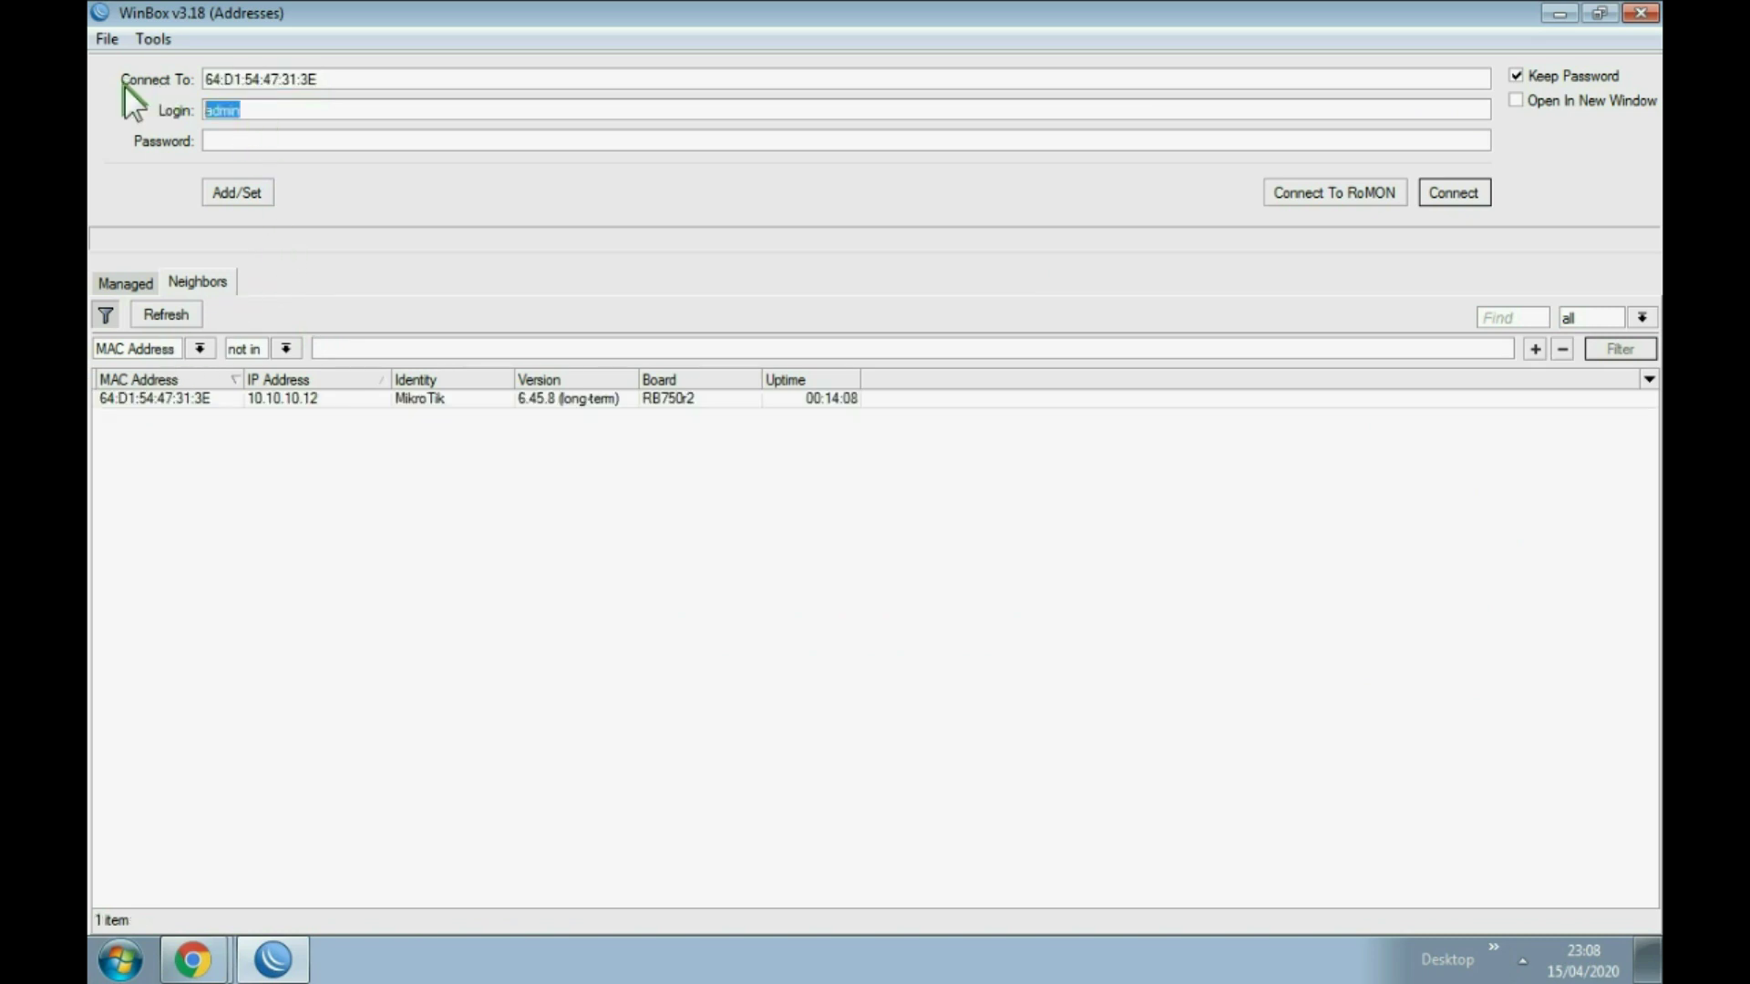
{"action": "type", "text": "ebookmunir"}
{"action": "left_click", "coordinate": [253, 138]}
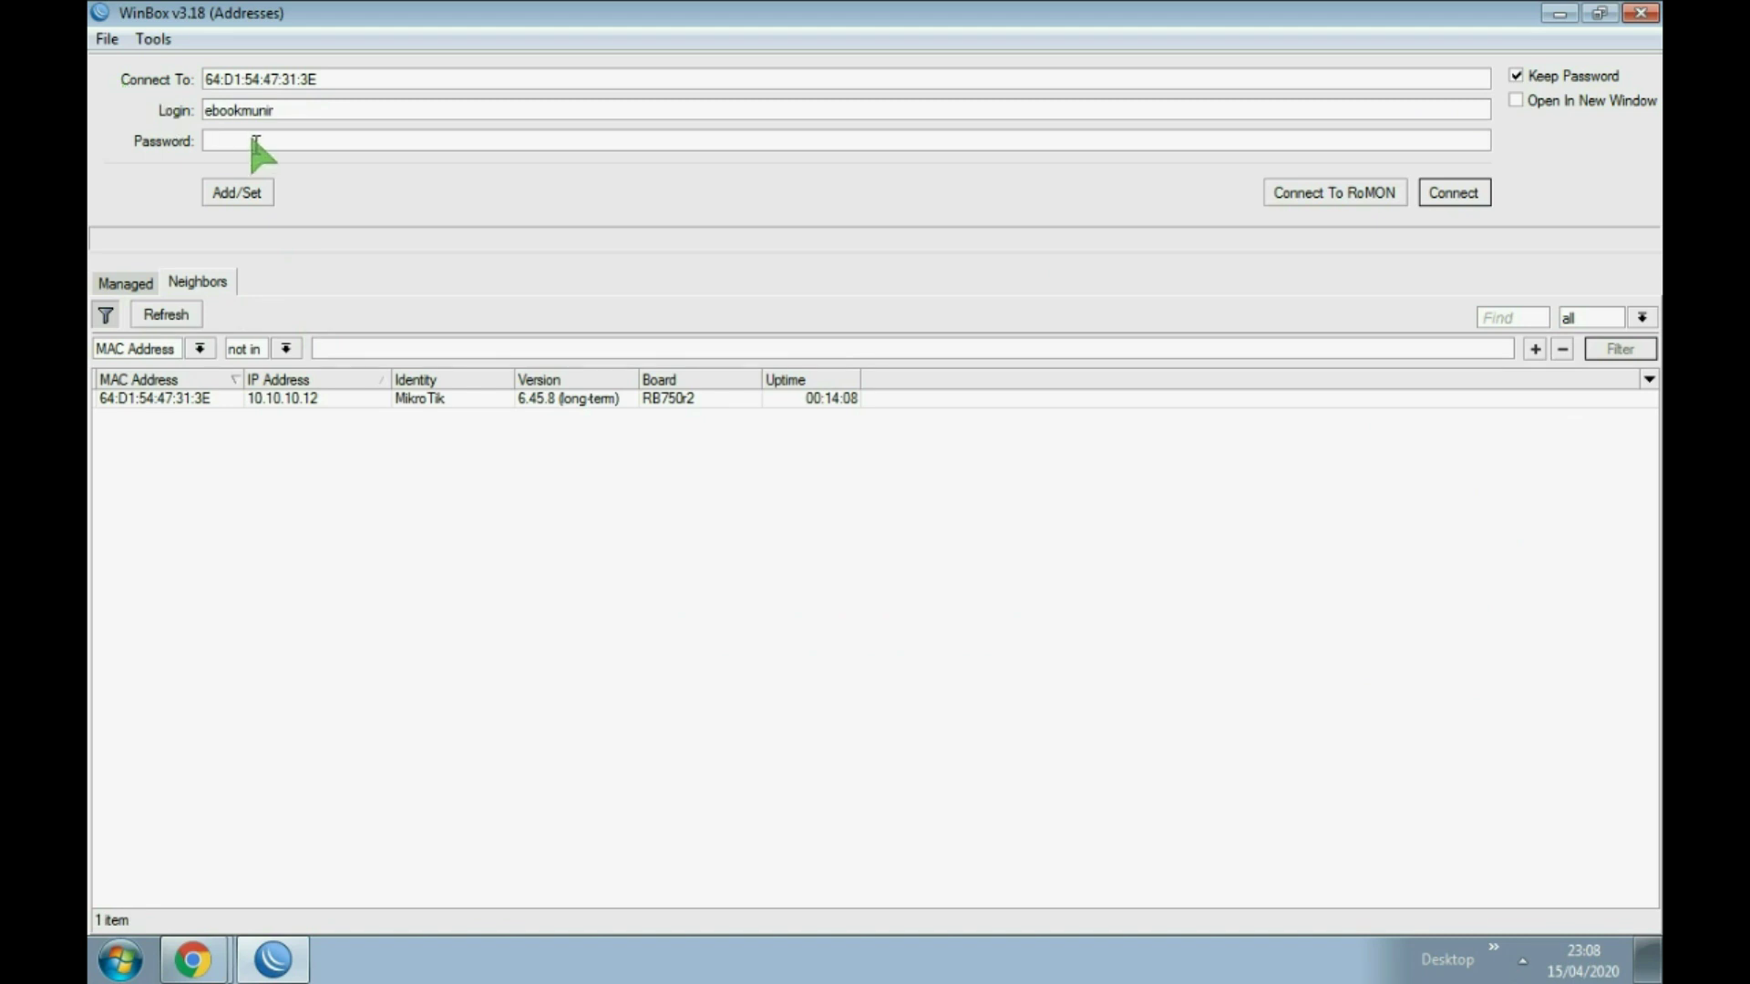
{"action": "type", "text": "*************"}
{"action": "left_click", "coordinate": [123, 398]}
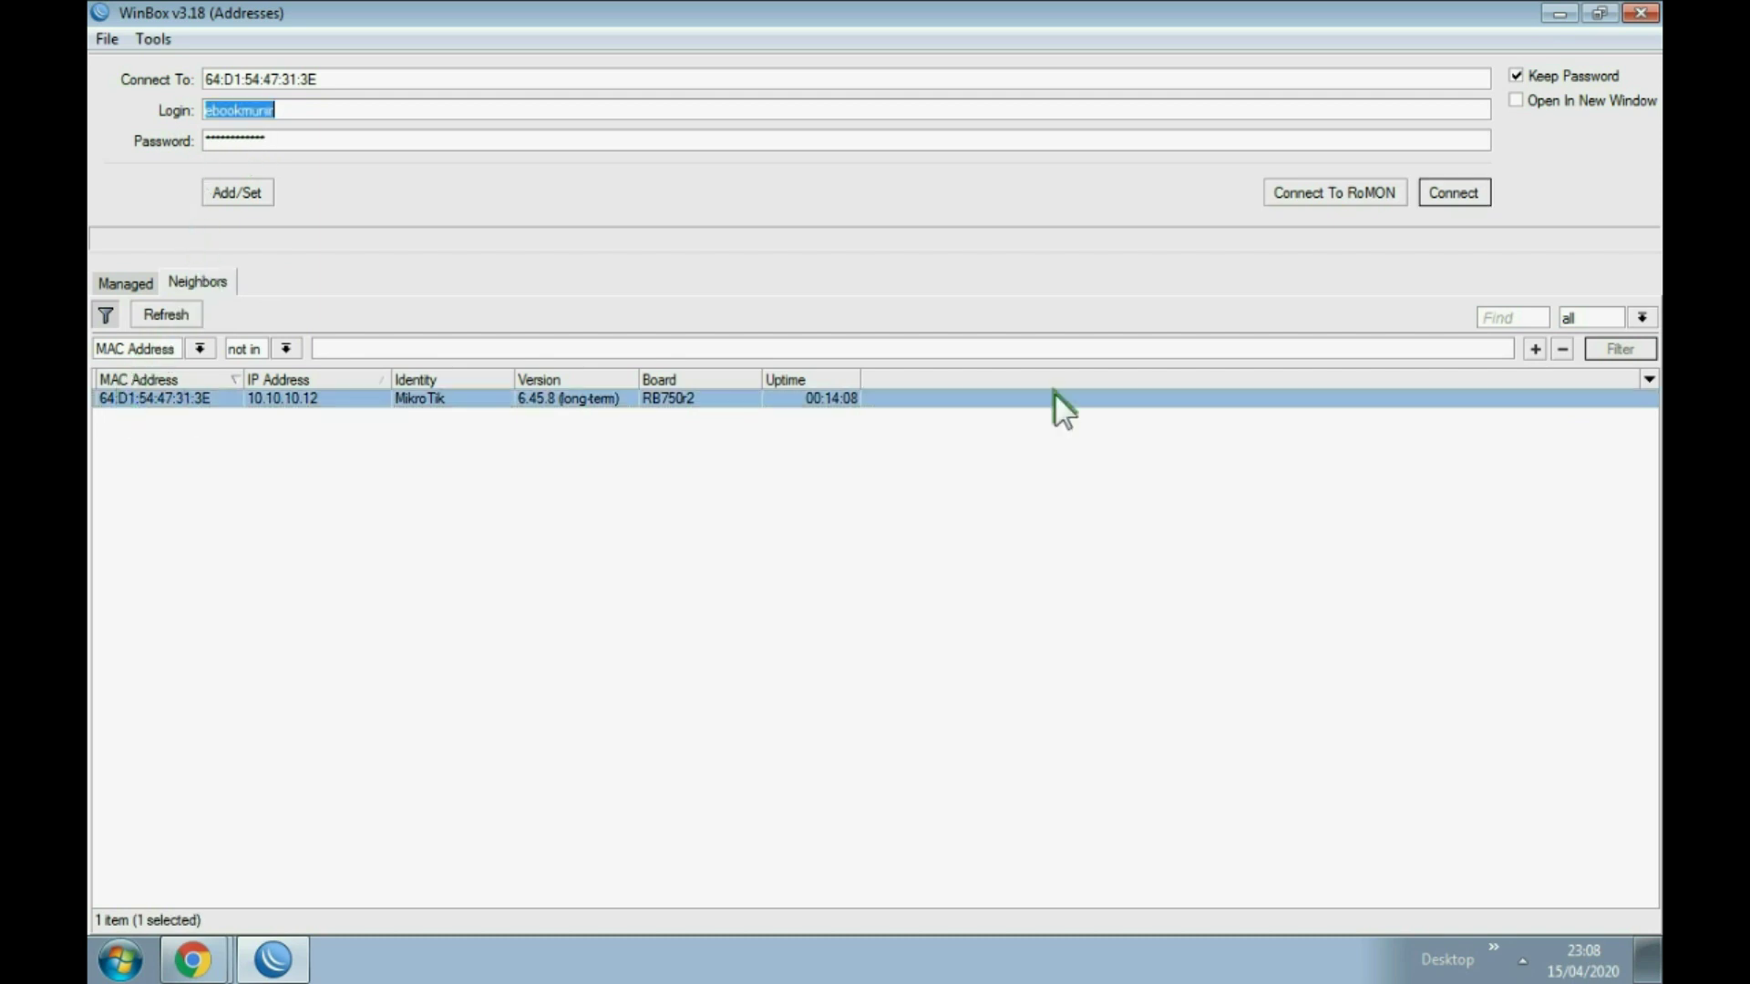
{"action": "left_click", "coordinate": [1459, 198]}
{"action": "key", "text": "alt+Tab"}
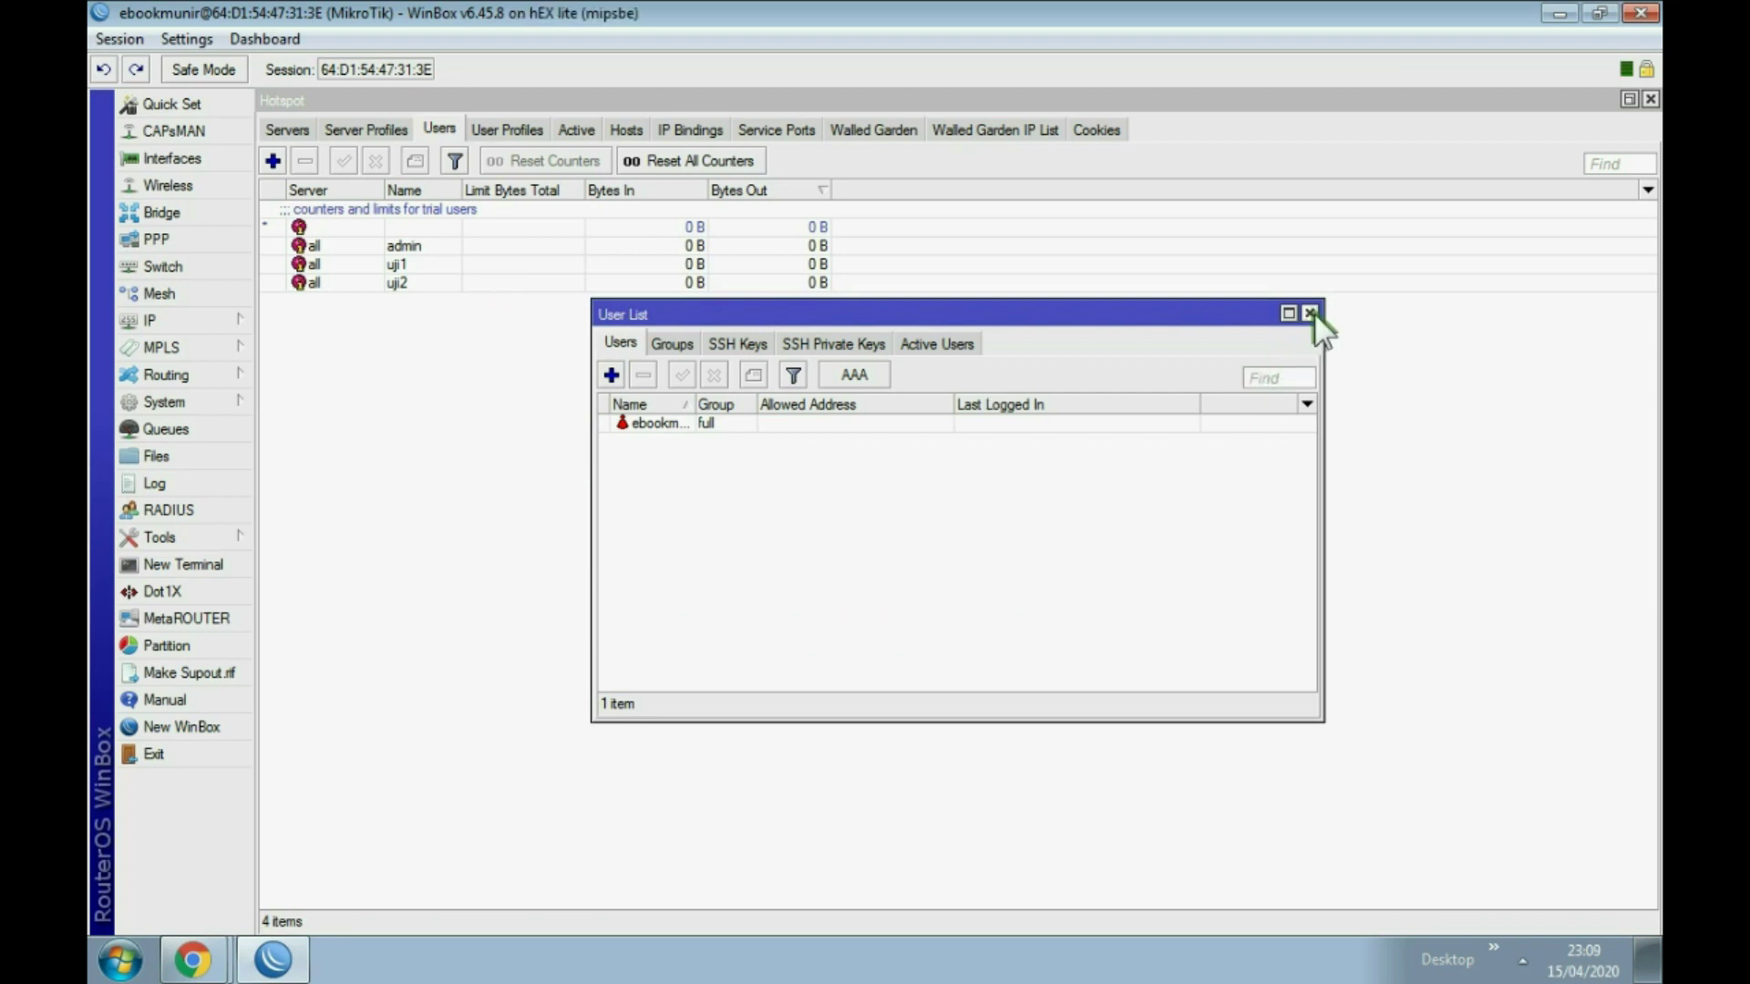
Step: Close the User List and remove admin from the hotspot users
{"action": "left_click", "coordinate": [1311, 314]}
{"action": "left_click", "coordinate": [408, 244]}
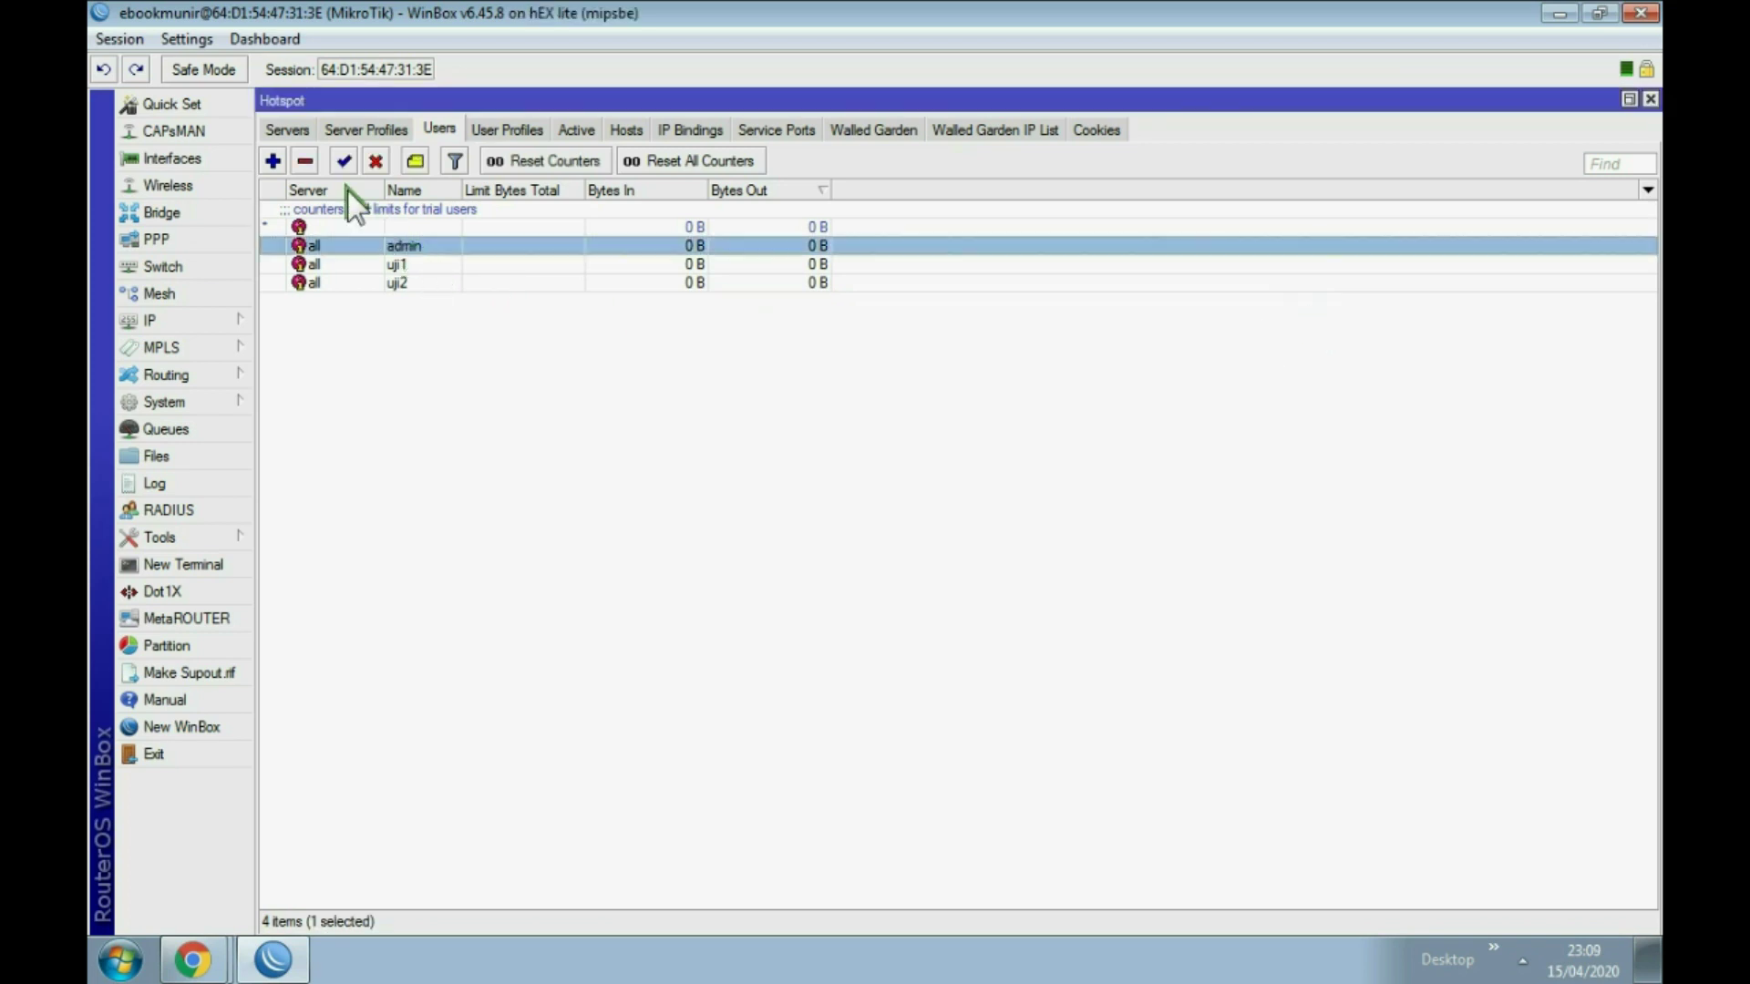
{"action": "left_click", "coordinate": [306, 161]}
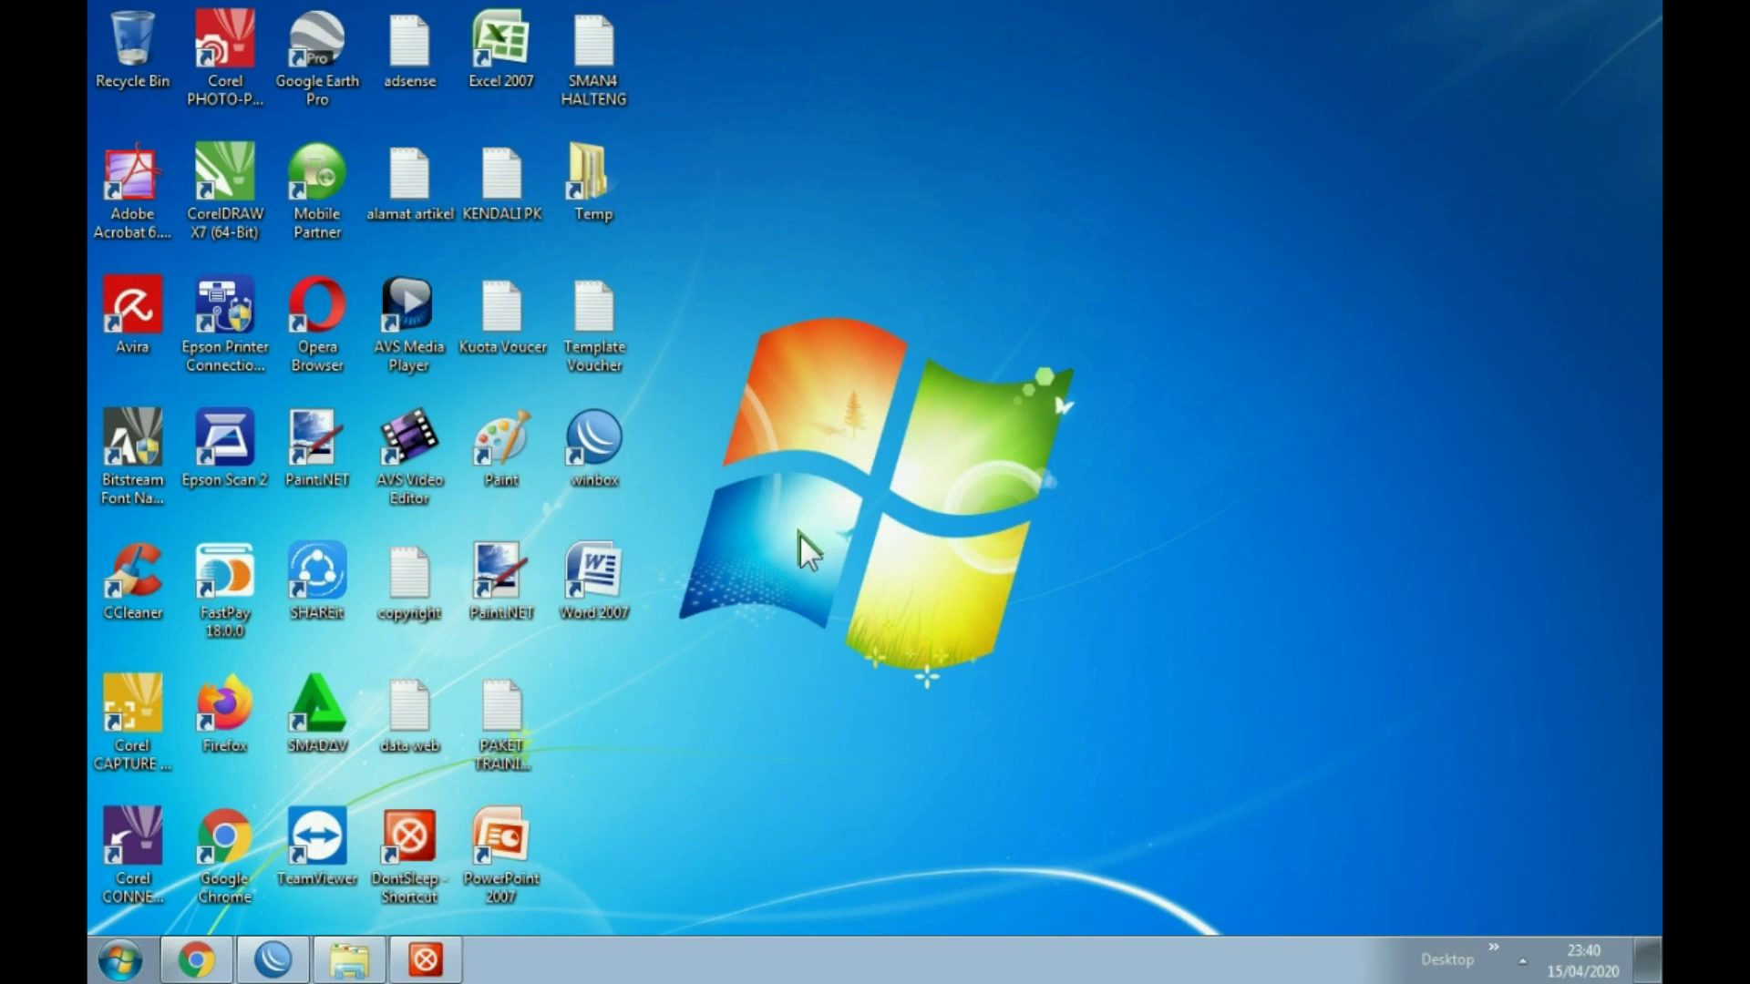
Step: Disconnect the PC from the TP-LINK wireless network
{"action": "left_click", "coordinate": [1521, 958]}
{"action": "left_click", "coordinate": [1543, 808]}
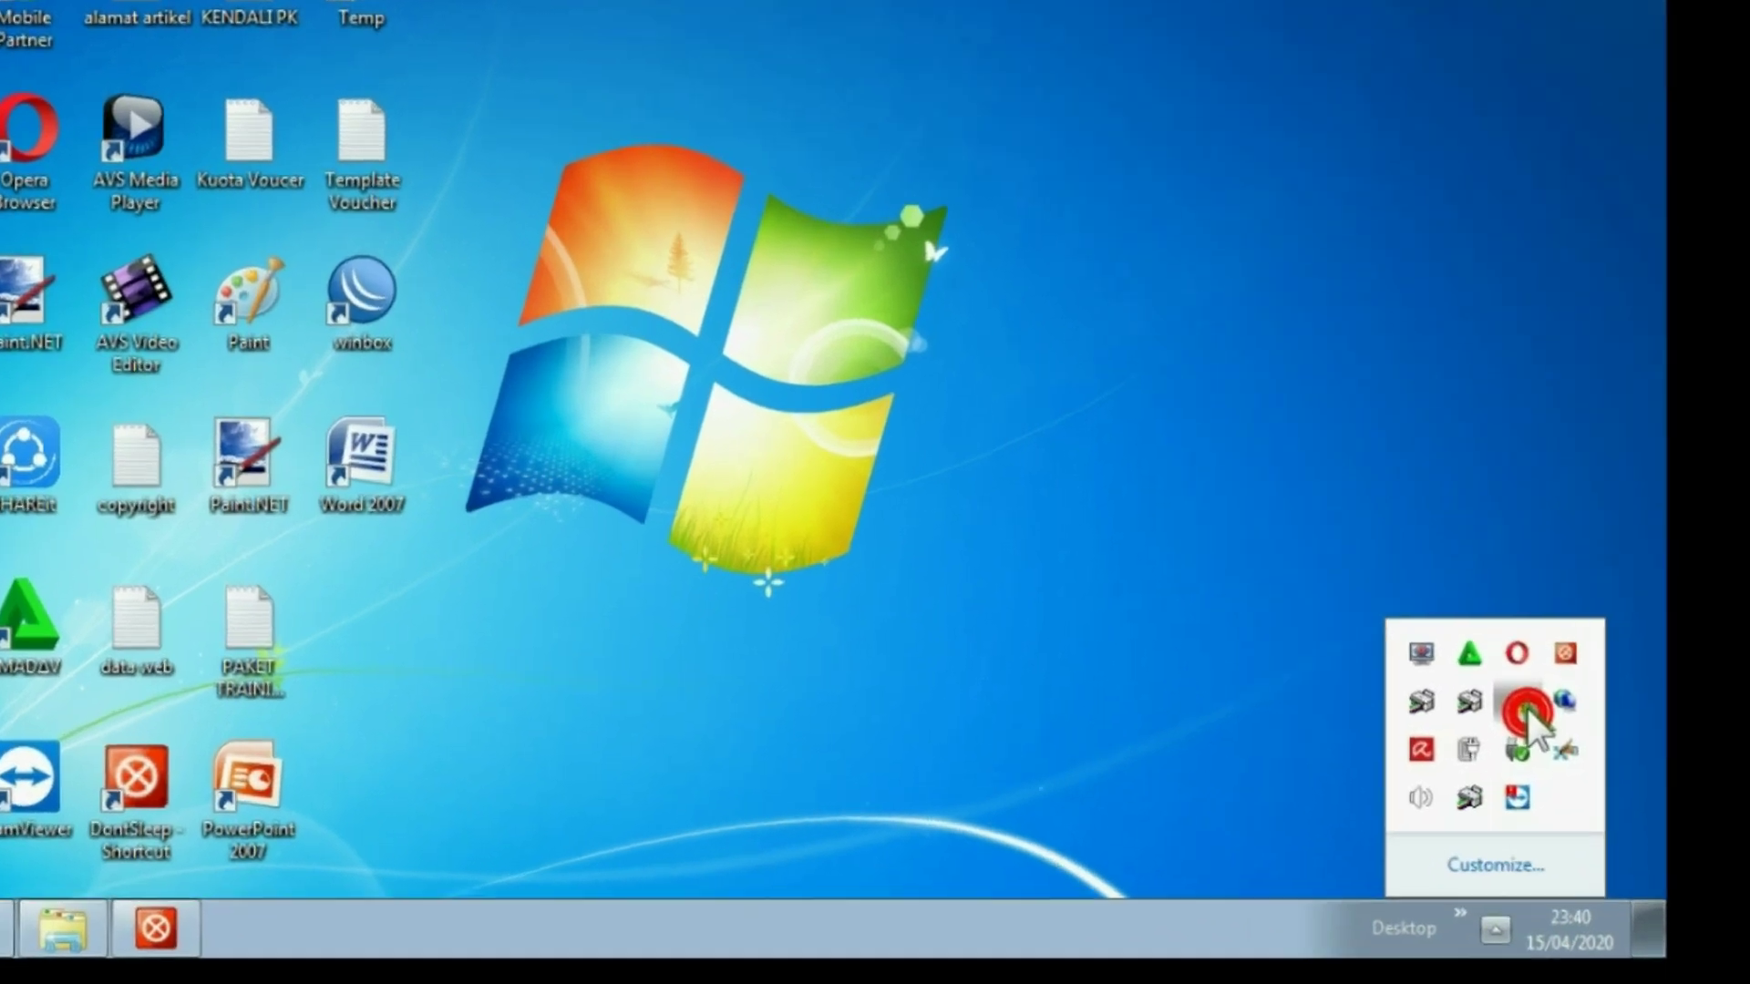
{"action": "left_click", "coordinate": [1459, 438]}
{"action": "left_click", "coordinate": [1564, 455]}
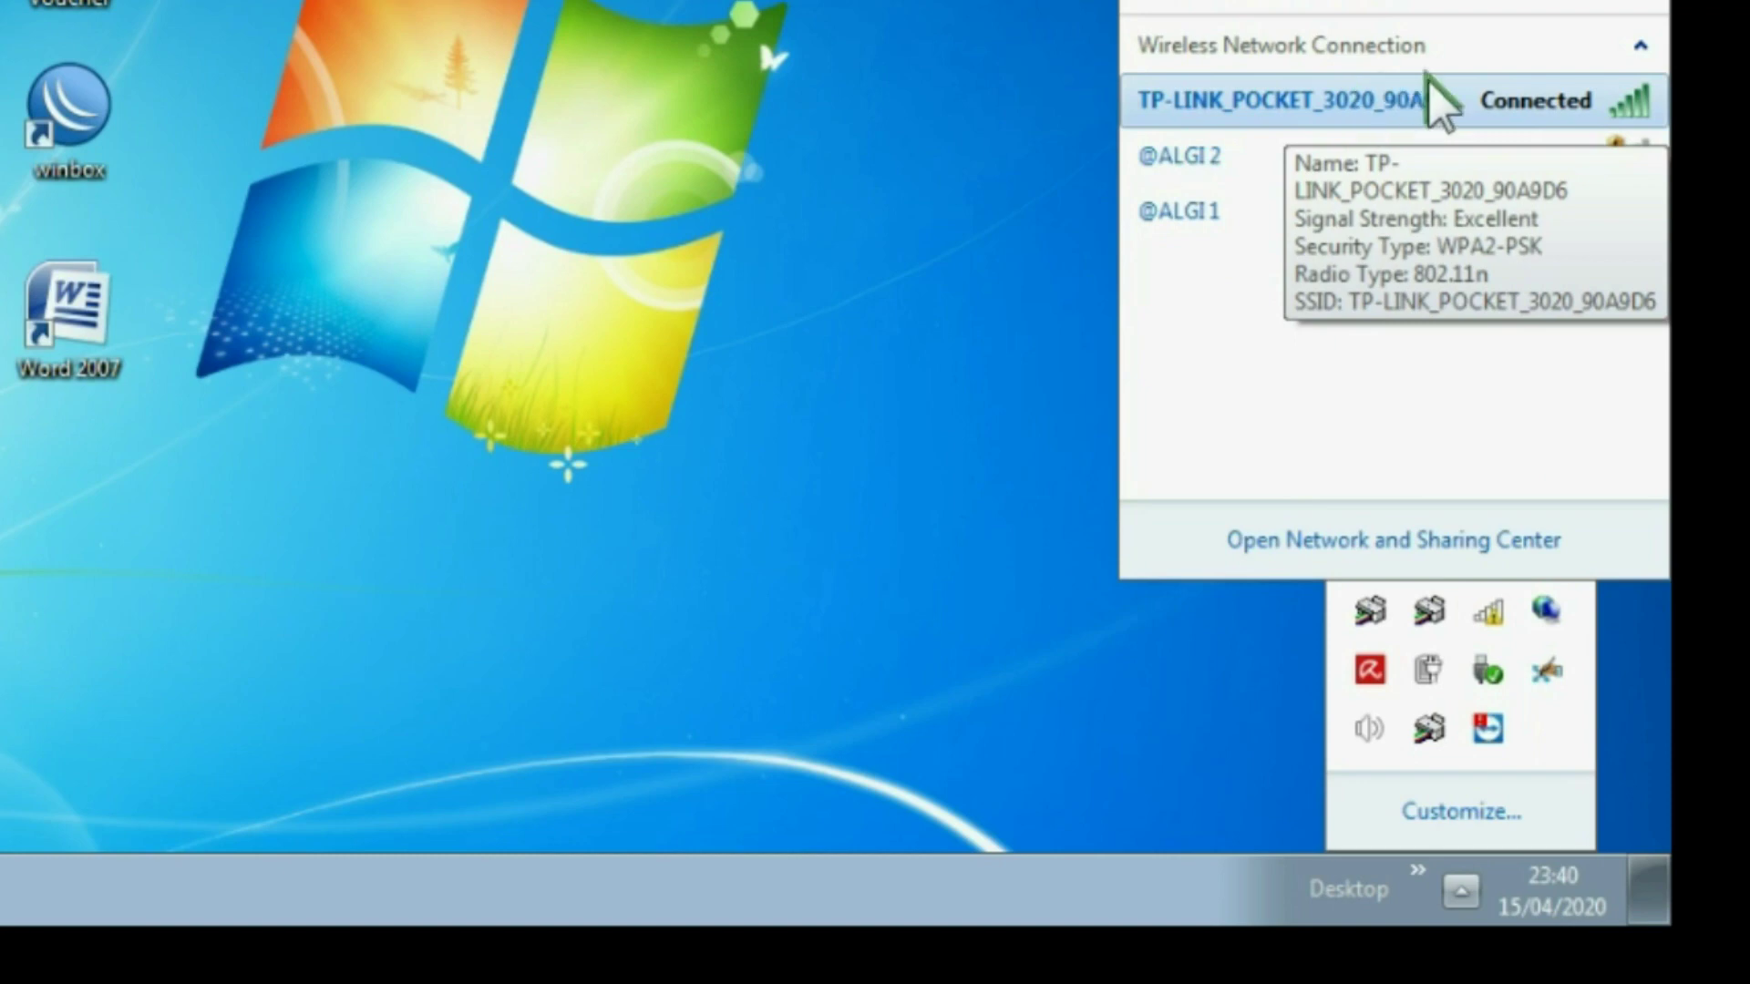
{"action": "left_click", "coordinate": [1394, 98]}
{"action": "left_click", "coordinate": [1524, 133]}
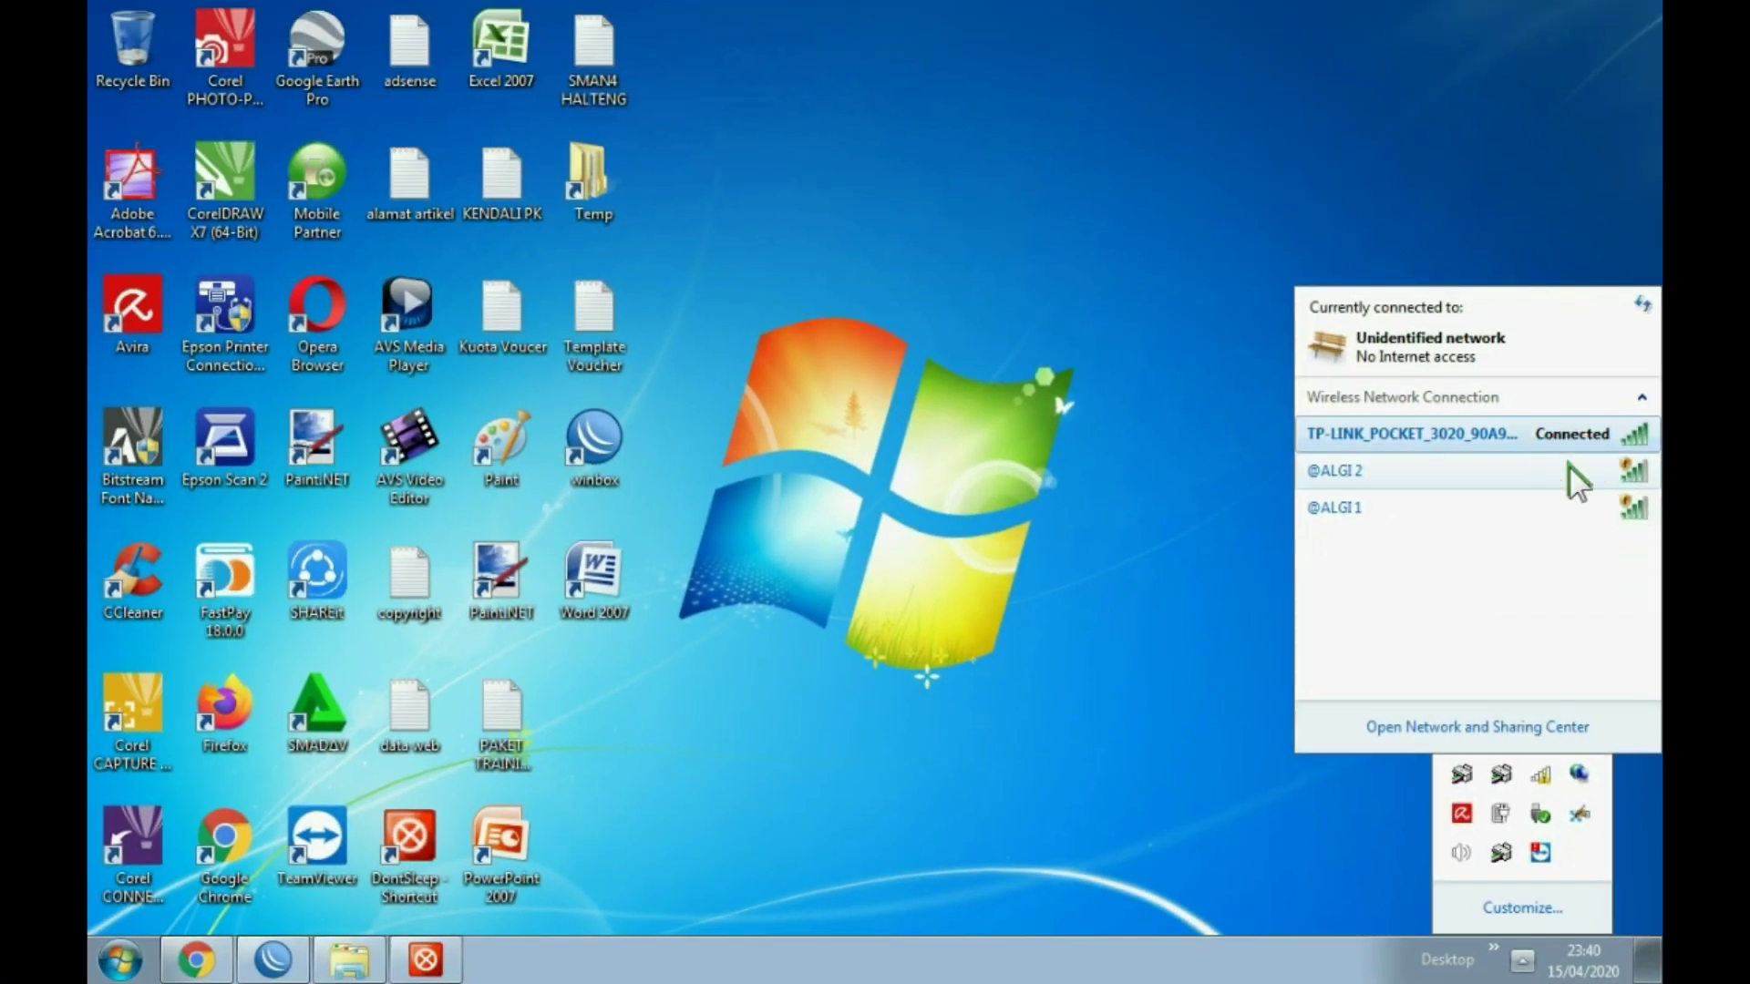
Step: Inspect the Local Area Connection IPv4 settings, then cancel all dialogs and close Network and Sharing Center
{"action": "mouse_move", "coordinate": [1392, 460]}
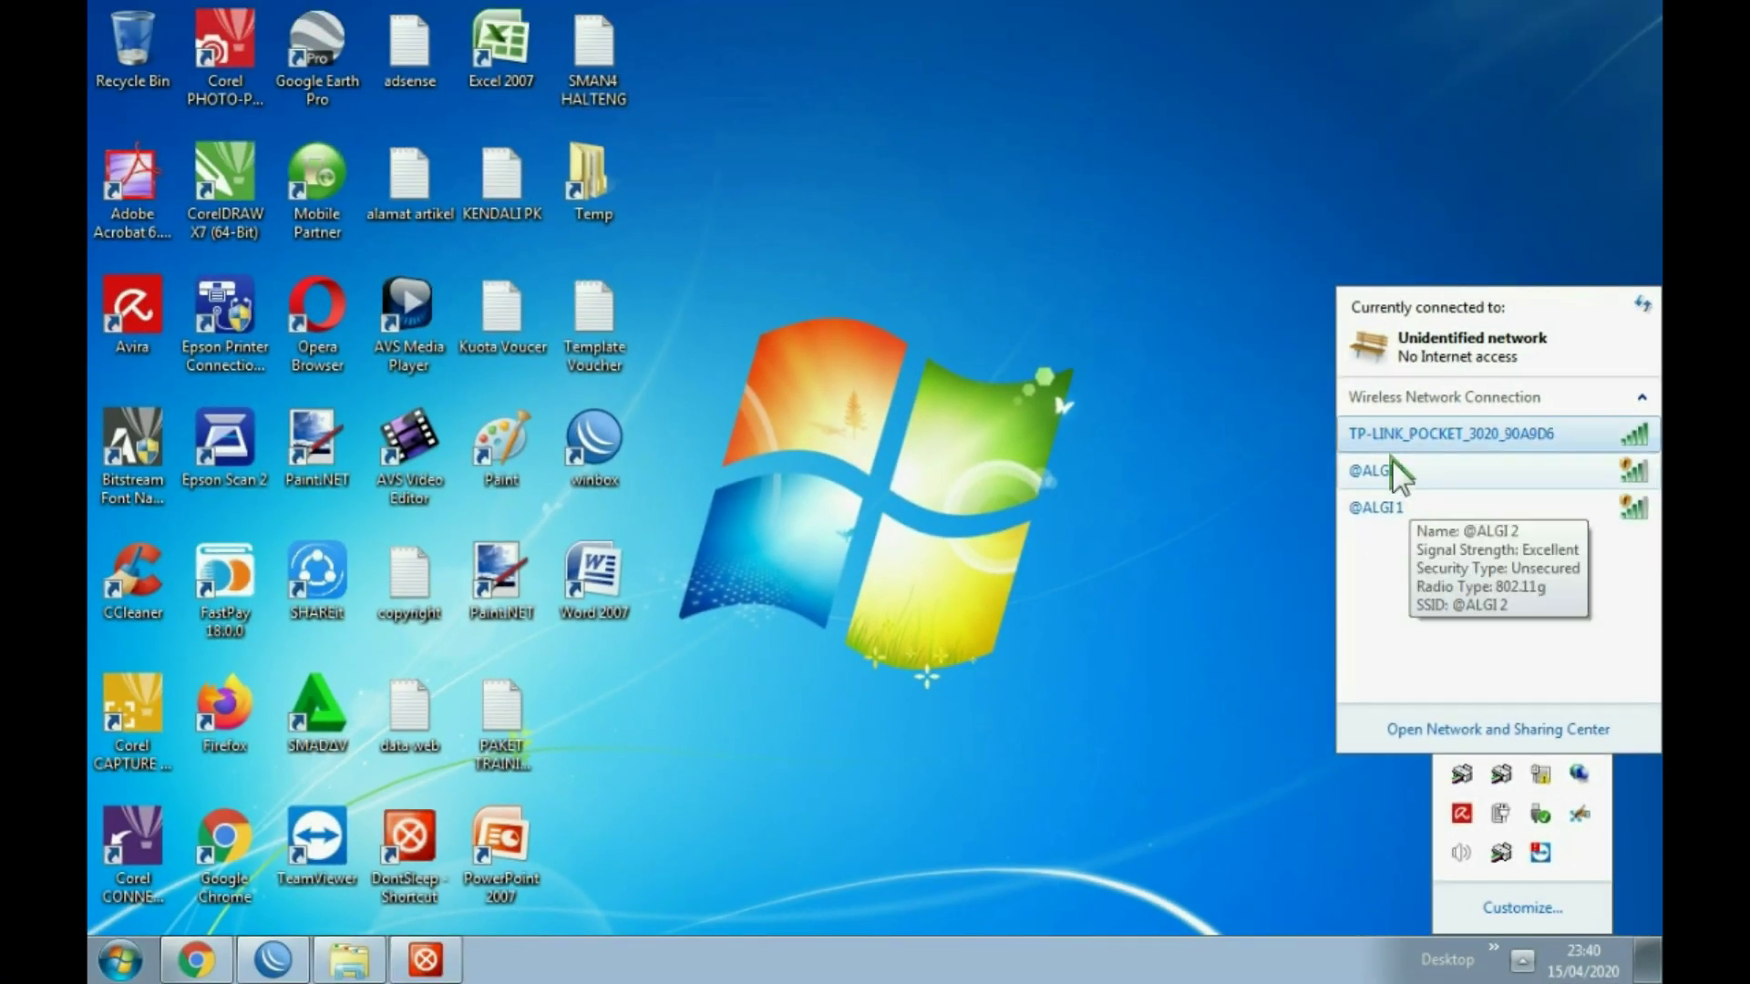
{"action": "left_click", "coordinate": [1503, 728]}
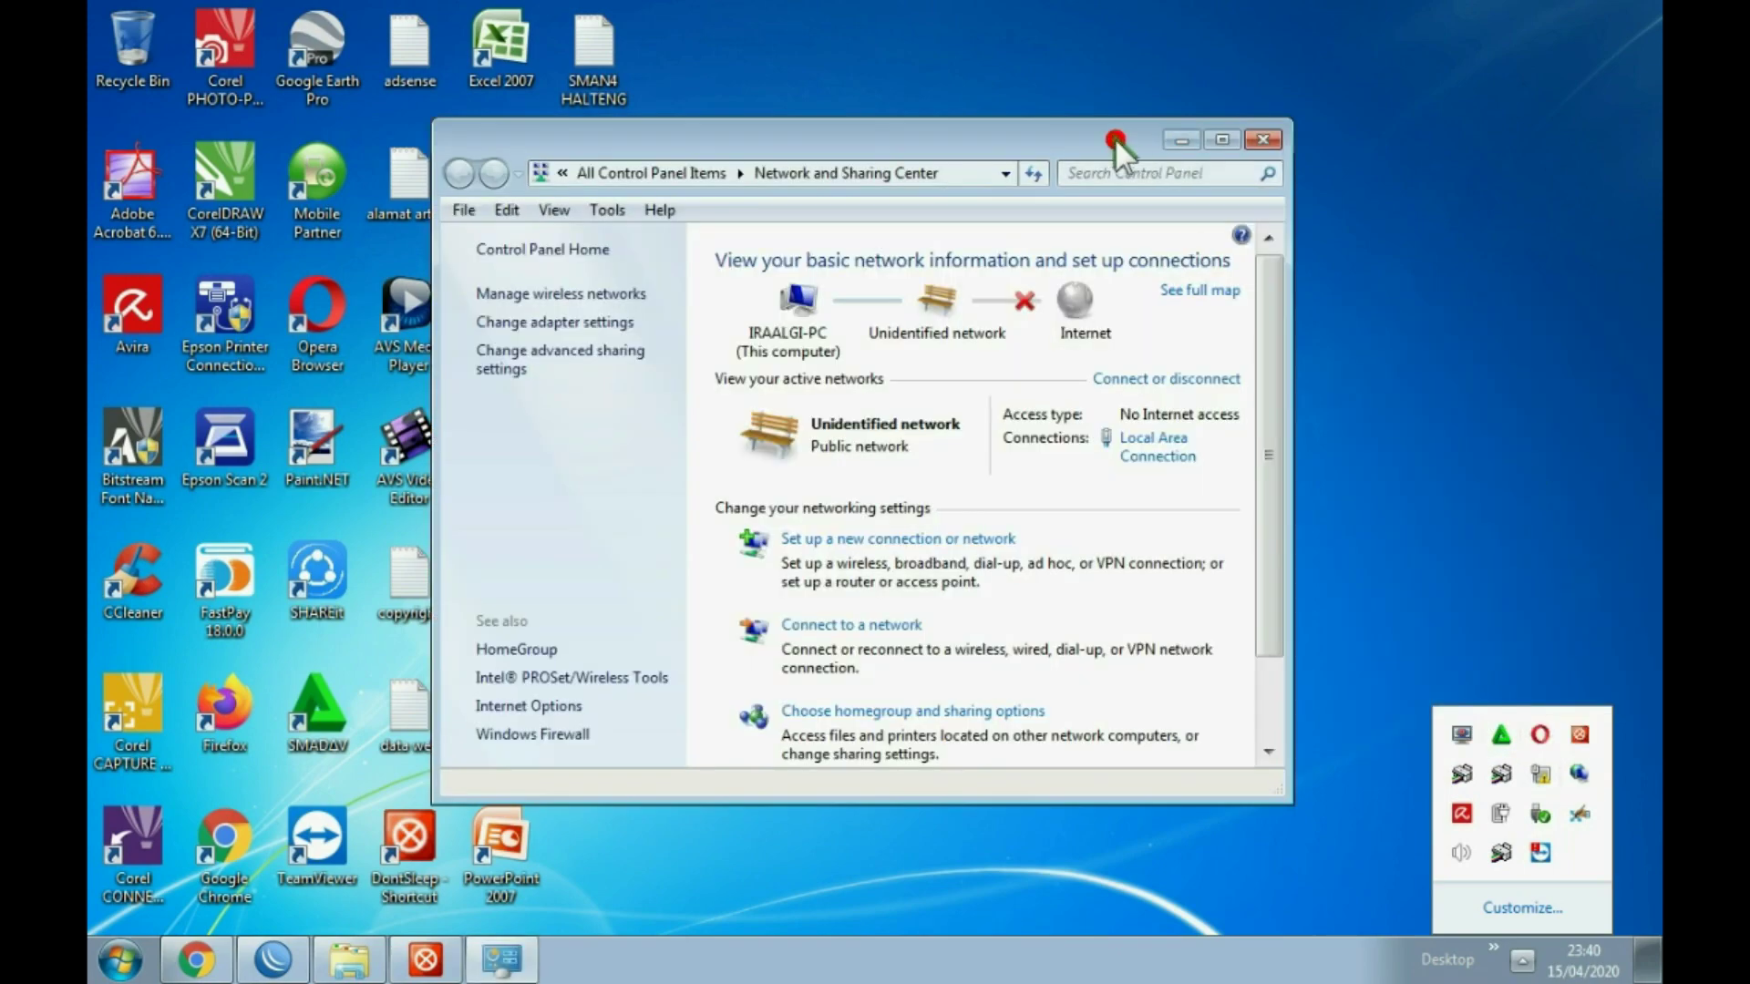
{"action": "left_click_drag", "start_coordinate": [1113, 139], "coordinate": [1311, 93]}
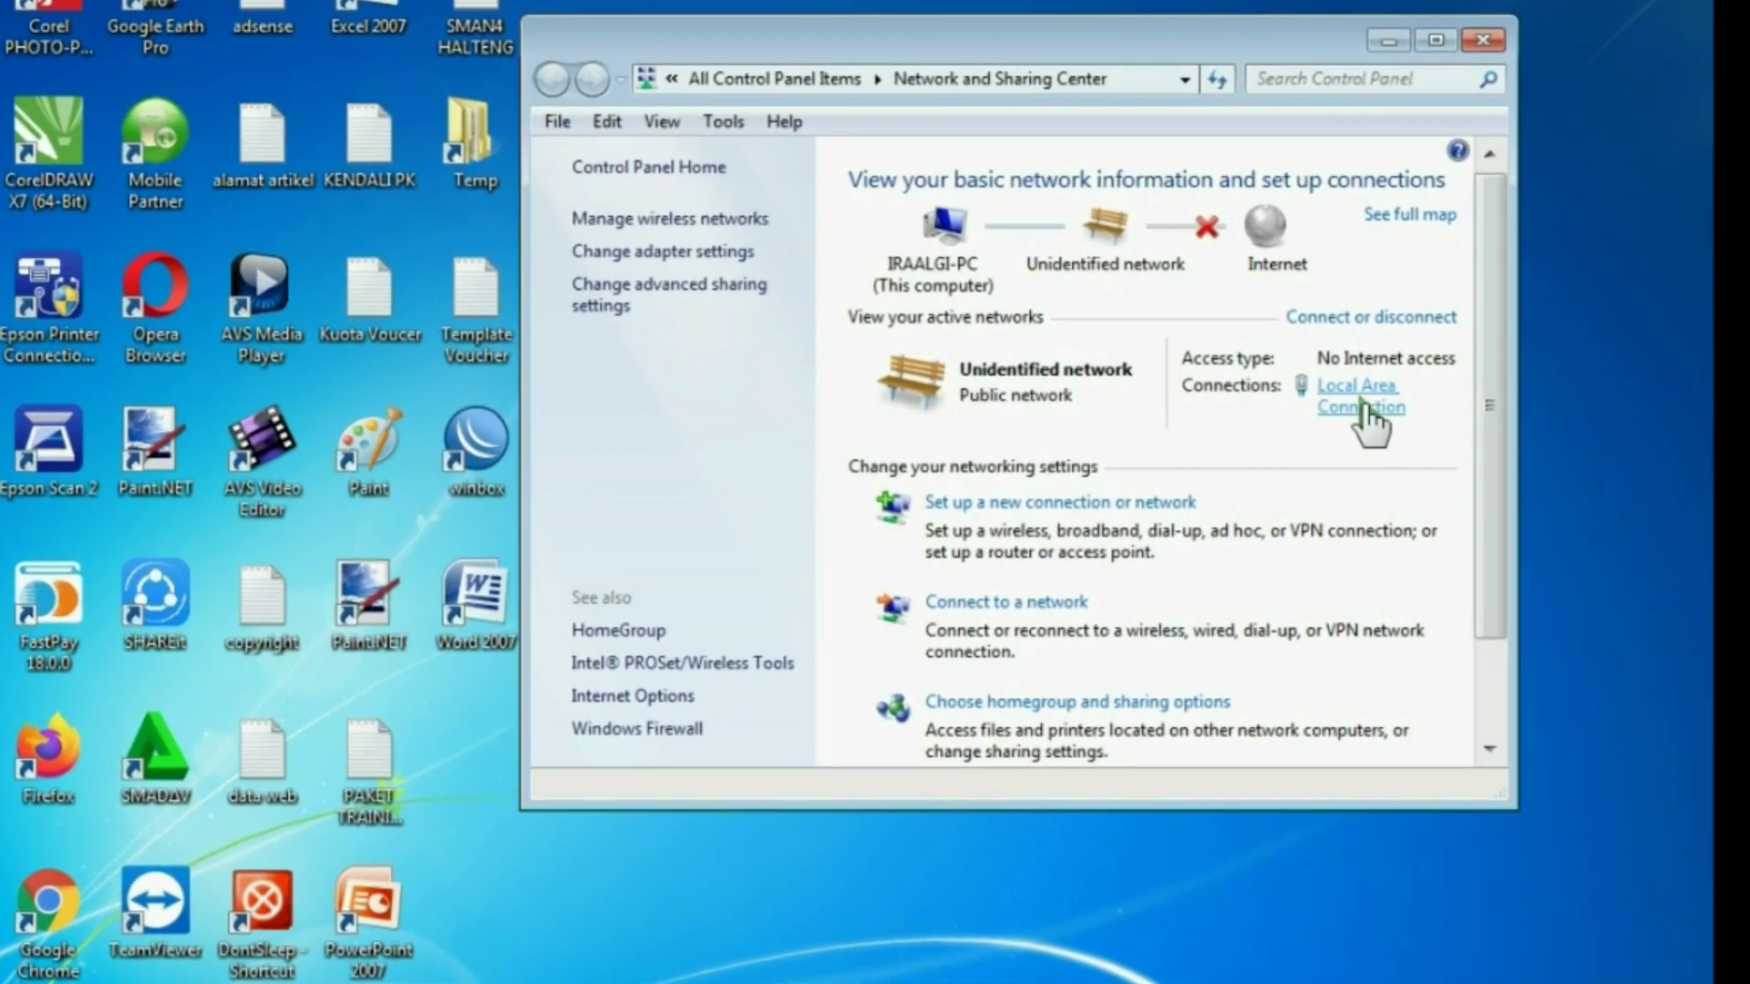
{"action": "left_click", "coordinate": [1328, 410]}
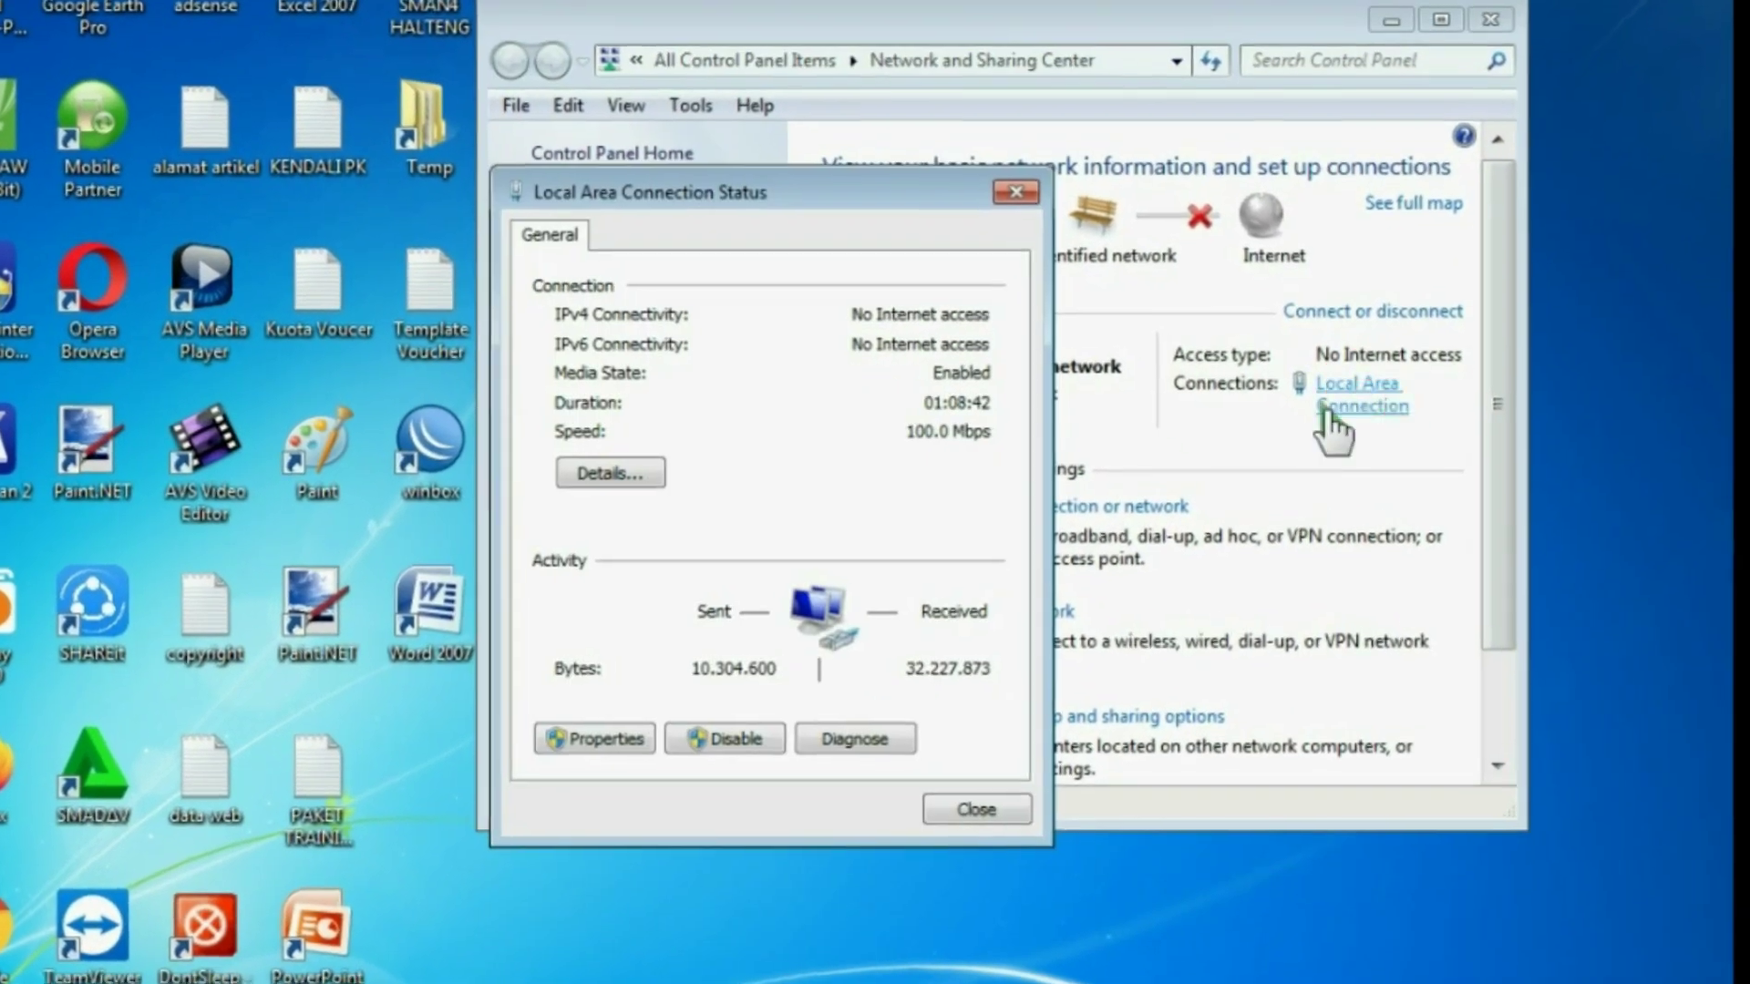
{"action": "left_click", "coordinate": [594, 738]}
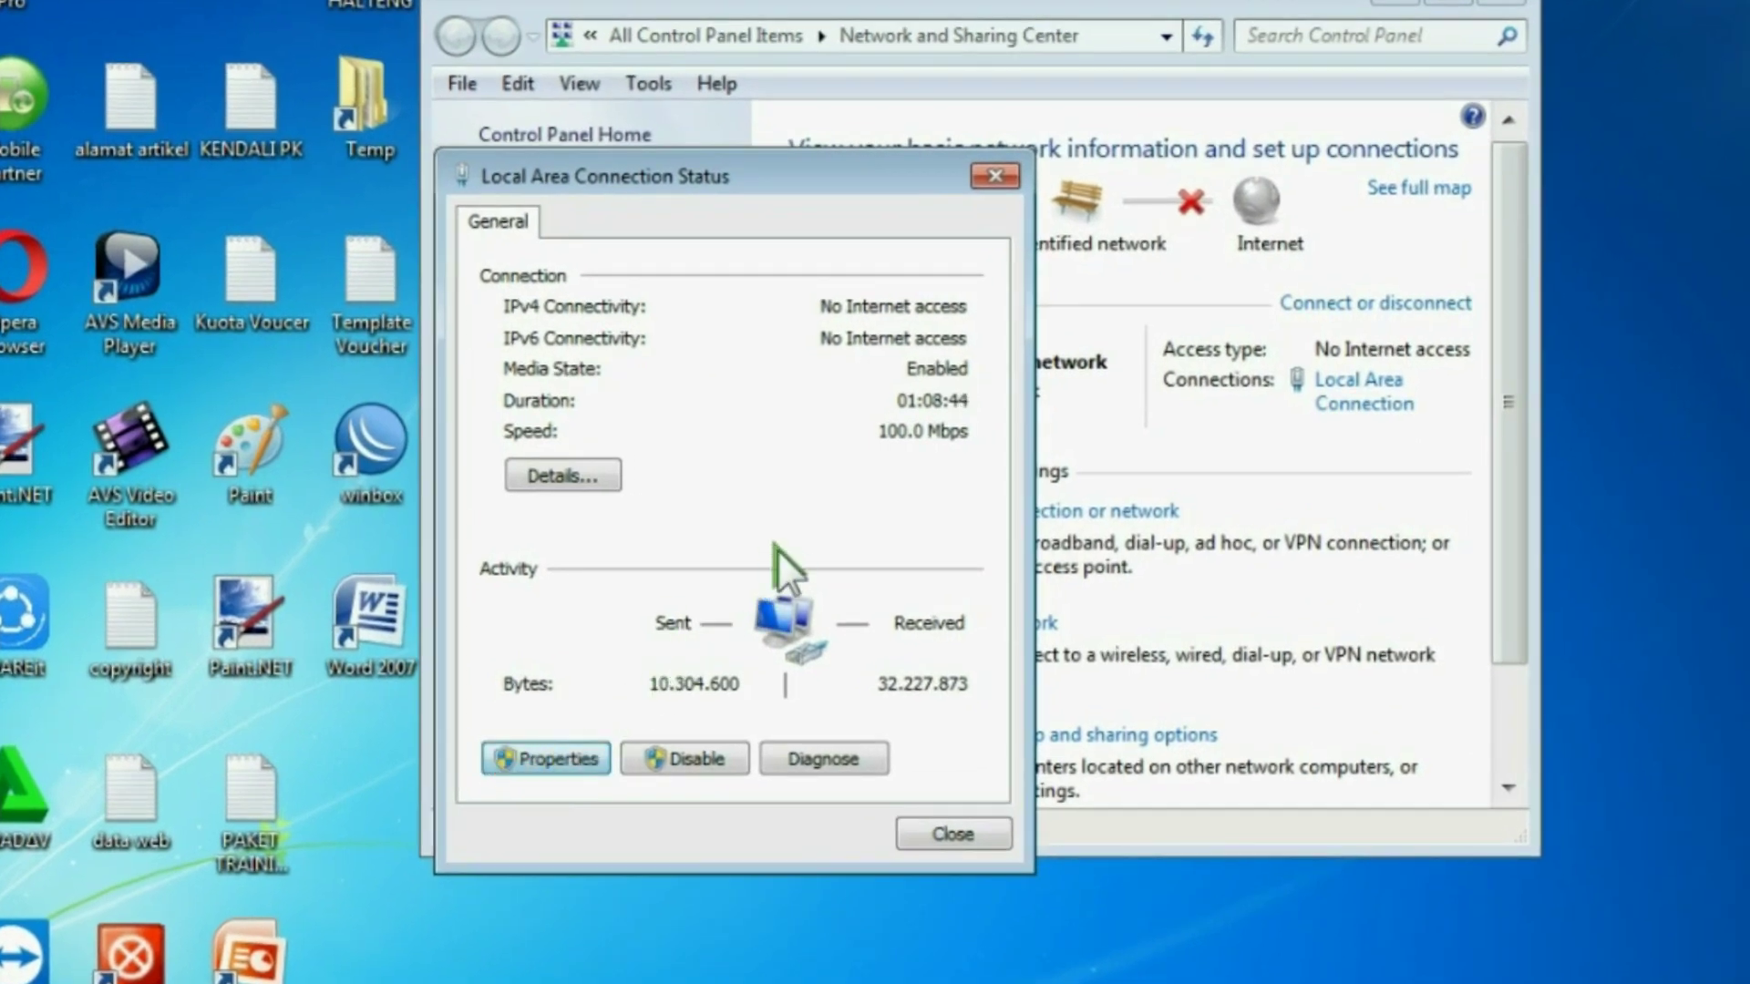
{"action": "double_click", "coordinate": [807, 587]}
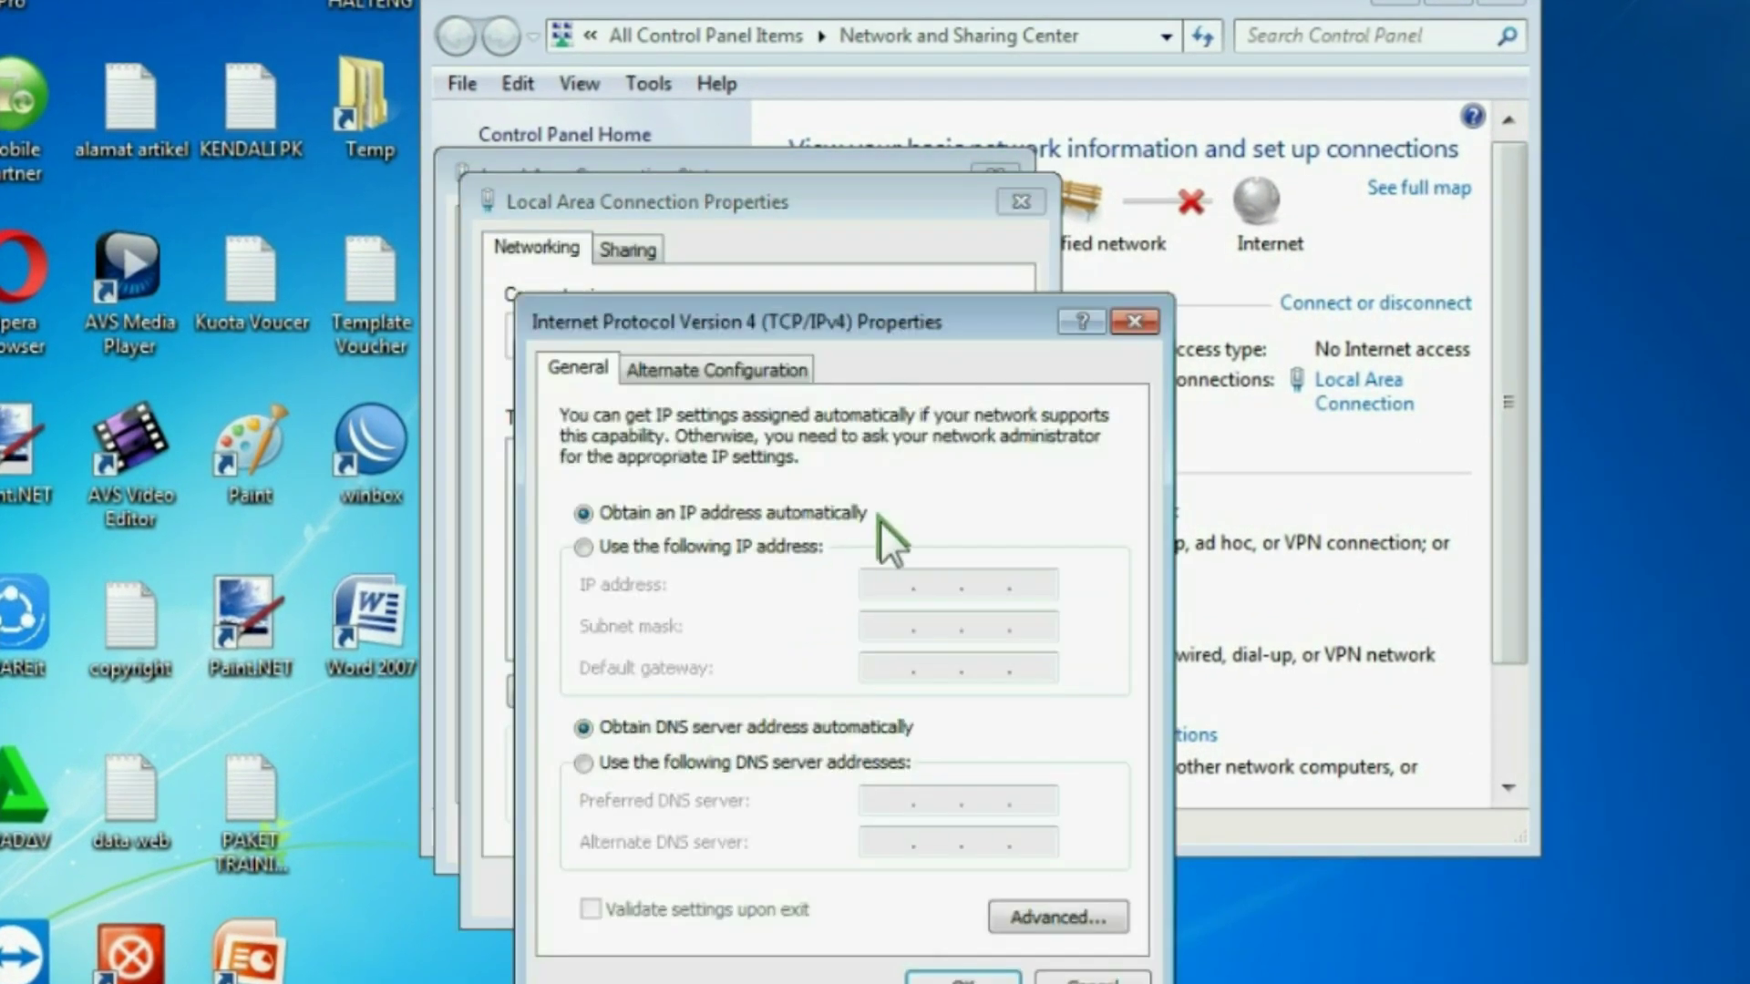
{"action": "left_click", "coordinate": [631, 543]}
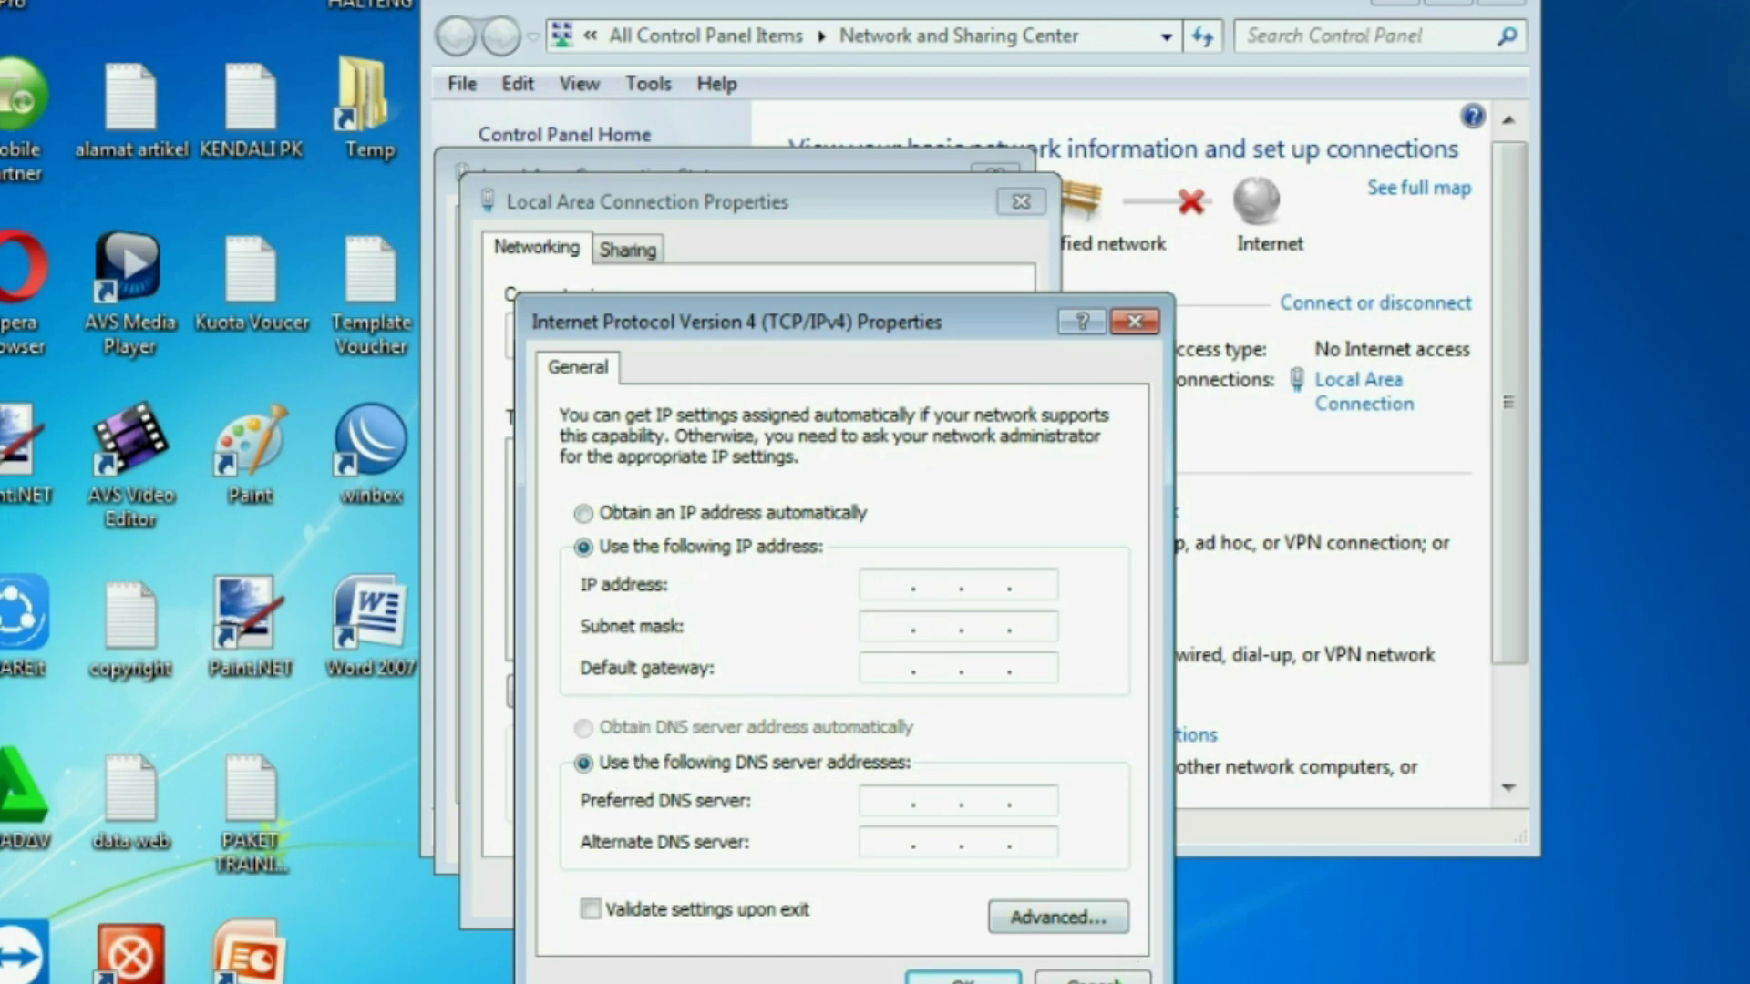
{"action": "left_click", "coordinate": [1093, 979]}
{"action": "left_click", "coordinate": [976, 887]}
{"action": "left_click", "coordinate": [938, 825]}
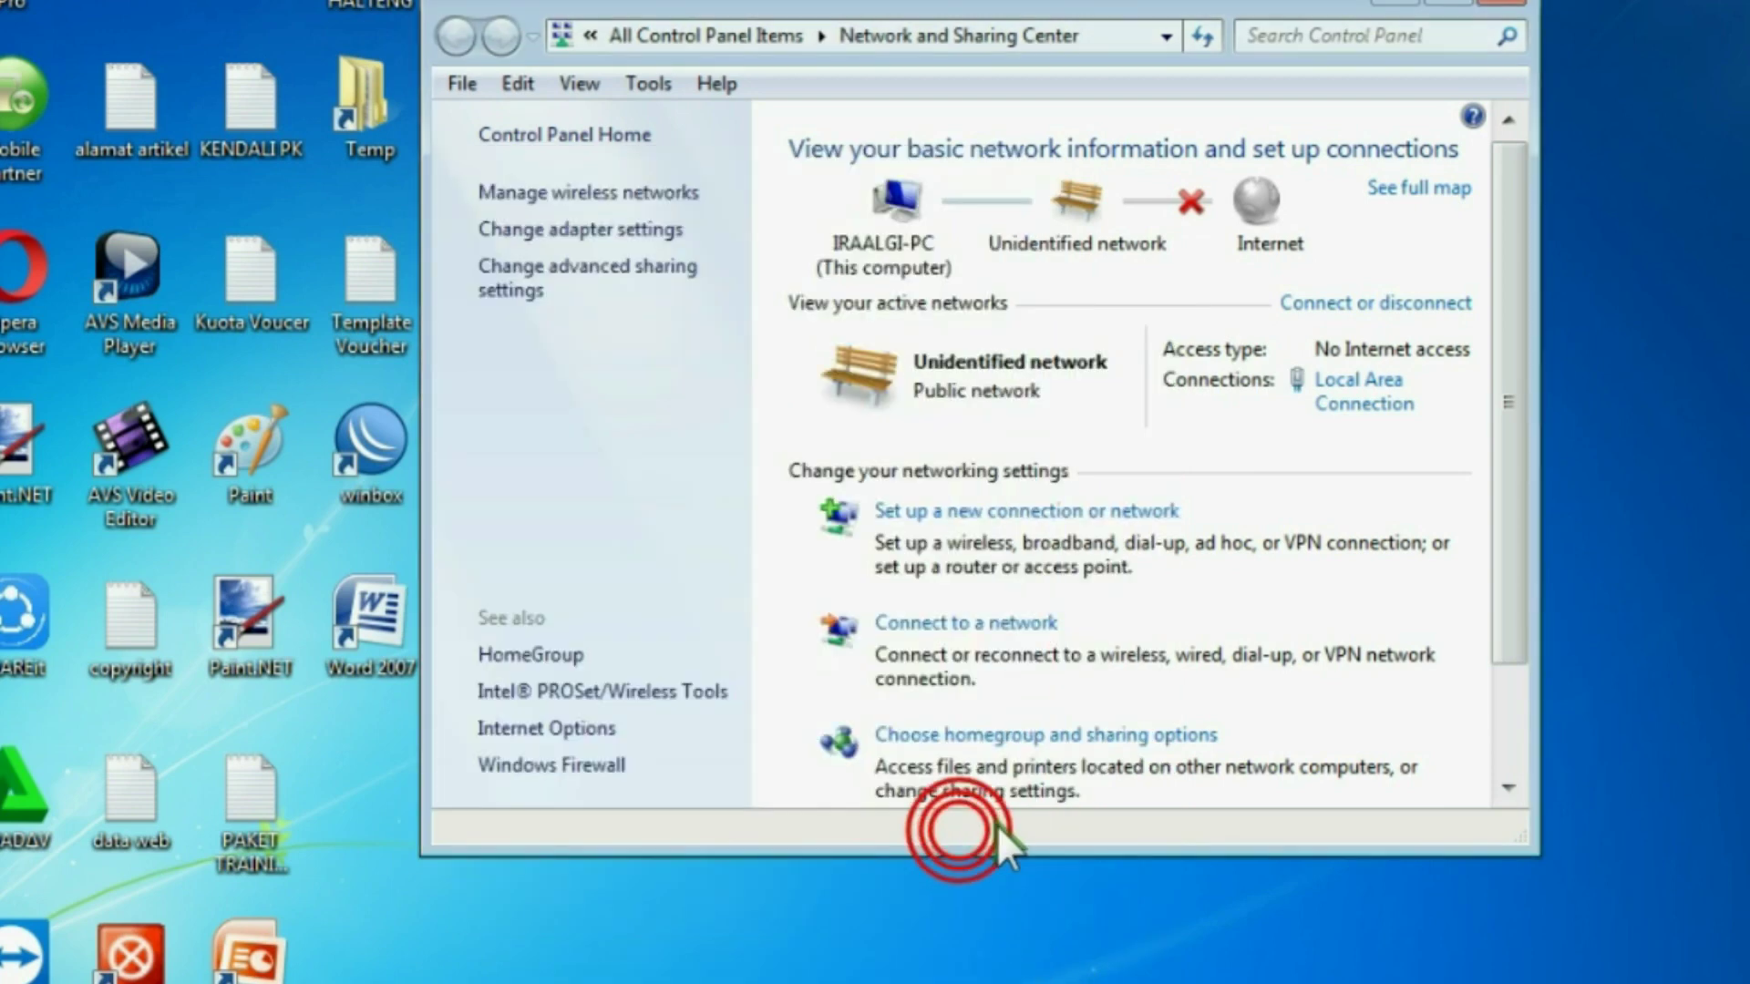
{"action": "left_click", "coordinate": [1513, 3]}
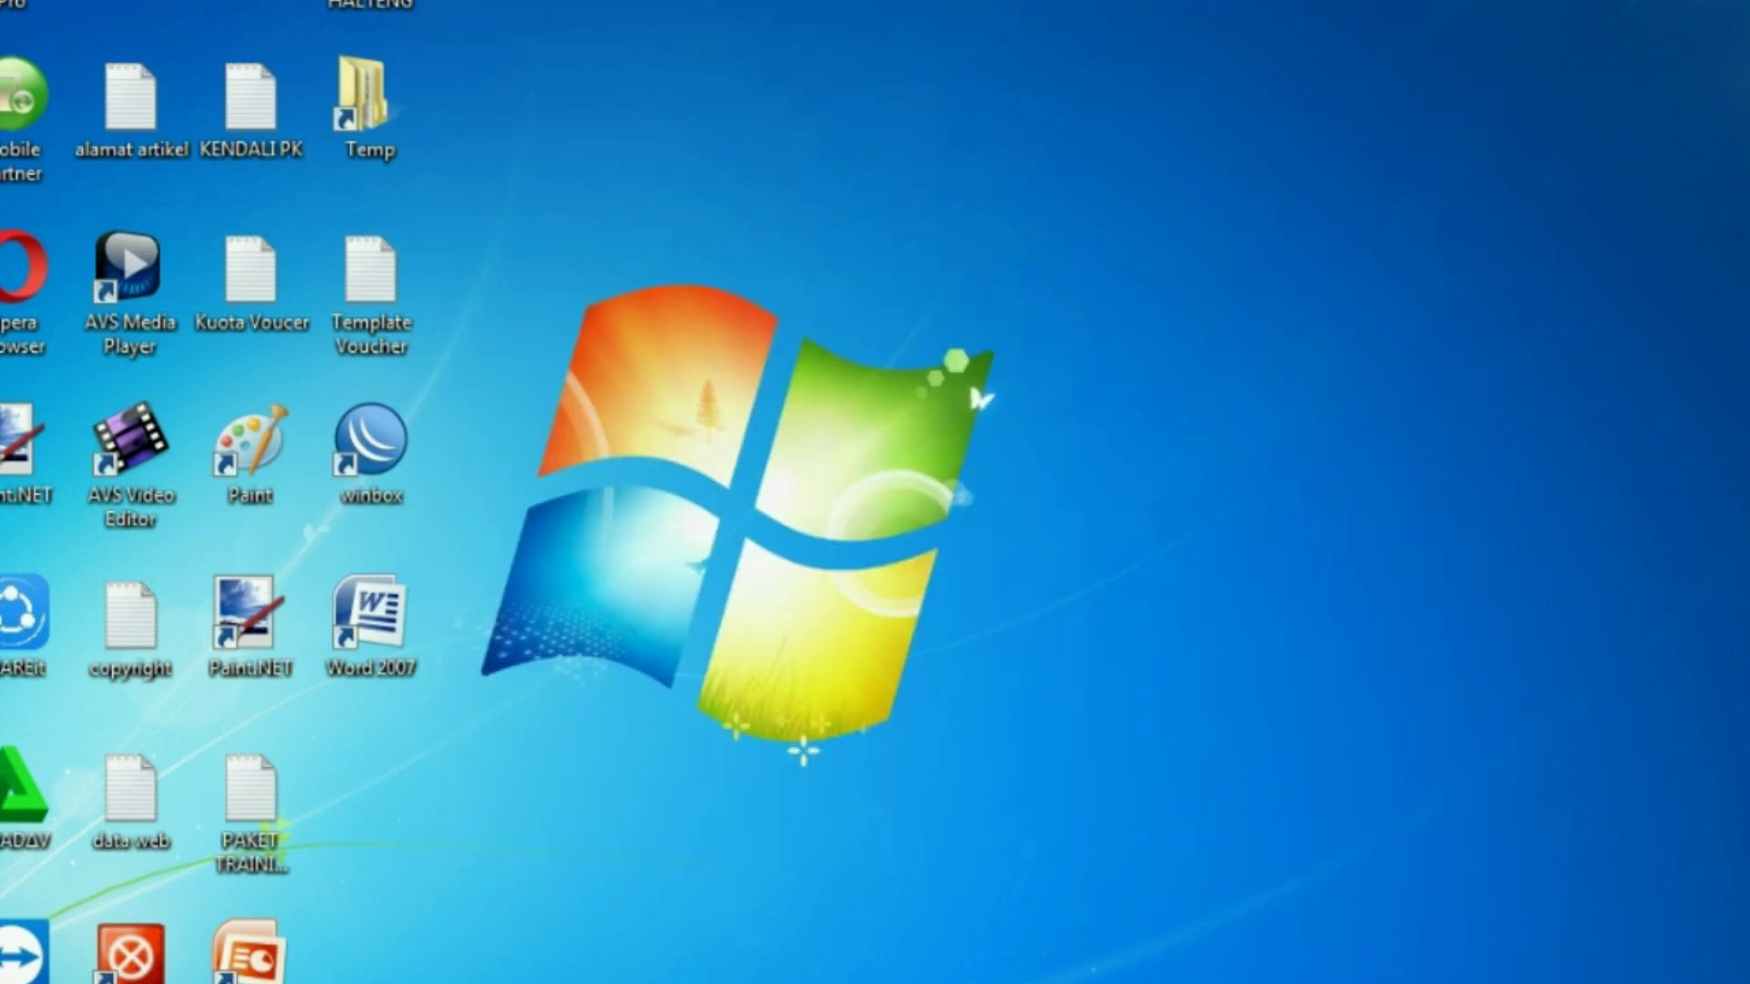
Step: Open the Local Area Connection IPv4 properties and switch to a manually set IP address
{"action": "left_click", "coordinate": [1574, 983]}
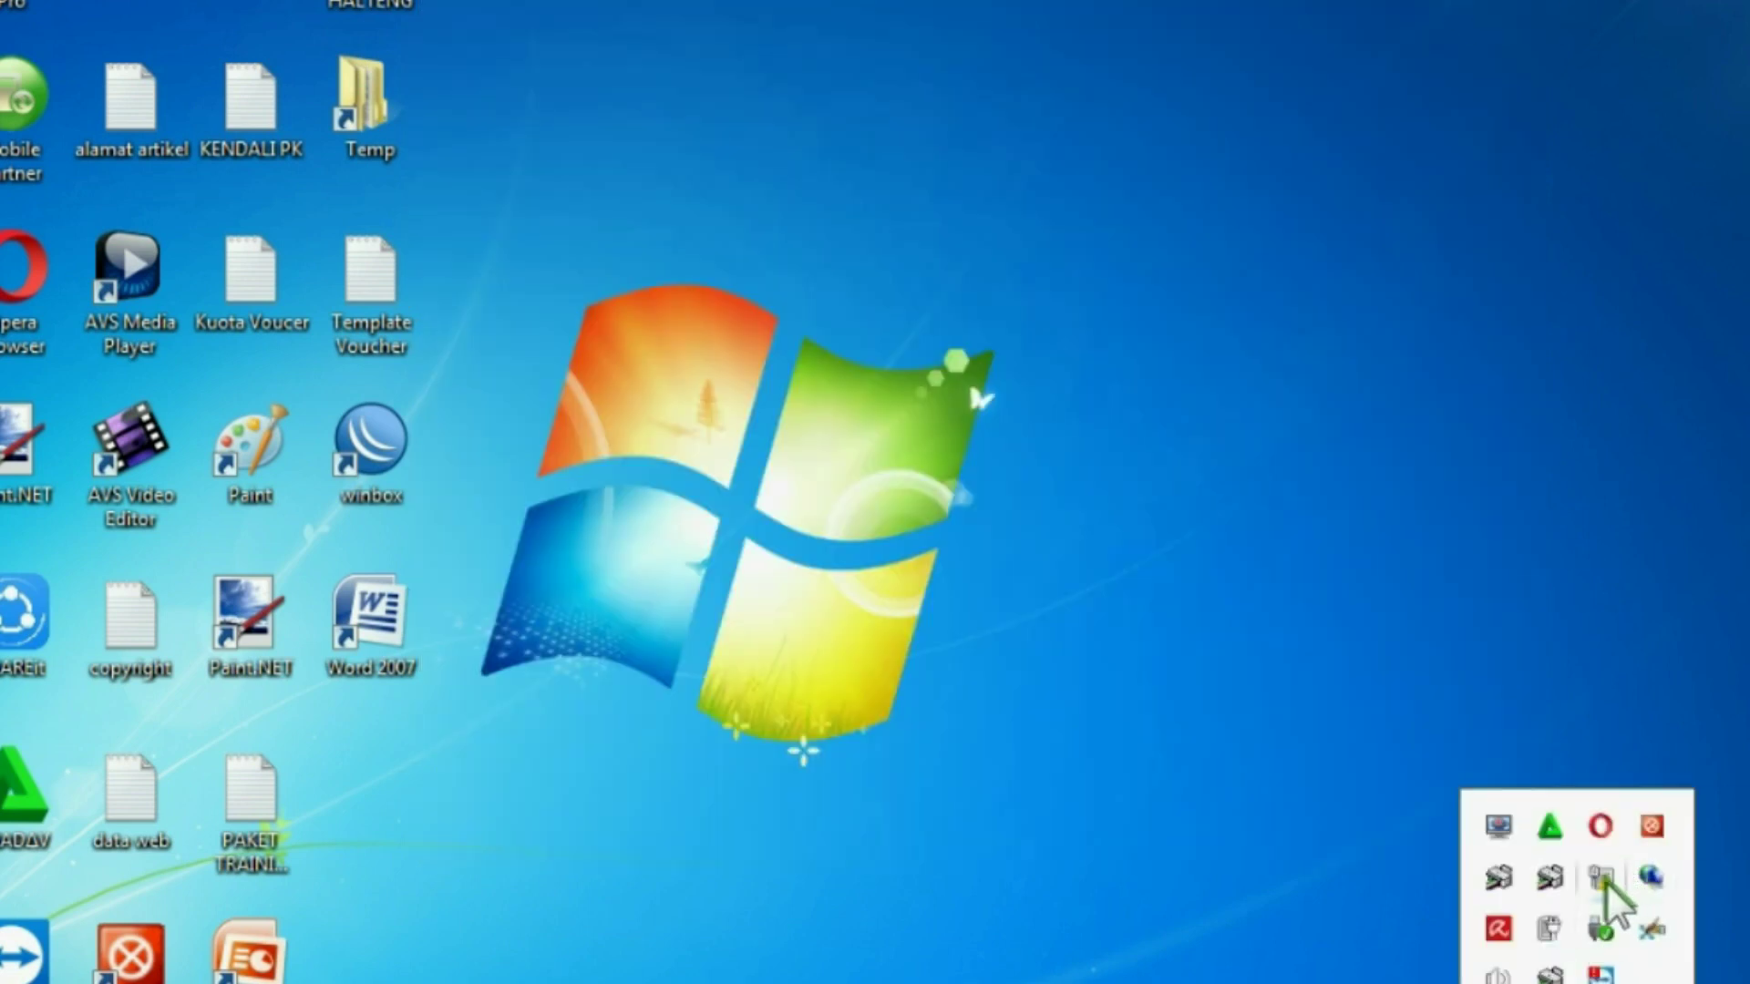
{"action": "left_click", "coordinate": [1596, 875]}
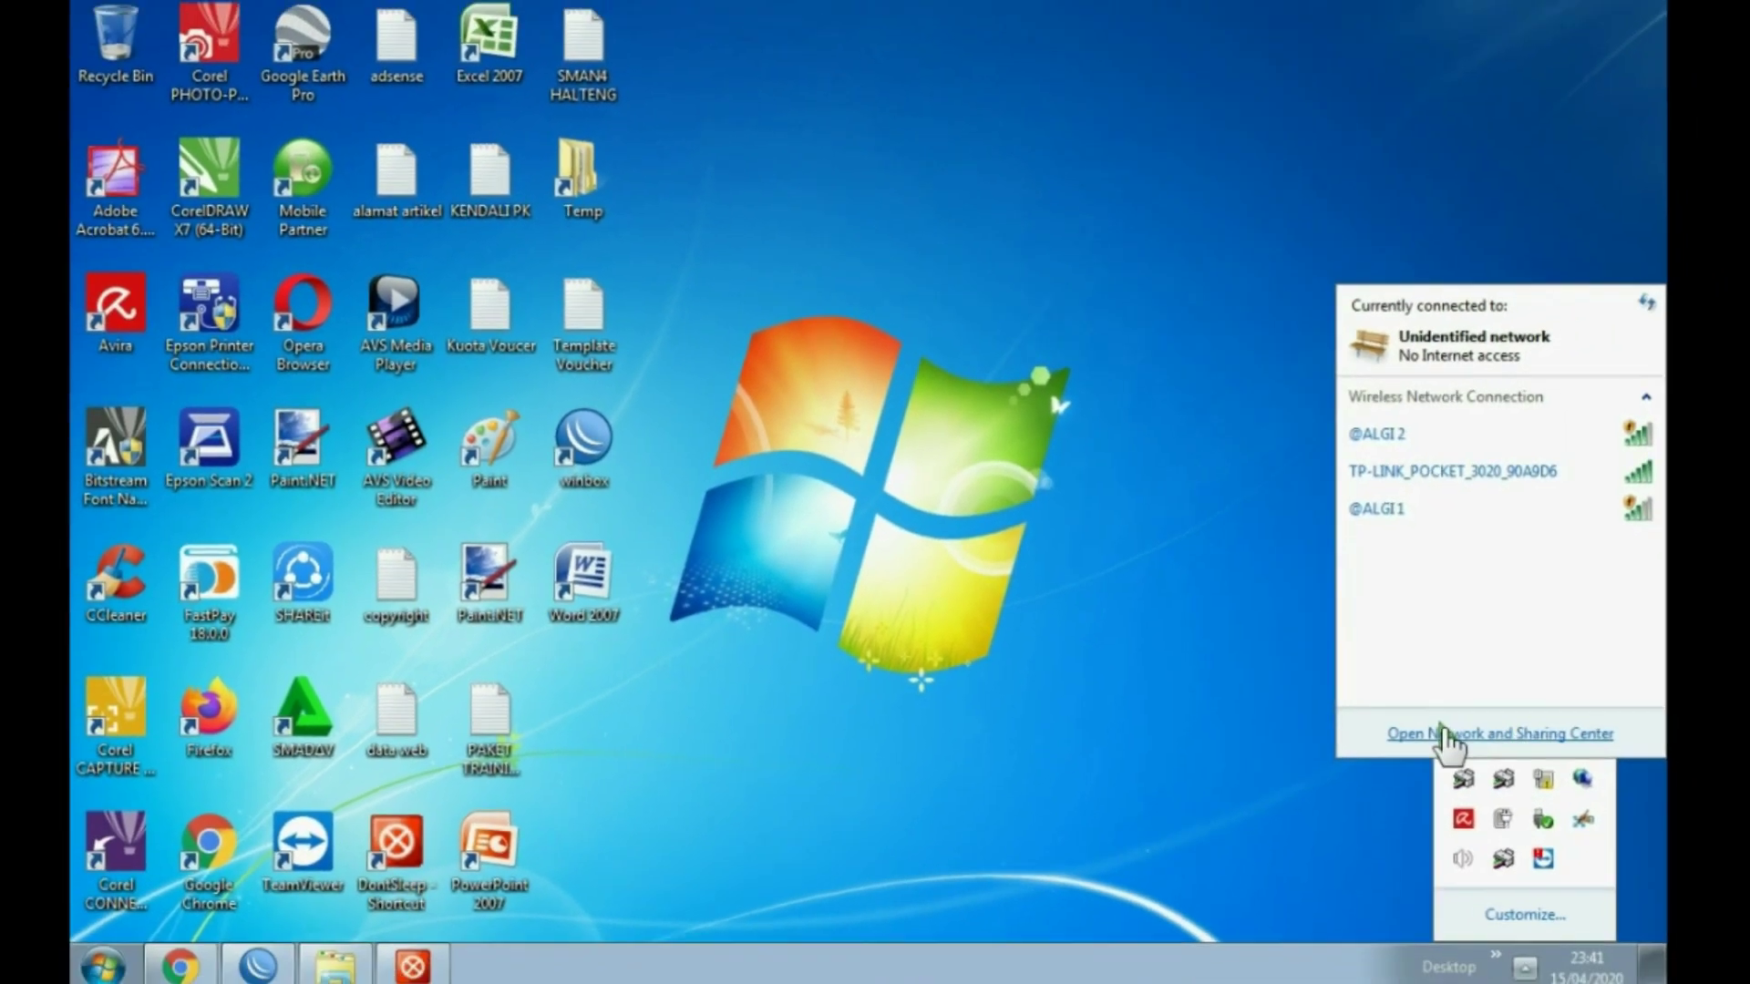
{"action": "left_click", "coordinate": [1463, 745]}
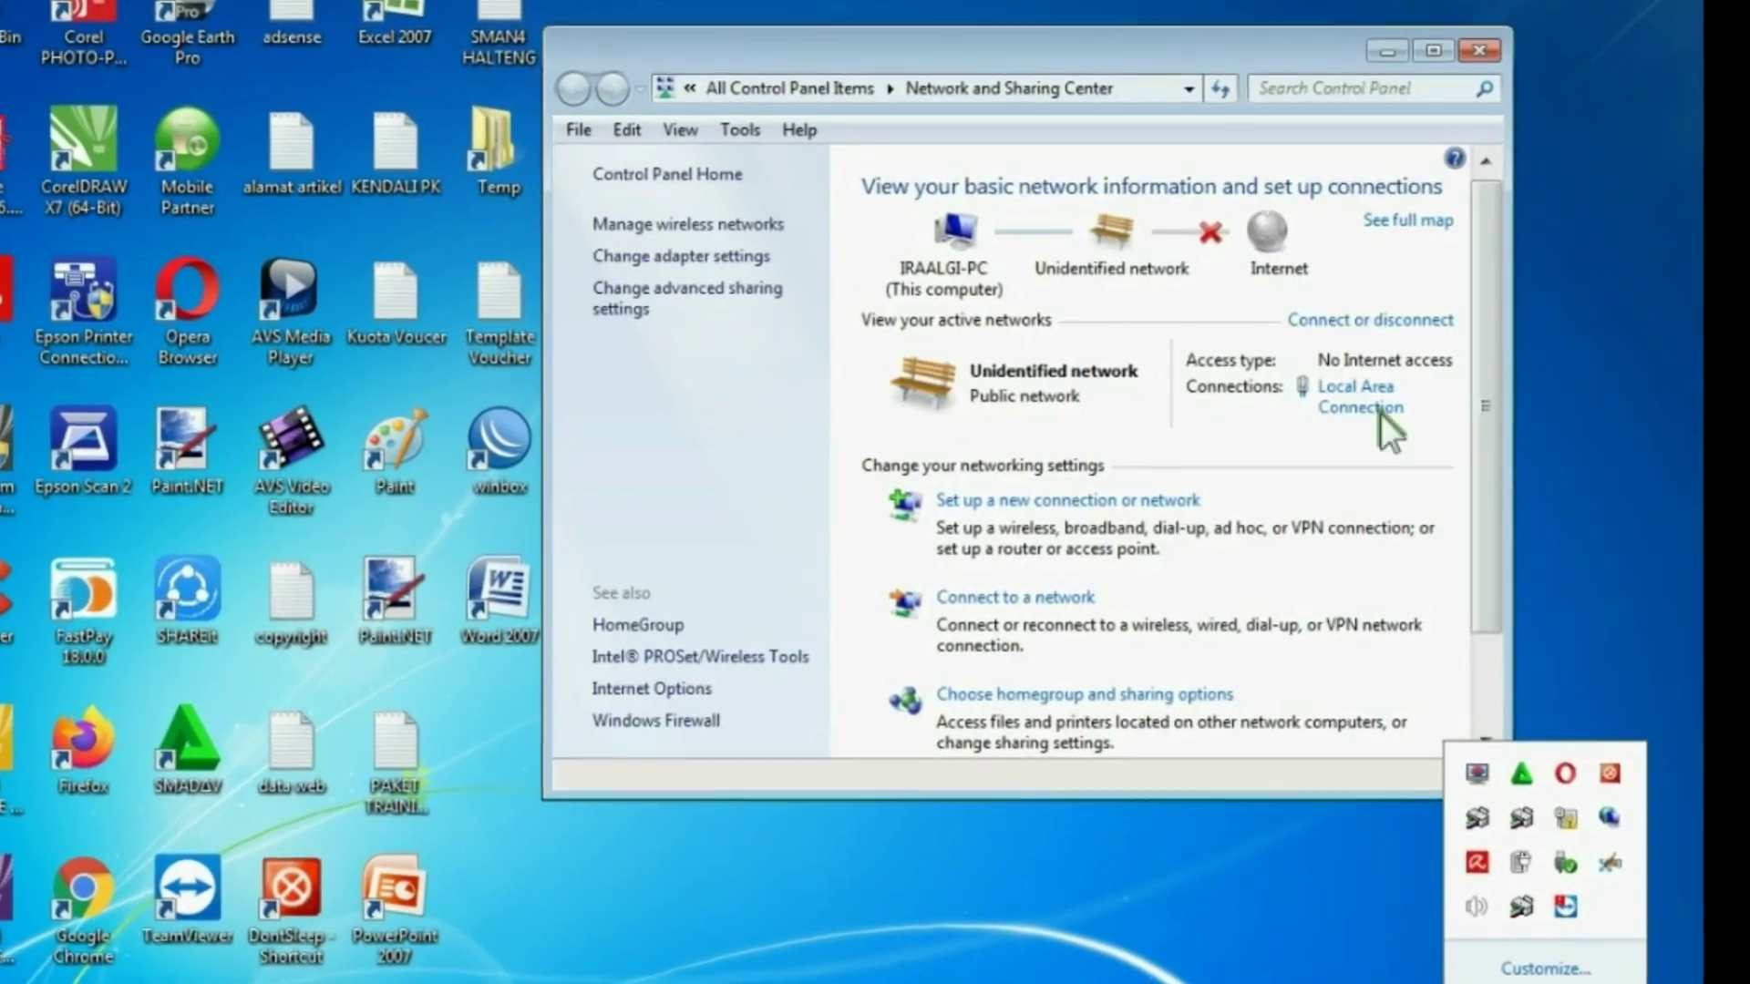
{"action": "left_click", "coordinate": [1477, 401]}
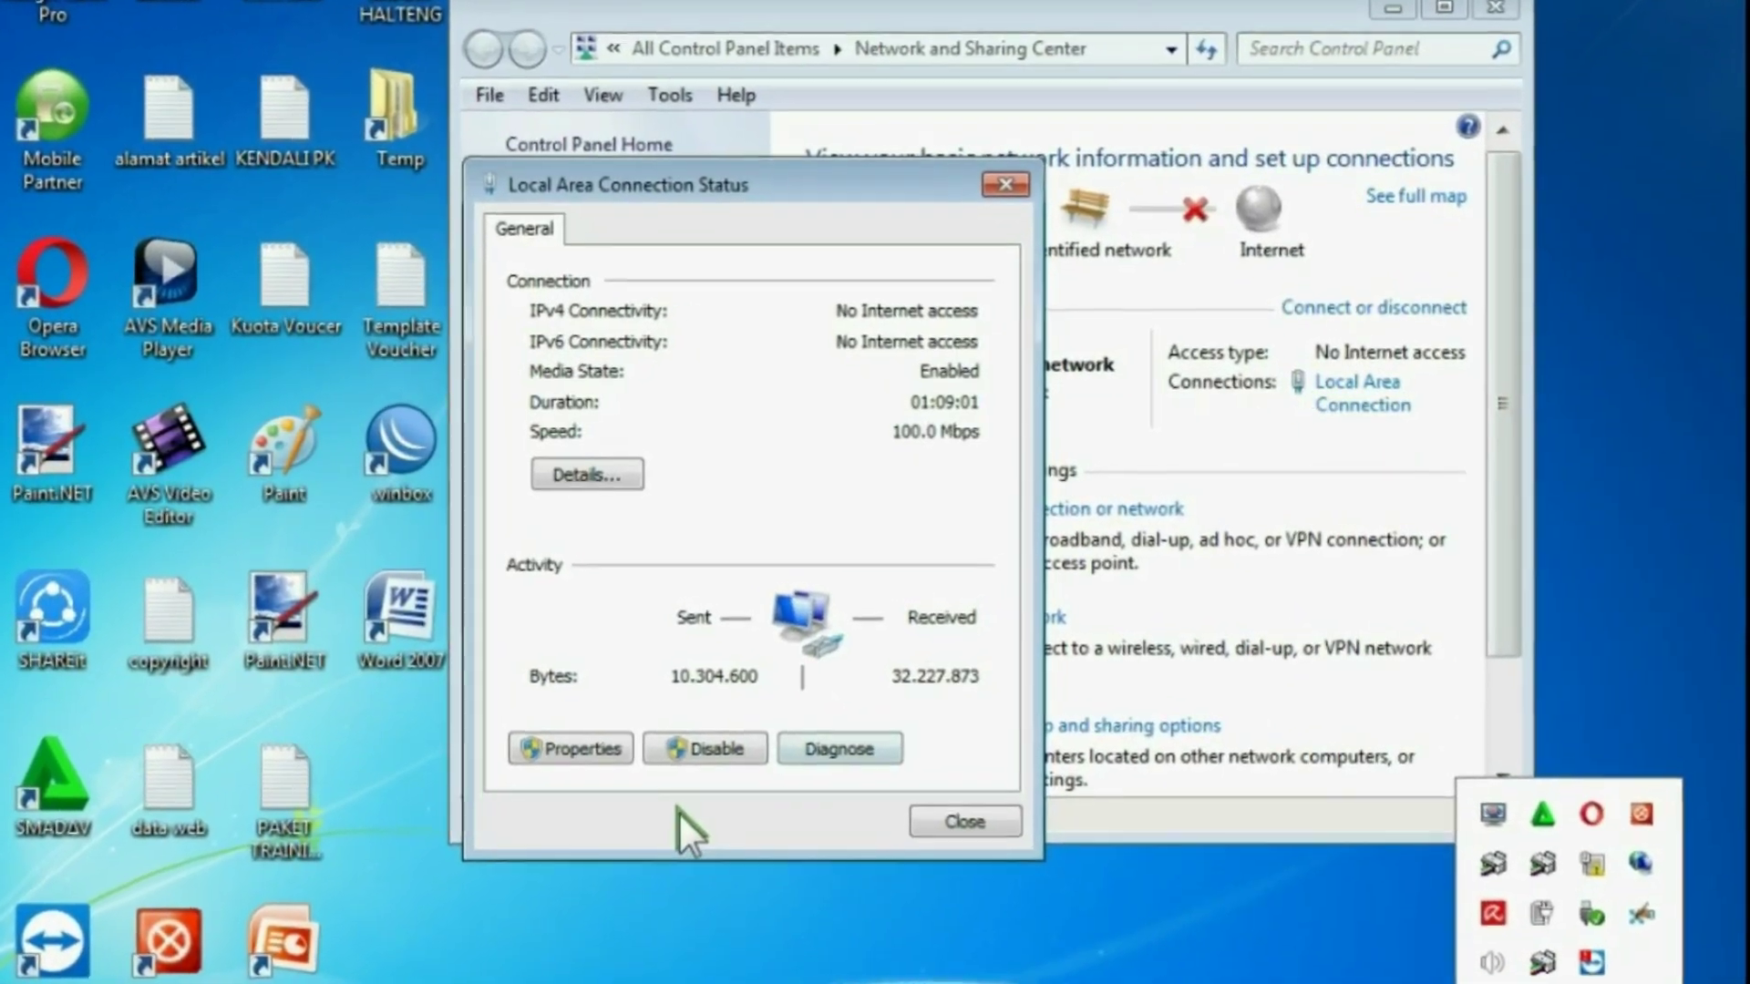
{"action": "left_click", "coordinate": [559, 752]}
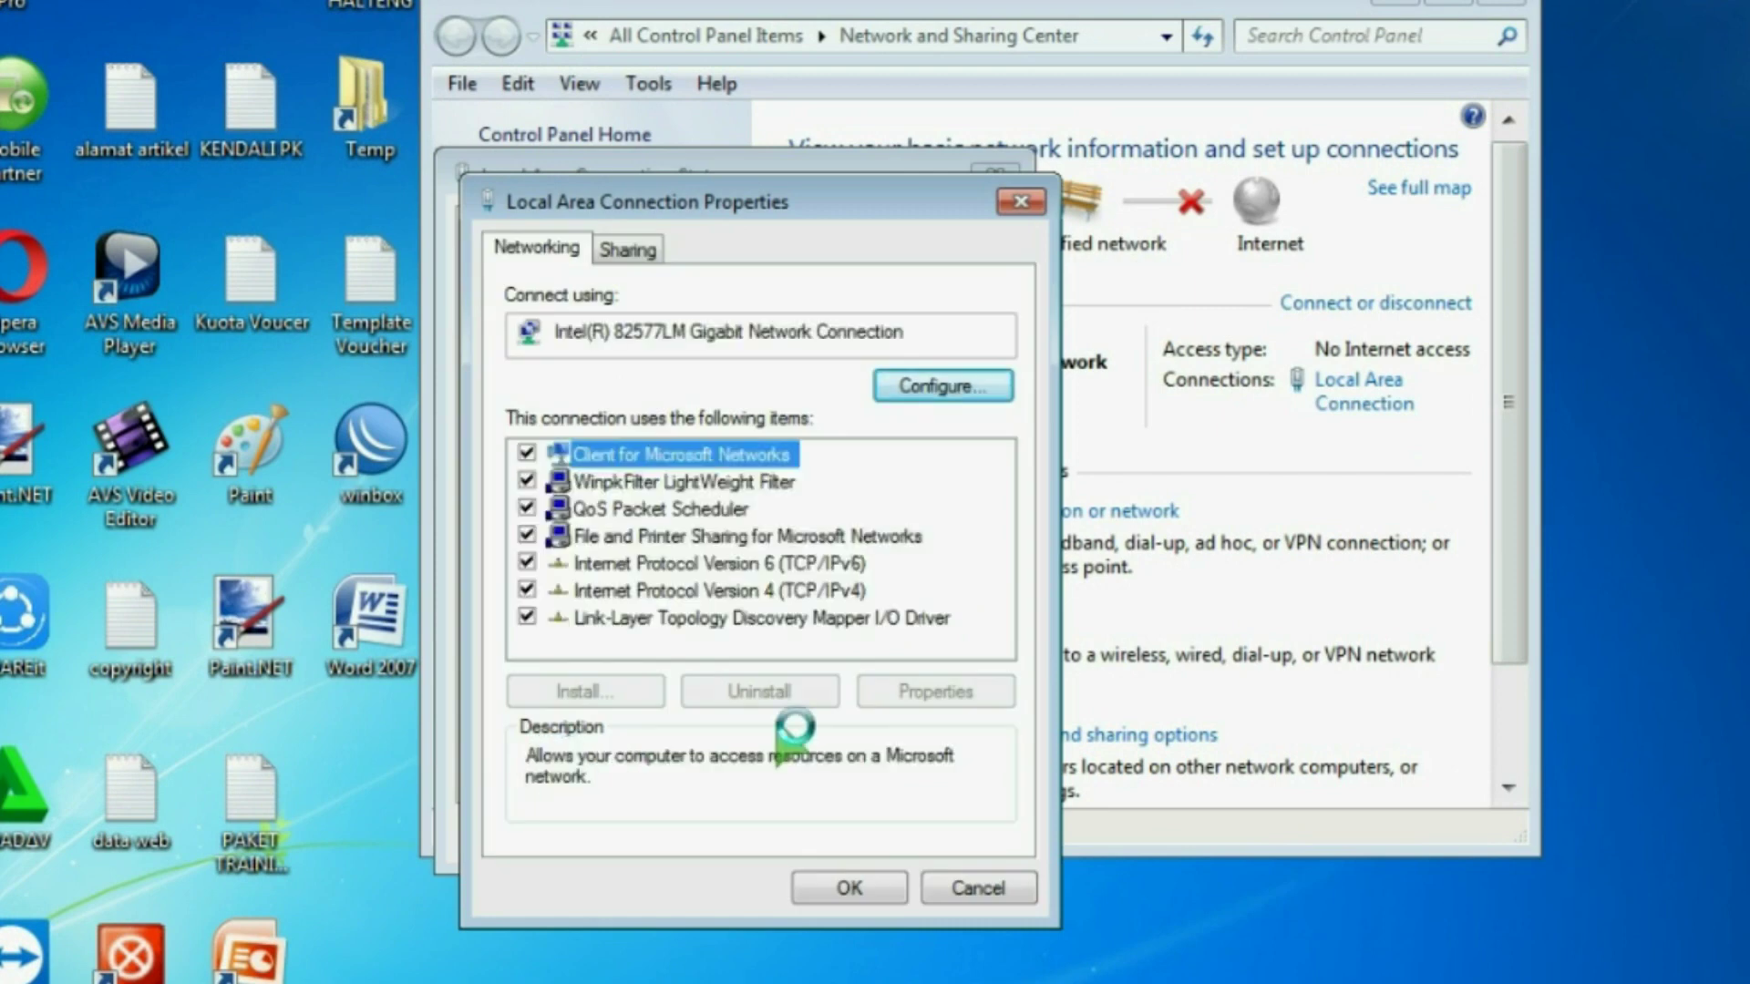
{"action": "double_click", "coordinate": [696, 589]}
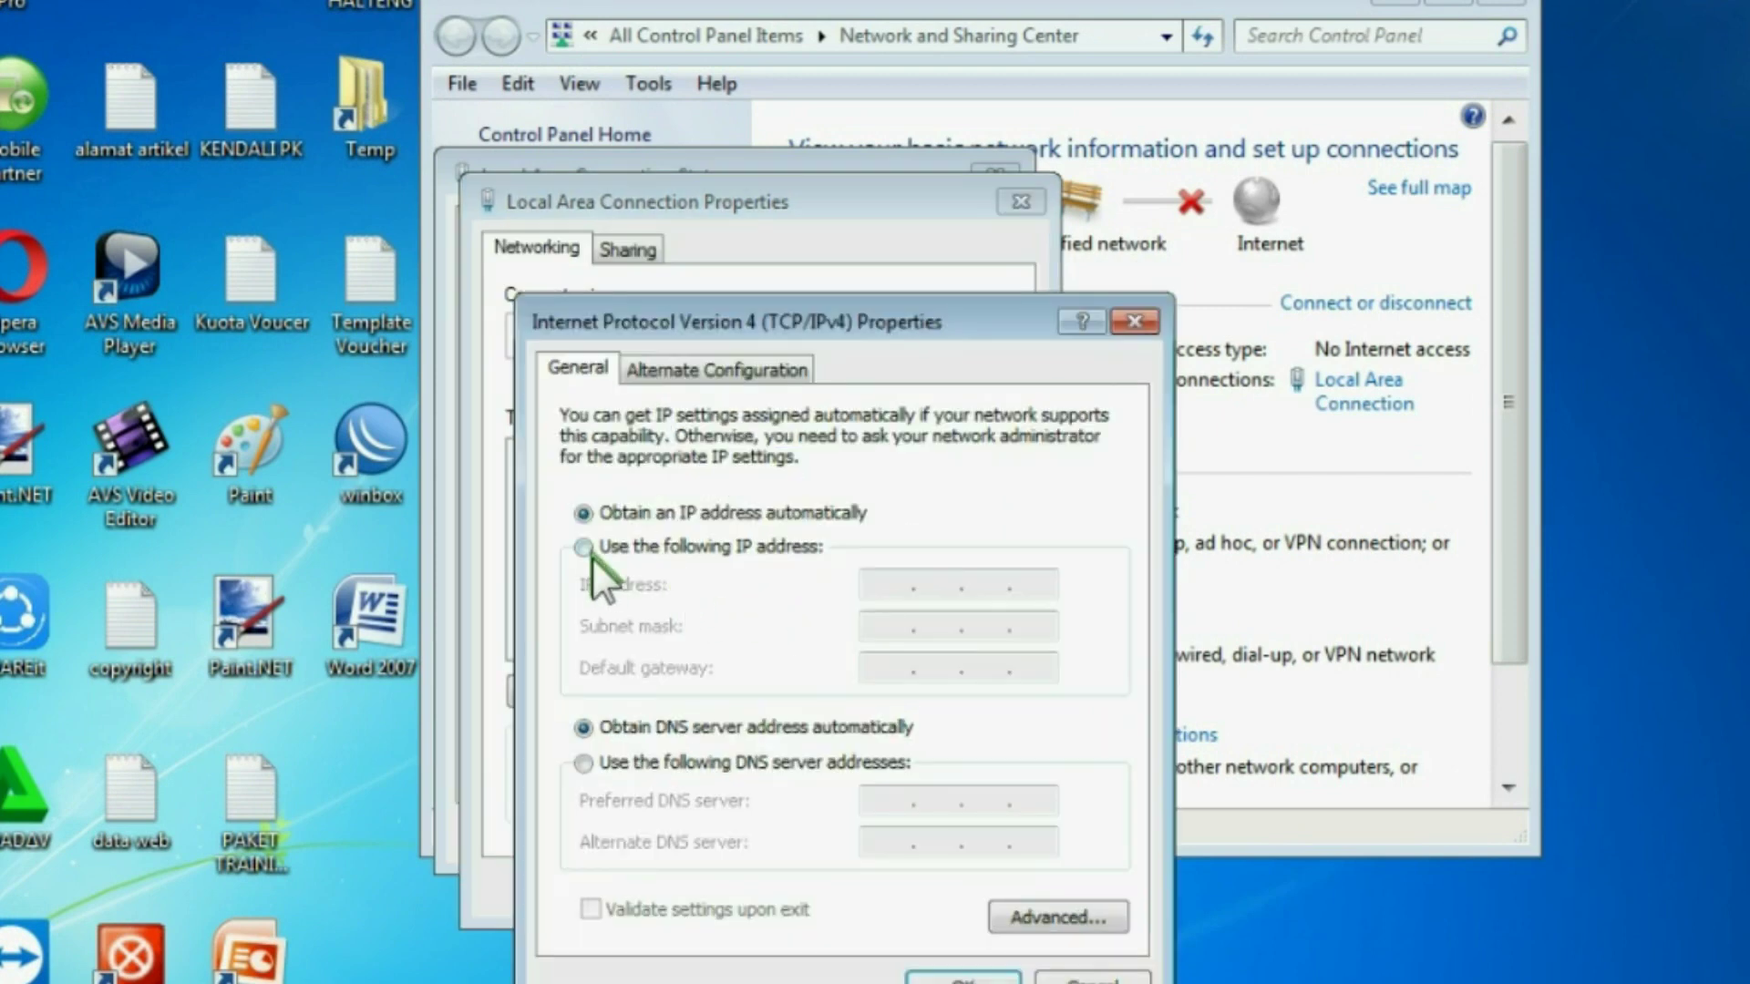
{"action": "left_click", "coordinate": [588, 551]}
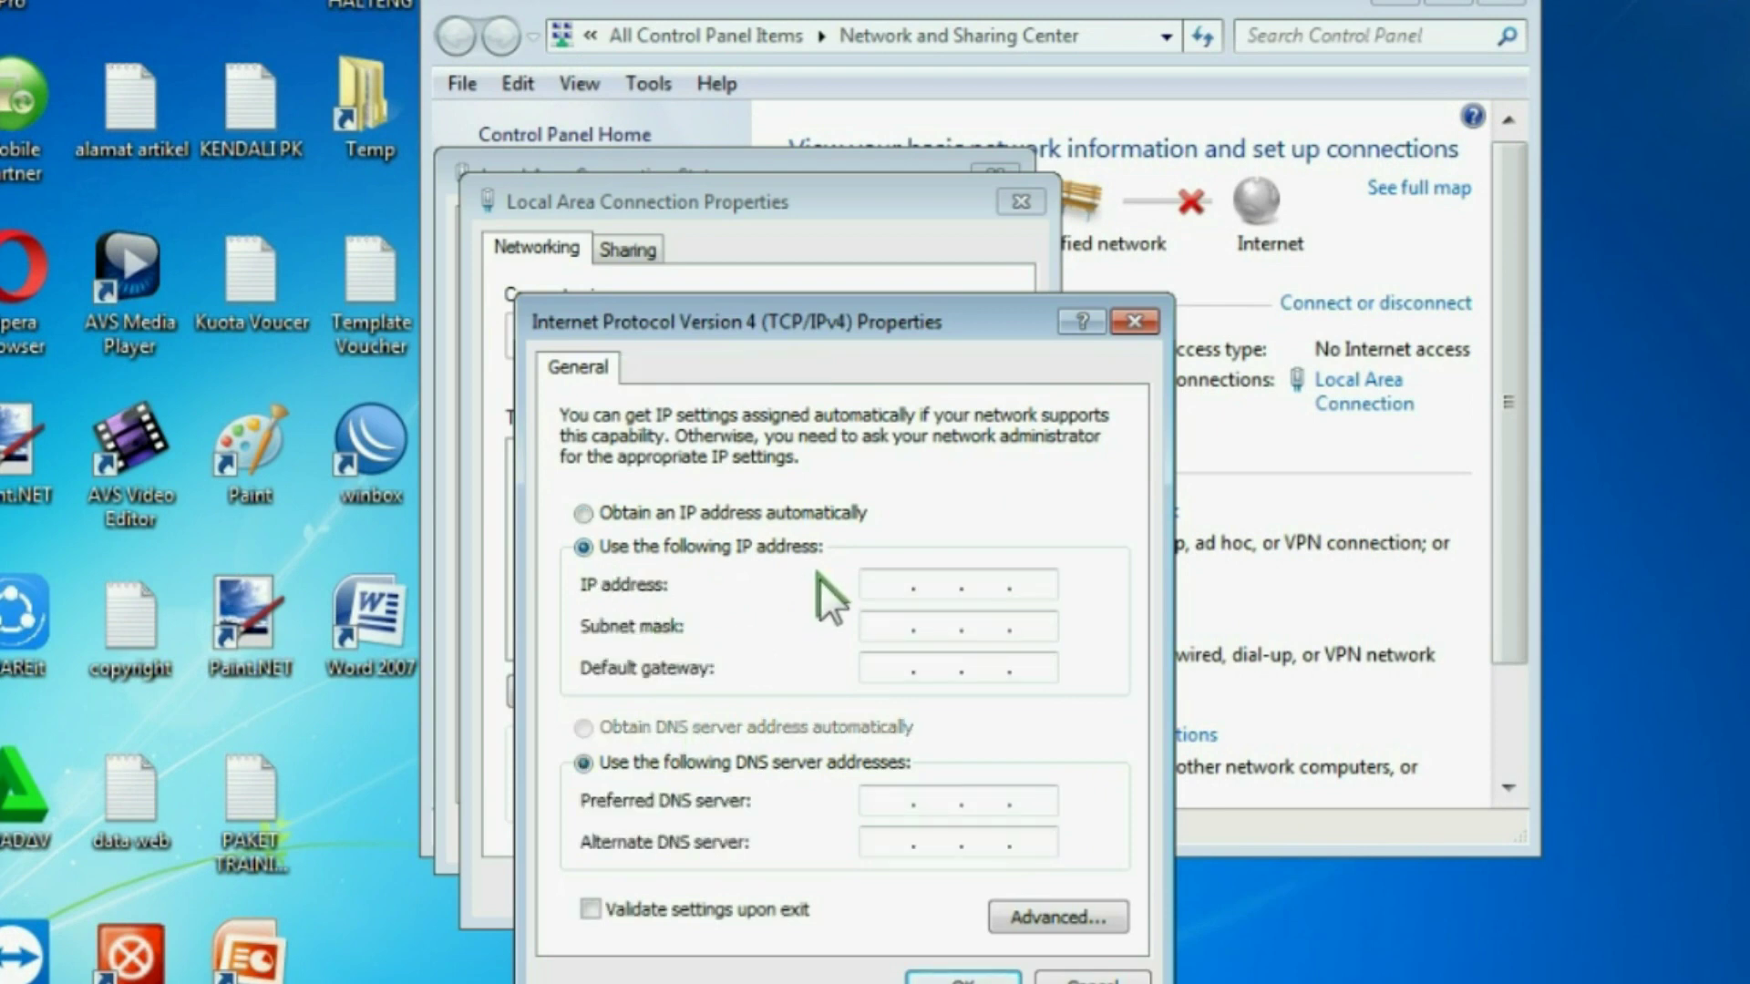
Step: Enter IP 192.168.0.100, mask 255.255.255.0 and gateway 192.168.0.254, then save and close
{"action": "left_click", "coordinate": [872, 586]}
{"action": "type", "text": "192 . 168 . 0 "}
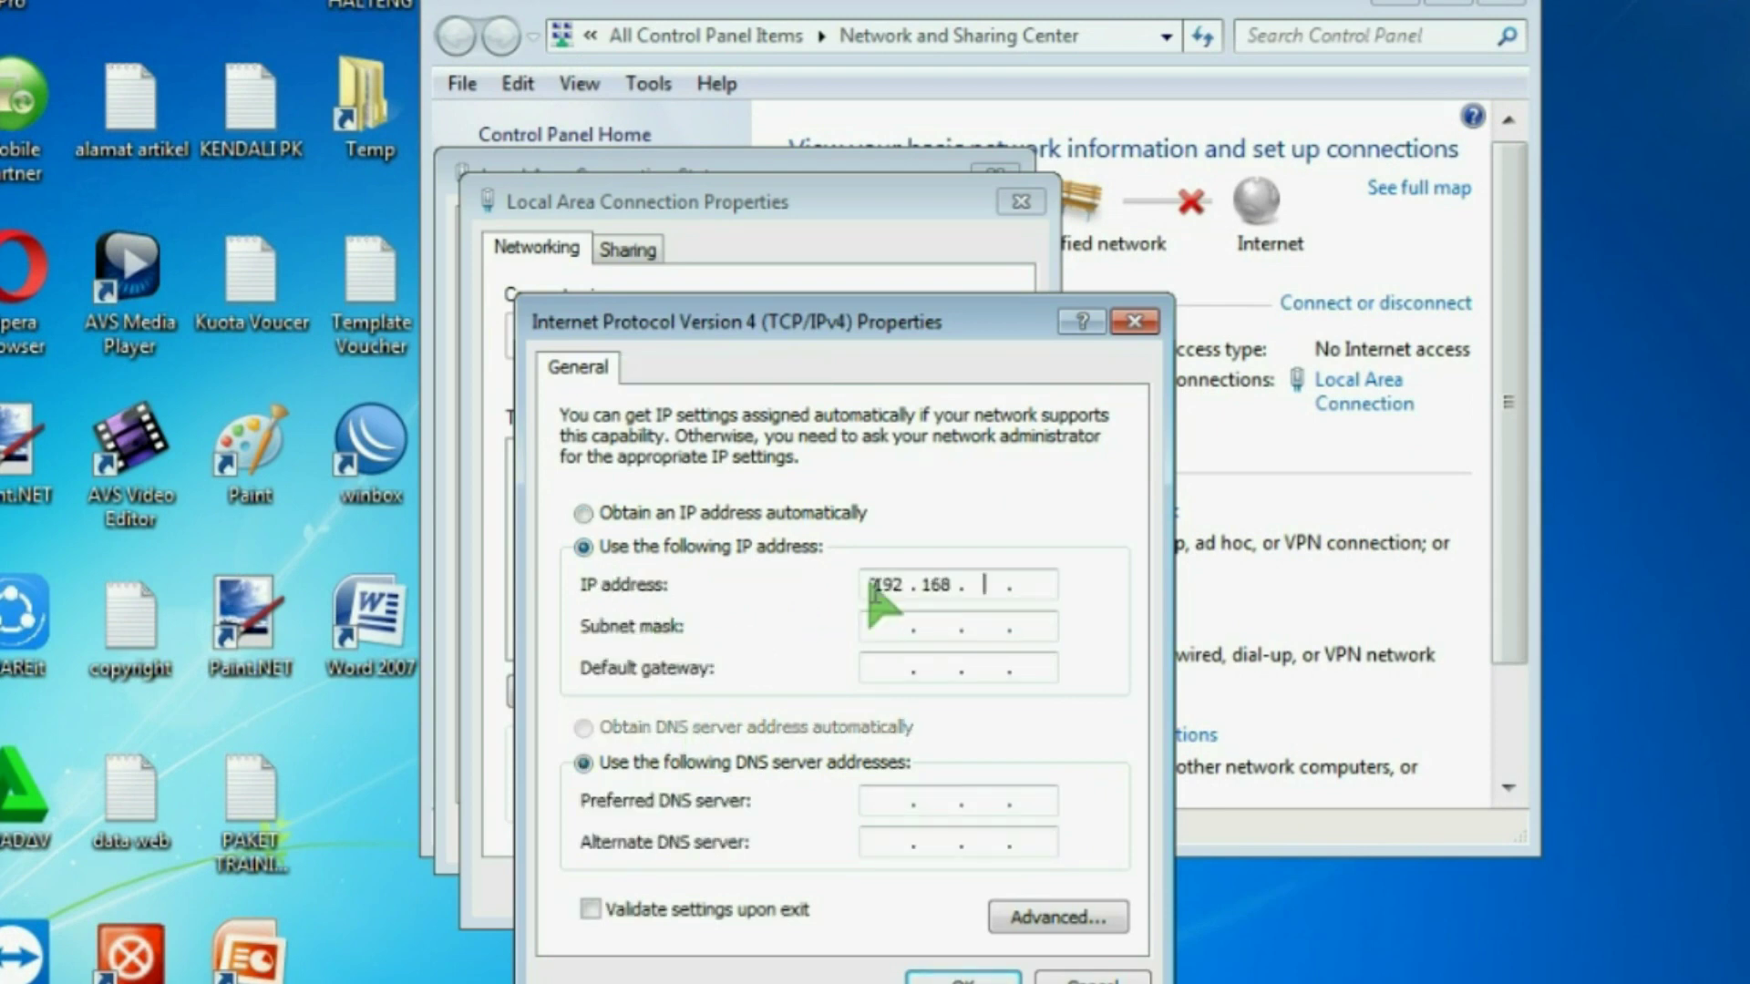
{"action": "type", "text": ". 100"}
{"action": "left_click", "coordinate": [871, 626]}
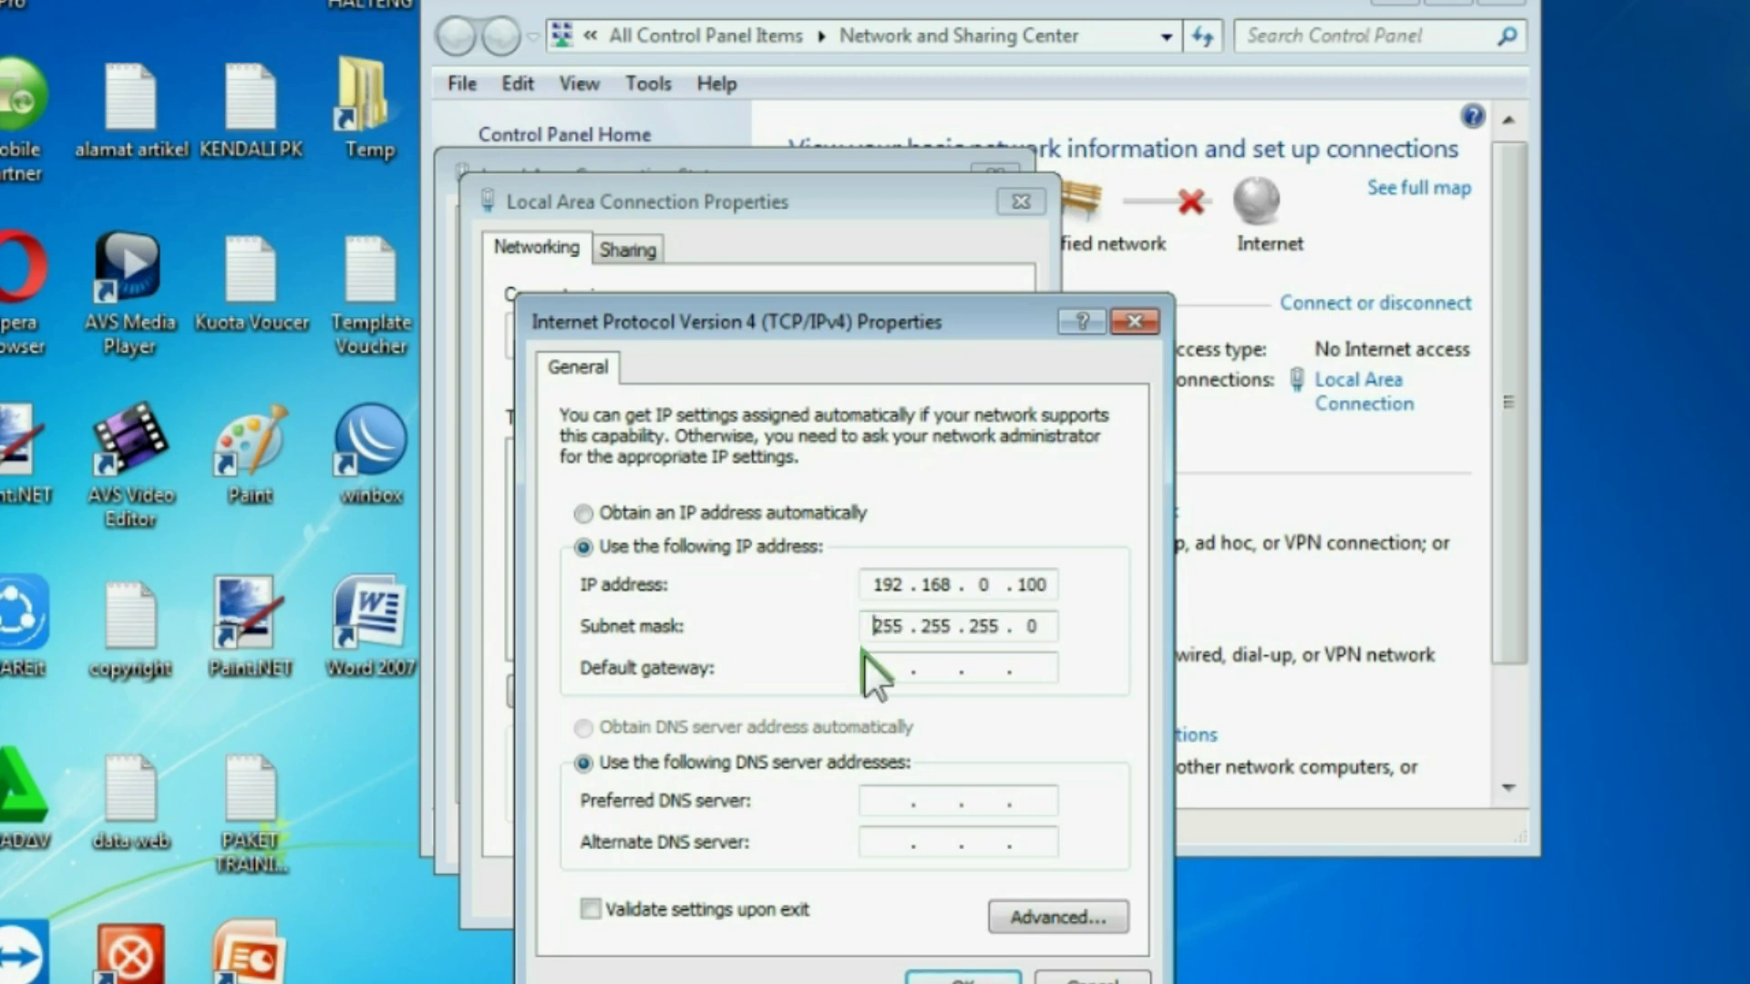
{"action": "left_click", "coordinate": [875, 667]}
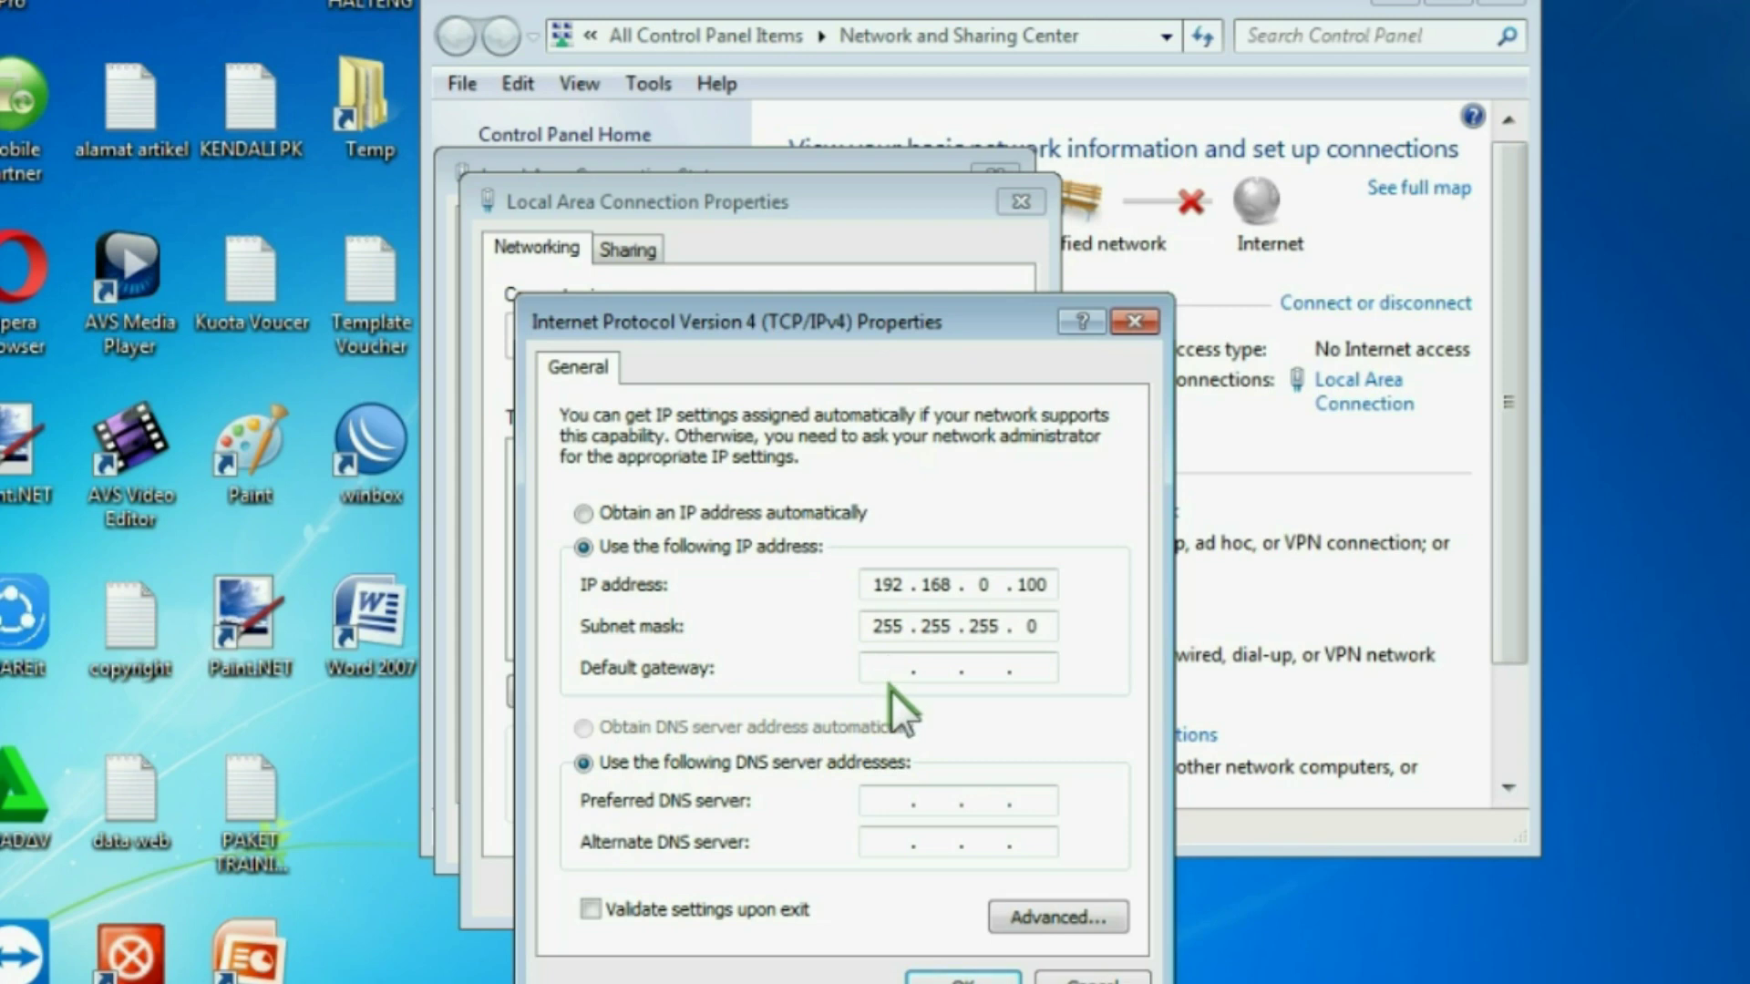
{"action": "type", "text": "192 . 16"}
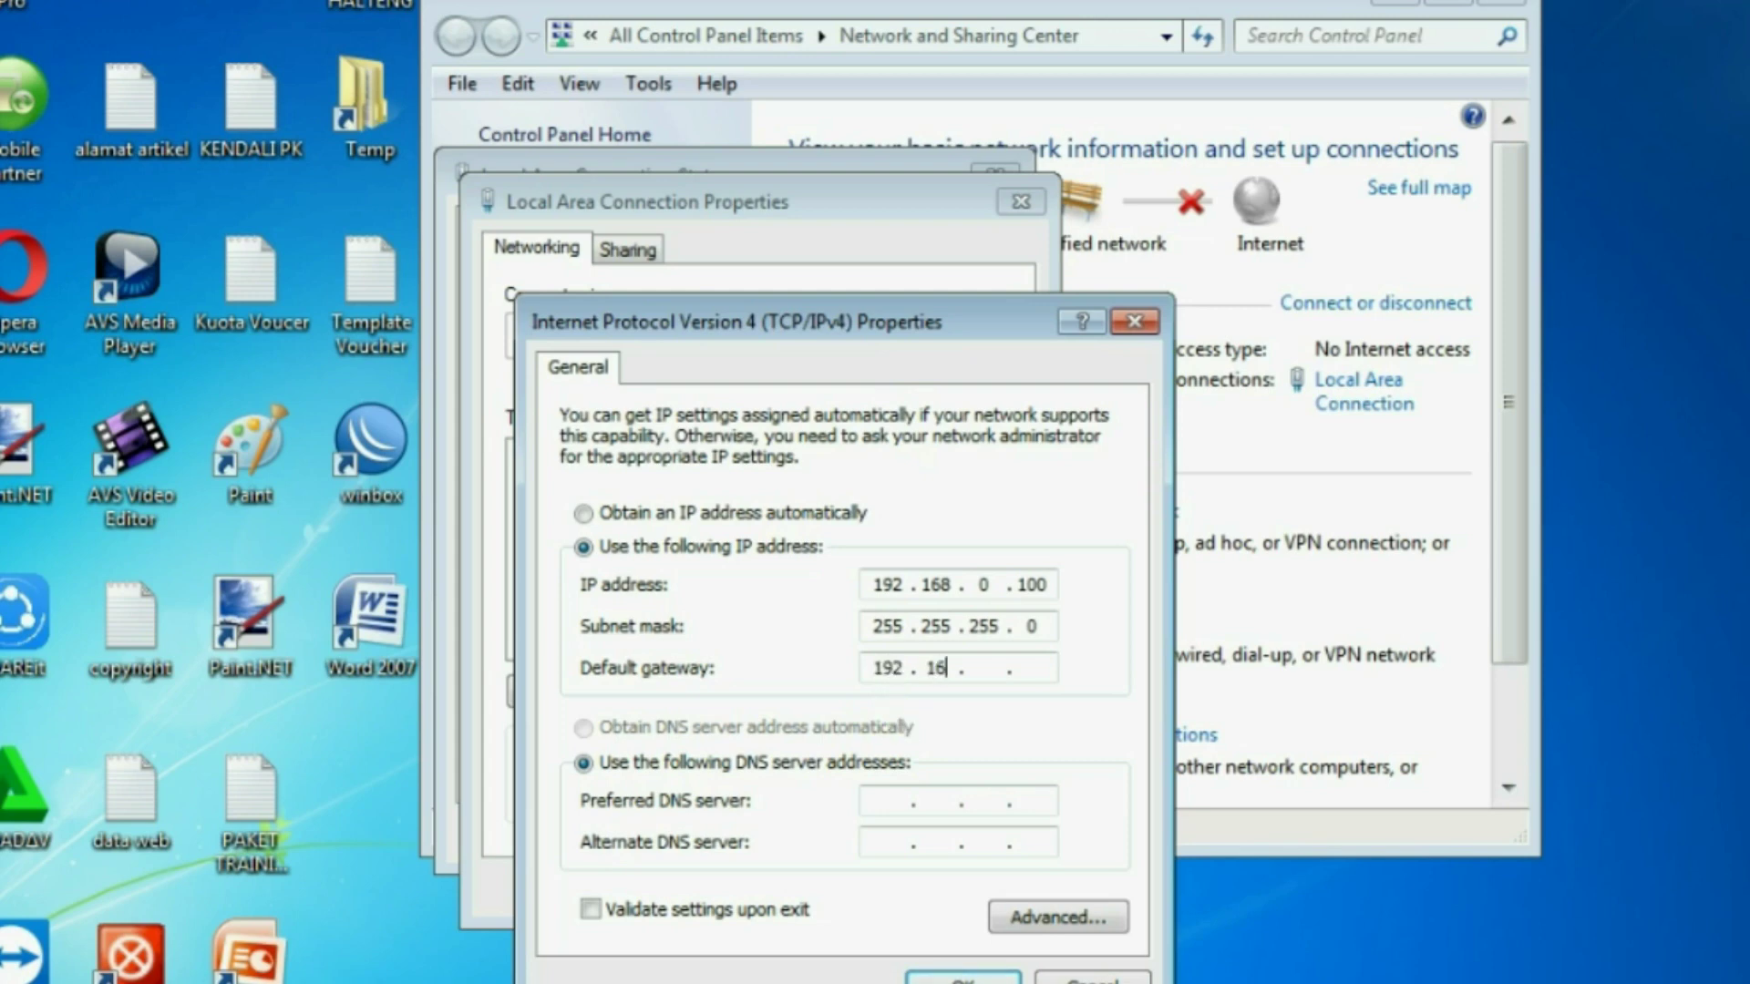
{"action": "type", "text": "8 . 0 . 254"}
{"action": "left_click", "coordinate": [943, 973]}
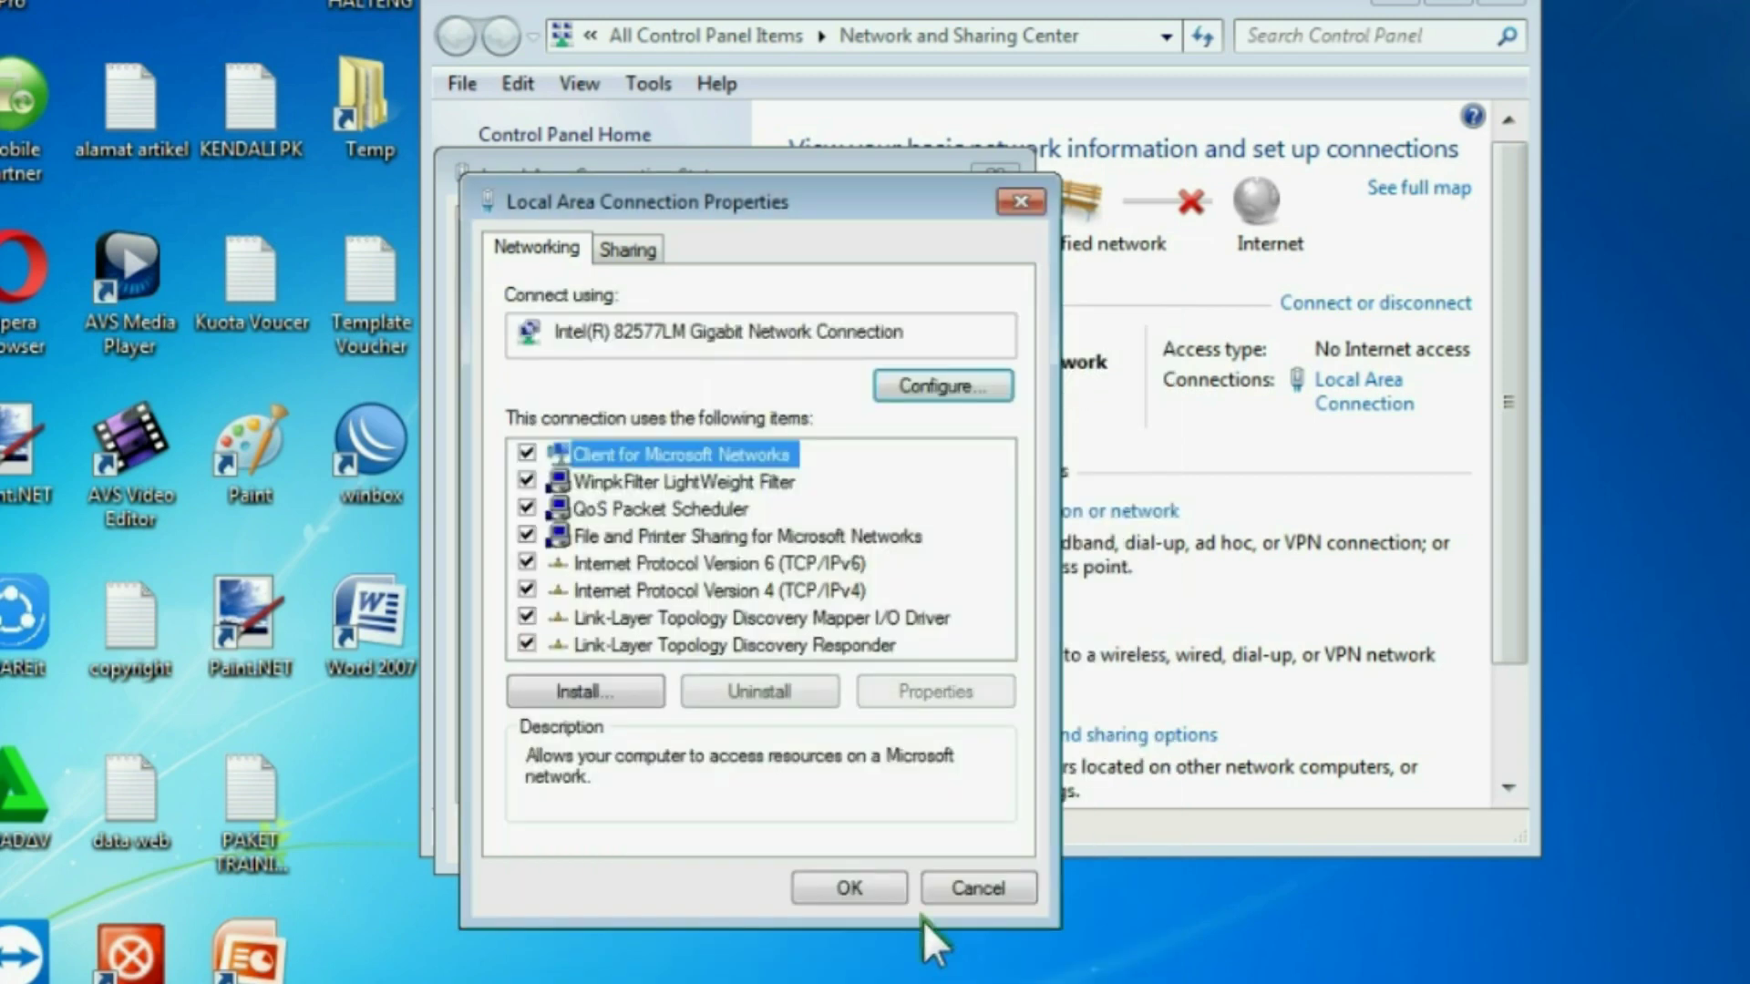
{"action": "left_click", "coordinate": [884, 882]}
{"action": "left_click", "coordinate": [955, 823]}
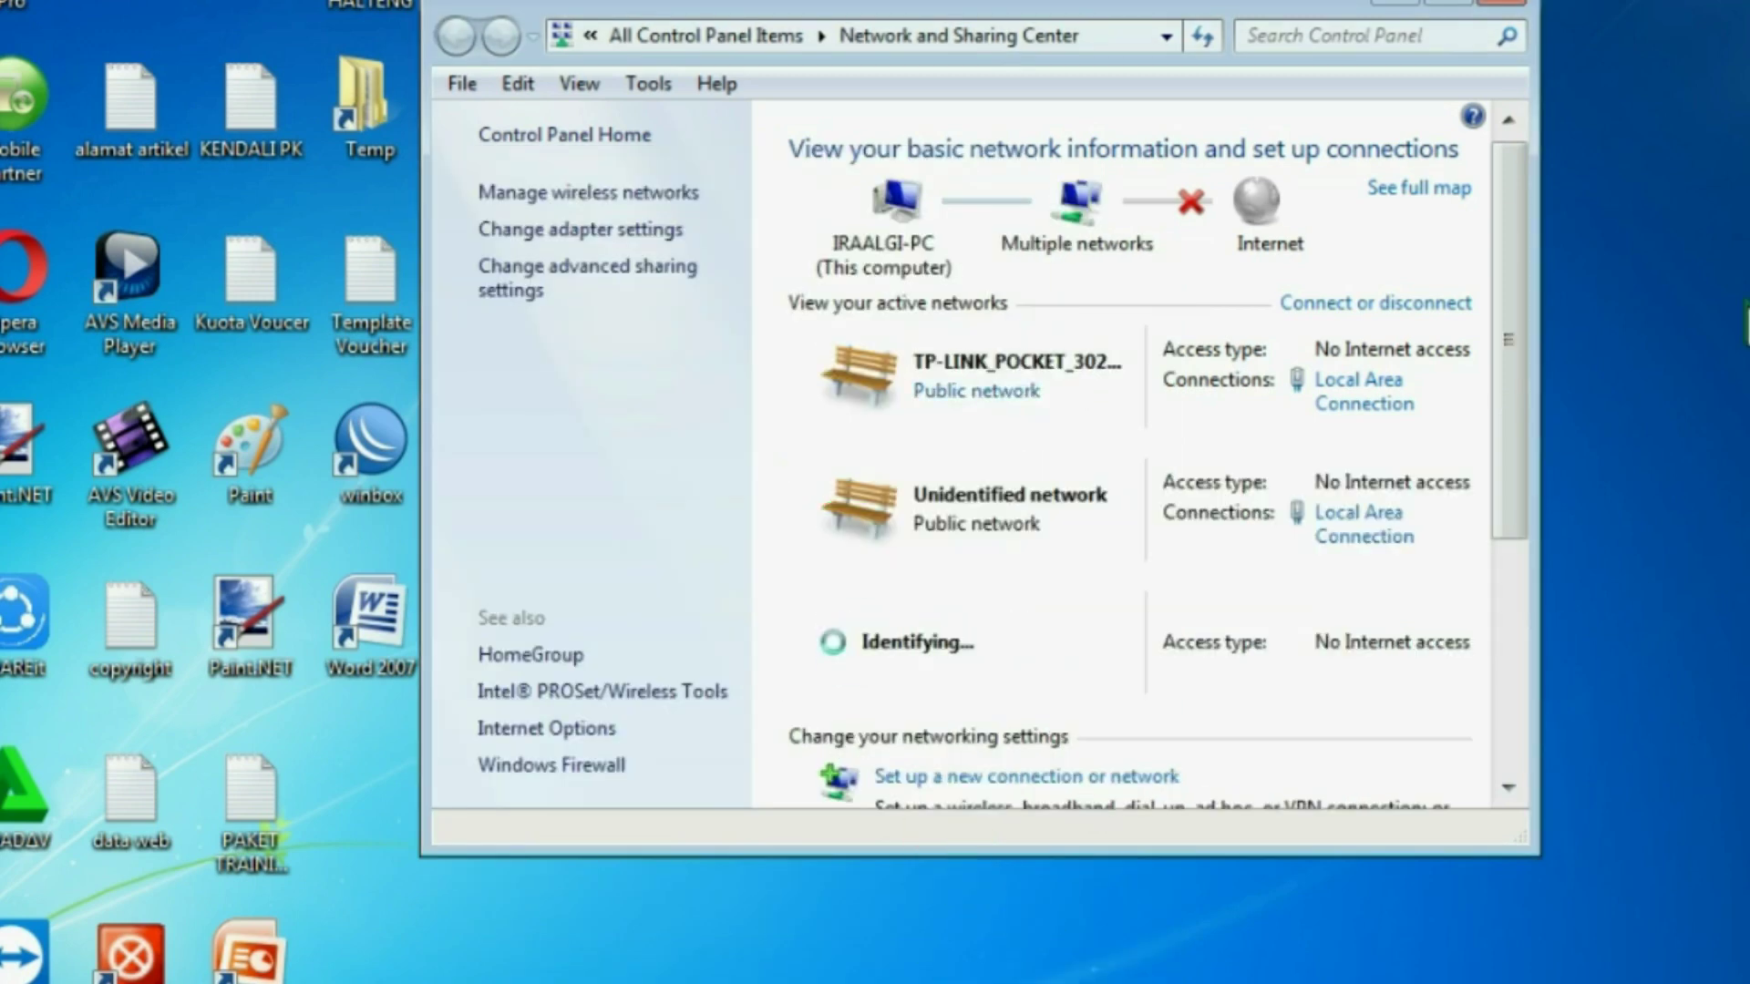
{"action": "left_click", "coordinate": [1501, 3]}
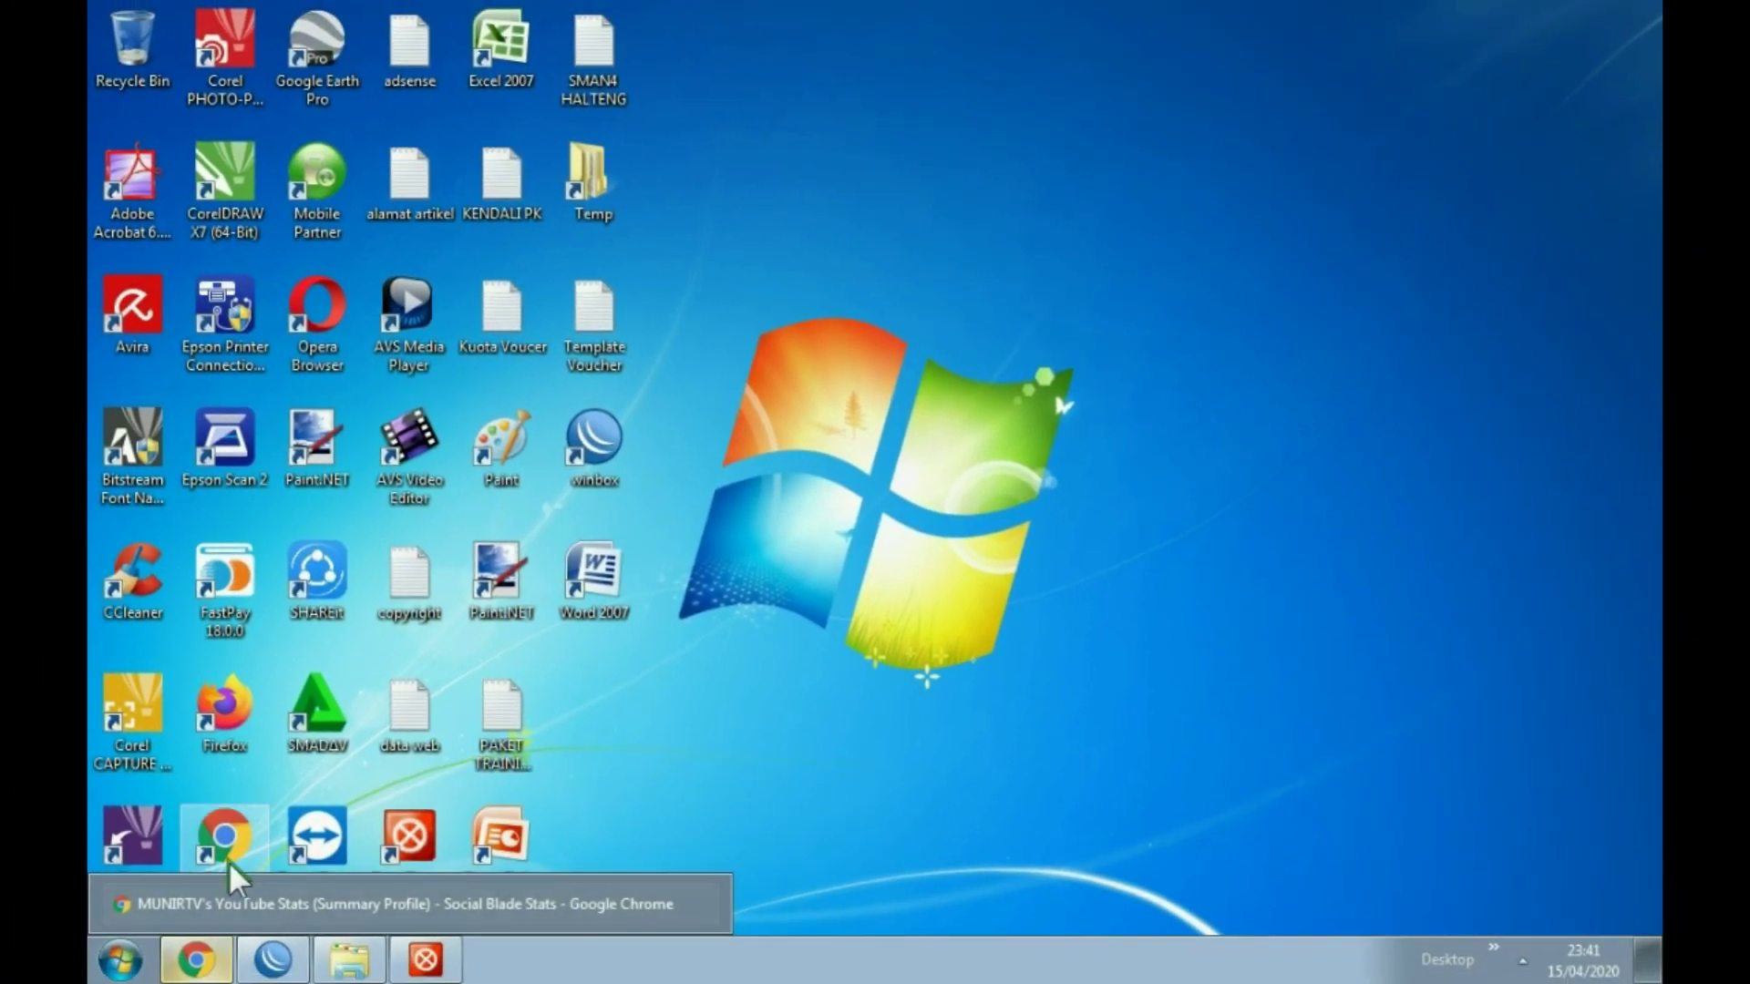
Step: Launch Chrome maximized and check the PC's current network connections
{"action": "double_click", "coordinate": [220, 834]}
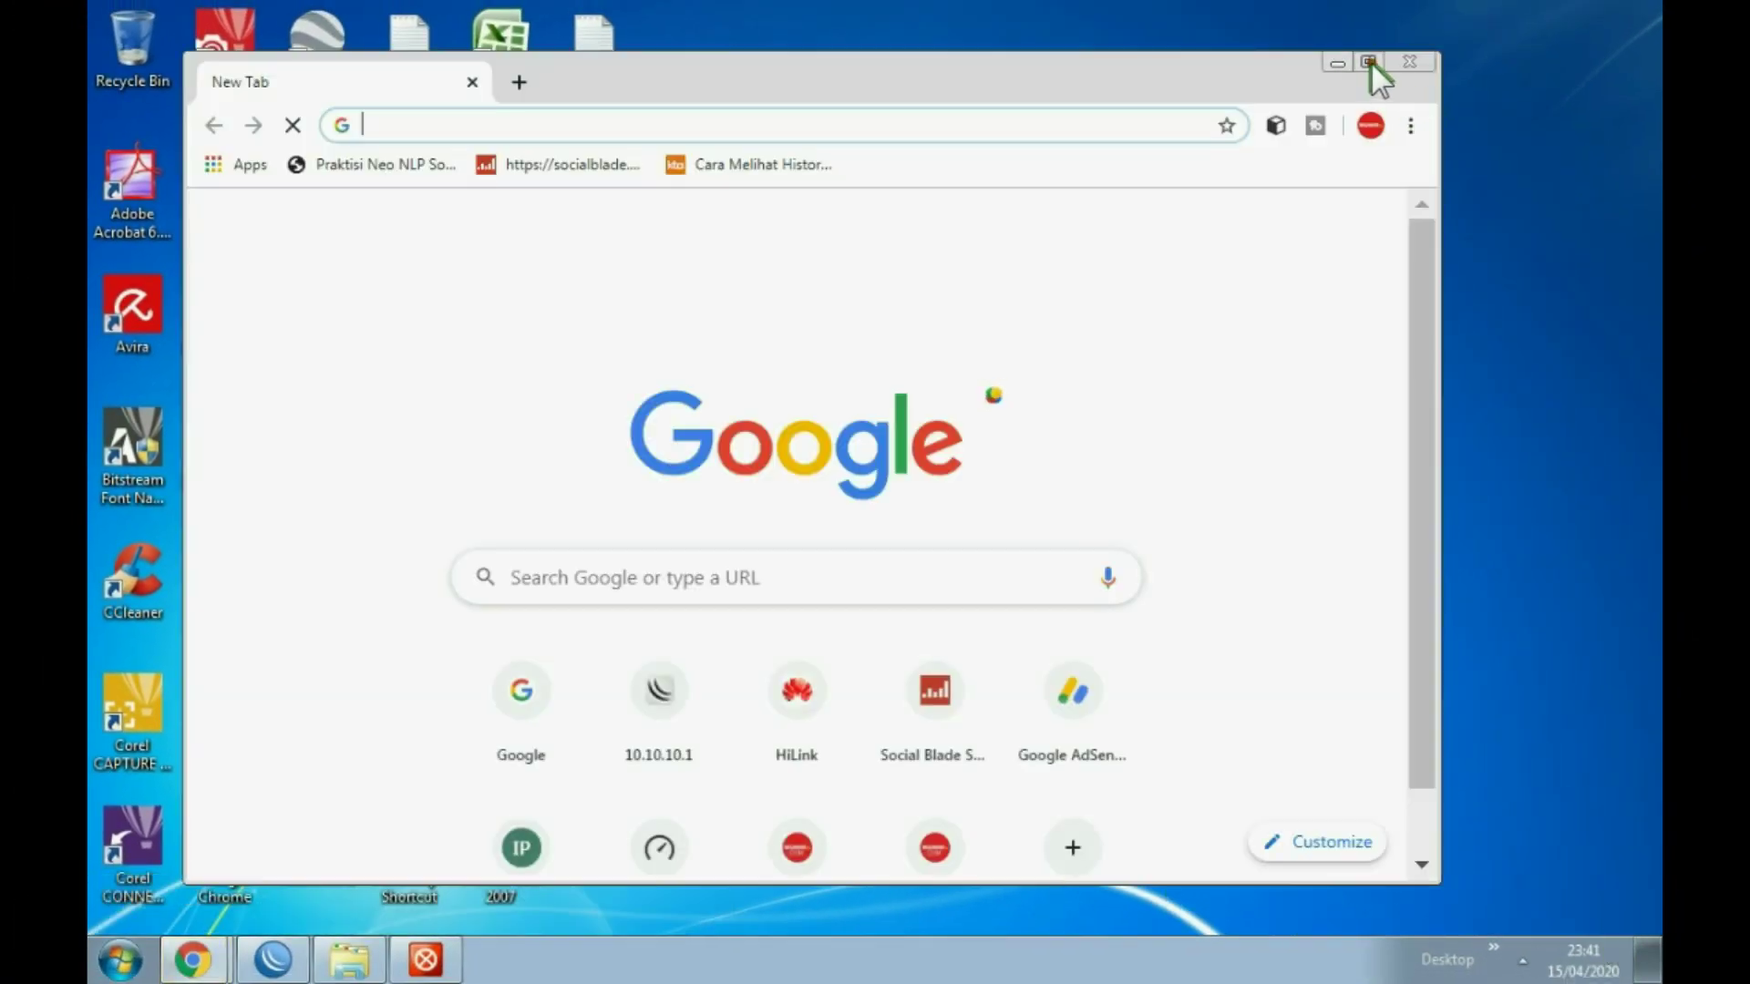
{"action": "left_click", "coordinate": [1369, 62]}
{"action": "left_click", "coordinate": [1523, 957]}
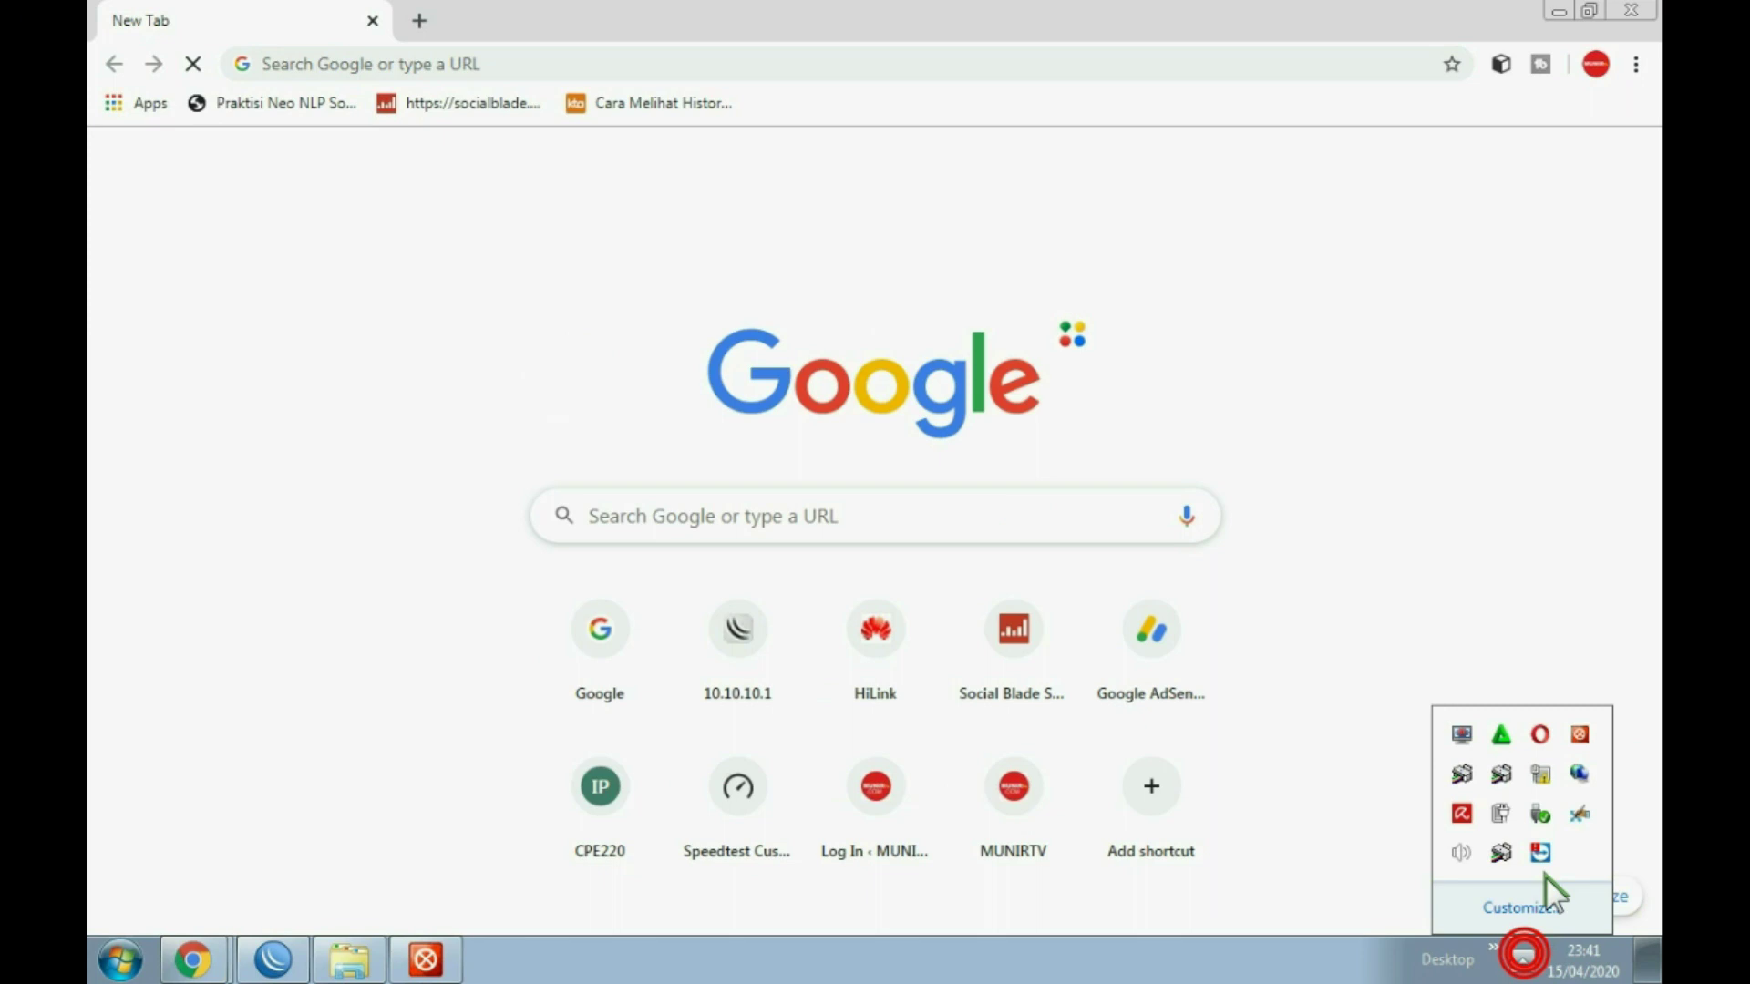
{"action": "left_click", "coordinate": [1540, 774]}
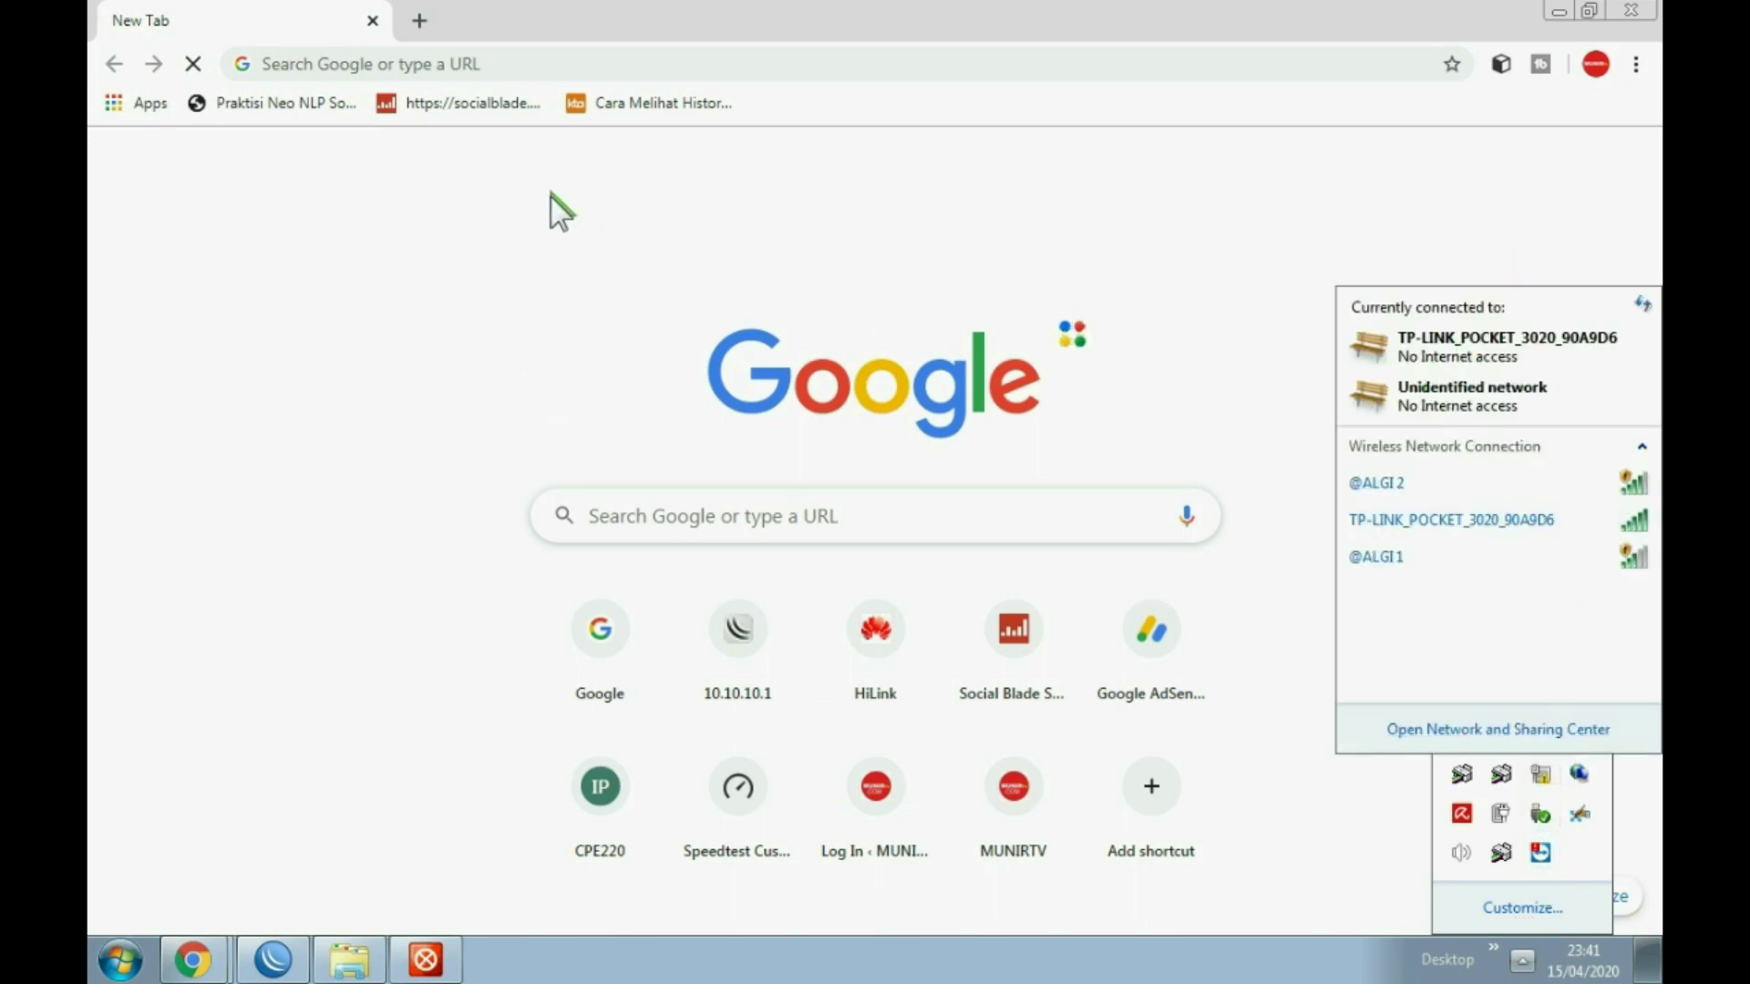
Step: Open the router page at 192.168.0.254 and submit the login as admin
{"action": "left_click", "coordinate": [462, 63]}
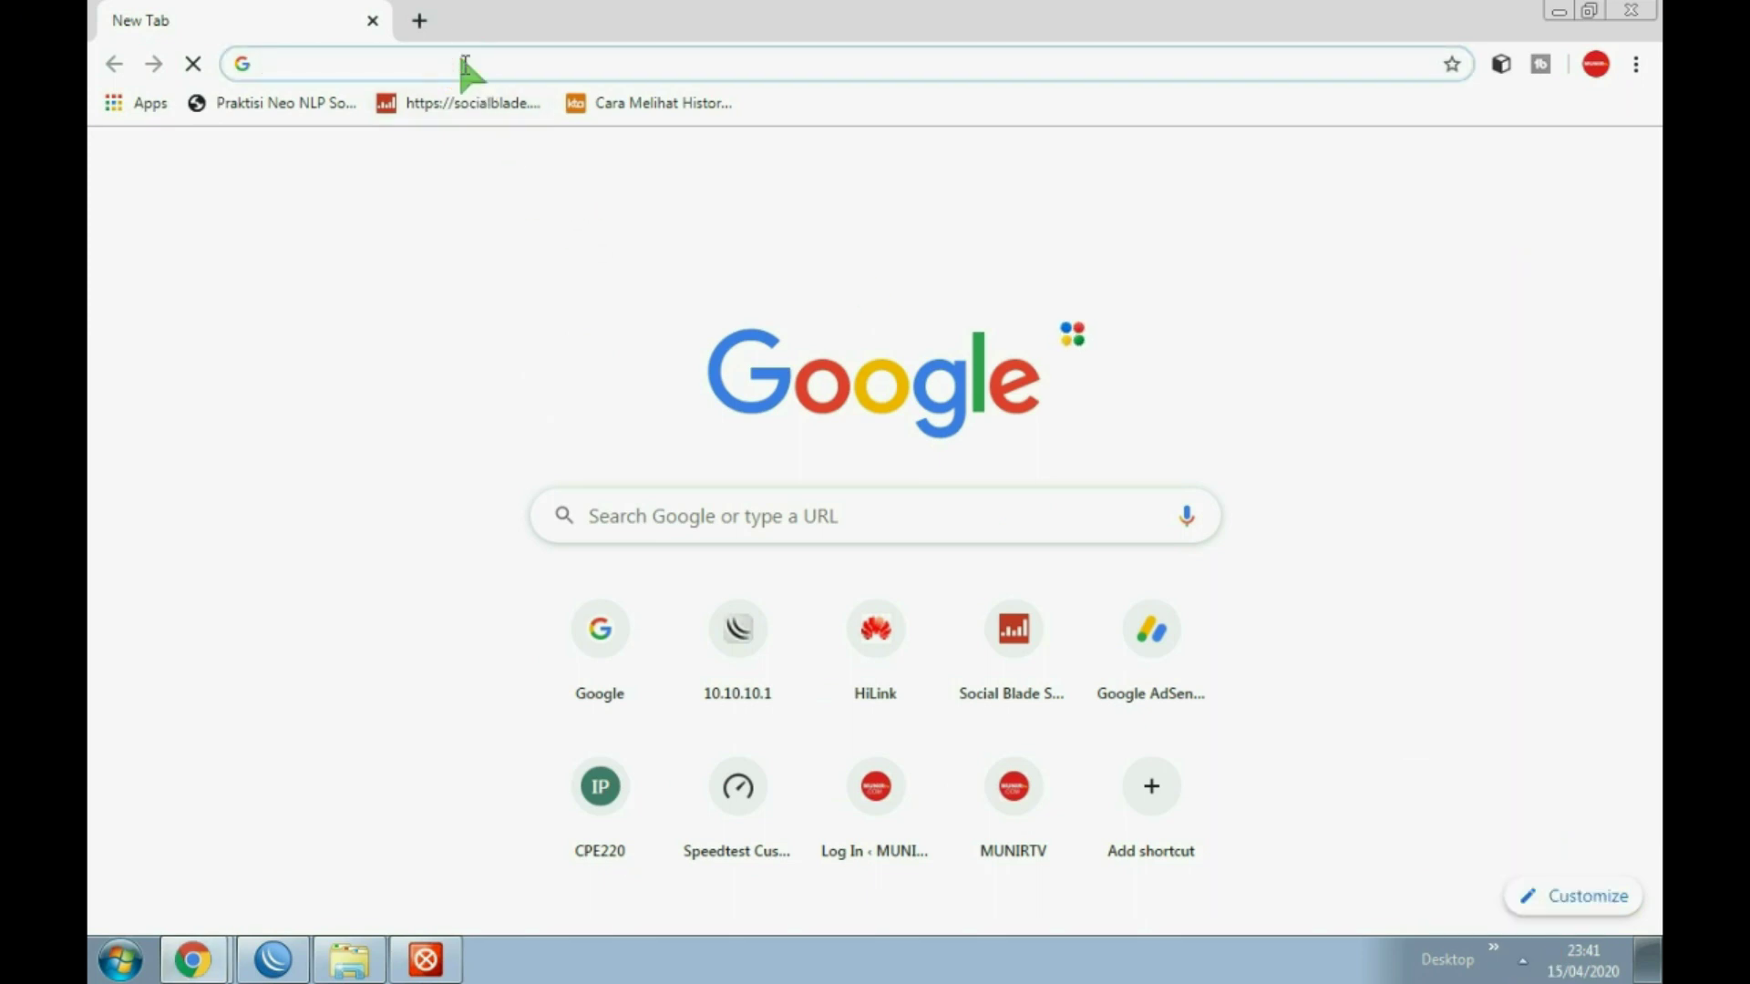
{"action": "type", "text": "192.168.8.1"}
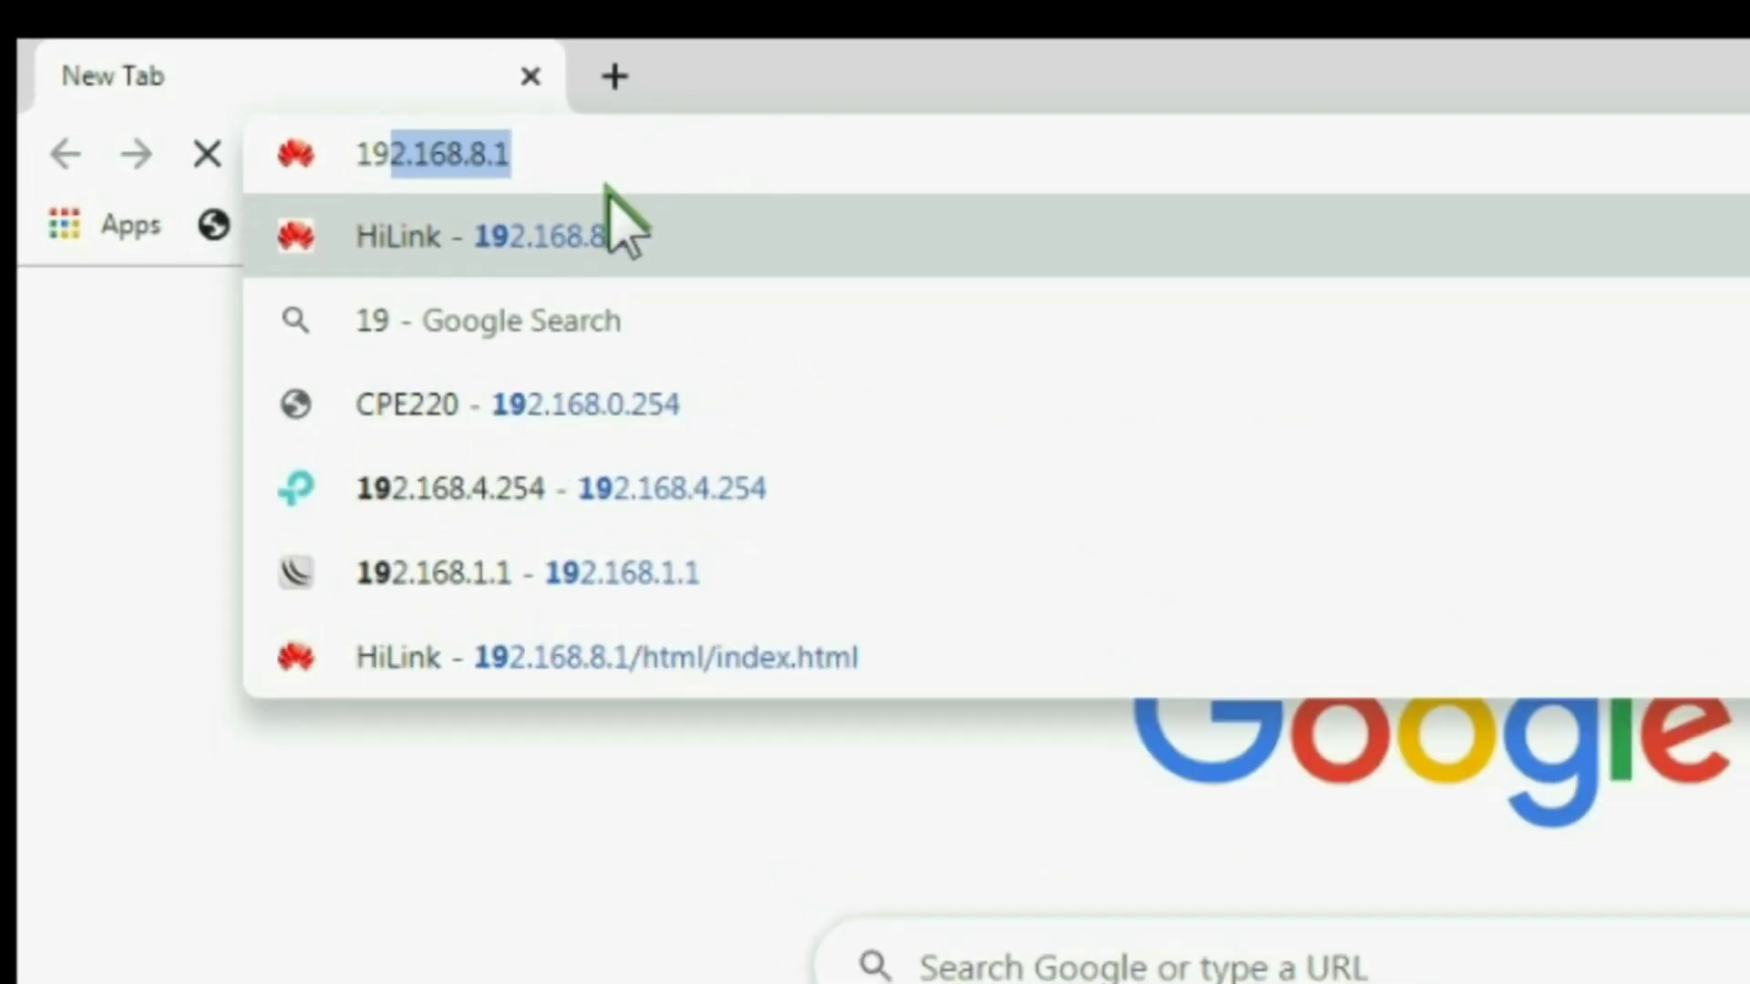
{"action": "left_click", "coordinate": [654, 419]}
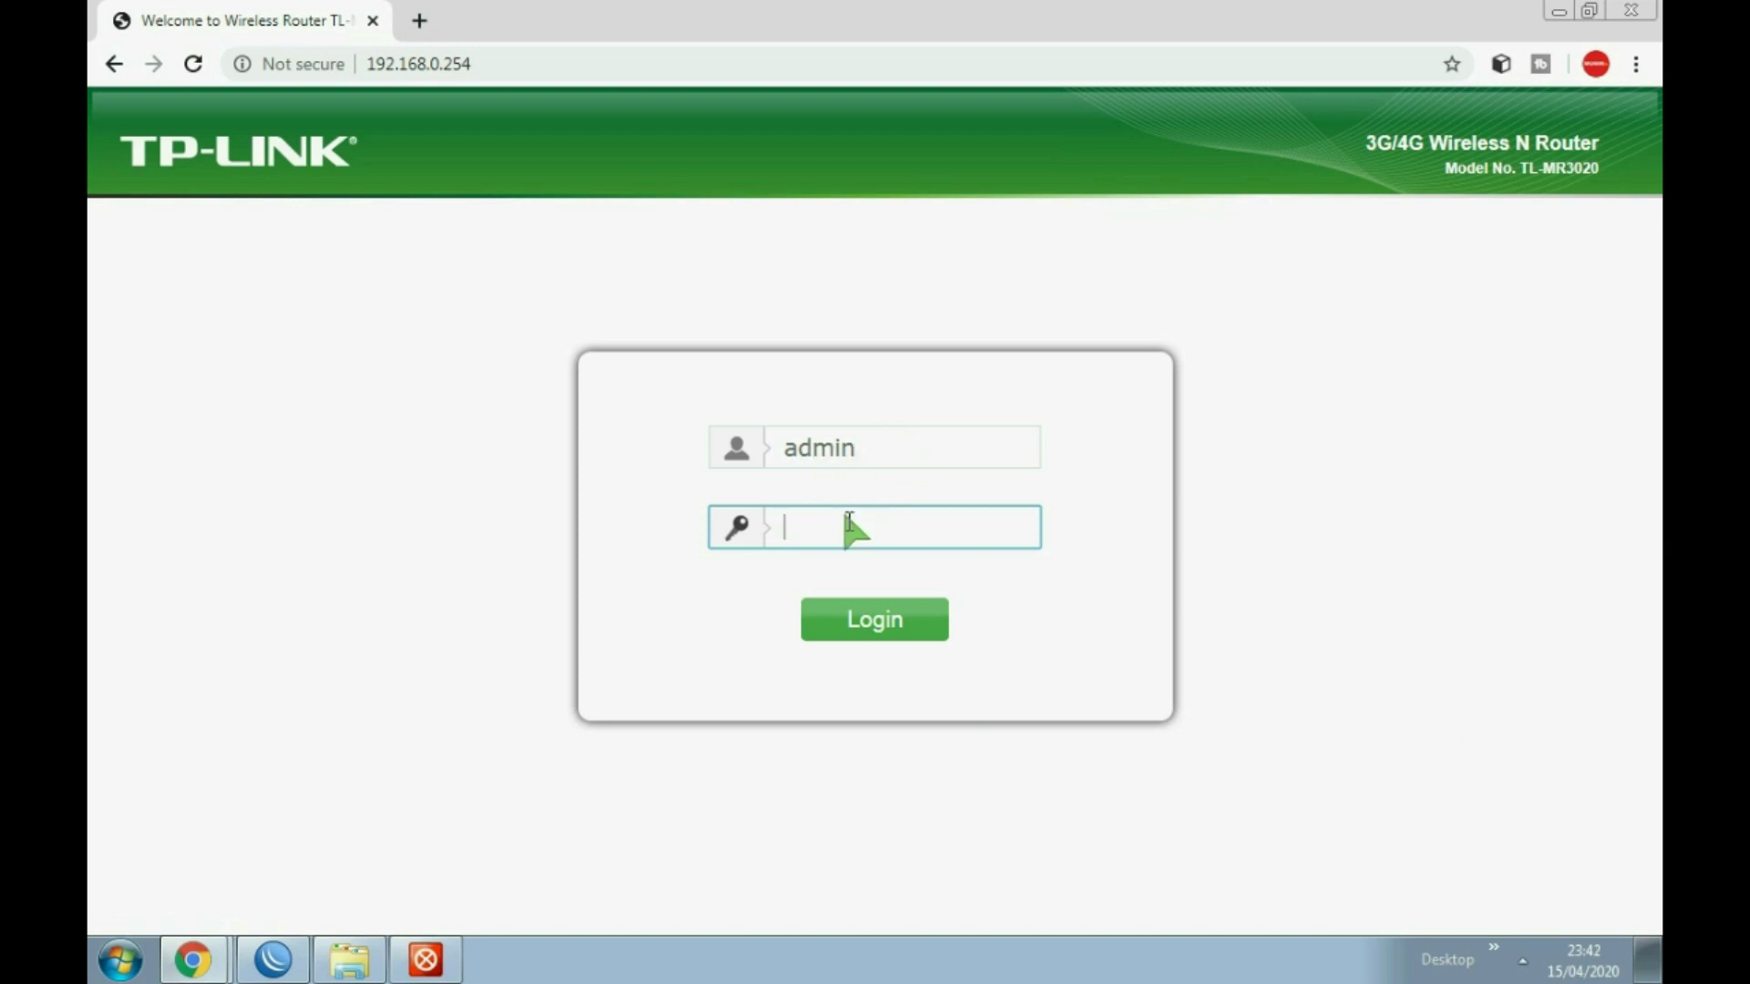
{"action": "type", "text": "admin"}
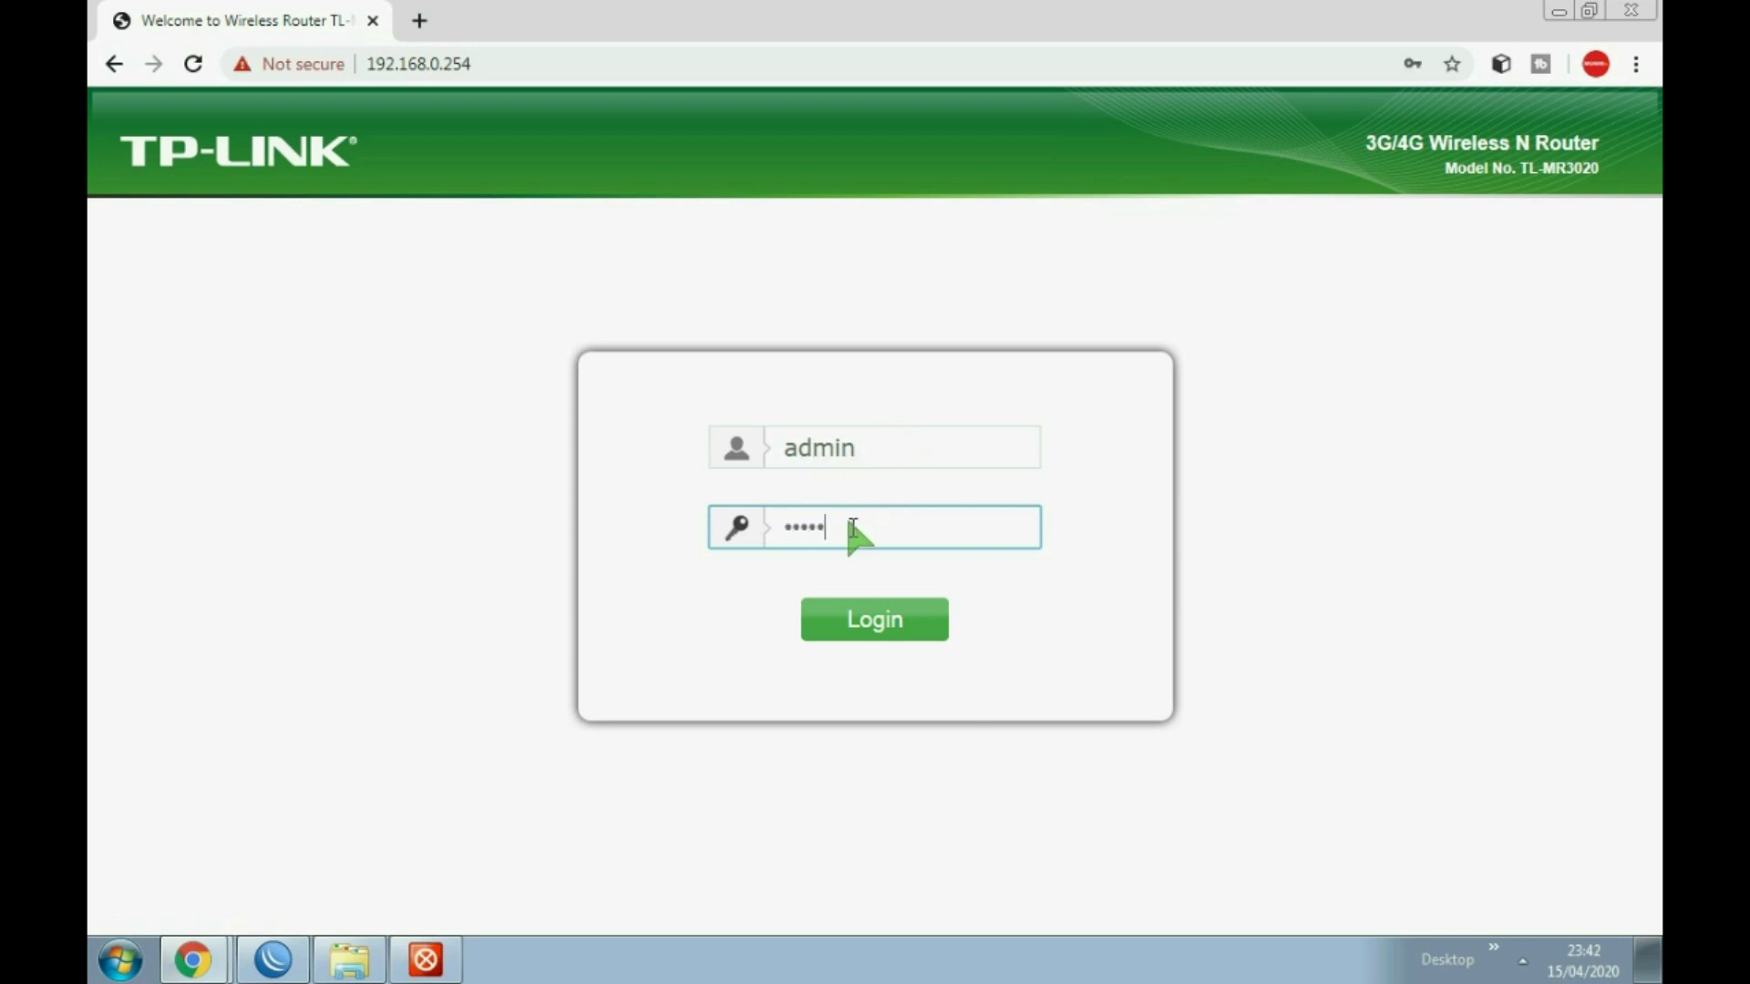
{"action": "left_click", "coordinate": [842, 618]}
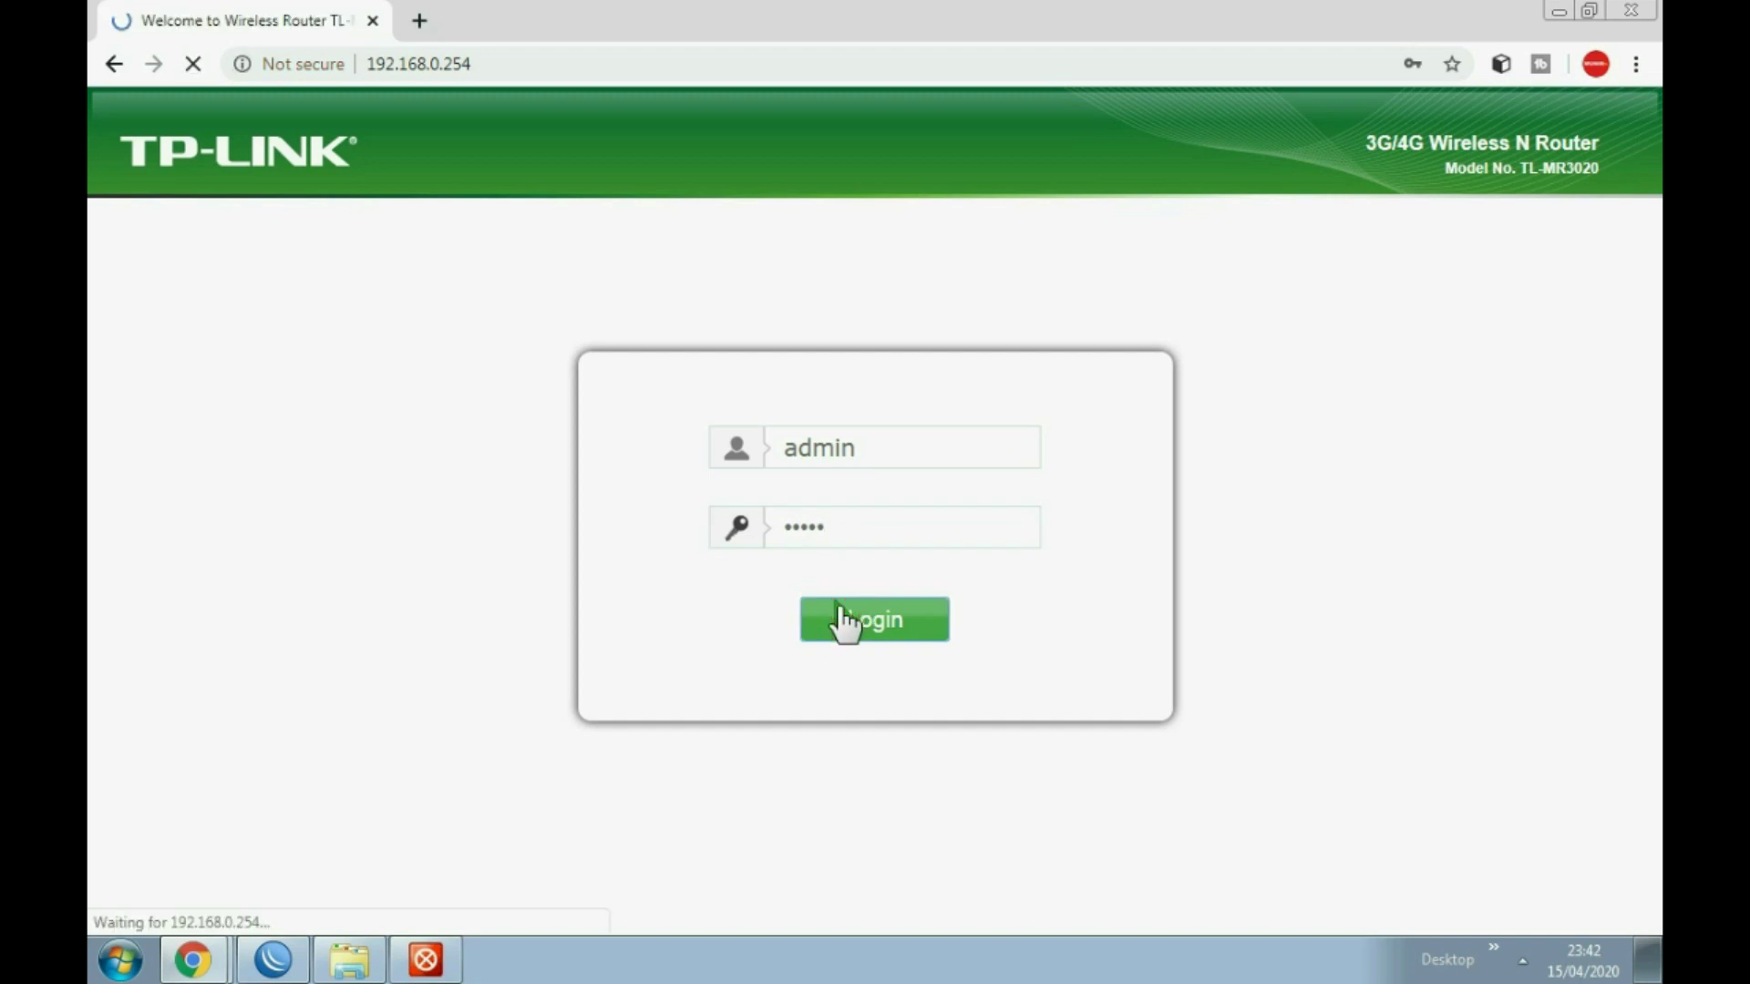
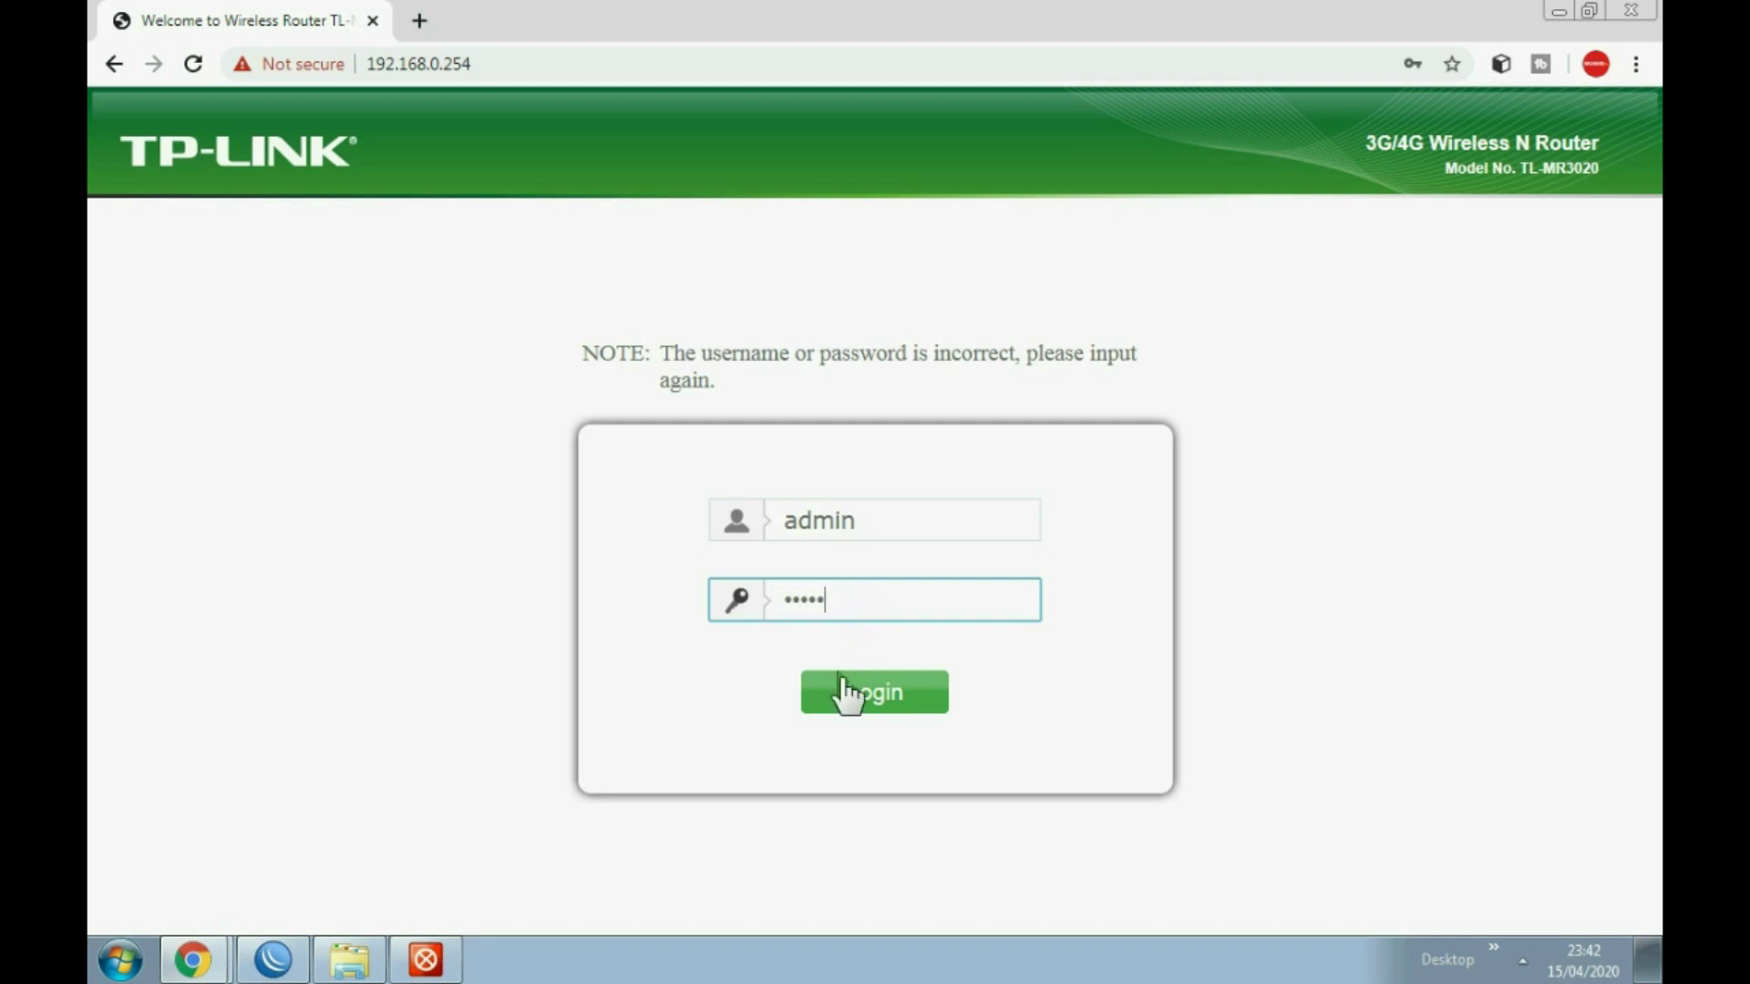
Step: Log in as admin and start Quick Setup with Access Point (AP) as the operation mode
{"action": "left_click", "coordinate": [843, 693]}
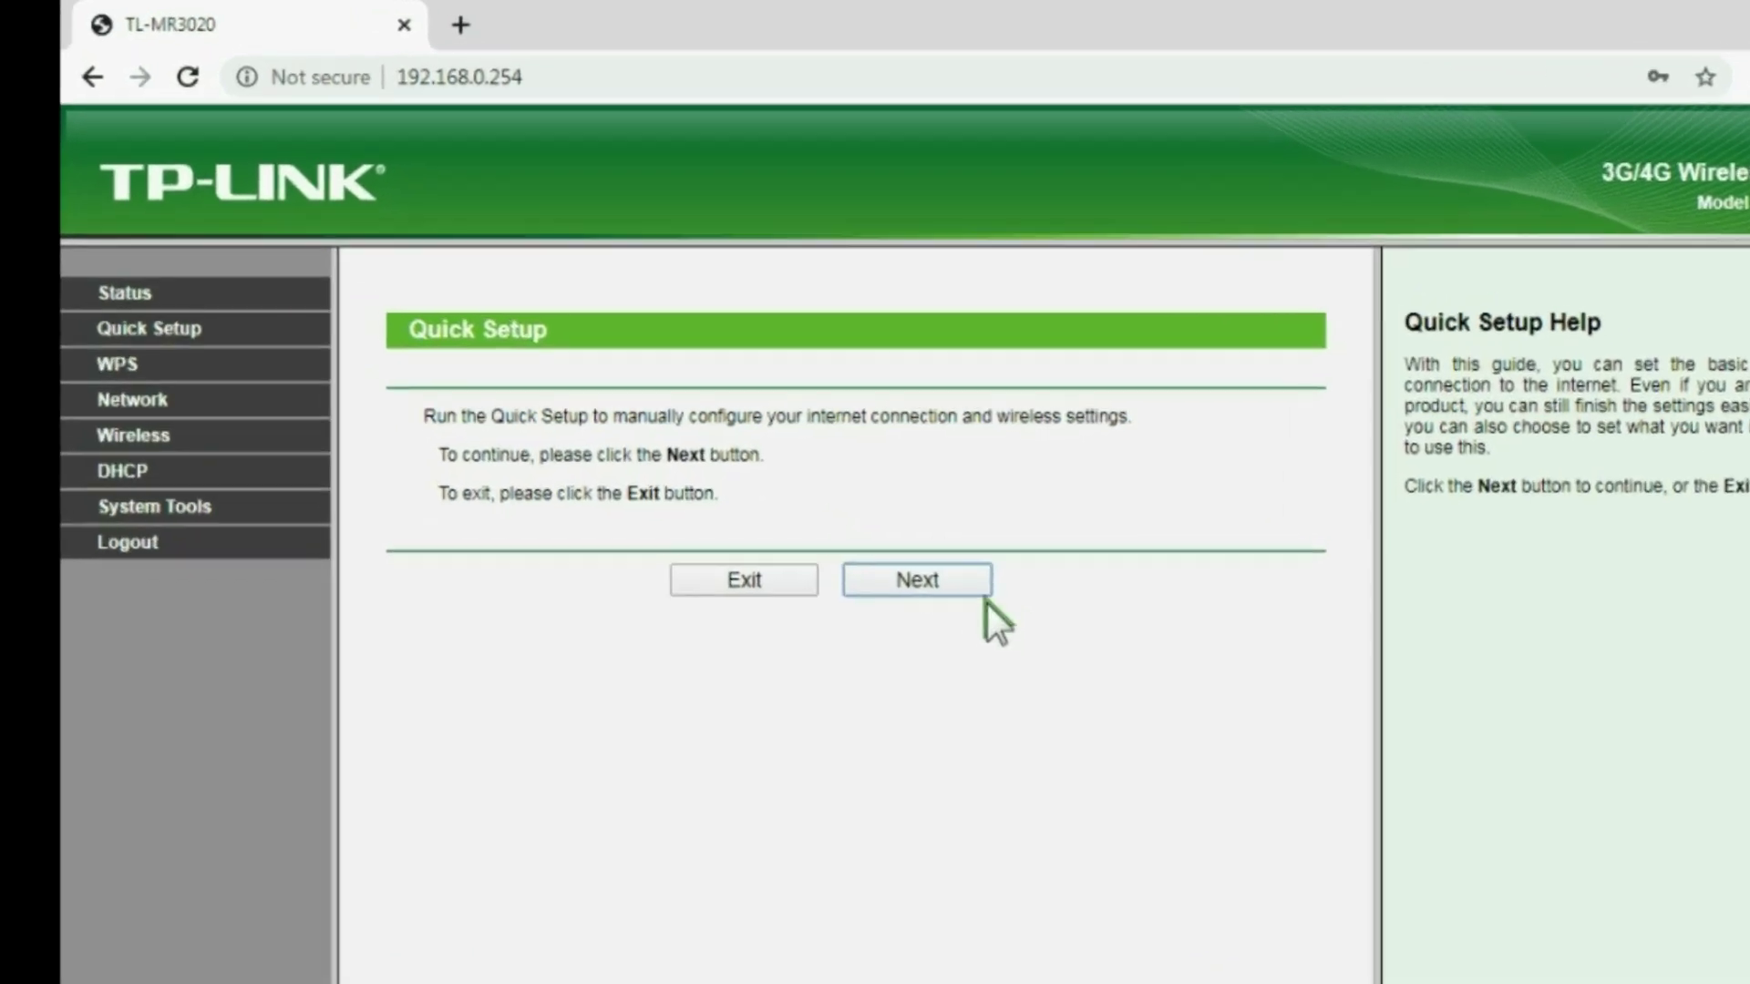
{"action": "left_click", "coordinate": [813, 474]}
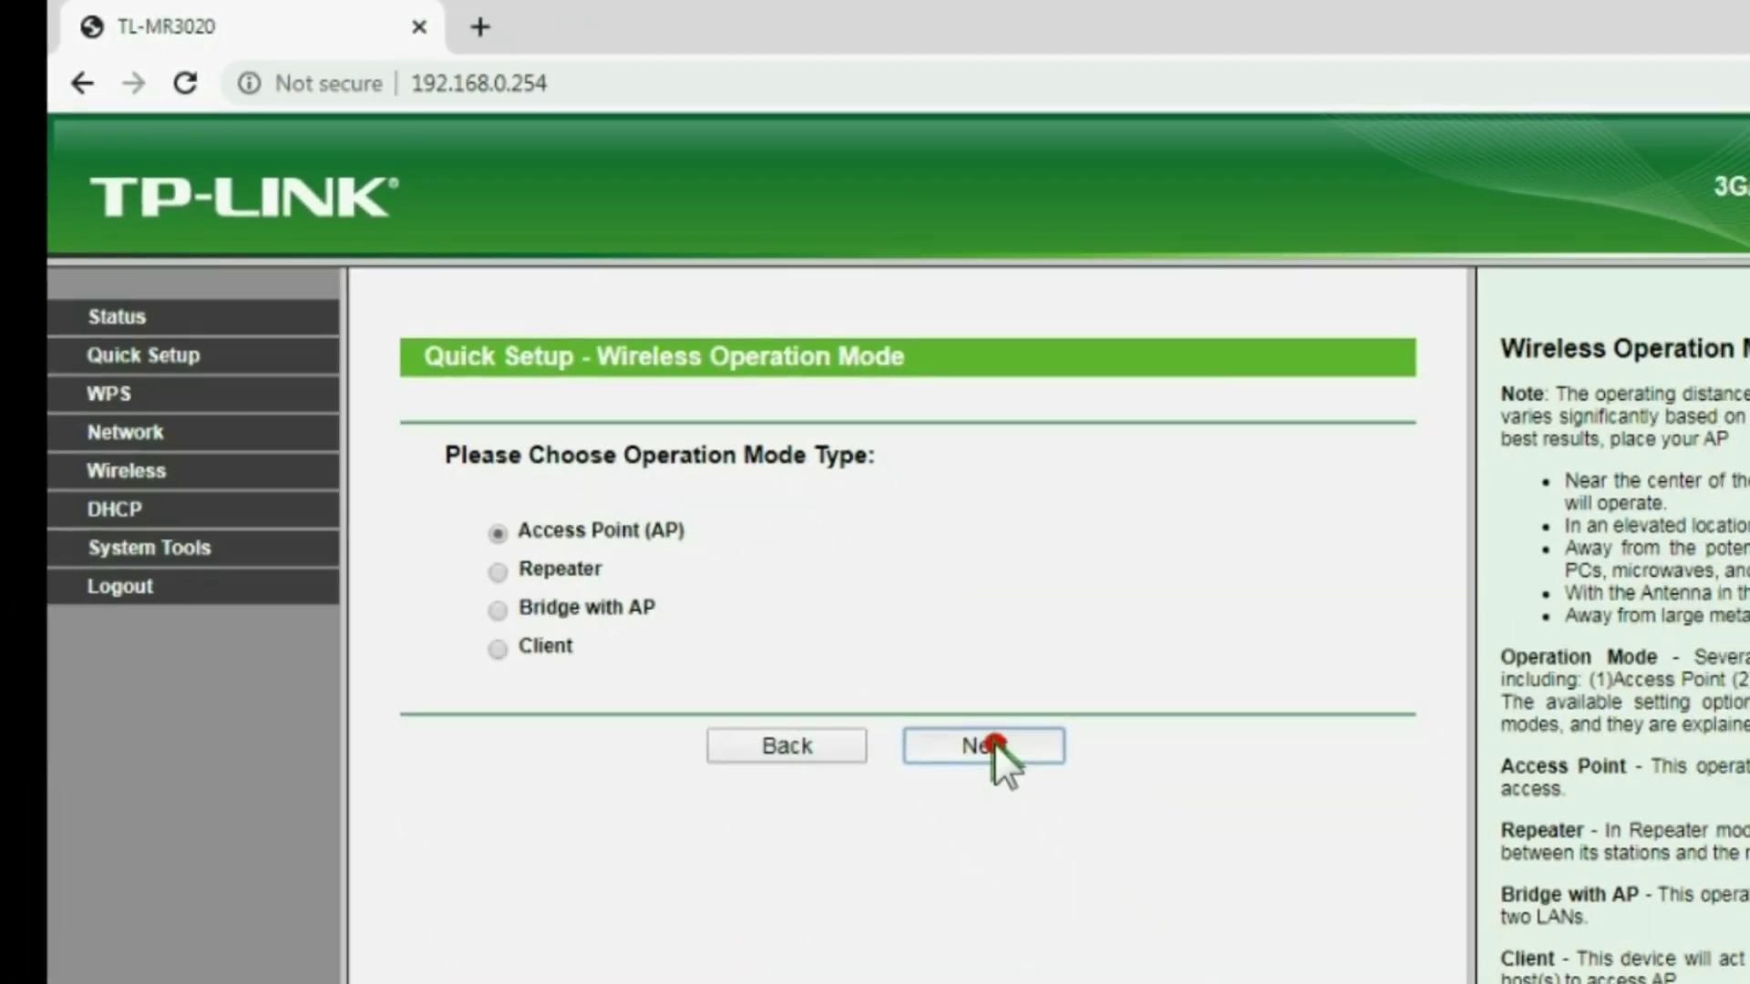
{"action": "left_click", "coordinate": [996, 742]}
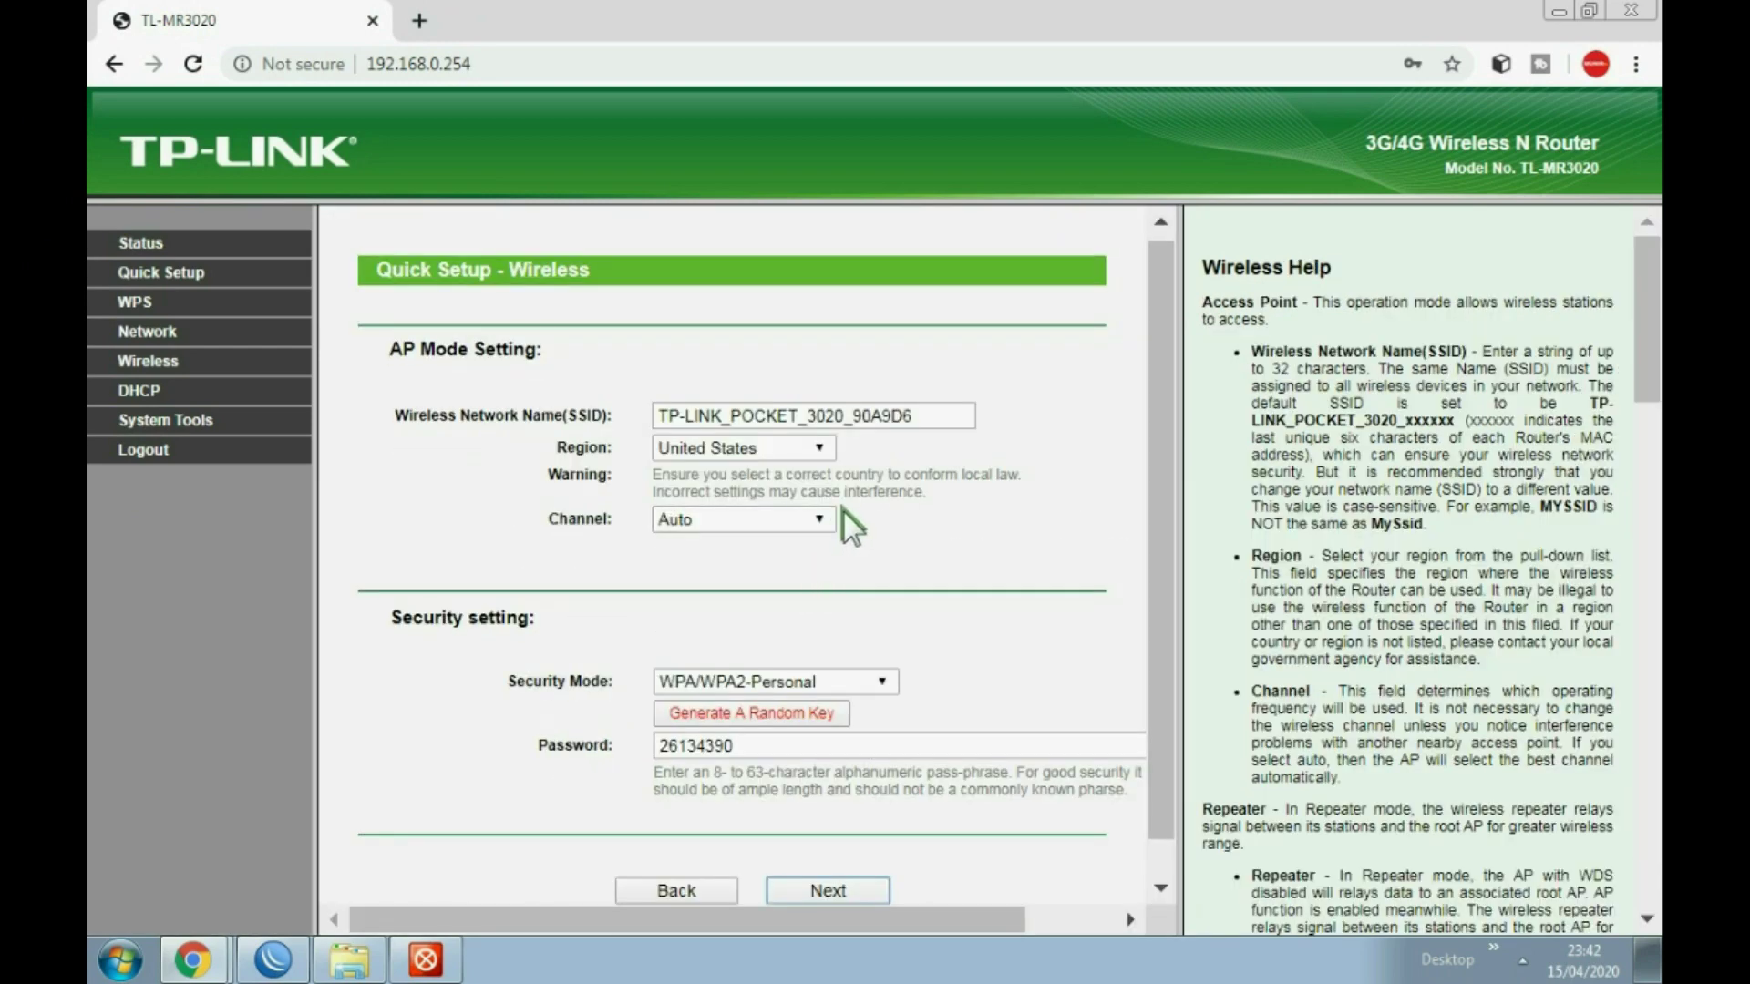
Step: On the Wireless page, set security mode None, SSID 'MIKRO WIFI' and region Indonesia
{"action": "scroll", "coordinate": [829, 506], "scroll_direction": "down", "scroll_amount": 1}
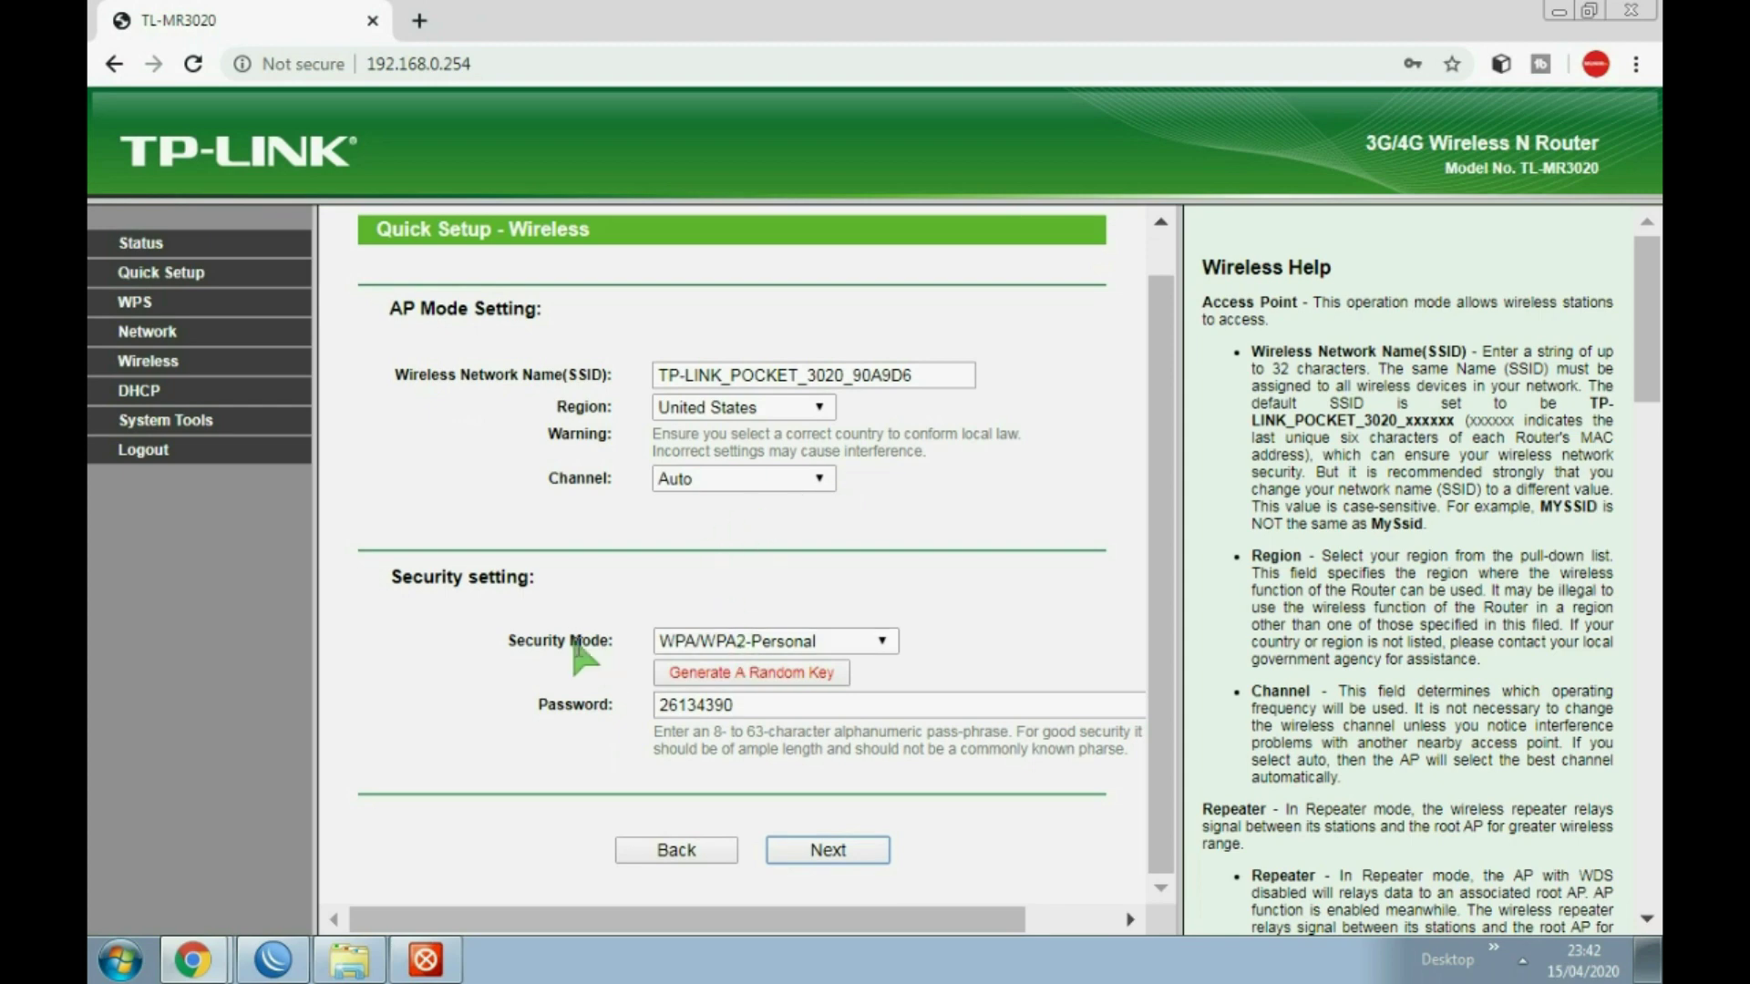
{"action": "left_click", "coordinate": [877, 641]}
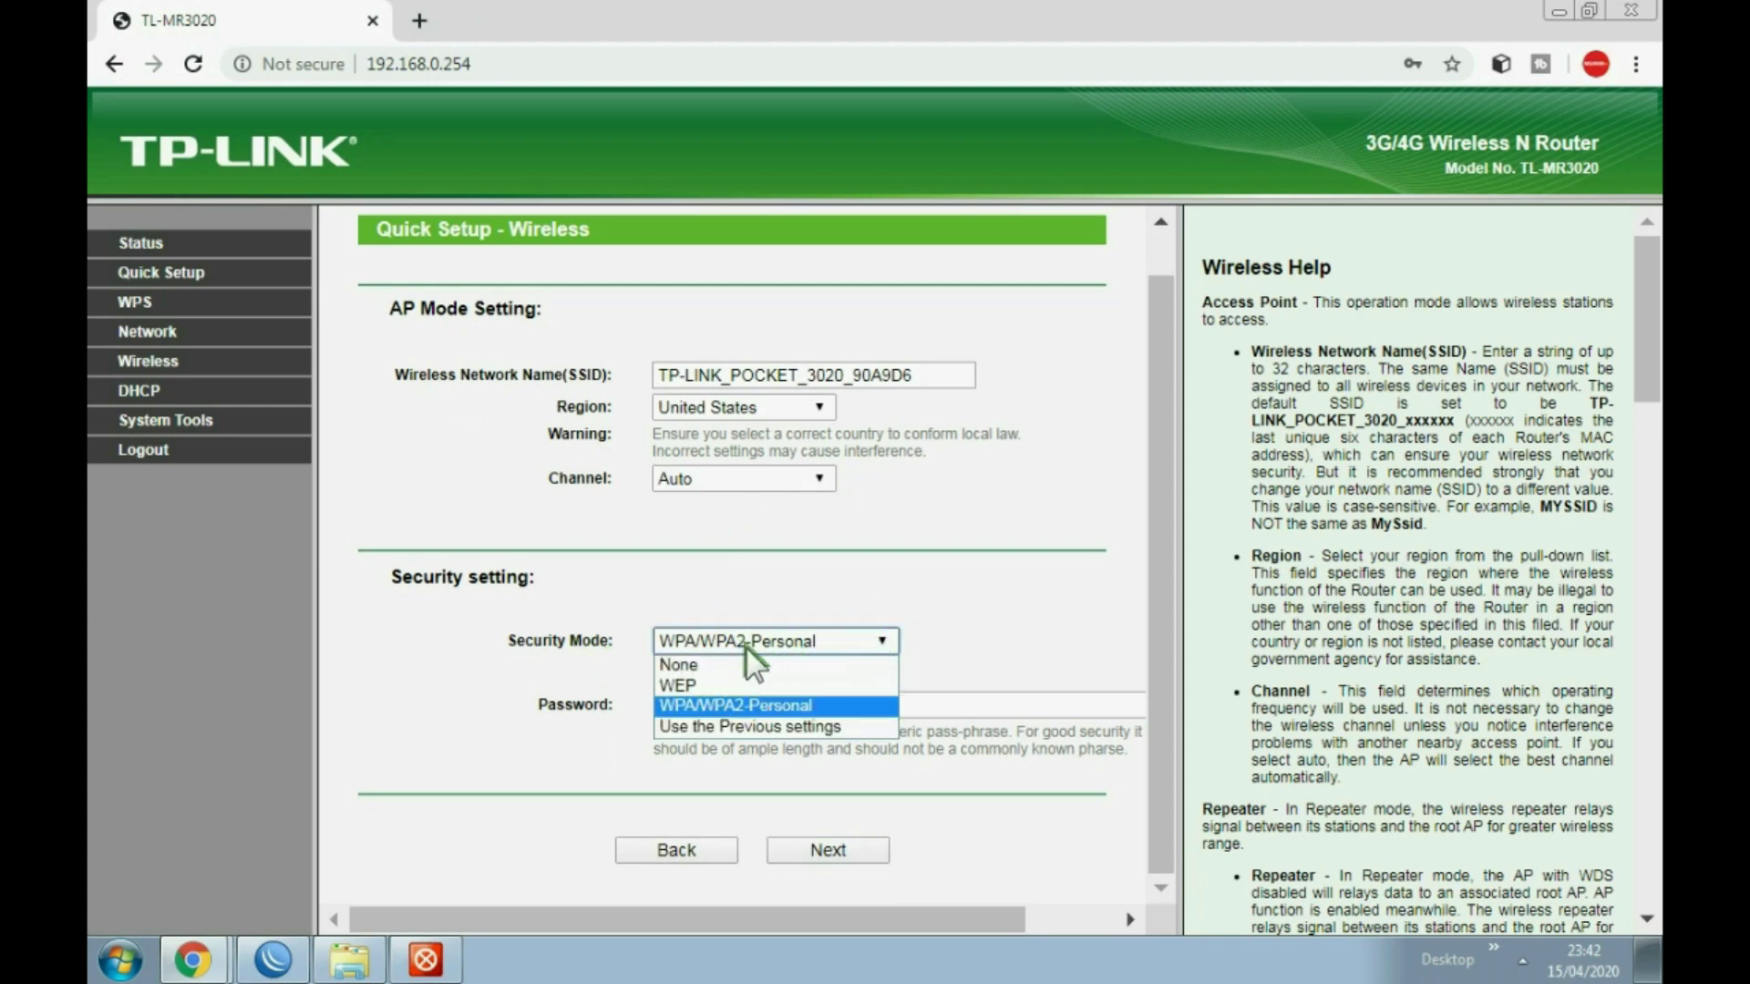
{"action": "left_click", "coordinate": [686, 665]}
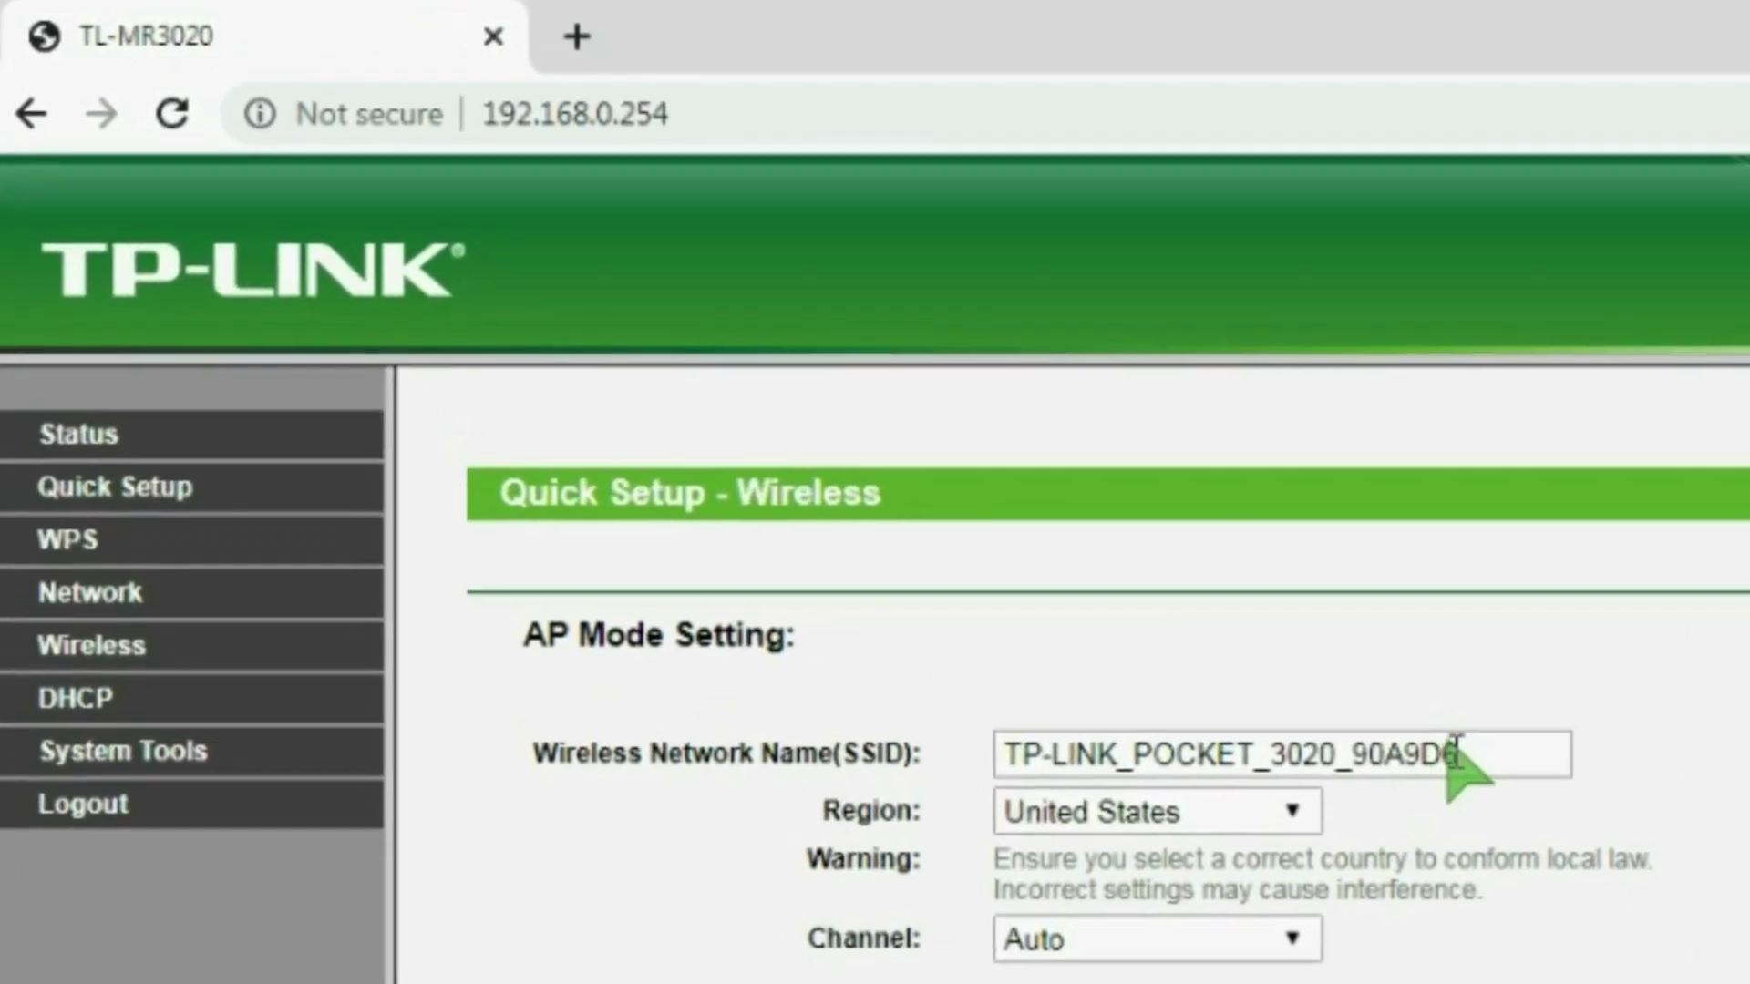
{"action": "triple_click", "coordinate": [1485, 758]}
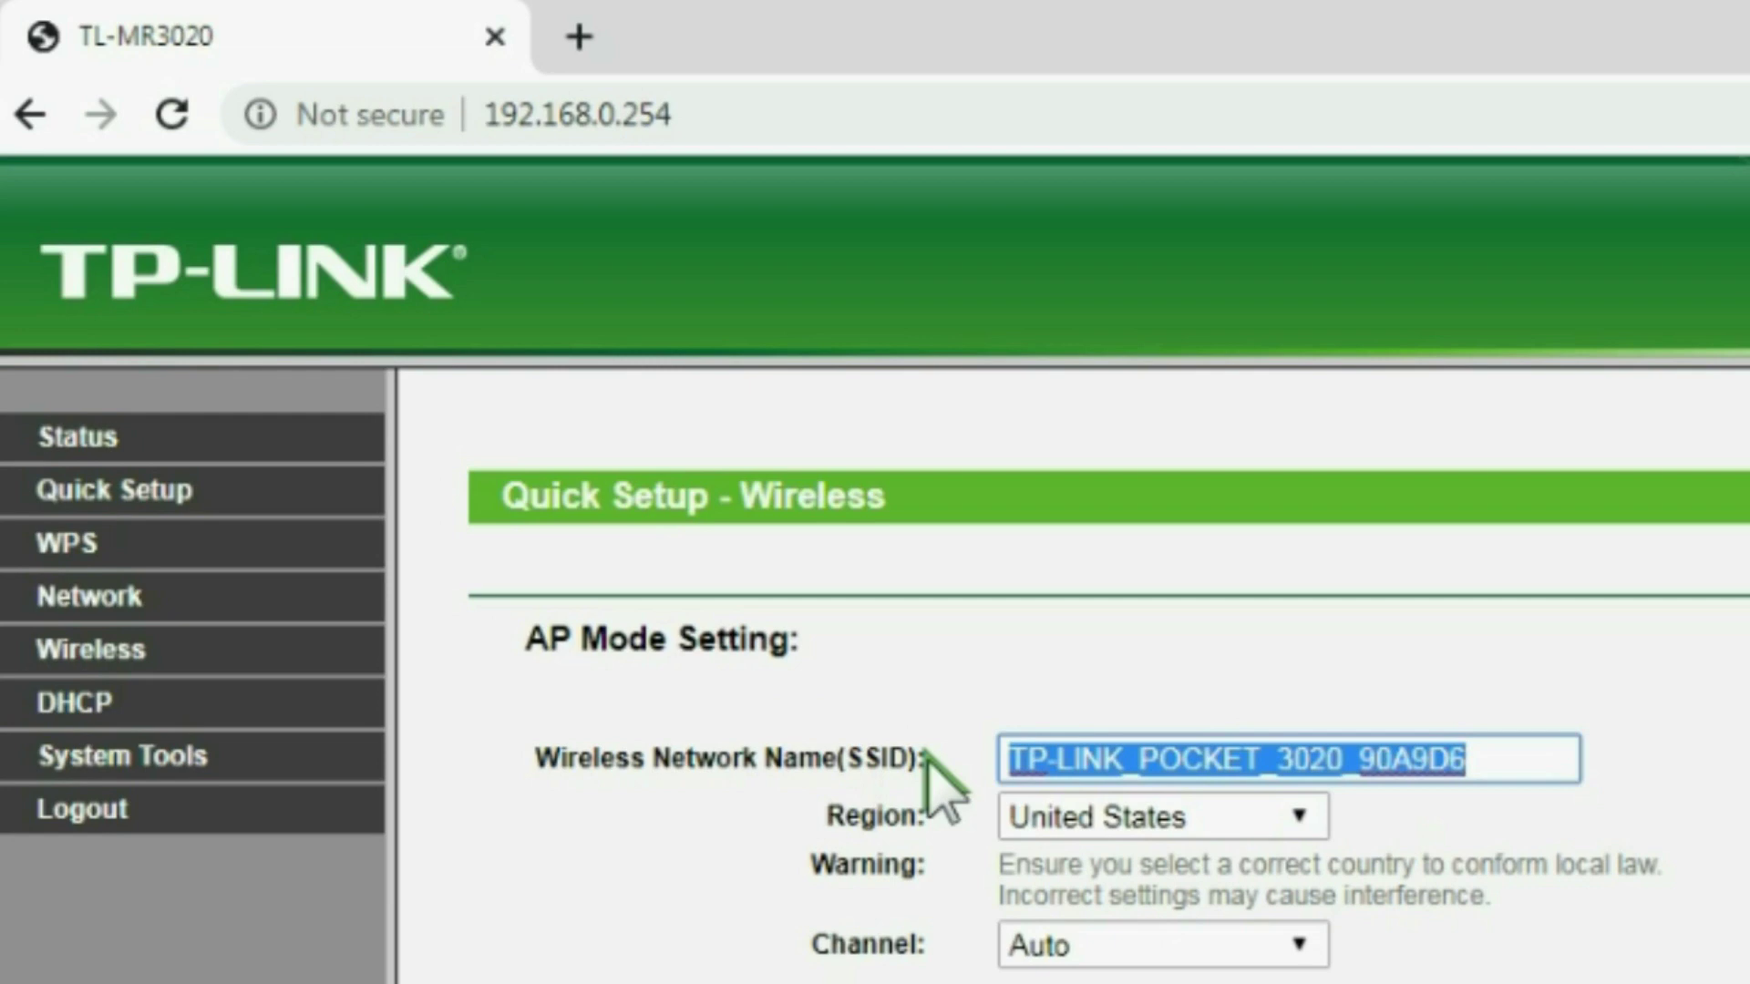
{"action": "type", "text": "MIKRO"}
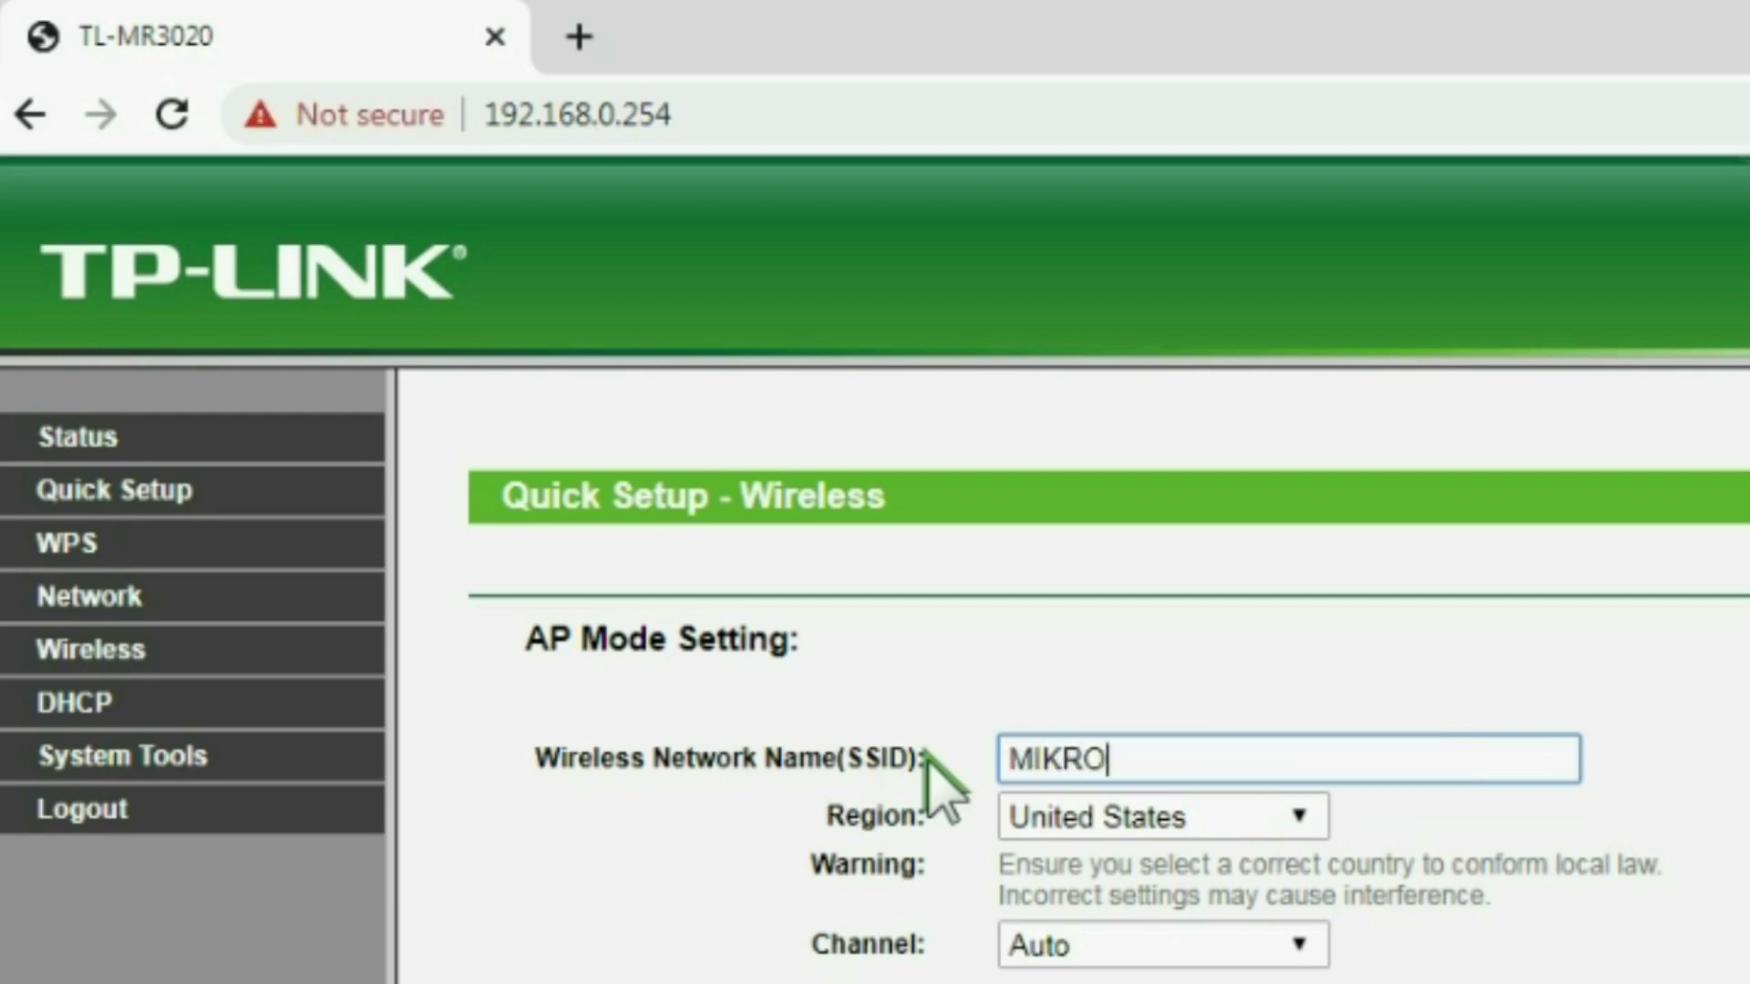
{"action": "type", "text": " WIFI"}
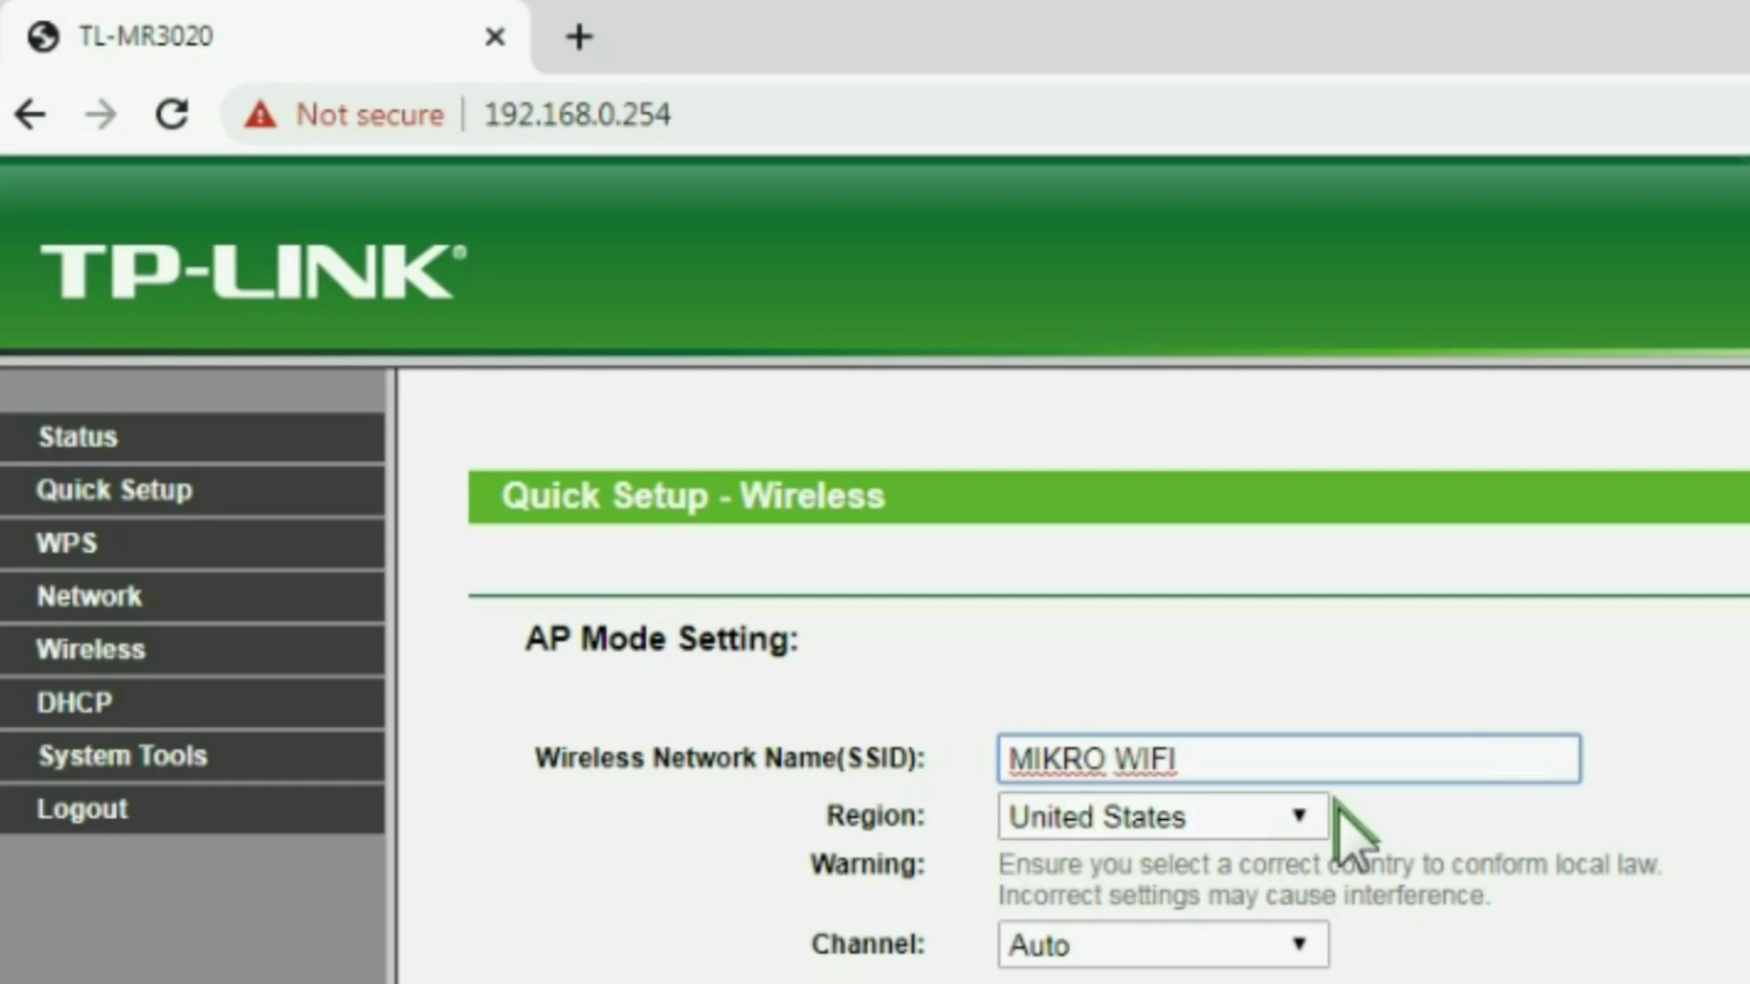
{"action": "left_click", "coordinate": [1315, 816]}
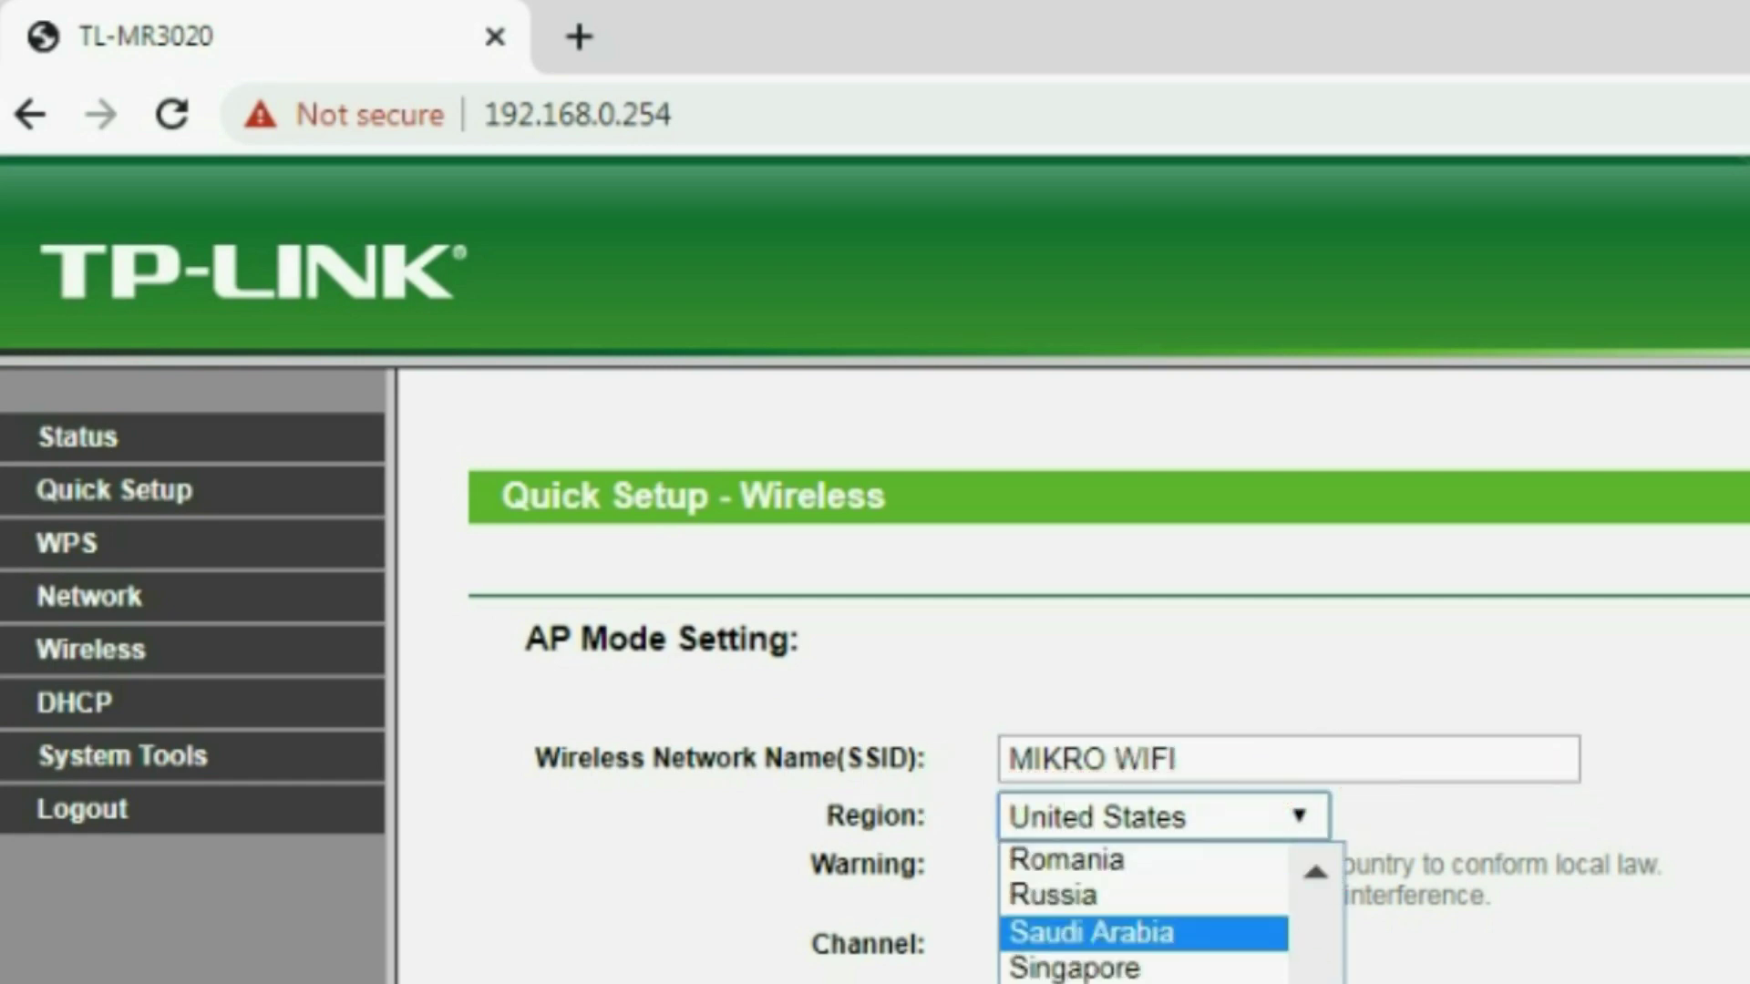
{"action": "key", "text": "i"}
{"action": "key", "text": "n"}
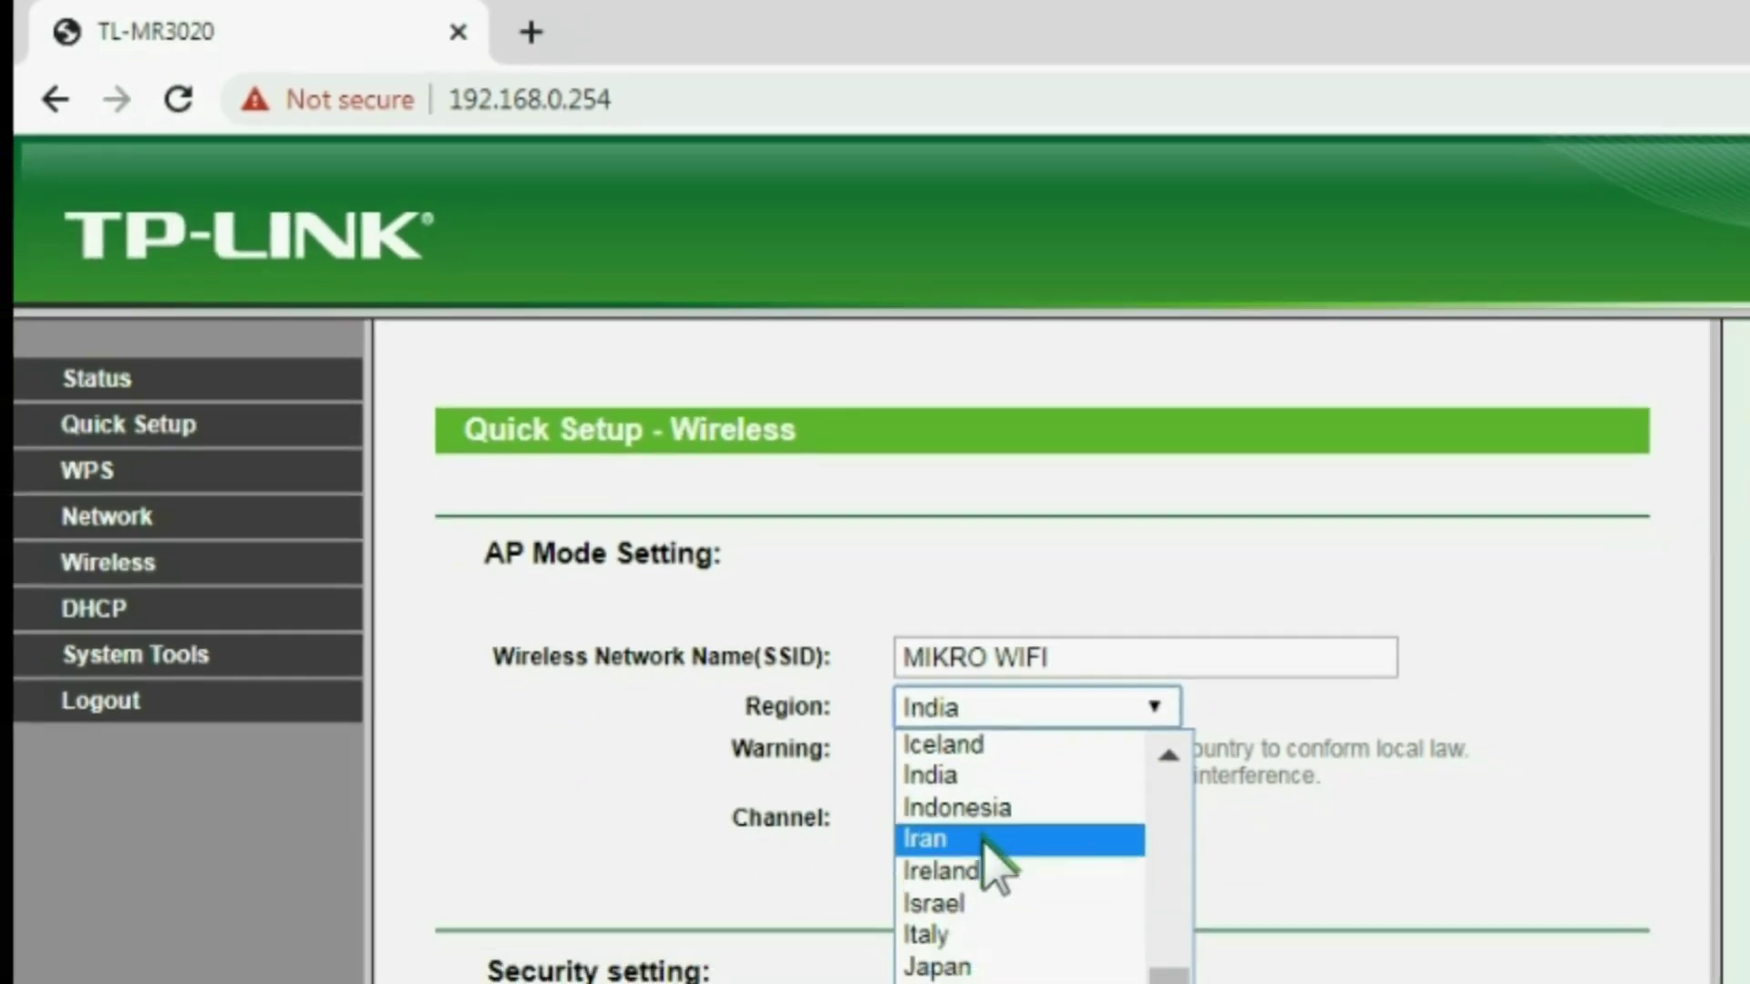
{"action": "left_click", "coordinate": [1029, 898]}
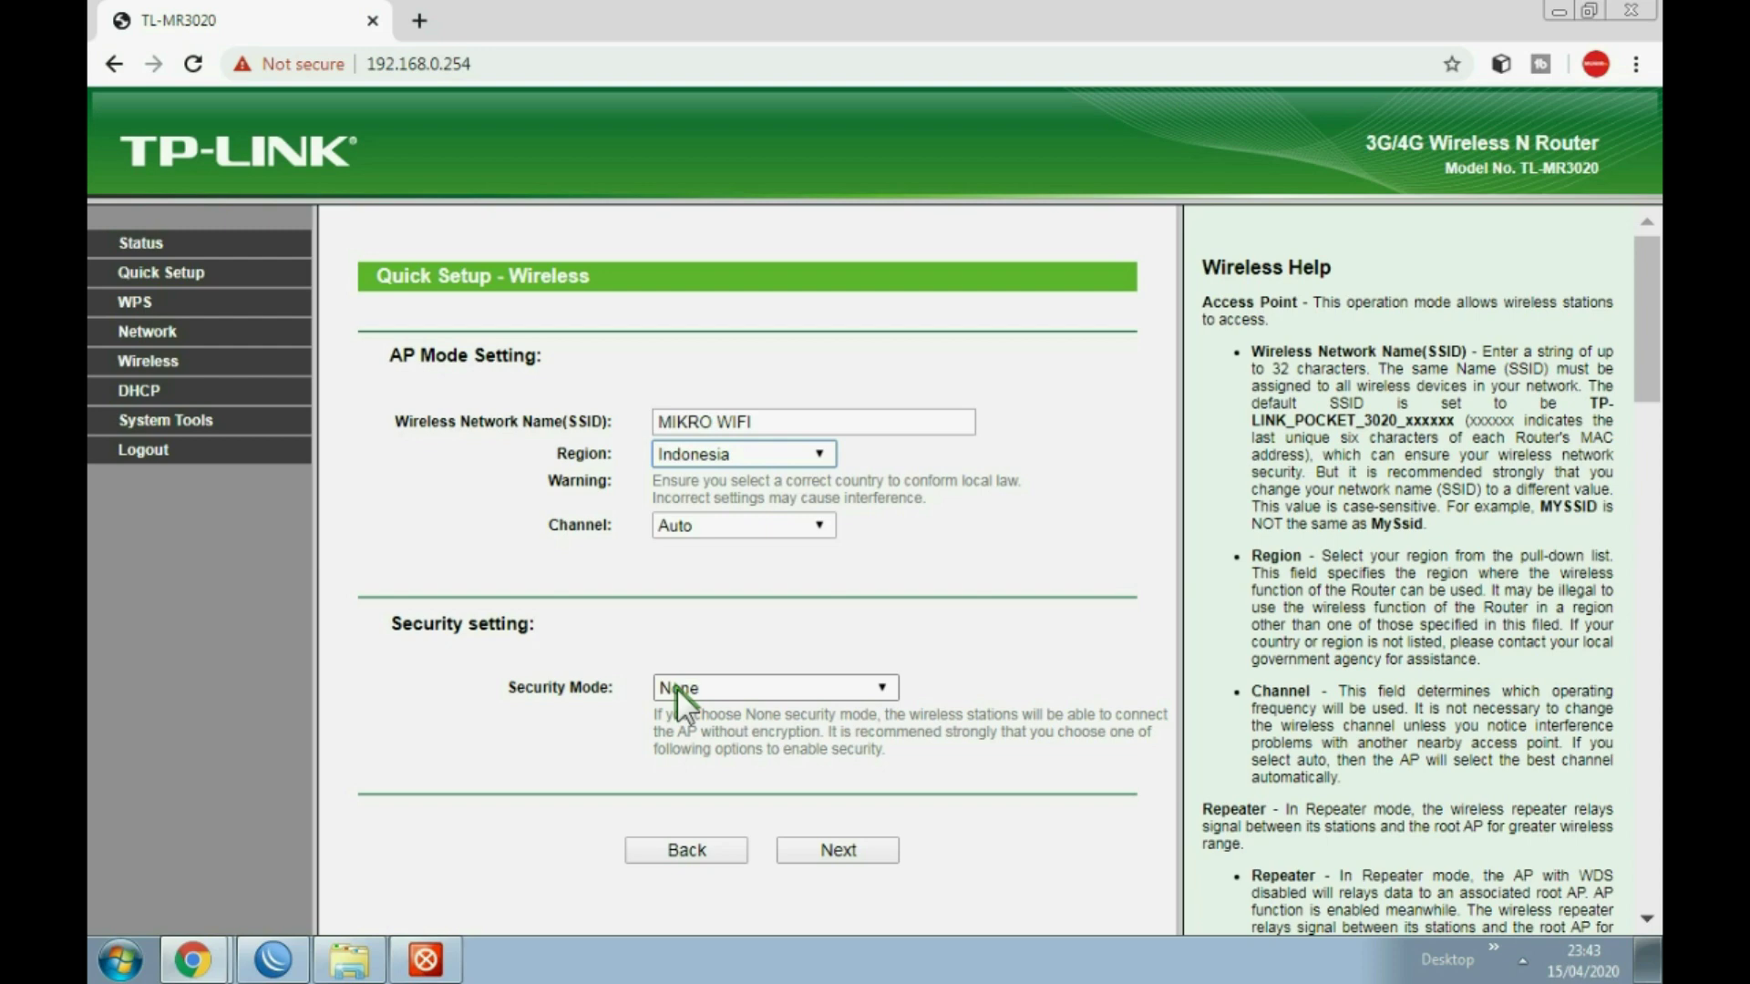
Step: Go to the Finish page and confirm rebooting the router to apply the settings
{"action": "left_click", "coordinate": [831, 851]}
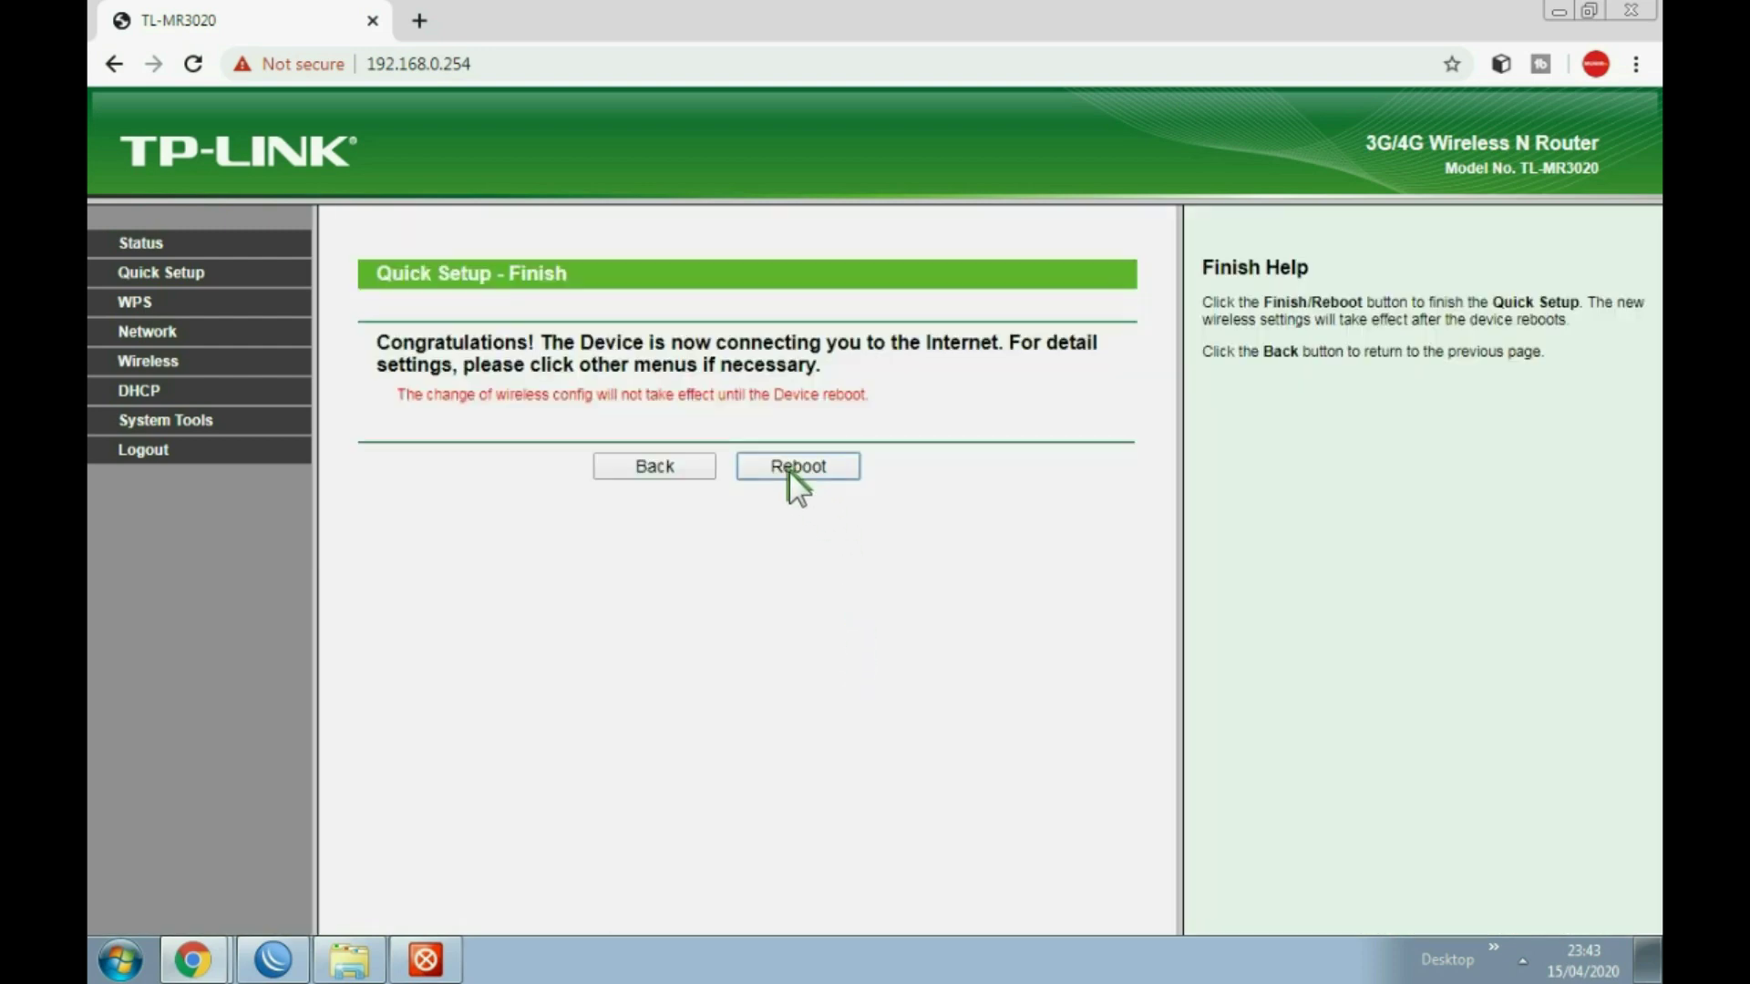
{"action": "left_click", "coordinate": [789, 468]}
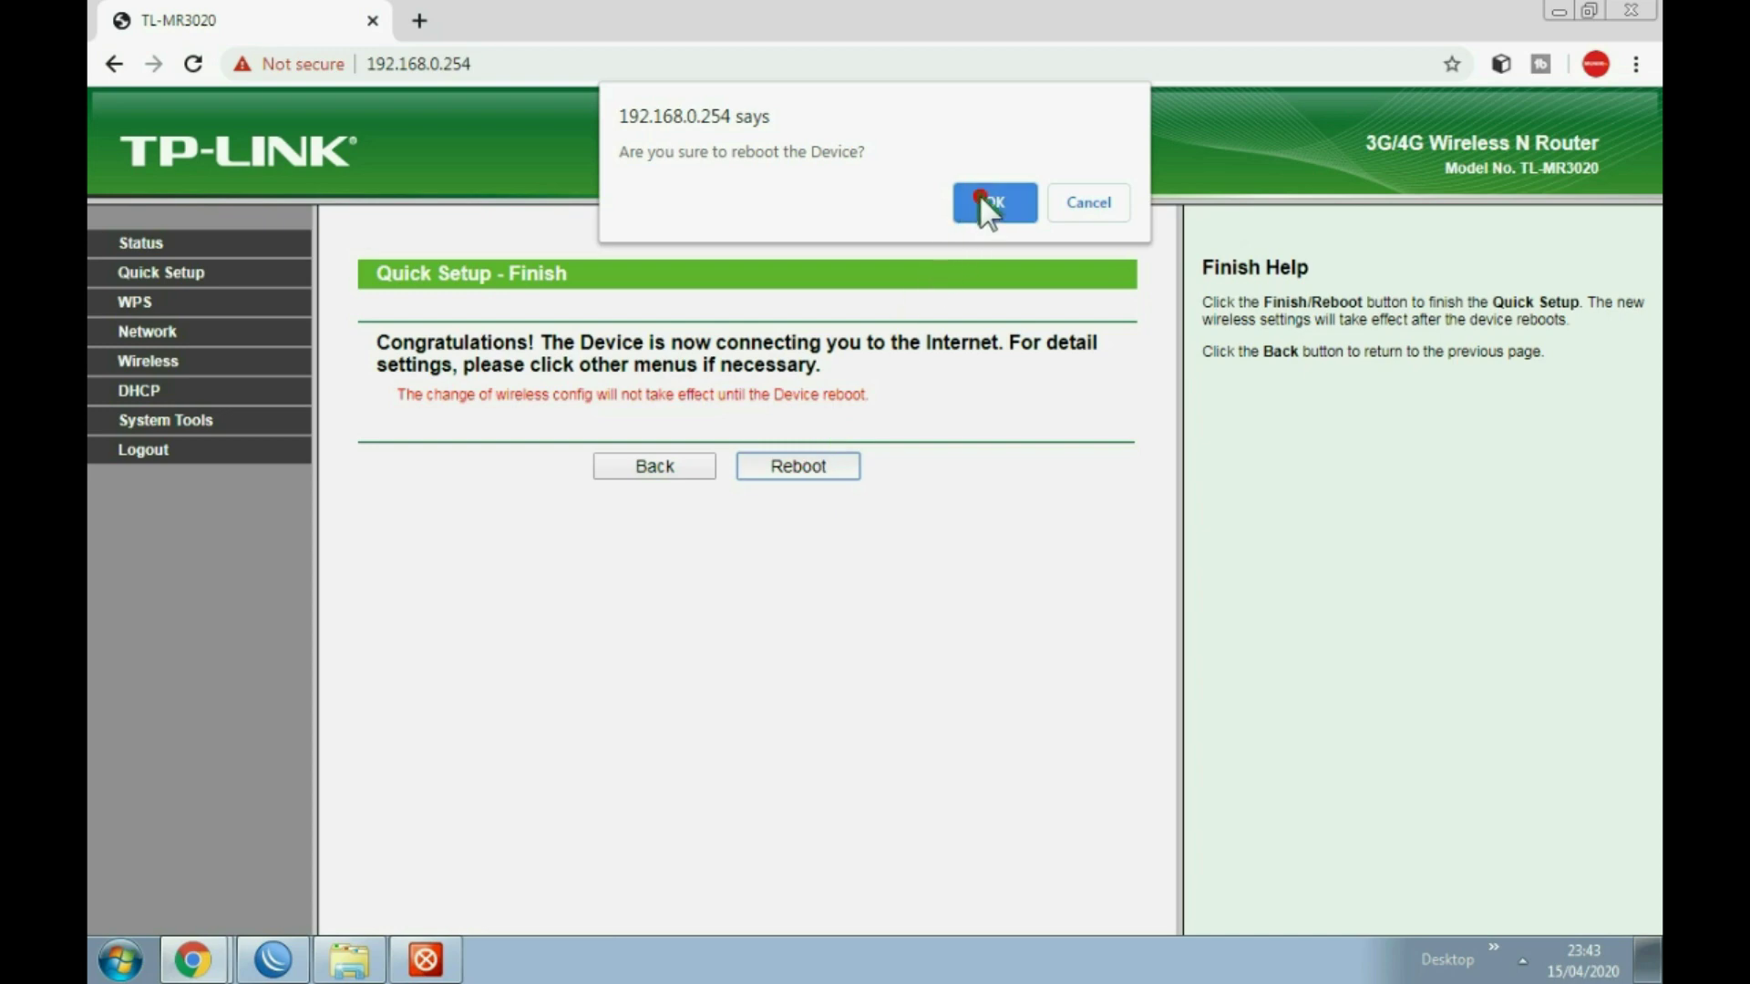
{"action": "left_click", "coordinate": [984, 202]}
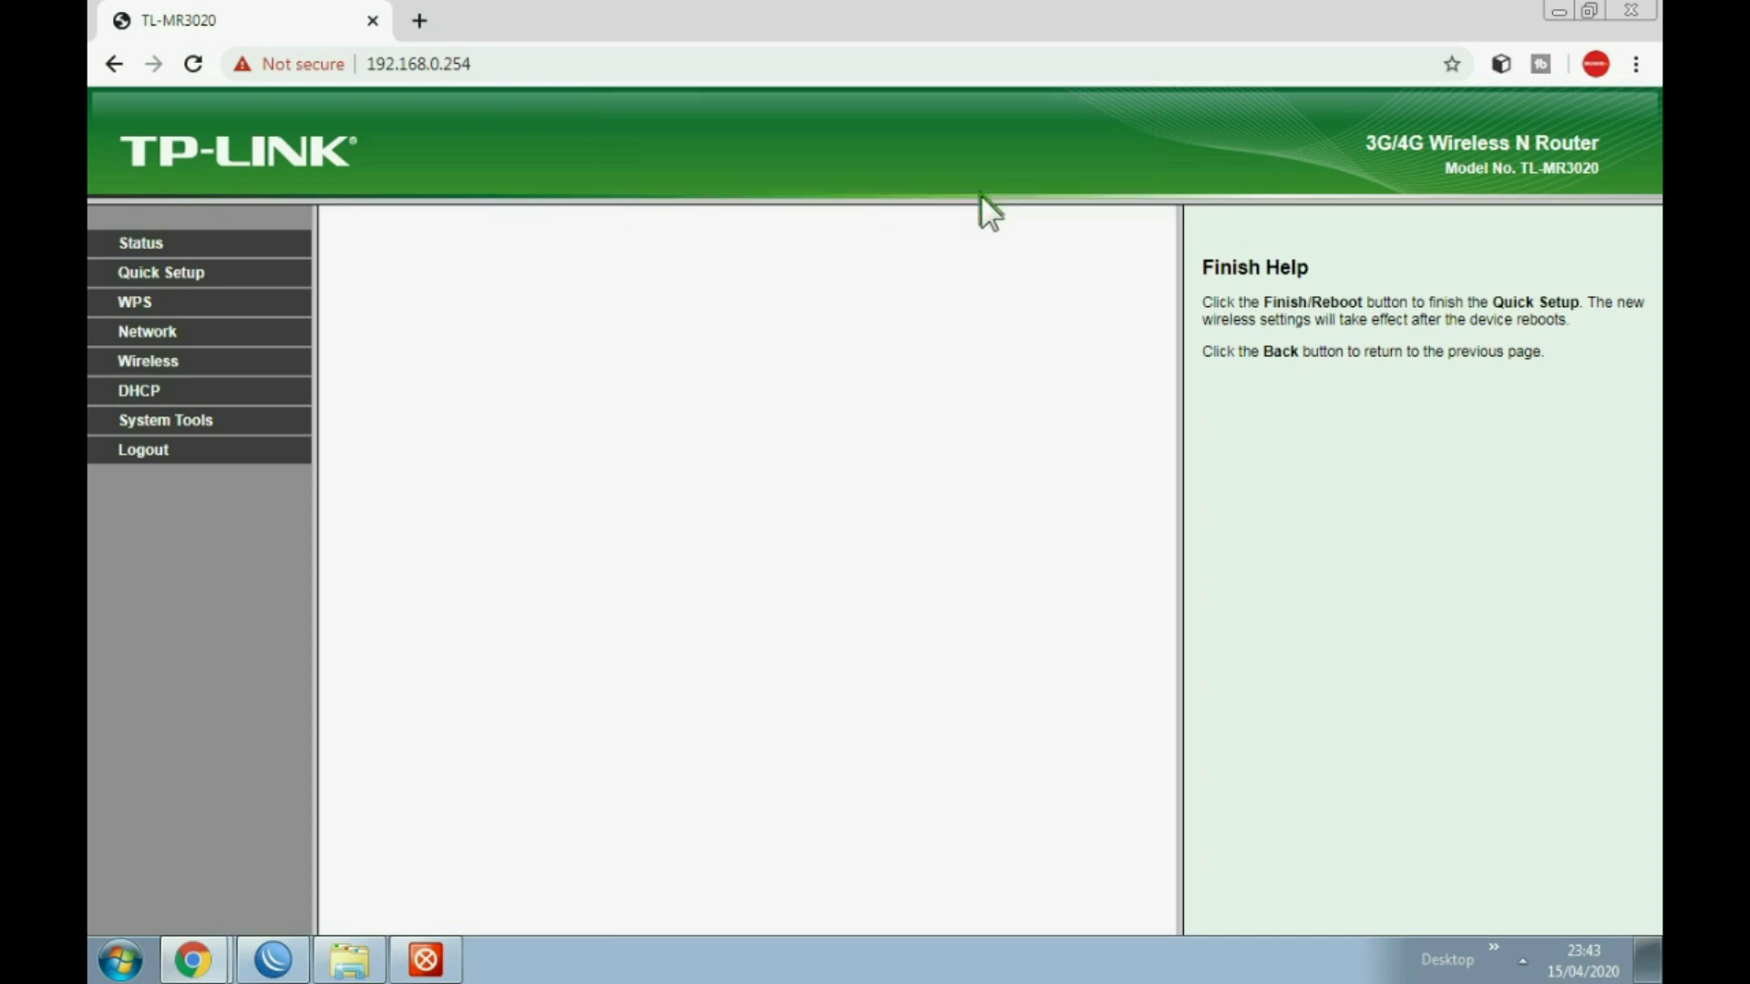